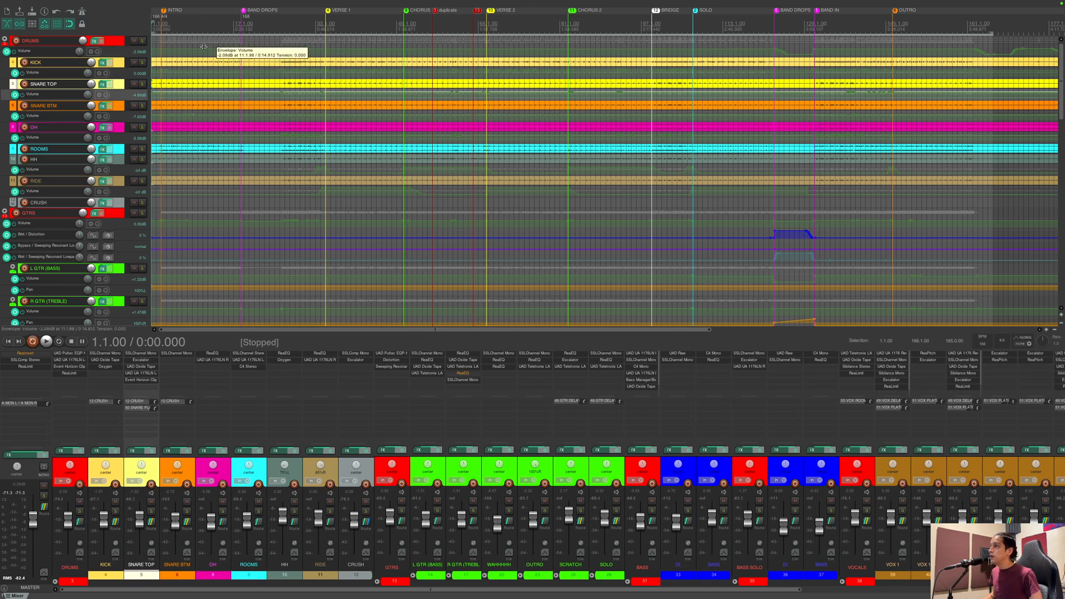
Step: Play the full mix from bar 2 near the song's start through to the outro, and stop playback
{"action": "left_click", "coordinate": [154, 34]}
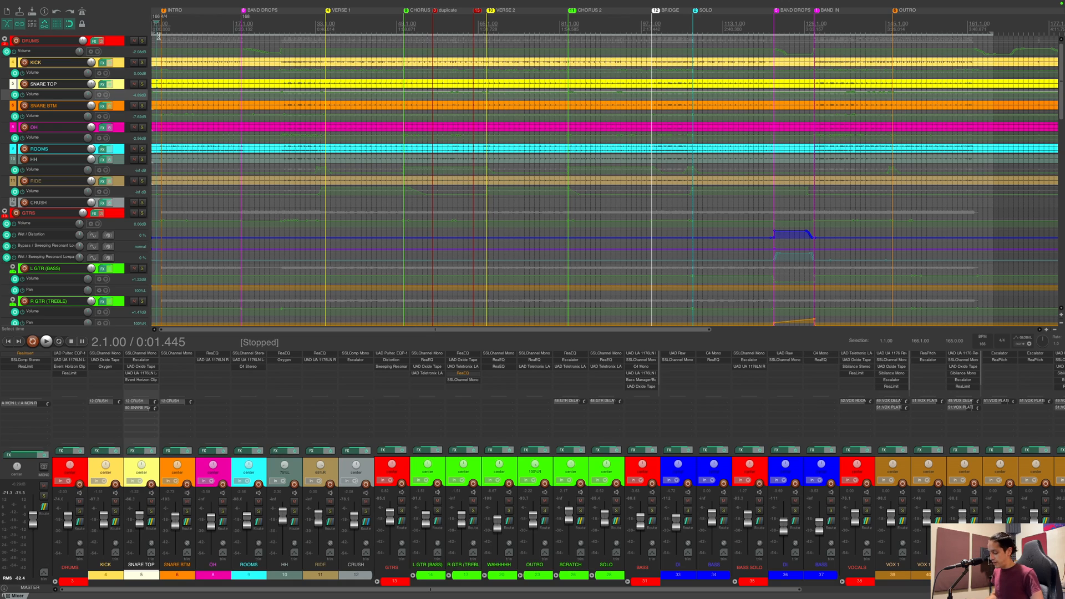
{"action": "key", "text": "space"}
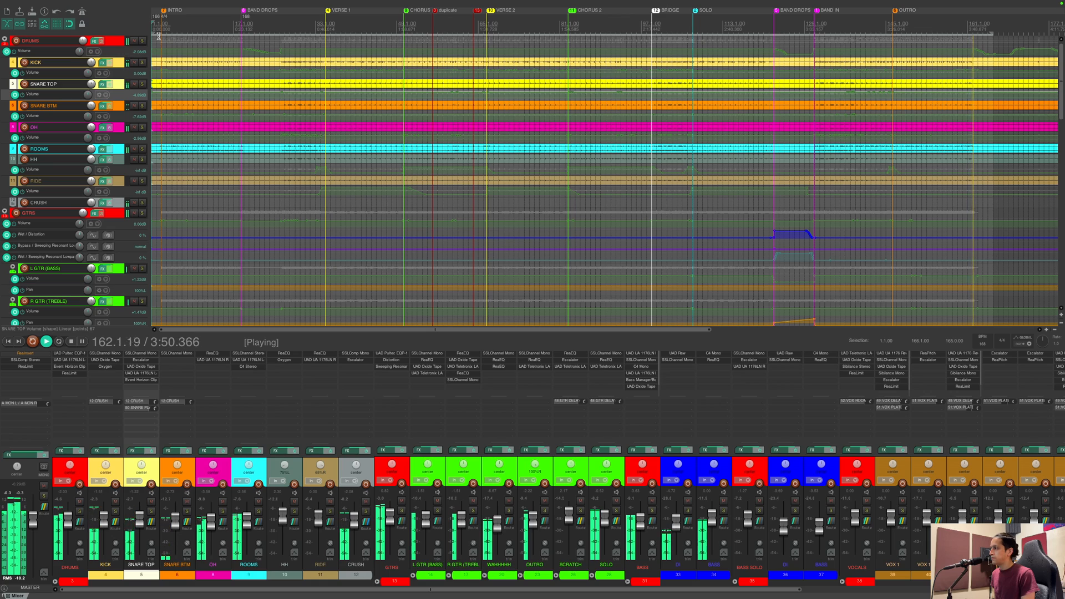
{"action": "key", "text": "space"}
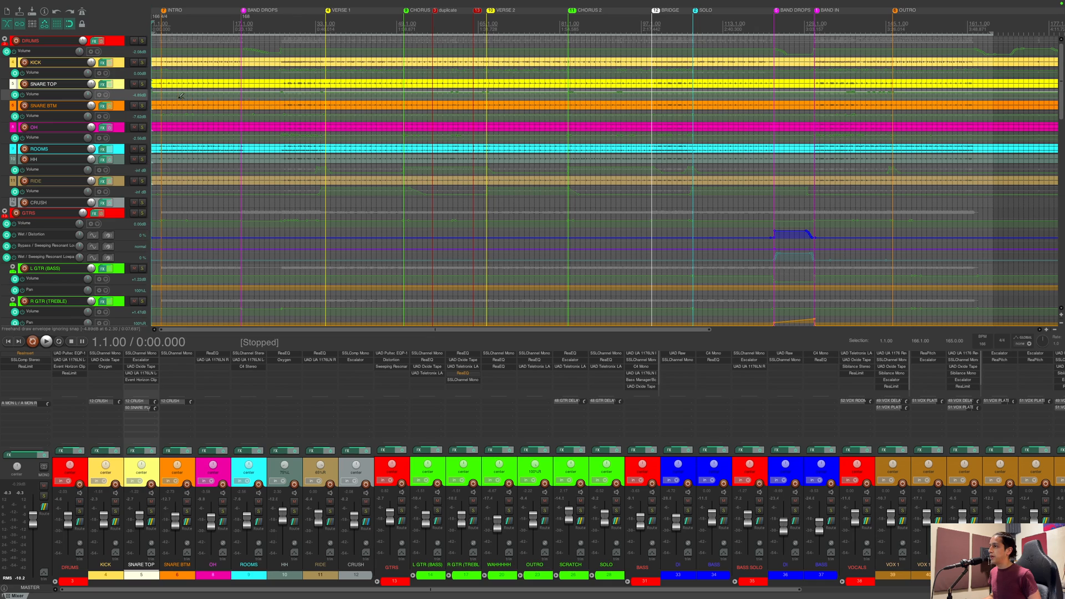
Step: Solo the DRUMS folder and place the edit cursor at 2.3.00, just before the INTRO marker
{"action": "scroll", "coordinate": [177, 98], "scroll_direction": "up", "scroll_amount": 2}
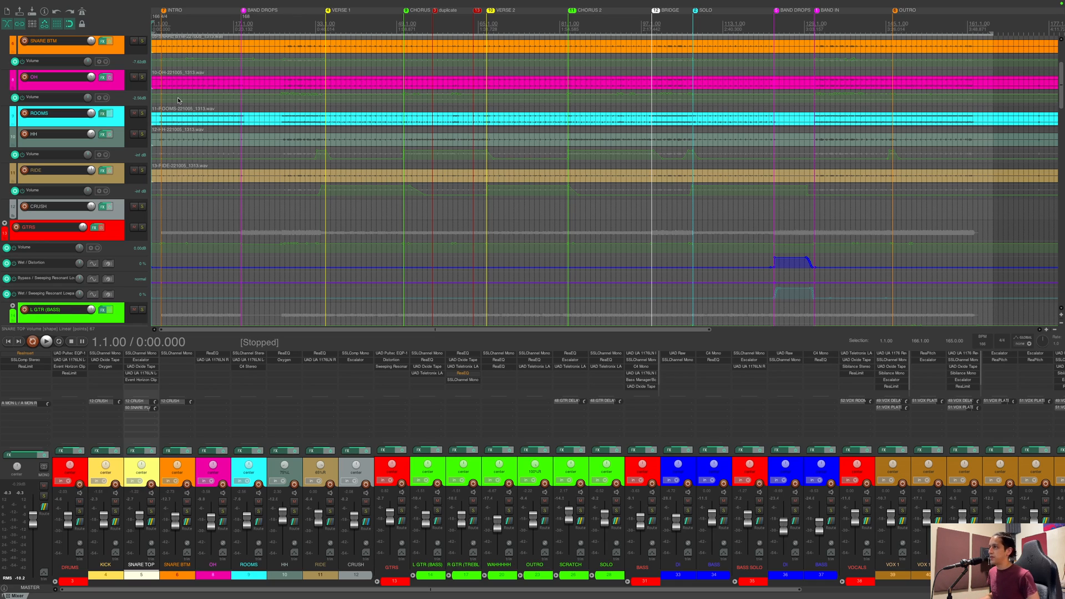
{"action": "scroll", "coordinate": [128, 105], "scroll_direction": "up", "scroll_amount": 4}
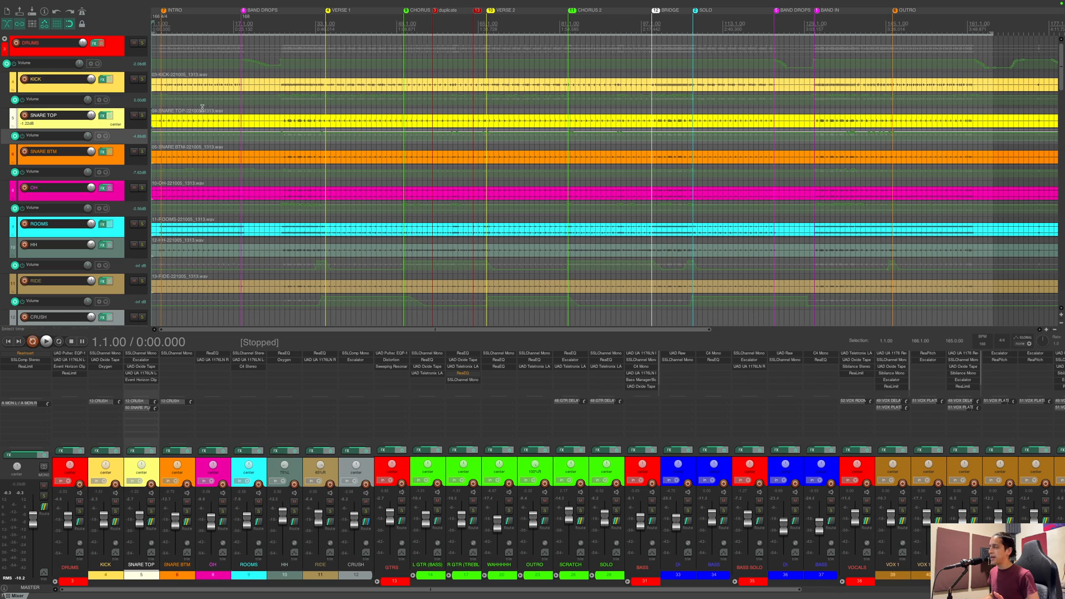
{"action": "scroll", "coordinate": [202, 107], "scroll_direction": "up", "scroll_amount": 3}
{"action": "scroll", "coordinate": [202, 107], "scroll_direction": "up", "scroll_amount": 2}
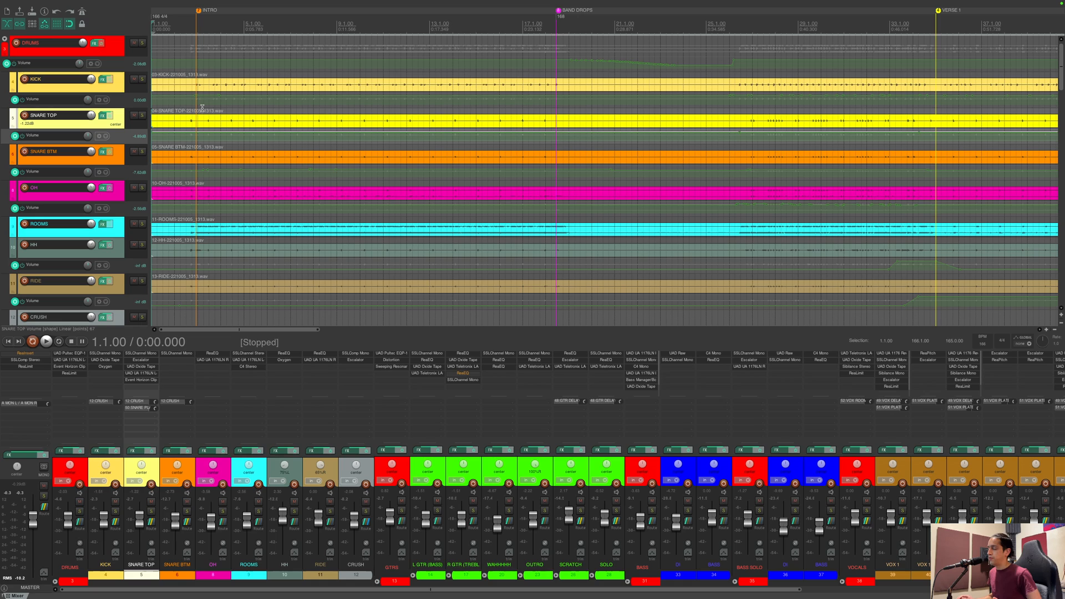
{"action": "left_click", "coordinate": [79, 511]}
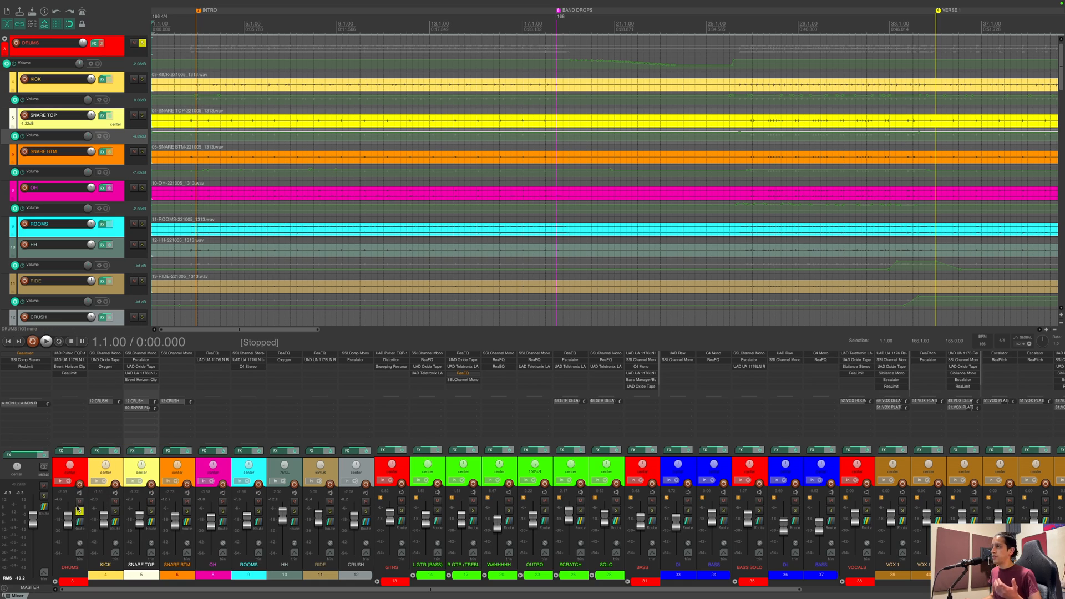
{"action": "left_click", "coordinate": [186, 21]}
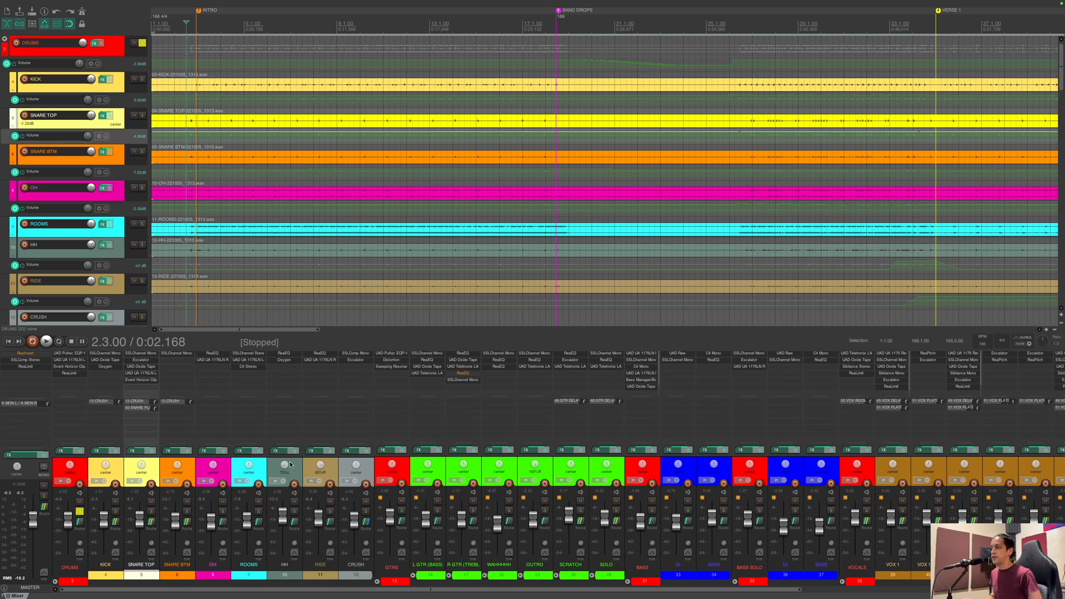
Step: Select the KICK, SNARE TOP, SNARE BTM, OH and ROOMS tracks one after another to present the drum channels
{"action": "left_click", "coordinate": [118, 471]}
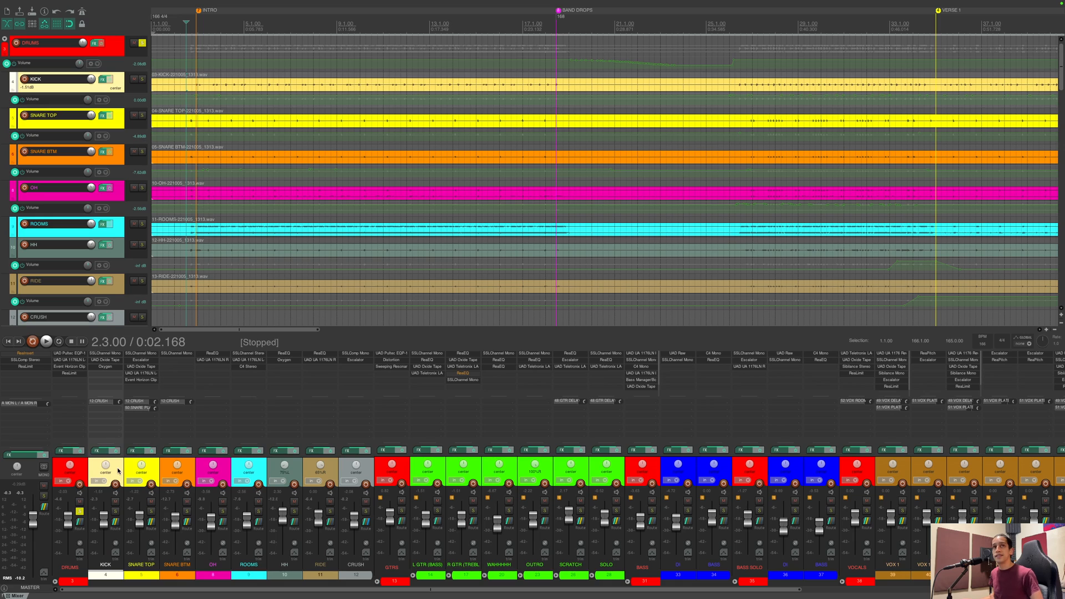
{"action": "left_click", "coordinate": [156, 465]}
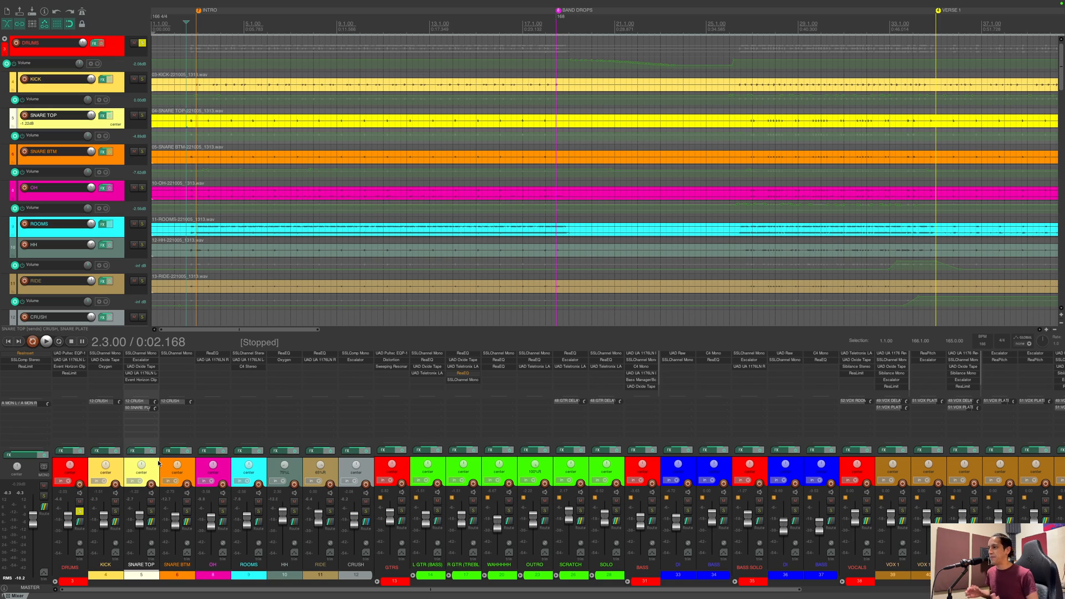
{"action": "left_click", "coordinate": [189, 467]}
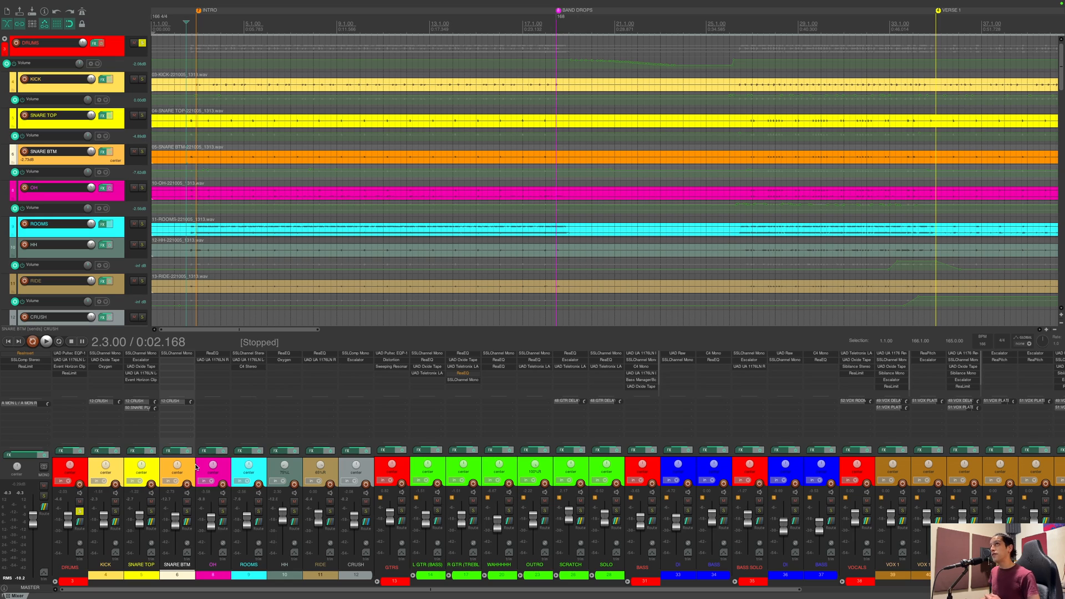
{"action": "left_click", "coordinate": [229, 467]}
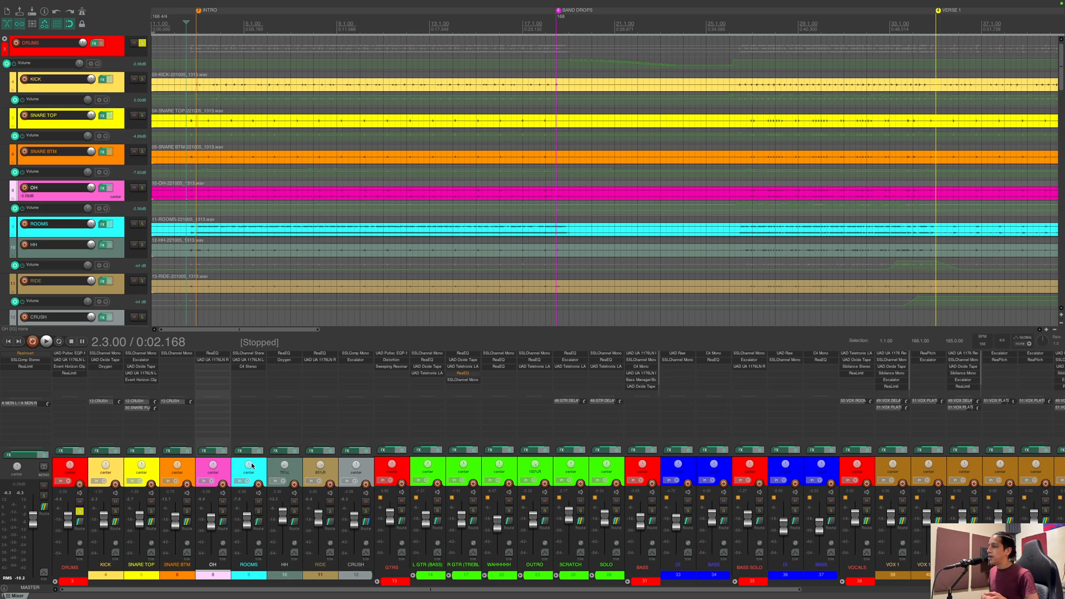
{"action": "left_click", "coordinate": [258, 469]}
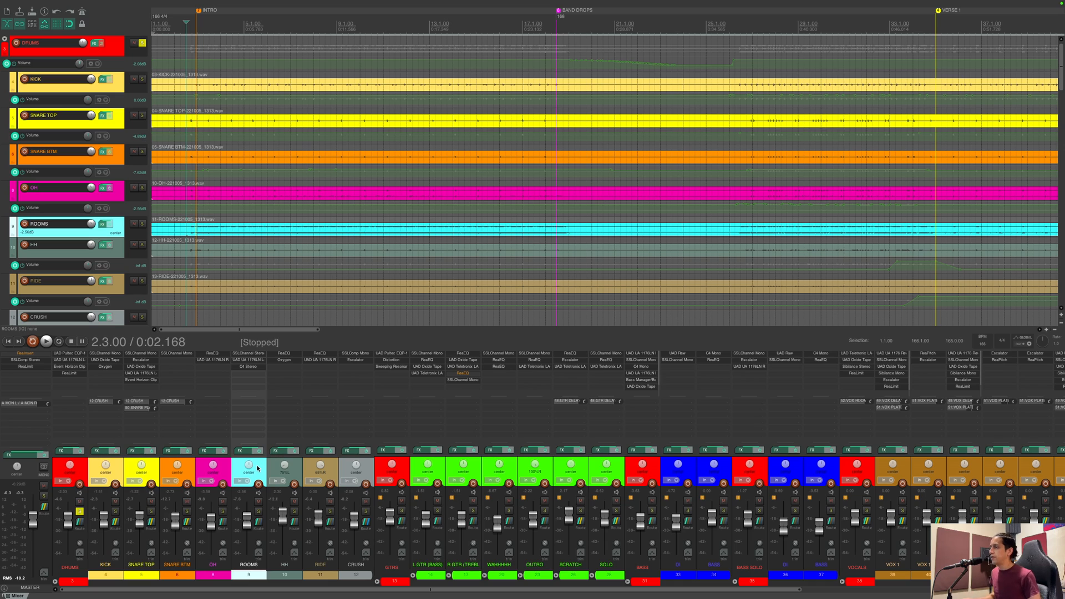
Step: Review the EQ in the KICK track's SSLChannel Mono, set the LMF frequency to 0.54 kHz, and close the plugin
{"action": "scroll", "coordinate": [271, 287], "scroll_direction": "down", "scroll_amount": 3}
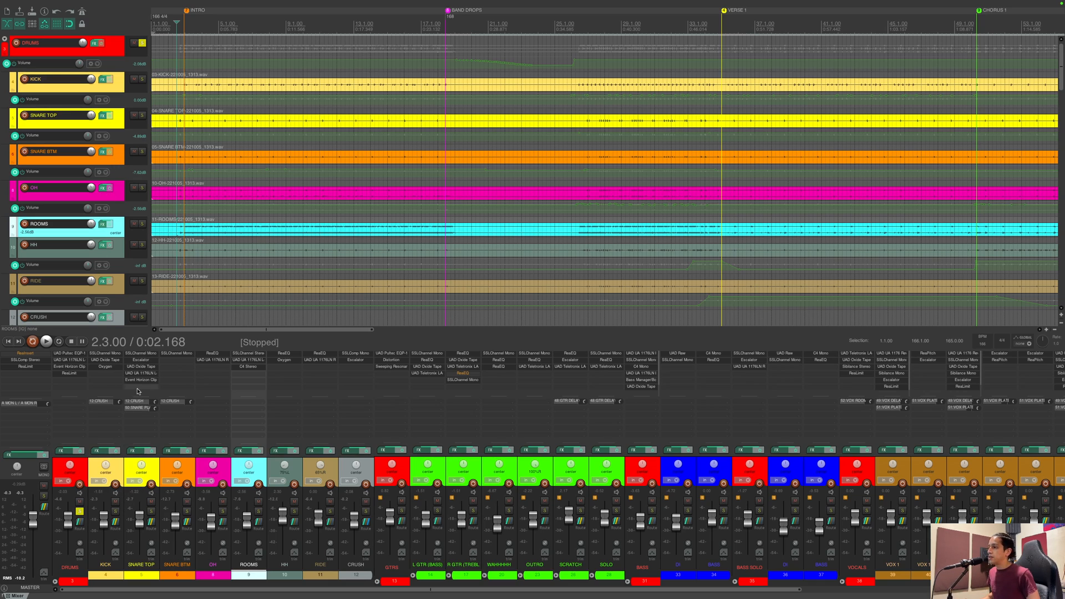
{"action": "left_click", "coordinate": [117, 353]}
{"action": "left_click_drag", "start_coordinate": [179, 21], "coordinate": [499, 41]}
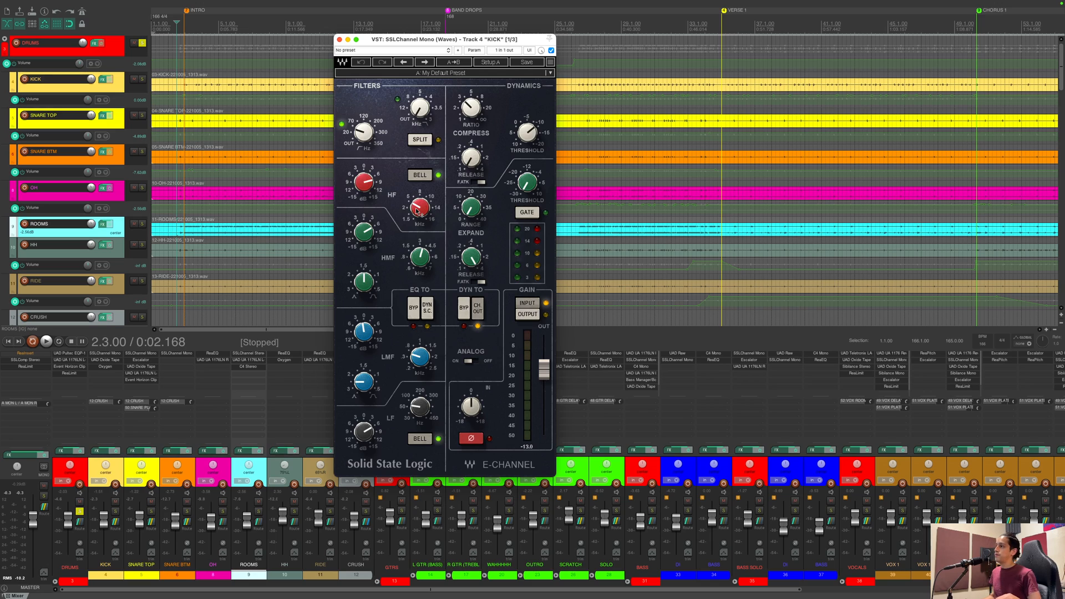
{"action": "mouse_move", "coordinate": [417, 211]}
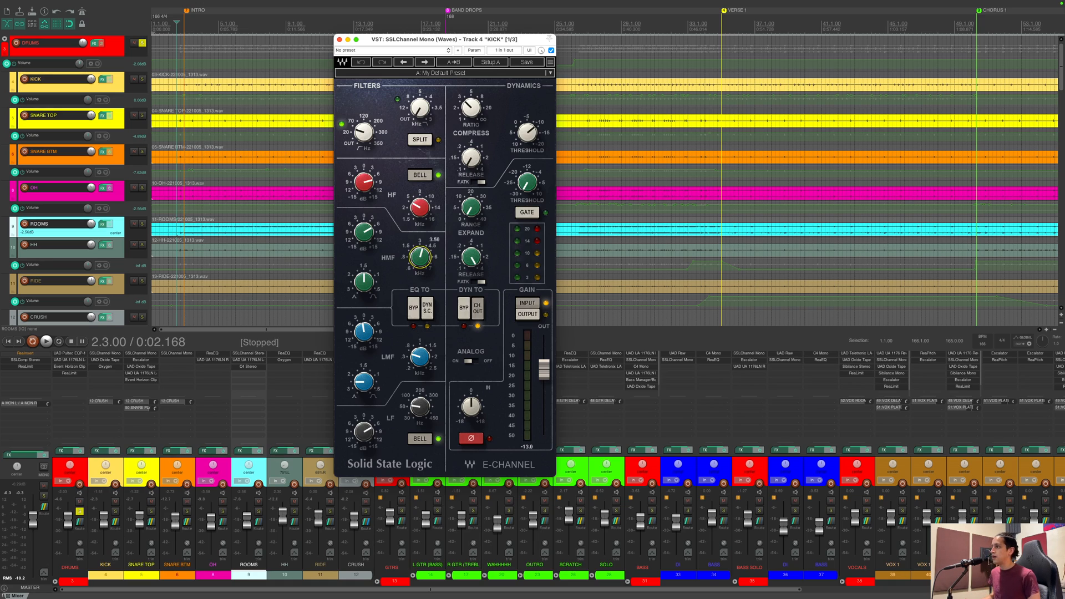
{"action": "mouse_move", "coordinate": [367, 235]}
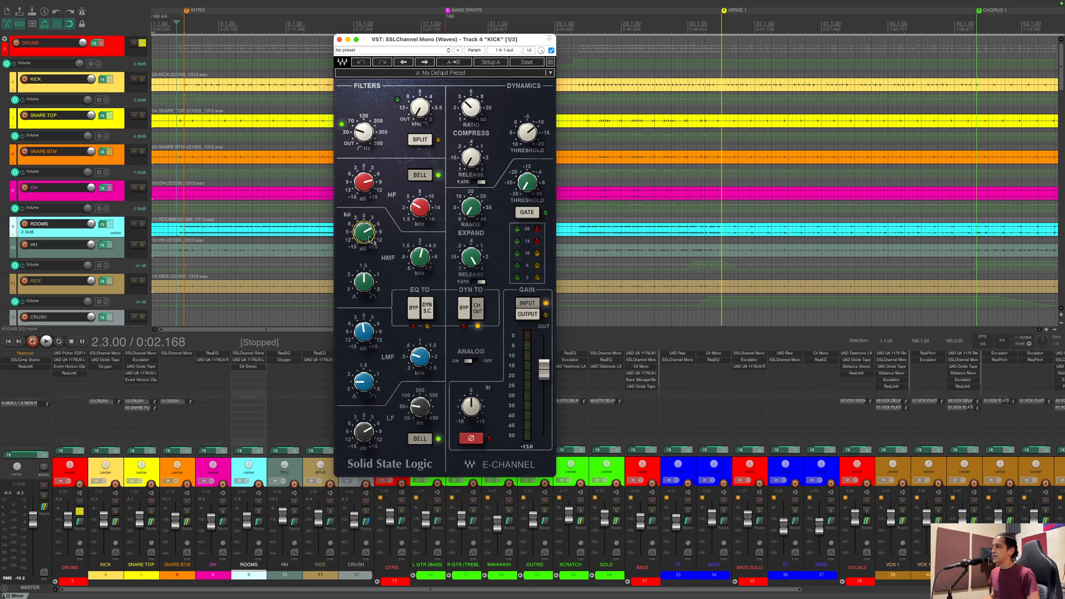
{"action": "mouse_move", "coordinate": [421, 356]}
{"action": "left_click_drag", "start_coordinate": [416, 363], "coordinate": [416, 365]}
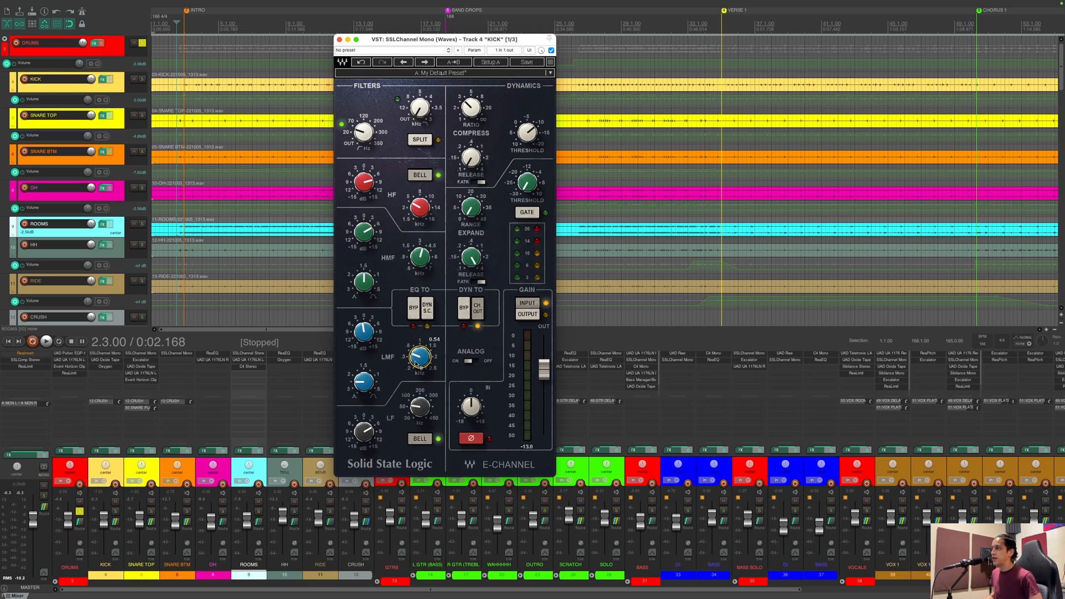
{"action": "mouse_move", "coordinate": [368, 330]}
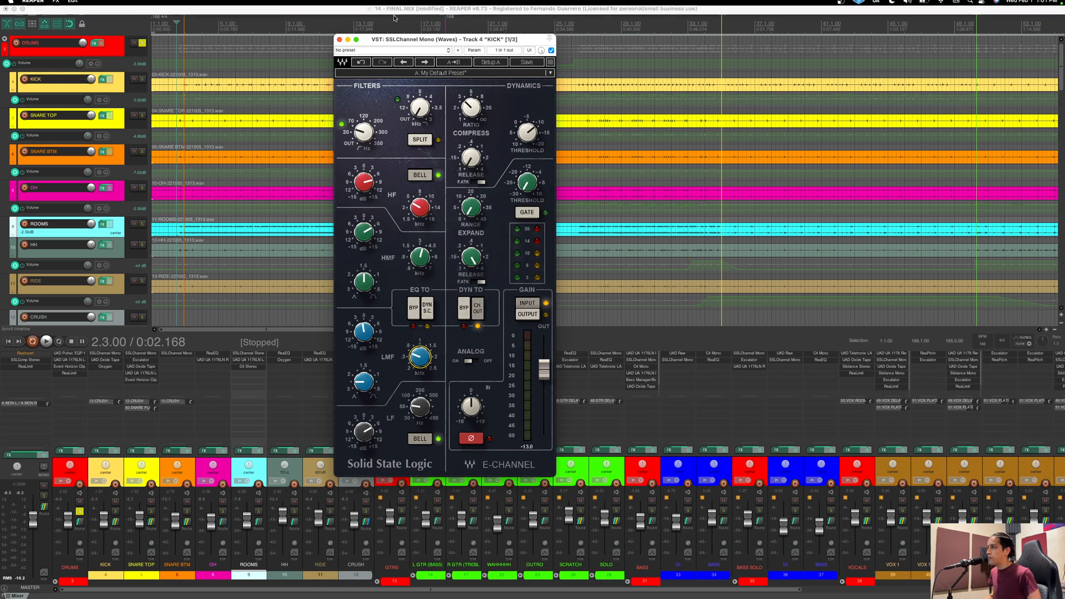
{"action": "left_click", "coordinate": [339, 39]}
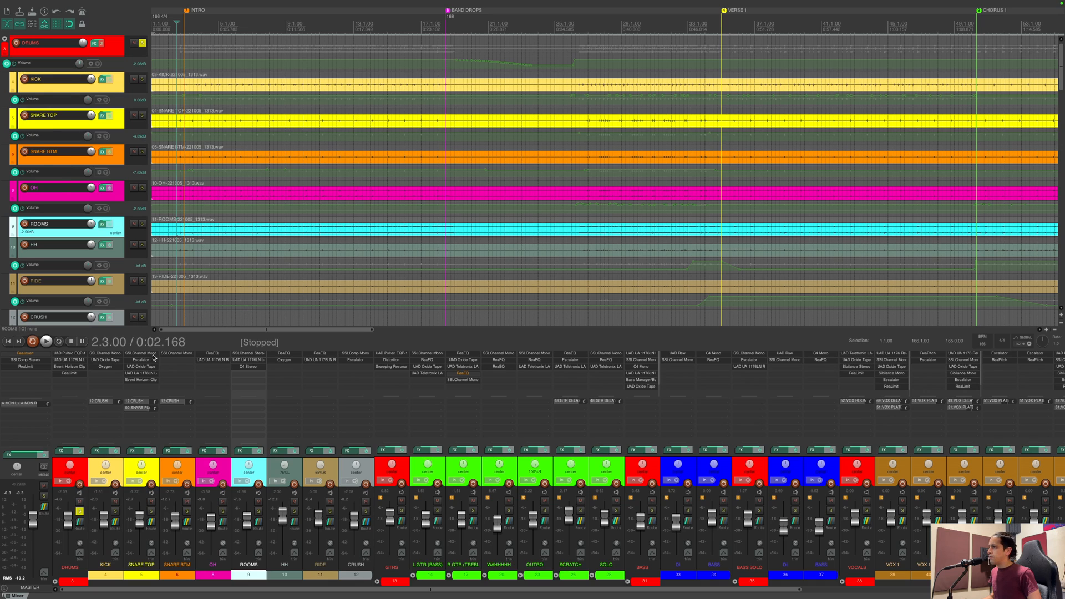
Step: Examine the KICK track's UAD Oxide Tape and Oxygen settings, and close all of its plugin windows
{"action": "left_click", "coordinate": [106, 359]}
{"action": "left_click_drag", "start_coordinate": [149, 15], "coordinate": [504, 72]}
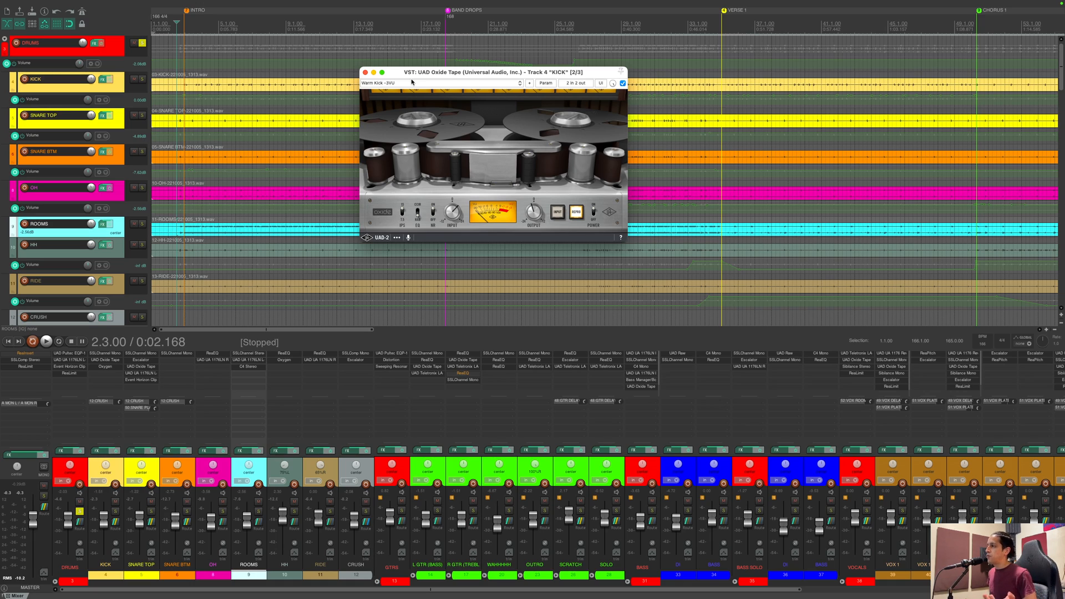
{"action": "left_click", "coordinate": [114, 369]}
{"action": "mouse_move", "coordinate": [527, 189]}
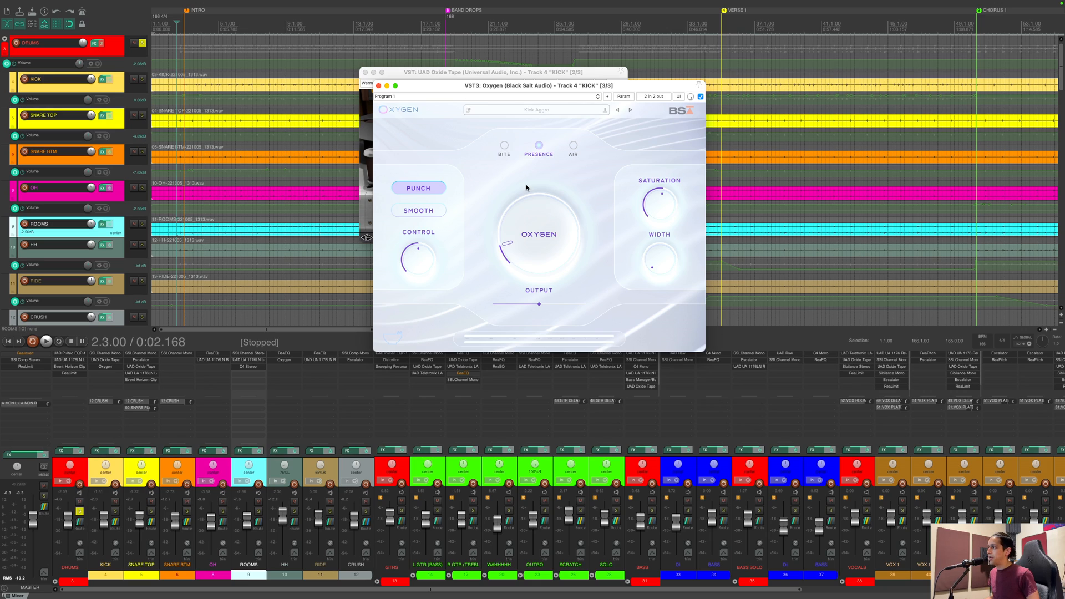
{"action": "left_click", "coordinate": [119, 359]}
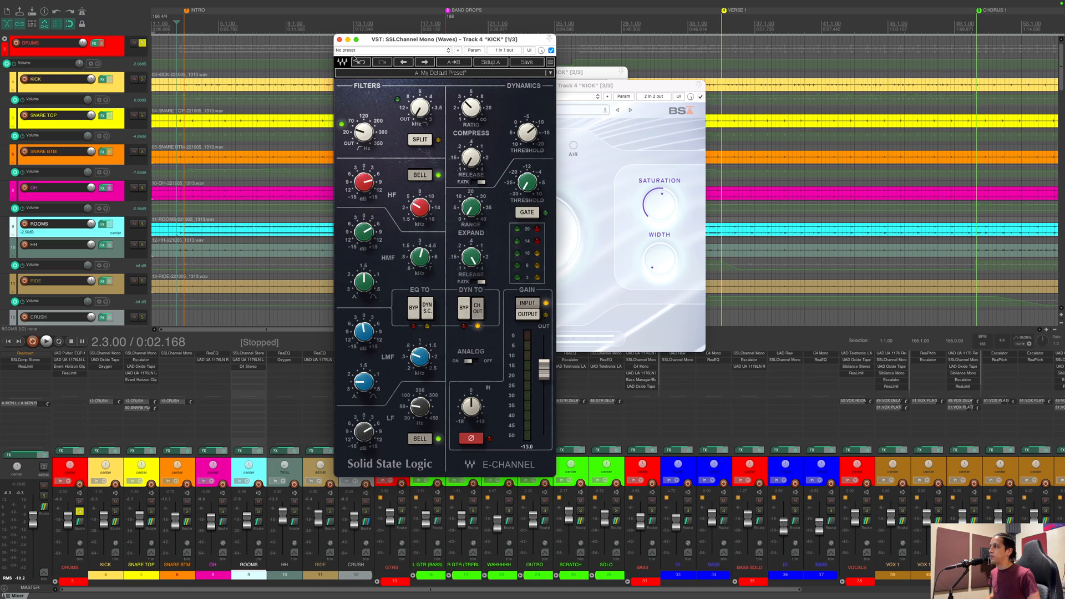
{"action": "left_click", "coordinate": [338, 40]}
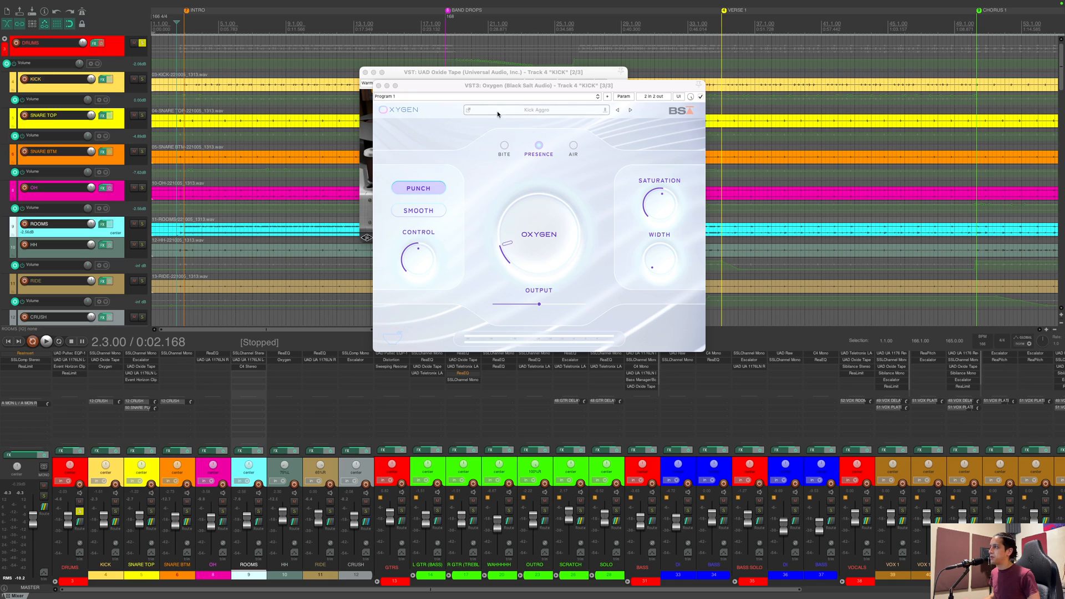
{"action": "left_click", "coordinate": [379, 85]}
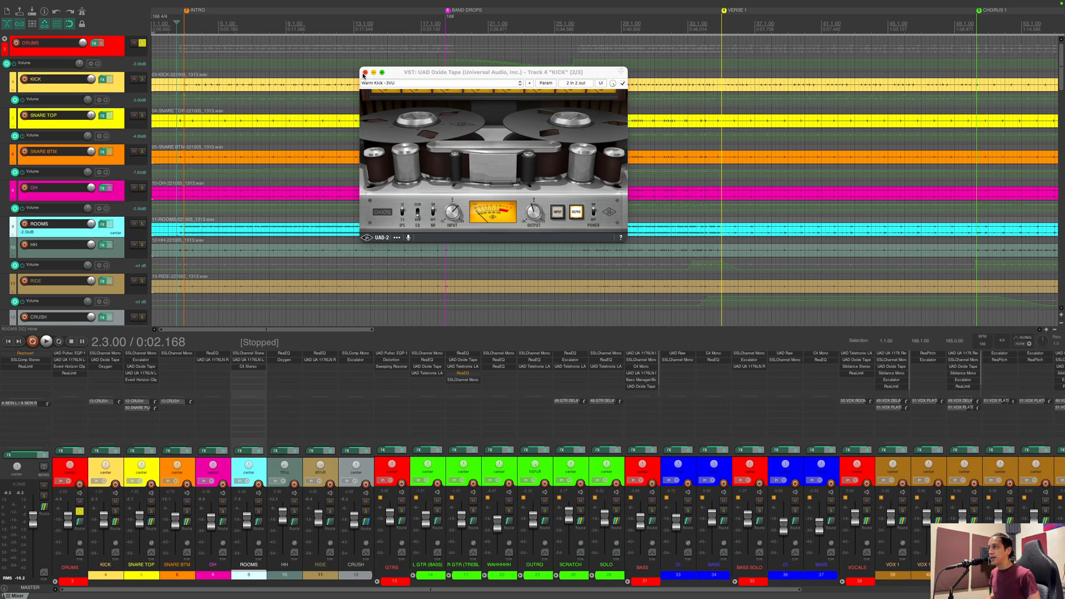
{"action": "left_click", "coordinate": [365, 72]}
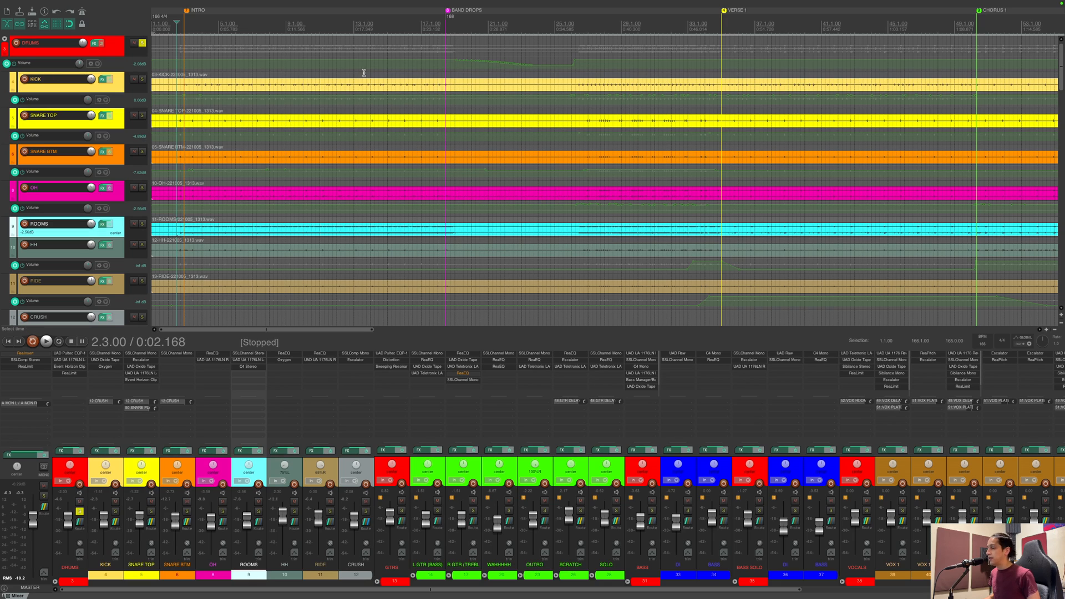
Step: Solo the KICK track within the drums and audition it from 26.2.00
{"action": "left_click", "coordinate": [116, 511]}
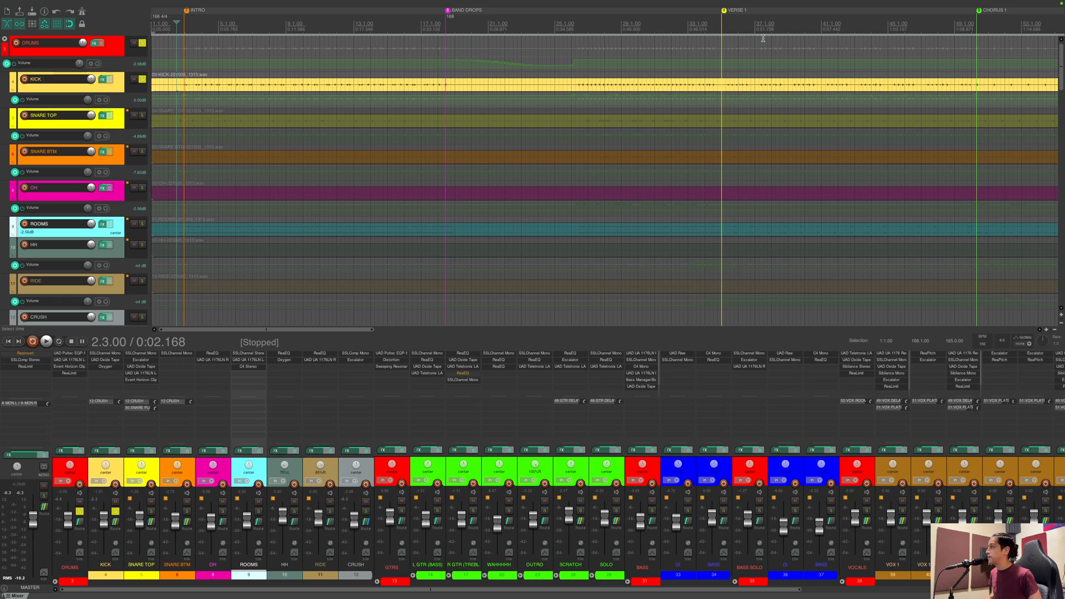
{"action": "left_click", "coordinate": [574, 25]}
{"action": "key", "text": "space"}
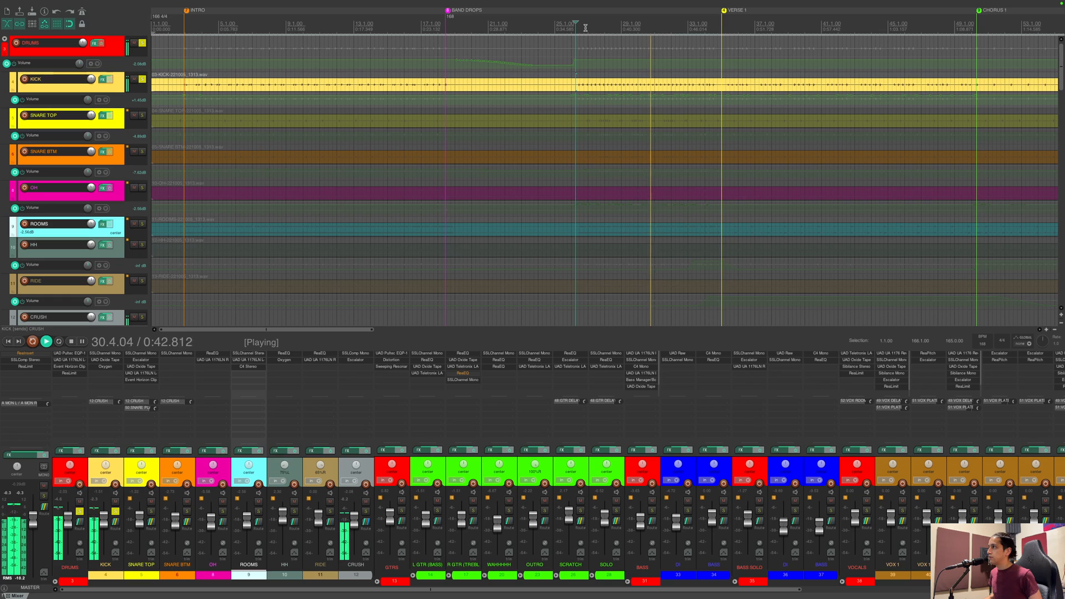
{"action": "key", "text": "space"}
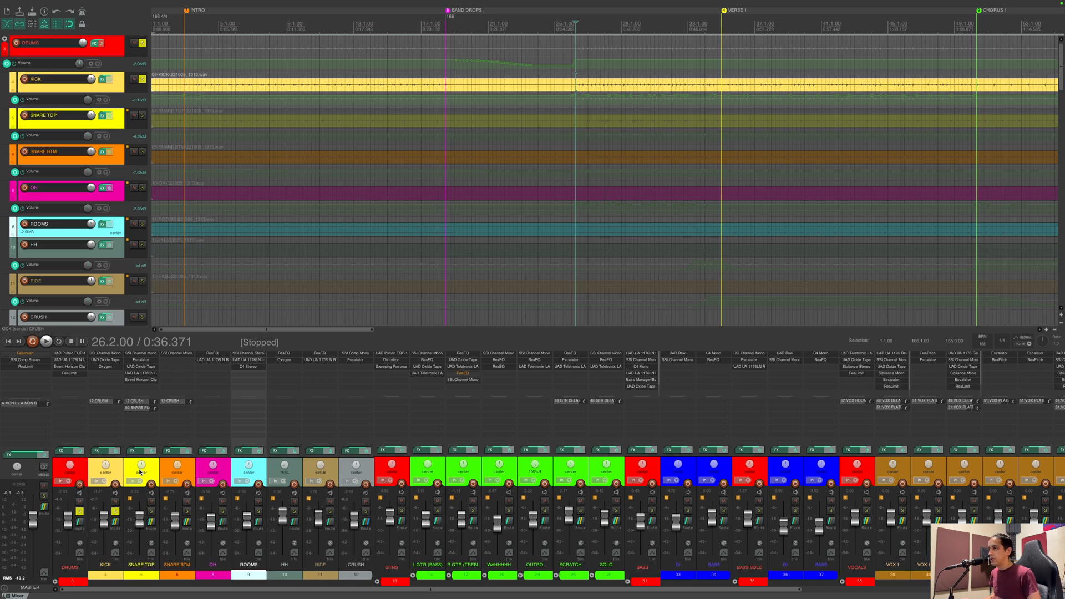
Step: Clear the existing solos, solo only SNARE TOP, and place the edit cursor at 27.4.00
{"action": "left_click", "coordinate": [115, 511]}
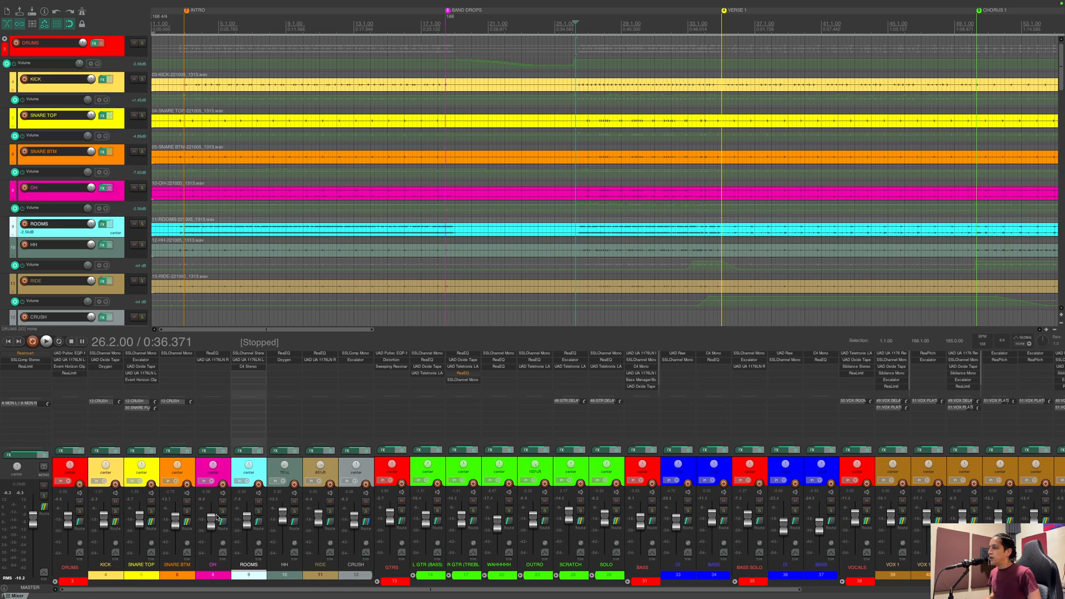
{"action": "left_click", "coordinate": [151, 511]}
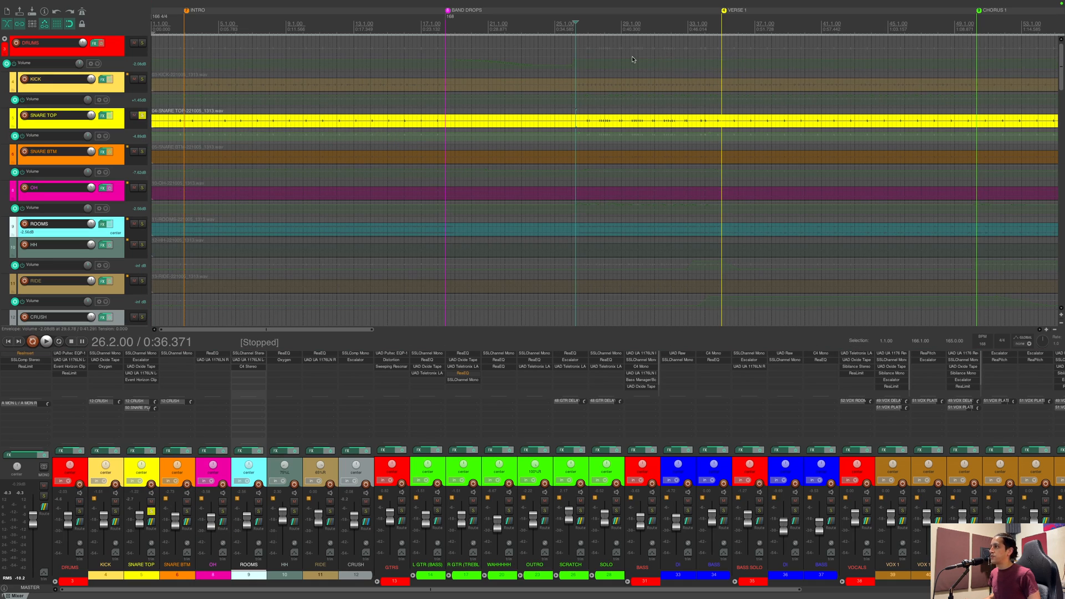
{"action": "left_click", "coordinate": [601, 34]}
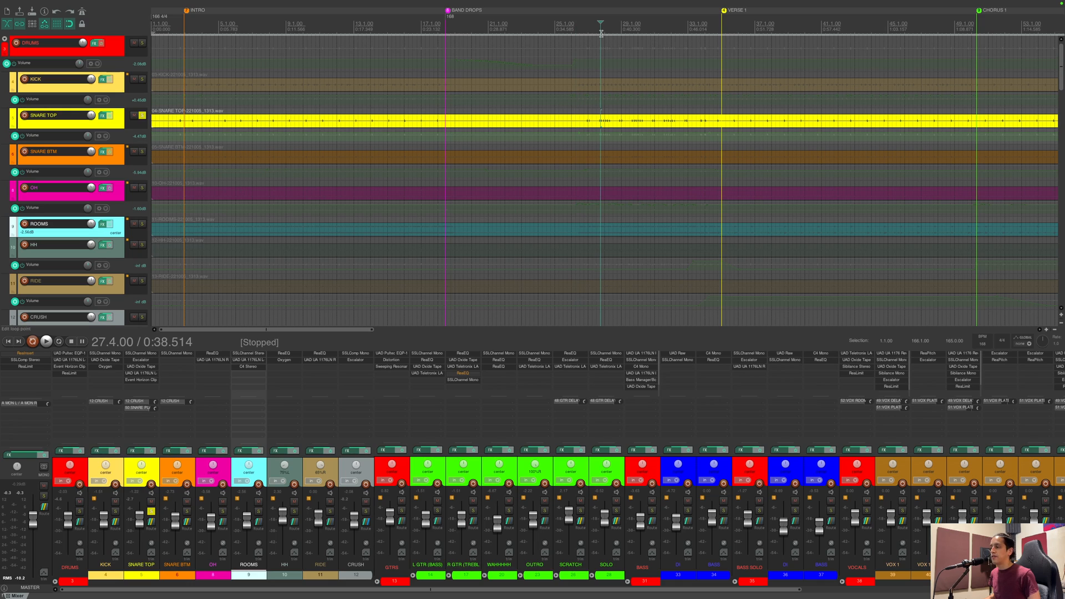
Step: Review the filter and EQ settings in the SNARE TOP track's SSLChannel Mono, covering the HF, HMF and LF bands, and close the plugin
{"action": "left_click", "coordinate": [151, 355]}
{"action": "left_click_drag", "start_coordinate": [85, 15], "coordinate": [412, 51]}
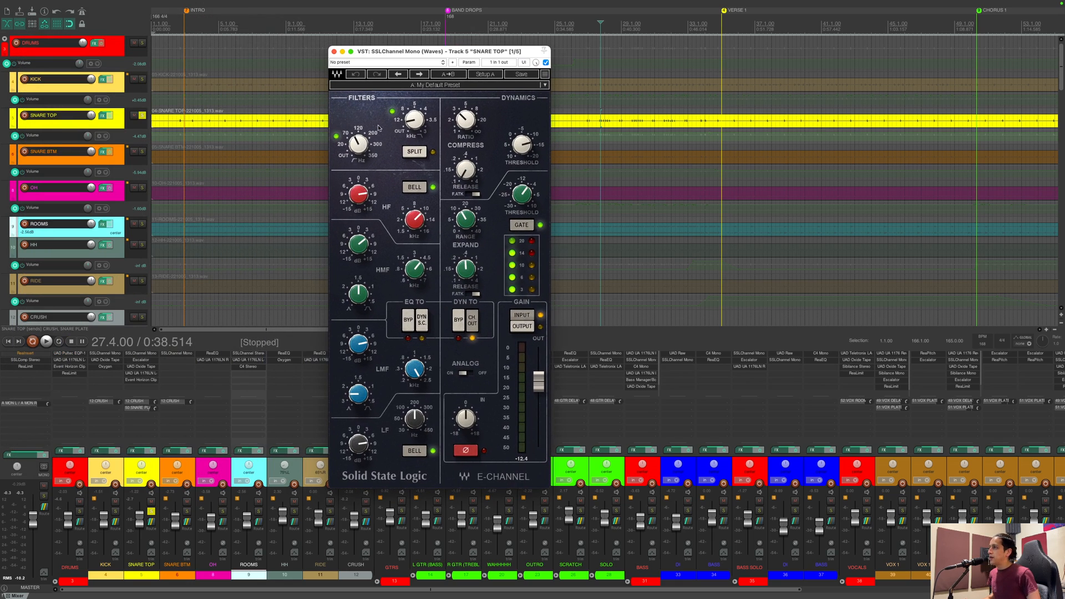
{"action": "left_click", "coordinate": [414, 121]}
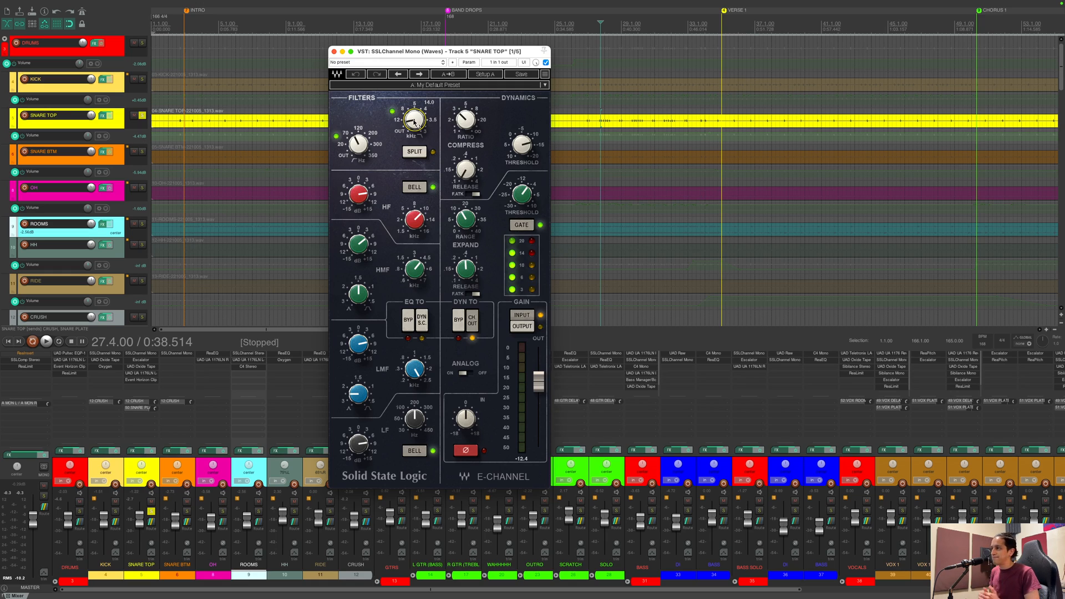
{"action": "left_click", "coordinate": [358, 199]}
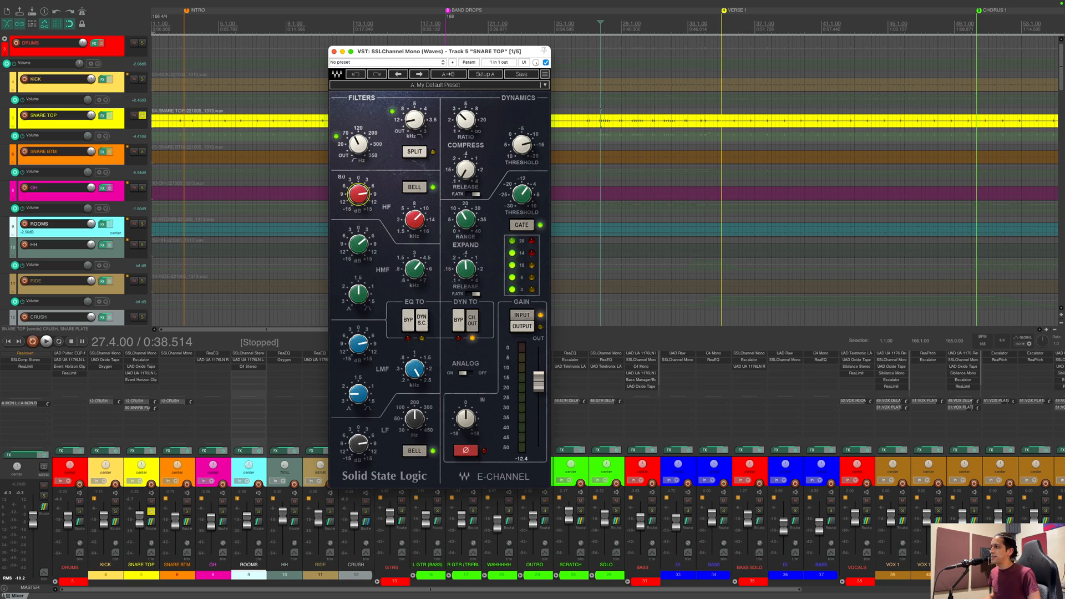
{"action": "left_click", "coordinate": [420, 218]}
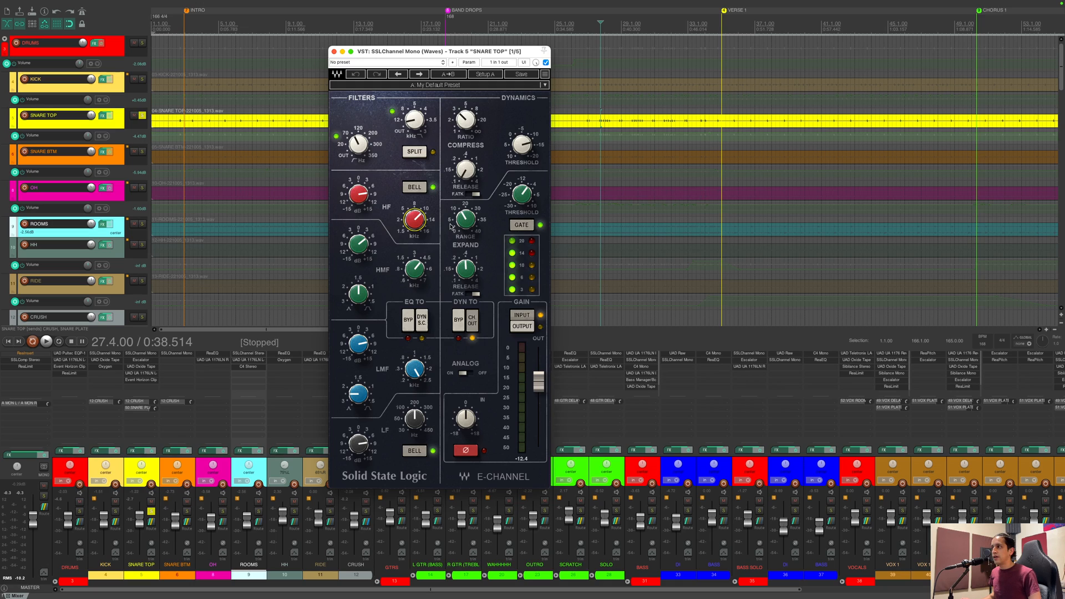
{"action": "mouse_move", "coordinate": [423, 227]}
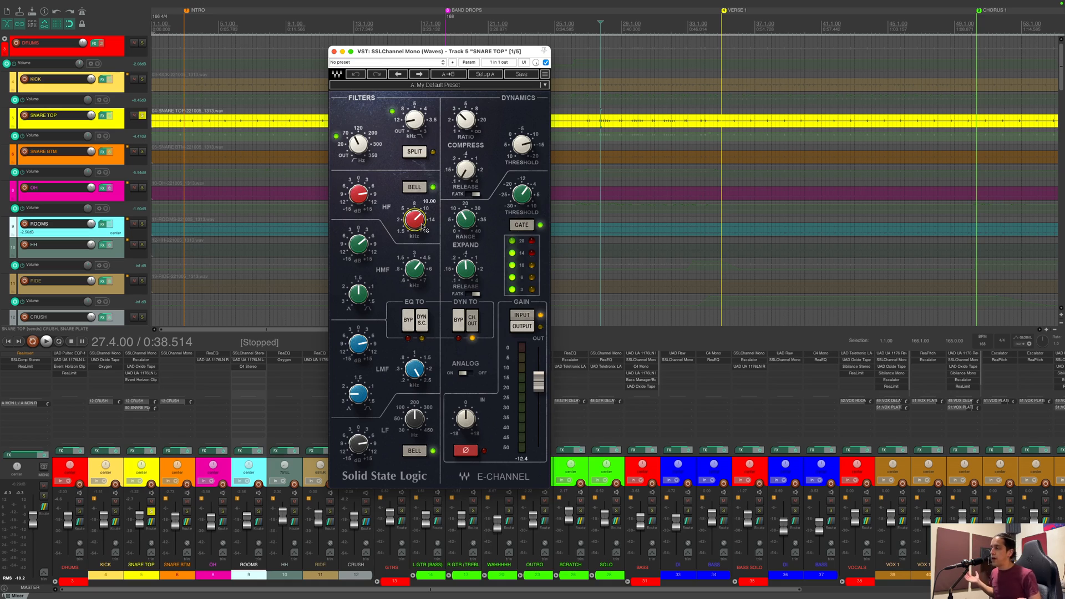
{"action": "mouse_move", "coordinate": [419, 272]}
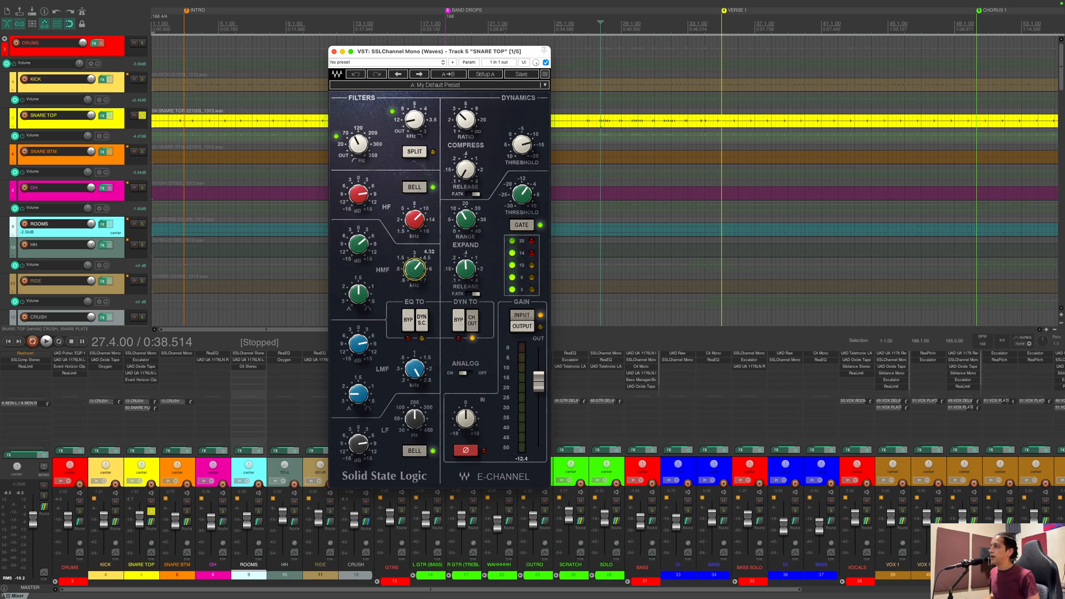
{"action": "left_click", "coordinate": [356, 250]}
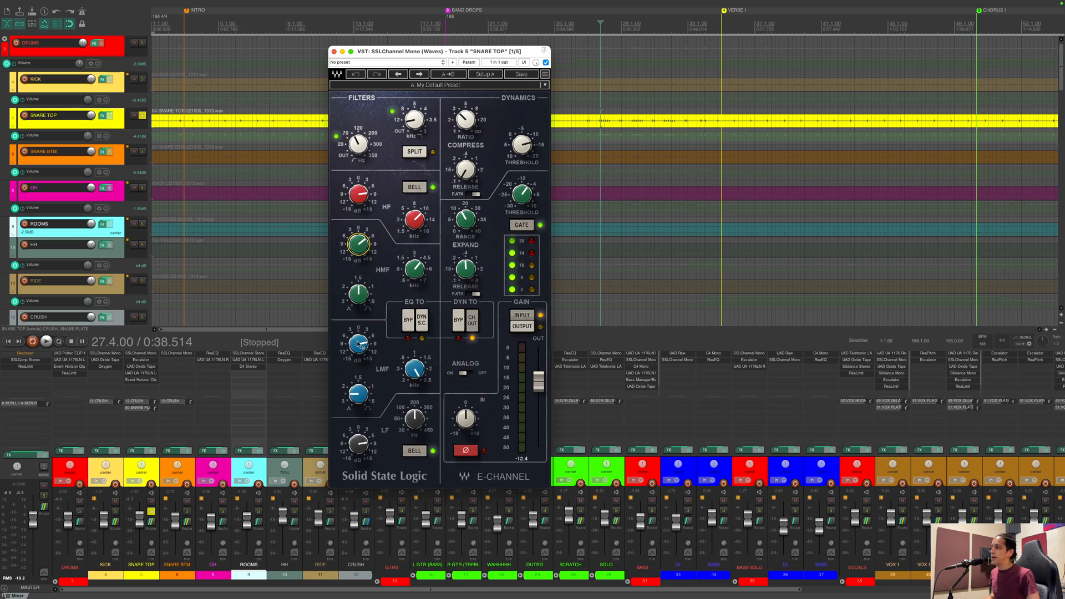
{"action": "left_click", "coordinate": [415, 420]}
{"action": "left_click", "coordinate": [355, 444]}
{"action": "mouse_move", "coordinate": [474, 132]}
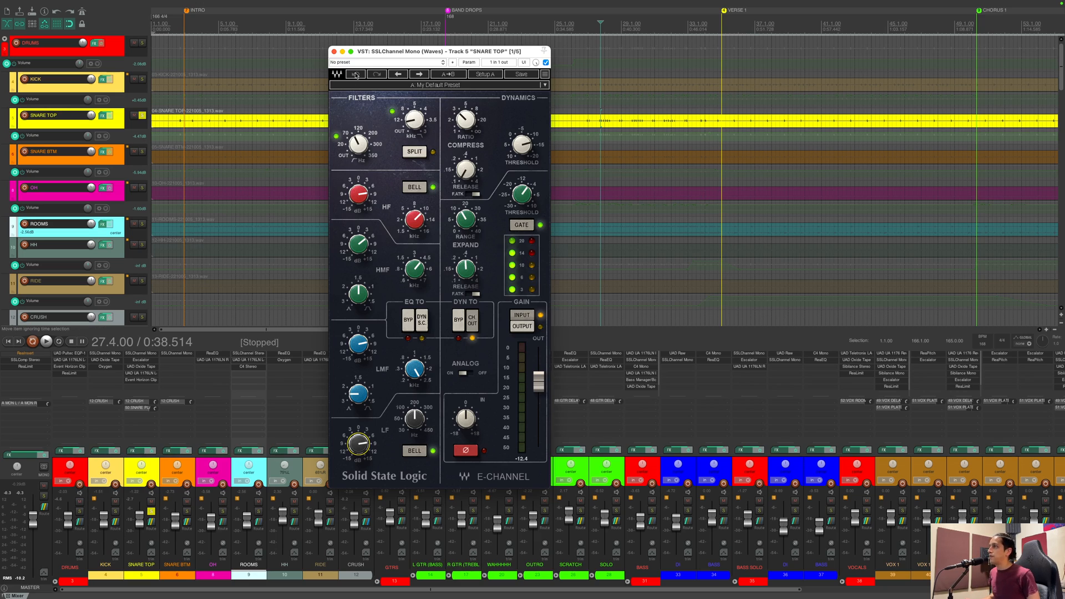
{"action": "left_click", "coordinate": [334, 54]}
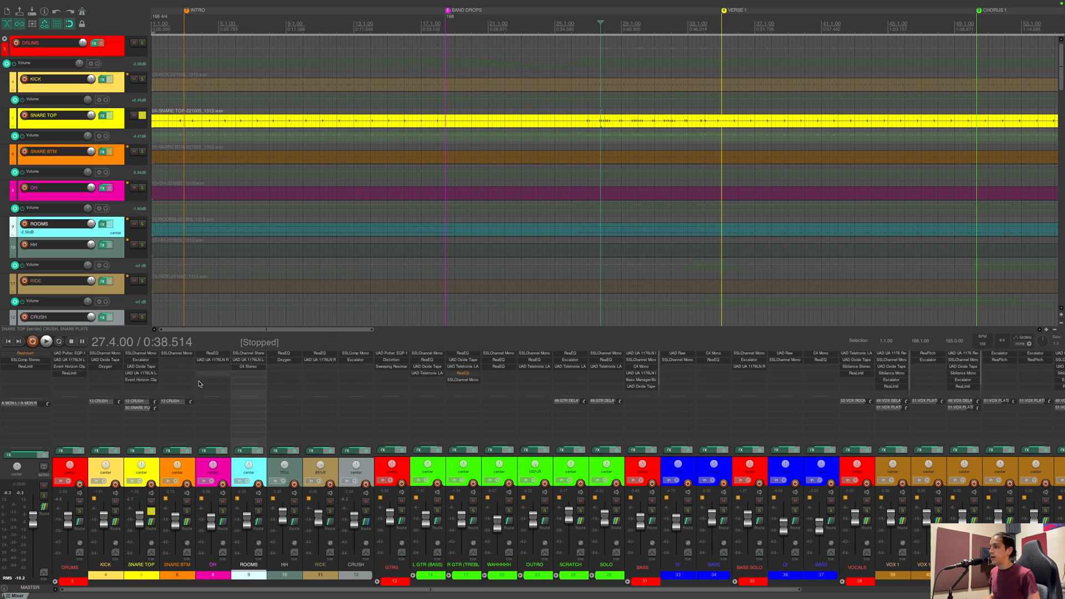
Step: Inspect the amount setting in the SNARE TOP track's Escalator plugin and close it
{"action": "left_click", "coordinate": [144, 360]}
{"action": "left_click_drag", "start_coordinate": [87, 20], "coordinate": [431, 75]}
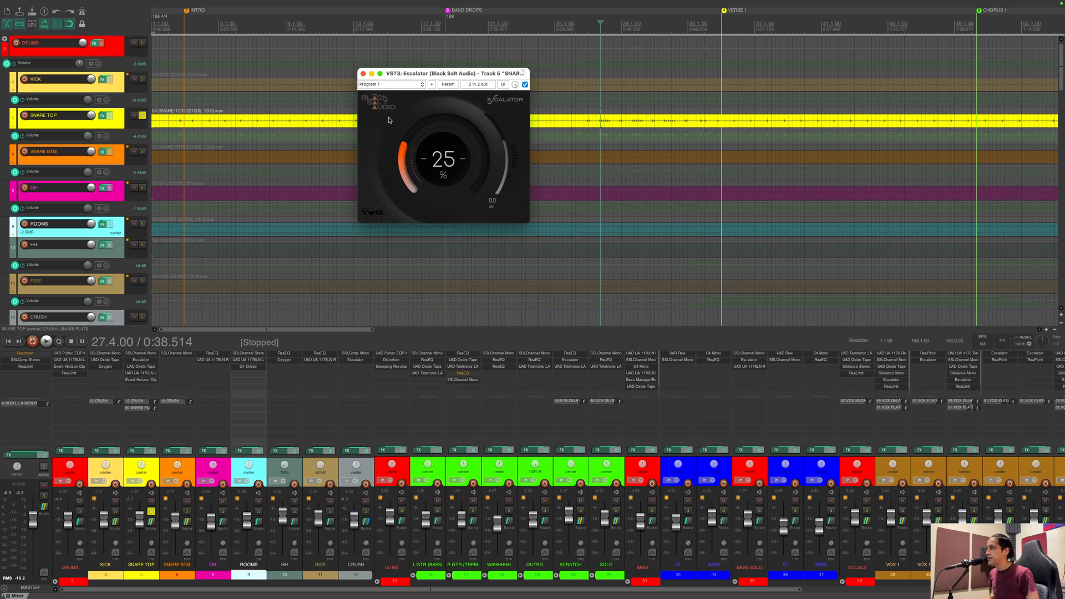
{"action": "left_click", "coordinate": [363, 74]}
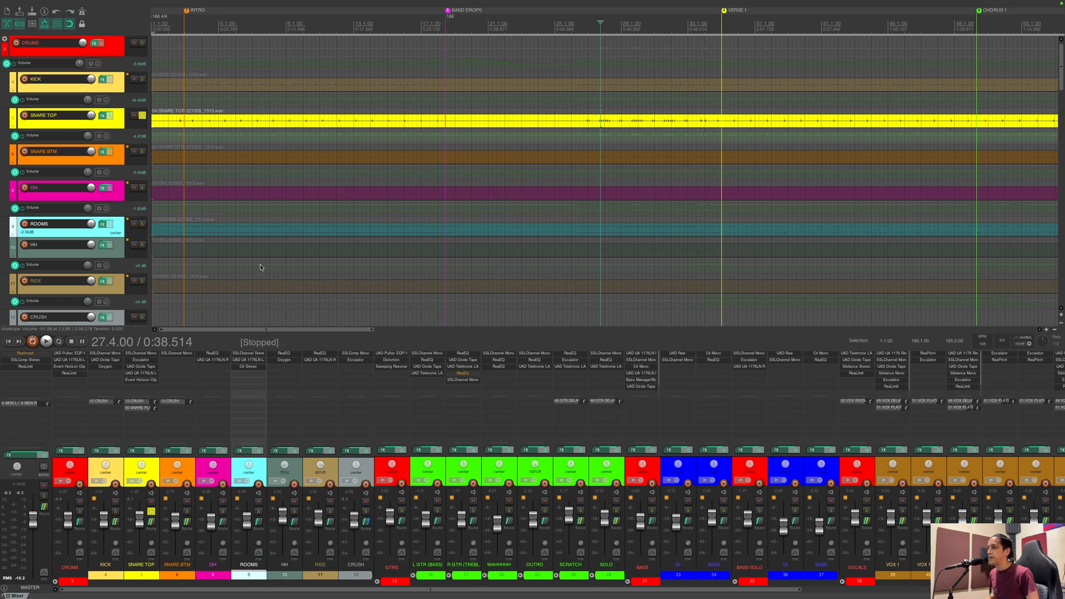
Step: Examine the SNARE TOP track's UAD Oxide Tape and UAD UA 1176LN Legacy settings, and close both plugin windows
{"action": "left_click", "coordinate": [150, 367]}
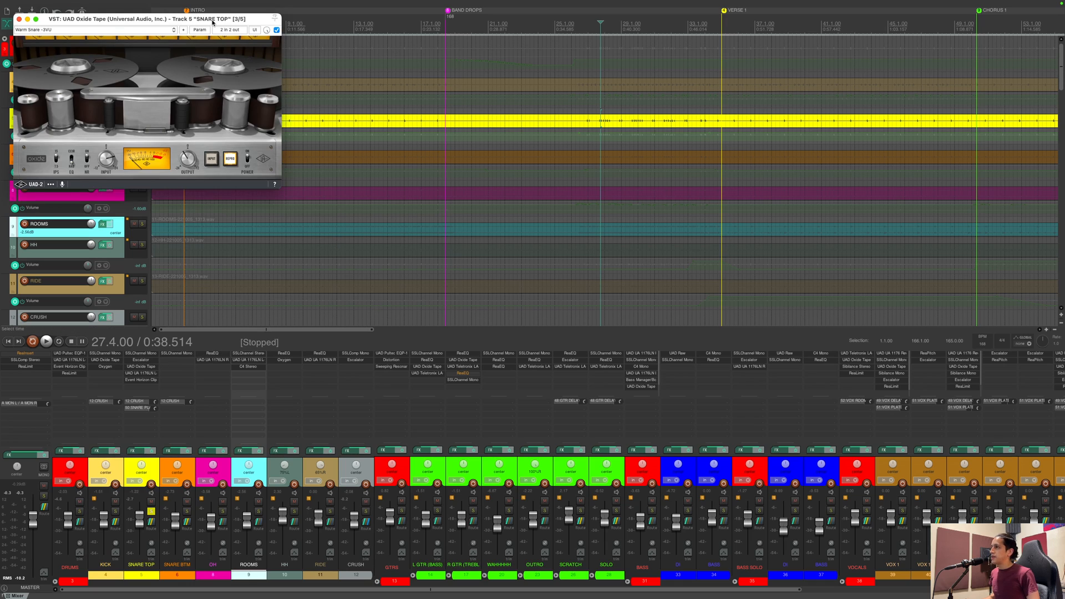
{"action": "left_click_drag", "start_coordinate": [213, 20], "coordinate": [507, 76]}
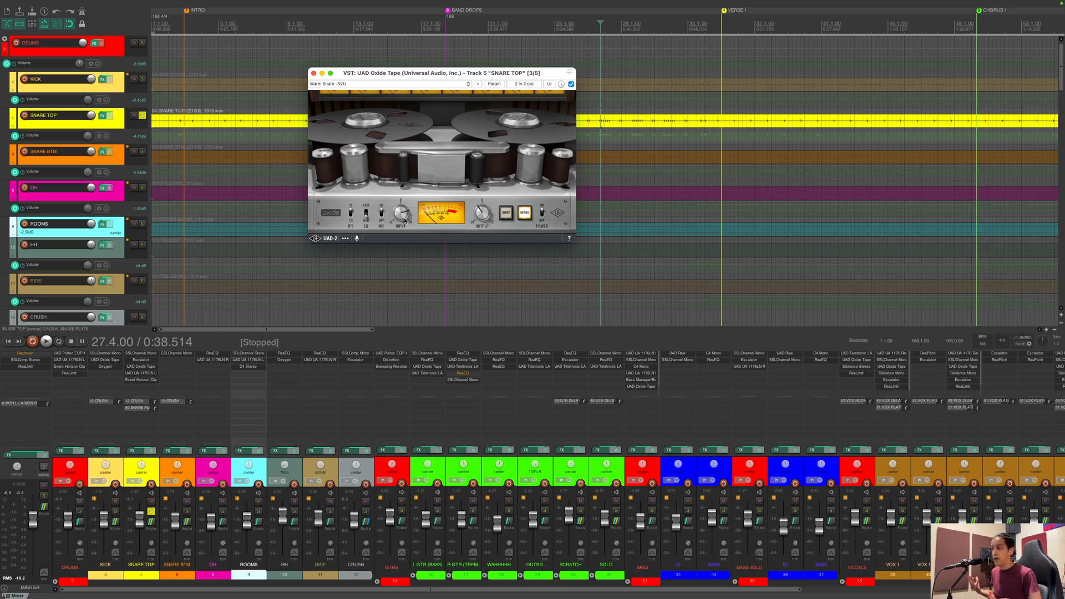
{"action": "left_click", "coordinate": [145, 372]}
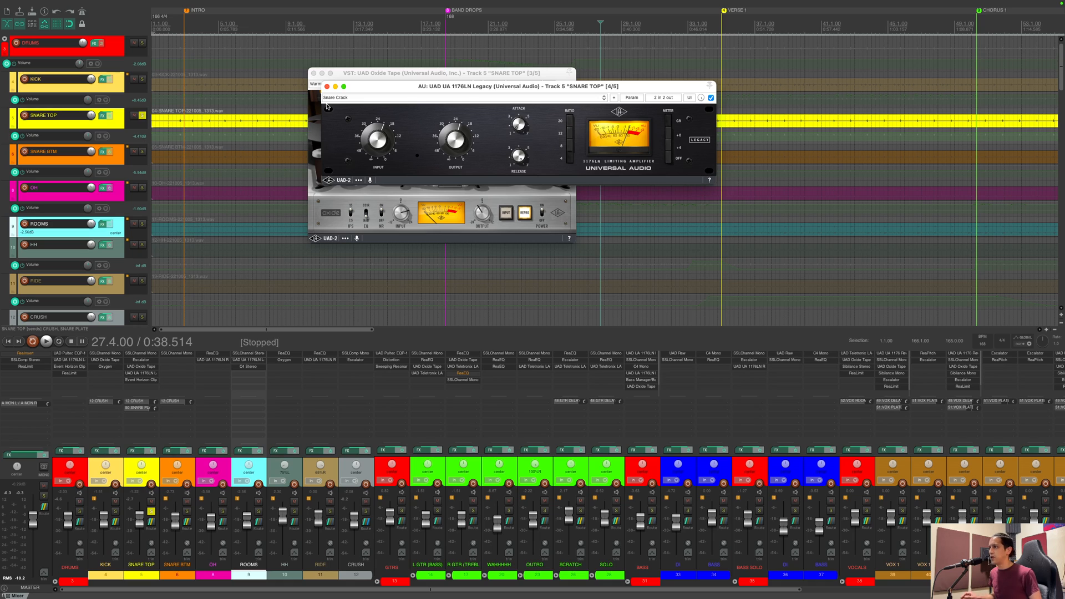
{"action": "left_click", "coordinate": [326, 87]}
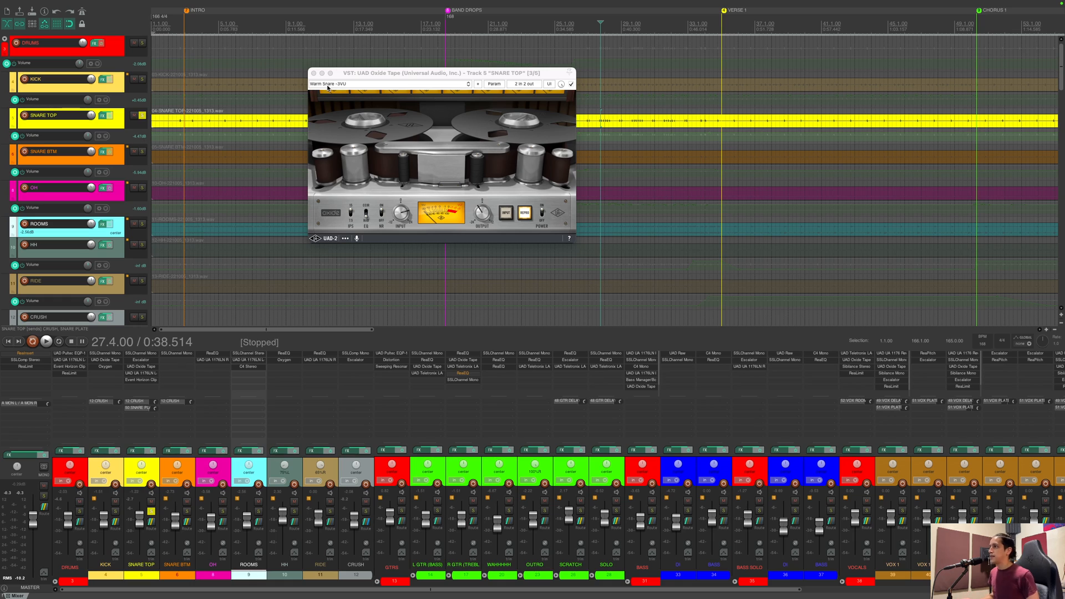
{"action": "left_click", "coordinate": [313, 72]}
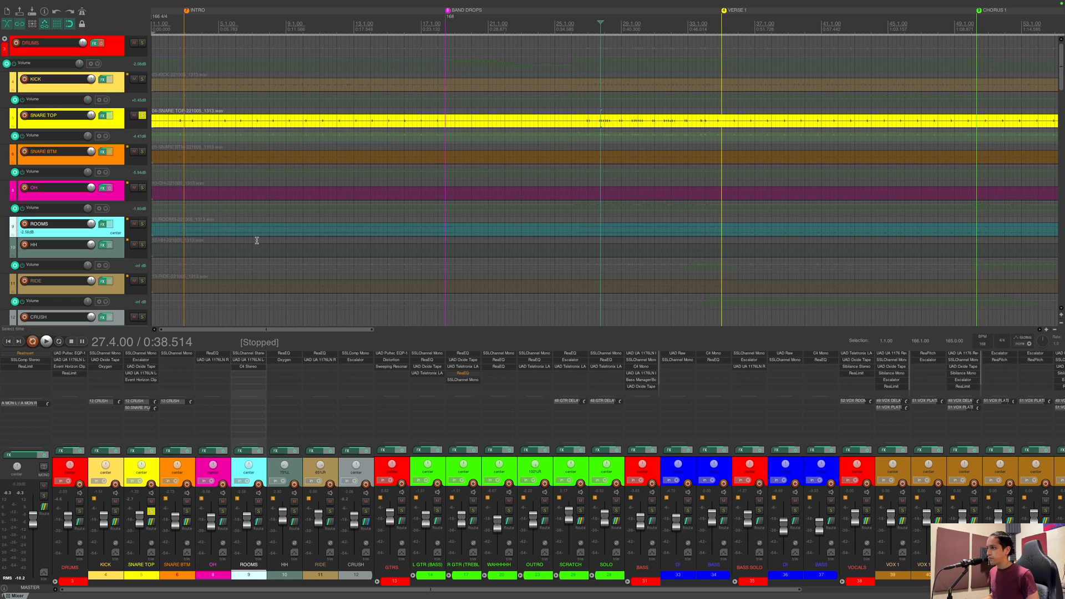
Step: Check the threshold, ceiling and soft clip settings in the SNARE TOP track's Event Horizon Clipper and close it
{"action": "left_click", "coordinate": [146, 380]}
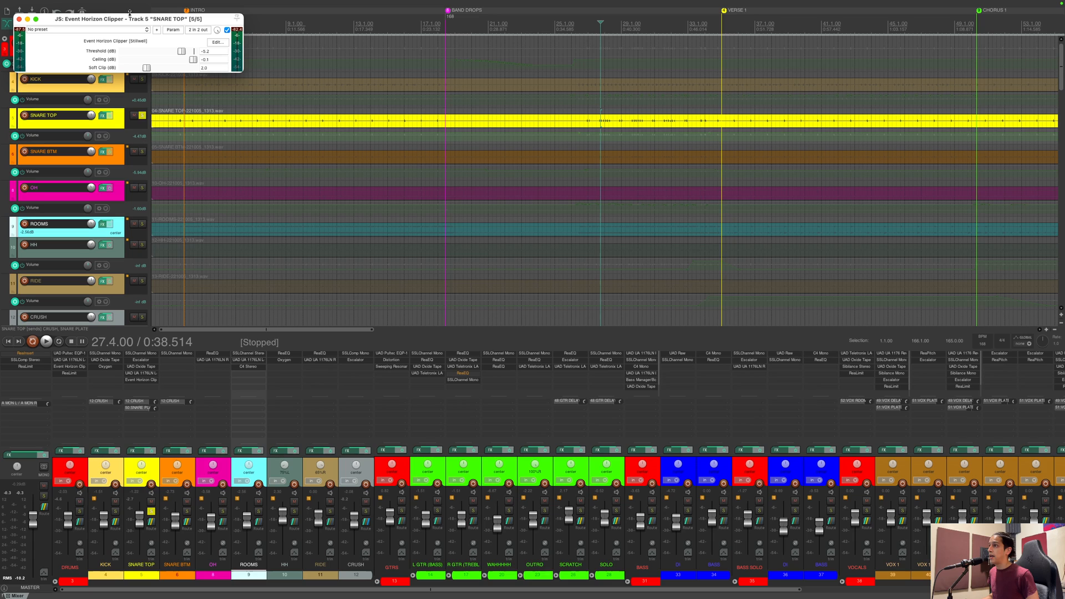
{"action": "left_click_drag", "start_coordinate": [130, 20], "coordinate": [470, 93]}
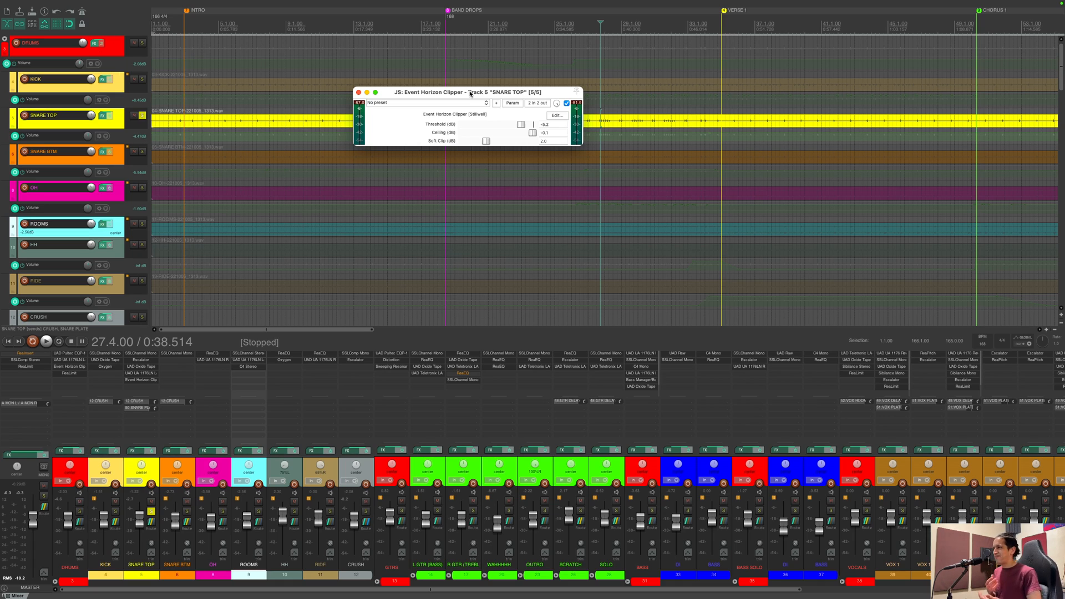
{"action": "left_click", "coordinate": [359, 92]}
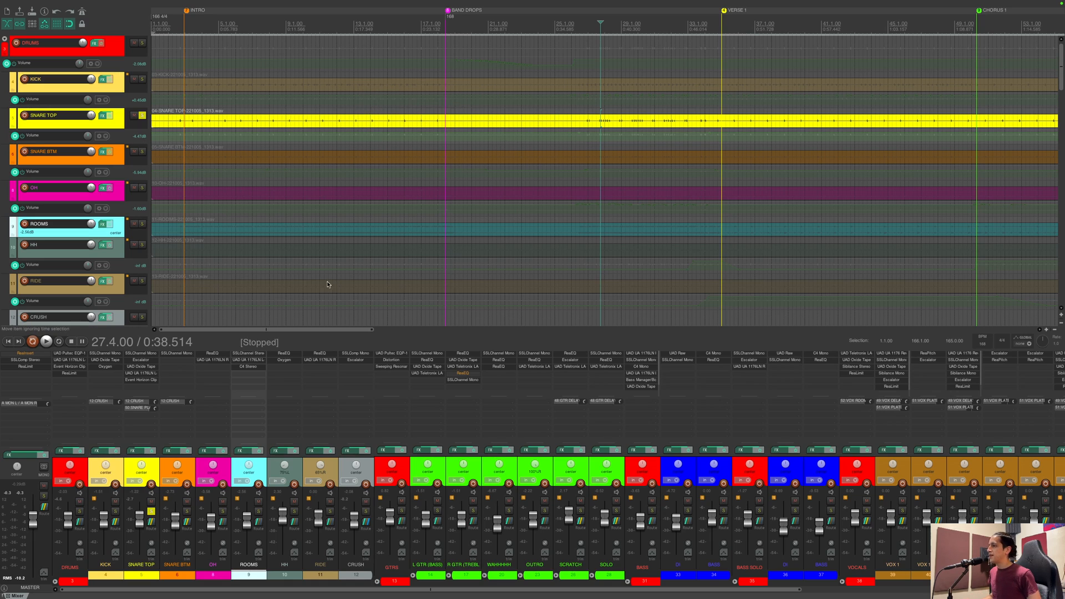
Step: Toggle the SNARE TOP solo off and on, audition the soloed track from 27.4.00, and stop playback
{"action": "left_click", "coordinate": [151, 511]}
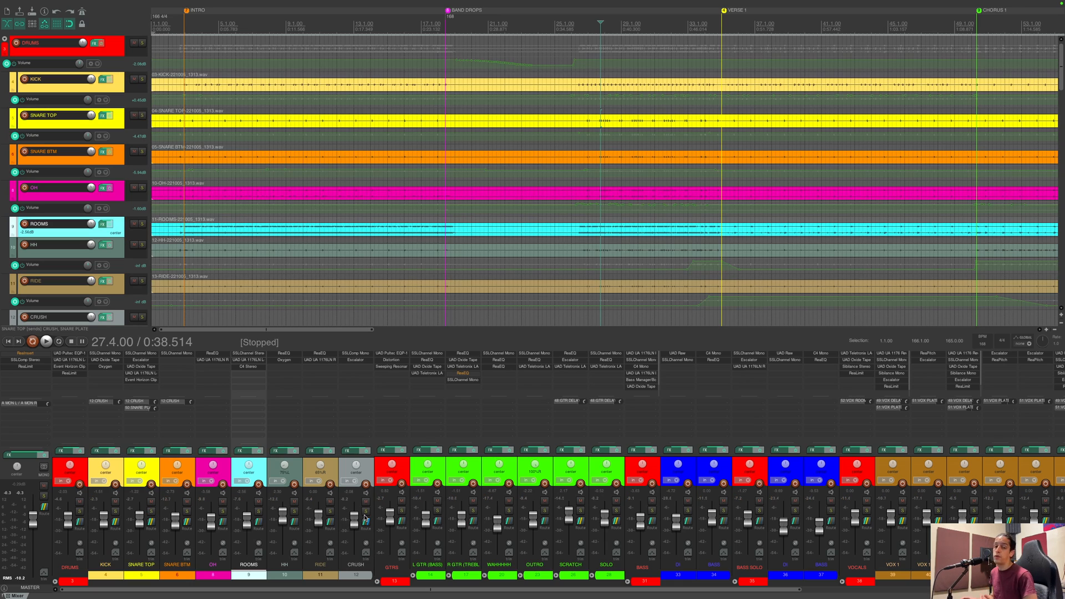
{"action": "left_click", "coordinate": [151, 510]}
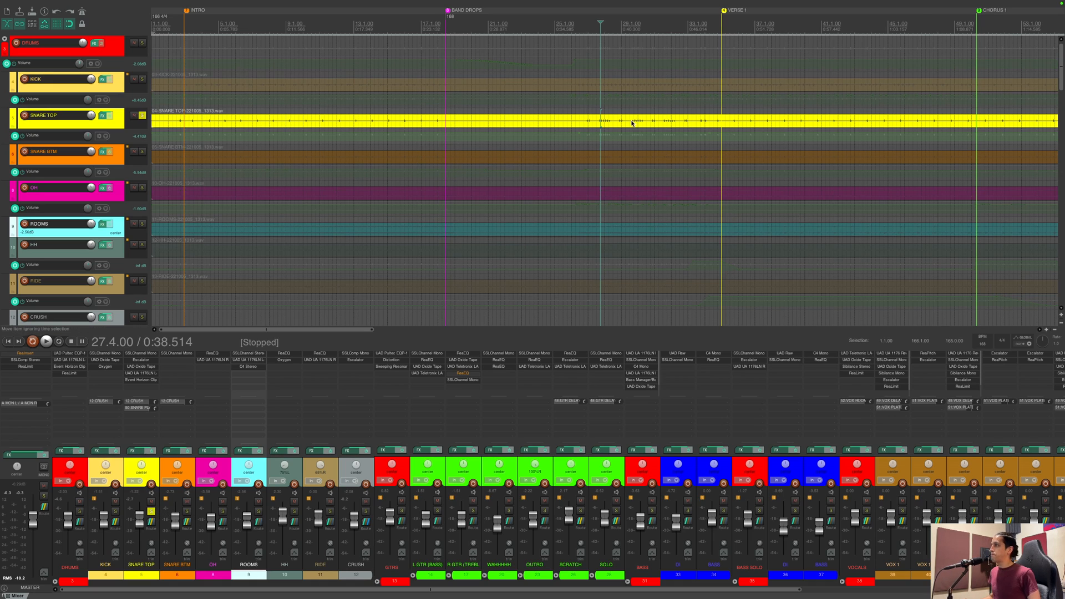
{"action": "scroll", "coordinate": [632, 122], "scroll_direction": "down", "scroll_amount": 1}
{"action": "key", "text": "space"}
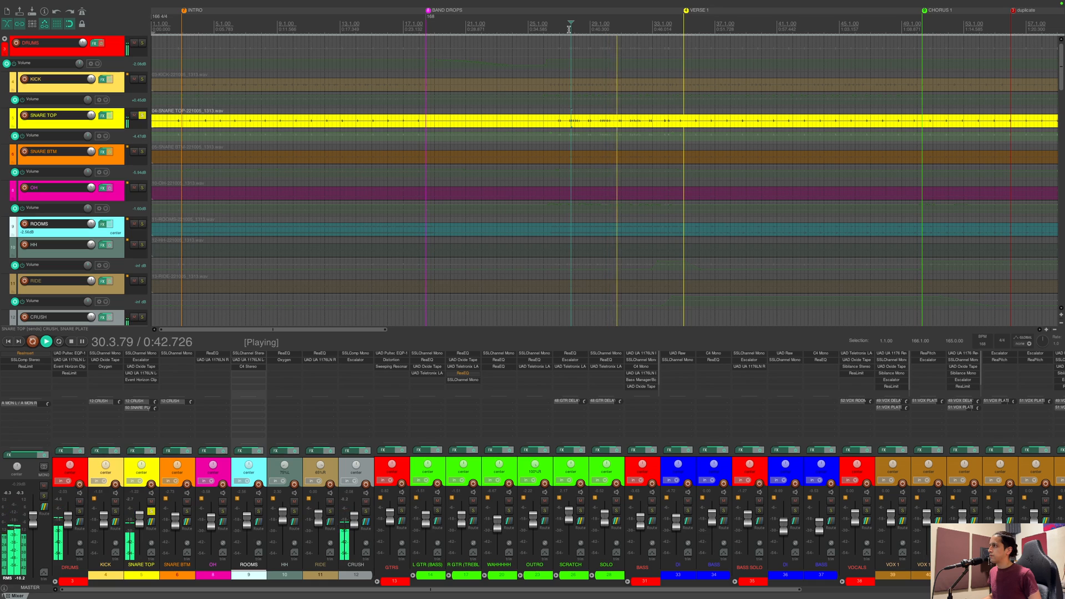
{"action": "scroll", "coordinate": [582, 78], "scroll_direction": "down", "scroll_amount": 1}
{"action": "scroll", "coordinate": [582, 78], "scroll_direction": "down", "scroll_amount": 2}
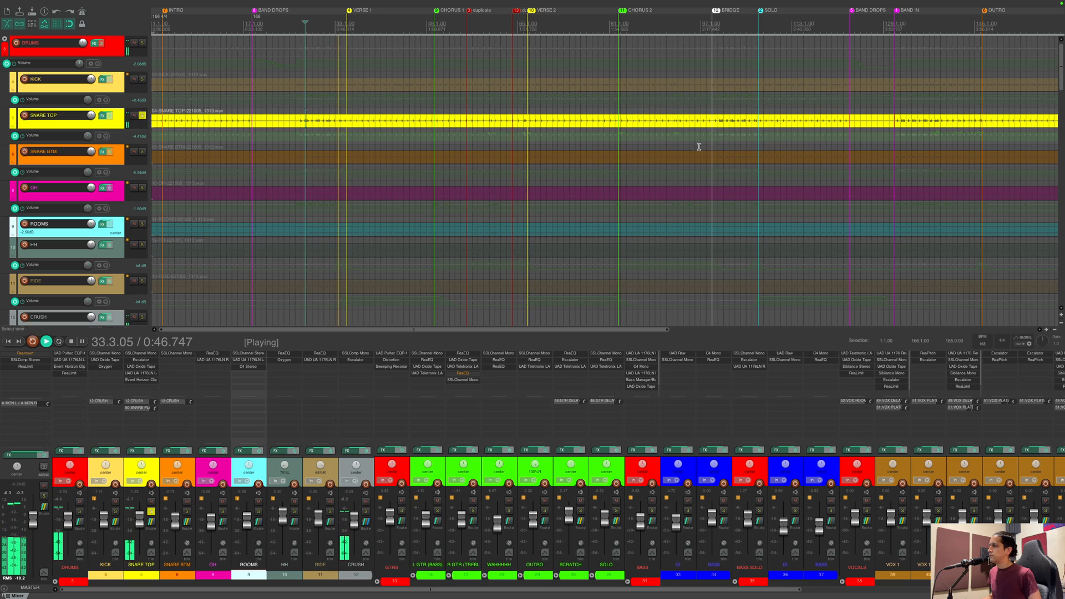
{"action": "key", "text": "space"}
Step: Switch the solo from SNARE TOP to SNARE BTM, and review the SNARE BTM track's SSLChannel Mono settings before closing its effects window
{"action": "left_click", "coordinate": [151, 511]}
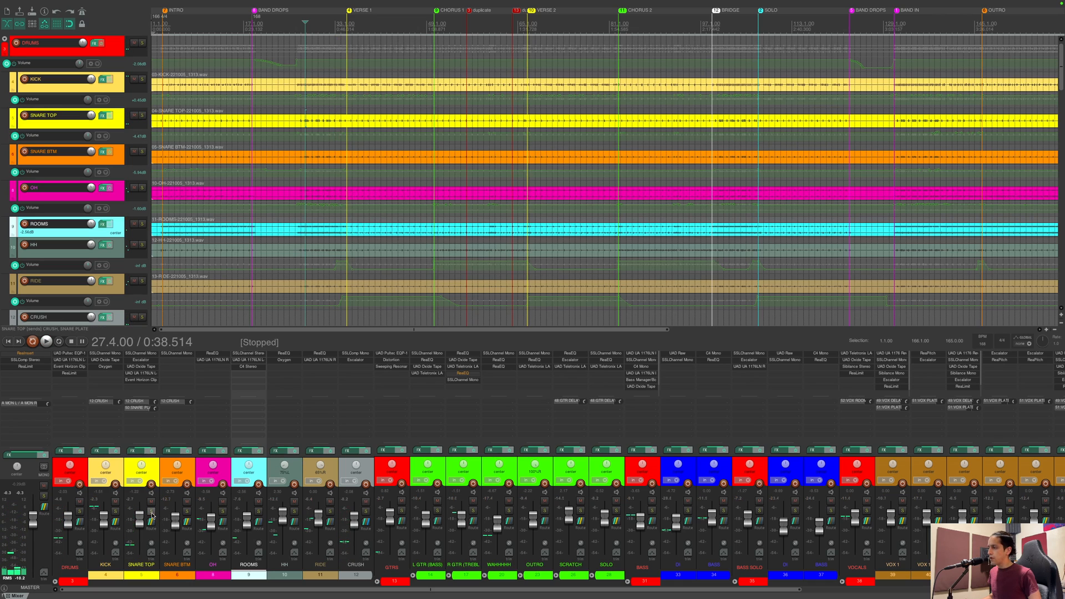
{"action": "left_click", "coordinate": [187, 511]}
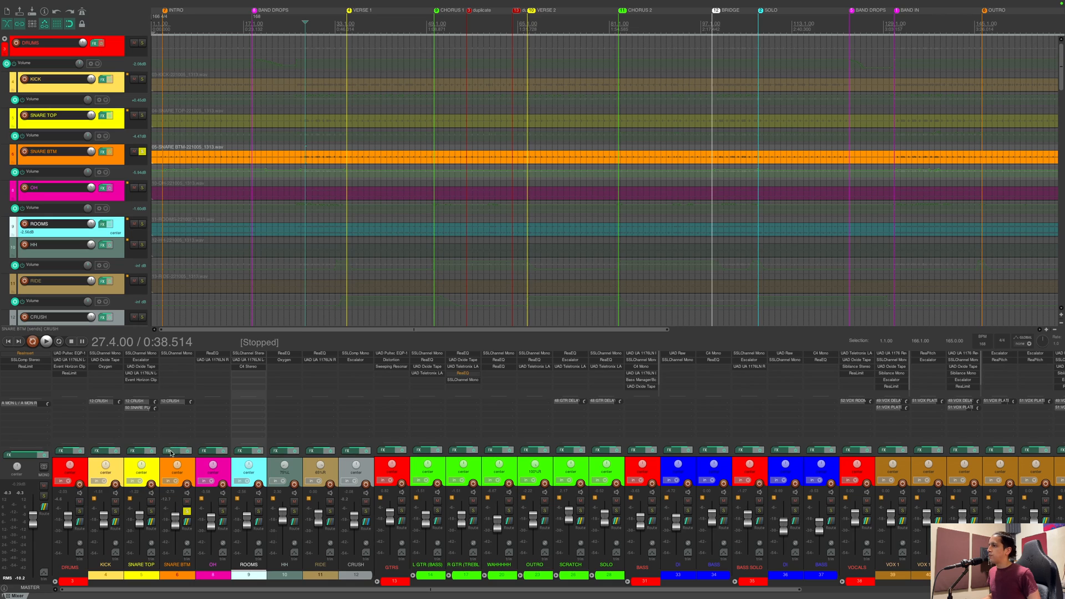
{"action": "left_click", "coordinate": [170, 452]}
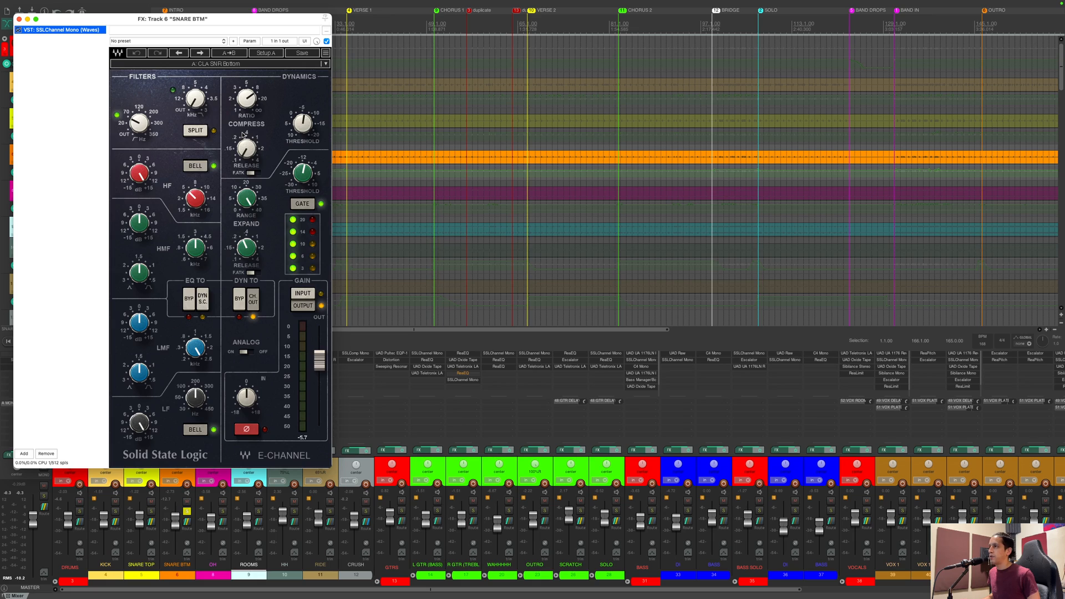
{"action": "left_click", "coordinate": [19, 19]}
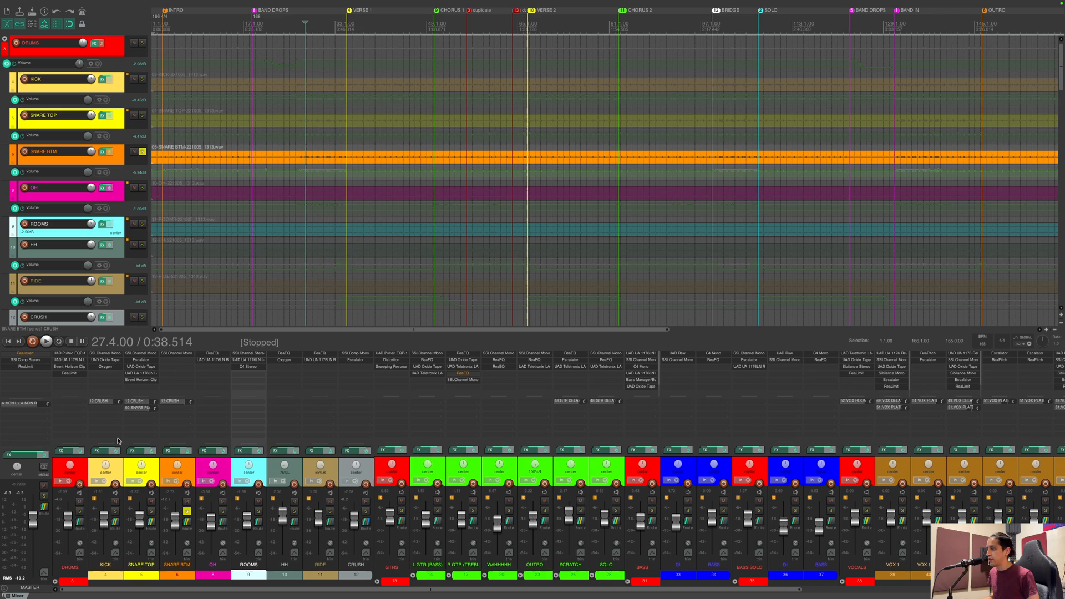
Step: Solo only the OH track in place of SNARE BTM and place the edit cursor at 34.1.00, the VERSE 1 marker
{"action": "left_click", "coordinate": [223, 511]}
{"action": "left_click", "coordinate": [188, 510]}
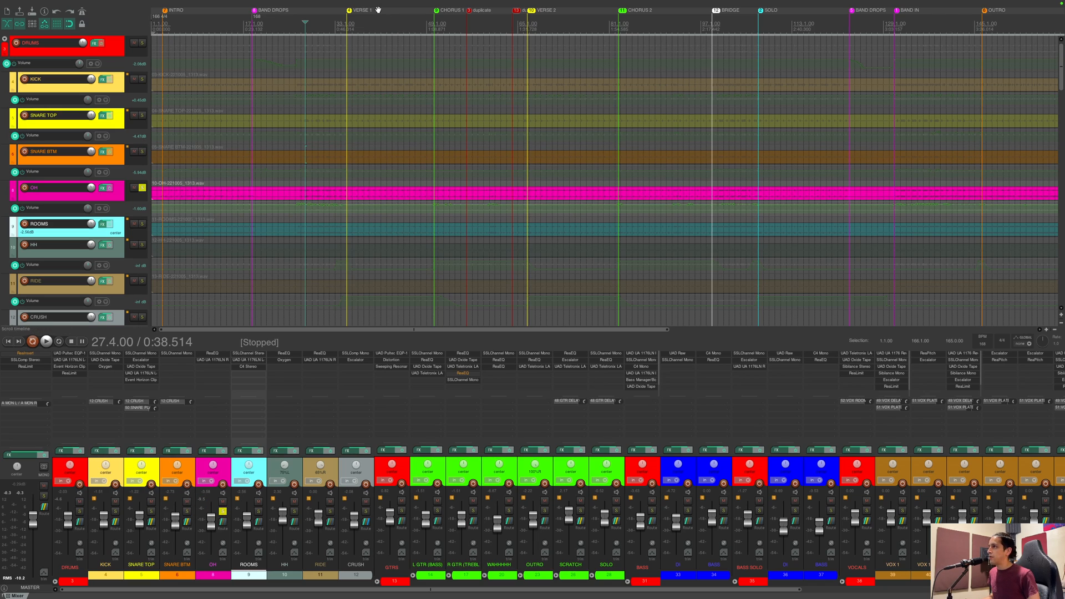
{"action": "left_click", "coordinate": [341, 23]}
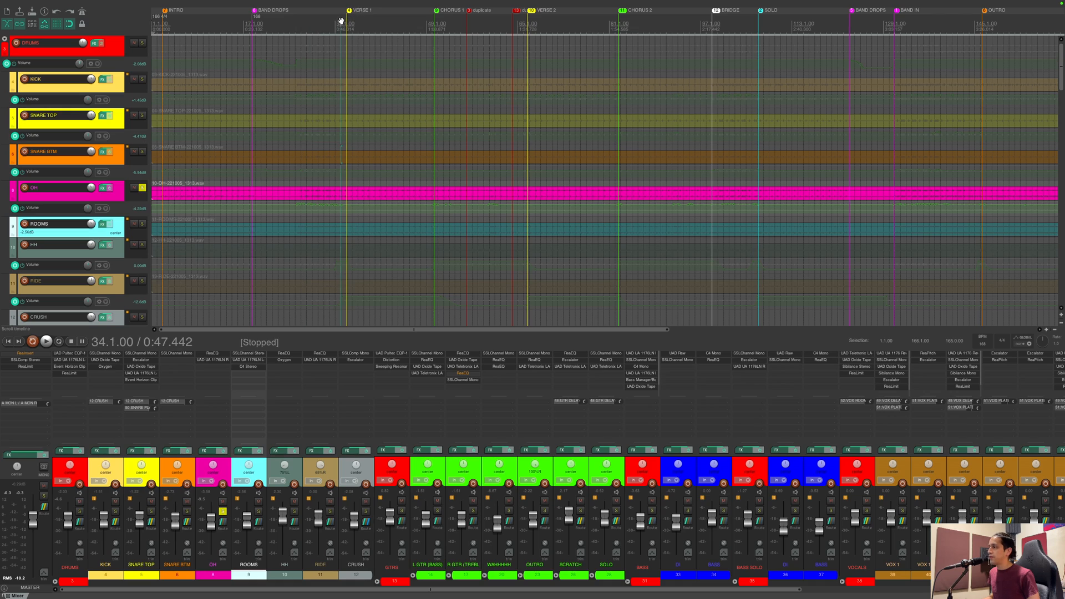
Step: Review the high-pass filter and the other EQ bands in the OH track's ReaEQ, and close the plugin
{"action": "left_click", "coordinate": [216, 357]}
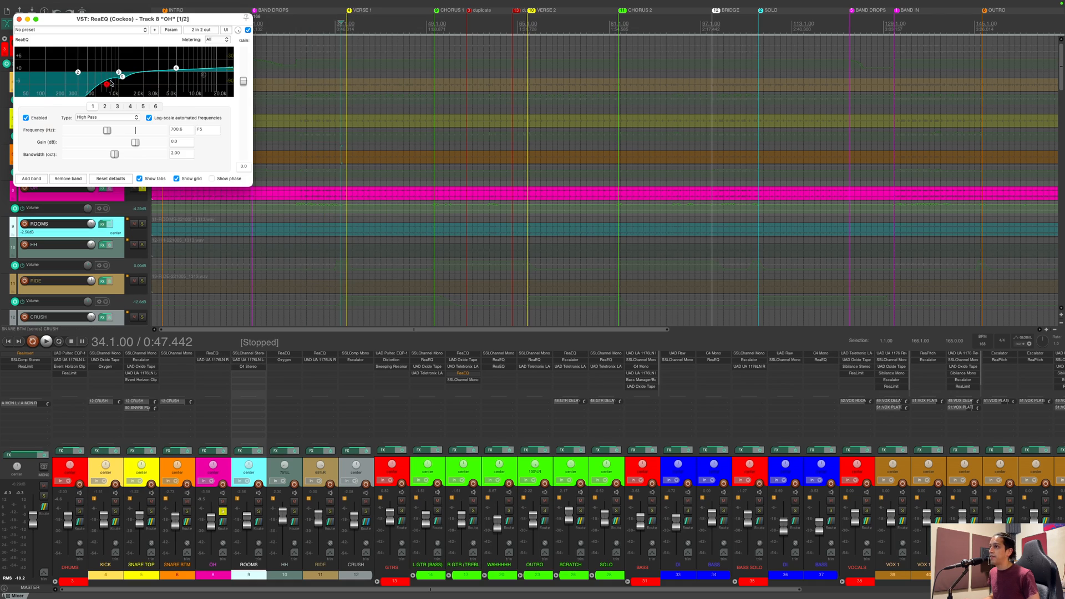
{"action": "left_click_drag", "start_coordinate": [136, 19], "coordinate": [336, 72]}
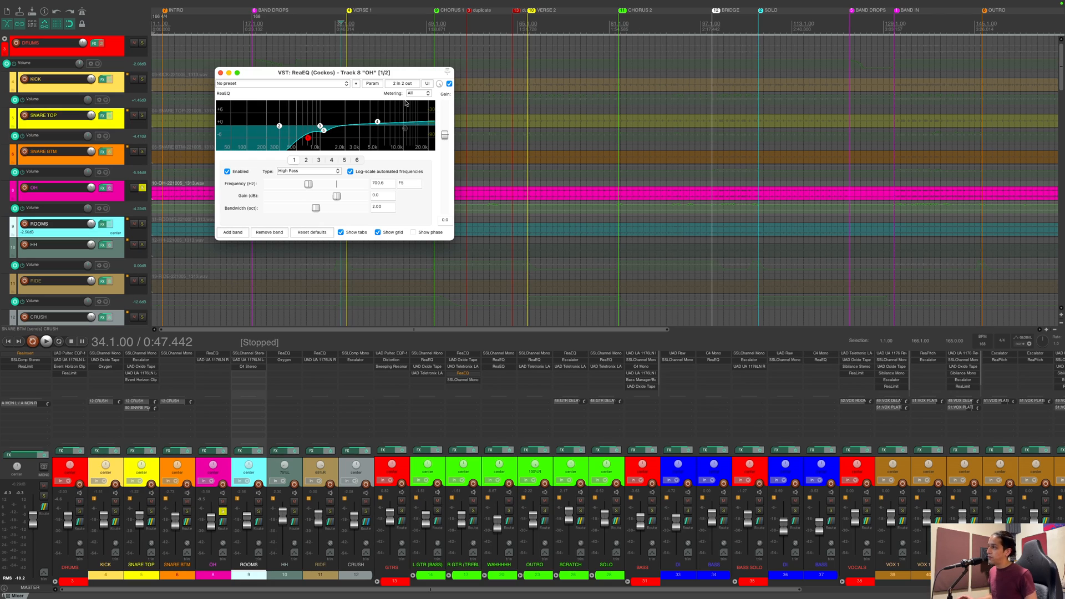
{"action": "mouse_move", "coordinate": [375, 120]}
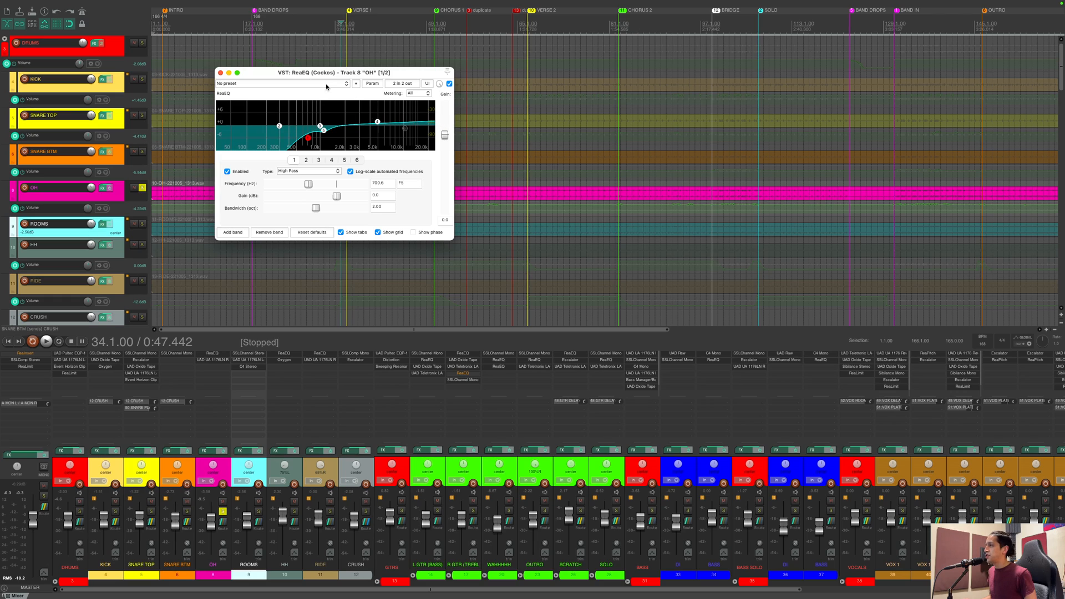
{"action": "left_click", "coordinate": [221, 73]}
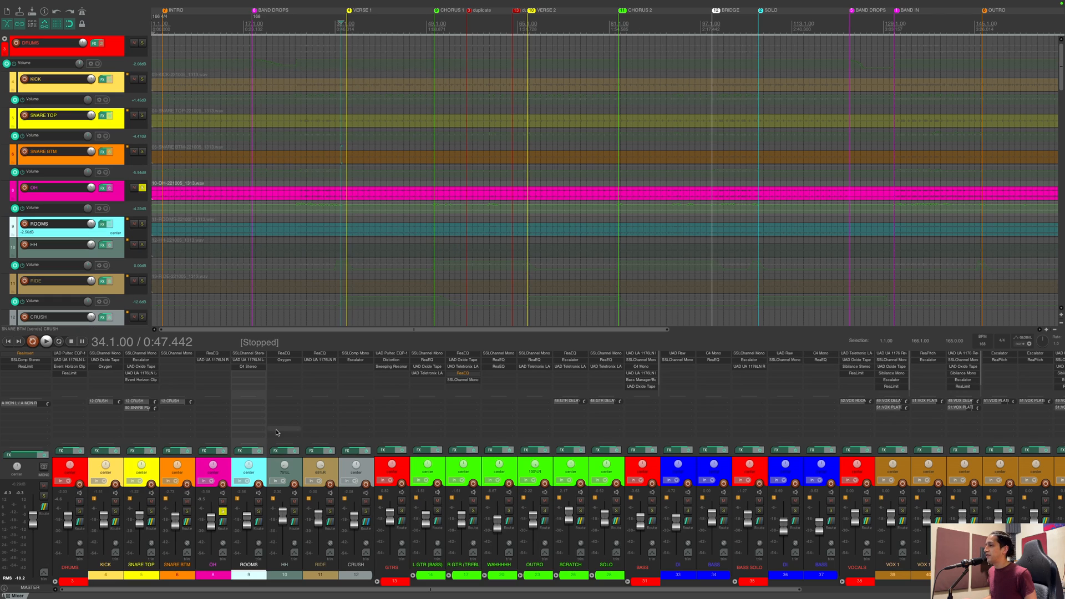
Step: Review the OH track's UAD UA 1176LN Rev E compressor settings and close the plugin
{"action": "left_click", "coordinate": [214, 360]}
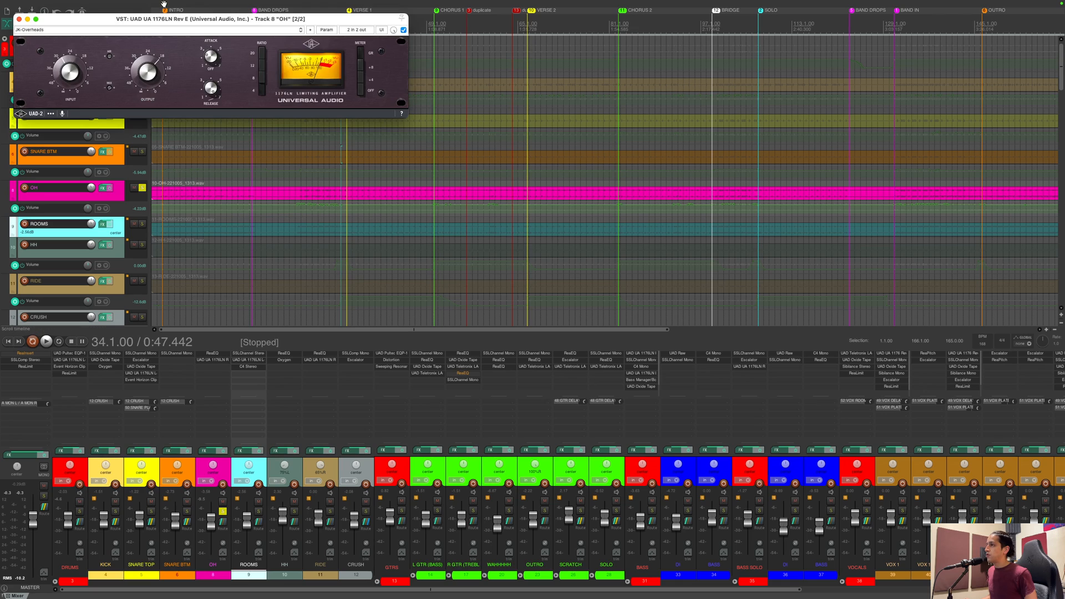
{"action": "left_click_drag", "start_coordinate": [168, 17], "coordinate": [326, 70]}
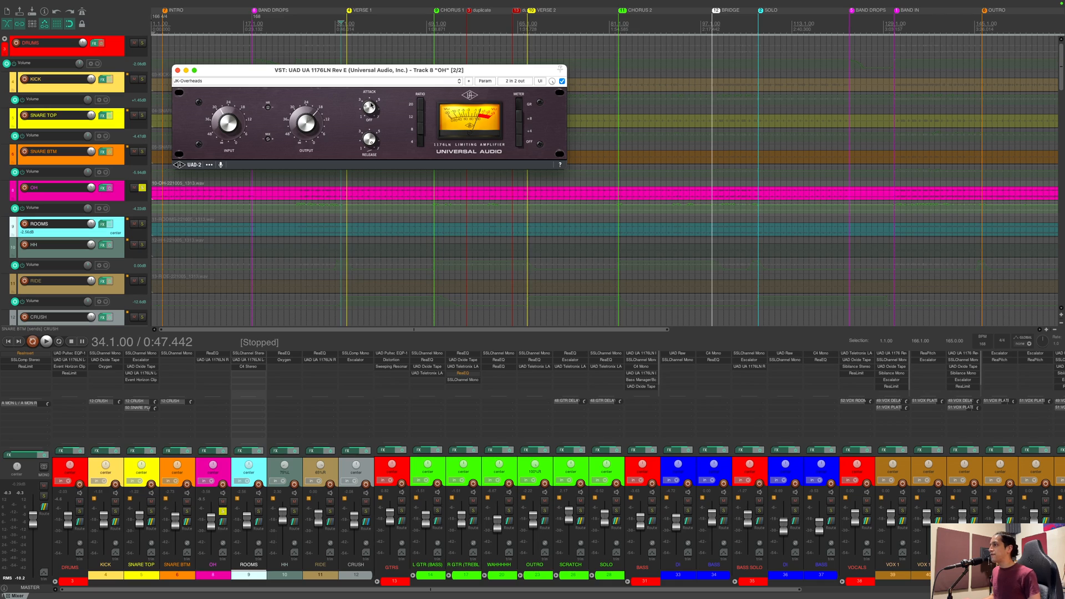
{"action": "left_click", "coordinate": [177, 71]}
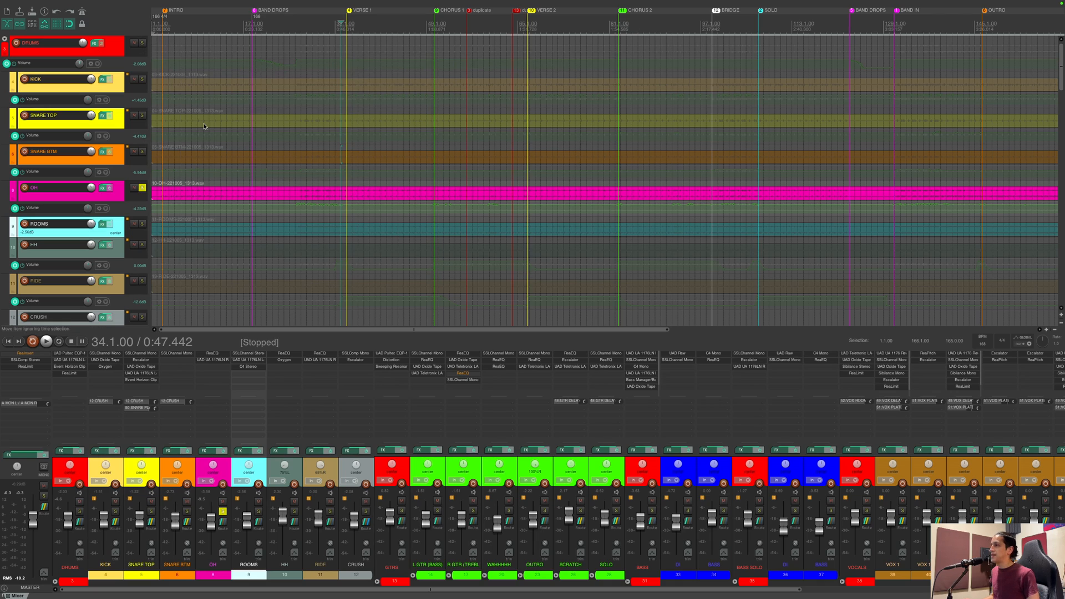
Step: Switch the solo from OH to ROOMS, and review the filters and low-frequency EQ in the ROOMS track's SSLChannel Stereo before closing it
{"action": "left_click", "coordinate": [257, 511]}
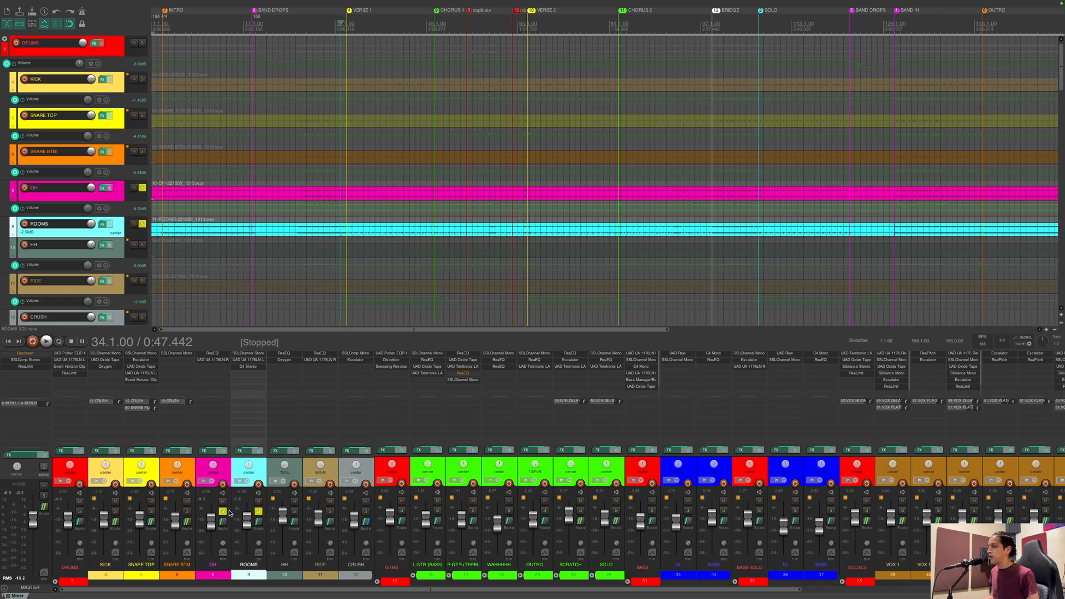
{"action": "left_click", "coordinate": [222, 511]}
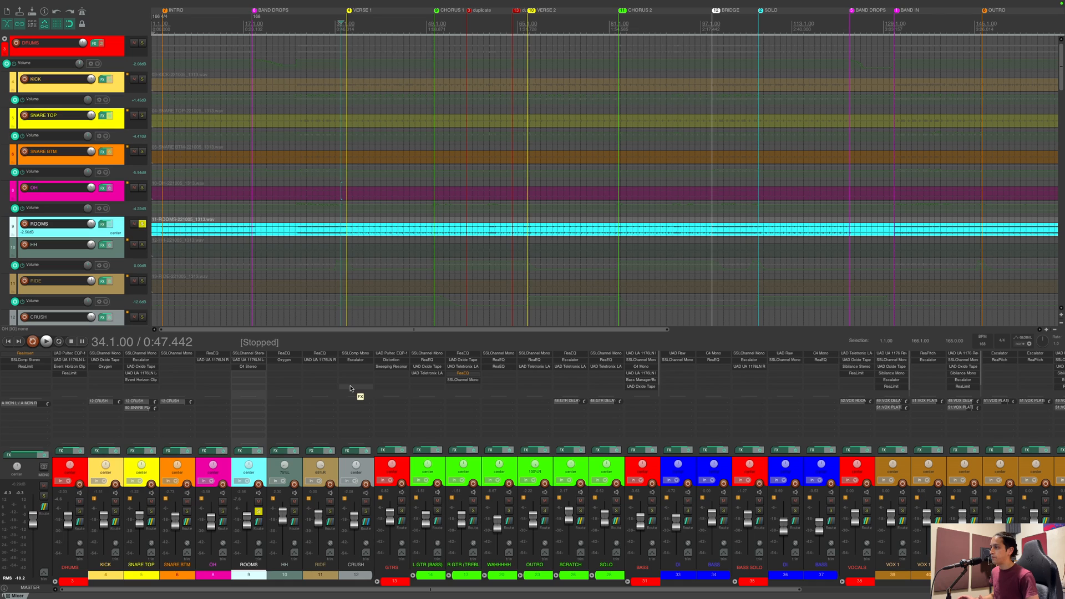
{"action": "left_click", "coordinate": [248, 353]}
{"action": "left_click_drag", "start_coordinate": [130, 21], "coordinate": [540, 74]}
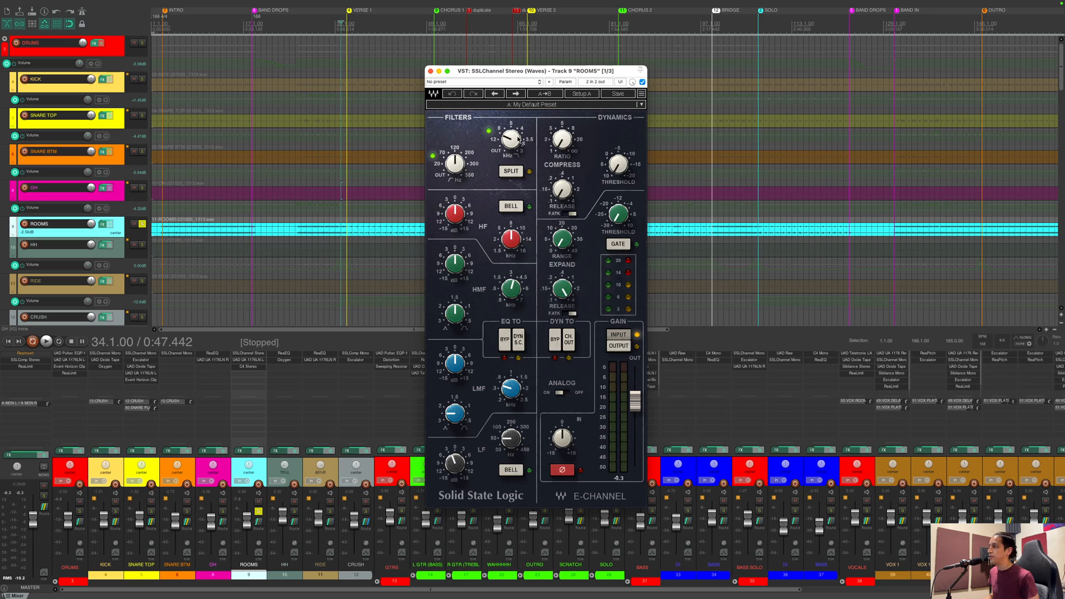
{"action": "left_click", "coordinate": [456, 463]}
{"action": "left_click", "coordinate": [511, 439]}
{"action": "left_click", "coordinate": [431, 71]}
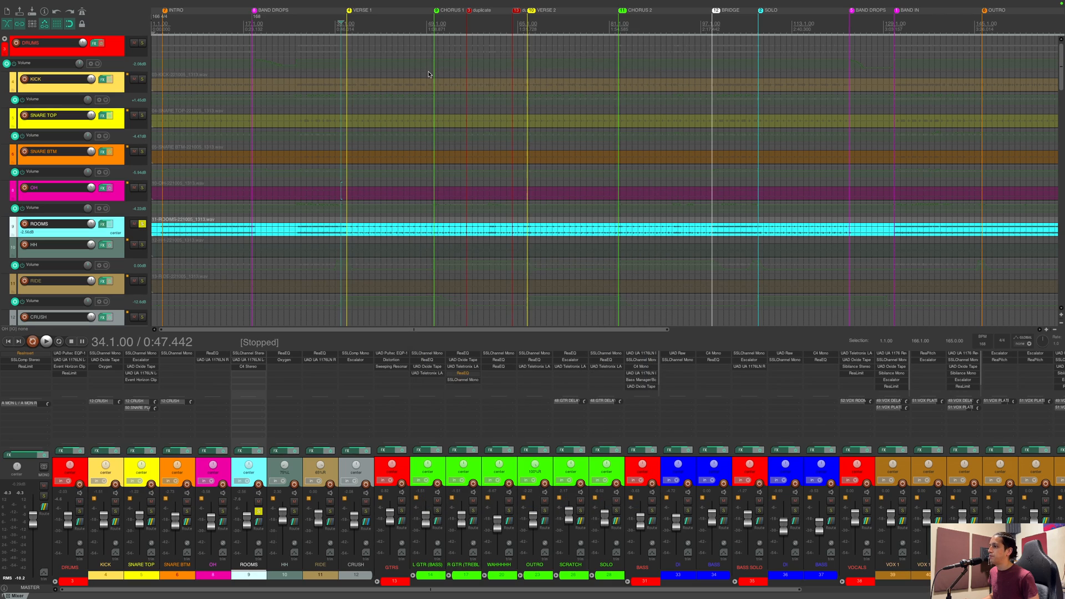
Step: Review the ROOMS track's UAD UA 1176LN Legacy compressor and C4 Stereo multiband processor, closing each plugin
{"action": "left_click", "coordinate": [251, 359]}
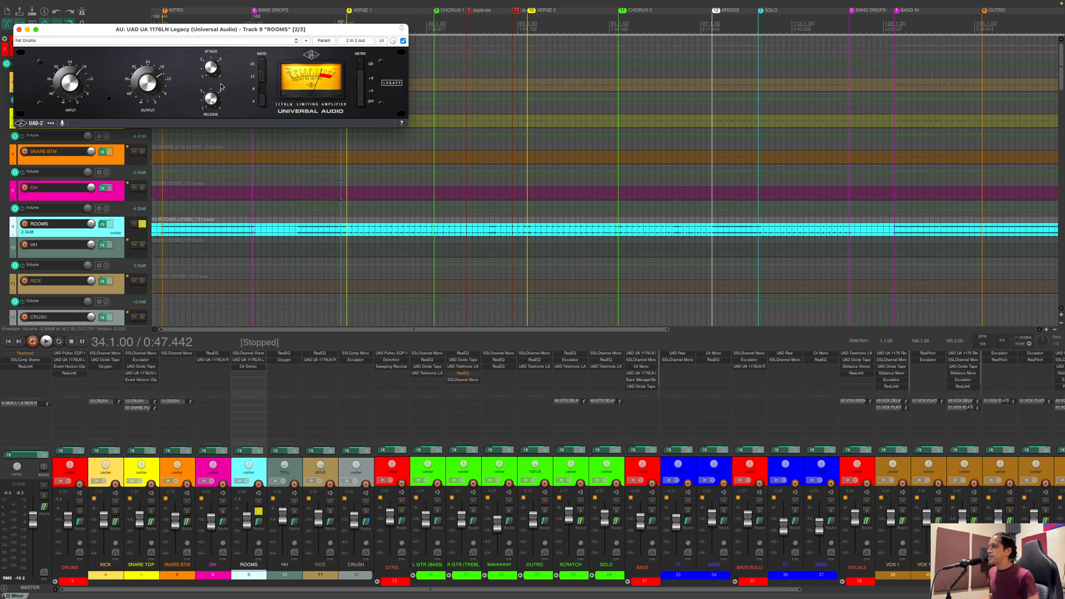
{"action": "left_click", "coordinate": [20, 30]}
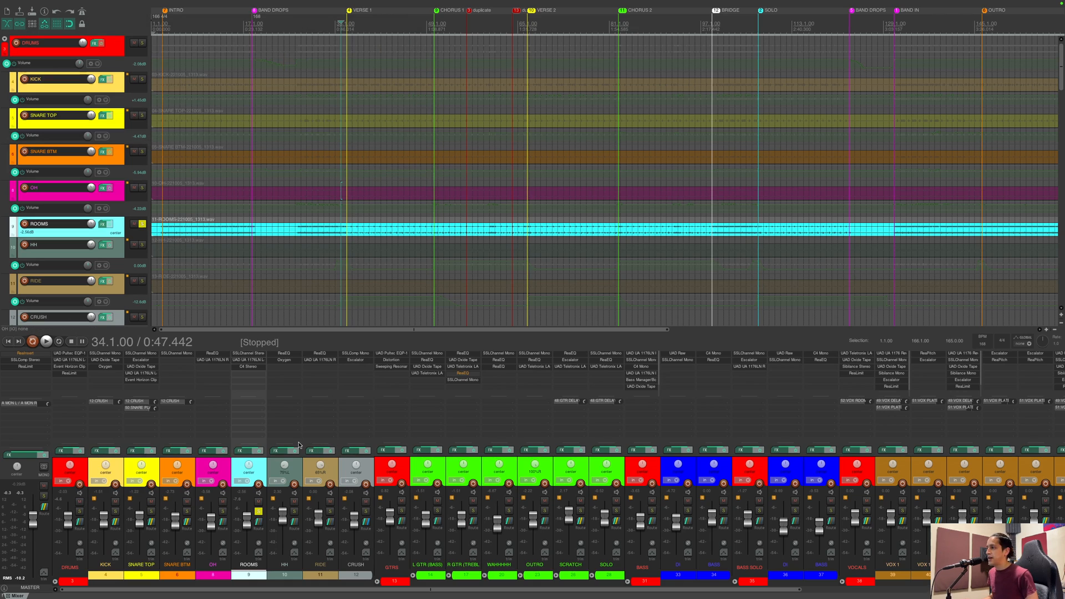
{"action": "left_click", "coordinate": [248, 366]}
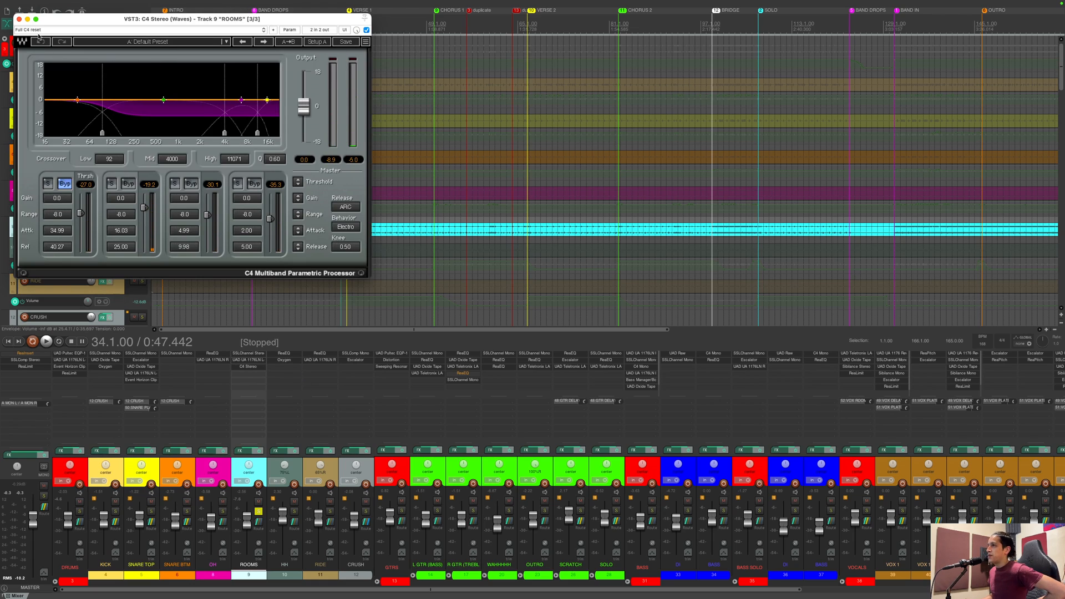
{"action": "left_click", "coordinate": [19, 19]}
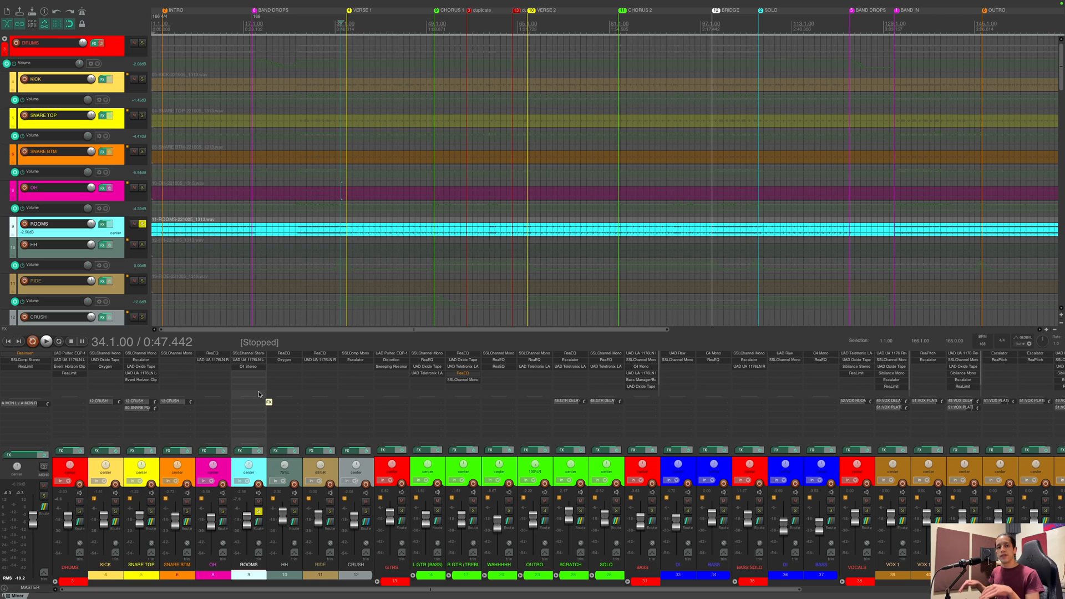
Step: Solo OH in place of ROOMS, audition it from 31.1.00, and stop playback
{"action": "left_click", "coordinate": [319, 20]}
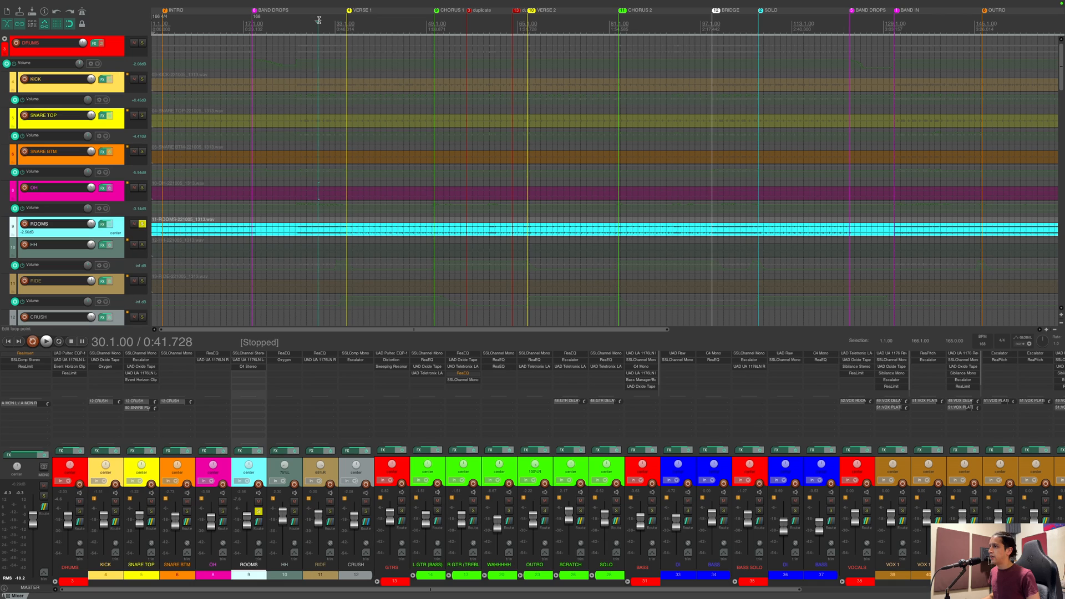
{"action": "left_click", "coordinate": [257, 513]}
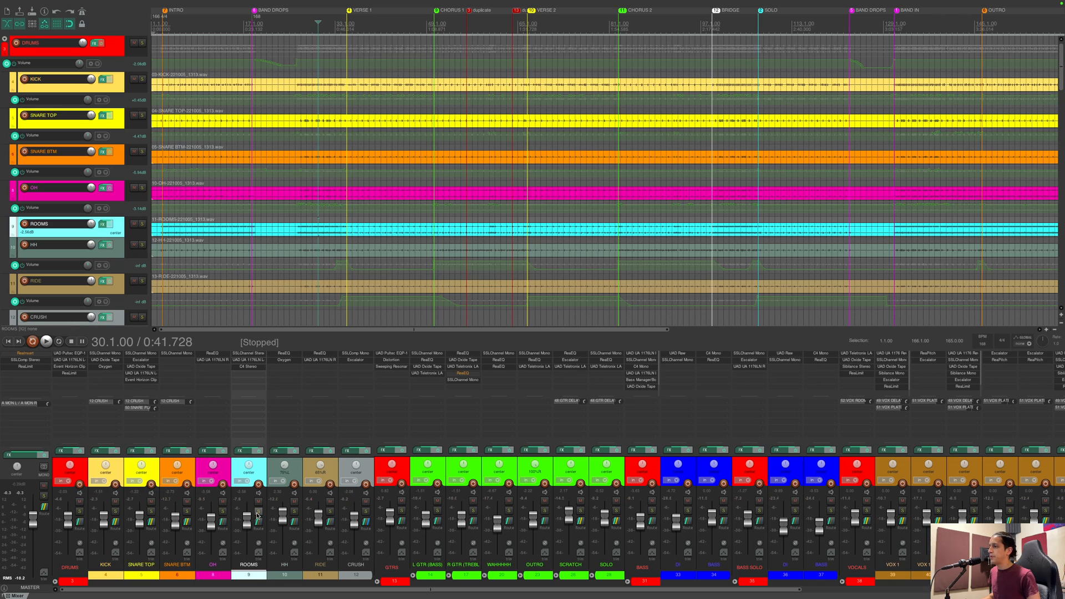
{"action": "left_click", "coordinate": [222, 512]}
{"action": "left_click", "coordinate": [324, 21]}
{"action": "key", "text": "space"}
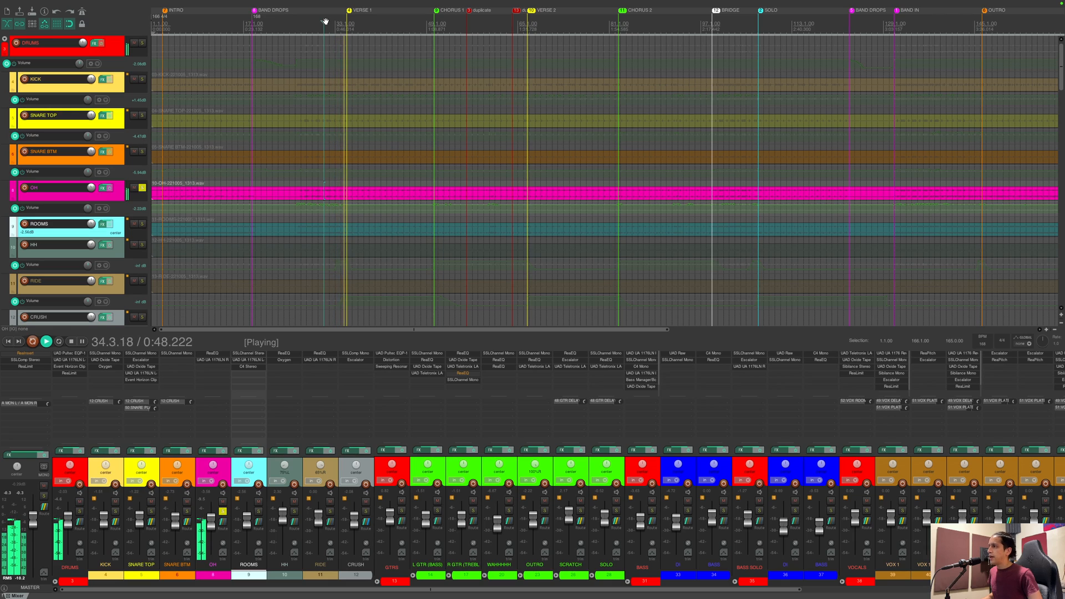
{"action": "key", "text": "space"}
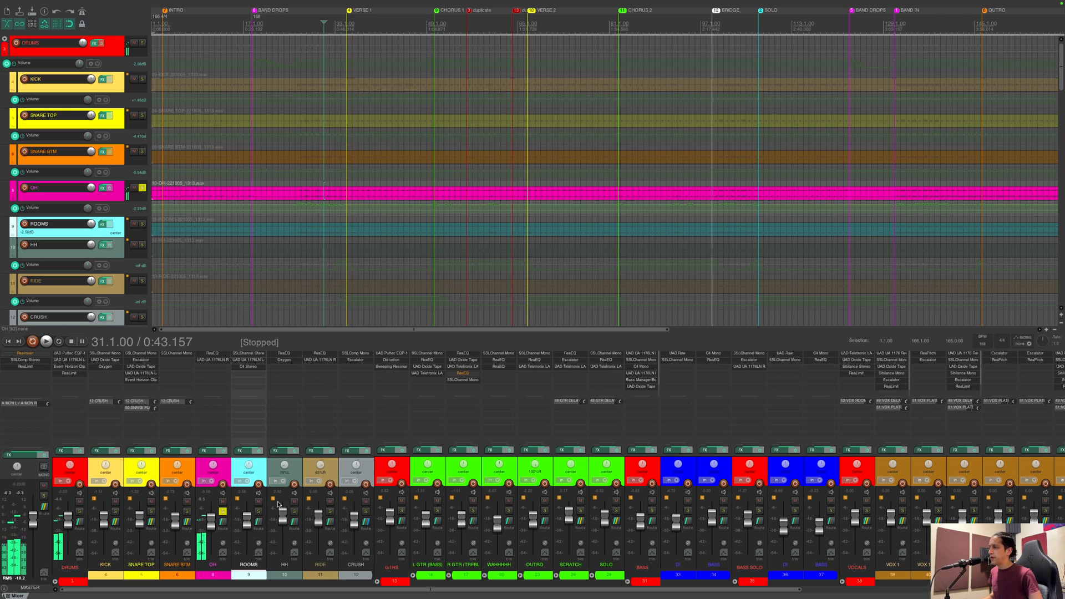
Step: Switch the solo from OH to ROOMS, audition it from 31.1.00 with its waveform enlarged, stop playback, and clear the solo
{"action": "left_click", "coordinate": [259, 511]}
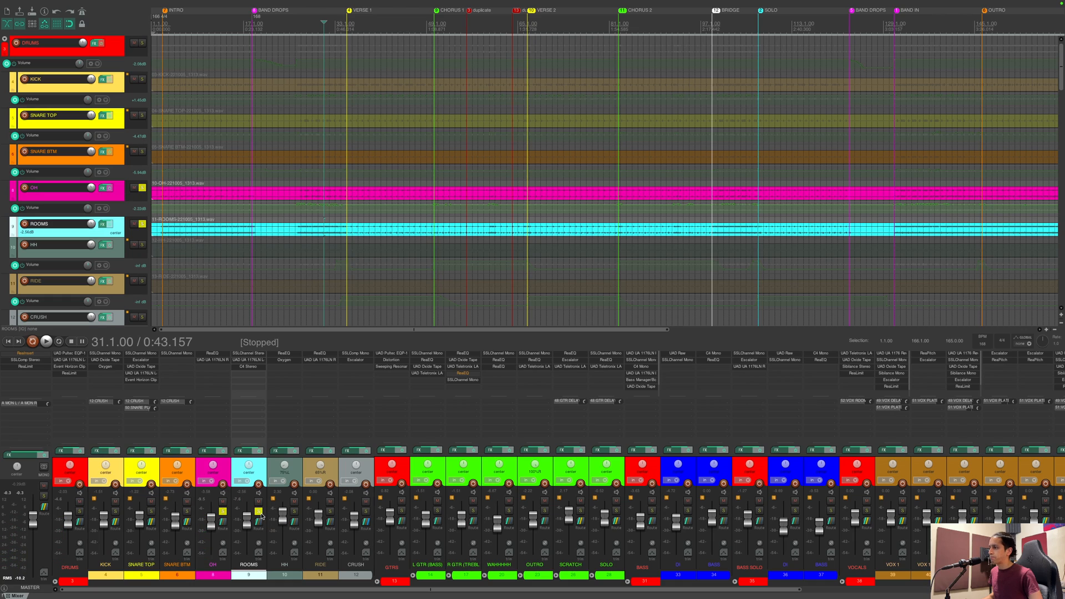
{"action": "left_click", "coordinate": [223, 511]}
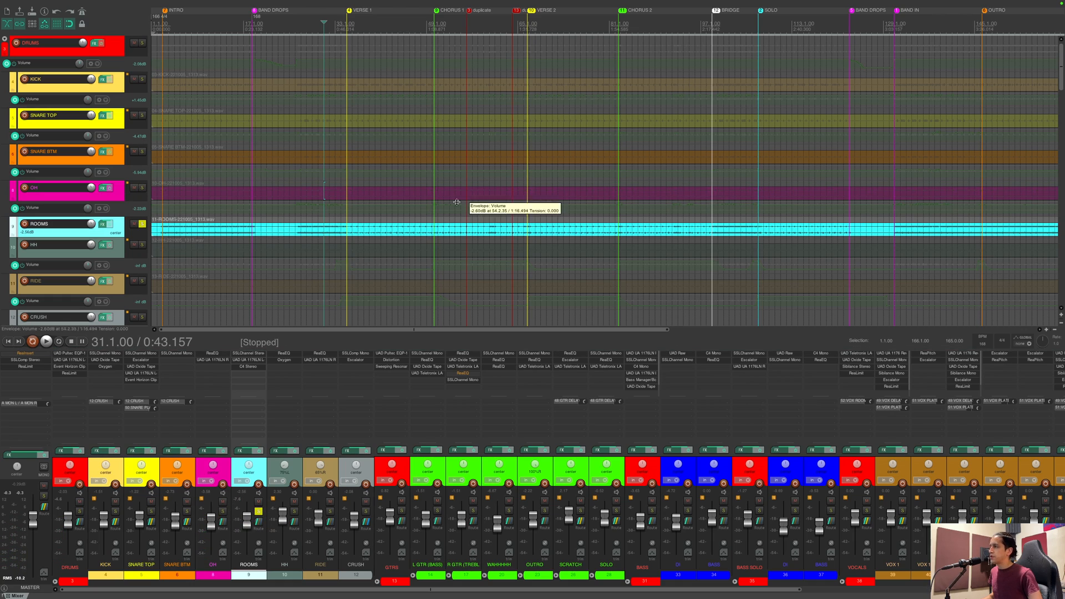
{"action": "scroll", "coordinate": [424, 157], "scroll_direction": "down", "scroll_amount": 3}
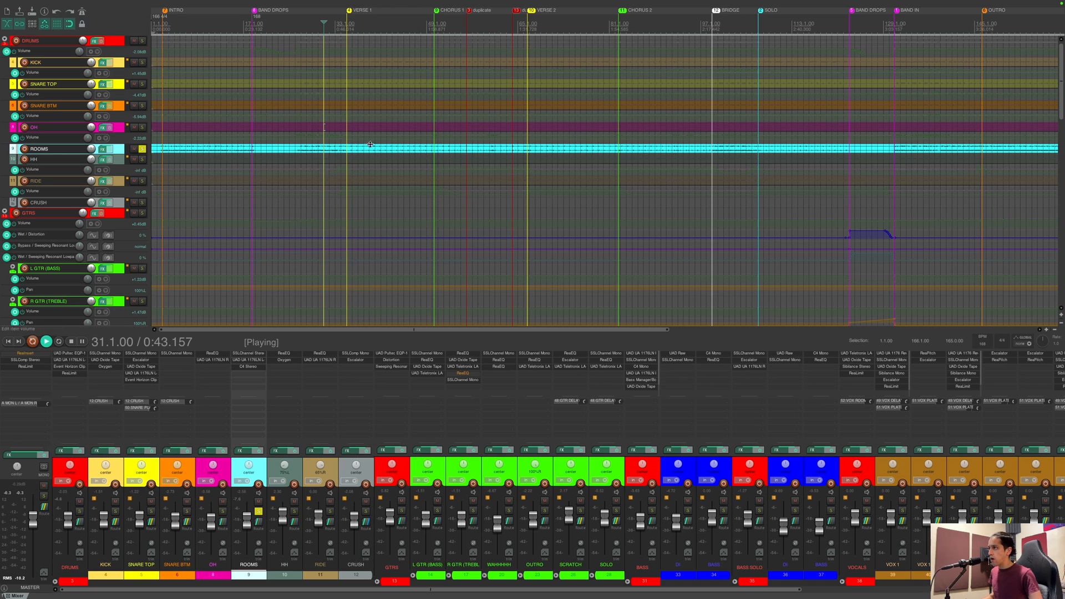
{"action": "key", "text": "space"}
{"action": "scroll", "coordinate": [128, 151], "scroll_direction": "up", "scroll_amount": 3}
{"action": "scroll", "coordinate": [128, 151], "scroll_direction": "up", "scroll_amount": 4}
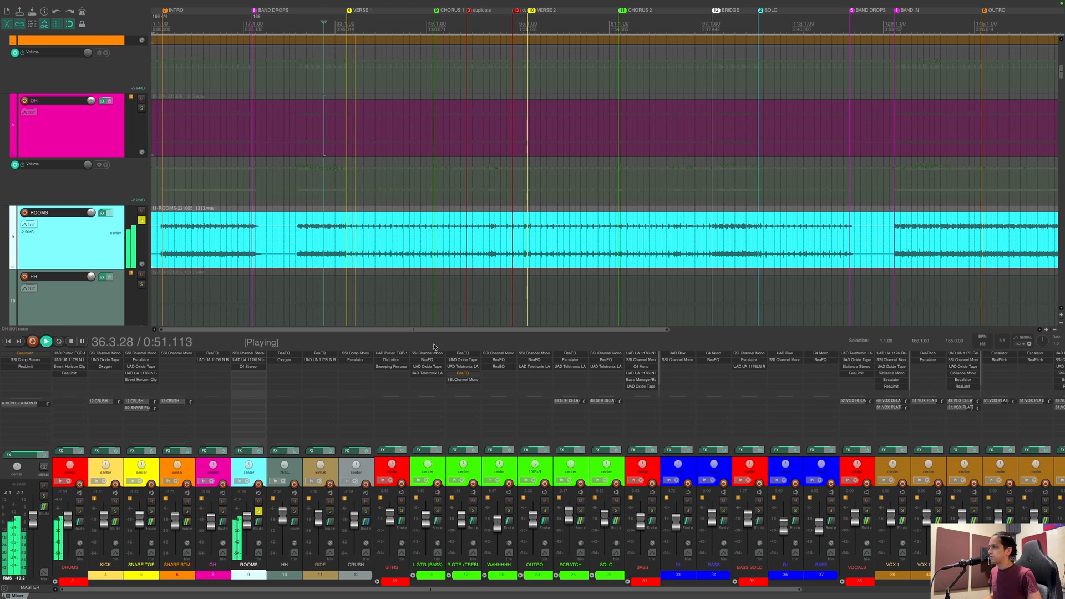
{"action": "key", "text": "space"}
{"action": "left_click", "coordinate": [258, 510]}
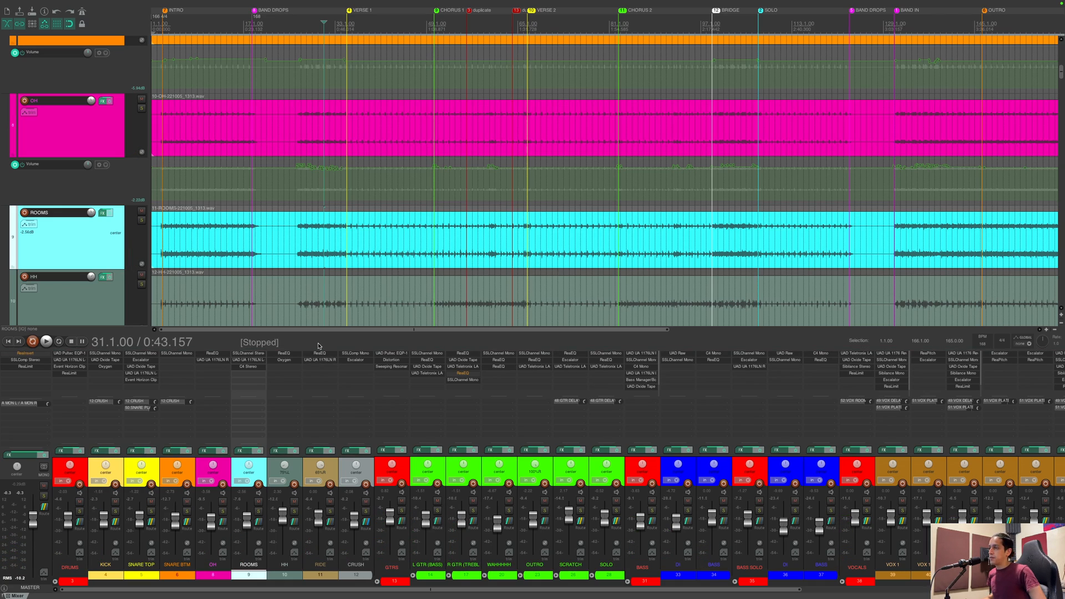
Step: Review the high-pass filter in the HH track's ReaEQ and its Oxygen settings, close both plugins, and select the HH track
{"action": "scroll", "coordinate": [114, 239], "scroll_direction": "down", "scroll_amount": 5}
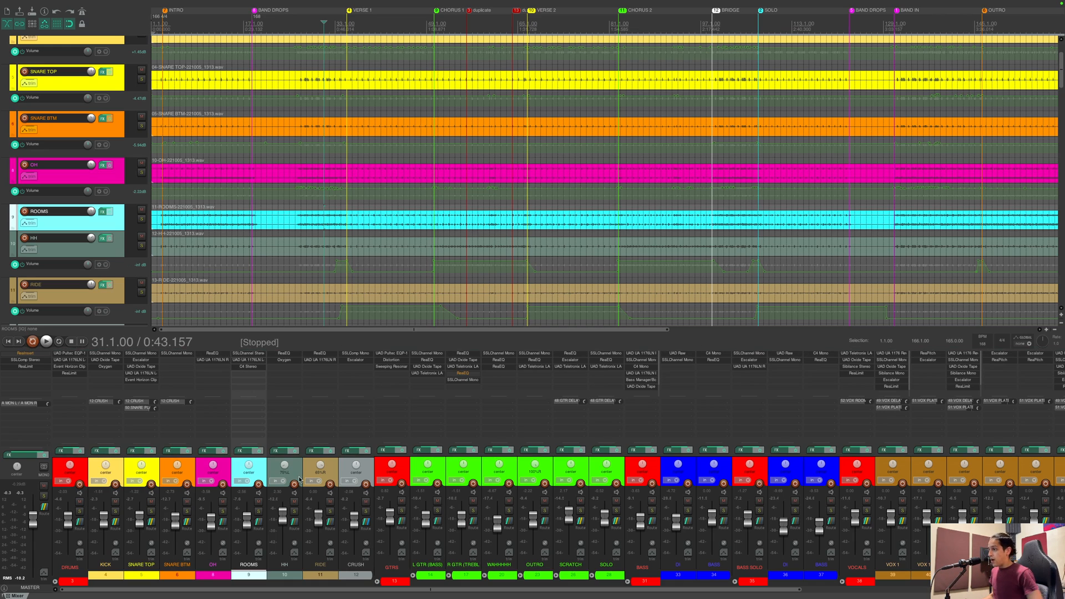
{"action": "left_click", "coordinate": [290, 355]}
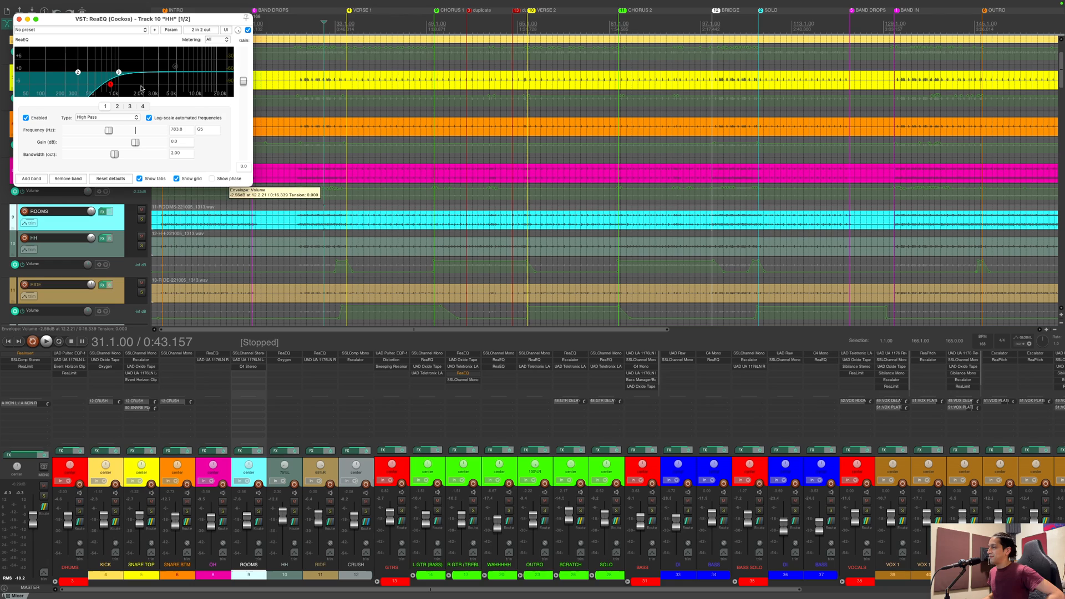
{"action": "left_click", "coordinate": [19, 19]}
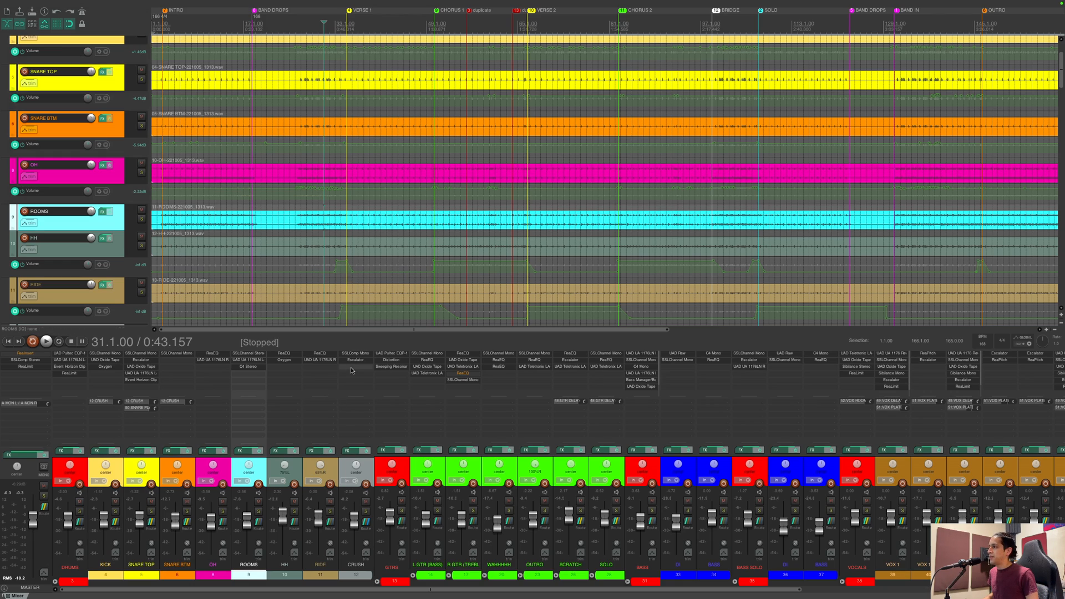
{"action": "scroll", "coordinate": [409, 204], "scroll_direction": "down", "scroll_amount": 2}
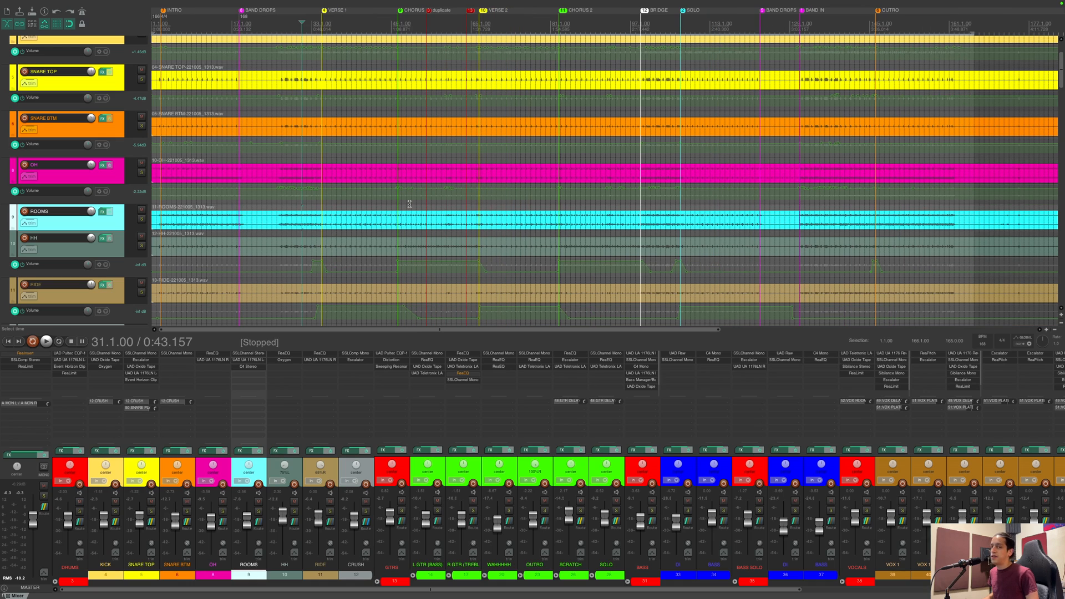
{"action": "left_click", "coordinate": [284, 353]}
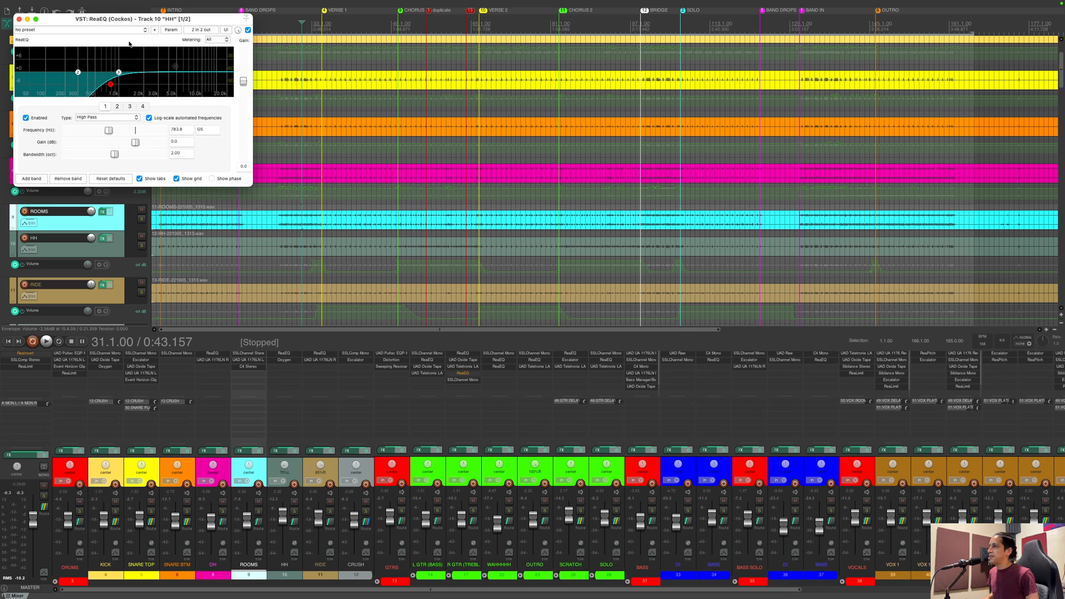
{"action": "left_click", "coordinate": [19, 19]}
{"action": "left_click", "coordinate": [284, 360]}
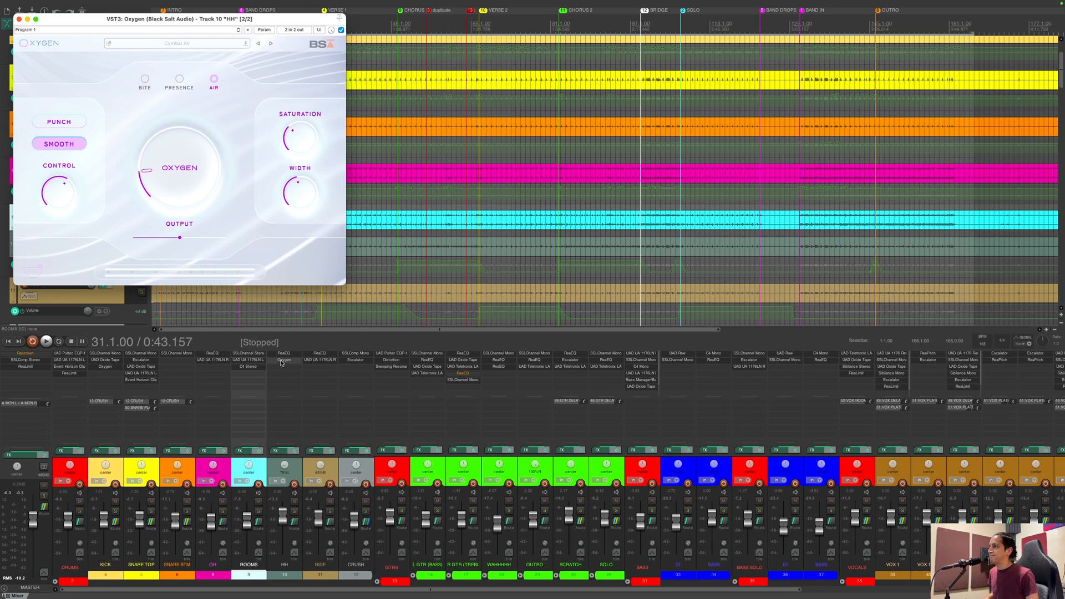
{"action": "left_click", "coordinate": [19, 19]}
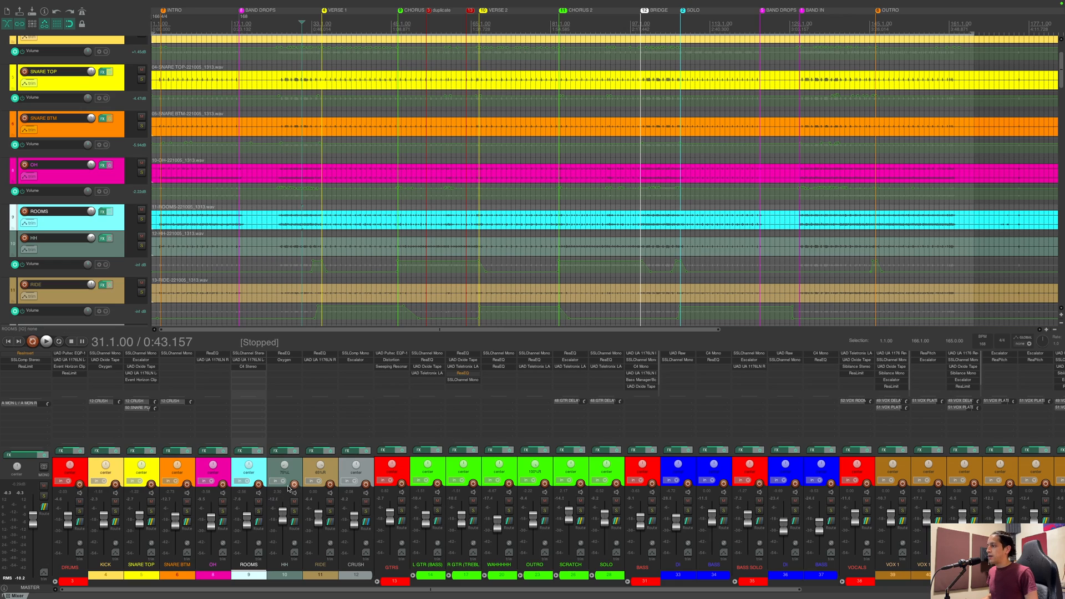
{"action": "left_click", "coordinate": [299, 469]}
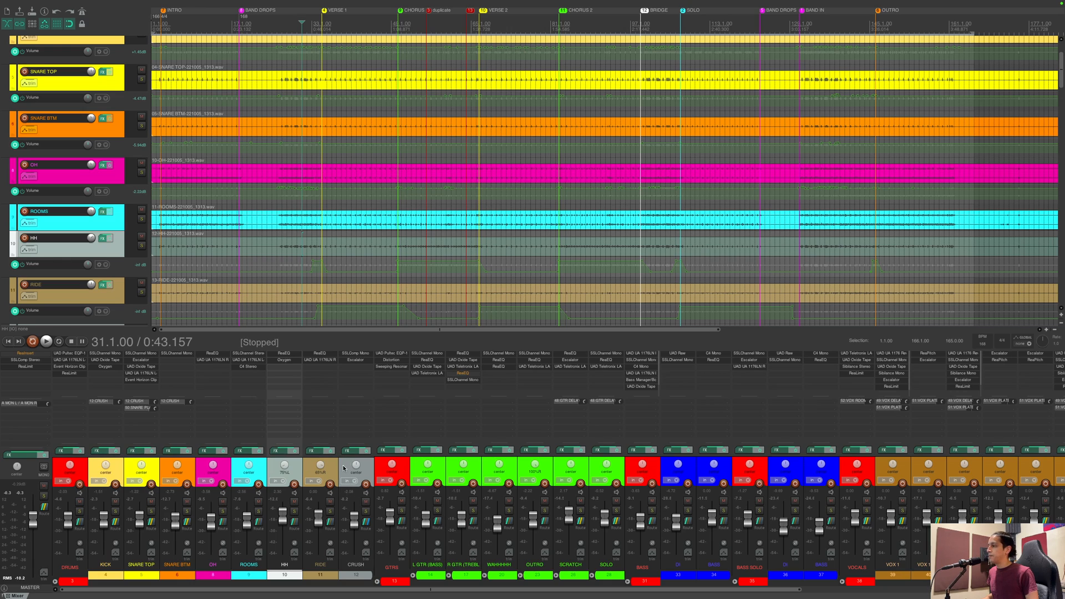
Step: Select the RIDE track and review its ReaEQ and UAD UA 1176LN Rev E settings, closing each plugin
{"action": "left_click", "coordinate": [335, 467]}
{"action": "left_click", "coordinate": [331, 354]}
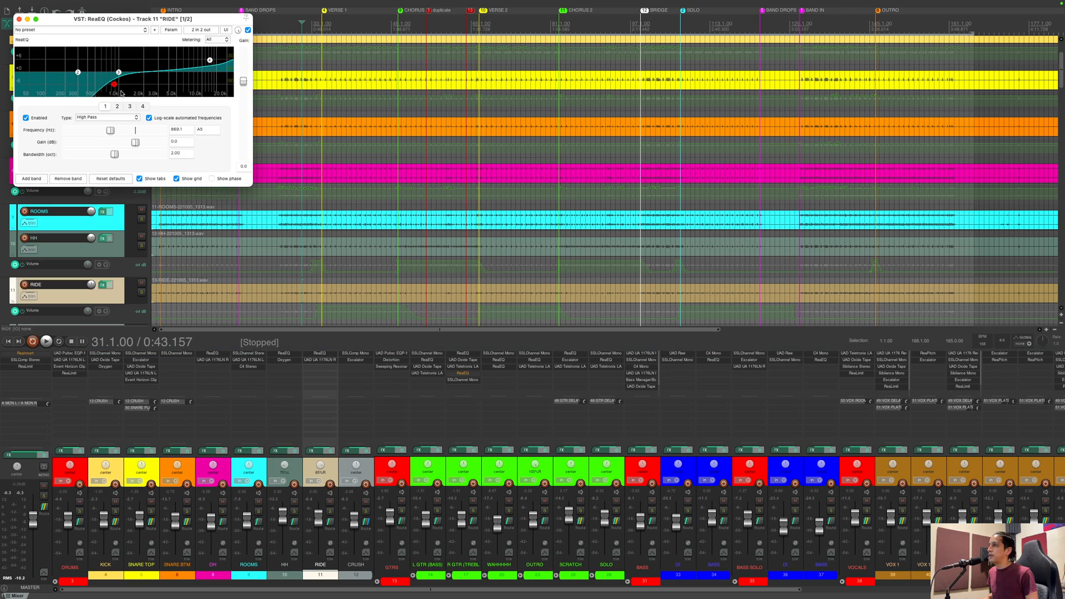
{"action": "left_click", "coordinate": [20, 20]}
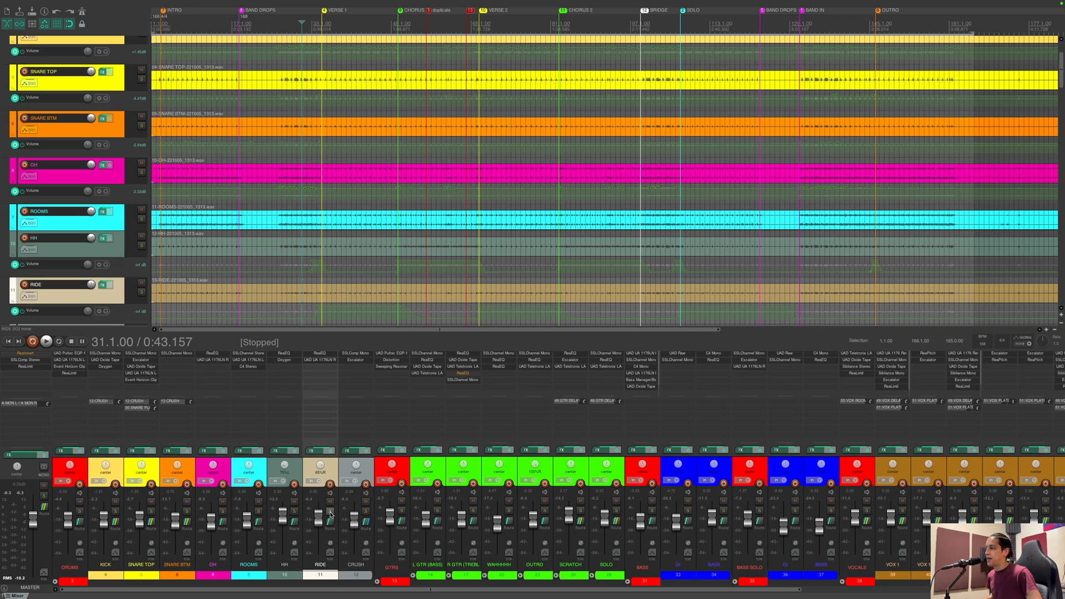
{"action": "left_click", "coordinate": [338, 361]}
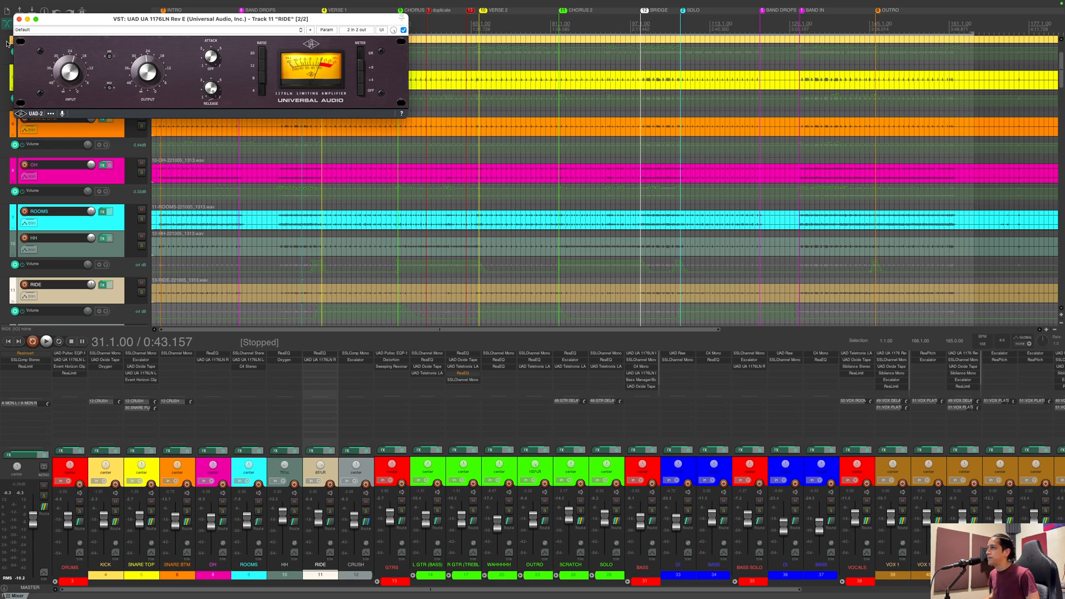
{"action": "left_click", "coordinate": [18, 19]}
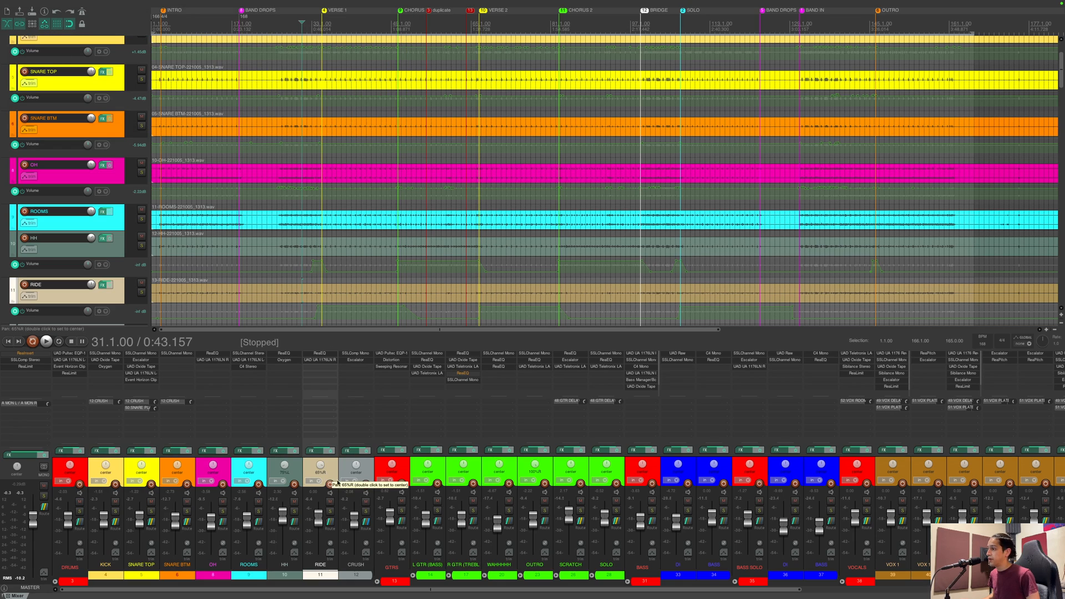
Step: Select the CRUSH track, open its SSLComp Mono, and audition the track soloed from 31.1.00 before stopping playback
{"action": "left_click", "coordinate": [372, 473]}
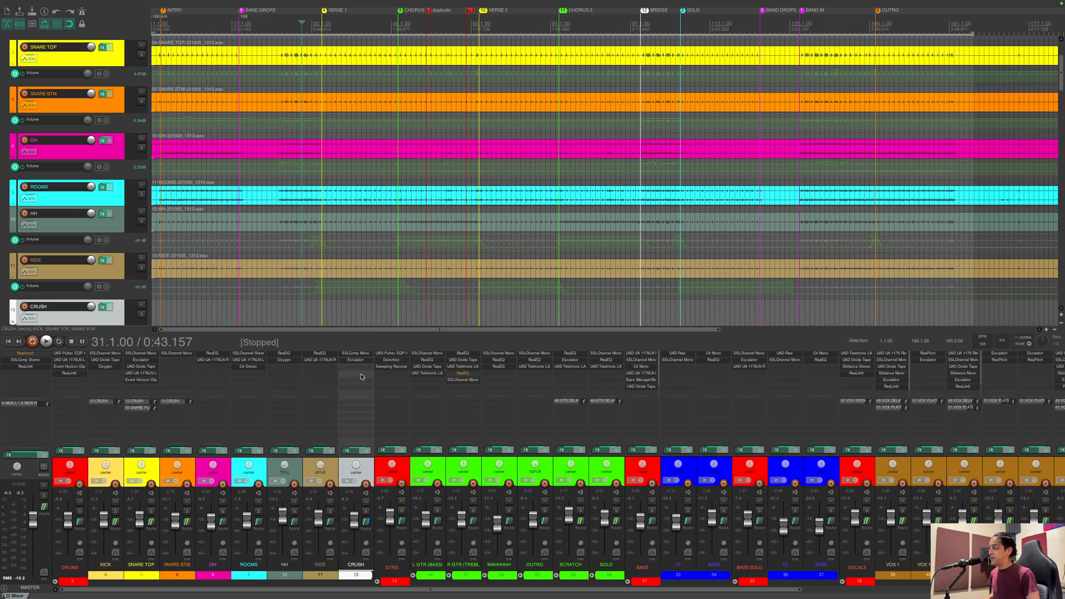
{"action": "left_click", "coordinate": [366, 355]}
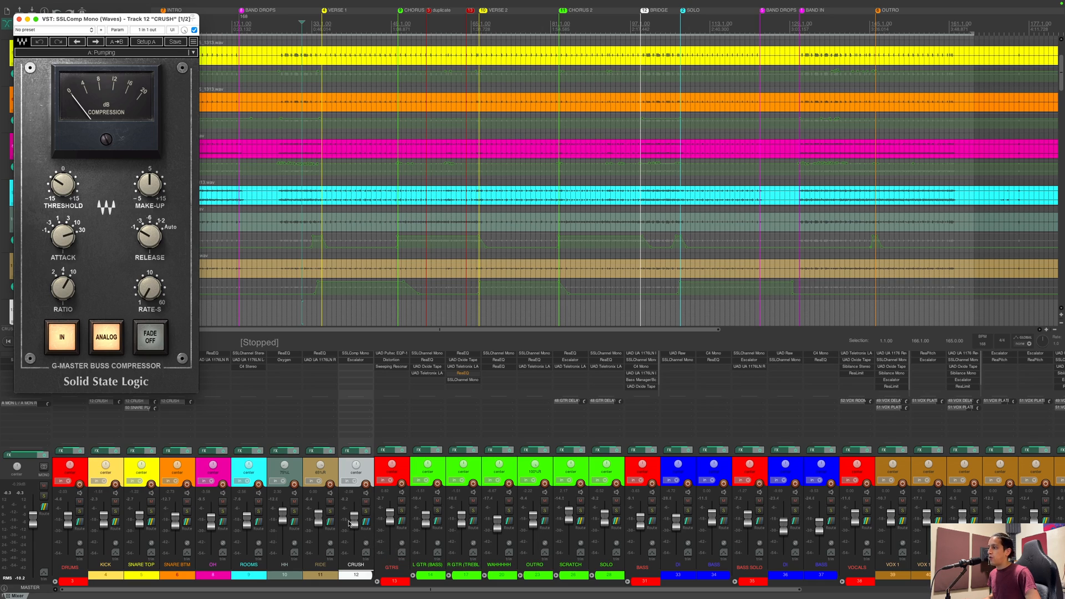
{"action": "left_click", "coordinate": [366, 510]}
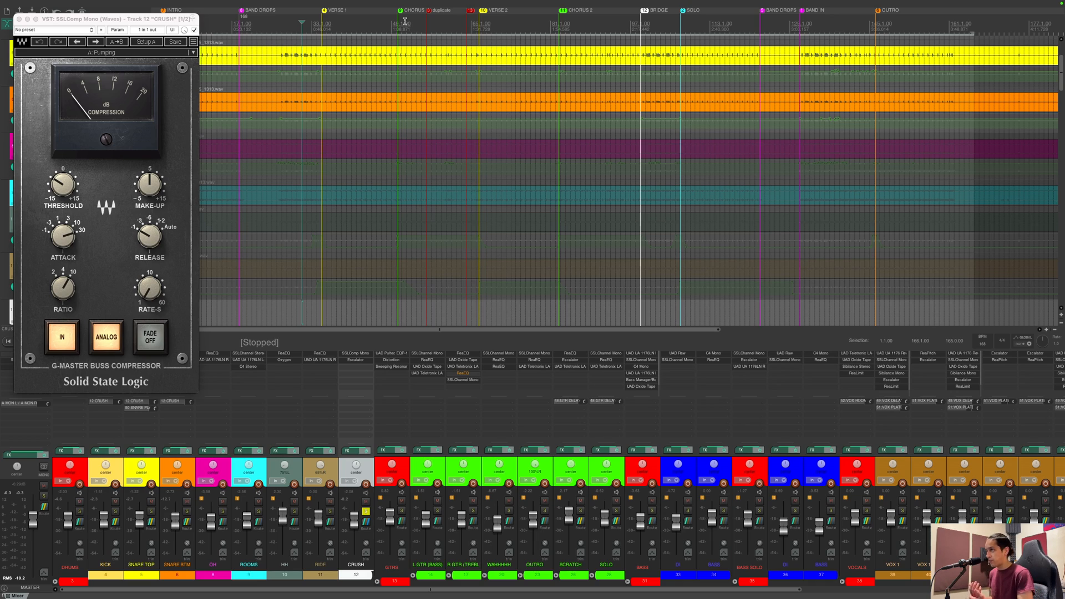
{"action": "key", "text": "space"}
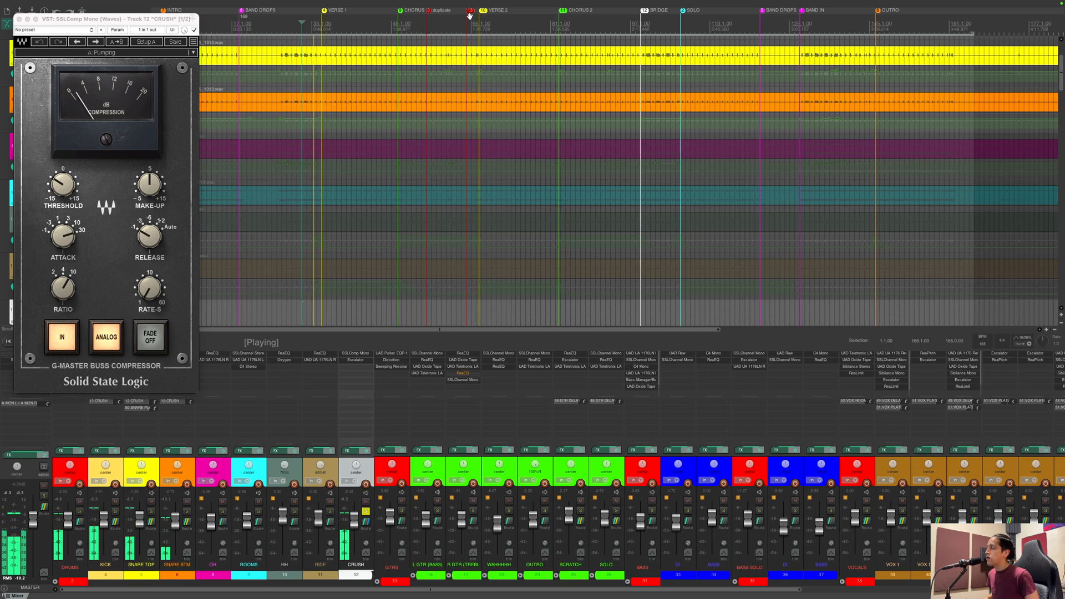
{"action": "key", "text": "space"}
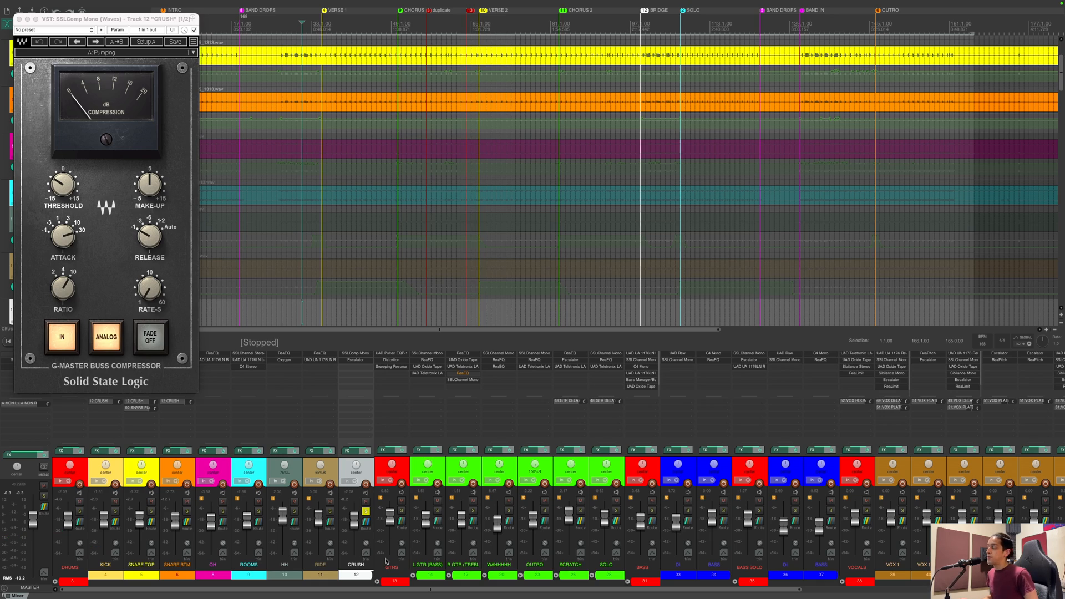
Step: Review the CRUSH track's Escalator, close both of its plugin windows, and clear the track's solo
{"action": "left_click", "coordinate": [341, 360]}
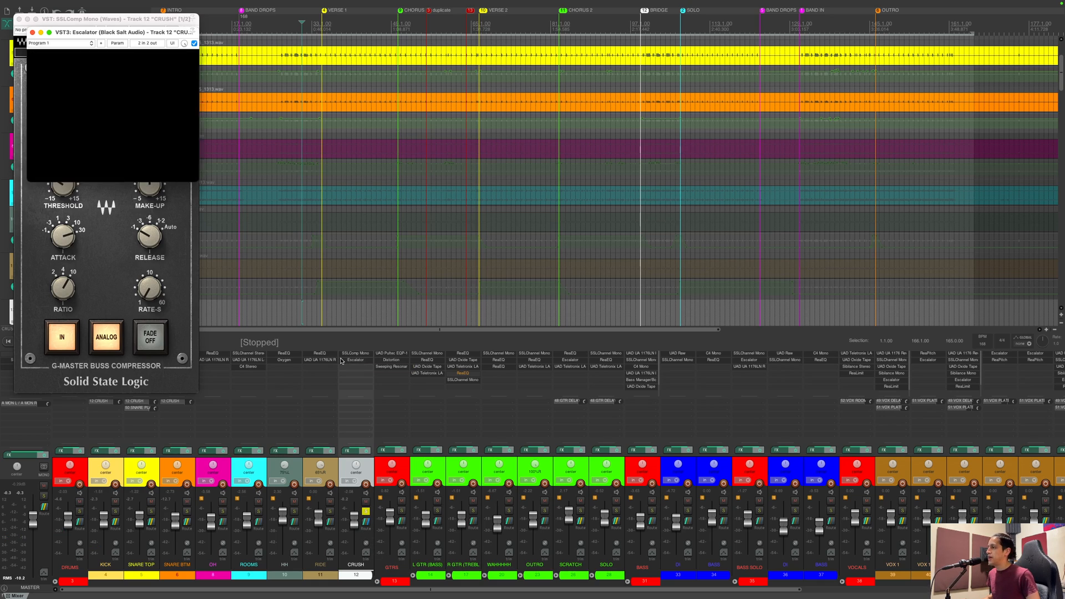
{"action": "left_click", "coordinate": [32, 33]}
{"action": "left_click", "coordinate": [18, 18]}
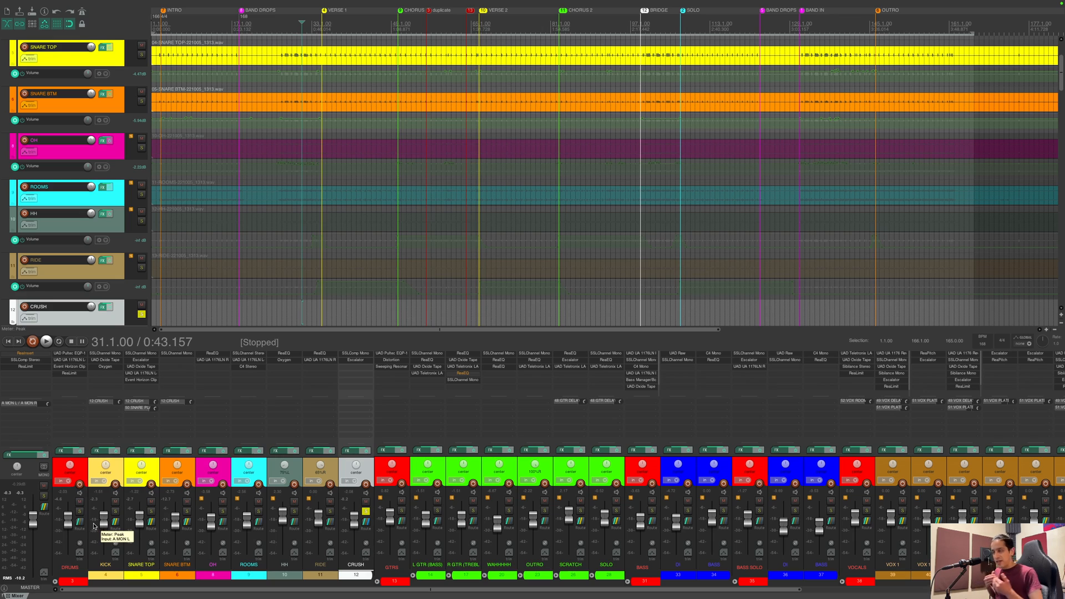
{"action": "left_click", "coordinate": [366, 510]}
Step: Solo the DRUMS folder, audition it from within CHORUS 2 and from BAND IN at 131.1.00, stop playback, and clear the solo
{"action": "left_click", "coordinate": [79, 511]}
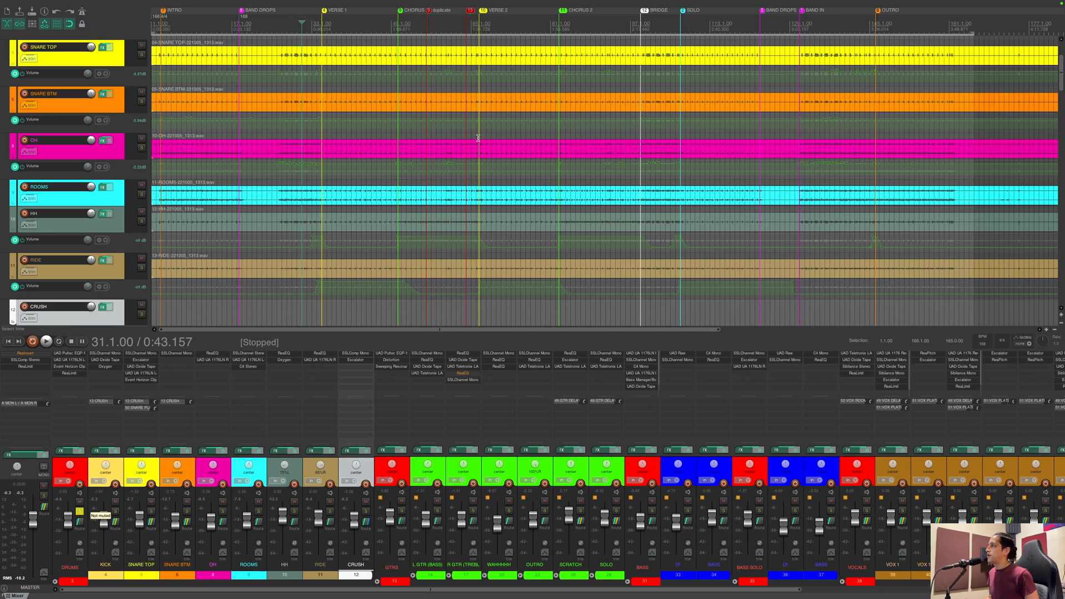
{"action": "left_click", "coordinate": [591, 20]}
{"action": "key", "text": "space"}
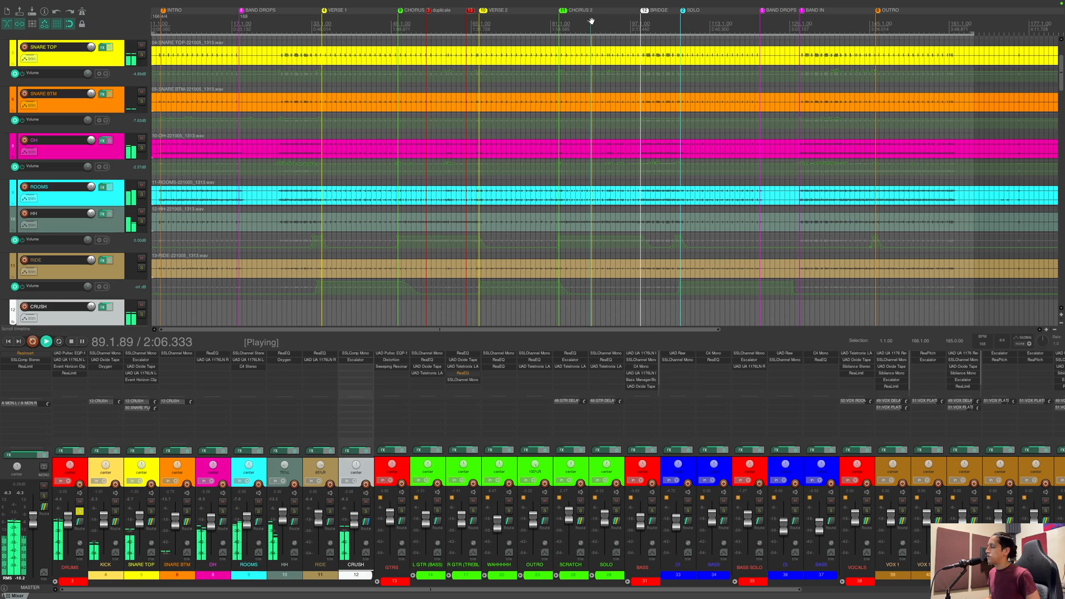
{"action": "left_click", "coordinate": [800, 22]}
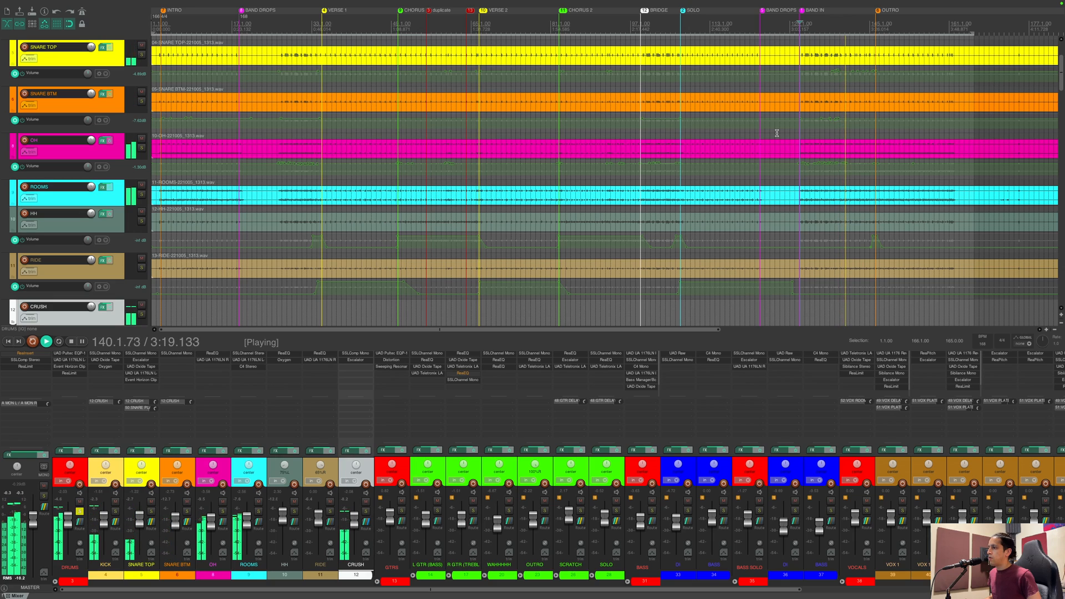
{"action": "key", "text": "space"}
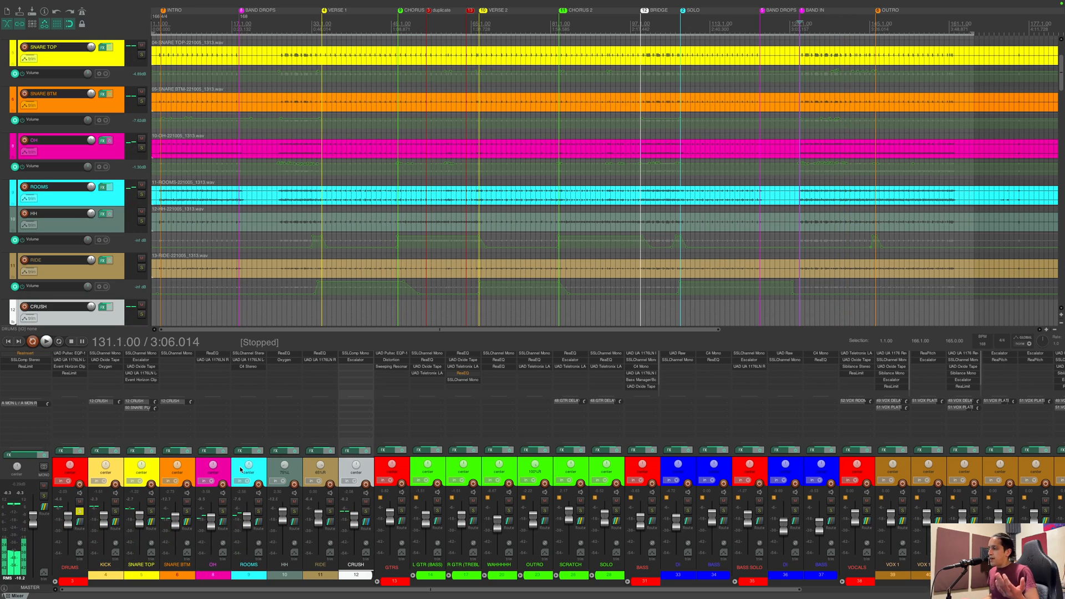
{"action": "left_click", "coordinate": [80, 509]}
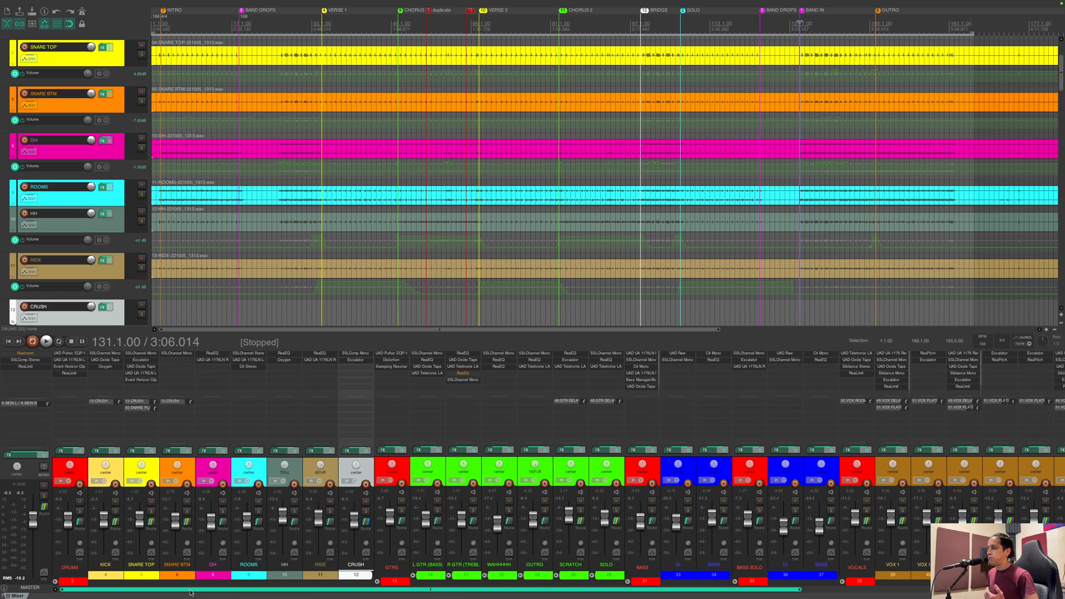
Step: Select the SNARE PLATE track, review the UAD Pure Plate settings in its FX chain, and close the chain window
{"action": "left_click_drag", "start_coordinate": [194, 590], "coordinate": [749, 583]}
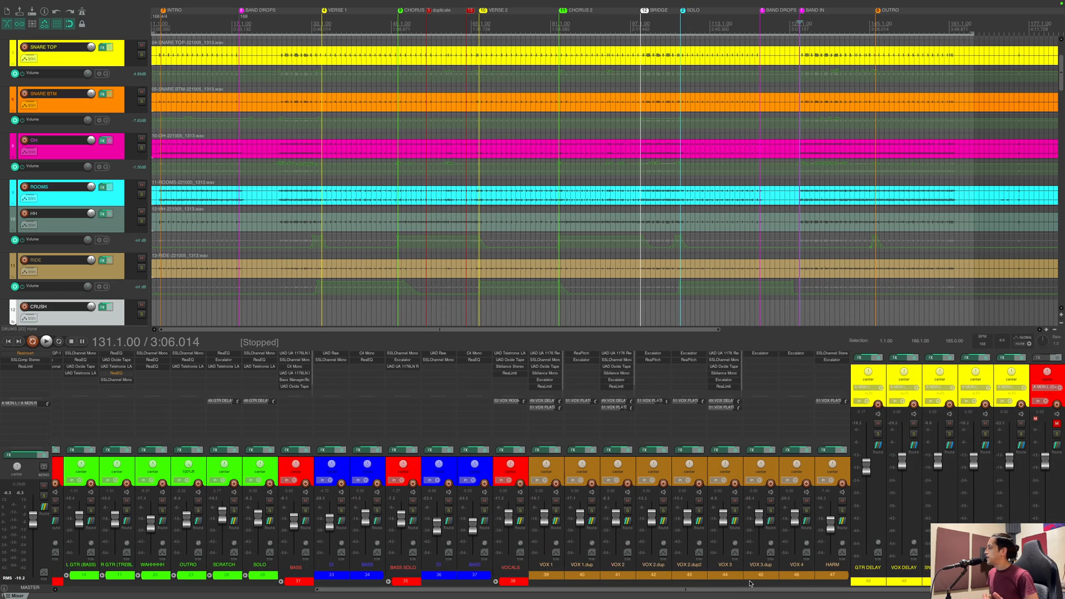
{"action": "left_click", "coordinate": [955, 379]}
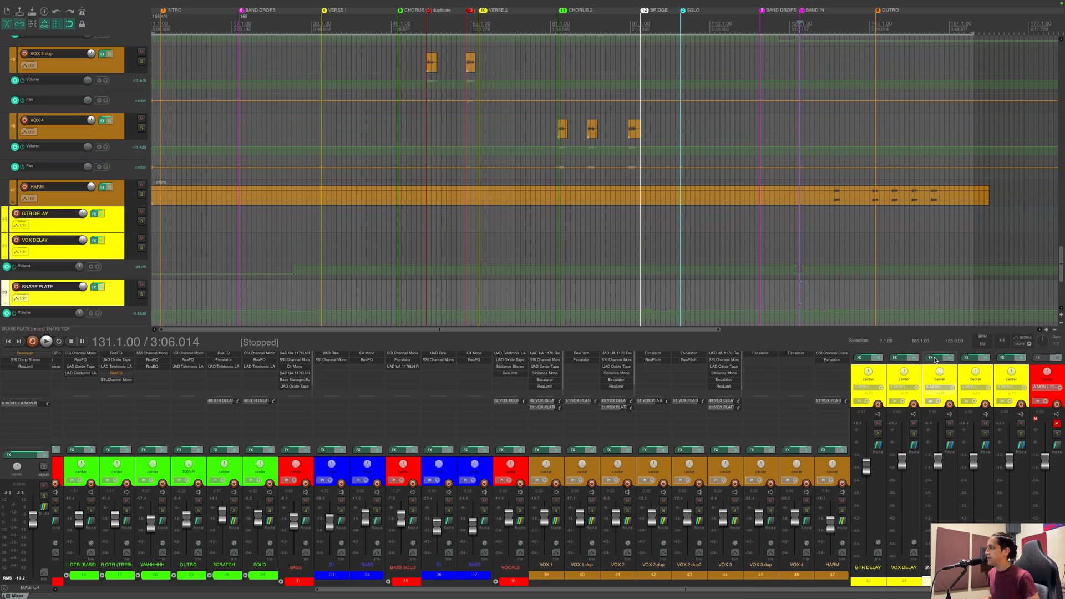
{"action": "key", "text": "shift+f"}
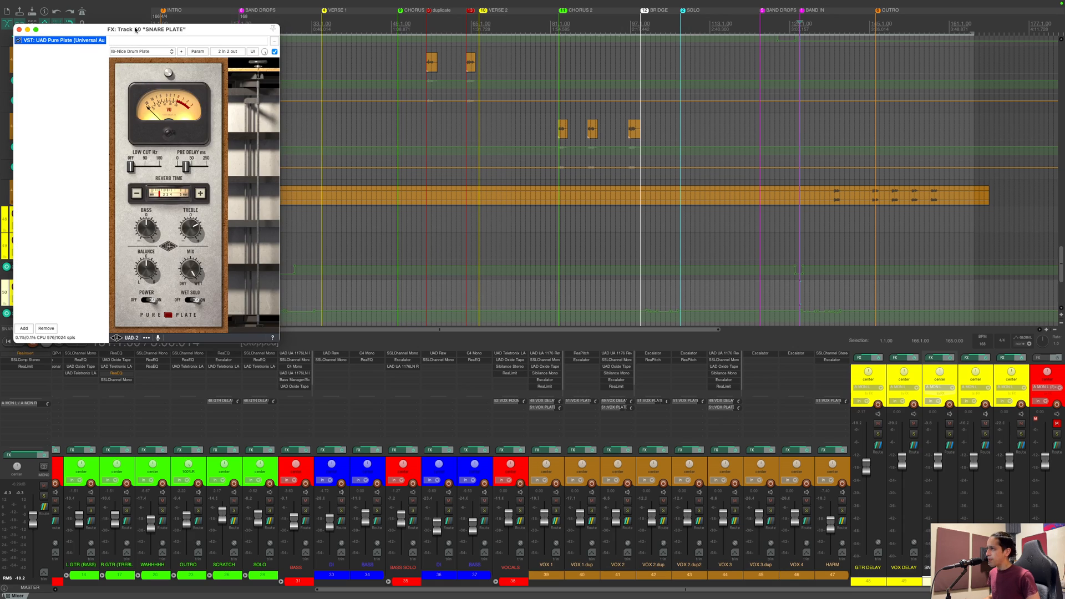
{"action": "left_click_drag", "start_coordinate": [136, 30], "coordinate": [241, 45]}
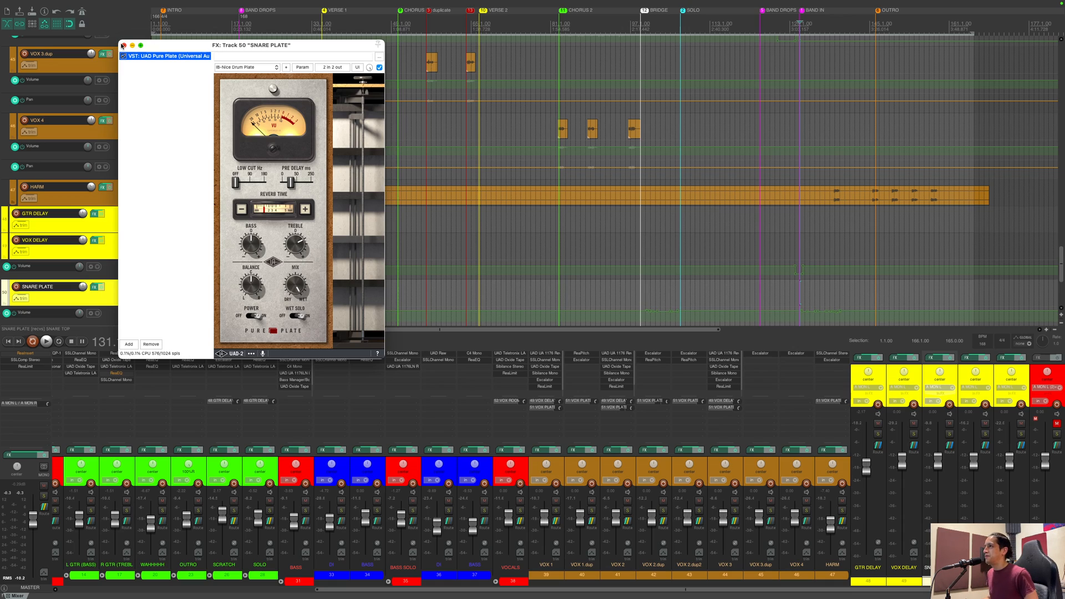
{"action": "left_click", "coordinate": [124, 45]}
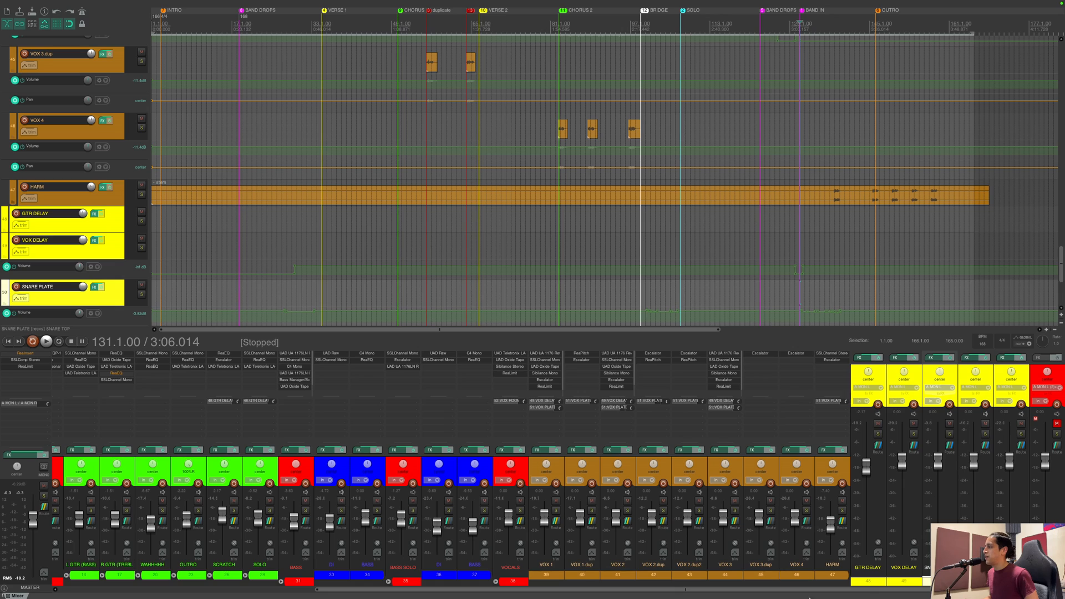
Step: Select the DRUMS folder track, review its UAD Pultec EQP-1A Legacy settings, and close the plugin
{"action": "left_click_drag", "start_coordinate": [685, 591], "coordinate": [205, 593]}
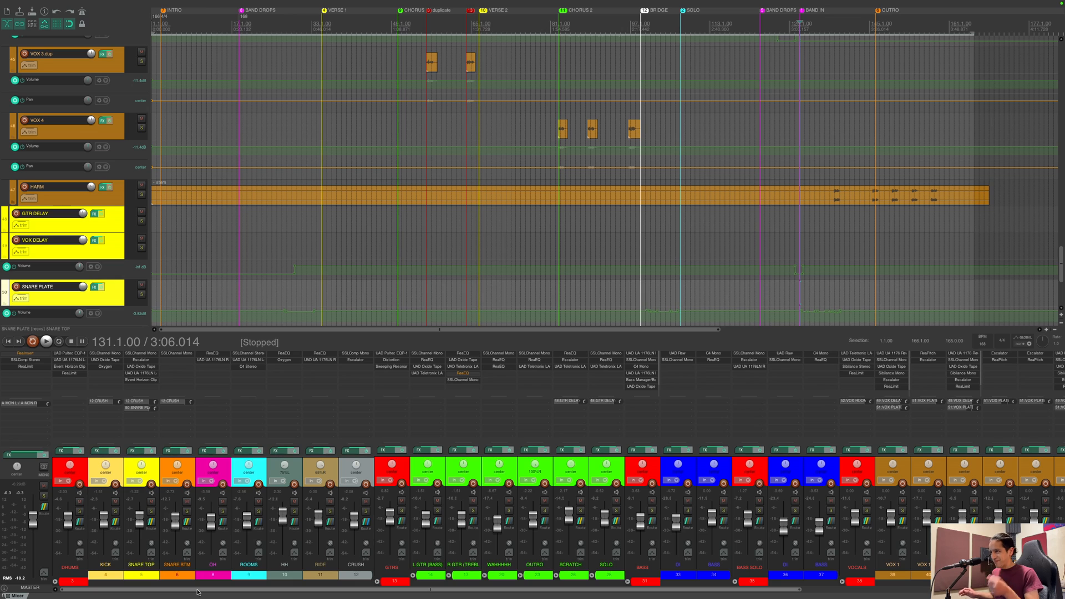
{"action": "left_click_drag", "start_coordinate": [197, 592], "coordinate": [40, 565]}
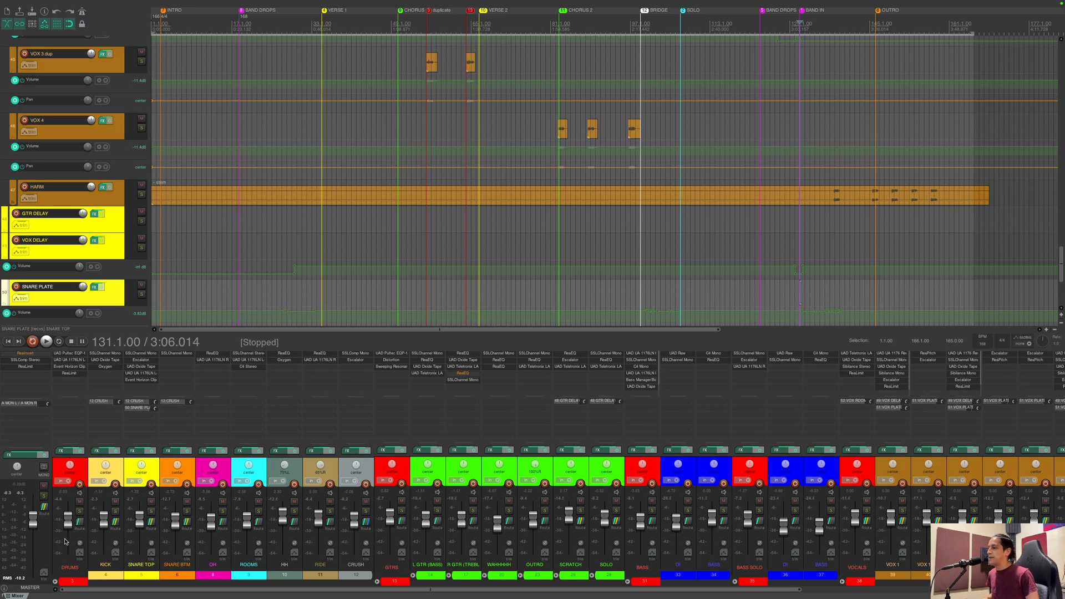
{"action": "left_click", "coordinate": [78, 470]}
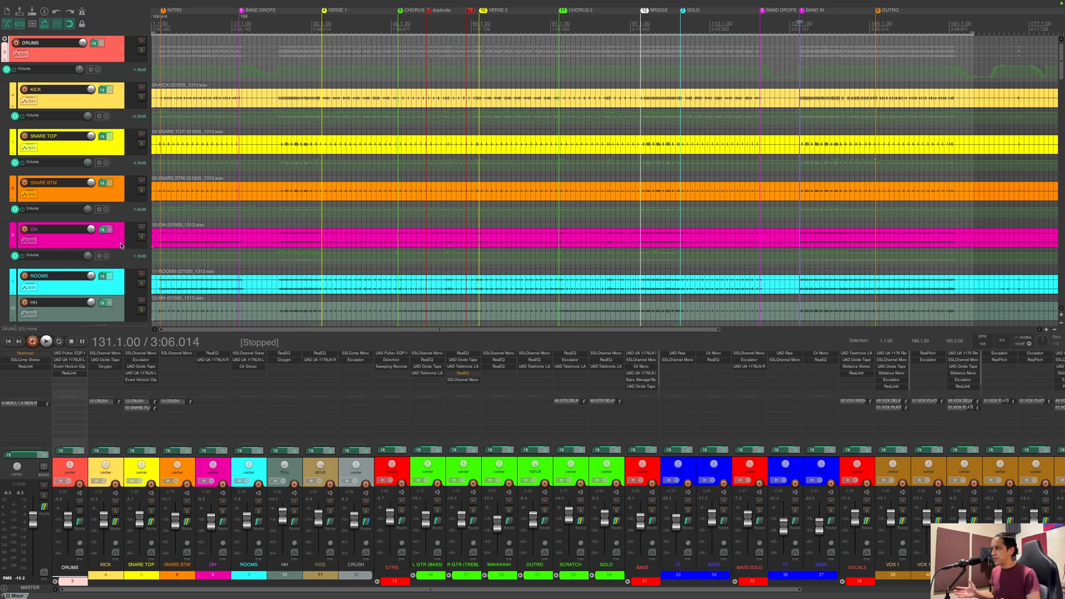
{"action": "left_click", "coordinate": [69, 353]}
{"action": "left_click_drag", "start_coordinate": [275, 19], "coordinate": [382, 35]}
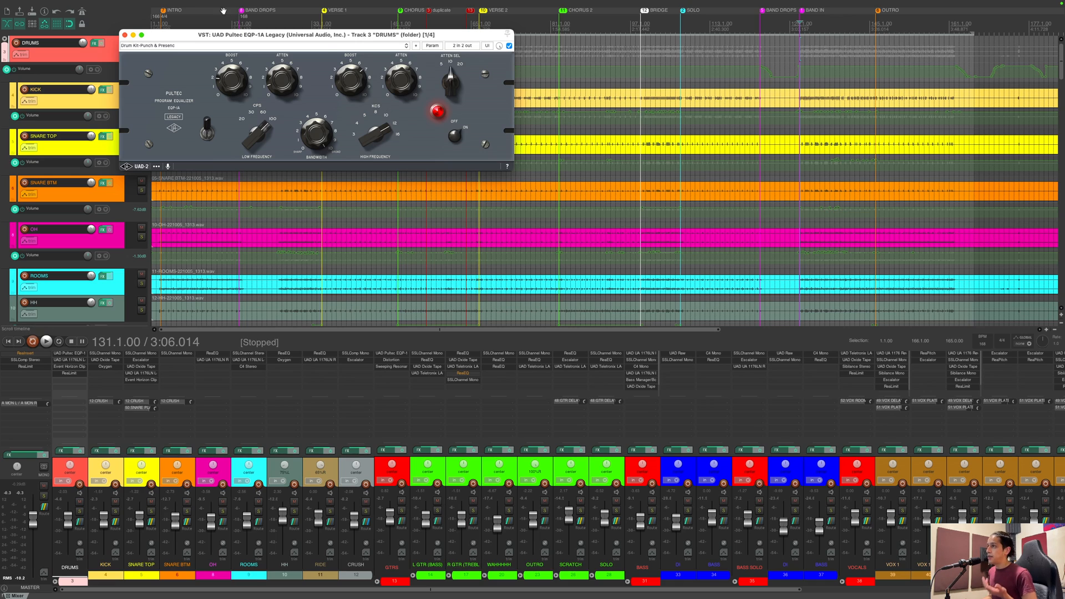
{"action": "left_click", "coordinate": [124, 35]}
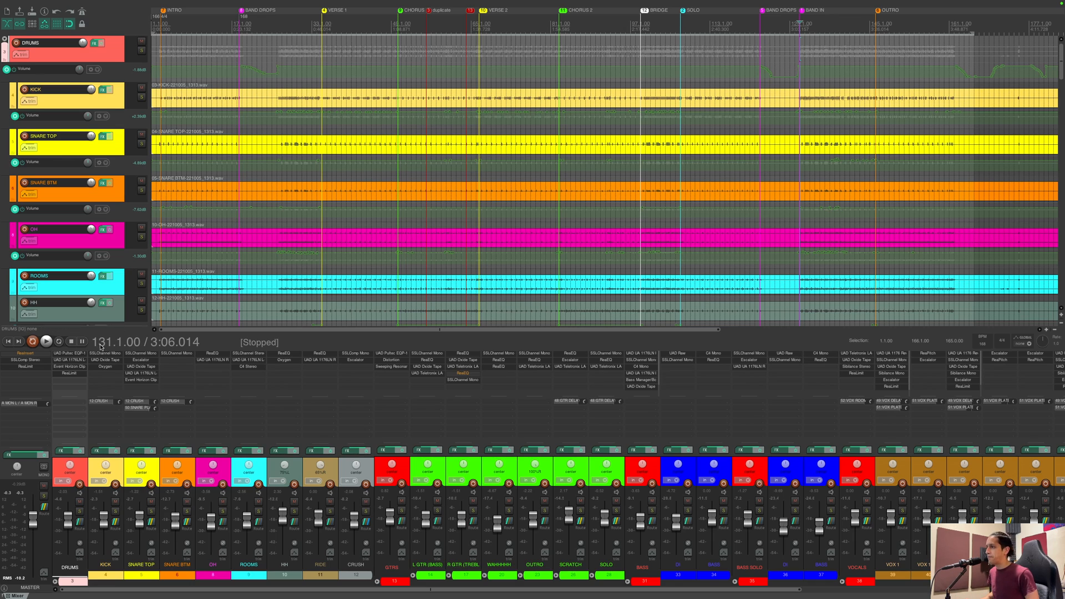
Step: Review the DRUMS folder's UAD UA 1176LN Legacy and Event Horizon Clipper settings, closing each plugin
{"action": "left_click", "coordinate": [69, 360]}
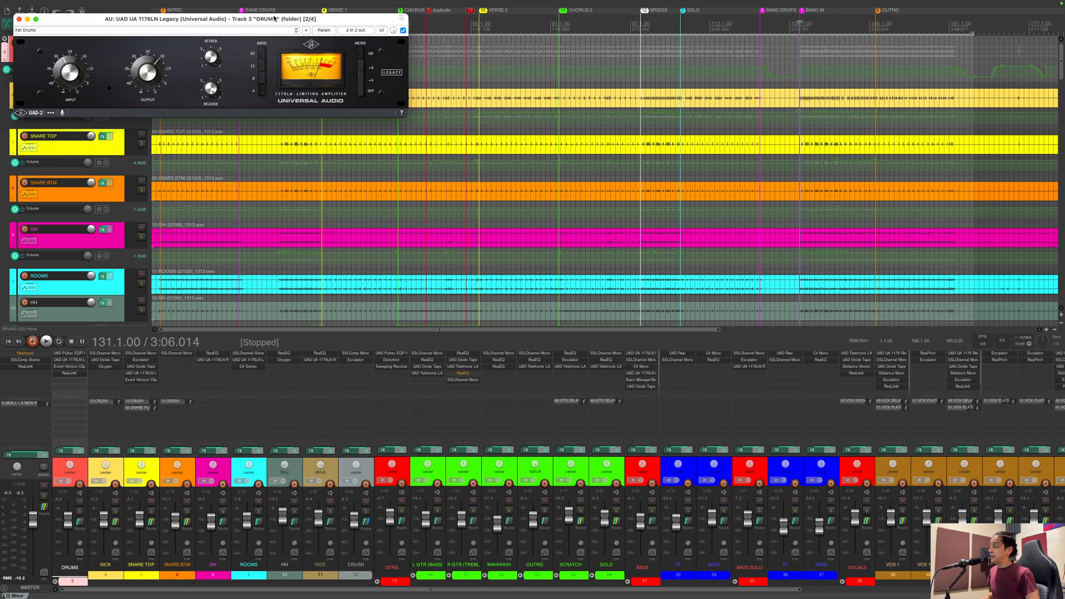
{"action": "left_click_drag", "start_coordinate": [275, 22], "coordinate": [412, 78]}
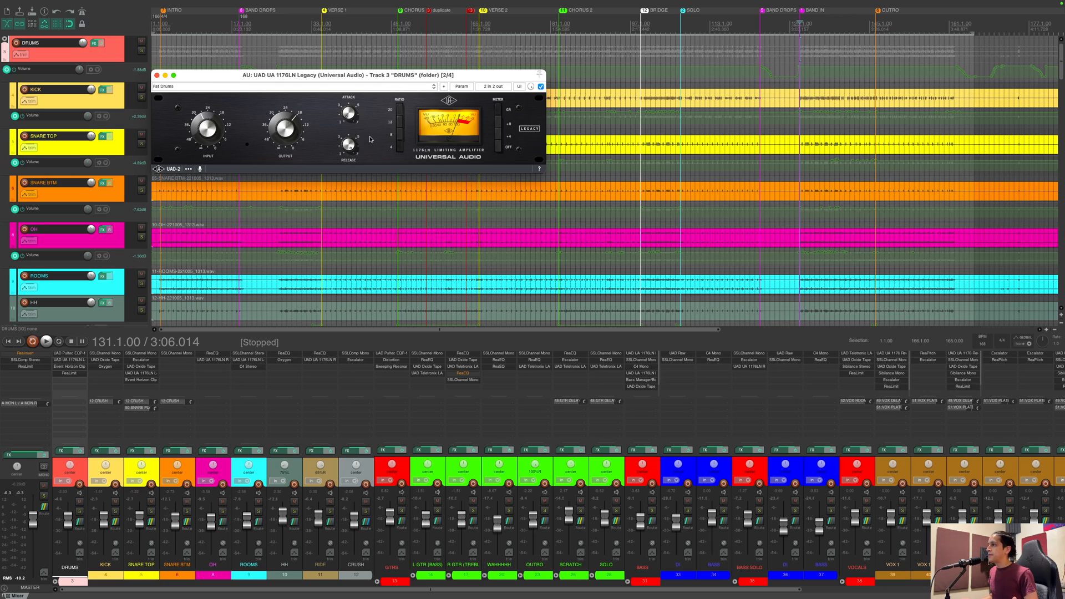
{"action": "left_click", "coordinate": [157, 75]}
{"action": "left_click", "coordinate": [69, 366]}
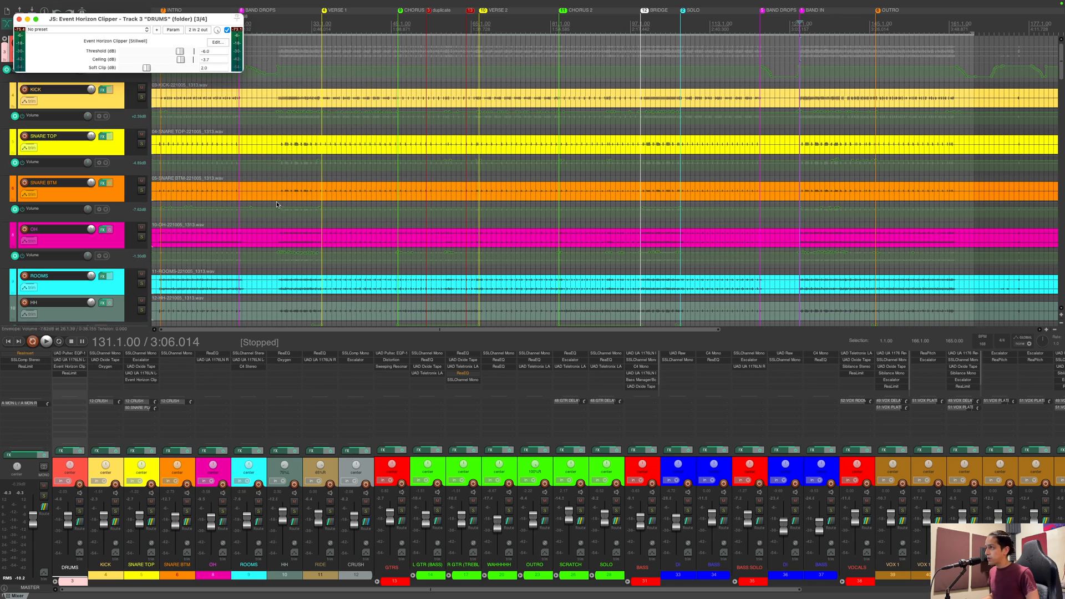
{"action": "left_click_drag", "start_coordinate": [139, 17], "coordinate": [341, 54]}
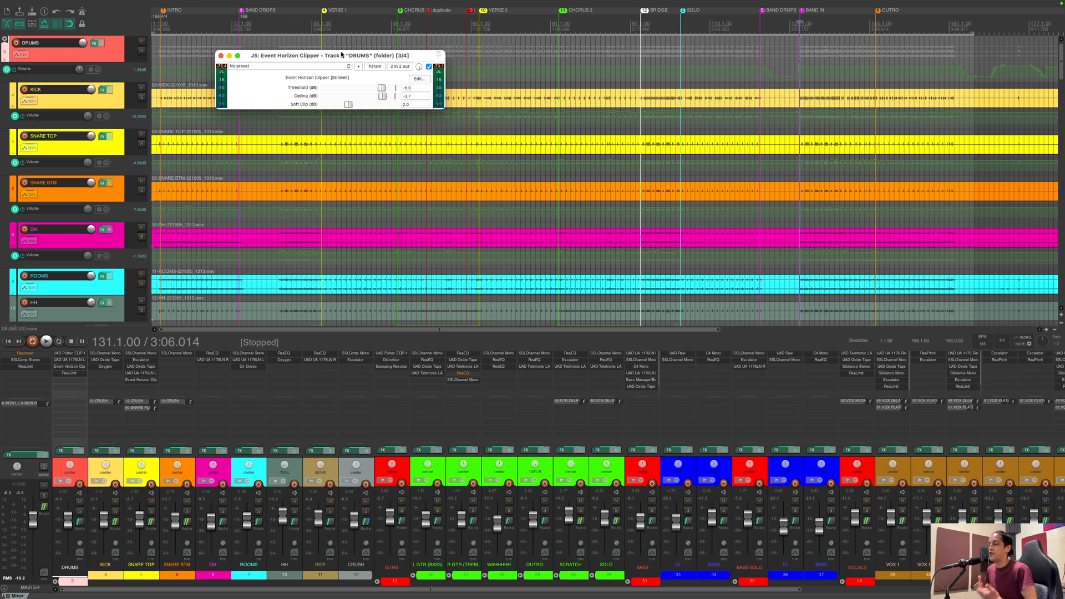
{"action": "left_click", "coordinate": [221, 56]}
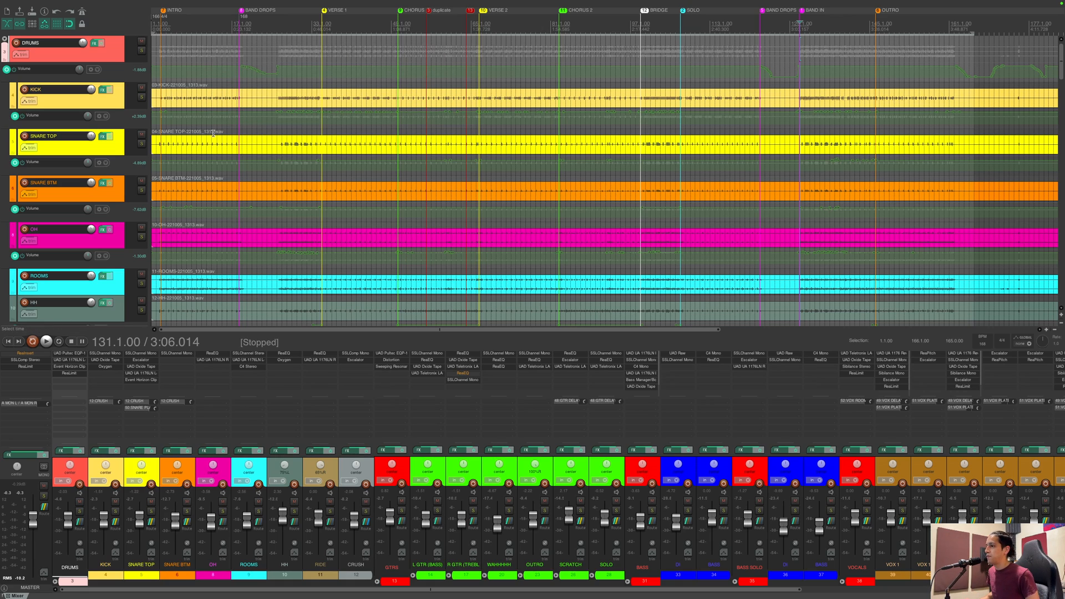
Step: Review the threshold, ceiling and release settings in the DRUMS folder's ReaLimit and close the plugin
{"action": "left_click", "coordinate": [69, 372]}
{"action": "left_click_drag", "start_coordinate": [100, 20], "coordinate": [282, 44]}
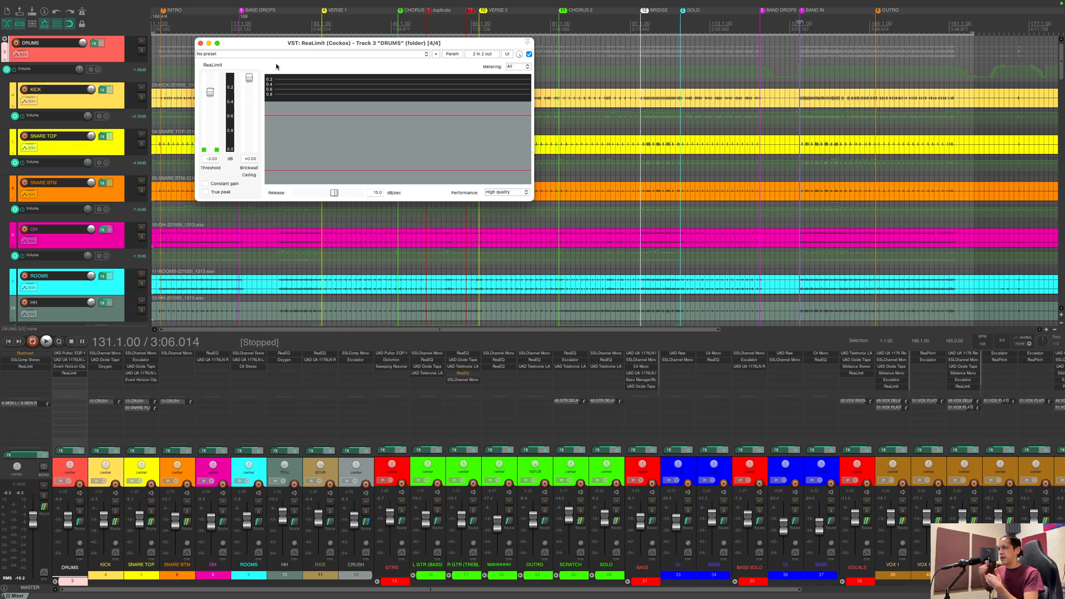
{"action": "left_click", "coordinate": [200, 42]}
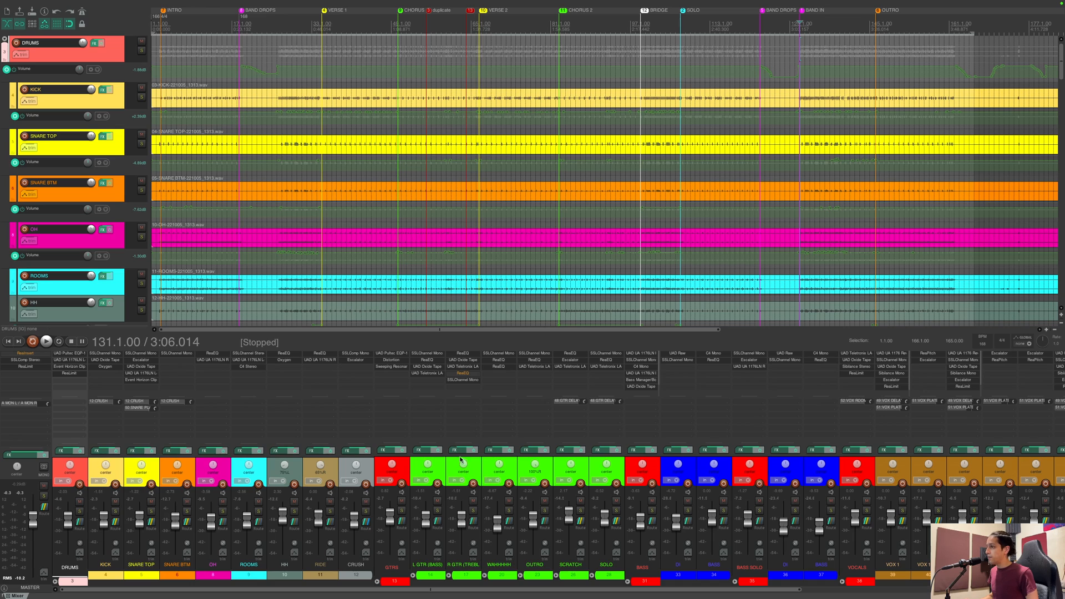
{"action": "key", "text": "minus"}
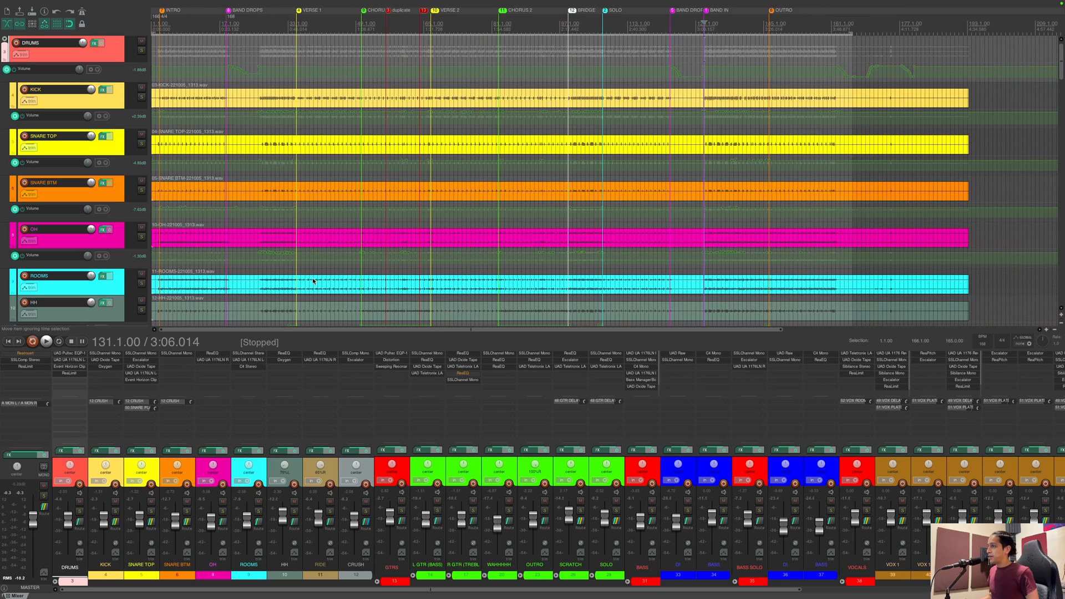
{"action": "left_click_drag", "start_coordinate": [465, 590], "coordinate": [721, 590]}
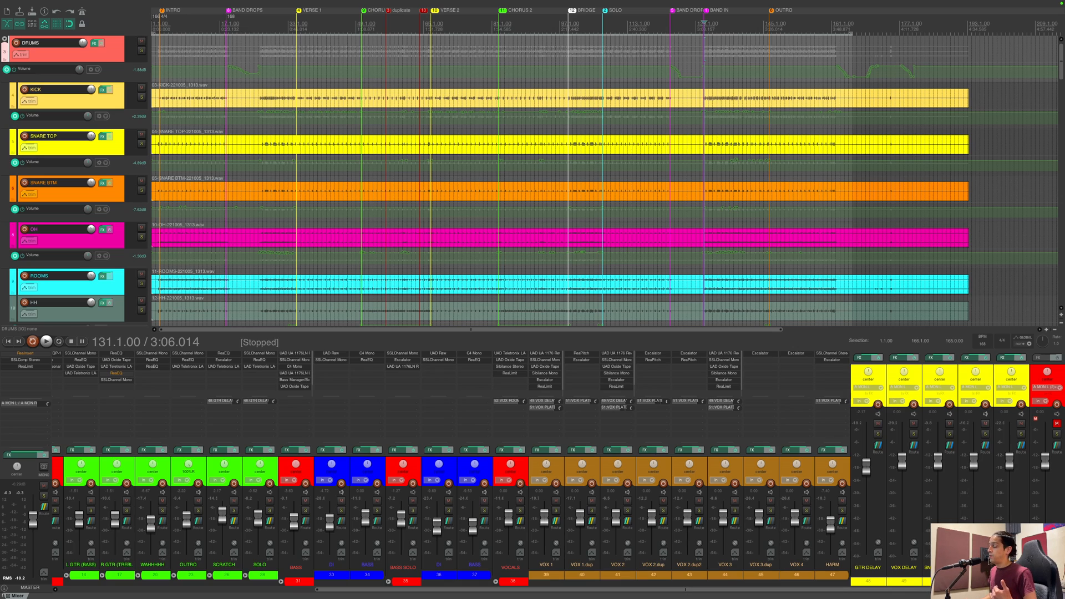
{"action": "left_click_drag", "start_coordinate": [884, 589], "coordinate": [463, 589]}
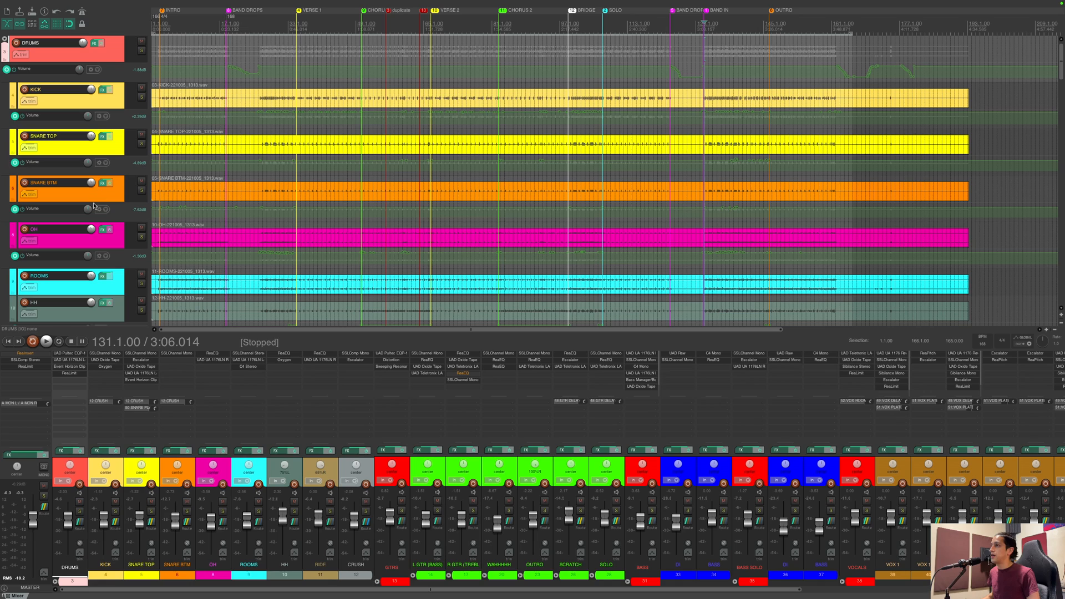
{"action": "scroll", "coordinate": [127, 169], "scroll_direction": "down", "scroll_amount": 3}
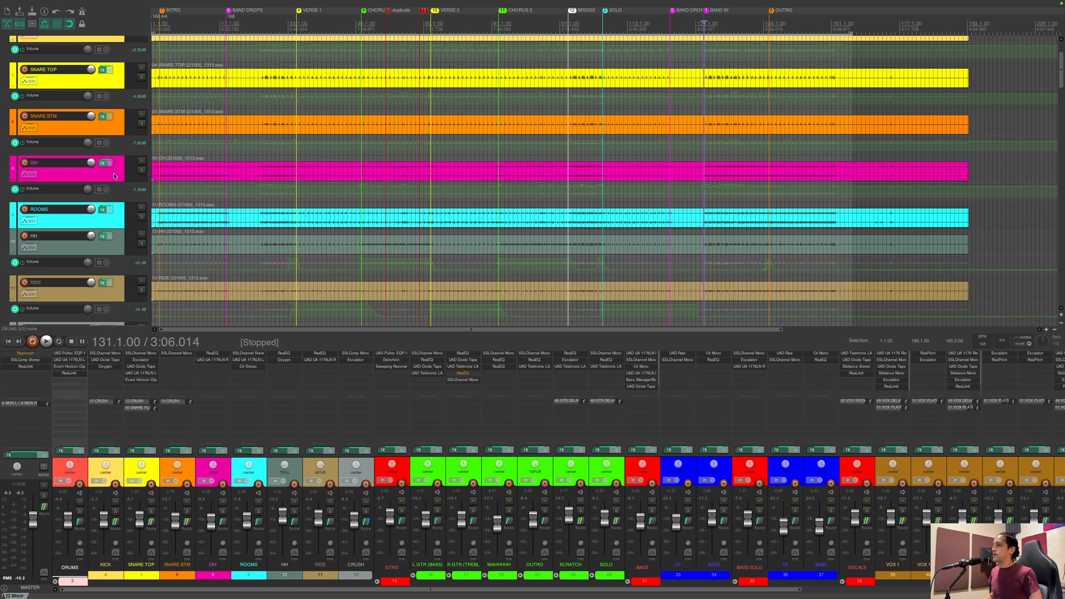
{"action": "scroll", "coordinate": [115, 177], "scroll_direction": "down", "scroll_amount": 1}
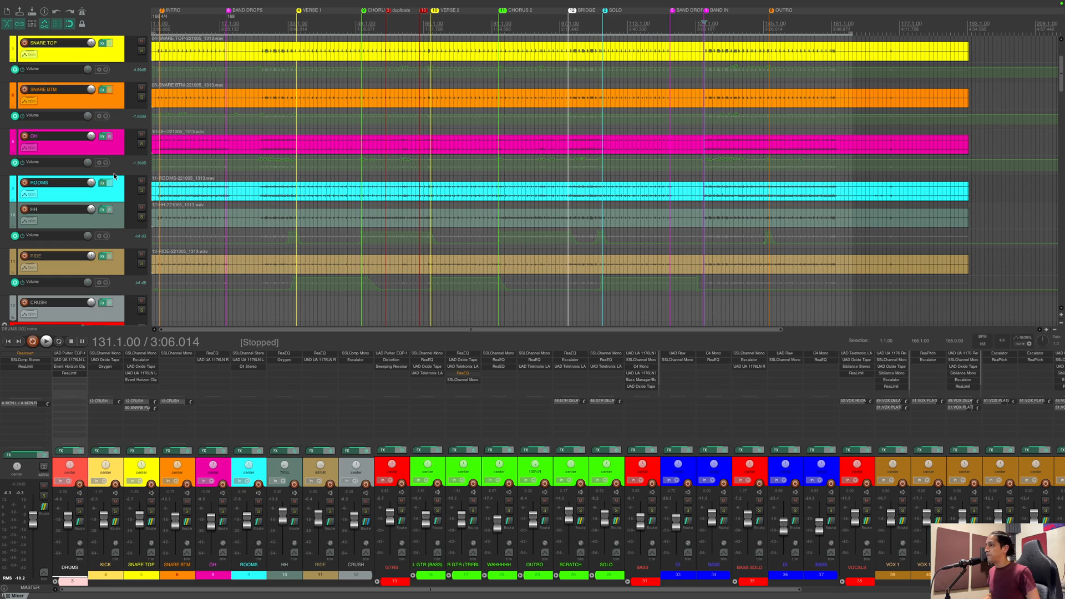
{"action": "scroll", "coordinate": [114, 176], "scroll_direction": "up", "scroll_amount": 4}
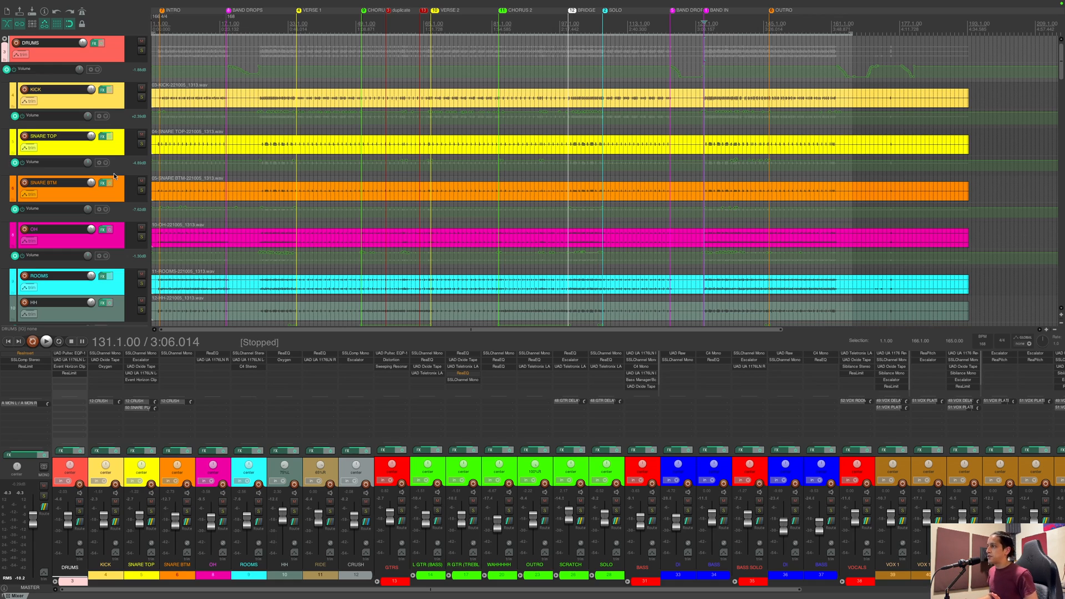
Step: Review the volume automation on the HH and RIDE tracks and the ROOMS recording between BAND DROPS and VERSE 1
{"action": "scroll", "coordinate": [114, 176], "scroll_direction": "down", "scroll_amount": 3}
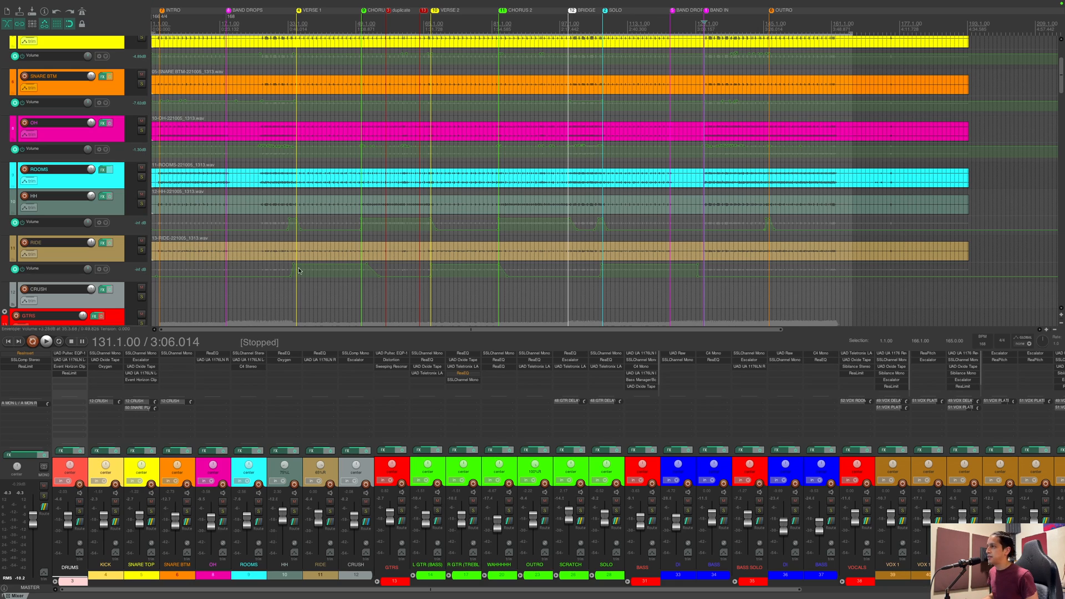
{"action": "left_click", "coordinate": [237, 221]}
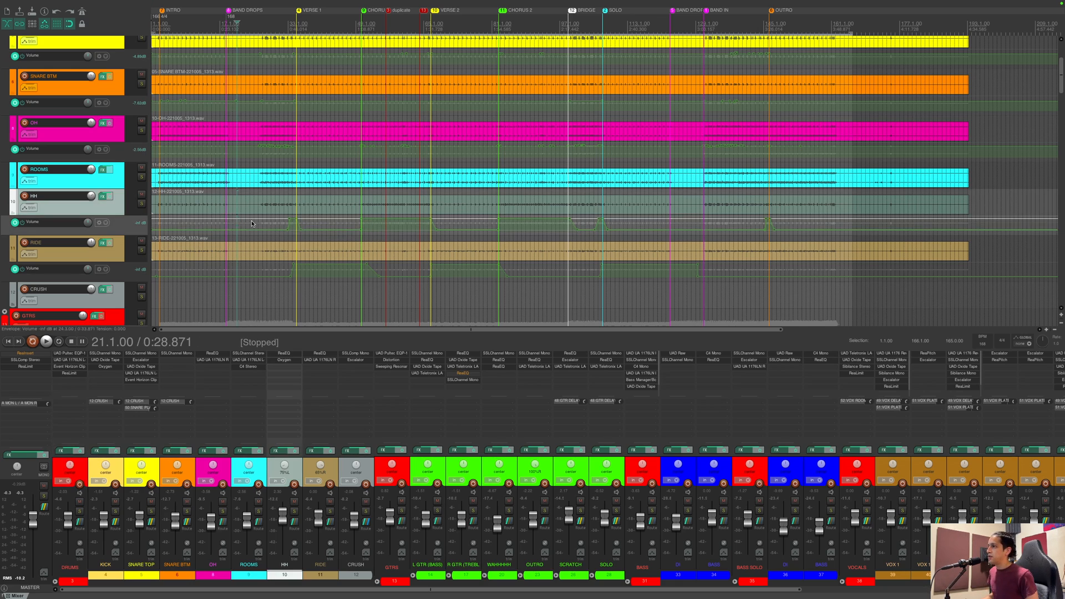
{"action": "left_click", "coordinate": [291, 207]}
{"action": "left_click", "coordinate": [342, 270]}
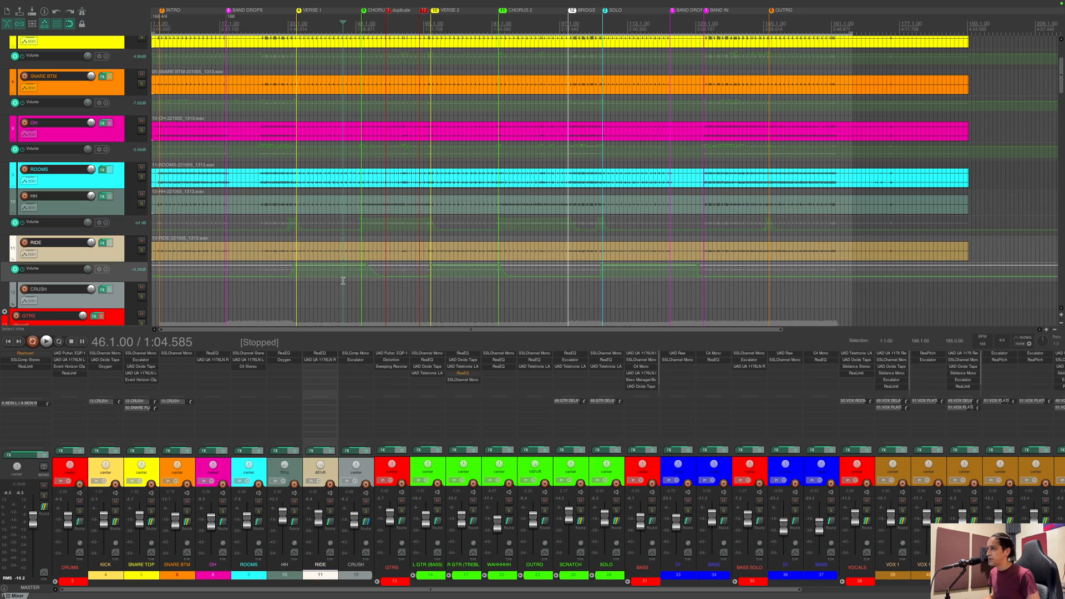
{"action": "left_click", "coordinate": [262, 176]}
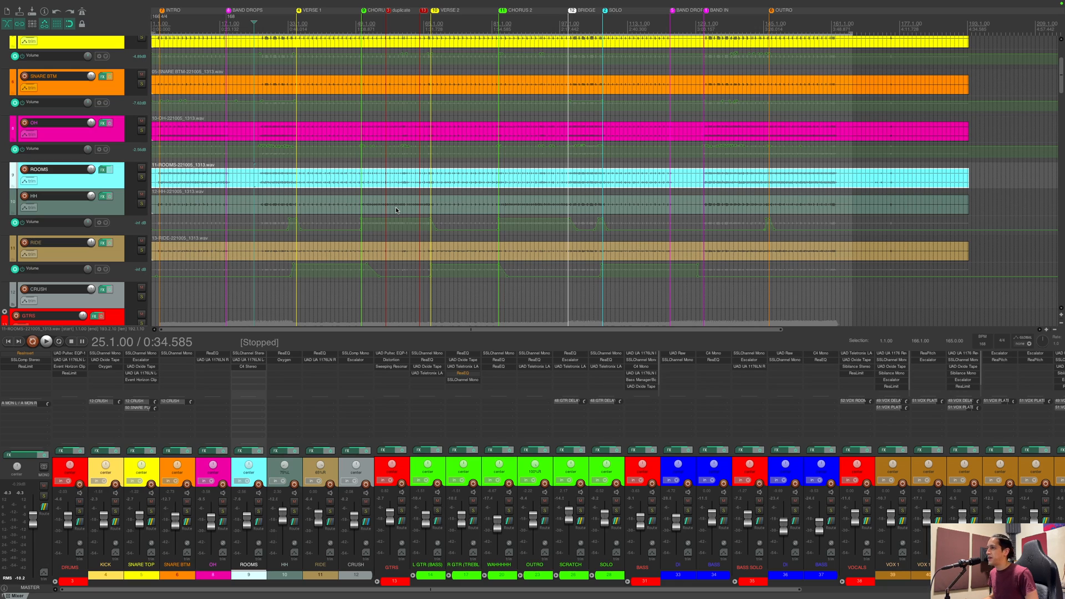
{"action": "left_click", "coordinate": [266, 25]}
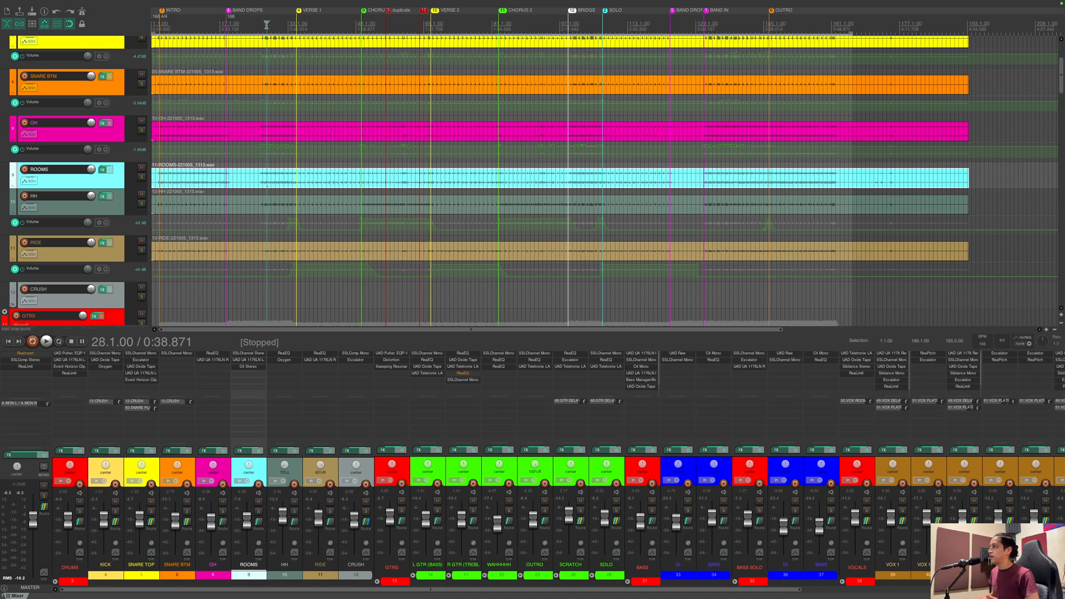
{"action": "scroll", "coordinate": [704, 139], "scroll_direction": "up", "scroll_amount": 3}
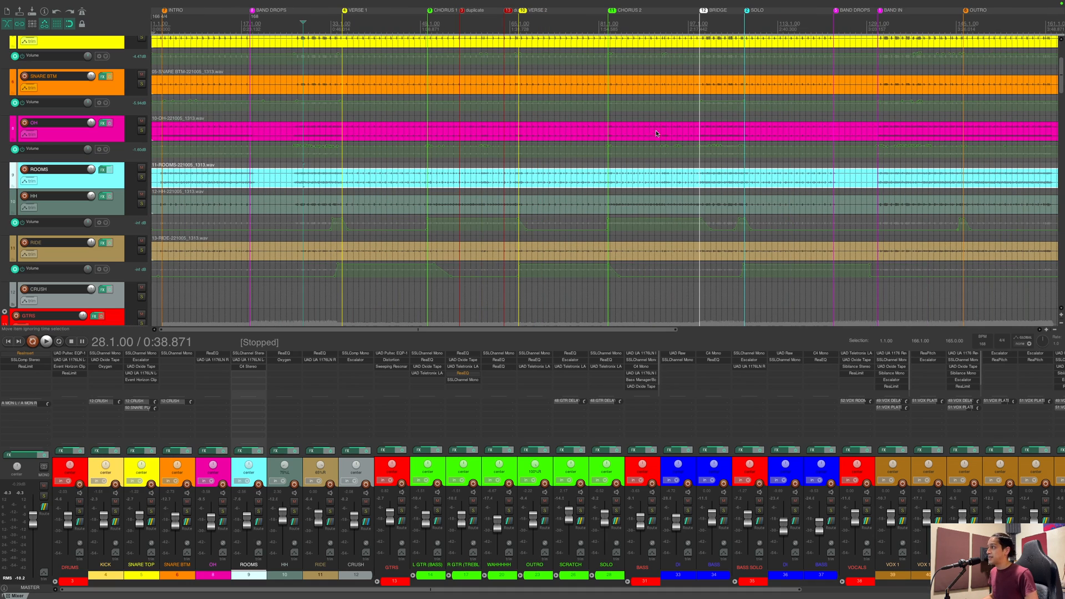
Step: Place the edit cursor at the BAND IN marker and examine the DRUMS folder's volume automation across the song
{"action": "scroll", "coordinate": [161, 146], "scroll_direction": "up", "scroll_amount": 3}
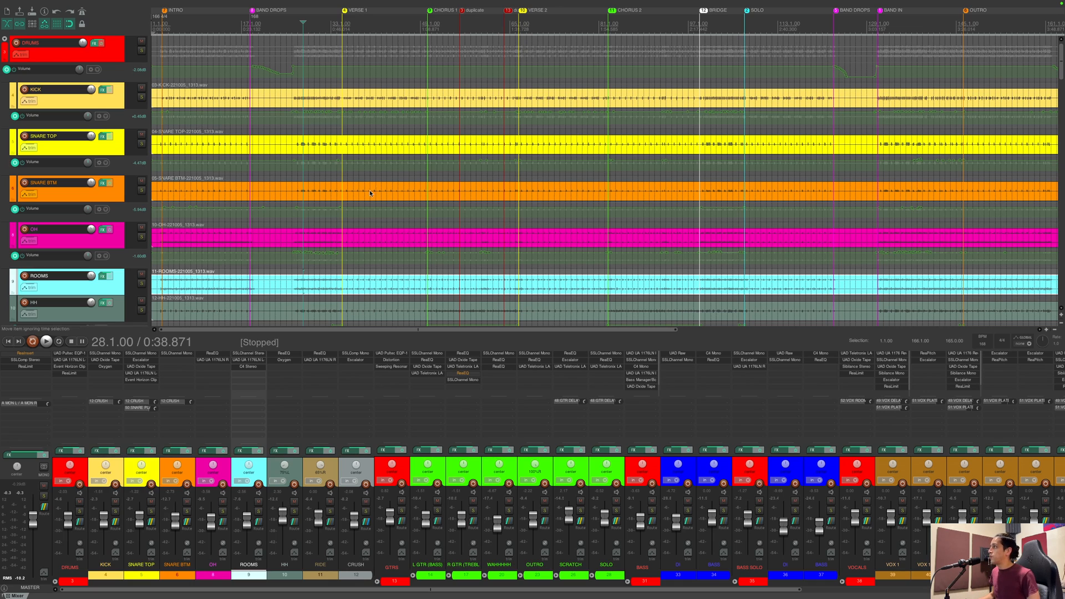
{"action": "left_click", "coordinate": [879, 24]}
{"action": "scroll", "coordinate": [879, 25], "scroll_direction": "up", "scroll_amount": 3}
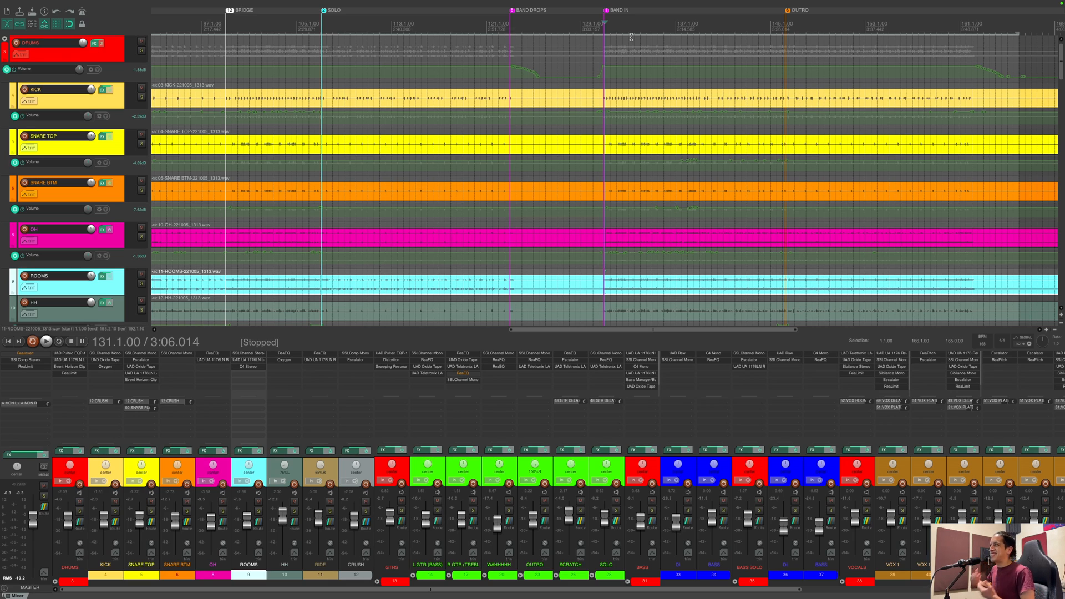
{"action": "scroll", "coordinate": [308, 118], "scroll_direction": "down", "scroll_amount": 5}
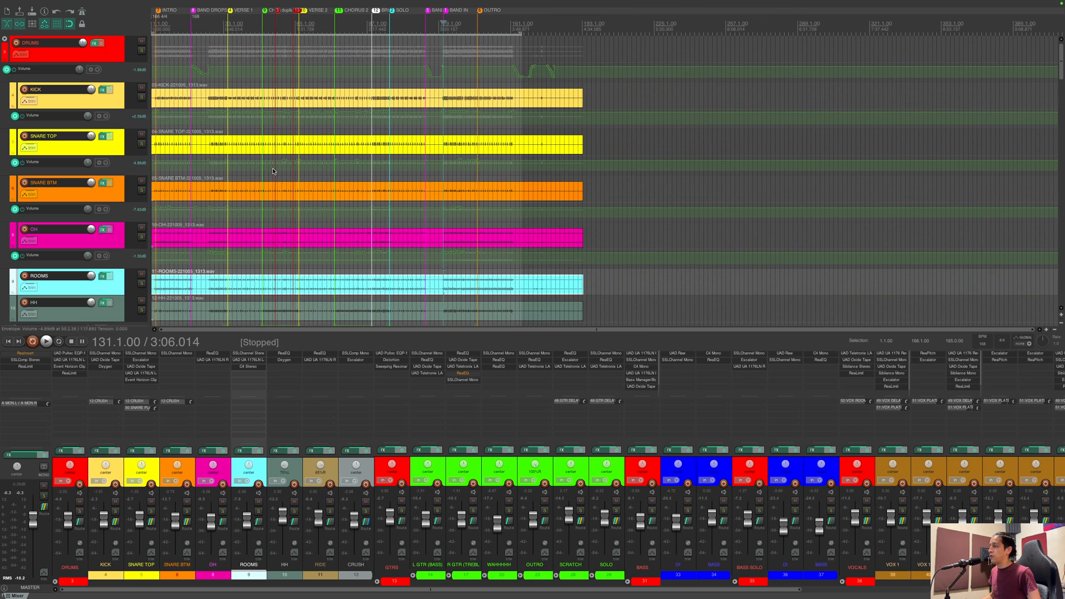
{"action": "scroll", "coordinate": [263, 177], "scroll_direction": "up", "scroll_amount": 2}
Step: Select the GTRS folder track and inspect its volume envelope from the edit cursor at 2.1.00
{"action": "scroll", "coordinate": [166, 161], "scroll_direction": "down", "scroll_amount": 6}
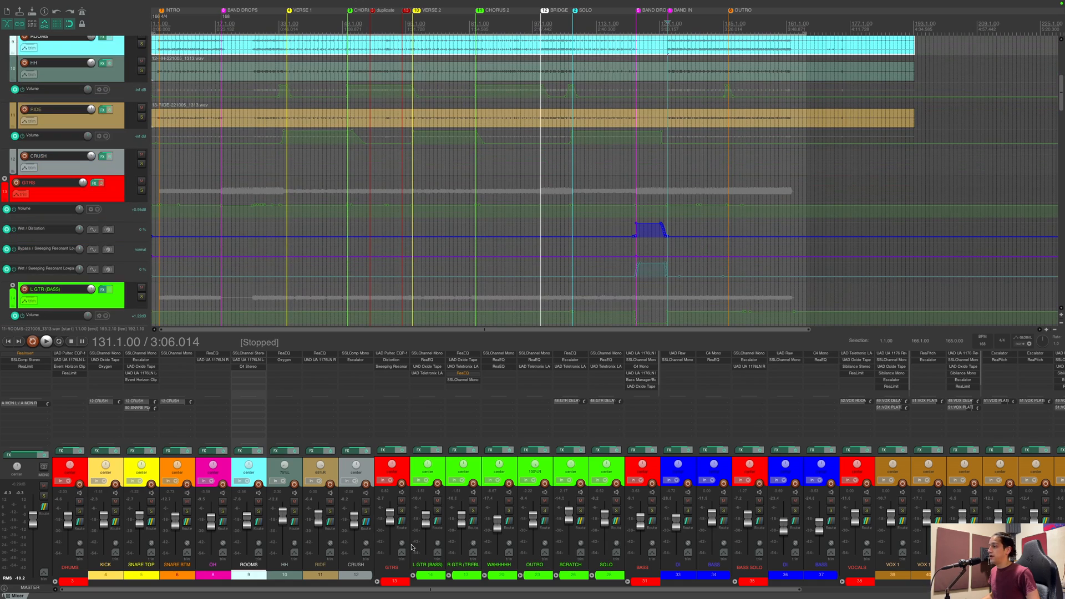
{"action": "left_click", "coordinate": [400, 470]}
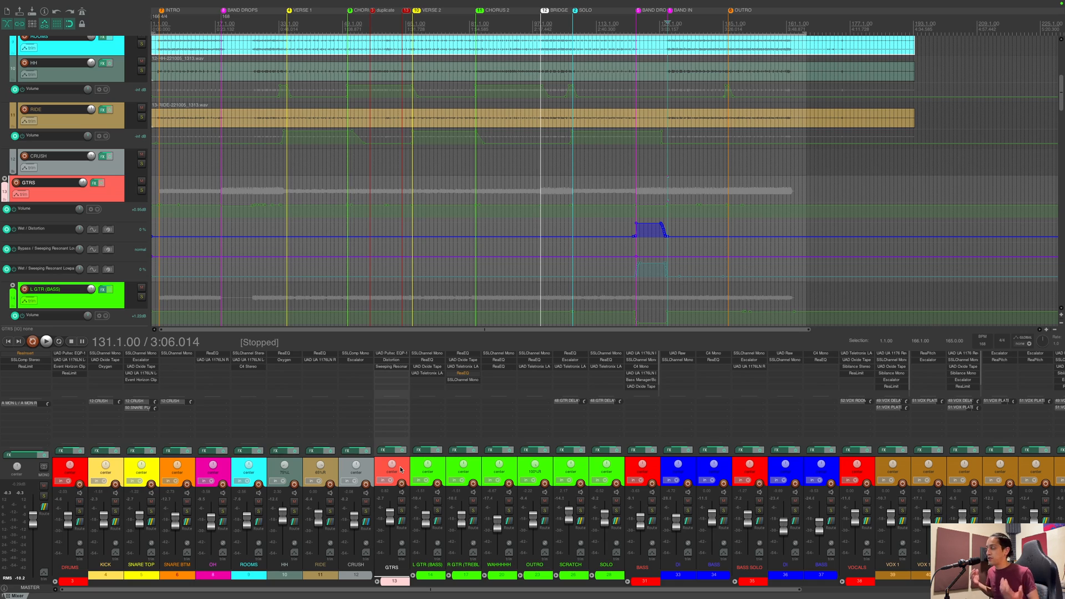
{"action": "mouse_move", "coordinate": [577, 589]}
{"action": "left_mouse_down"}
{"action": "mouse_move", "coordinate": [594, 588]}
{"action": "mouse_move", "coordinate": [574, 589]}
{"action": "left_mouse_up"}
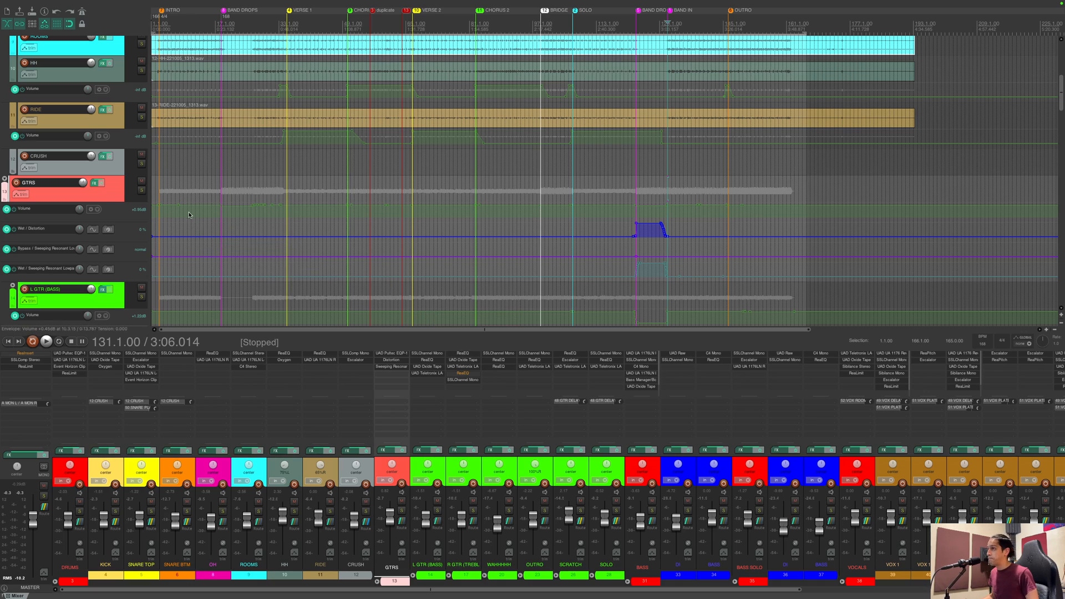
{"action": "left_click", "coordinate": [160, 215]}
{"action": "scroll", "coordinate": [160, 215], "scroll_direction": "up", "scroll_amount": 2}
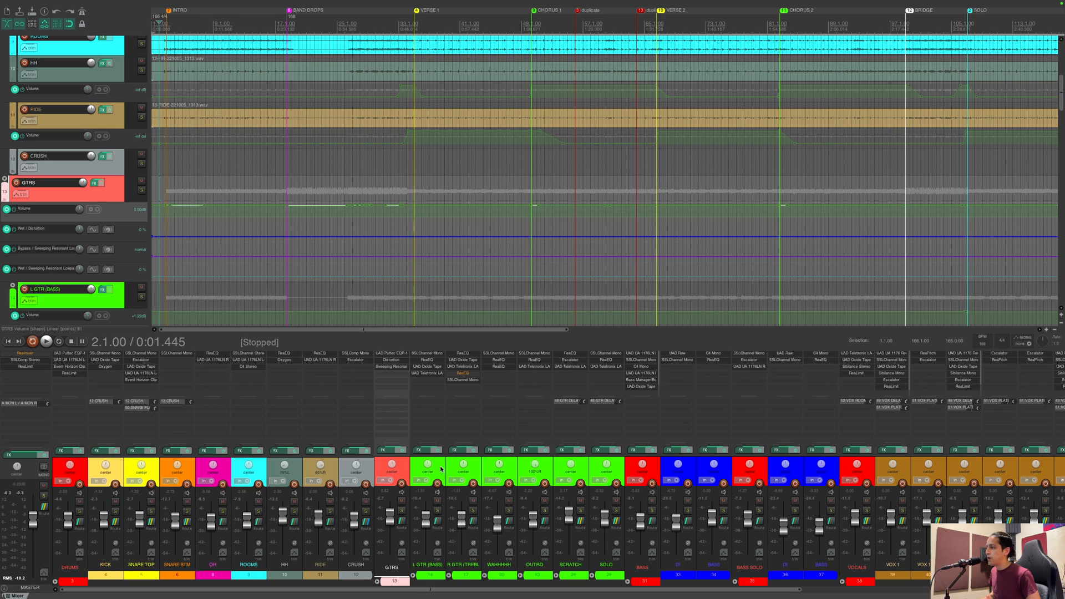
Step: Look through the individual guitar tracks, select OUTRO, and place the edit cursor at 157.1.00 just before its item
{"action": "left_click", "coordinate": [440, 467]}
{"action": "left_click", "coordinate": [473, 466]}
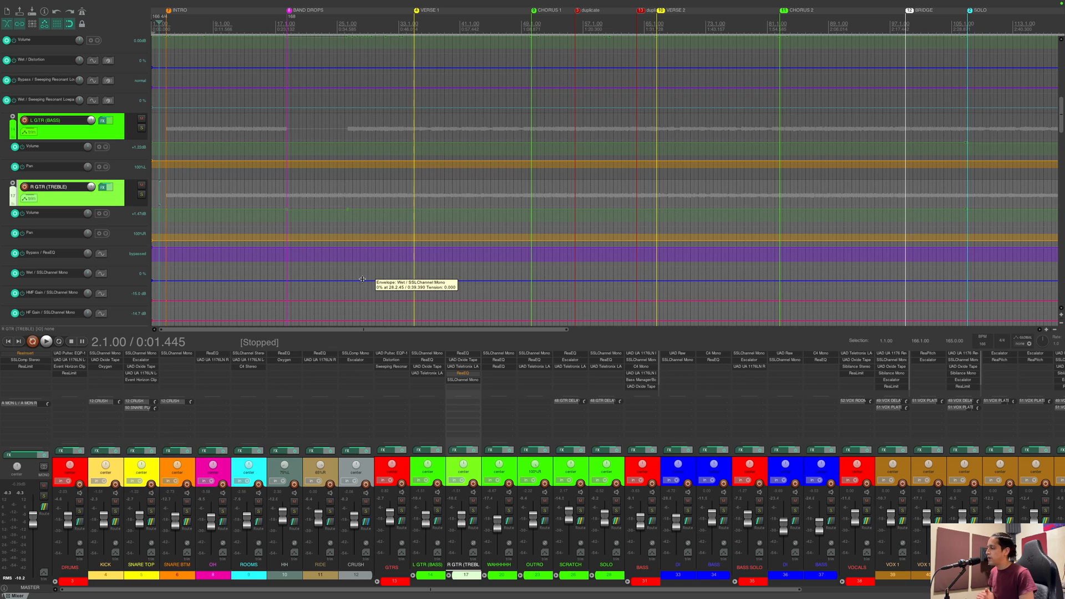
{"action": "left_click", "coordinate": [553, 467]}
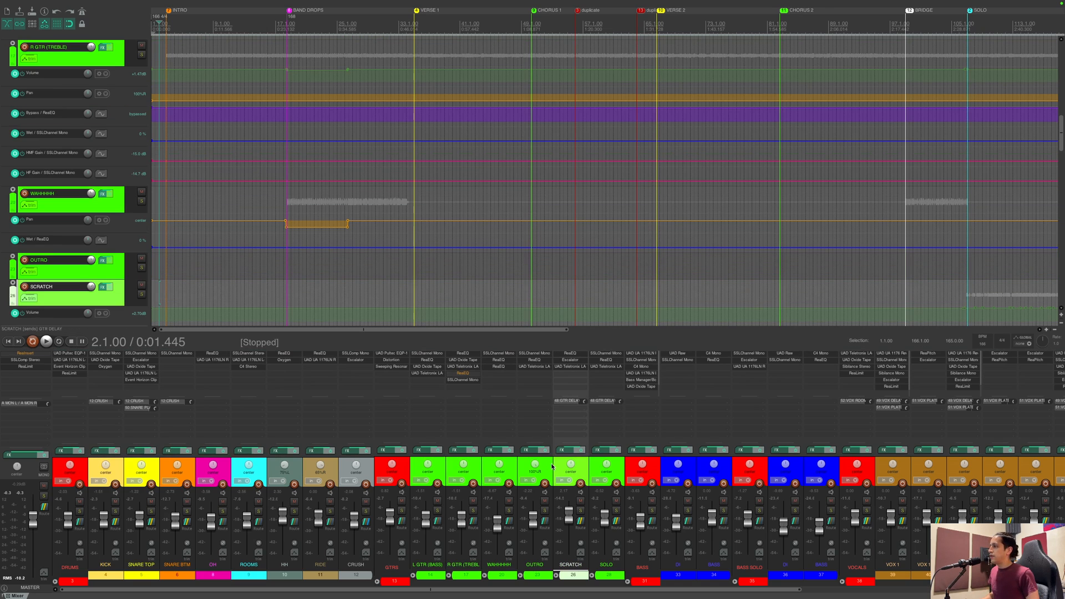
{"action": "left_click", "coordinate": [549, 467]}
{"action": "scroll", "coordinate": [619, 207], "scroll_direction": "down", "scroll_amount": 4}
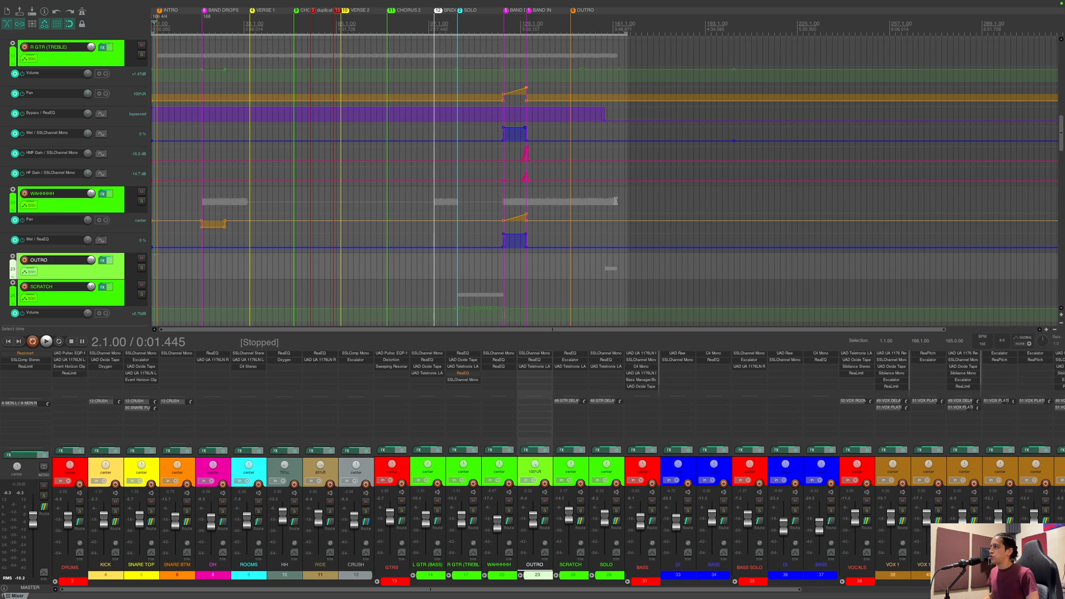
{"action": "left_click", "coordinate": [602, 29]}
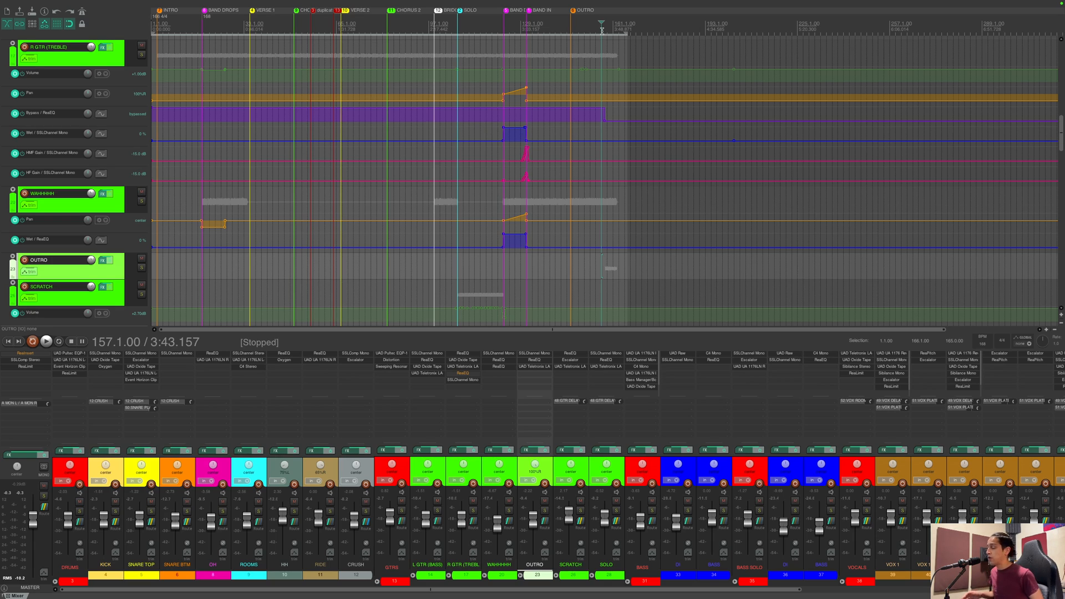
Step: Locate the SCRATCH part at the SOLO marker, then select the SOLO track and place the edit cursor at 151.1.00
{"action": "left_click", "coordinate": [123, 288]}
{"action": "left_click", "coordinate": [460, 270]}
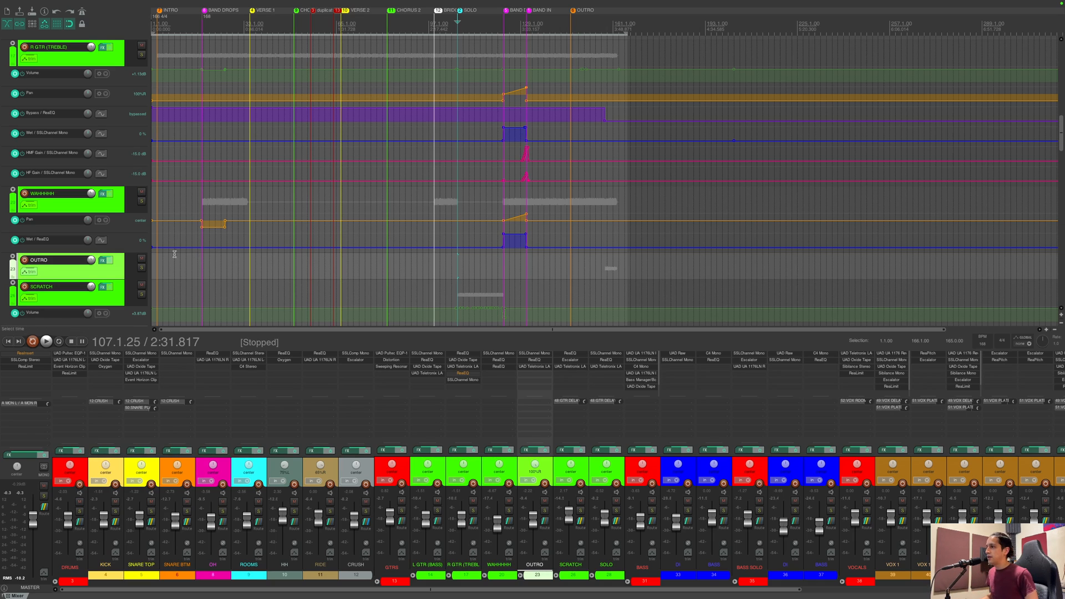
{"action": "scroll", "coordinate": [142, 258], "scroll_direction": "down", "scroll_amount": 4}
{"action": "left_click", "coordinate": [127, 240]}
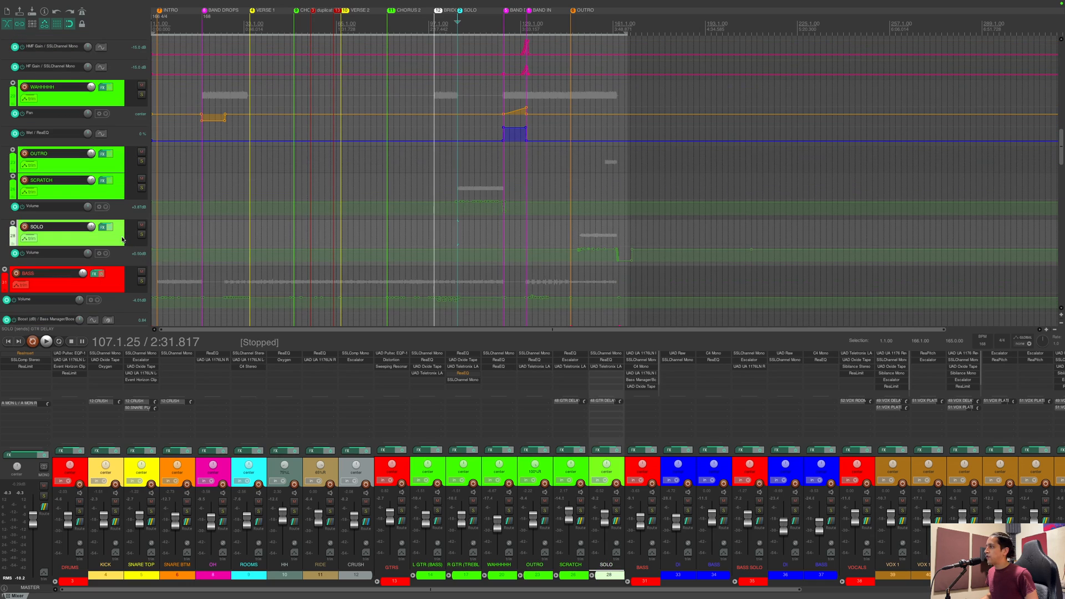
{"action": "left_click", "coordinate": [582, 226]}
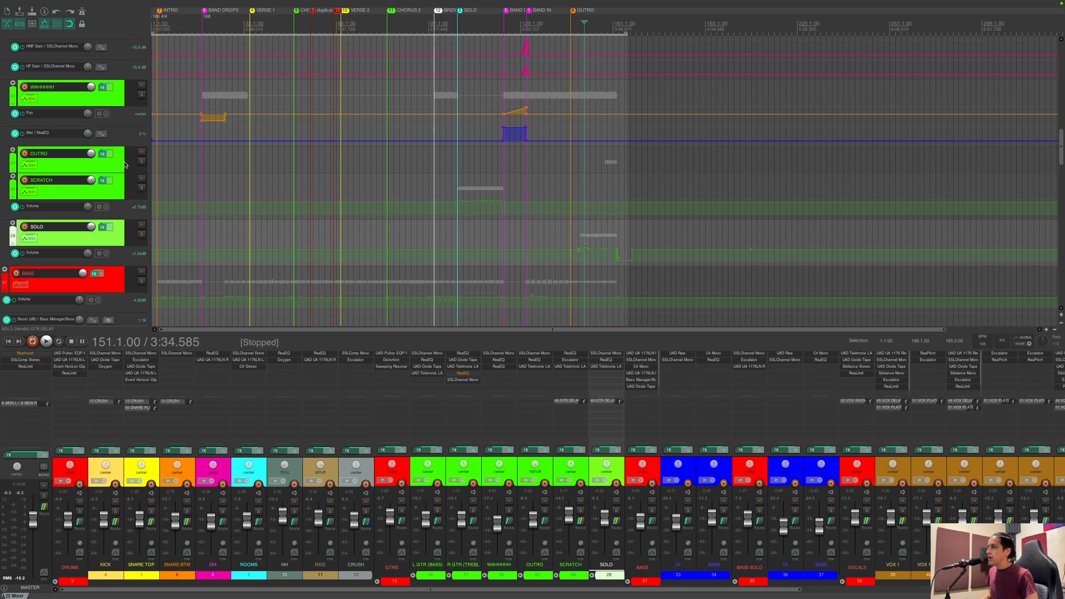
Step: Solo the L GTR (BASS) and R GTR (TREBLE) tracks and play them from the VERSE 1 marker
{"action": "scroll", "coordinate": [127, 165], "scroll_direction": "up", "scroll_amount": 4}
{"action": "left_click", "coordinate": [437, 510]}
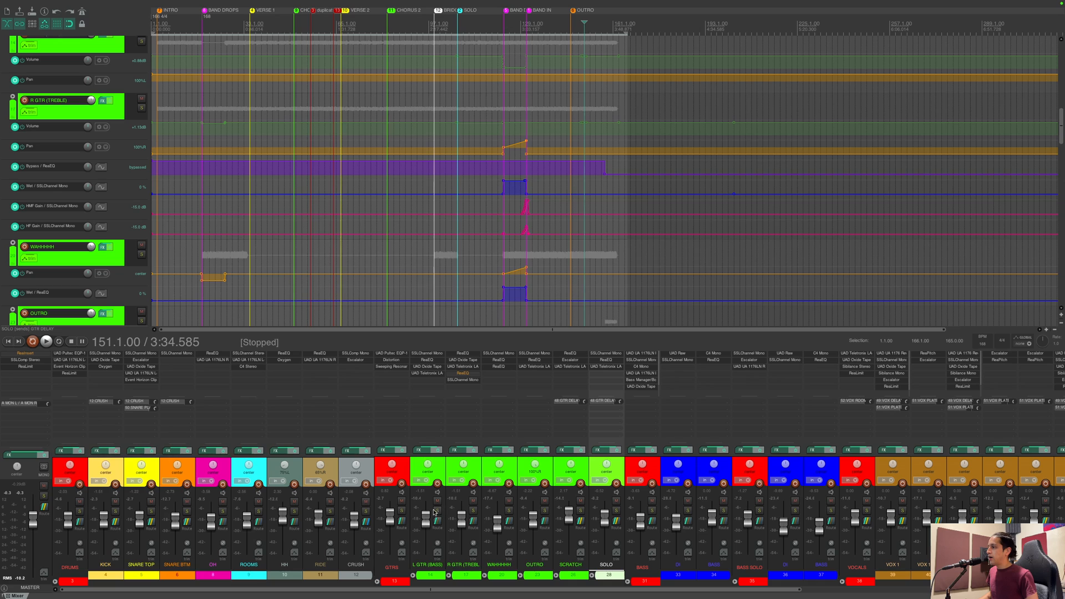
{"action": "left_click", "coordinate": [473, 510]}
{"action": "scroll", "coordinate": [127, 131], "scroll_direction": "up", "scroll_amount": 4}
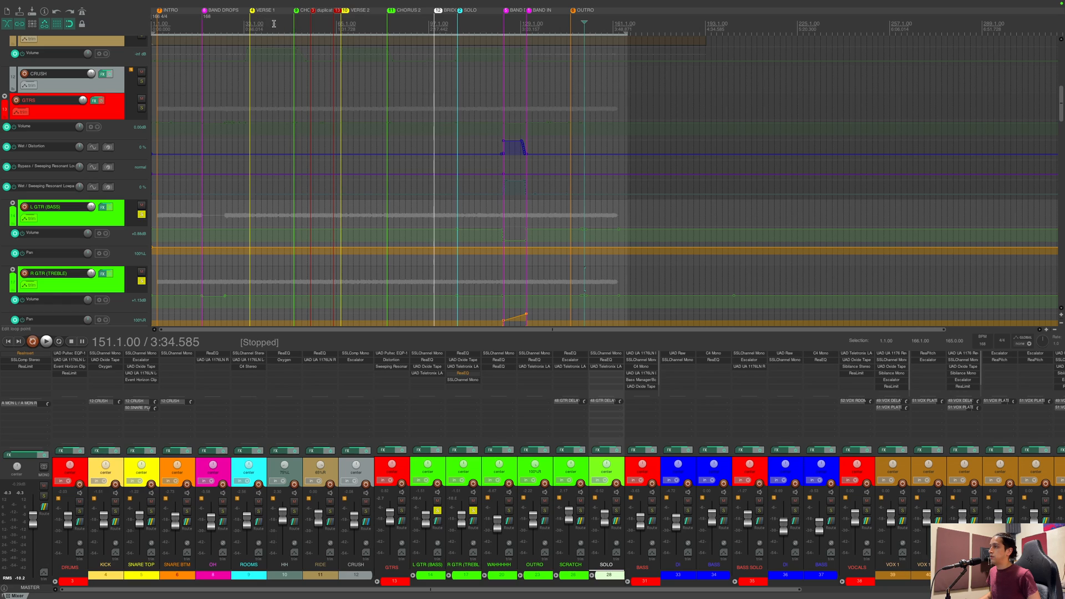
{"action": "left_click", "coordinate": [250, 25]}
{"action": "key", "text": "space"}
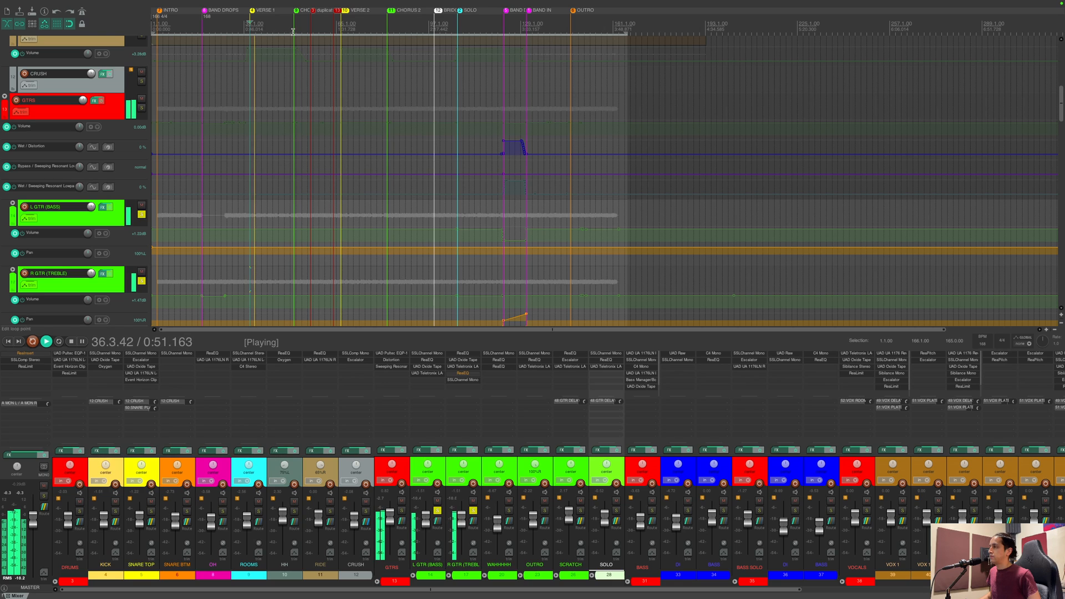
{"action": "scroll", "coordinate": [361, 107], "scroll_direction": "up", "scroll_amount": 5}
{"action": "scroll", "coordinate": [709, 167], "scroll_direction": "down", "scroll_amount": 3}
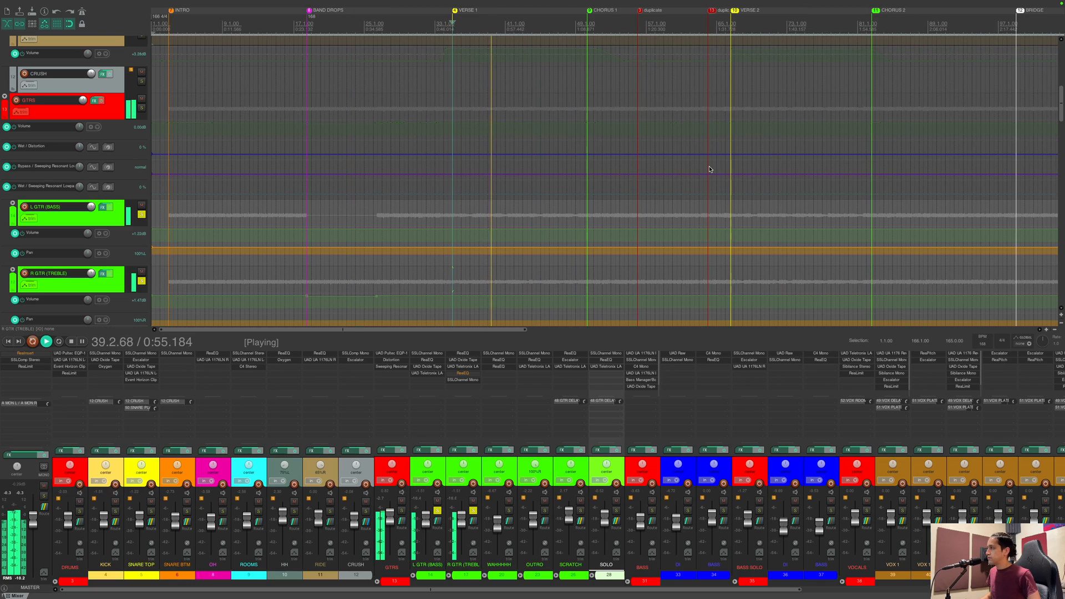
Step: Audition the two soloed guitars from the CHORUS 2 marker, stop playback, and unsolo both tracks
{"action": "key", "text": "space"}
{"action": "left_click", "coordinate": [872, 26]}
{"action": "key", "text": "space"}
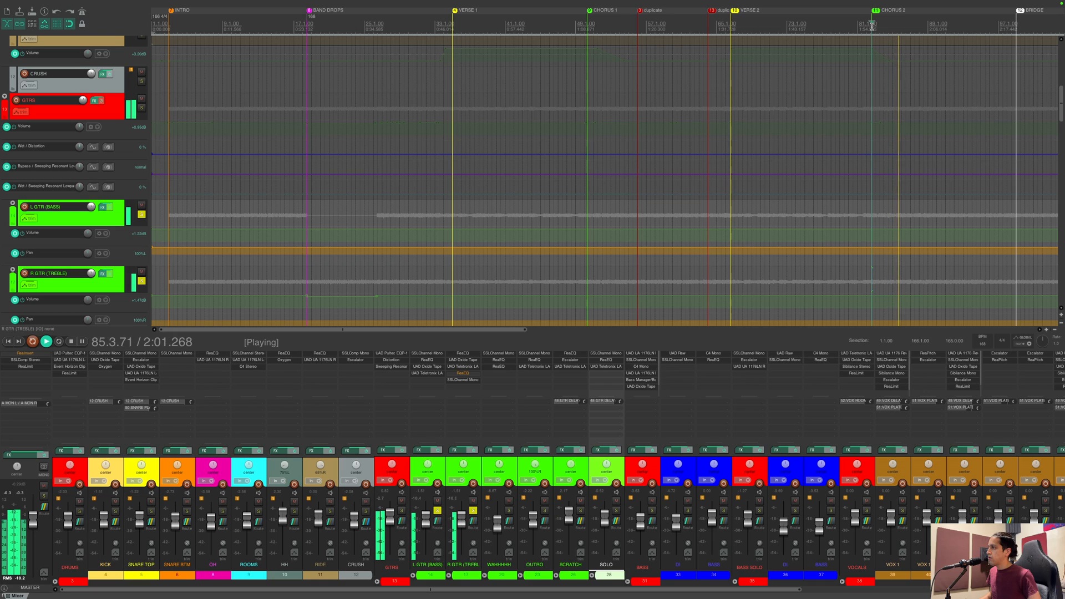
{"action": "scroll", "coordinate": [849, 67], "scroll_direction": "down", "scroll_amount": 1}
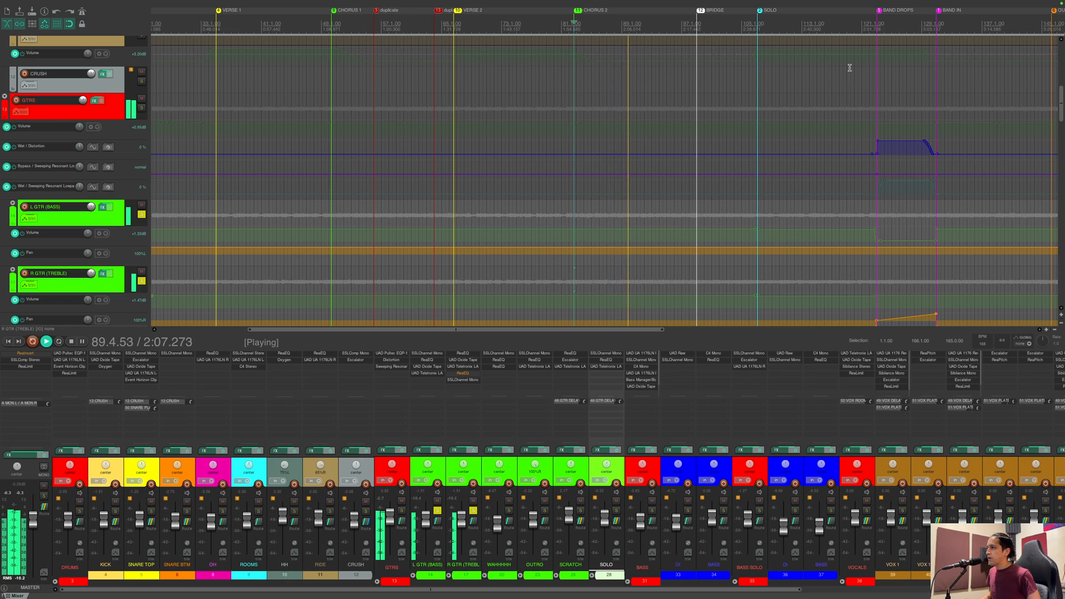
{"action": "key", "text": "space"}
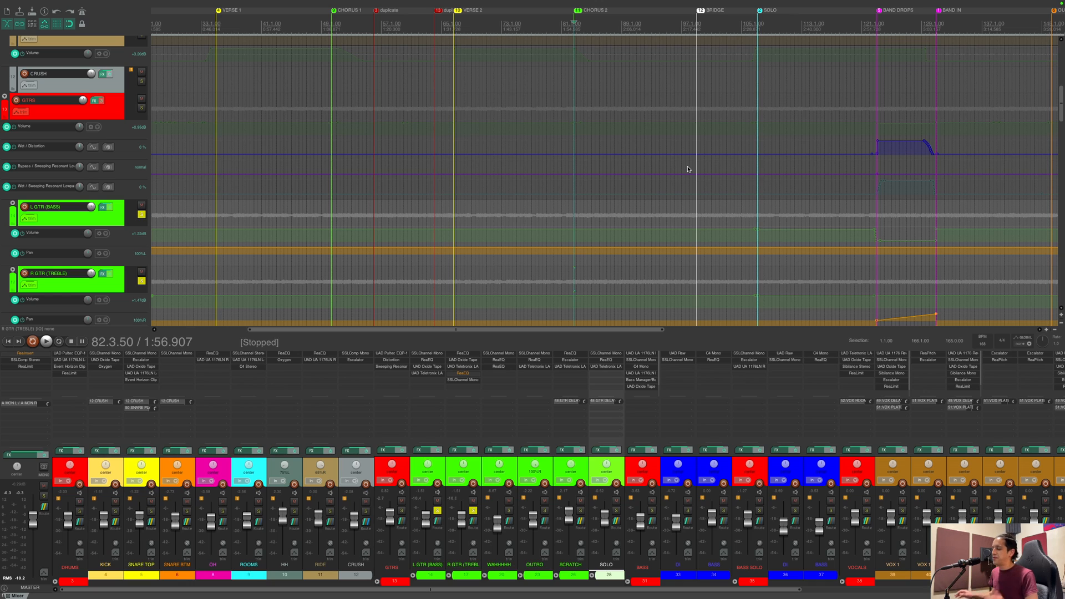
{"action": "left_click", "coordinate": [437, 510]}
{"action": "left_click", "coordinate": [473, 510]}
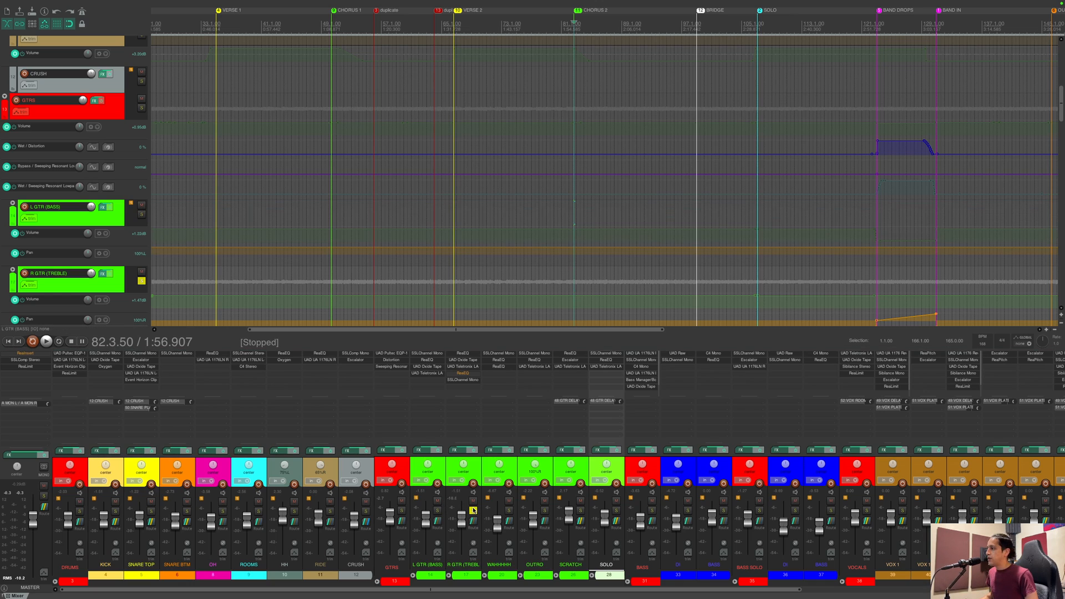
Step: Place the edit cursor at 27.1.00, solo the WAHHHHH track, and play its part before VERSE 1
{"action": "scroll", "coordinate": [266, 236], "scroll_direction": "down", "scroll_amount": 2}
{"action": "scroll", "coordinate": [222, 222], "scroll_direction": "down", "scroll_amount": 4}
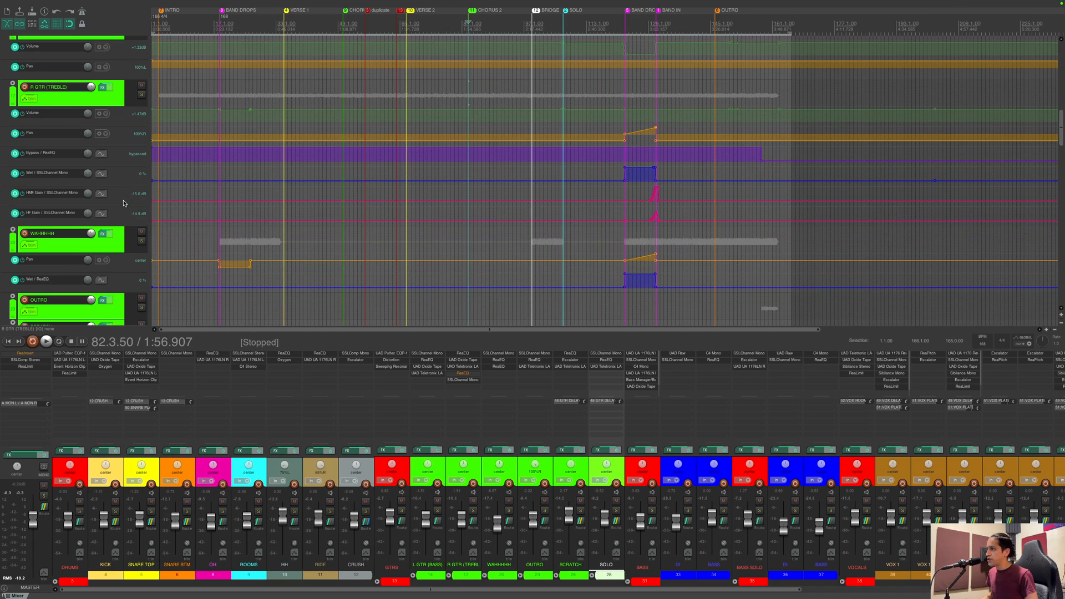
{"action": "left_click", "coordinate": [254, 212]}
{"action": "scroll", "coordinate": [255, 213], "scroll_direction": "up", "scroll_amount": 6}
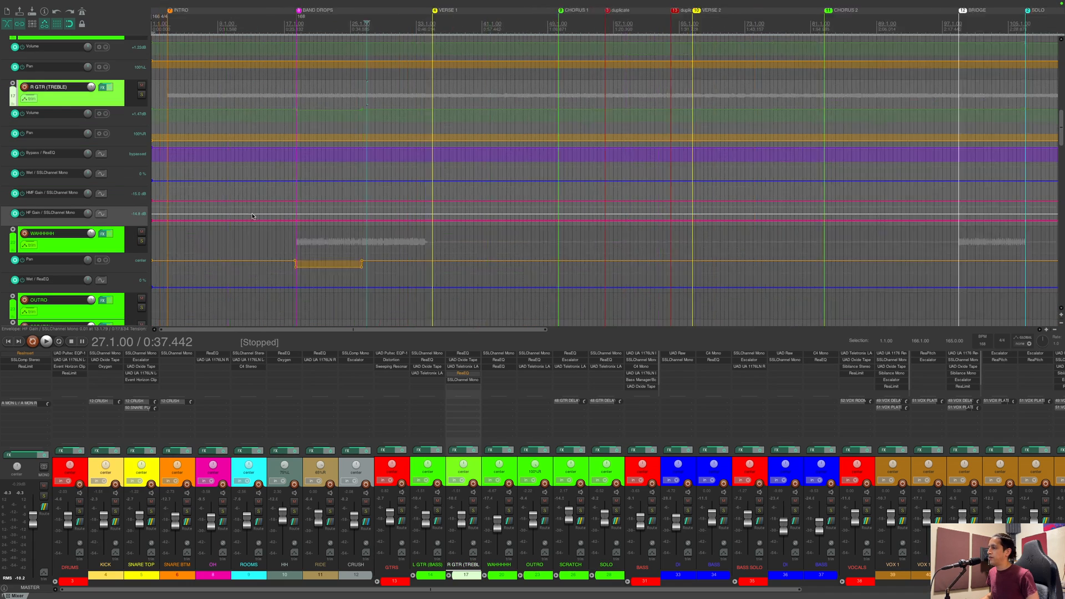
{"action": "left_click", "coordinate": [509, 510]}
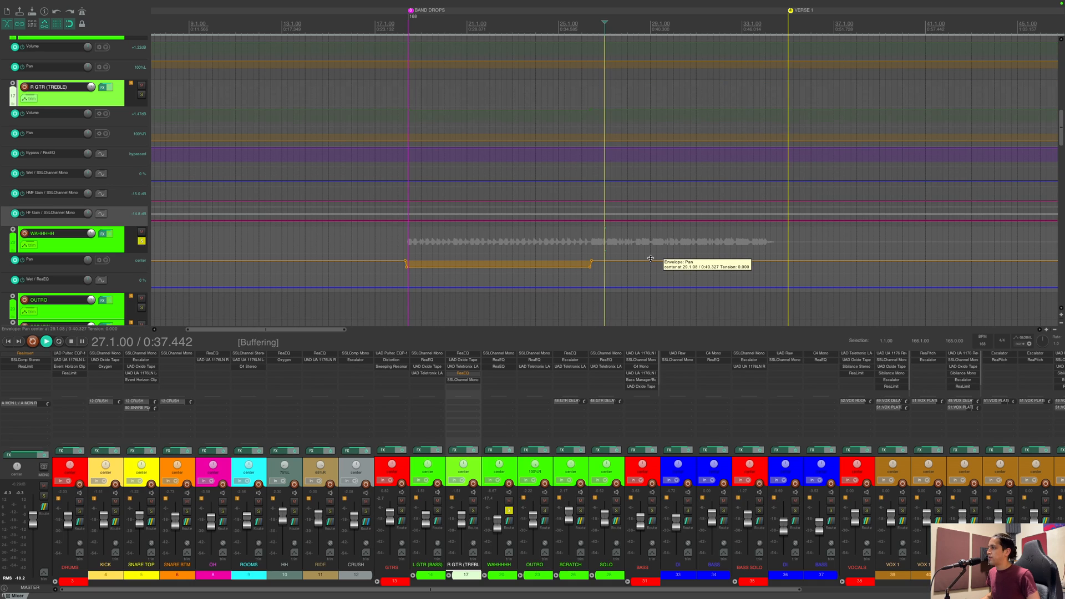
{"action": "key", "text": "space"}
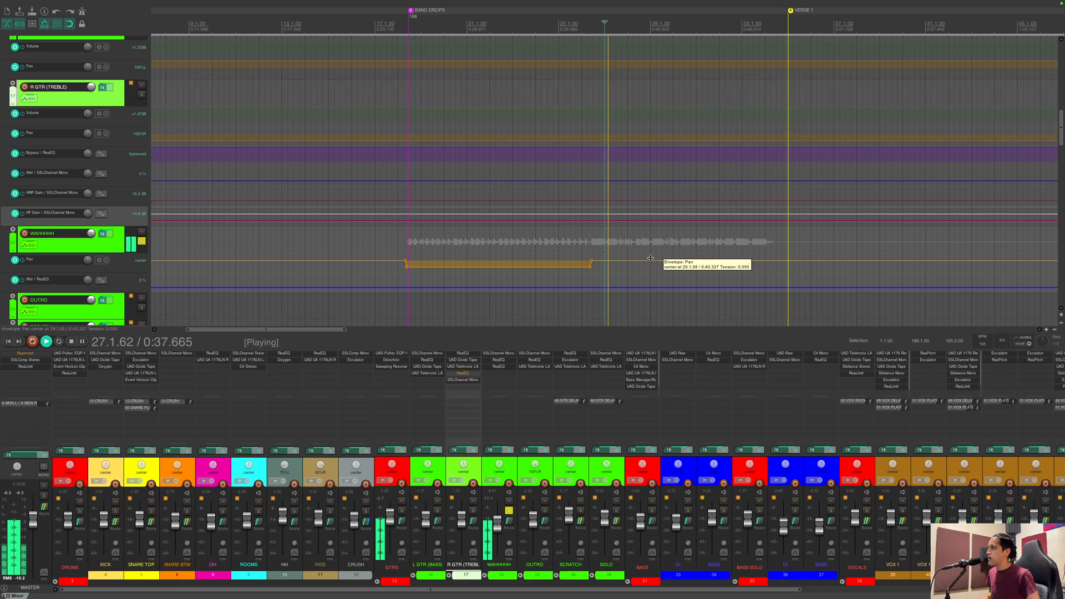
Step: Bypass the WAHHHHH track's FX chain during playback to compare the dry sound, stop playback, and re-enable the chain
{"action": "left_click", "coordinate": [506, 450]}
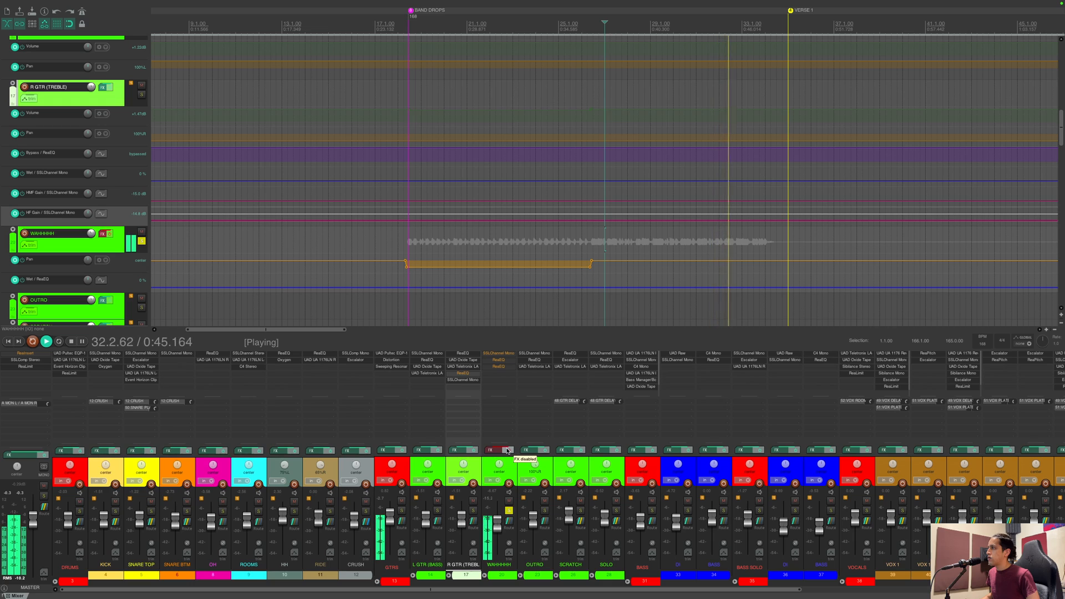
{"action": "key", "text": "space"}
{"action": "left_click", "coordinate": [506, 451]}
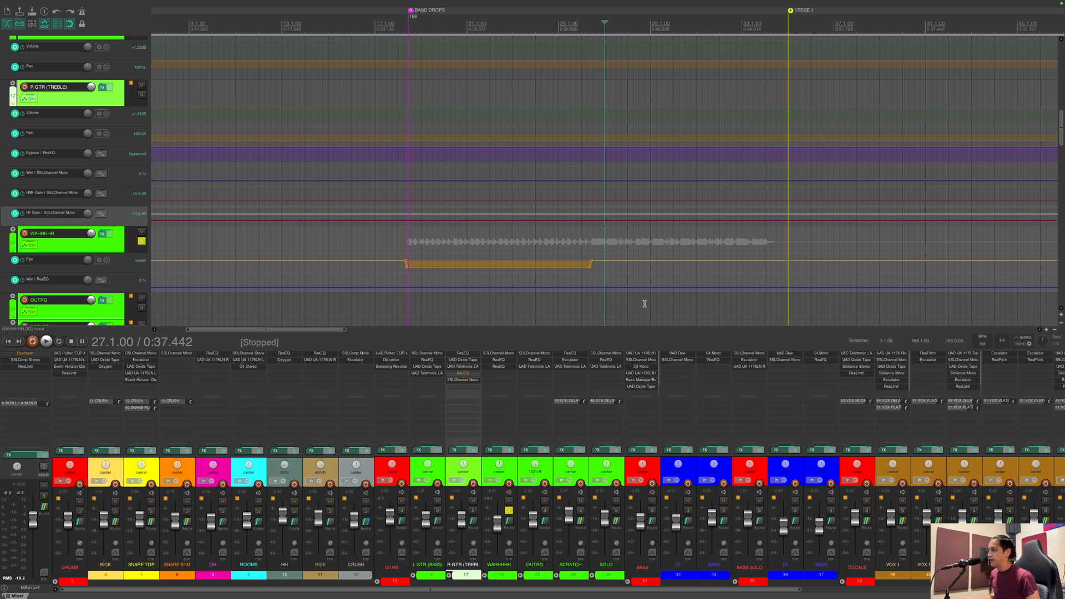
Step: Switch the solo from the WAHHHHH track to OUTRO, play its part from 158.1.00, and stop playback
{"action": "left_click", "coordinate": [544, 511]}
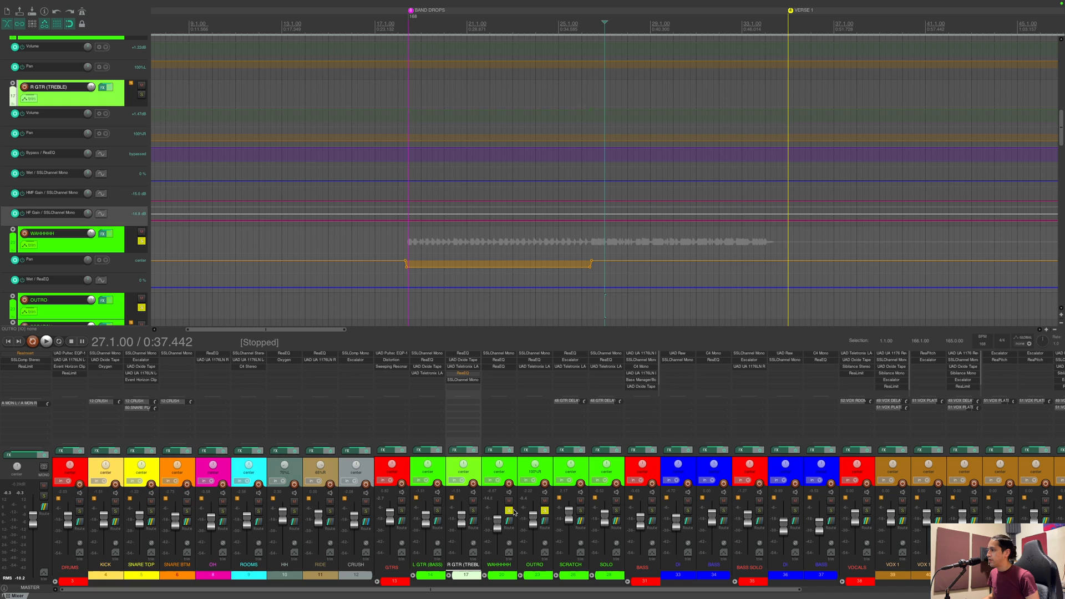
{"action": "left_click", "coordinate": [510, 511]}
{"action": "scroll", "coordinate": [777, 244], "scroll_direction": "down", "scroll_amount": 5}
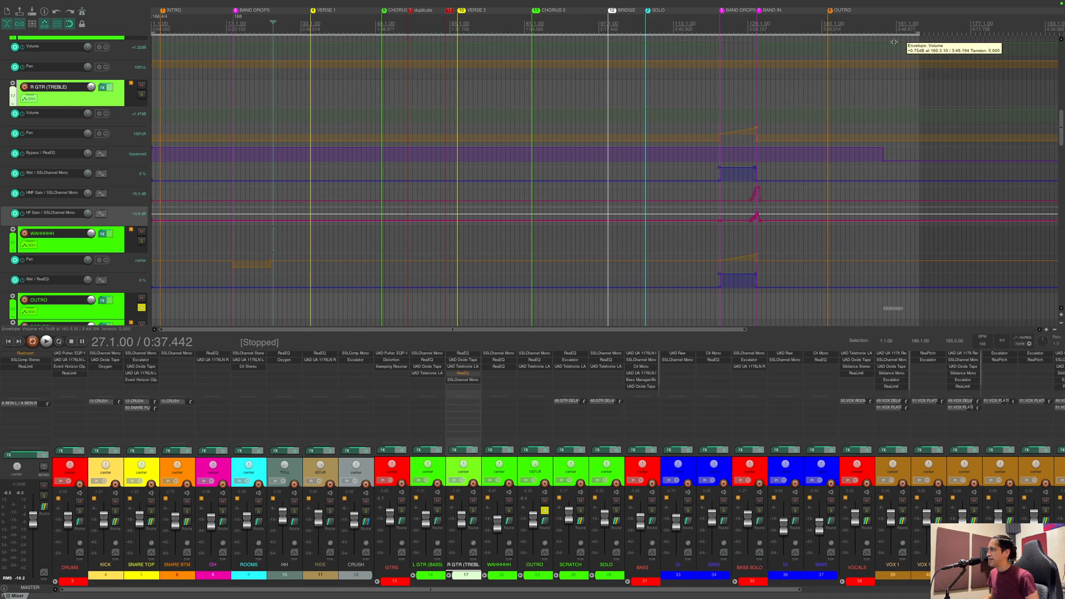
{"action": "left_click", "coordinate": [882, 28]}
{"action": "scroll", "coordinate": [893, 91], "scroll_direction": "up", "scroll_amount": 3}
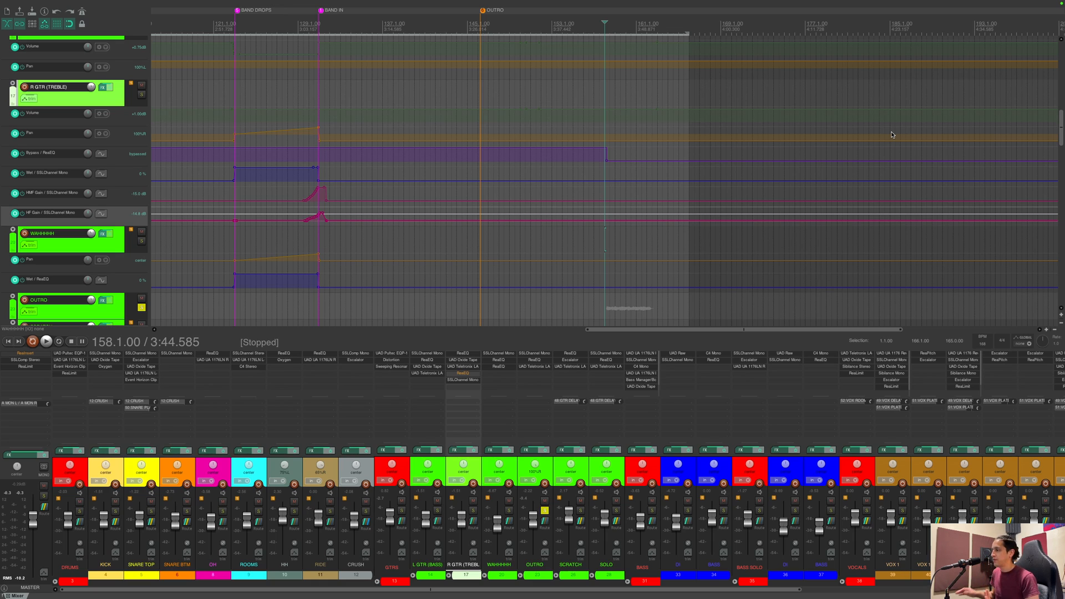
{"action": "key", "text": "space"}
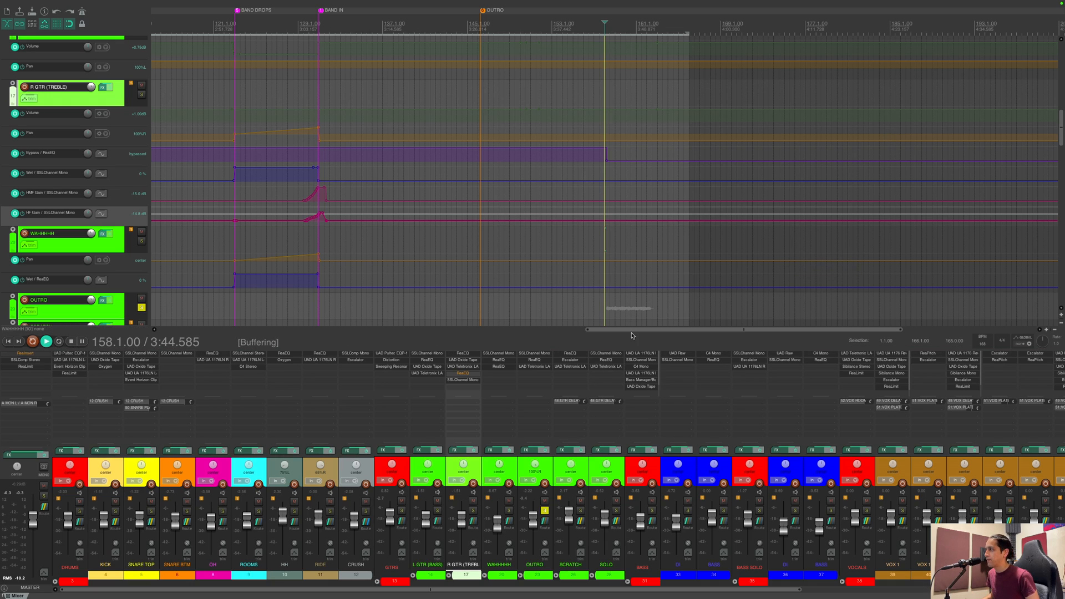
{"action": "left_click", "coordinate": [125, 303]}
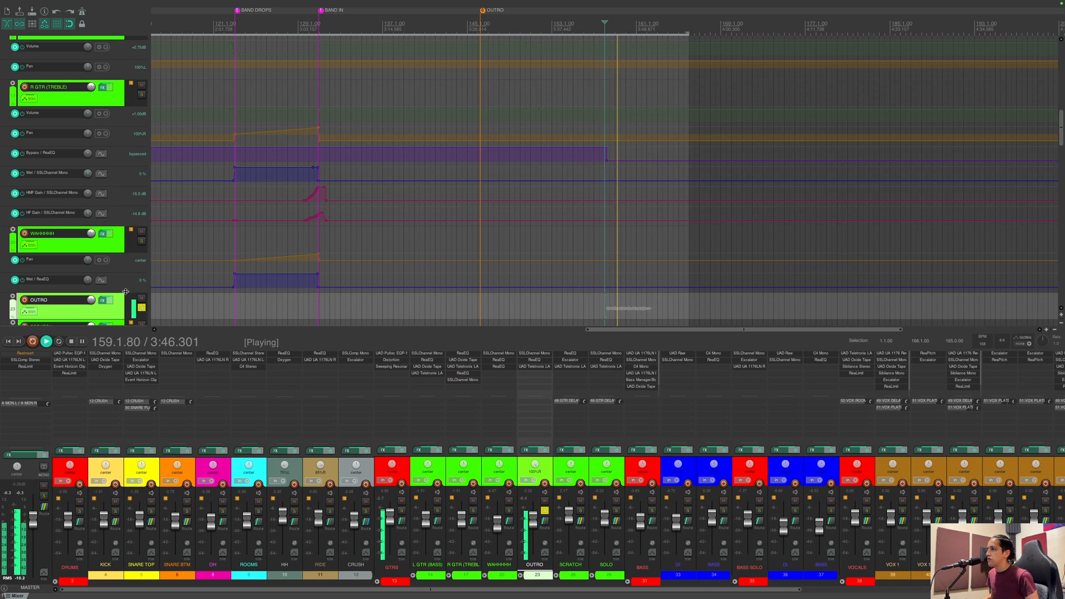
{"action": "scroll", "coordinate": [125, 292], "scroll_direction": "down", "scroll_amount": 3}
{"action": "scroll", "coordinate": [125, 293], "scroll_direction": "down", "scroll_amount": 2}
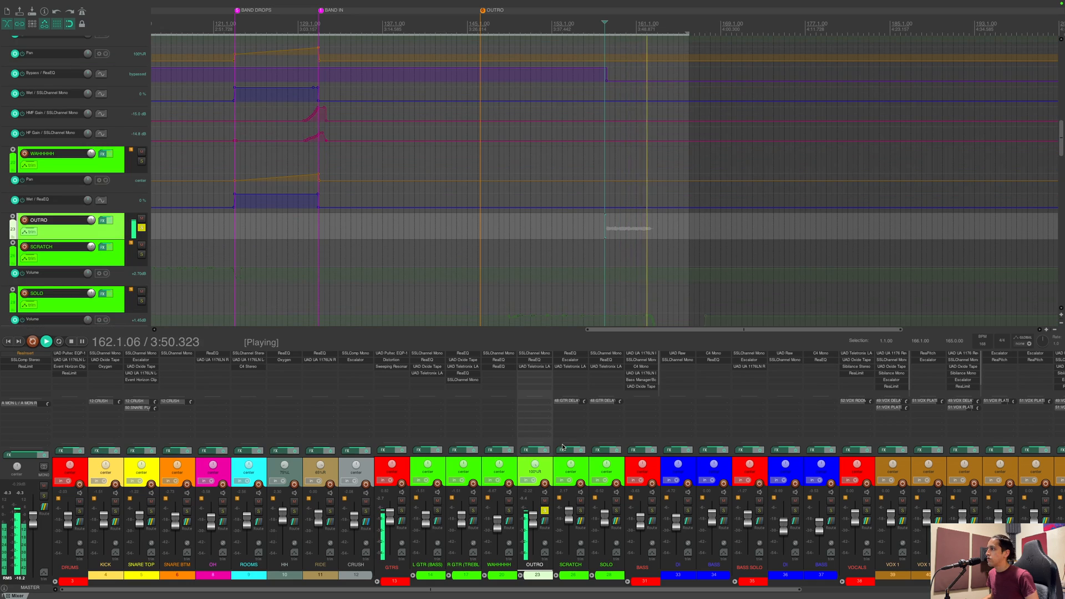
{"action": "key", "text": "space"}
Step: Switch the solo from OUTRO to the SCRATCH track, play its part from 111.1.00 after the SOLO marker, and stop playback
{"action": "left_click", "coordinate": [544, 510]}
{"action": "left_click", "coordinate": [580, 510]}
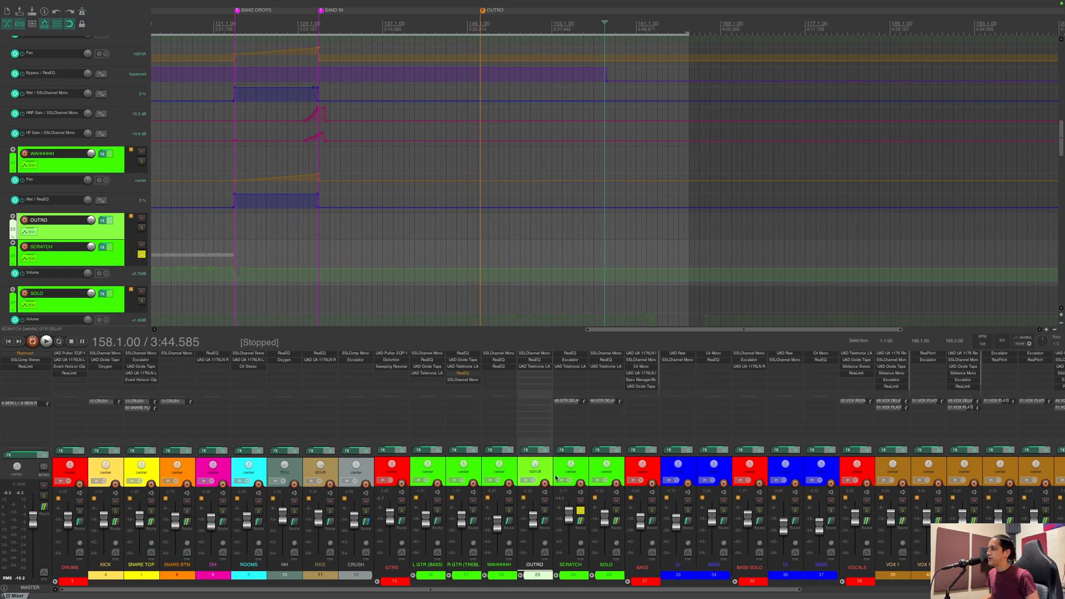
{"action": "left_click", "coordinate": [229, 261]}
{"action": "scroll", "coordinate": [120, 277], "scroll_direction": "down", "scroll_amount": 5}
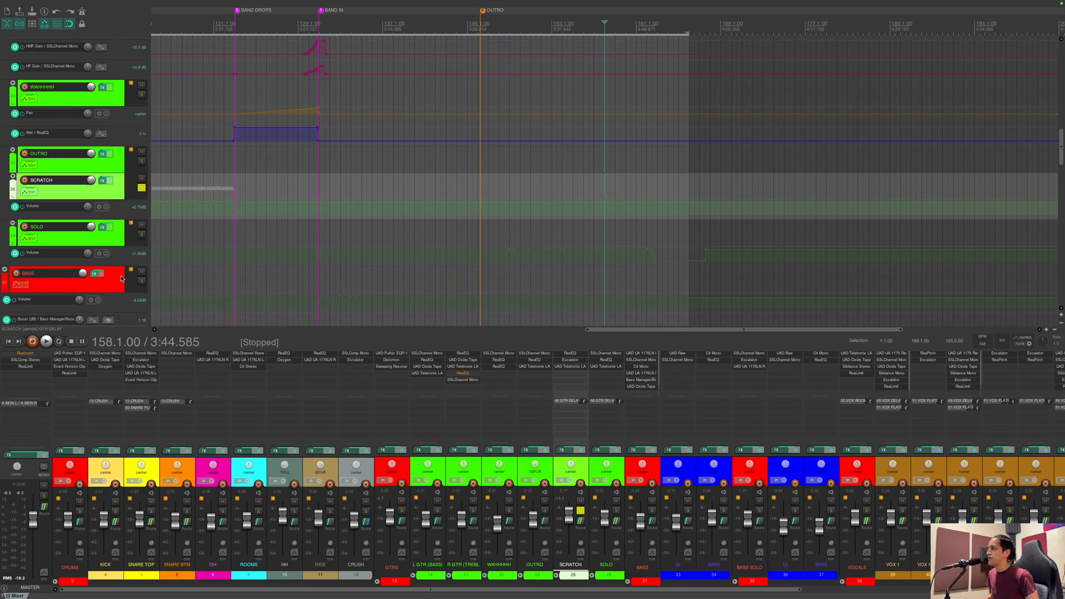
{"action": "scroll", "coordinate": [120, 278], "scroll_direction": "up", "scroll_amount": 2}
{"action": "scroll", "coordinate": [270, 238], "scroll_direction": "down", "scroll_amount": 4}
{"action": "left_click", "coordinate": [370, 203]}
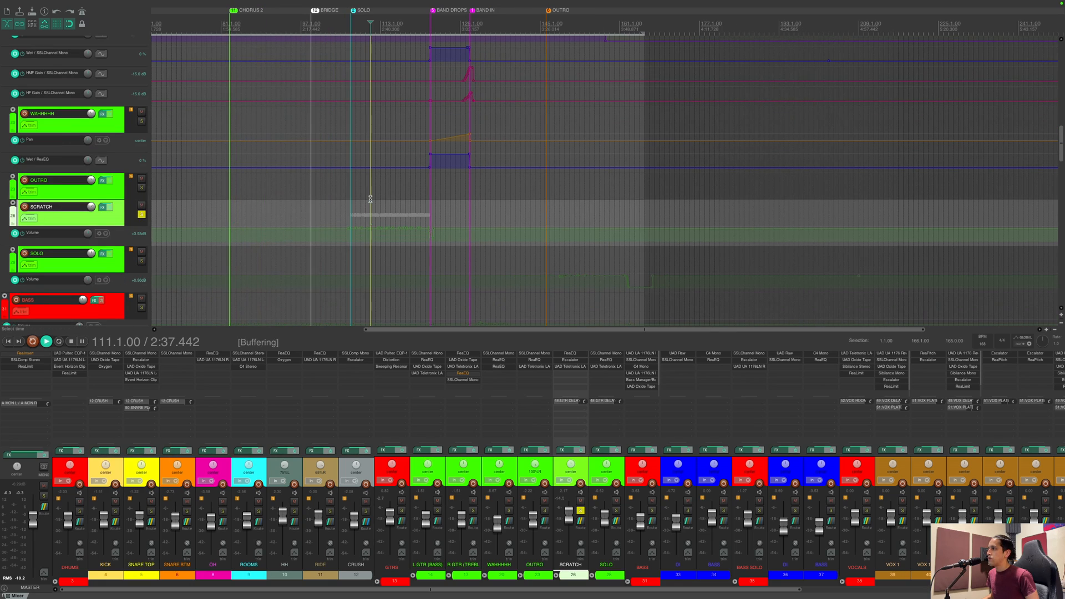
{"action": "key", "text": "space"}
{"action": "scroll", "coordinate": [385, 207], "scroll_direction": "up", "scroll_amount": 4}
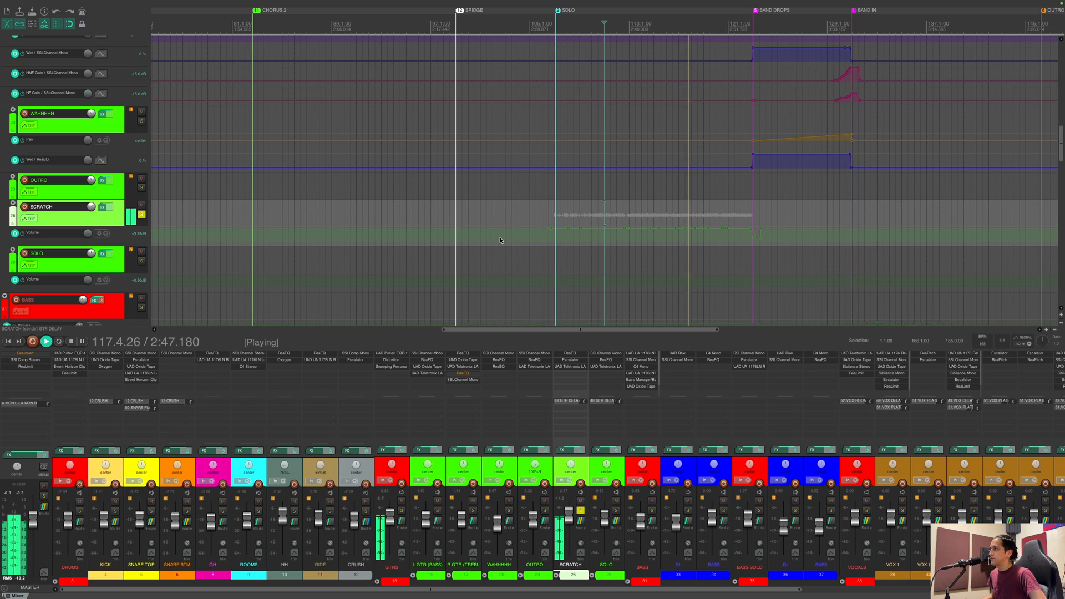
{"action": "key", "text": "space"}
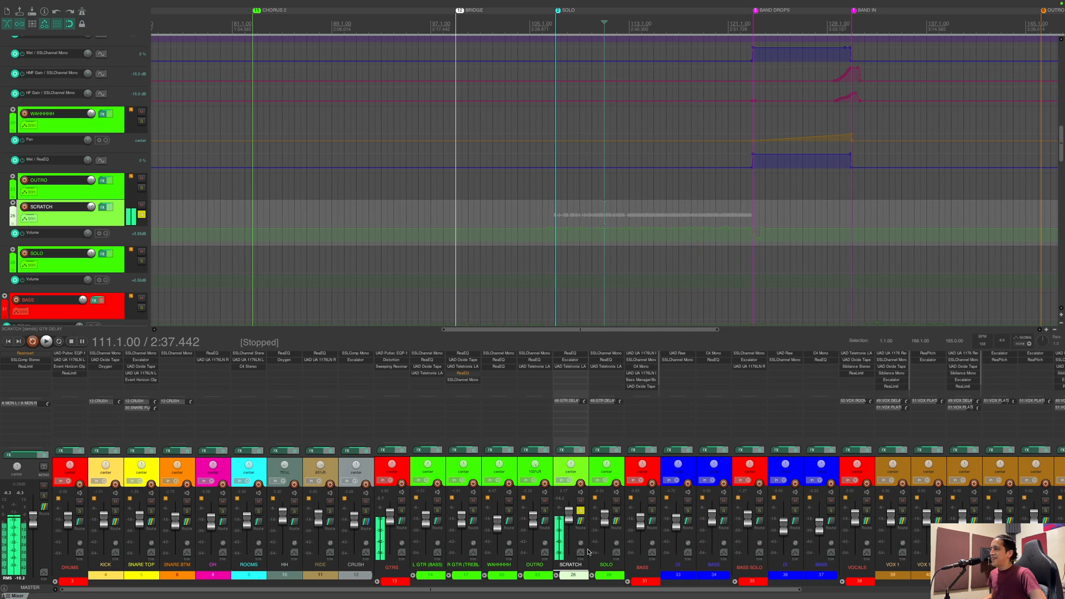
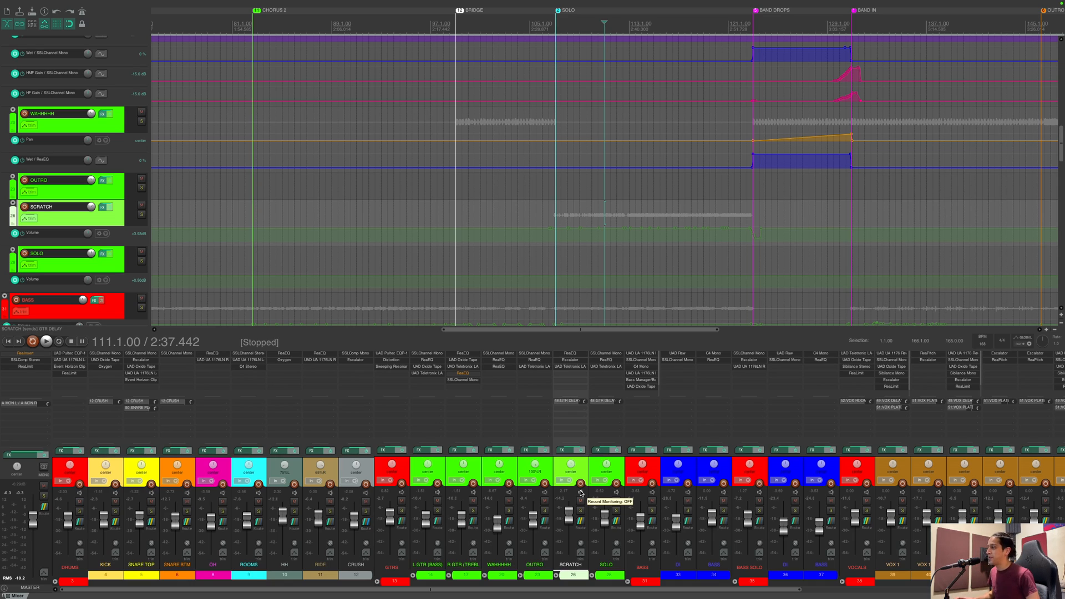
Step: Solo the SOLO guitar track, play its part from 149.1.00 after the OUTRO marker, and stop playback
{"action": "left_click", "coordinate": [615, 510]}
{"action": "left_click", "coordinate": [616, 471]}
{"action": "scroll", "coordinate": [644, 309], "scroll_direction": "down", "scroll_amount": 4}
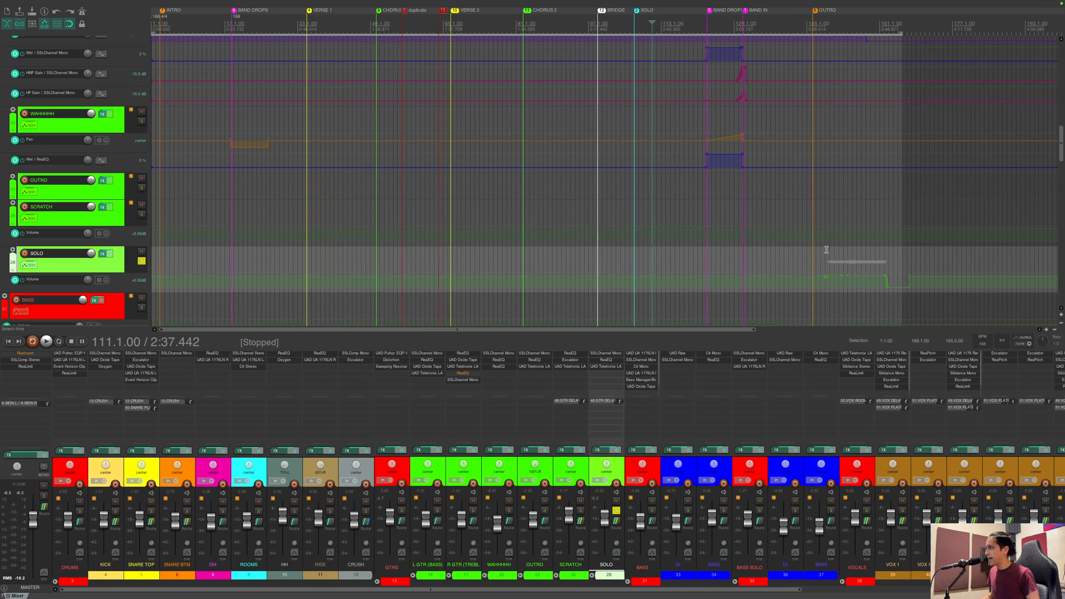
{"action": "scroll", "coordinate": [825, 250], "scroll_direction": "up", "scroll_amount": 3}
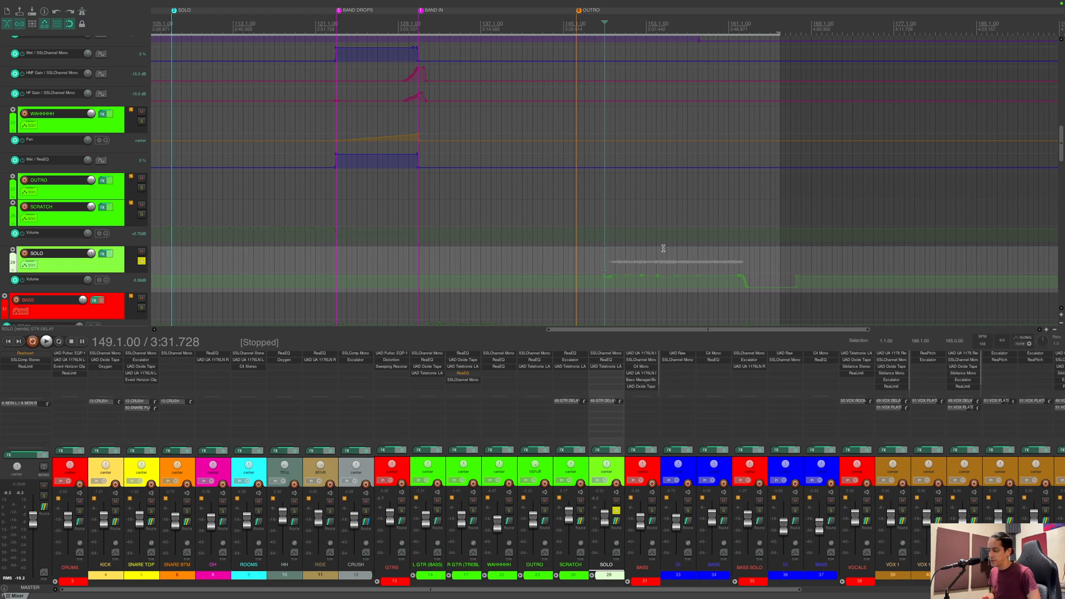
{"action": "key", "text": "space"}
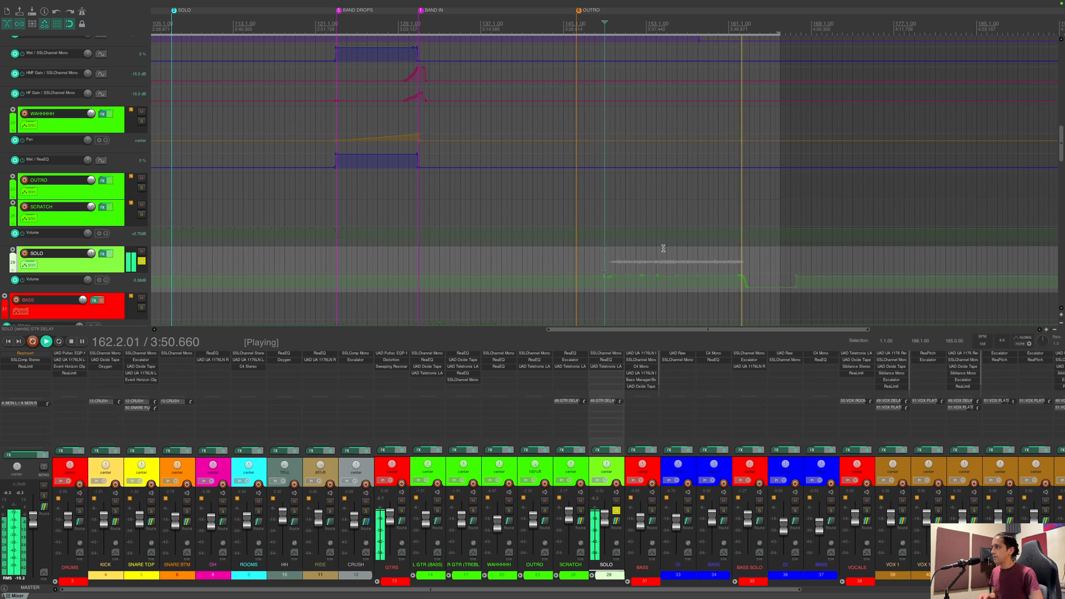
{"action": "key", "text": "space"}
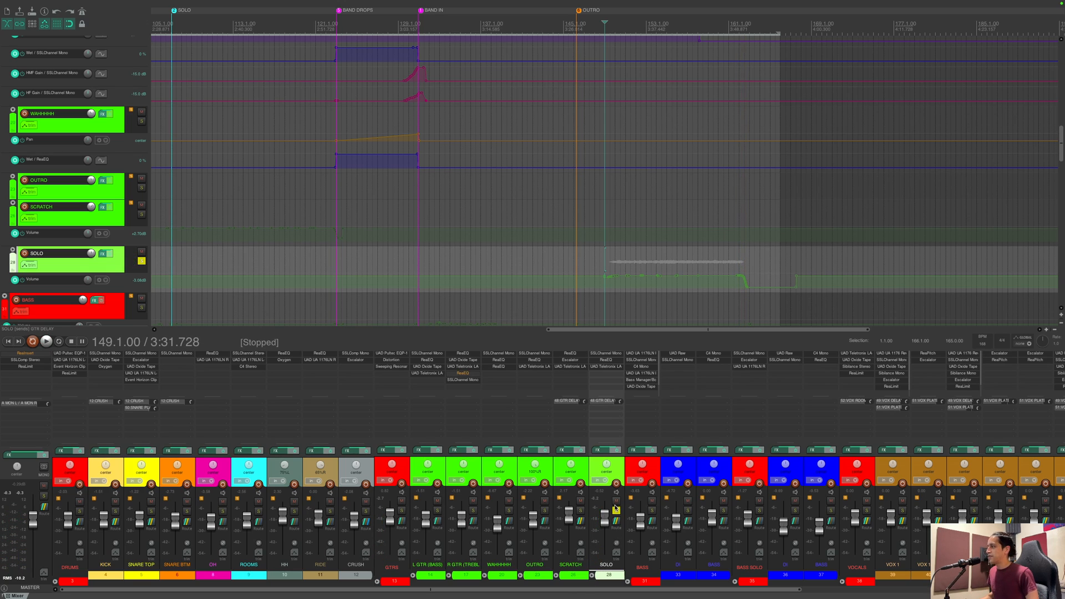
Step: Select the L GTR (BASS) track, review its SSLChannel Mono plugin settings, and close the plugin window
{"action": "left_click", "coordinate": [436, 460]}
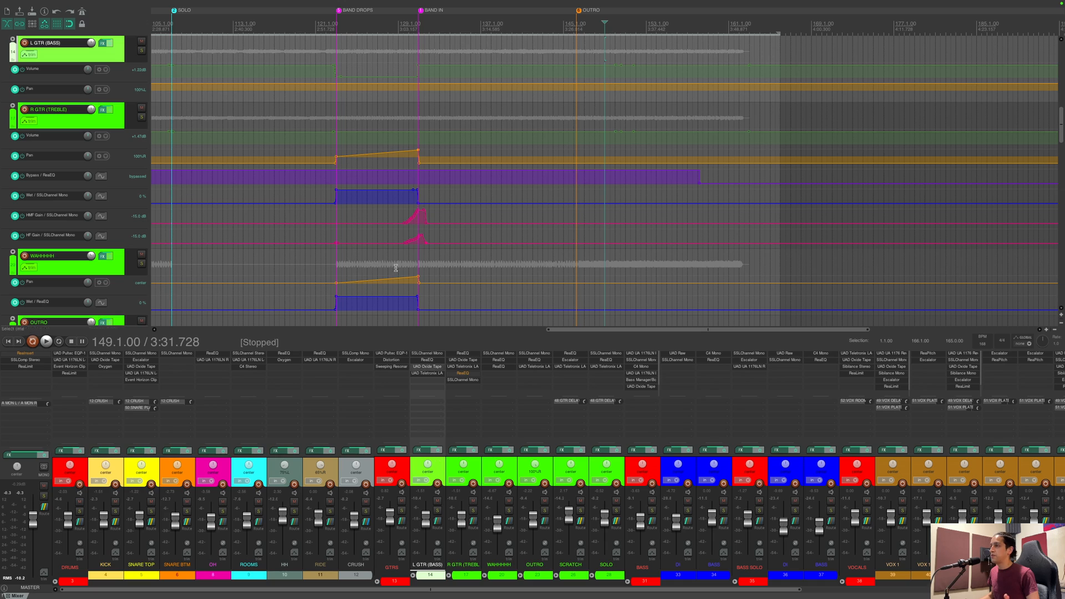
{"action": "scroll", "coordinate": [116, 78], "scroll_direction": "up", "scroll_amount": 2}
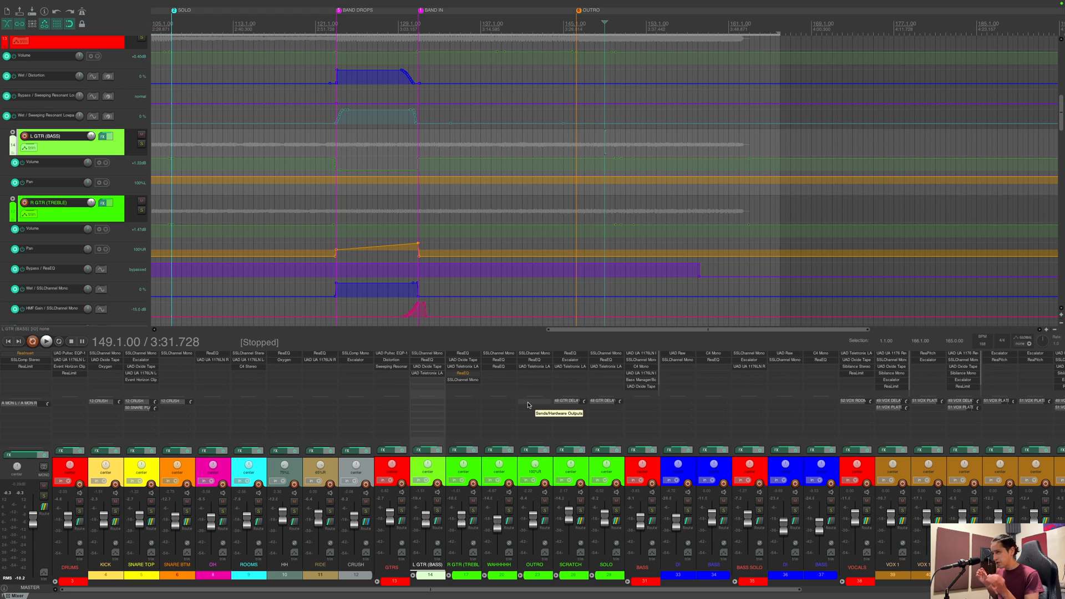
{"action": "scroll", "coordinate": [372, 257], "scroll_direction": "down", "scroll_amount": 3}
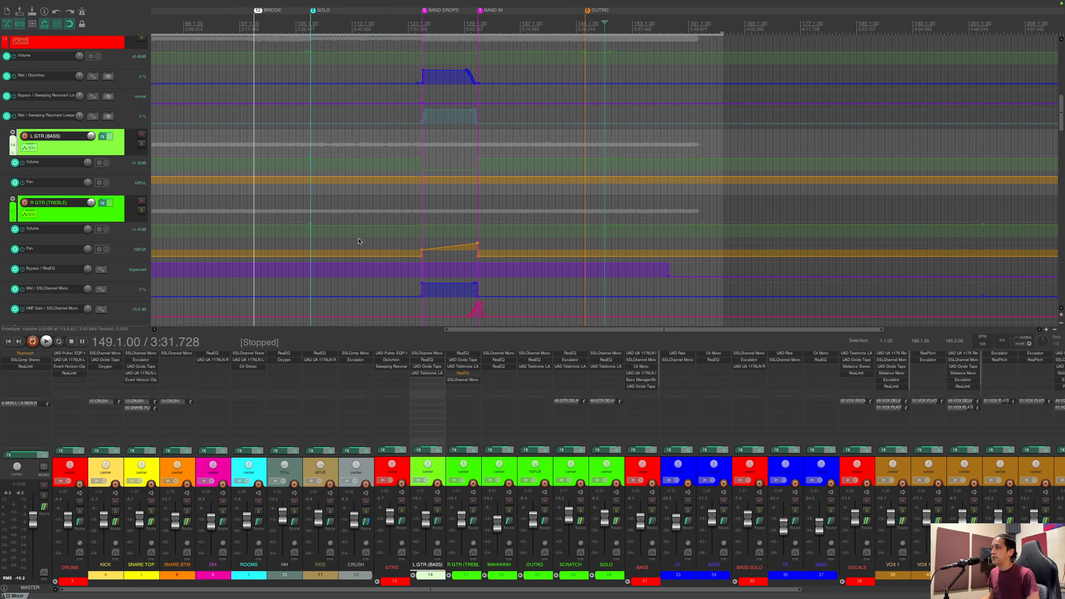
{"action": "left_click", "coordinate": [219, 163]}
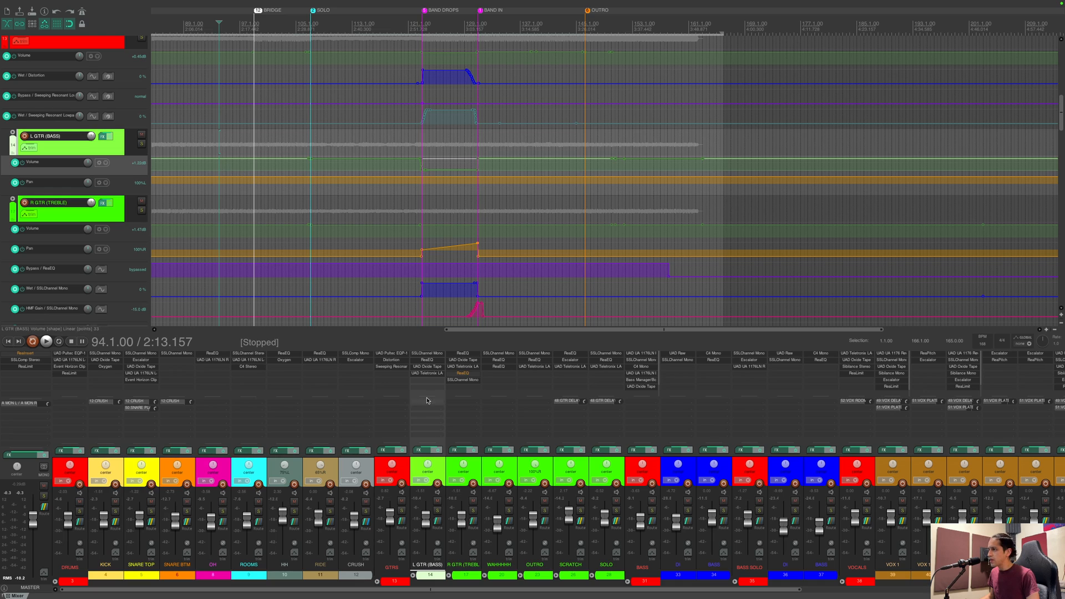
{"action": "left_click", "coordinate": [432, 353]}
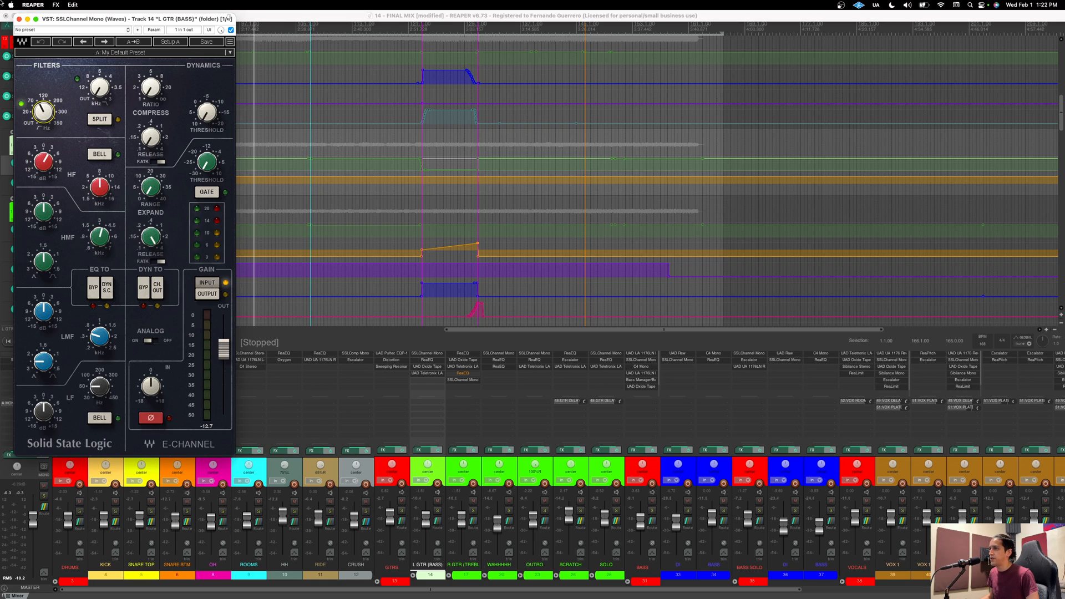
{"action": "left_click", "coordinate": [18, 20]}
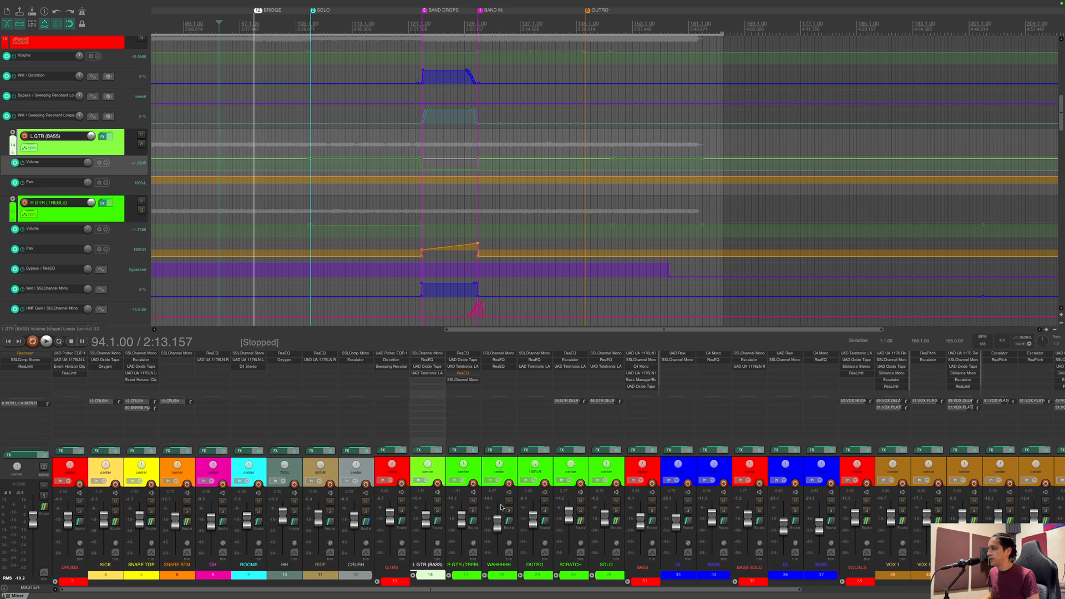
Step: Examine the ReaEQ curve on the L GTR (BASS) track and close the plugin window
{"action": "left_click", "coordinate": [435, 360]}
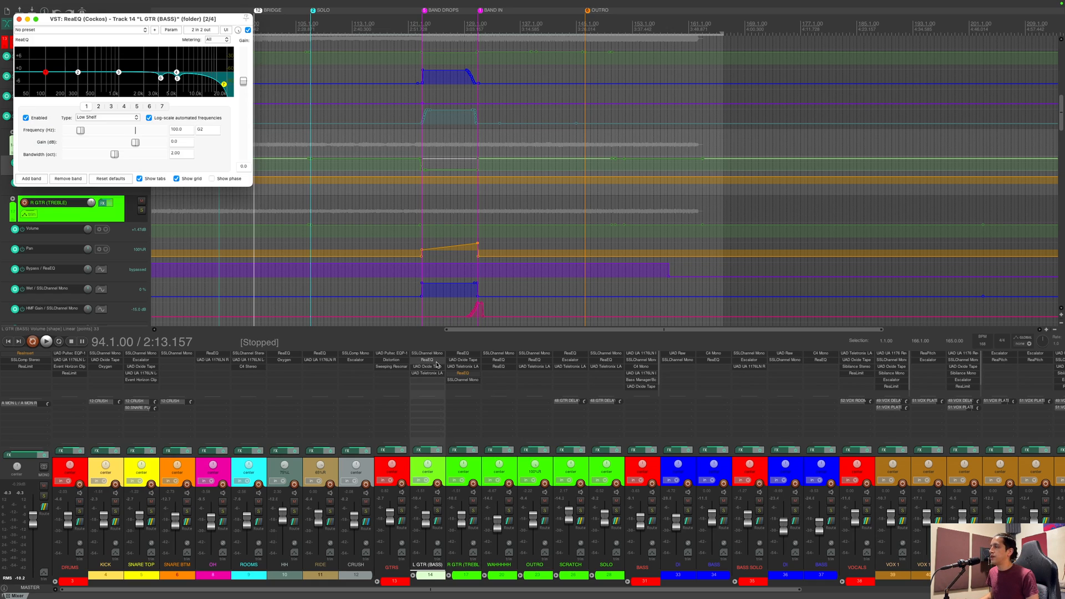
{"action": "left_click_drag", "start_coordinate": [163, 20], "coordinate": [367, 81]}
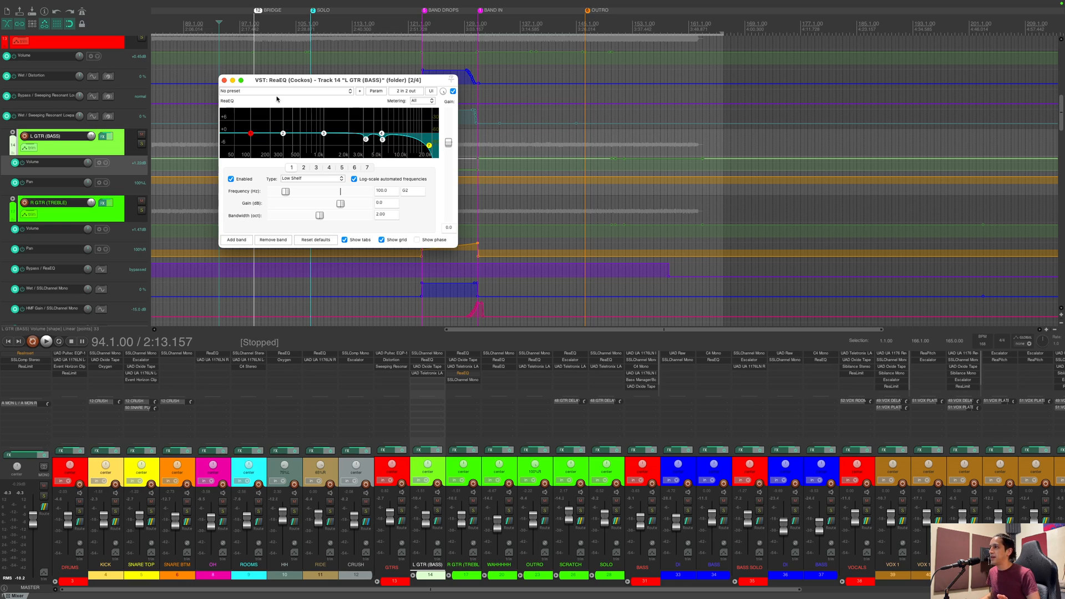
{"action": "left_click", "coordinate": [224, 81]}
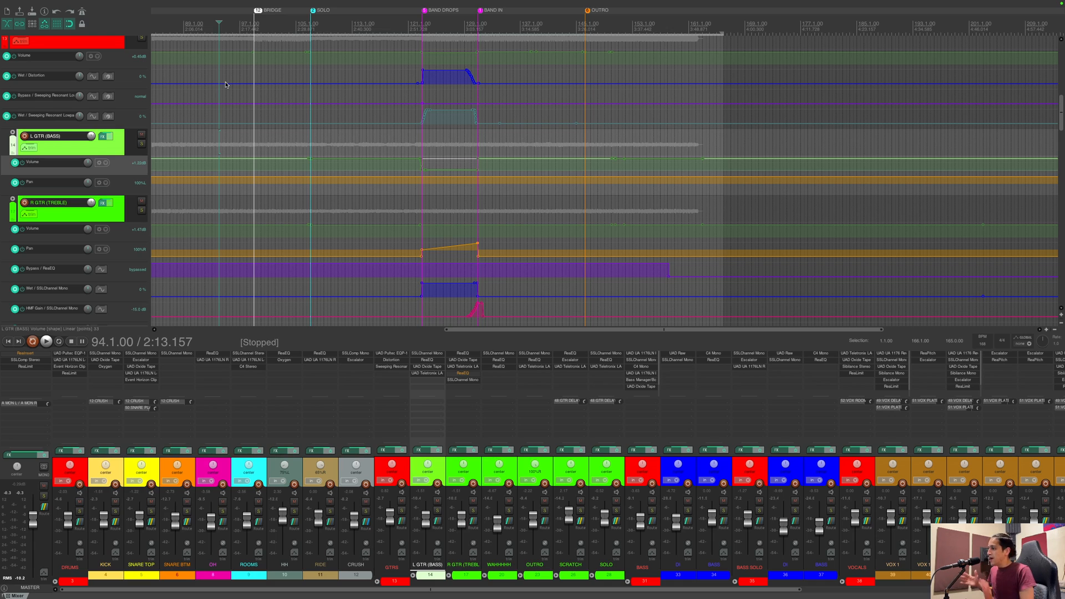
Step: Show L GTR (BASS)'s UAD Oxide Tape plugin and audition that track from 91.3.00 with it and GTRS soloed
{"action": "left_click", "coordinate": [436, 367]}
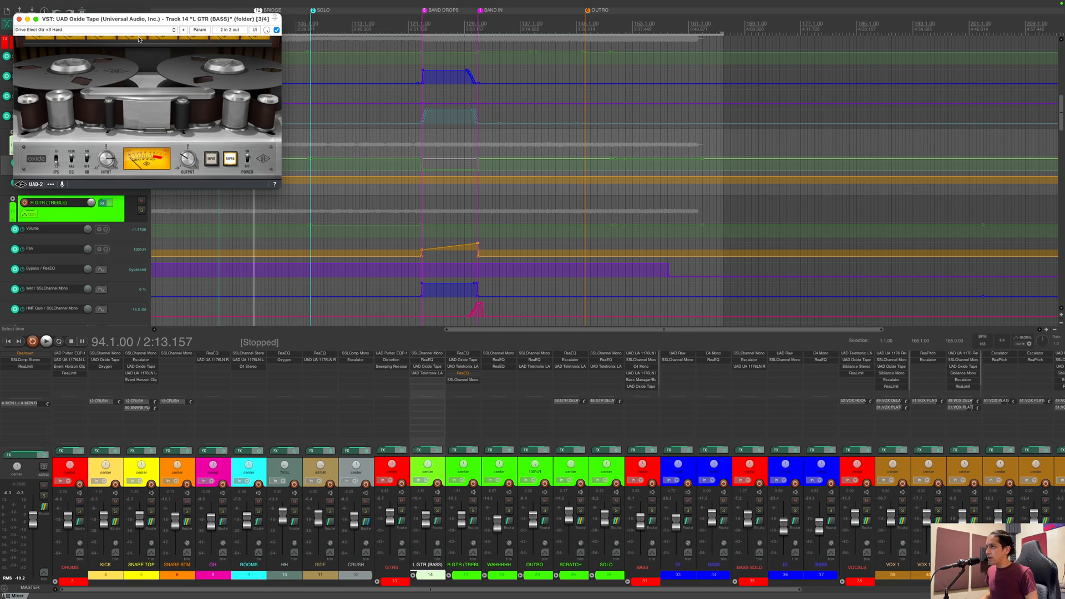
{"action": "left_click_drag", "start_coordinate": [145, 17], "coordinate": [497, 97]}
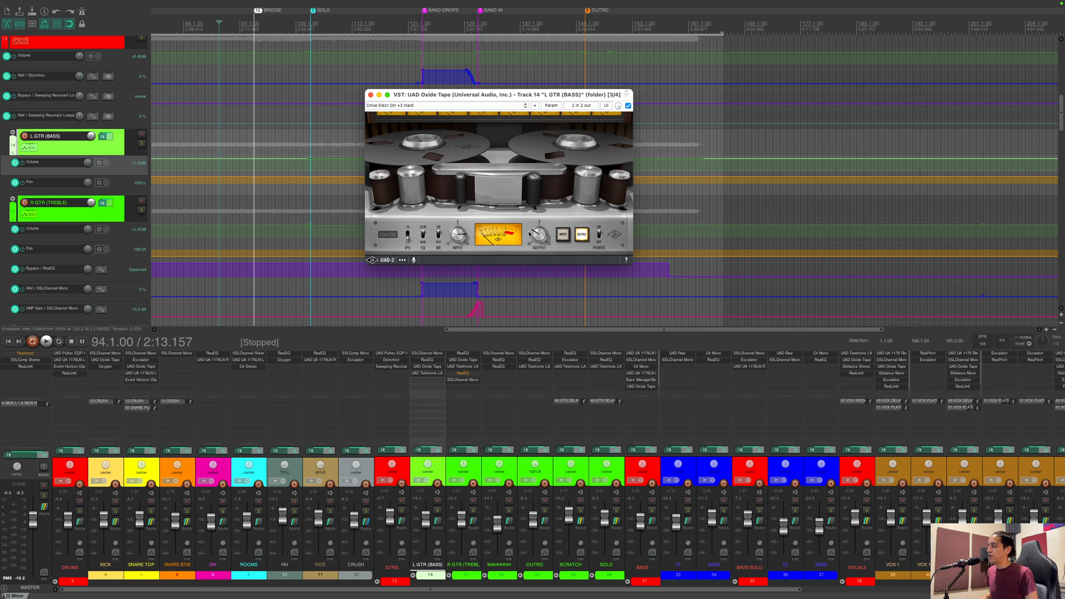
{"action": "left_click", "coordinate": [262, 31]}
{"action": "left_click", "coordinate": [199, 26]}
{"action": "key", "text": "space"}
{"action": "key", "text": "space"}
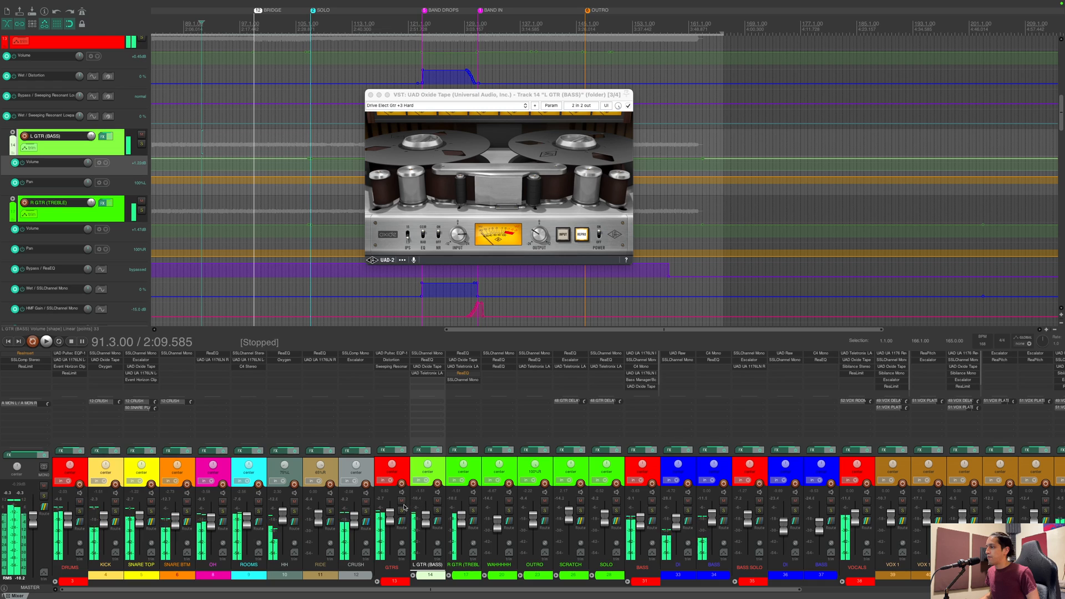
{"action": "key", "text": "space"}
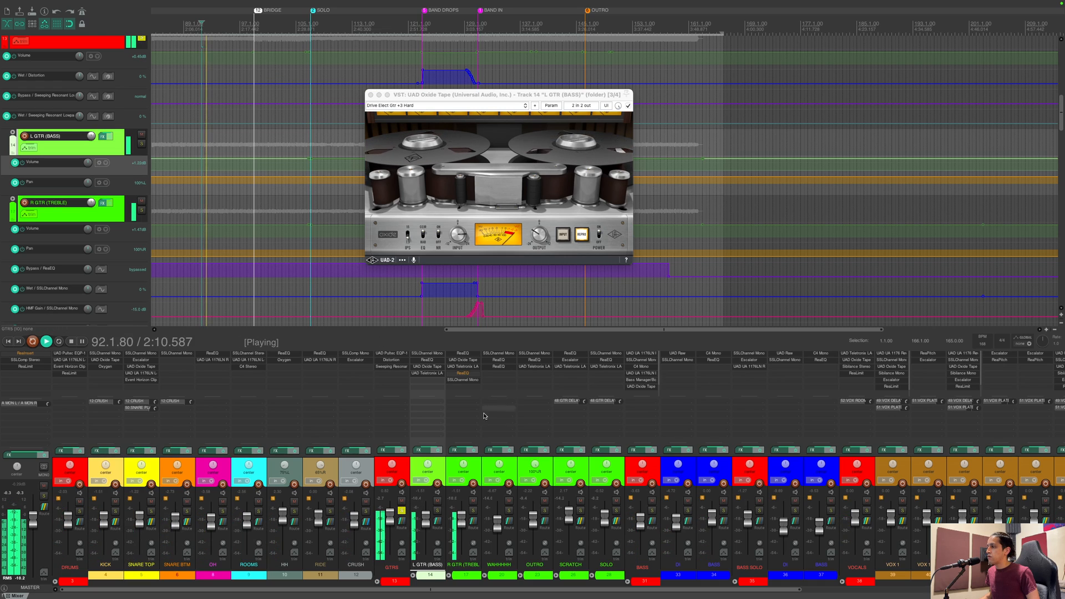
{"action": "left_click", "coordinate": [438, 510]}
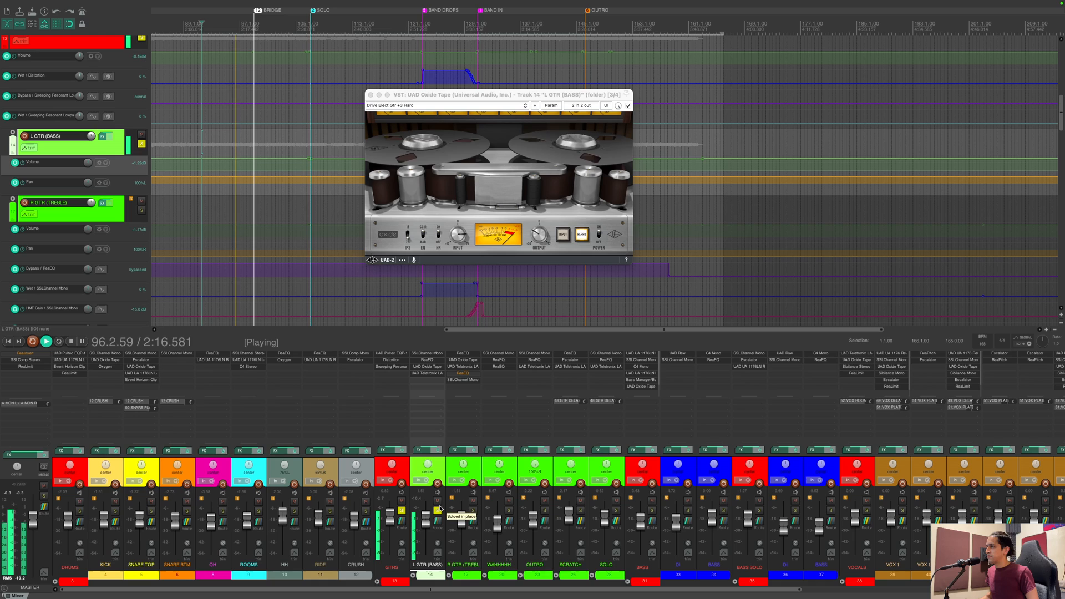
{"action": "key", "text": "space"}
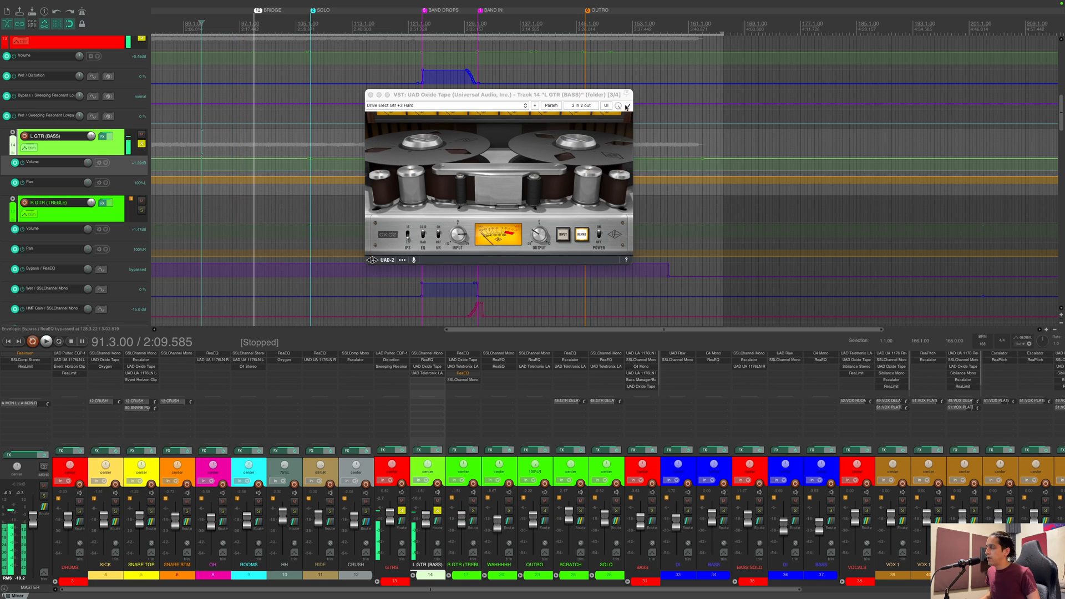
Step: Compare L GTR (BASS) with UAD Oxide Tape bypassed and re-enabled, playing from 91.3.00 each time
{"action": "left_click", "coordinate": [627, 107]}
{"action": "key", "text": "space"}
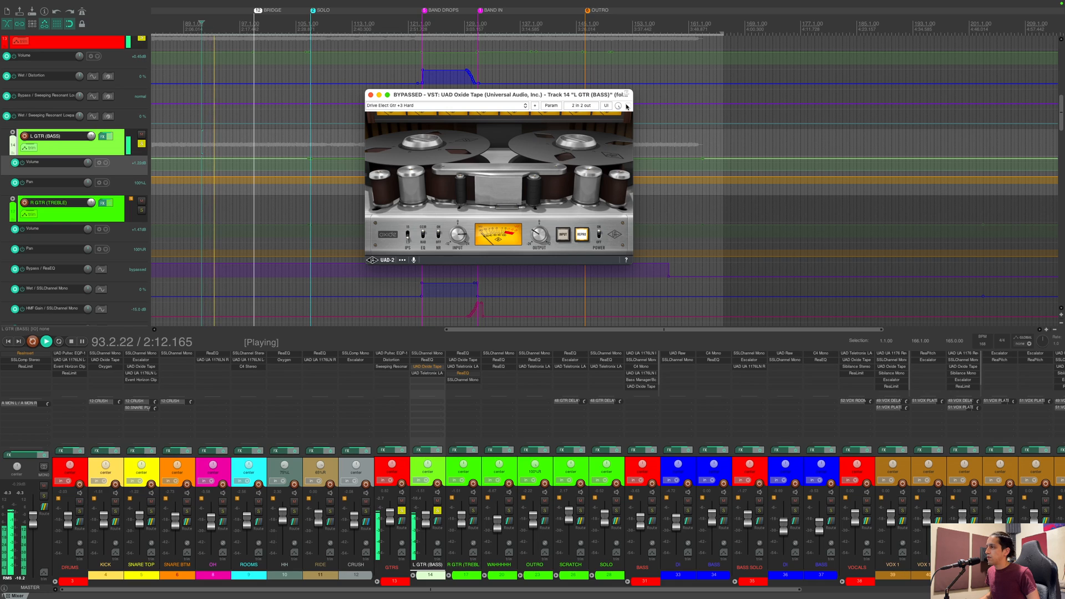
{"action": "key", "text": "space"}
{"action": "left_click", "coordinate": [627, 106]}
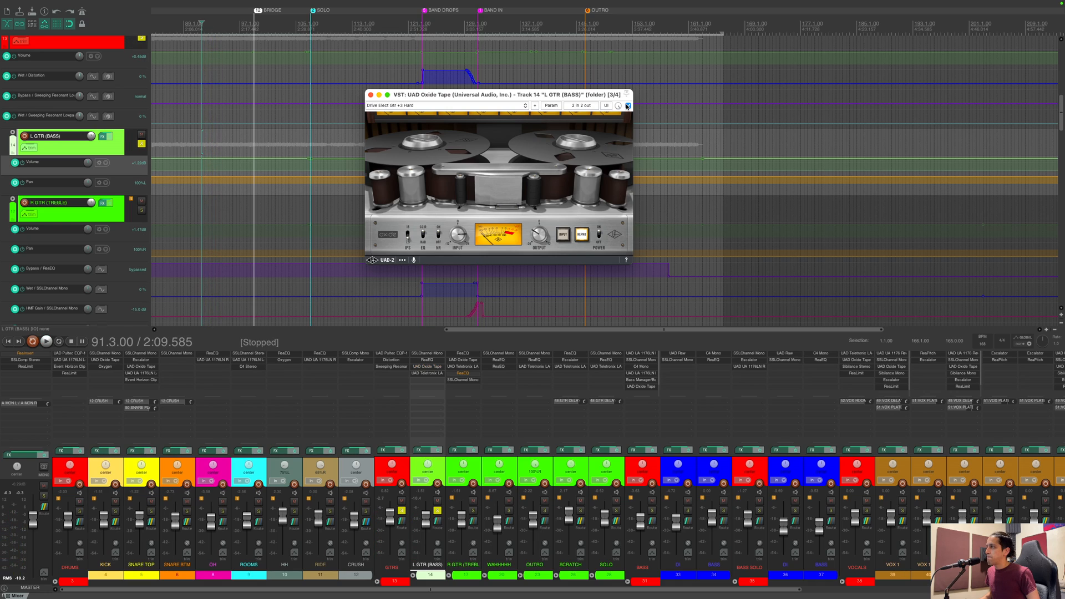
{"action": "key", "text": "space"}
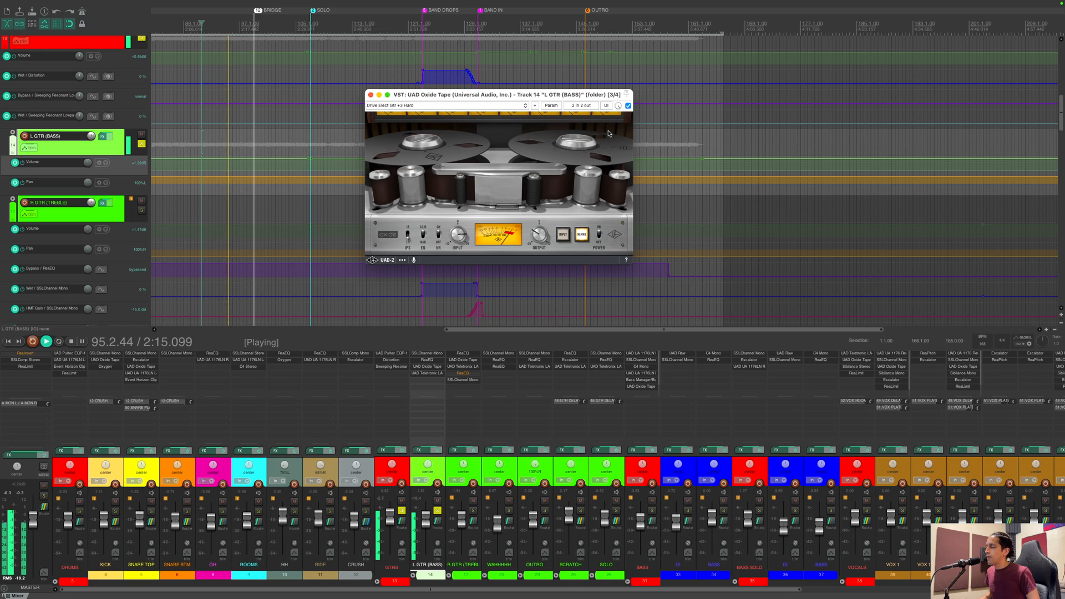
{"action": "key", "text": "space"}
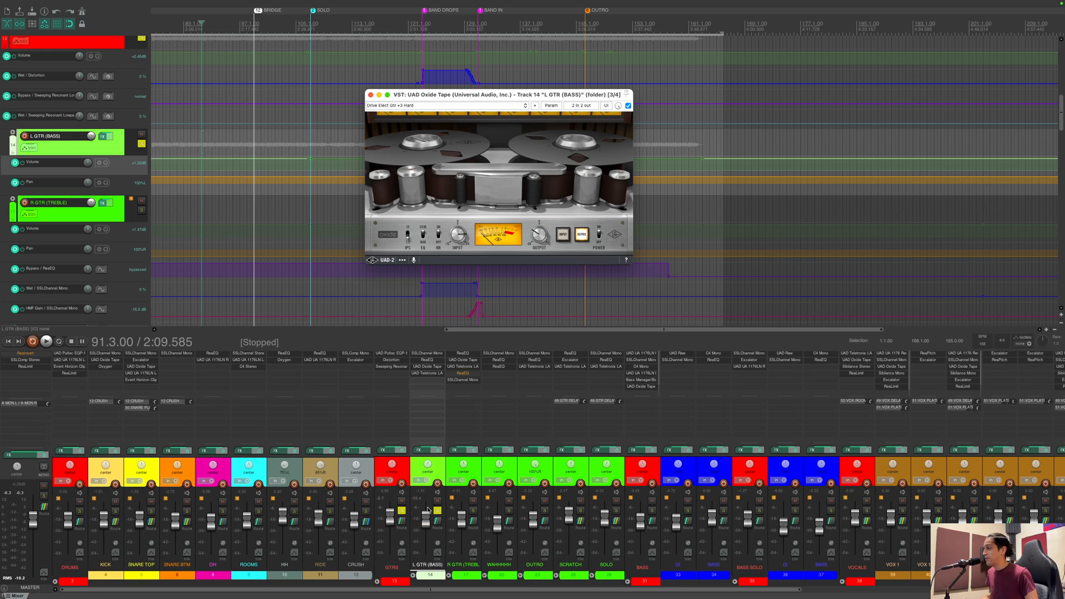
Step: Unsolo GTRS and L GTR (BASS), view the bass guitar's UAD Teletronix LA-3A settings, and close both open plugin windows
{"action": "left_click", "coordinate": [402, 511]}
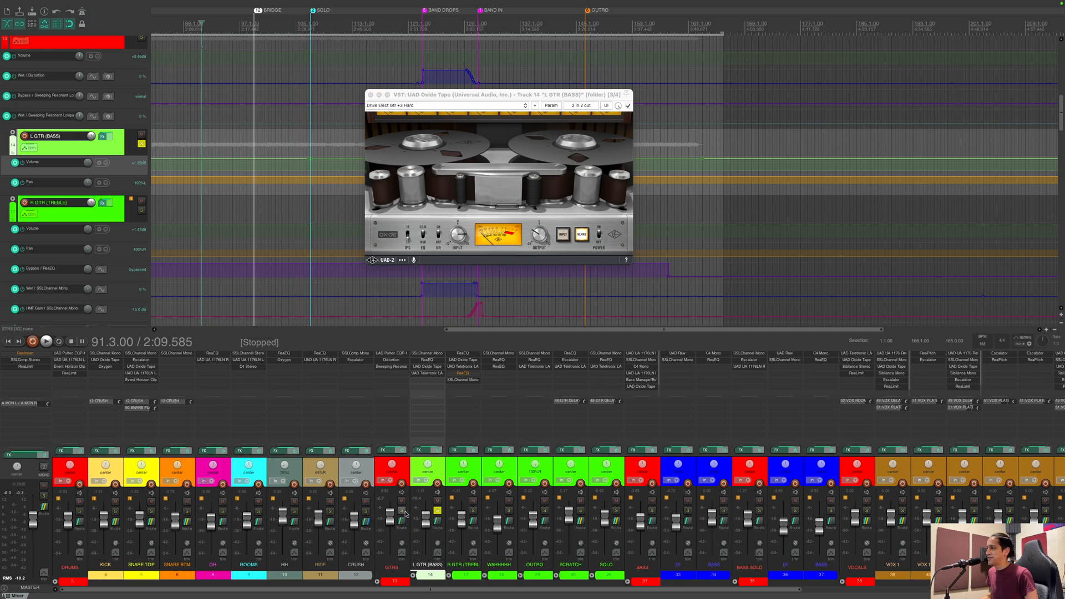
{"action": "left_click", "coordinate": [439, 511]}
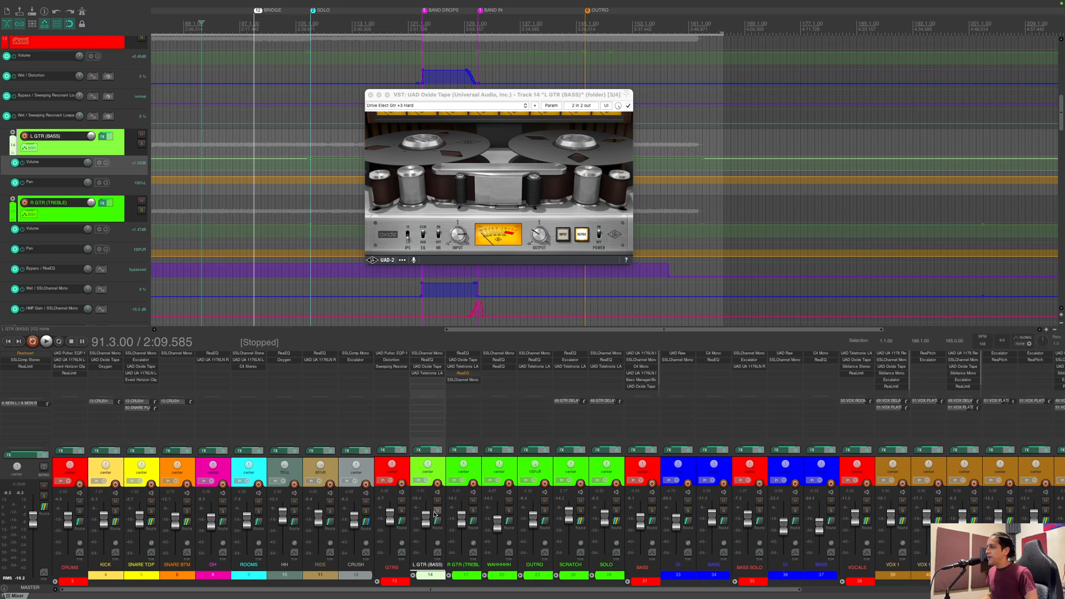
{"action": "left_click", "coordinate": [433, 375]}
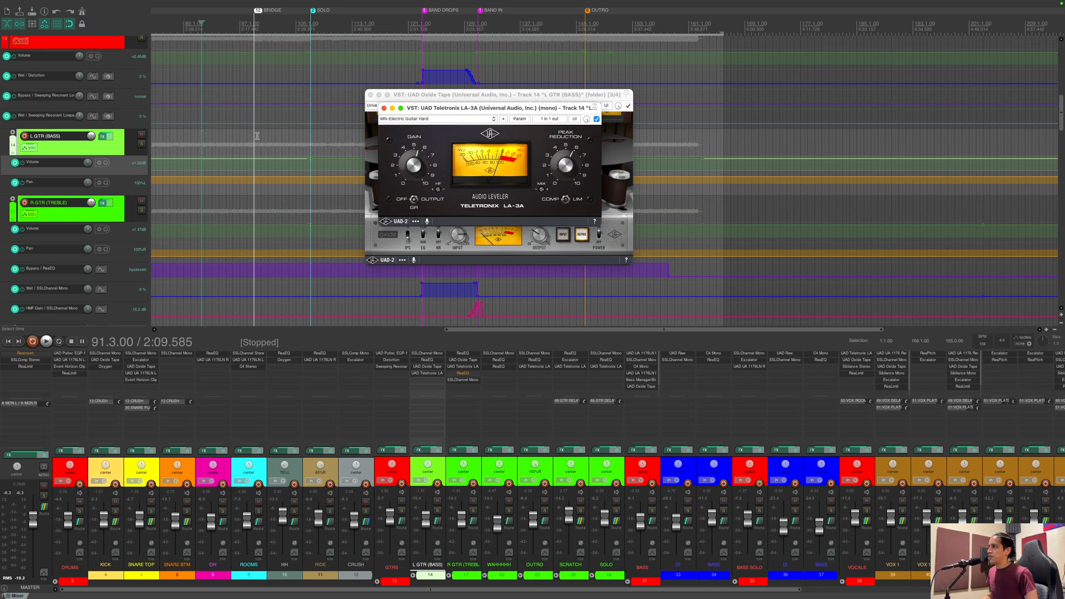
{"action": "left_click", "coordinate": [384, 108]}
{"action": "left_click", "coordinate": [371, 96]}
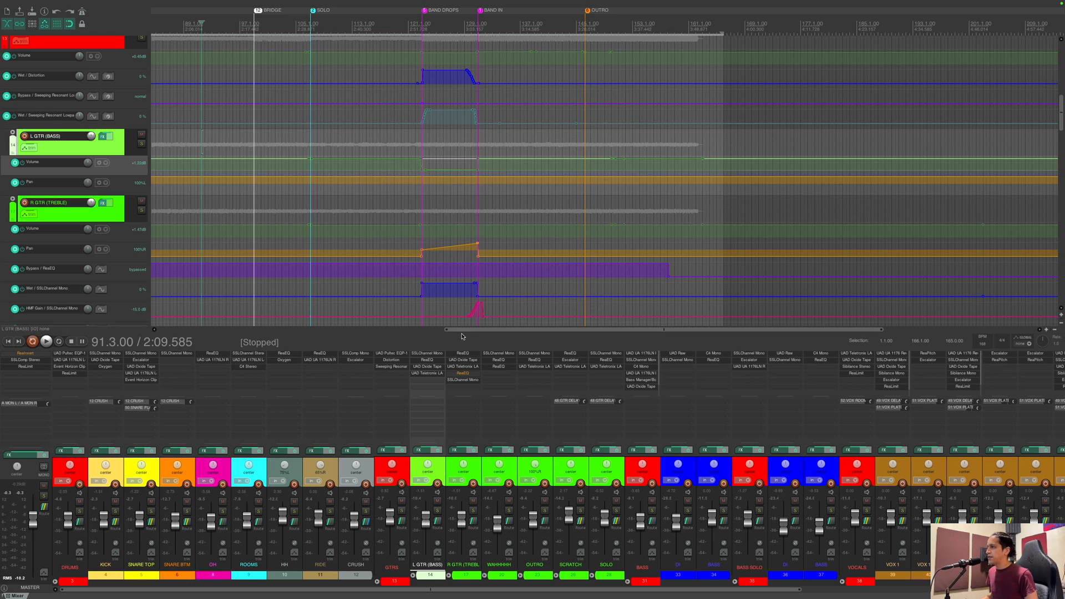
Step: Examine the band cuts and low-pass in the first ReaEQ on R GTR (TREBLE), and close the plugin window
{"action": "left_click", "coordinate": [462, 354]}
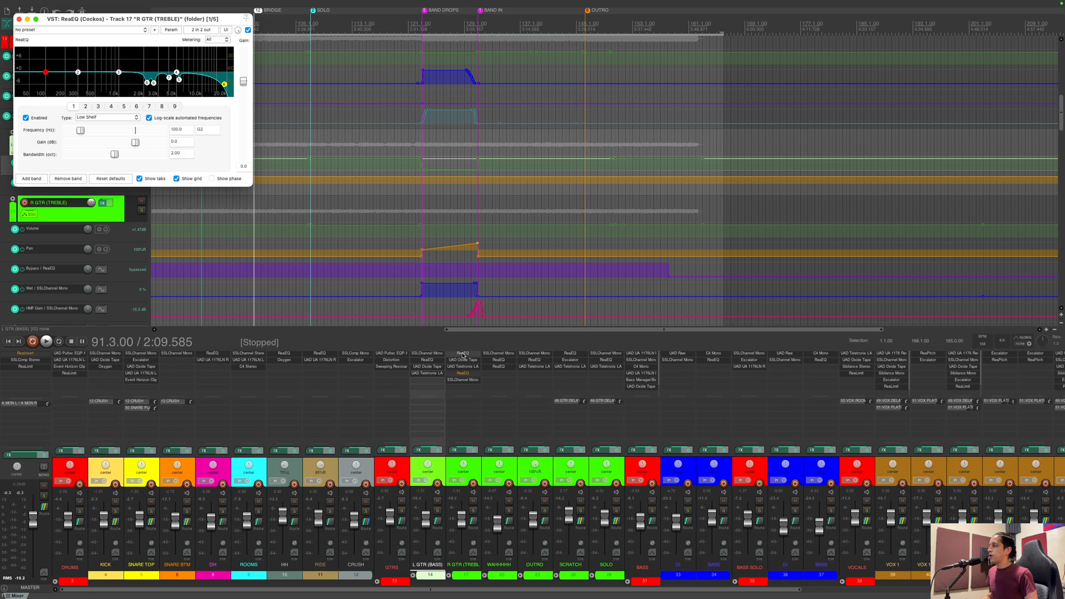
{"action": "left_click_drag", "start_coordinate": [168, 19], "coordinate": [471, 80]}
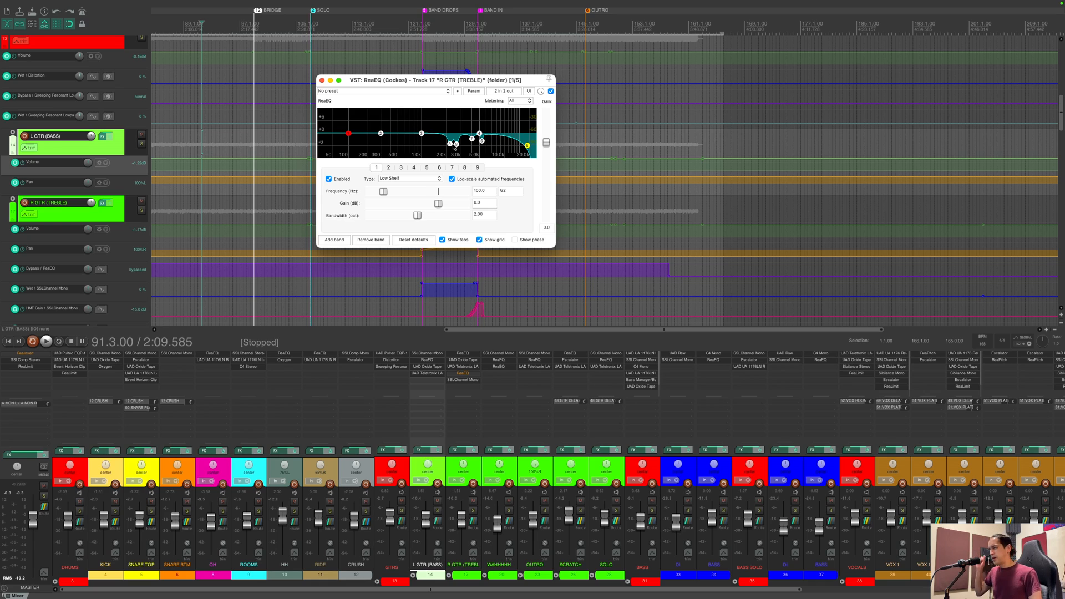
{"action": "mouse_move", "coordinate": [451, 143]}
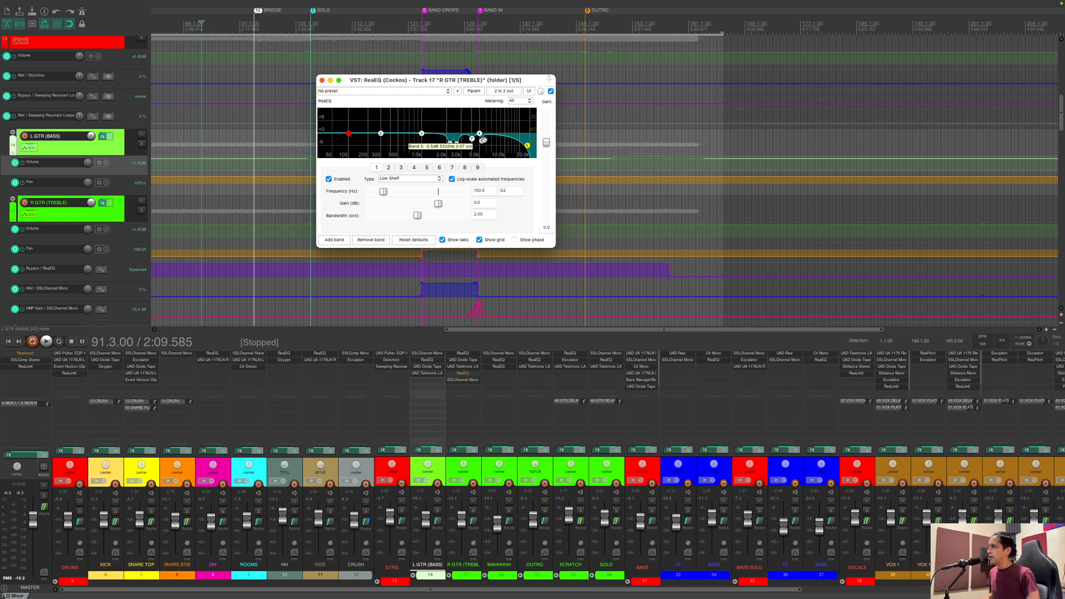
{"action": "mouse_move", "coordinate": [527, 144]}
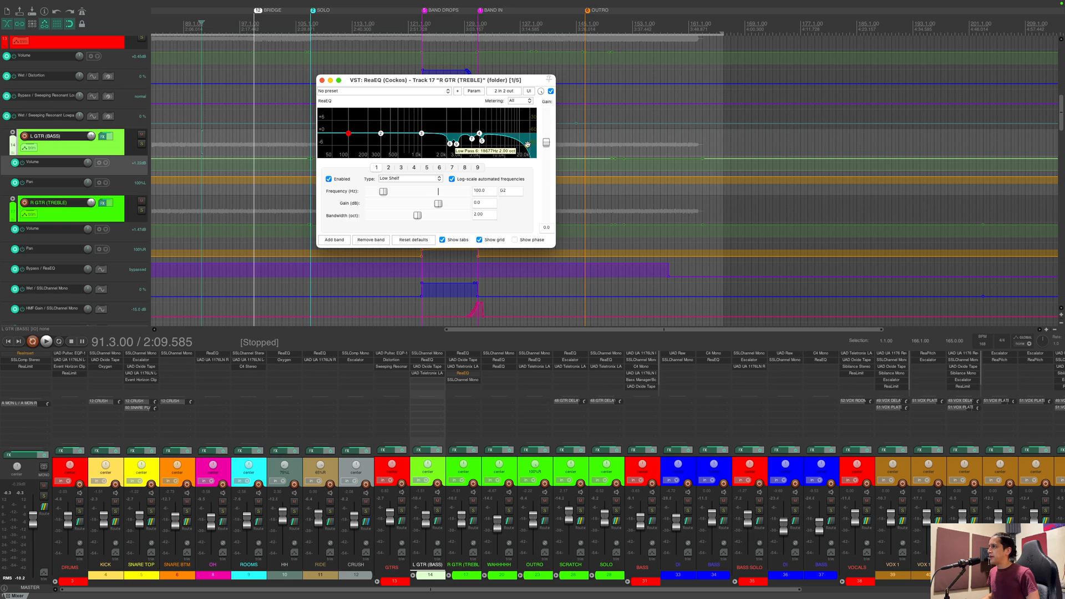
{"action": "left_click", "coordinate": [321, 81]}
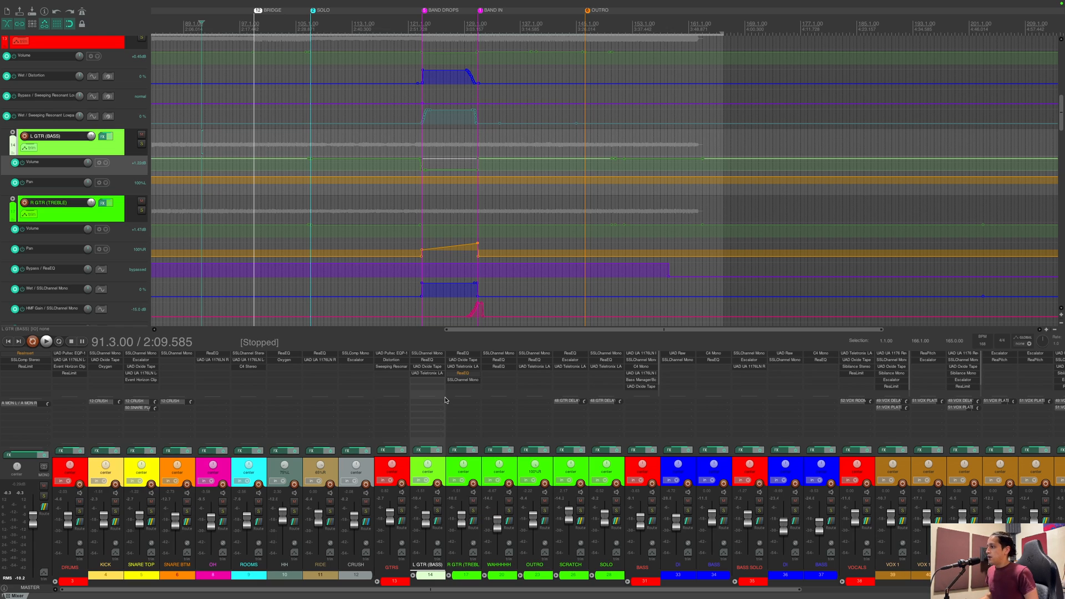
Step: Review the UAD Oxide Tape and UAD Teletronix LA-3A settings on R GTR (TREBLE), closing each plugin window
{"action": "left_click", "coordinate": [463, 360]}
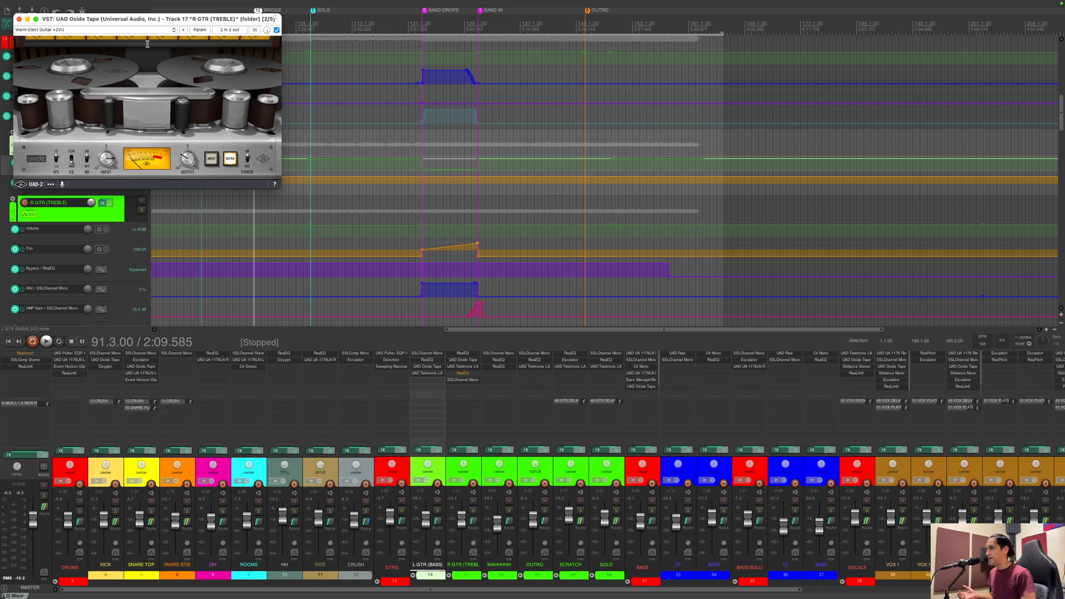
{"action": "left_click", "coordinate": [19, 20]}
{"action": "left_click", "coordinate": [462, 367]}
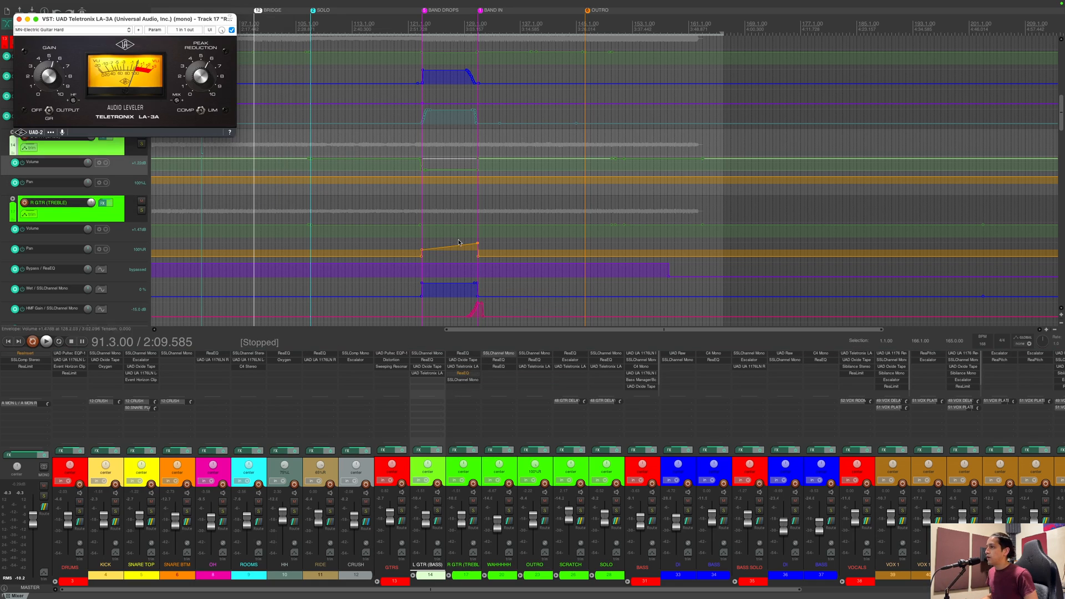
{"action": "left_click_drag", "start_coordinate": [111, 19], "coordinate": [576, 131]}
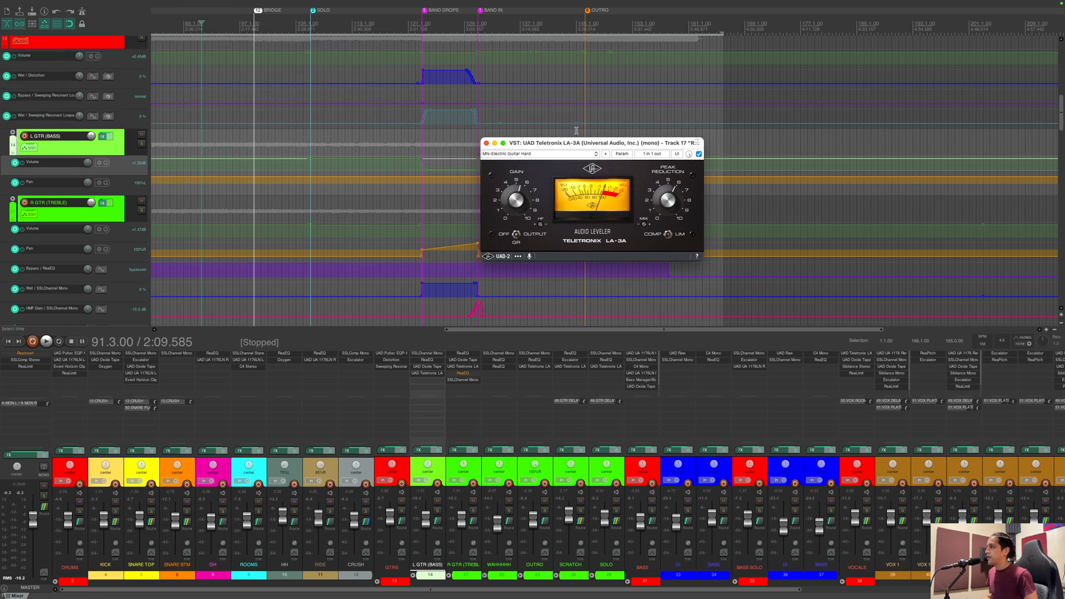
{"action": "left_click", "coordinate": [486, 143]}
Step: Solo R GTR (TREBLE) and audition it from the BAND DROPS section at 123.1.00
{"action": "left_click", "coordinate": [472, 510]}
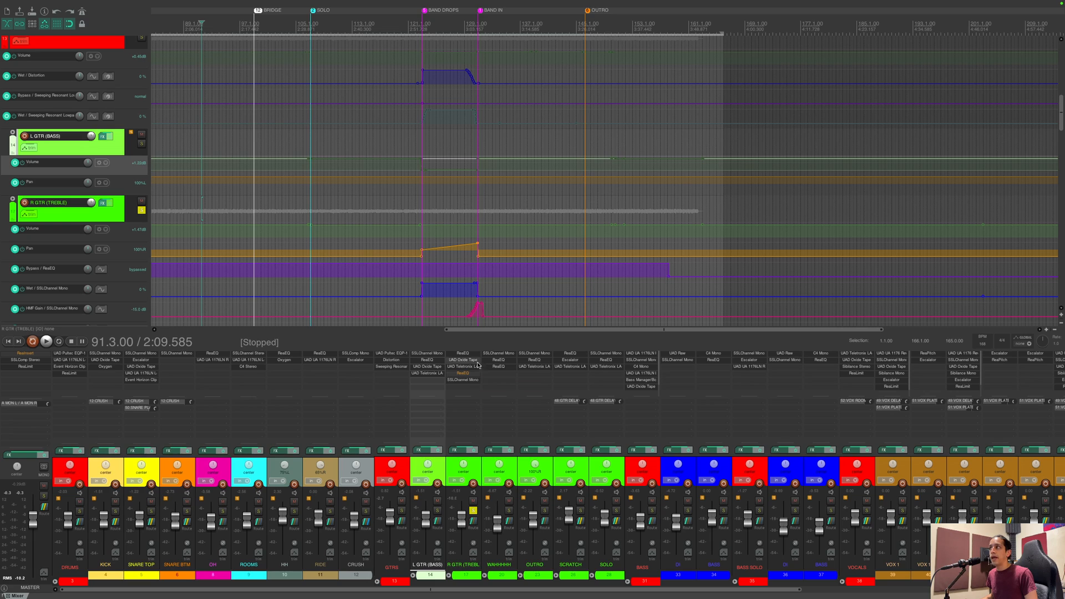
{"action": "left_click", "coordinate": [431, 21]}
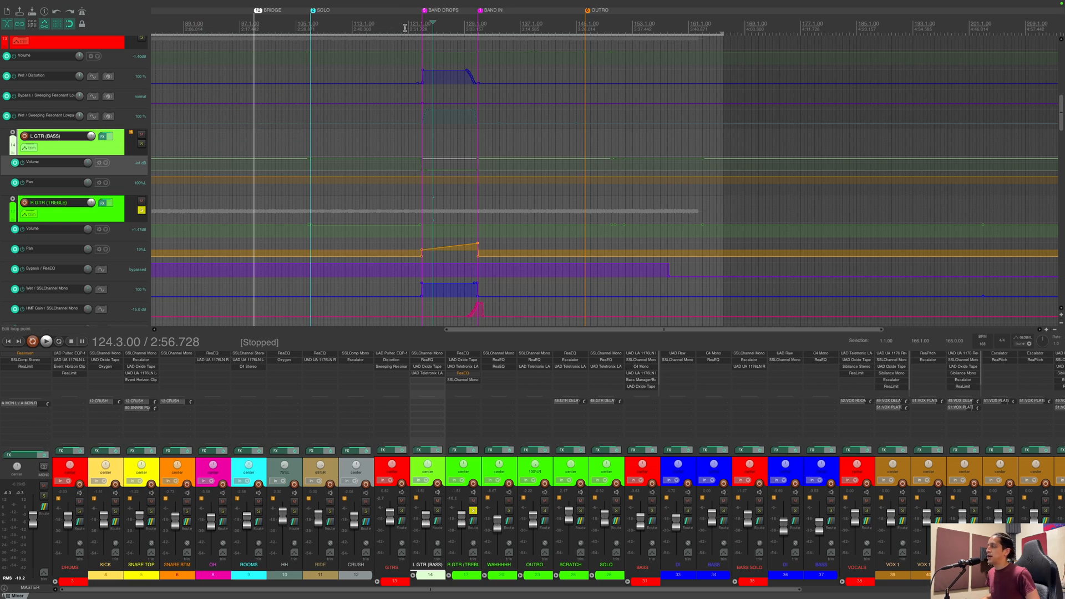
{"action": "left_click", "coordinate": [420, 24]}
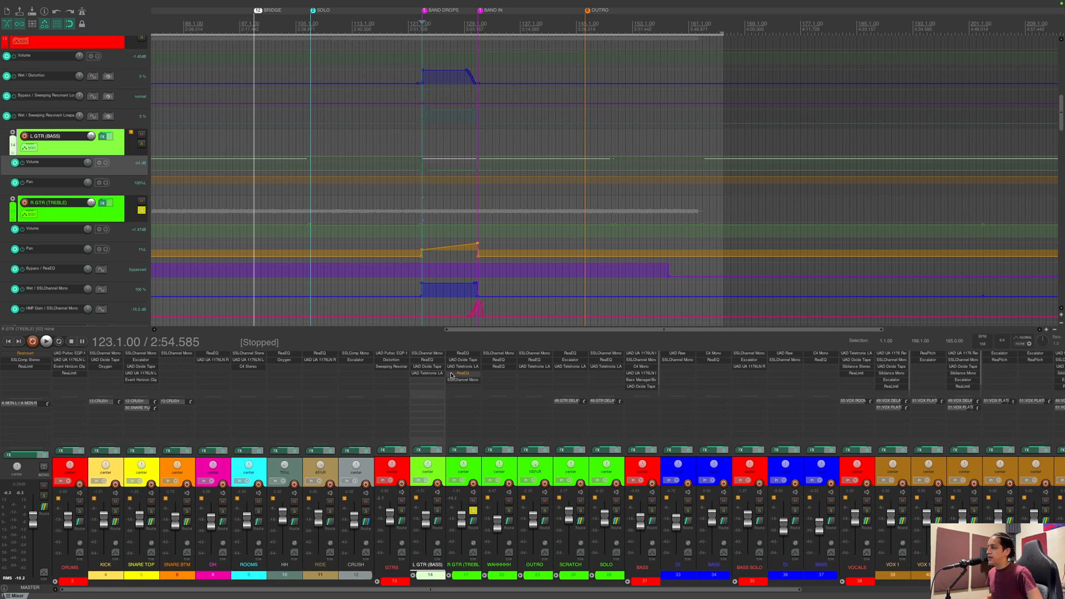
{"action": "key", "text": "space"}
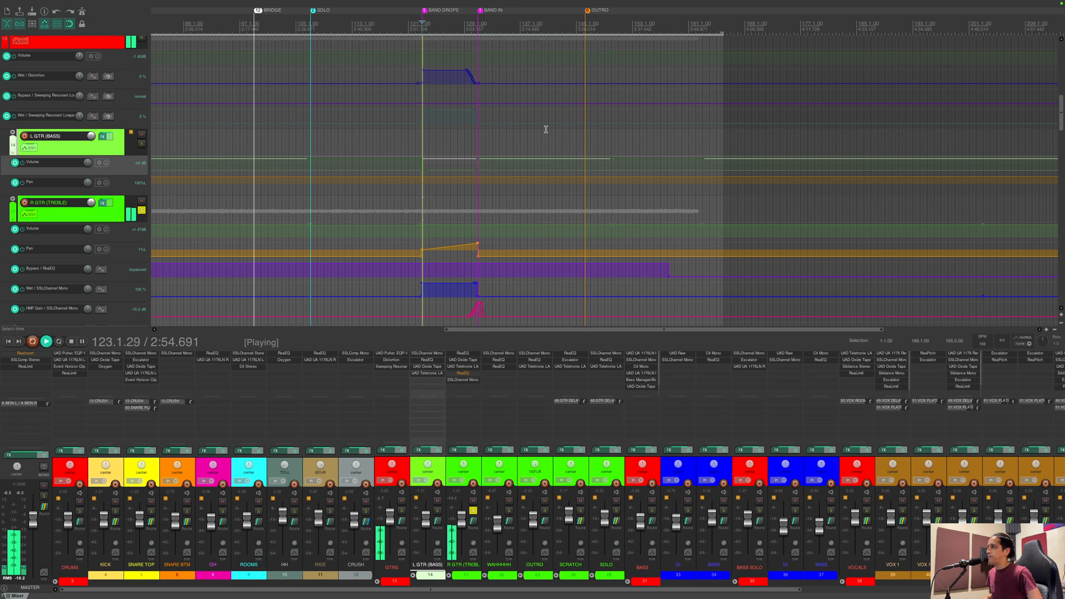
{"action": "key", "text": "space"}
Step: Review R GTR (TREBLE)'s SSLChannel Mono during playback from 123.1.00 and its bypassed ReaEQ, closing each plugin window
{"action": "left_click", "coordinate": [470, 381]}
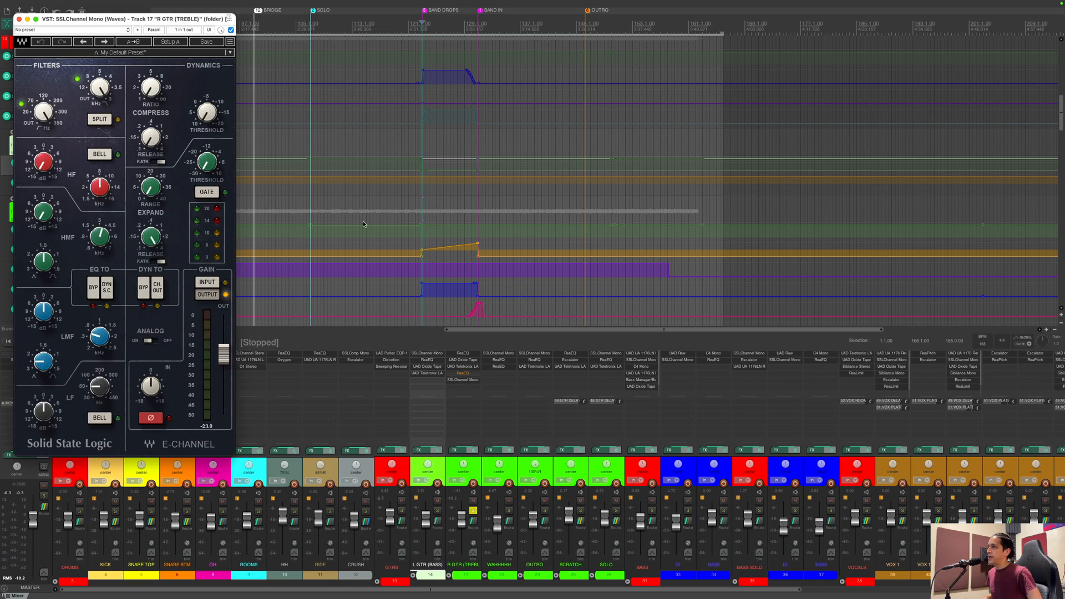
{"action": "key", "text": "space"}
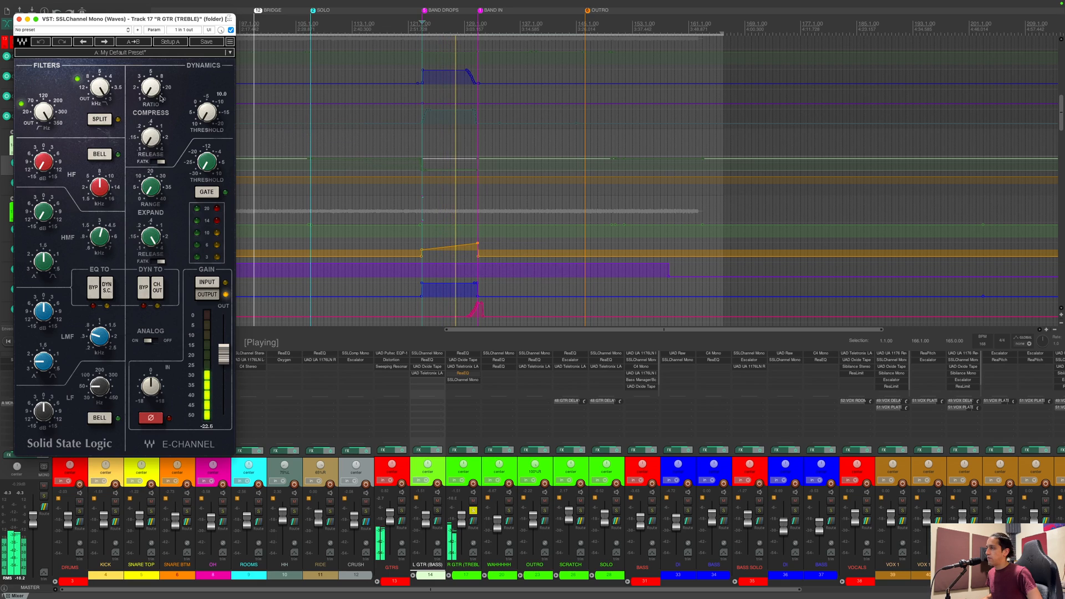
{"action": "key", "text": "space"}
{"action": "left_click", "coordinate": [19, 19]}
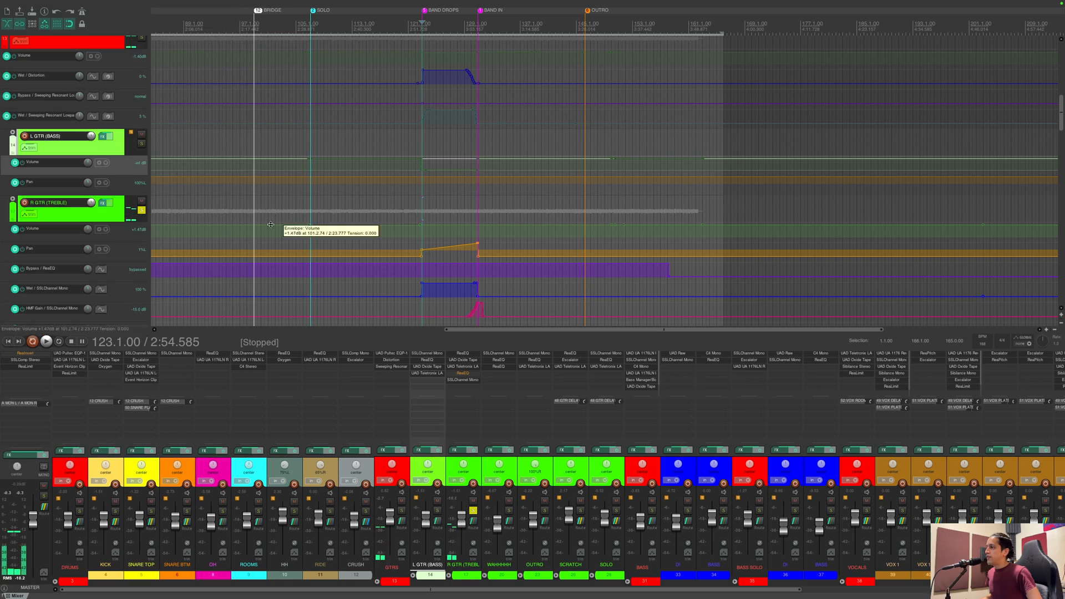
{"action": "left_click", "coordinate": [463, 373]}
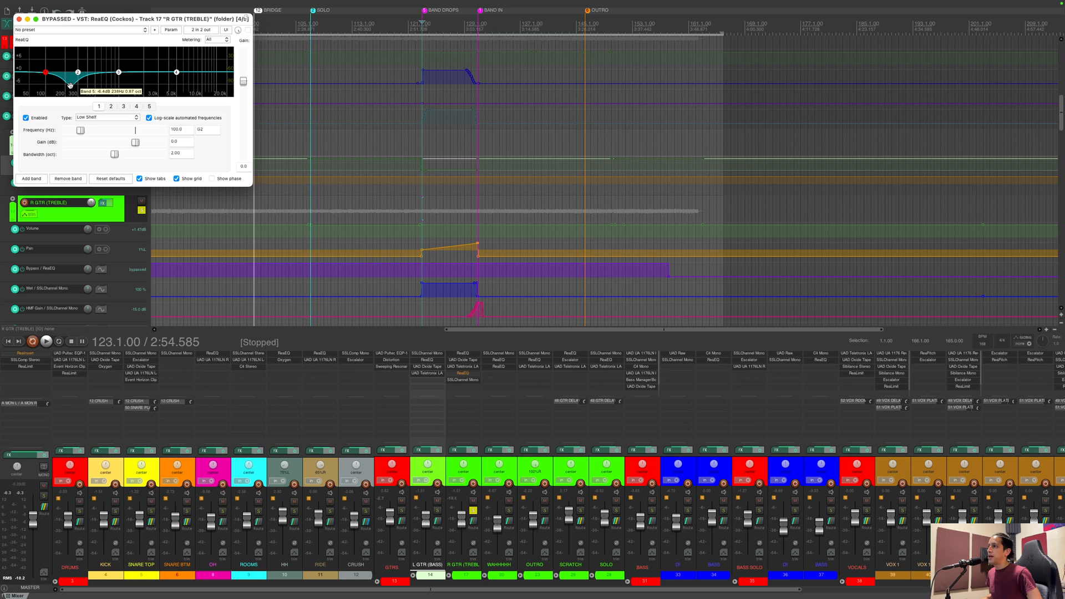
{"action": "left_click", "coordinate": [17, 19]}
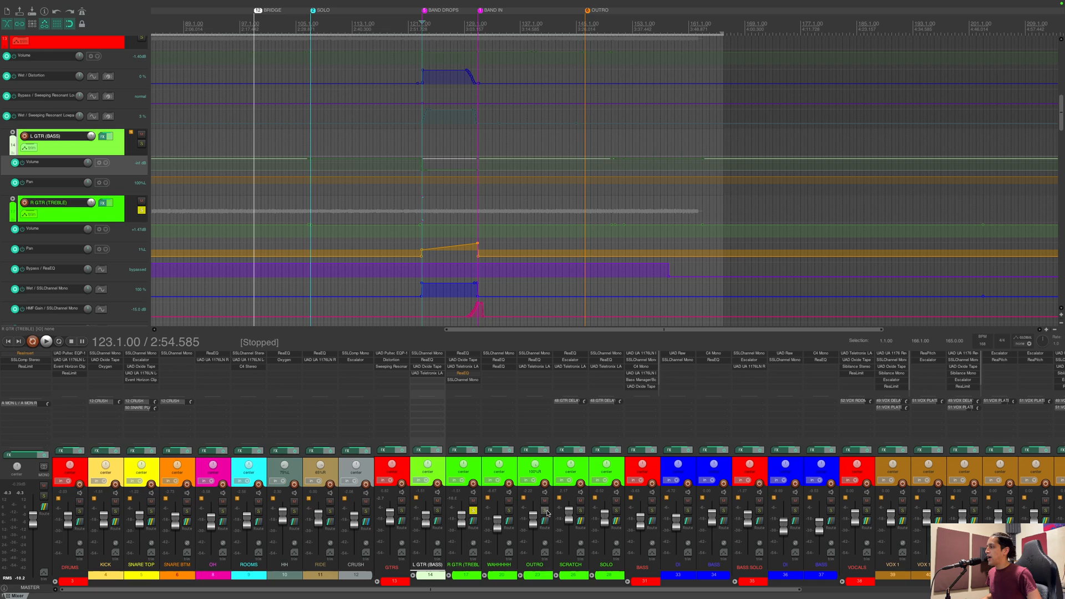
Step: Solo the OUTRO guitar alongside R GTR (TREBLE) and audition both from 158.1.00
{"action": "scroll", "coordinate": [709, 254], "scroll_direction": "down", "scroll_amount": 4}
{"action": "left_click", "coordinate": [670, 32]}
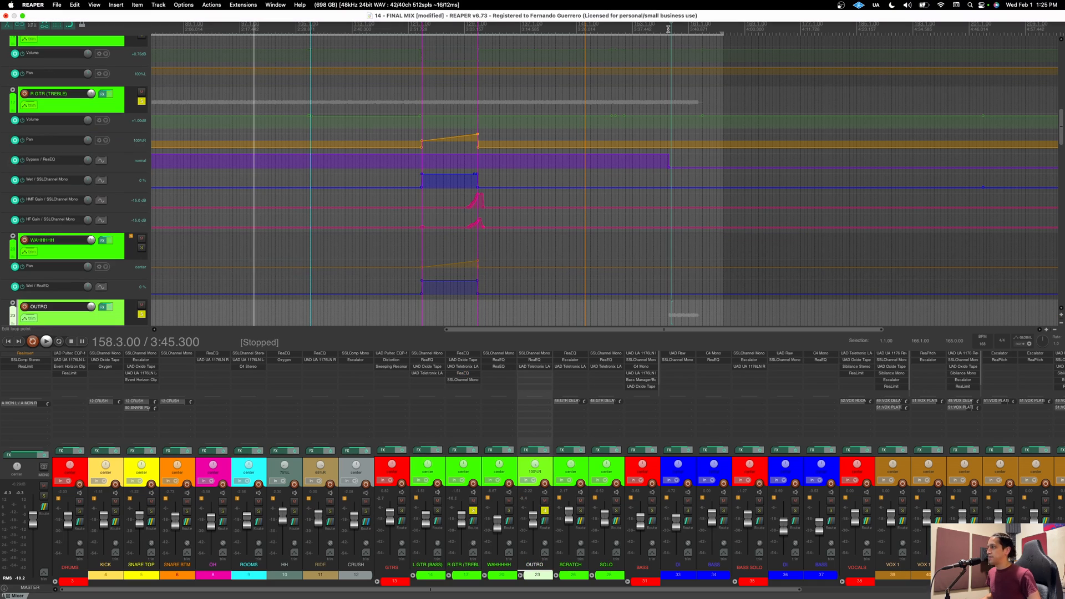
{"action": "left_click", "coordinate": [666, 30]}
{"action": "key", "text": "space"}
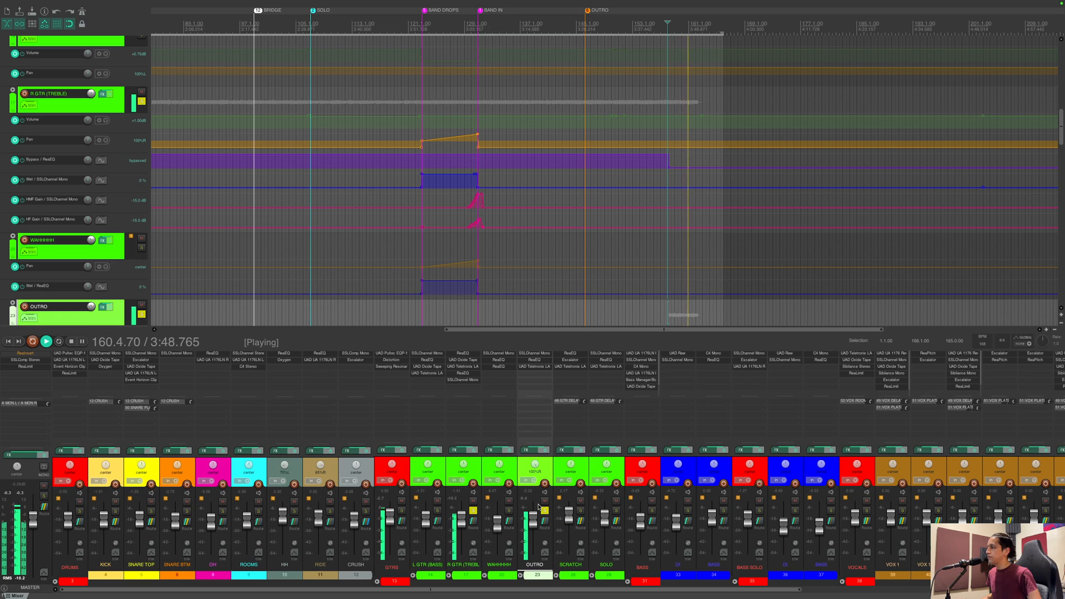
{"action": "key", "text": "space"}
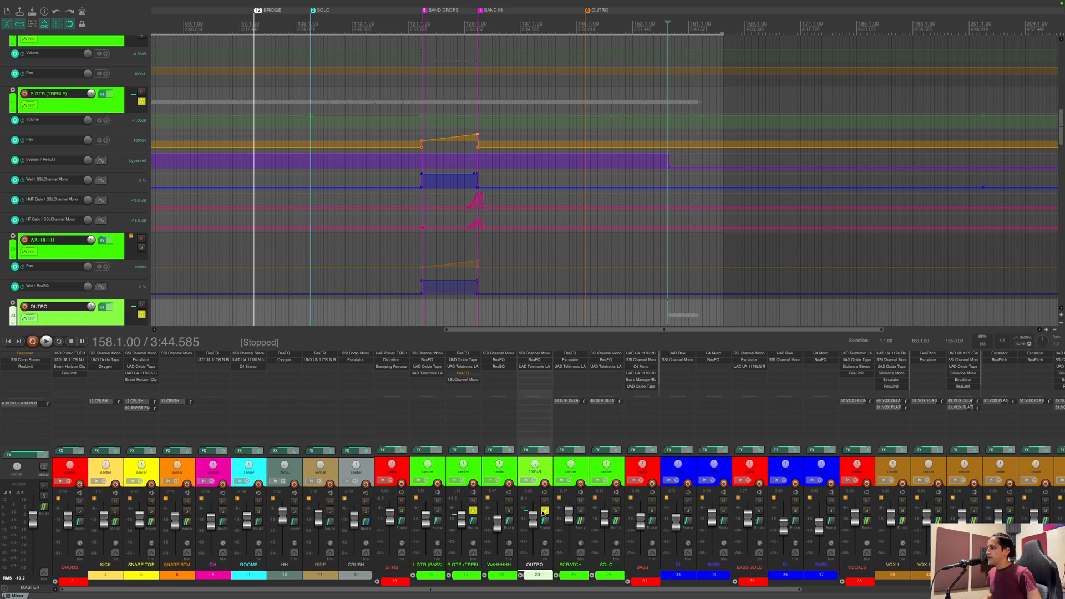
Step: Toggle R GTR (TREBLE)'s solo off and on, and clear the solos on both OUTRO and R GTR (TREBLE)
{"action": "left_click", "coordinate": [473, 510]}
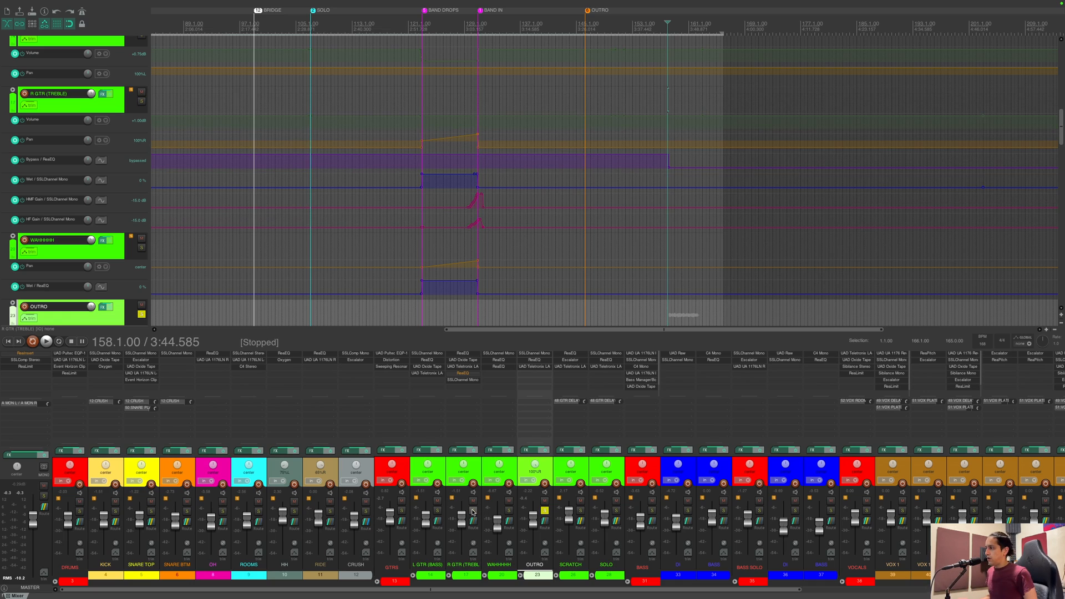
{"action": "left_click", "coordinate": [473, 511]}
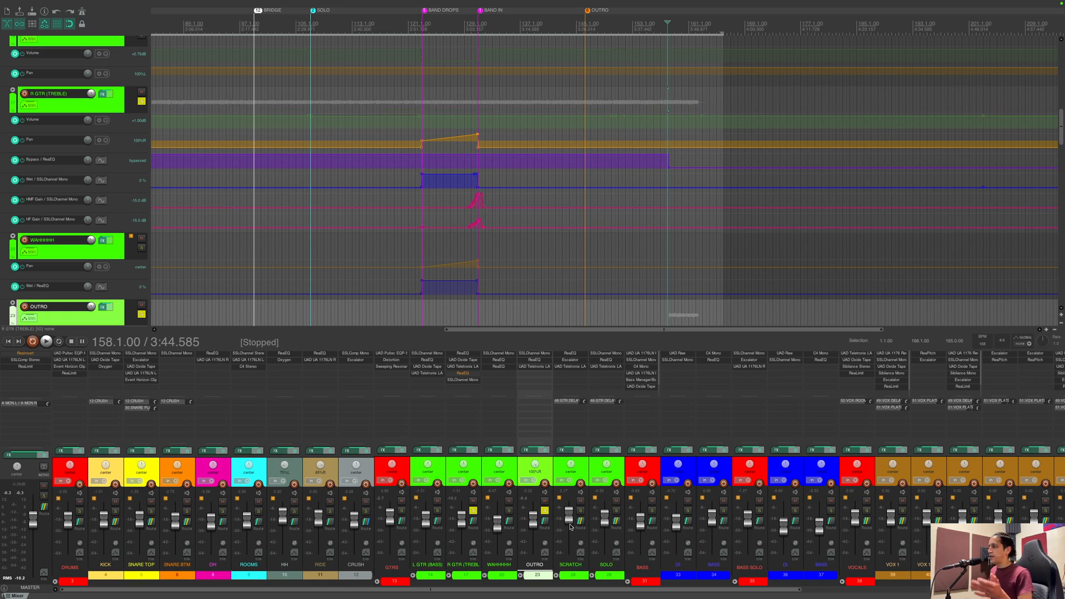
{"action": "left_click", "coordinate": [543, 511]}
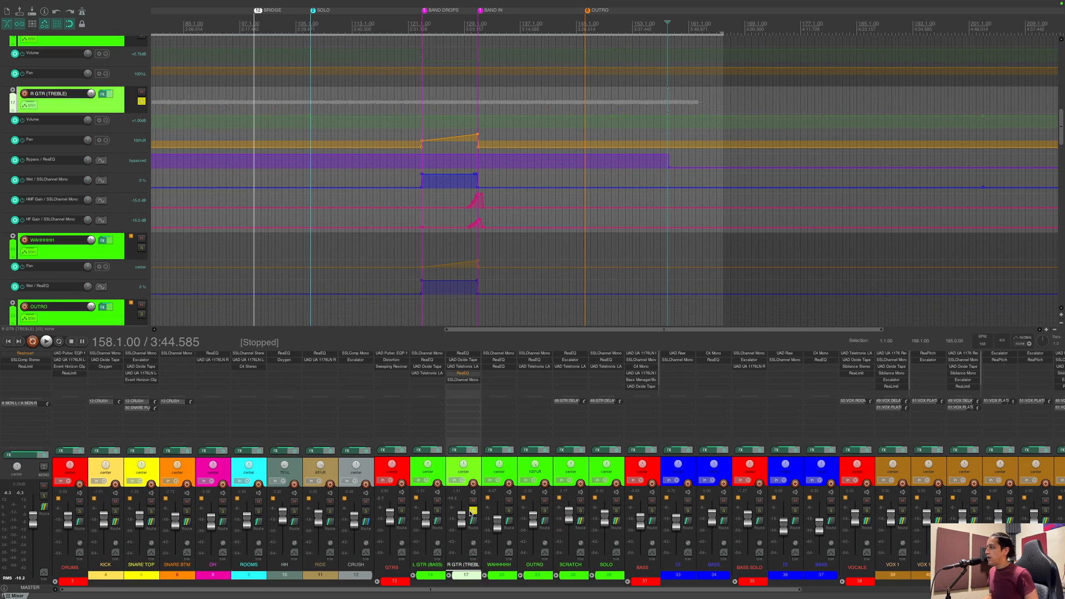
{"action": "left_click", "coordinate": [473, 511]}
Step: Review the SSLChannel Mono settings on the WAHHHHH track and close the plugin window
{"action": "left_click", "coordinate": [498, 353]}
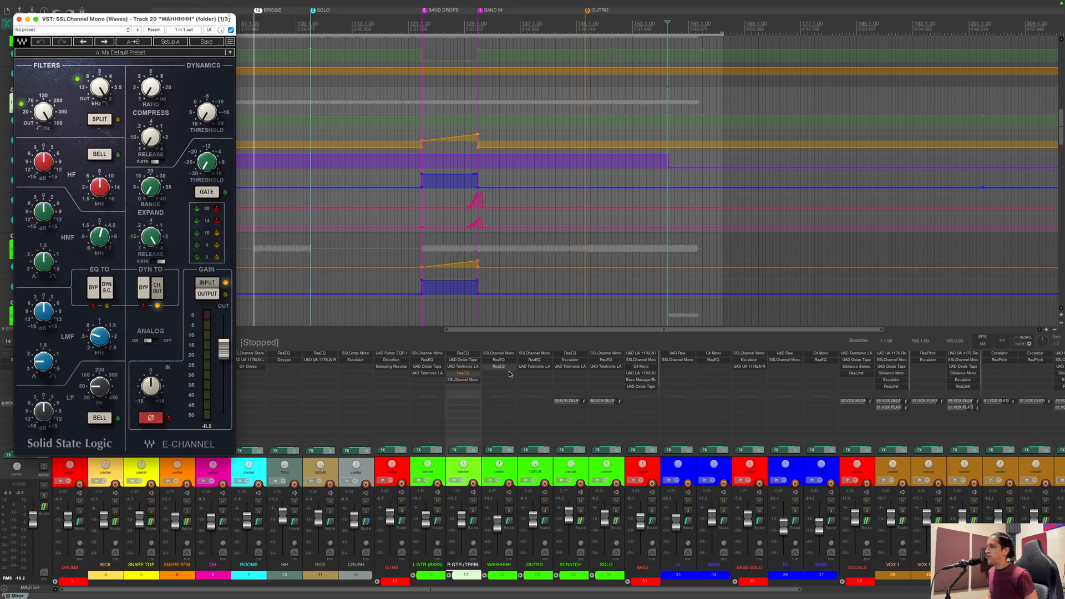
{"action": "left_click_drag", "start_coordinate": [148, 19], "coordinate": [551, 48]}
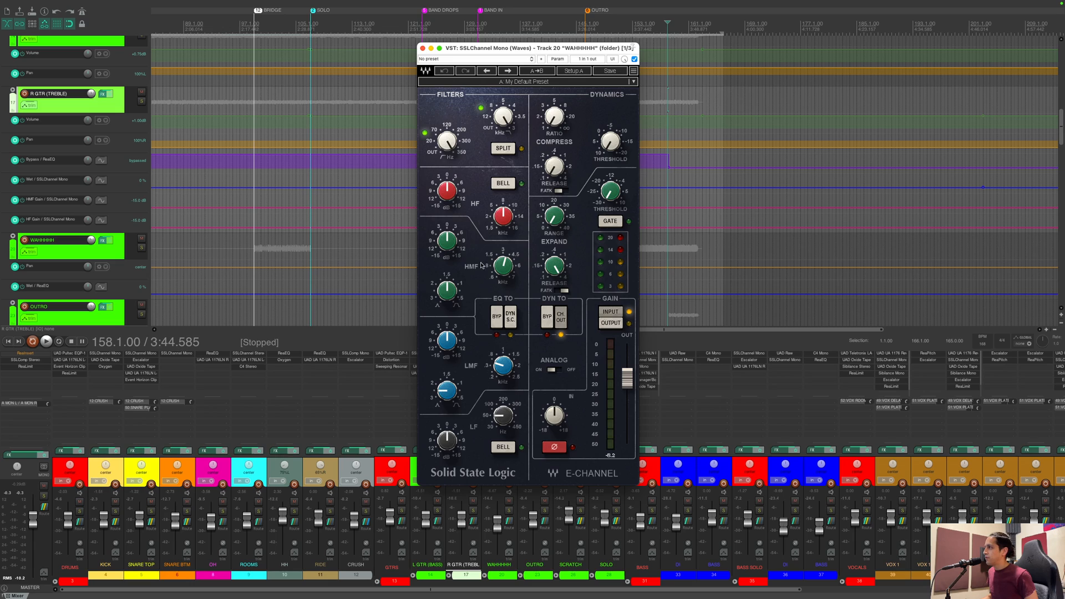
{"action": "left_click", "coordinate": [423, 48]}
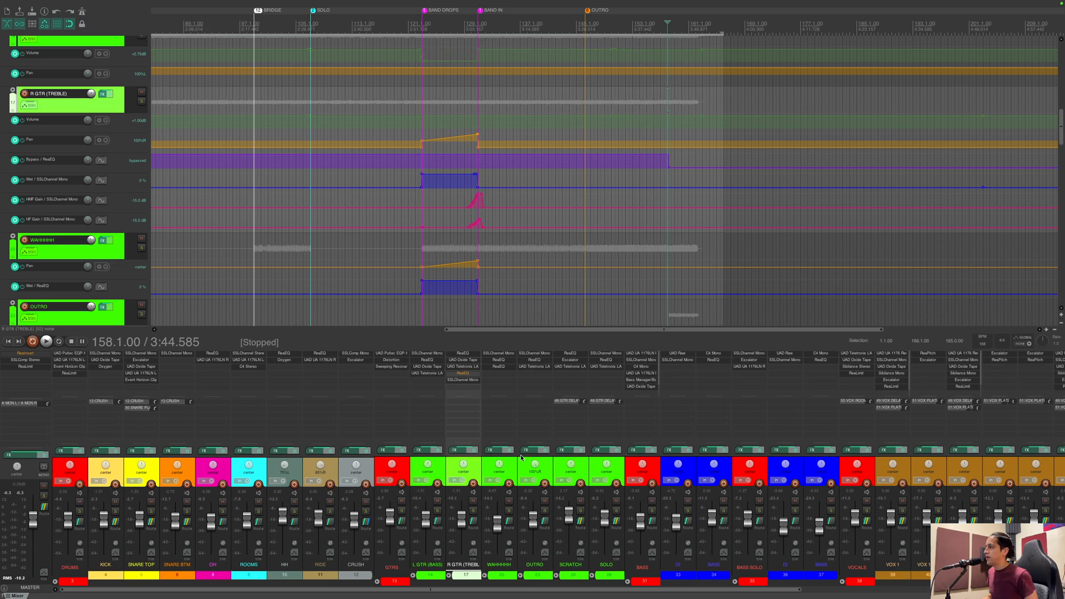
Step: Review both ReaEQ instances on the WAHHHHH track and close each plugin window
{"action": "left_click", "coordinate": [511, 491]}
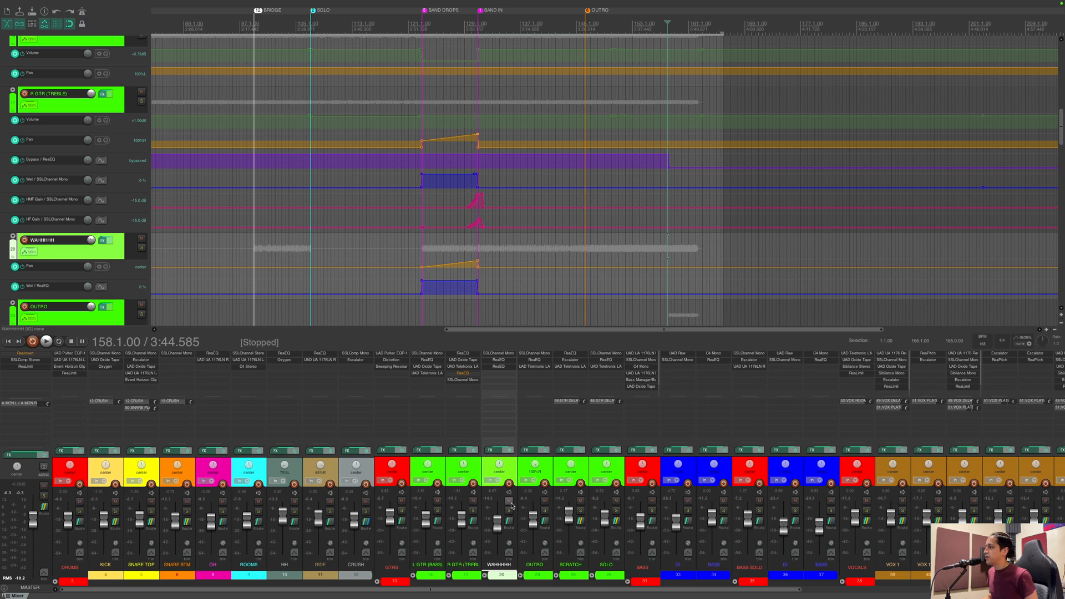
{"action": "left_click", "coordinate": [498, 359]}
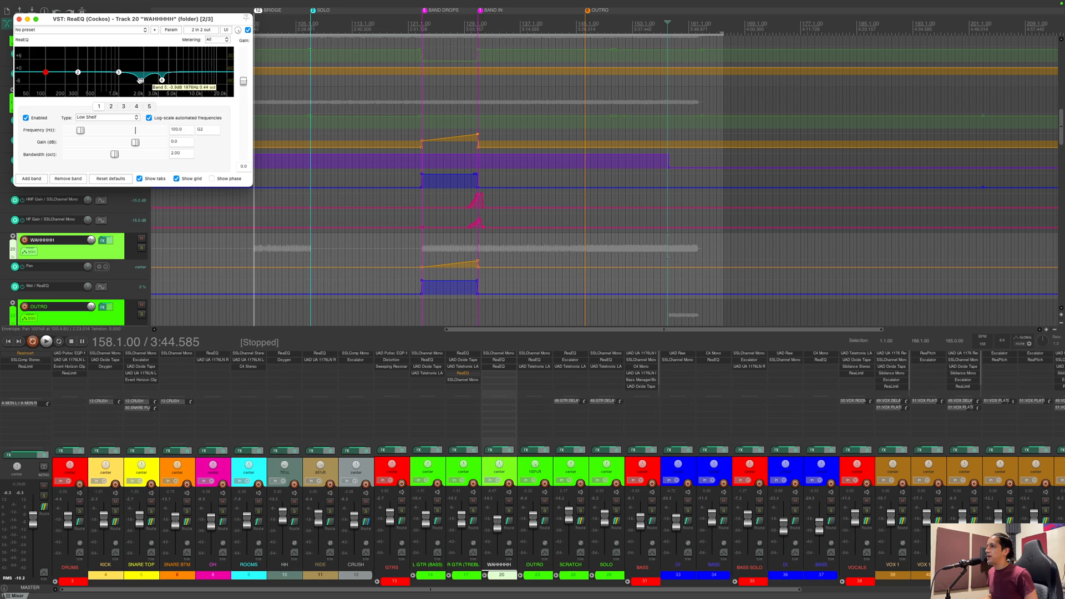
{"action": "left_click_drag", "start_coordinate": [184, 22], "coordinate": [423, 66]}
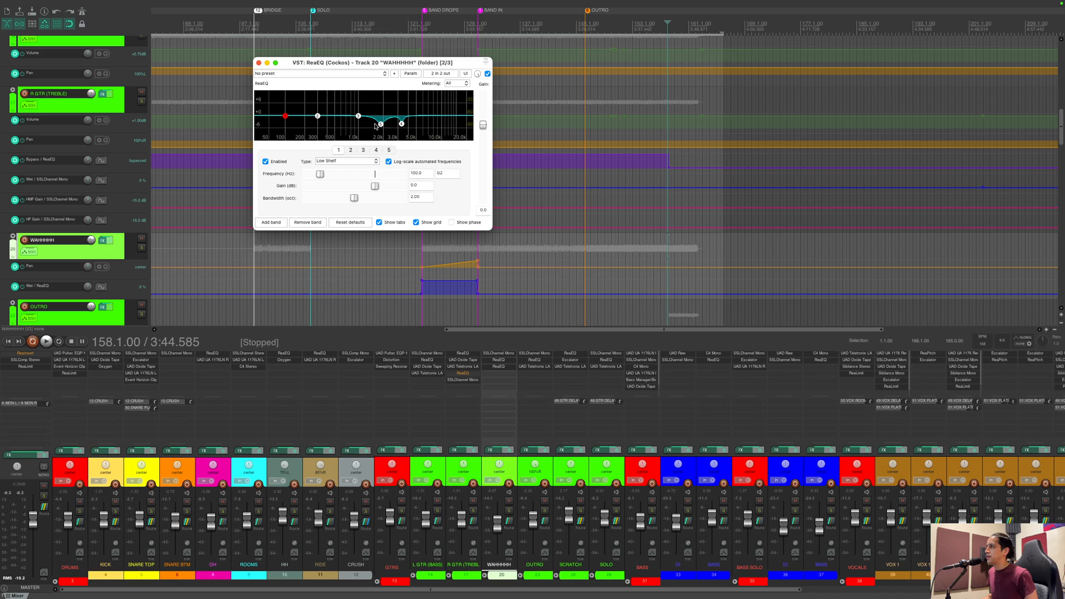
{"action": "left_click", "coordinate": [258, 63]}
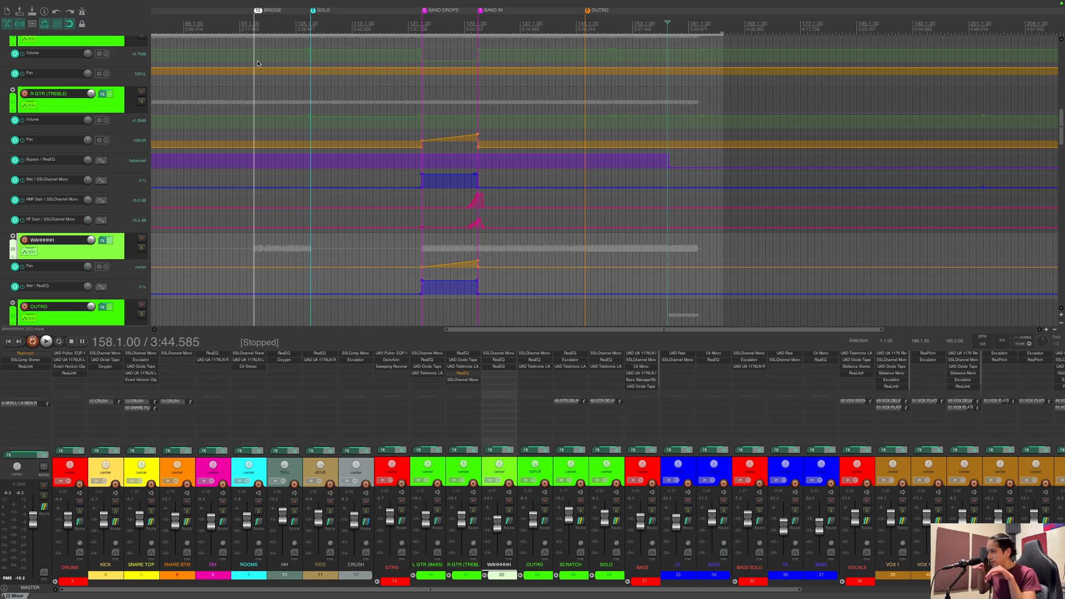
{"action": "left_click", "coordinate": [499, 366]}
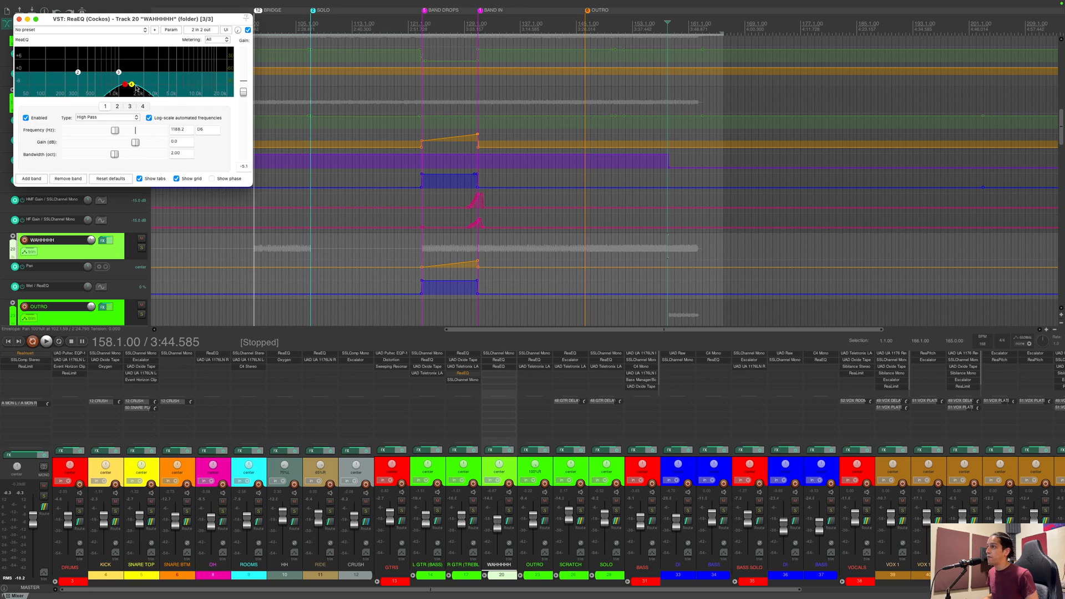
{"action": "left_click_drag", "start_coordinate": [53, 22], "coordinate": [523, 90]}
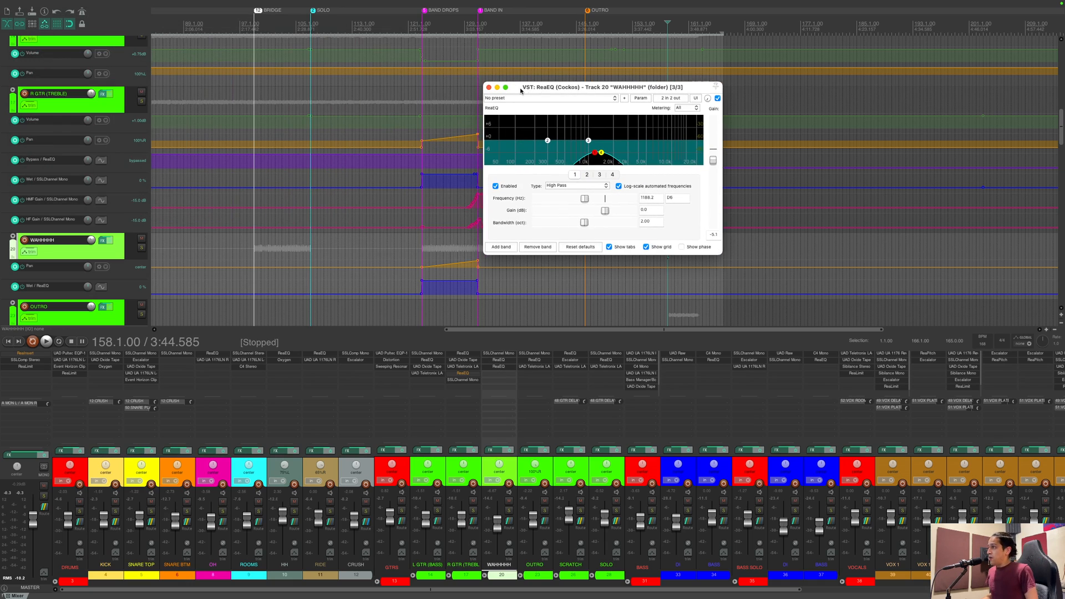
{"action": "left_click", "coordinate": [489, 88]}
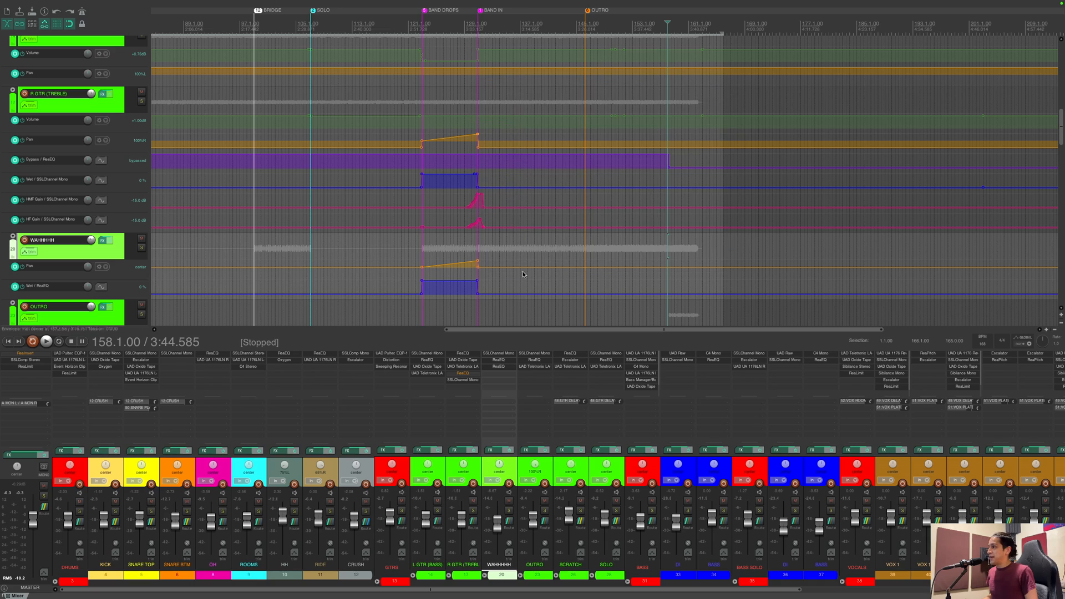
Step: Solo WAHHHHH, audition it from 100.3.00, and clear the solo
{"action": "left_click", "coordinate": [508, 510]}
{"action": "left_click", "coordinate": [267, 218]}
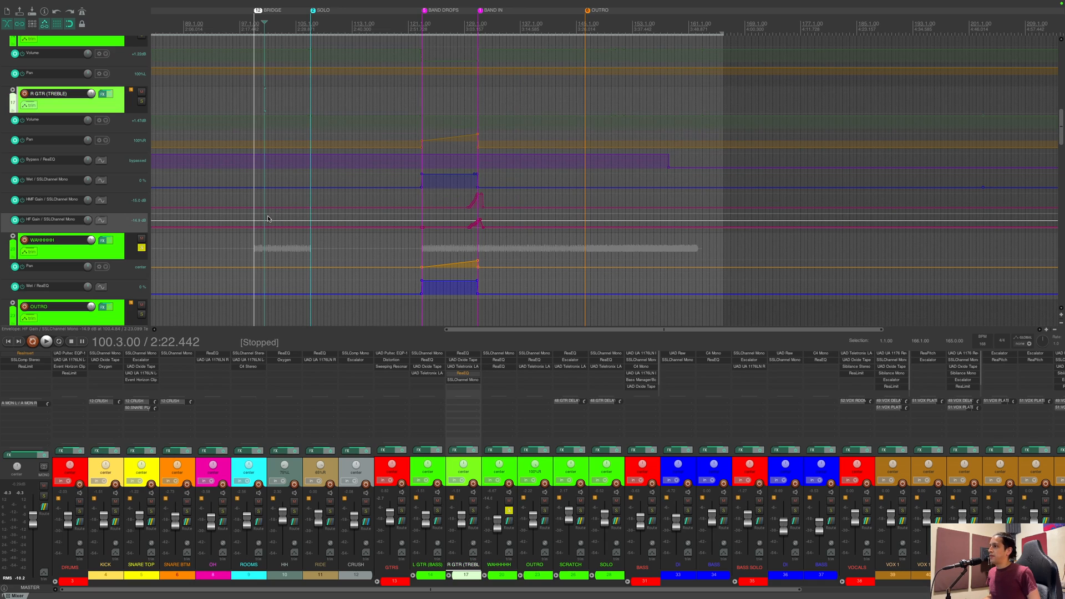
{"action": "key", "text": "space"}
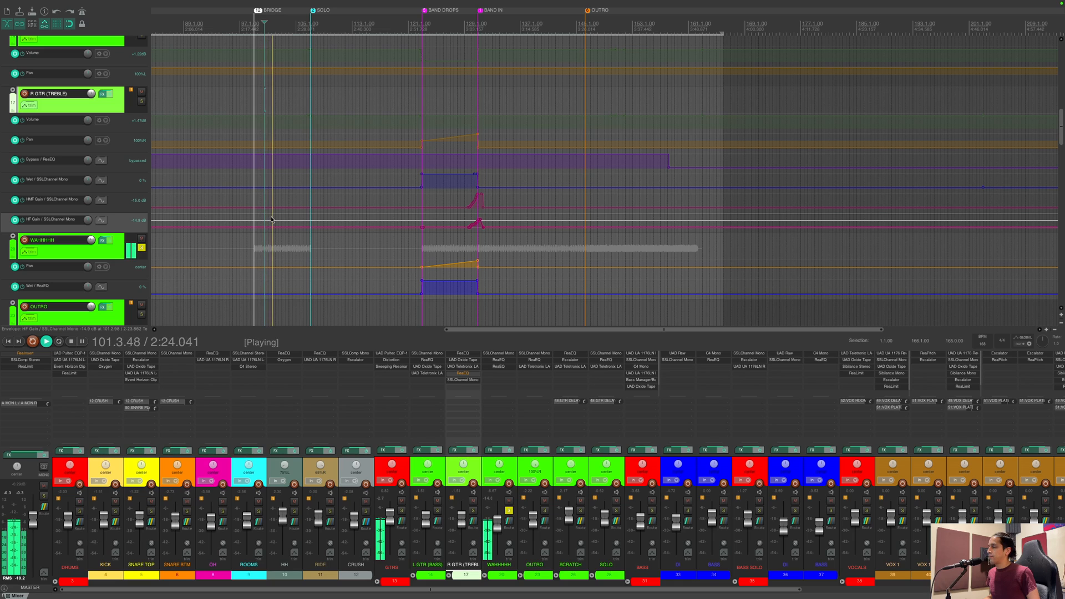
{"action": "key", "text": "space"}
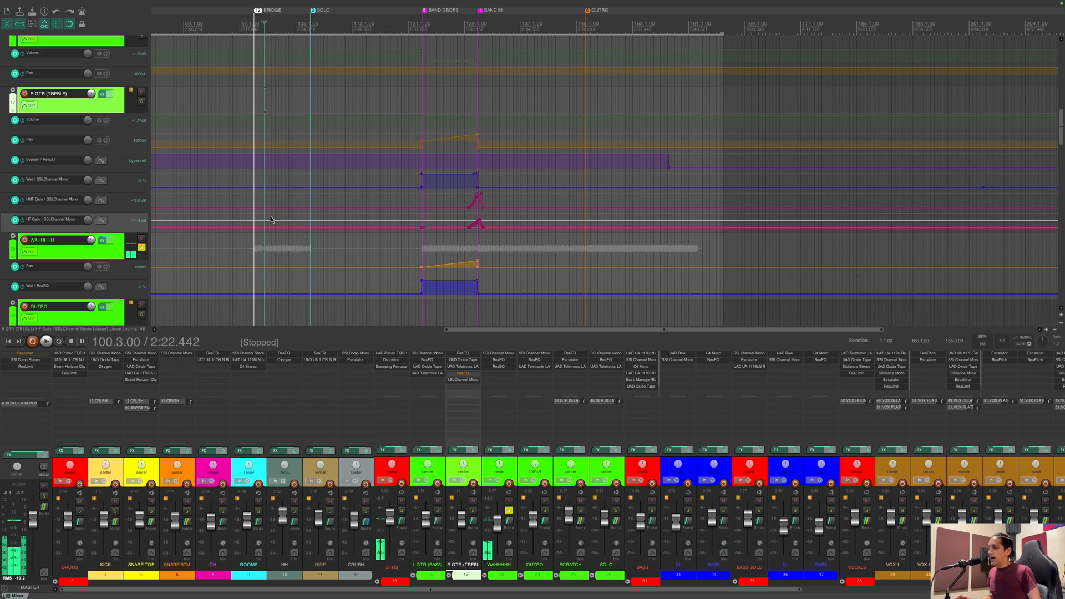
{"action": "left_click", "coordinate": [509, 511]}
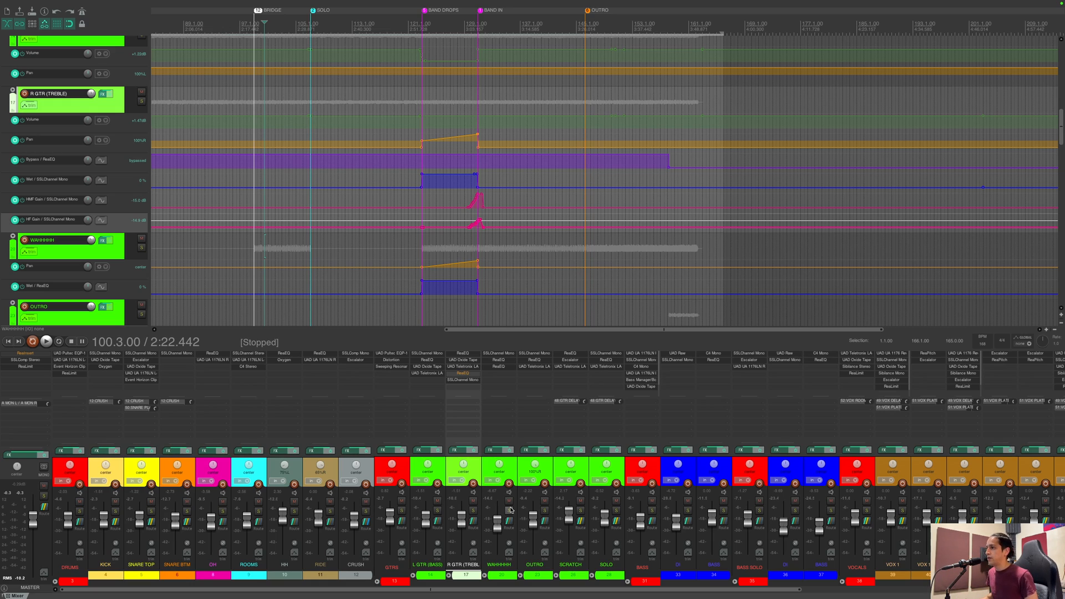
Step: Review the SSLChannel Mono, ReaEQ and UAD Teletronix LA-3A on the OUTRO guitar, closing each plugin window
{"action": "scroll", "coordinate": [133, 246], "scroll_direction": "down", "scroll_amount": 3}
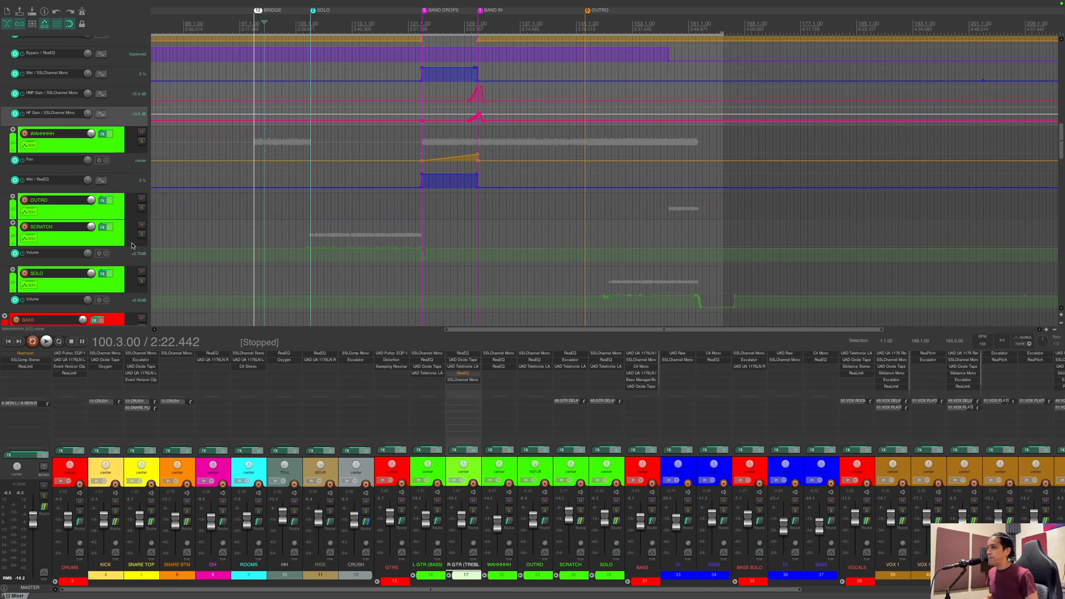
{"action": "left_click", "coordinate": [119, 213]}
{"action": "left_click", "coordinate": [670, 210]}
{"action": "left_click", "coordinate": [534, 353]}
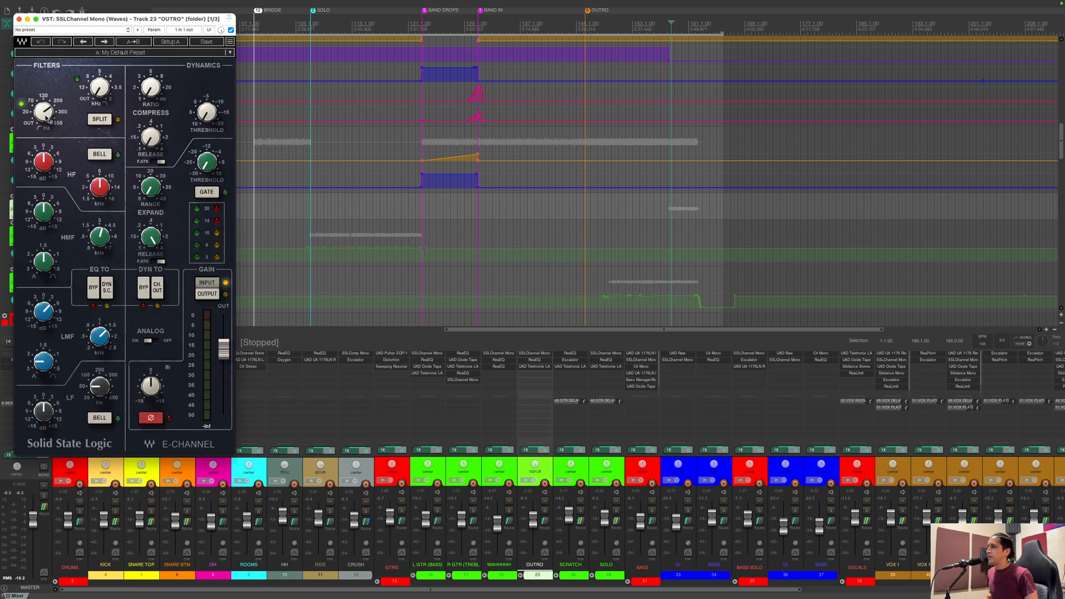
{"action": "left_click", "coordinate": [103, 331]}
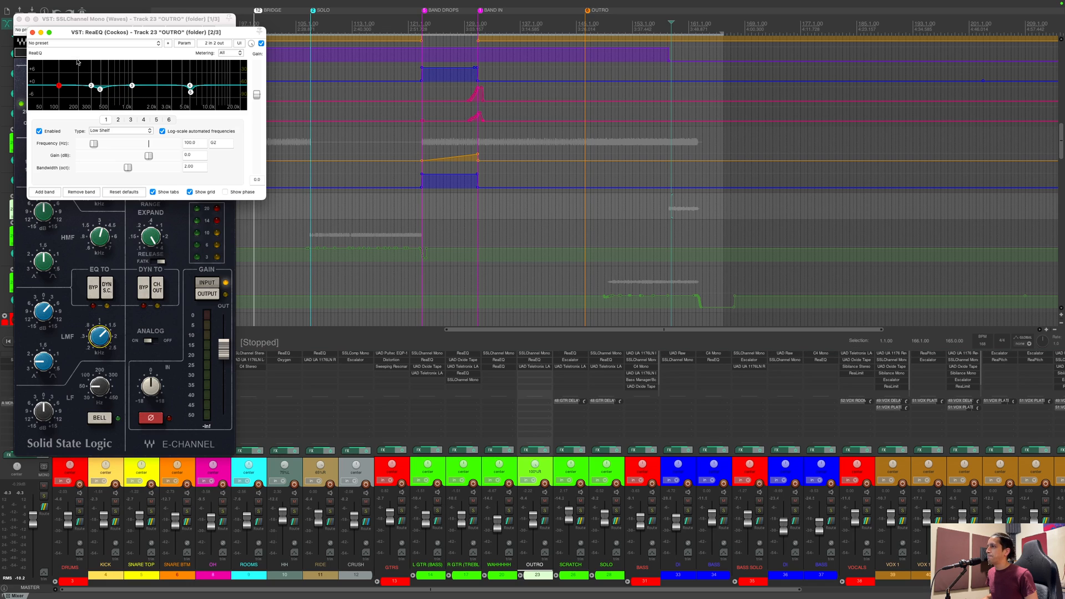
{"action": "left_click", "coordinate": [33, 32]}
{"action": "left_click", "coordinate": [19, 19]}
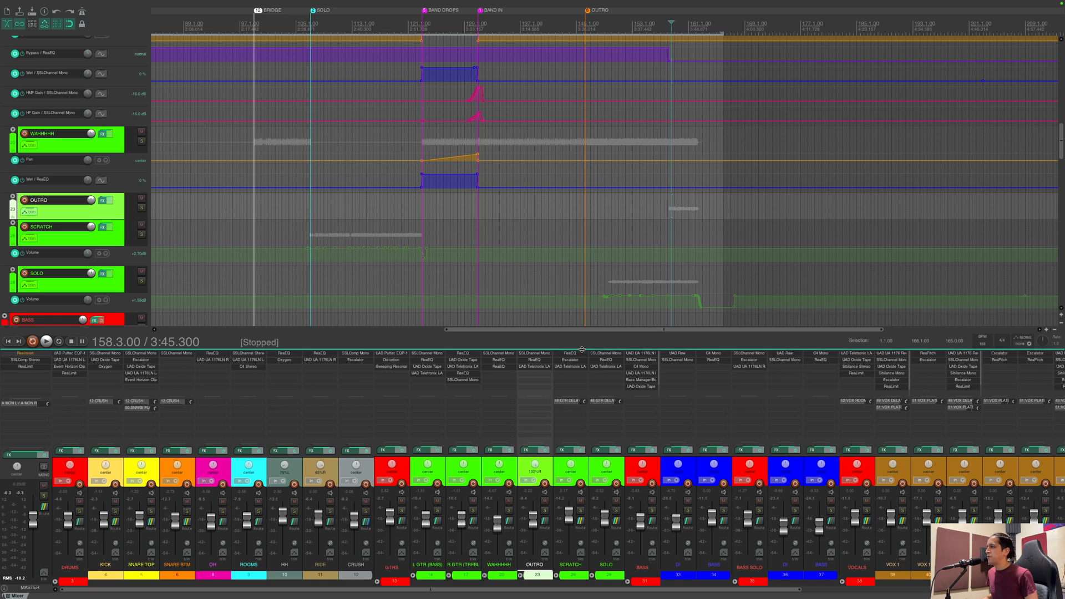
{"action": "left_click", "coordinate": [534, 366]}
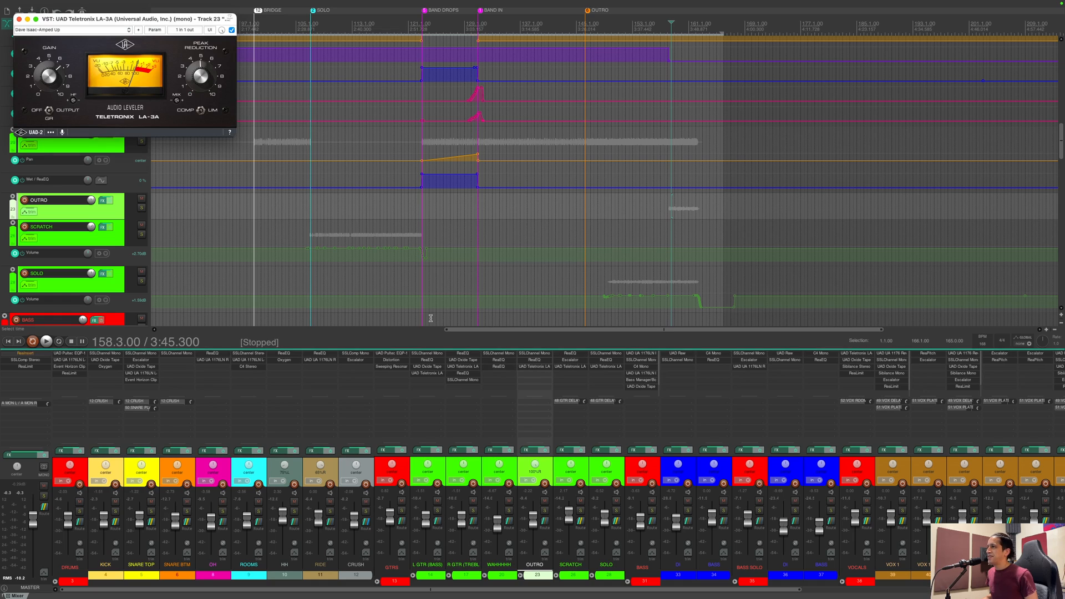
{"action": "left_click", "coordinate": [19, 19]}
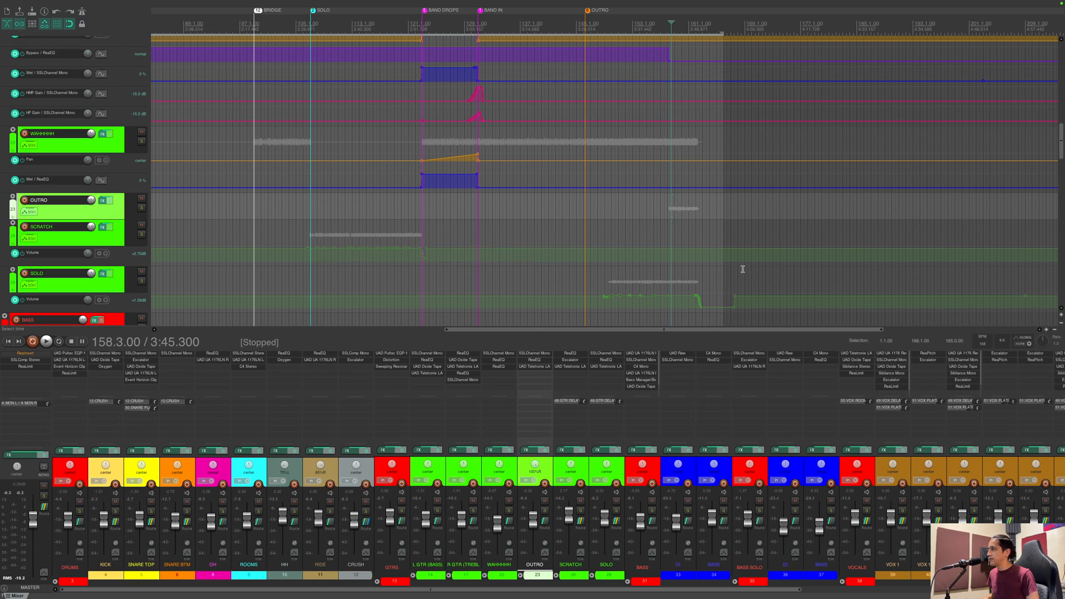
Step: Solo the SCRATCH guitar and place the edit cursor at 113.3.00
{"action": "left_click", "coordinate": [581, 511]}
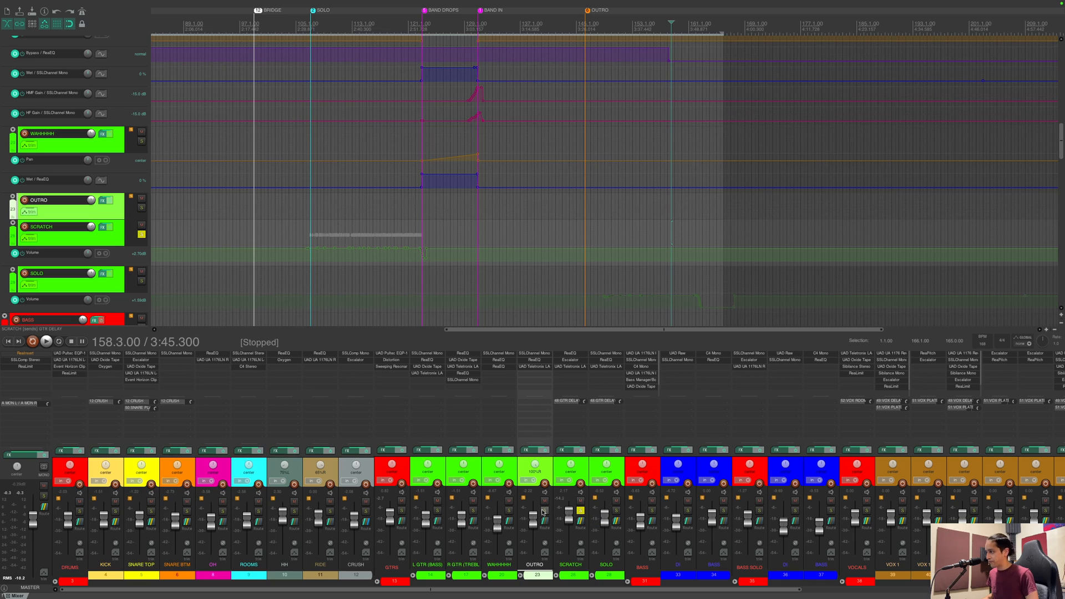
{"action": "left_click", "coordinate": [579, 470]}
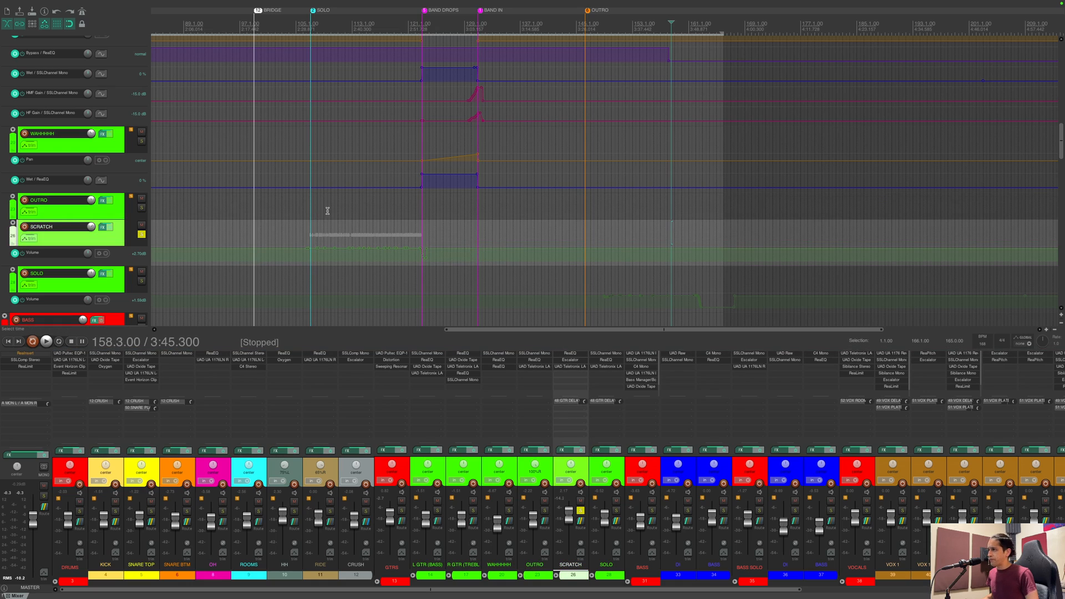
{"action": "left_click", "coordinate": [357, 198]}
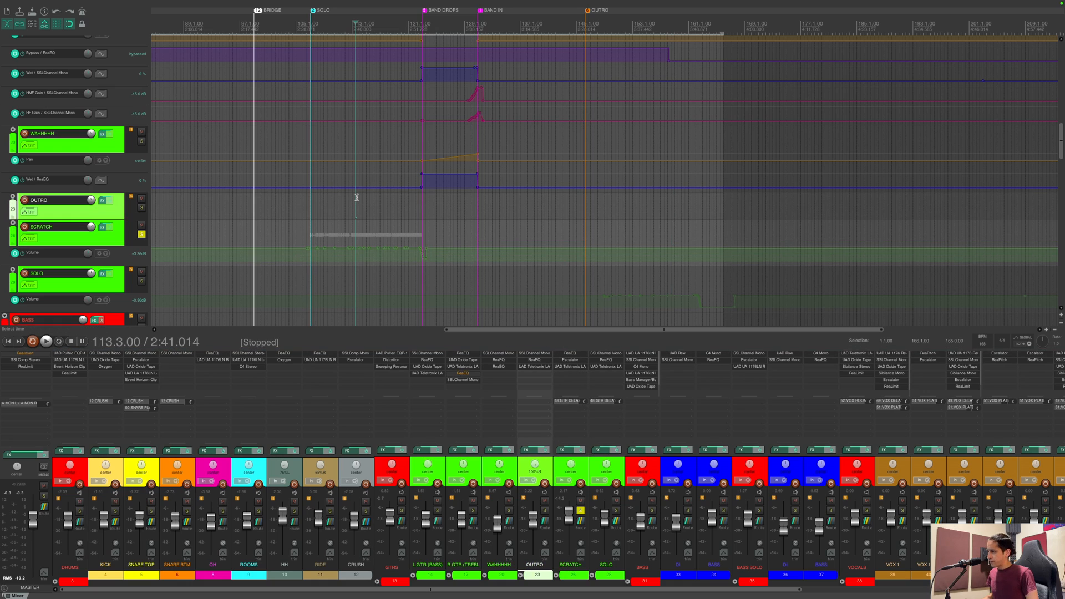
Step: Inspect the high-pass filter and LMF frequency in OUTRO's SSLChannel Mono and close the plugin window
{"action": "double_click", "coordinate": [530, 353]}
{"action": "left_click_drag", "start_coordinate": [125, 20], "coordinate": [545, 59]}
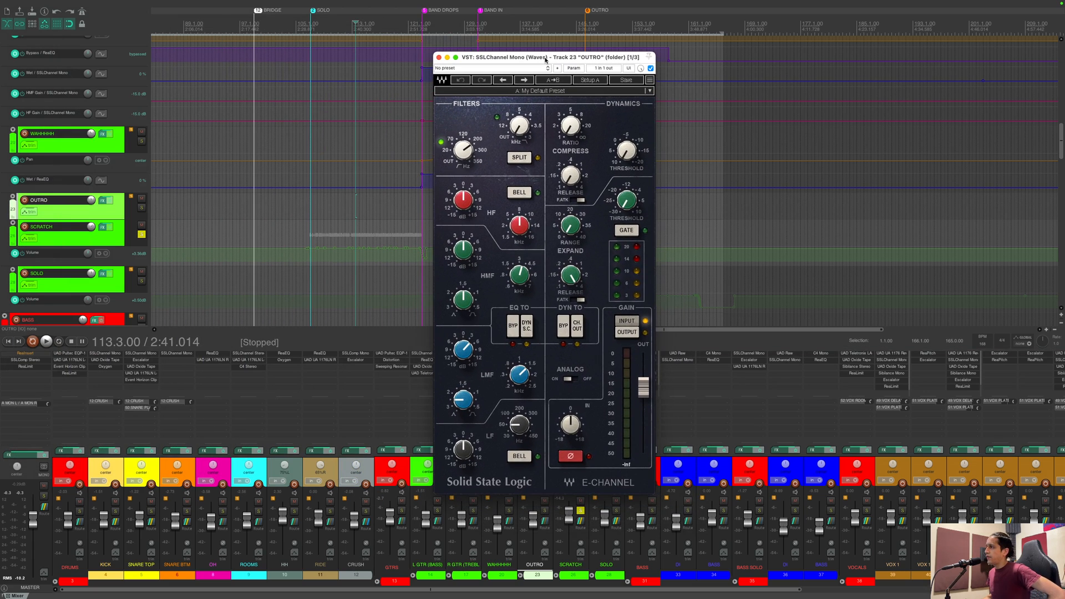
{"action": "left_click_drag", "start_coordinate": [473, 156], "coordinate": [472, 153]}
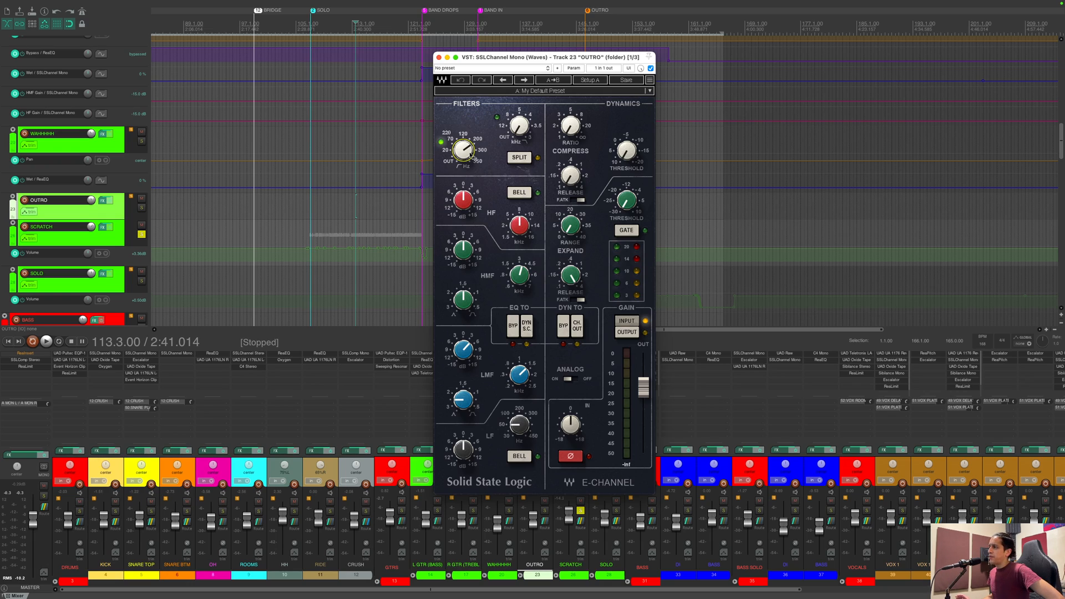
{"action": "left_click_drag", "start_coordinate": [519, 373], "coordinate": [519, 373]}
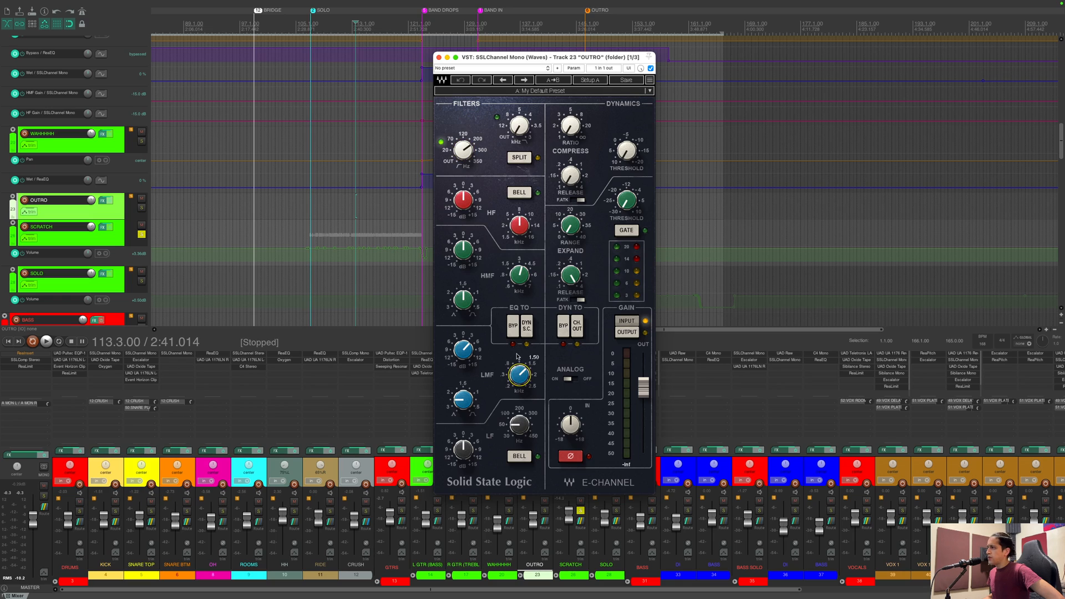
{"action": "left_click", "coordinate": [438, 57]}
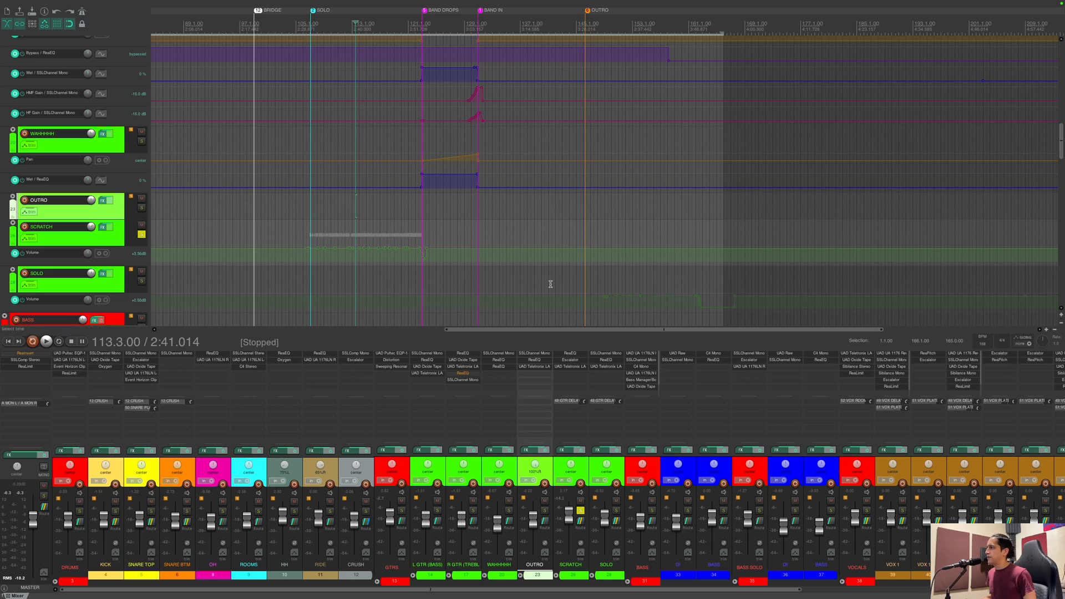
Step: Review the Escalator and UAD Teletronix LA-3A settings on the SCRATCH track, closing each plugin window
{"action": "left_click", "coordinate": [570, 359]}
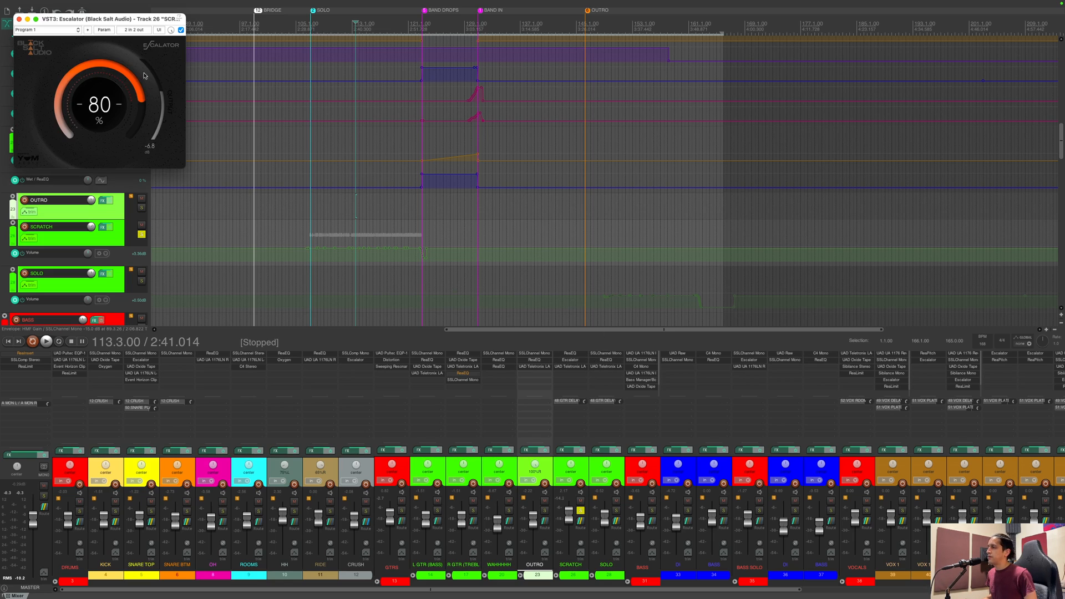
{"action": "left_click_drag", "start_coordinate": [48, 20], "coordinate": [422, 91]}
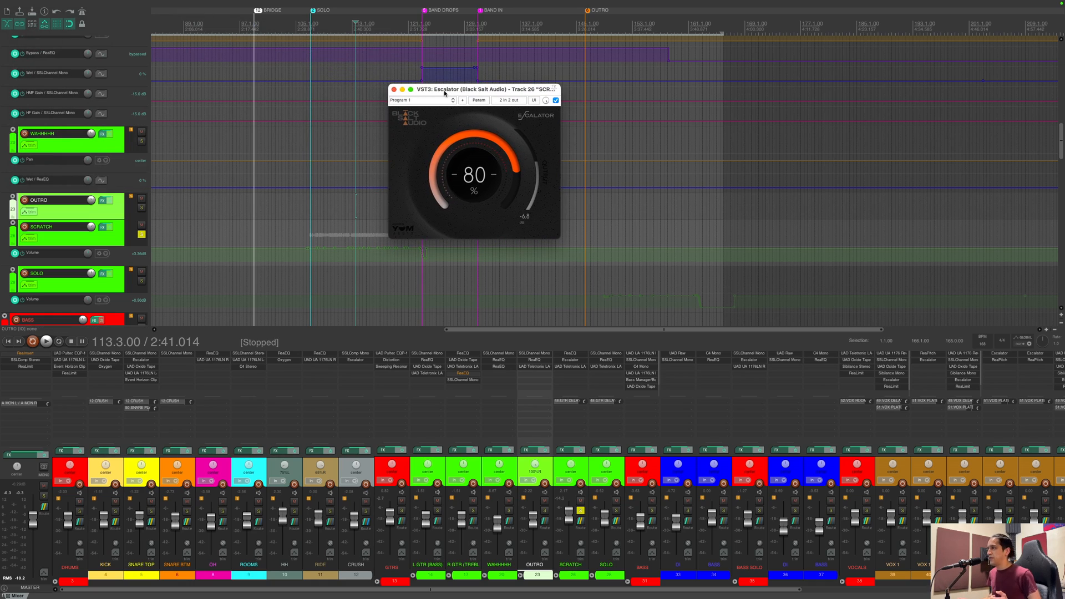
{"action": "left_click", "coordinate": [394, 89]}
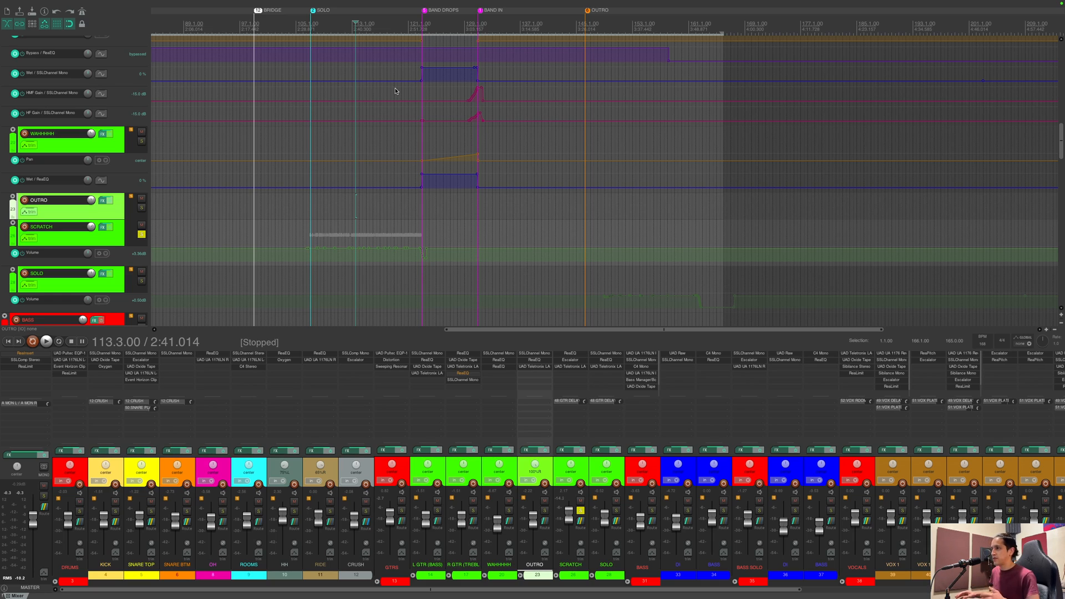
{"action": "left_click", "coordinate": [565, 366]}
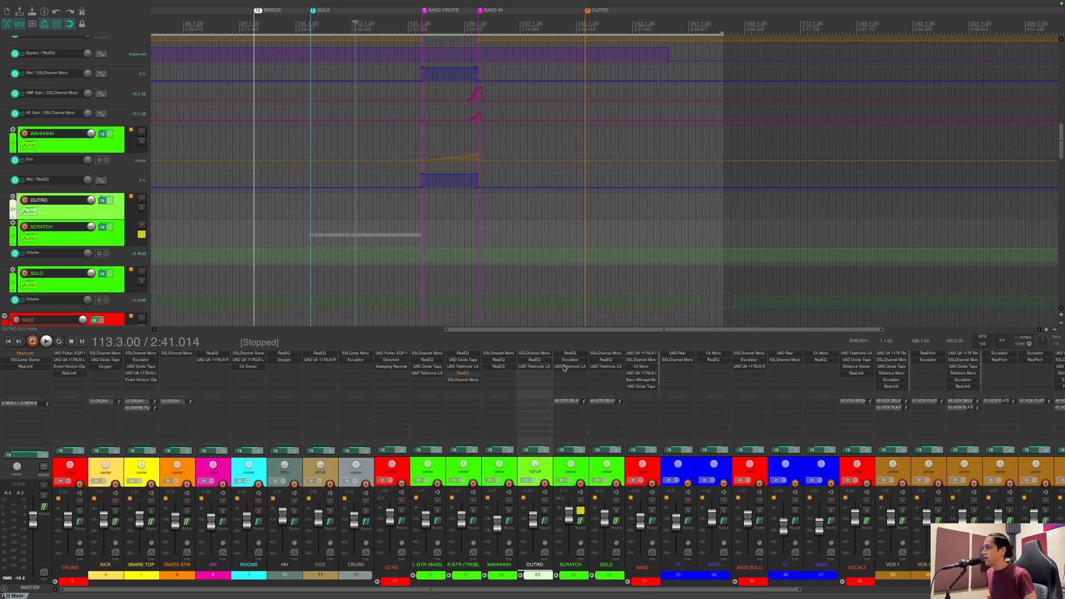
{"action": "left_click_drag", "start_coordinate": [118, 19], "coordinate": [456, 93]}
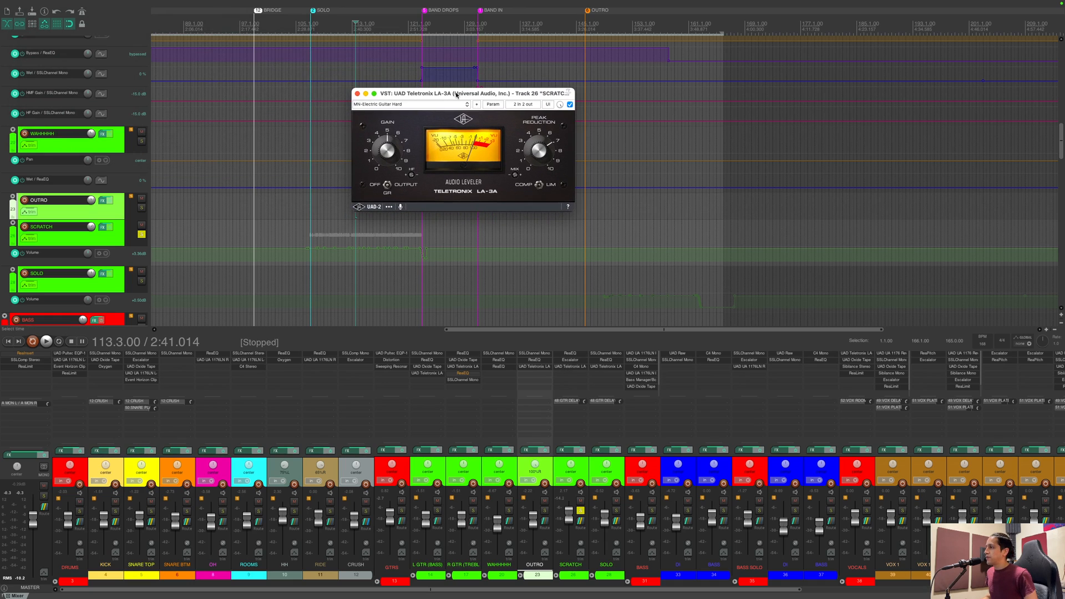
{"action": "left_click", "coordinate": [357, 94]}
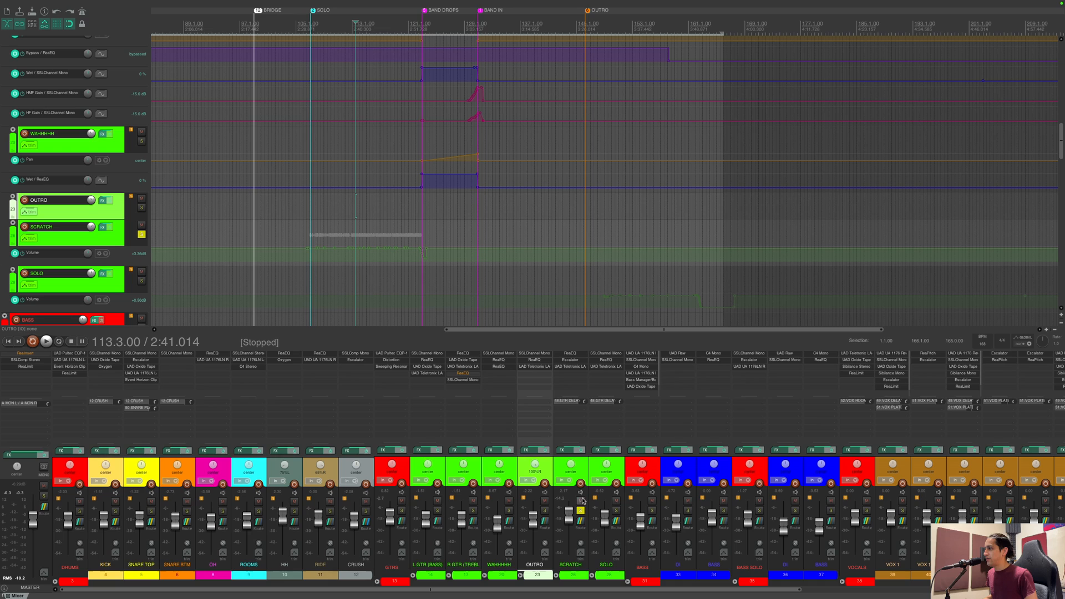
Step: Select SCRATCH and locate the GTR DELAY track it sends to in the mixer, returning to the guitar channels
{"action": "left_click", "coordinate": [574, 437]}
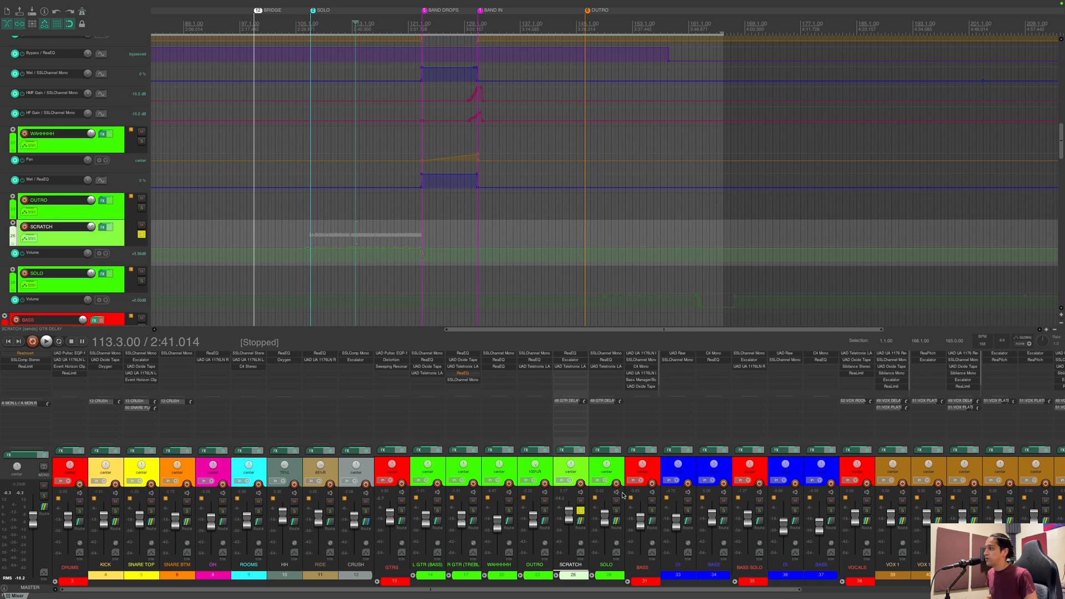
{"action": "left_click_drag", "start_coordinate": [565, 592], "coordinate": [922, 573]}
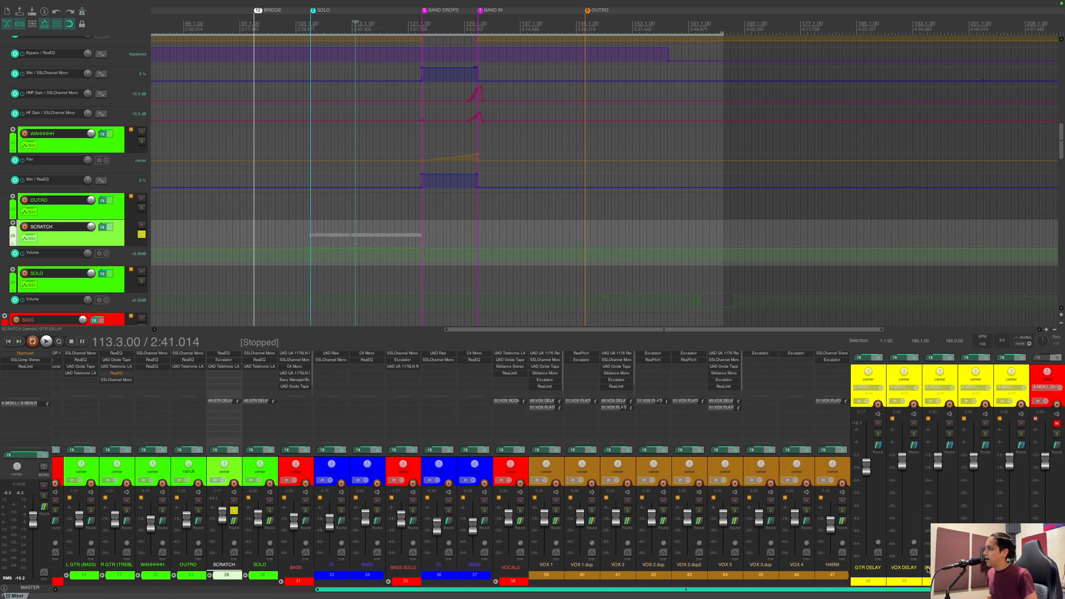
{"action": "left_click_drag", "start_coordinate": [841, 590], "coordinate": [737, 587]}
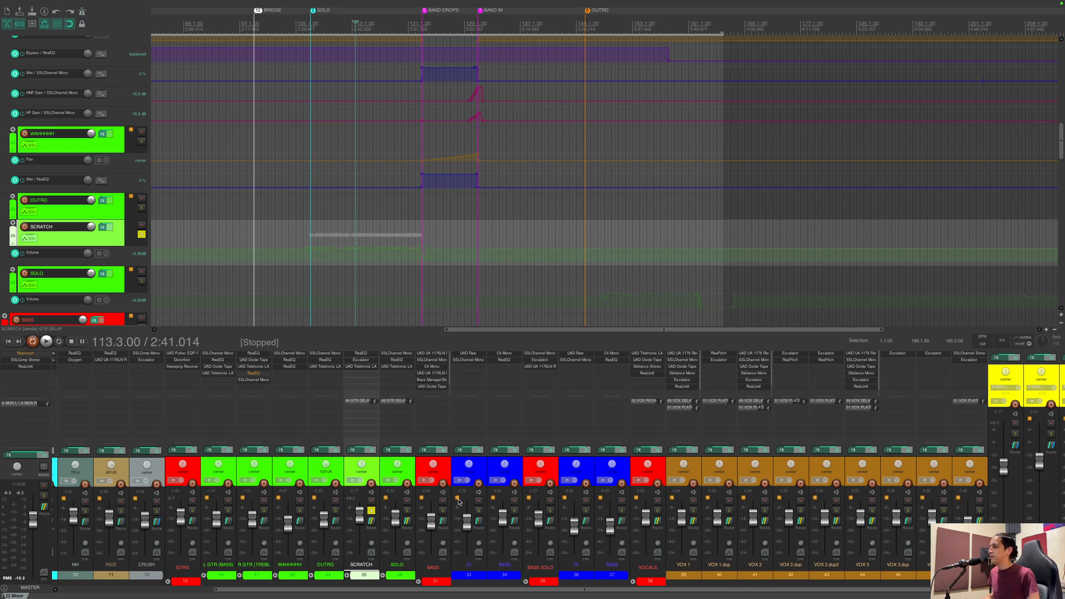
Step: Clear the solo on SCRATCH, then solo and select the SOLO guitar track
{"action": "left_click", "coordinate": [371, 512]}
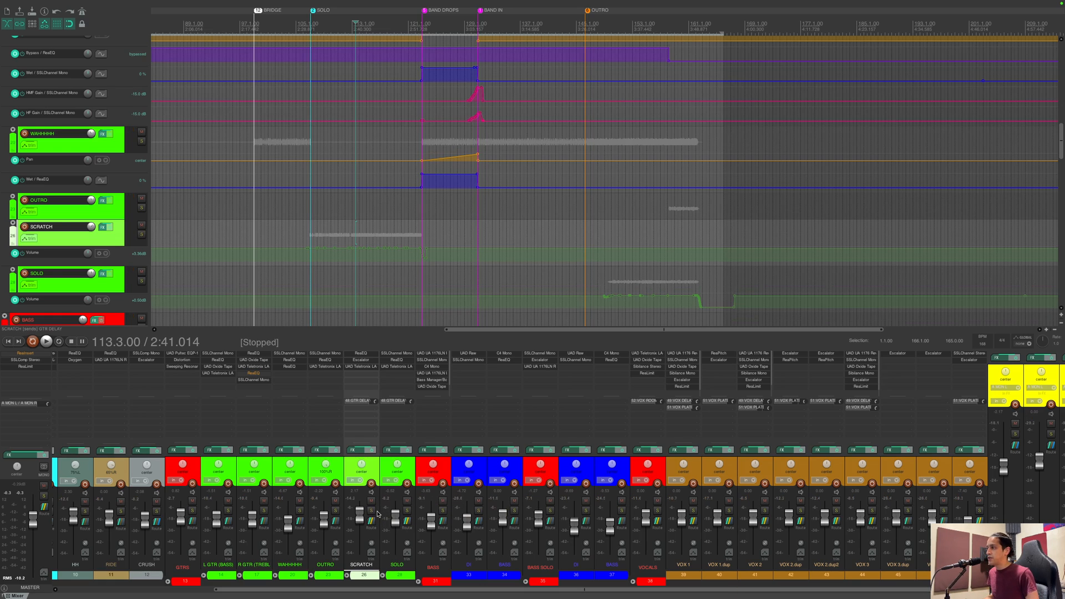
{"action": "left_click", "coordinate": [407, 510]}
{"action": "left_click", "coordinate": [409, 427]}
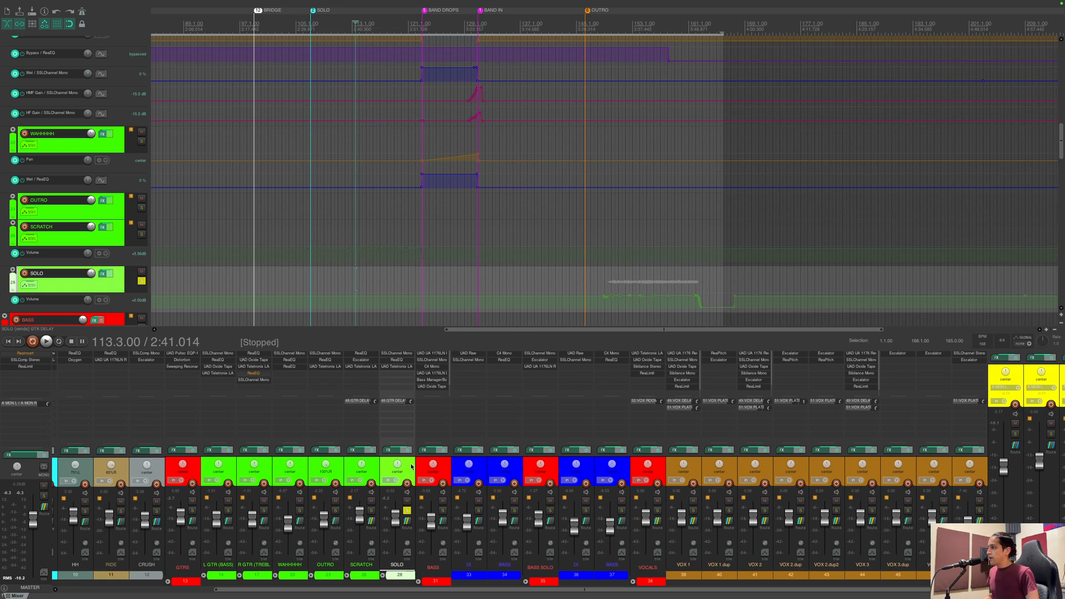
Step: Inspect the high-pass and low-pass filters and the HMF frequency in SOLO's SSLChannel Mono, closing the plugin window
{"action": "left_click", "coordinate": [391, 354]}
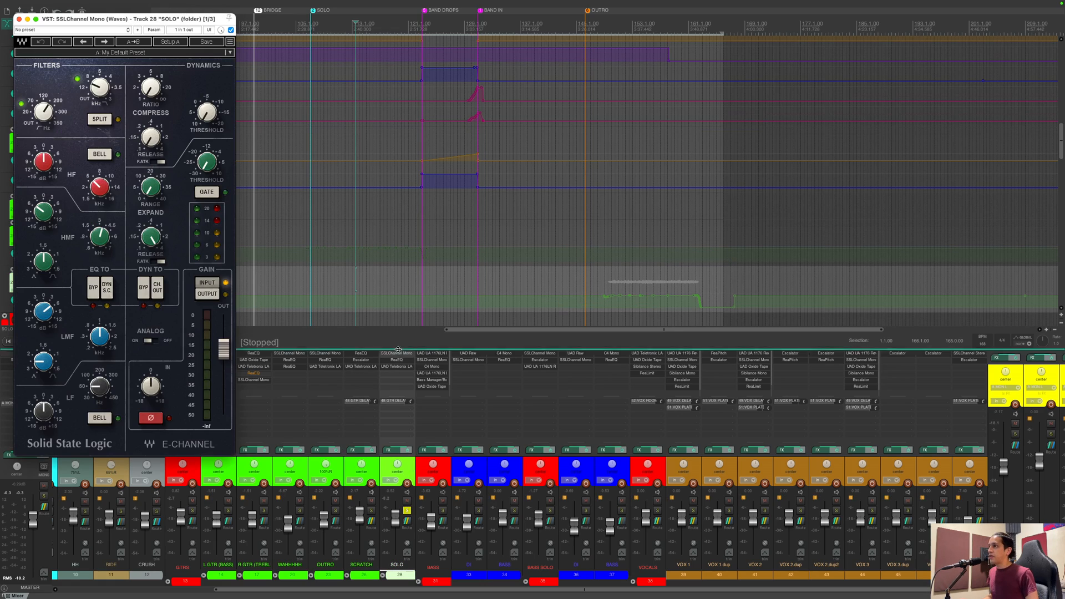
{"action": "left_click_drag", "start_coordinate": [116, 12], "coordinate": [485, 35]}
{"action": "left_click", "coordinate": [456, 108]}
{"action": "left_click", "coordinate": [411, 133]}
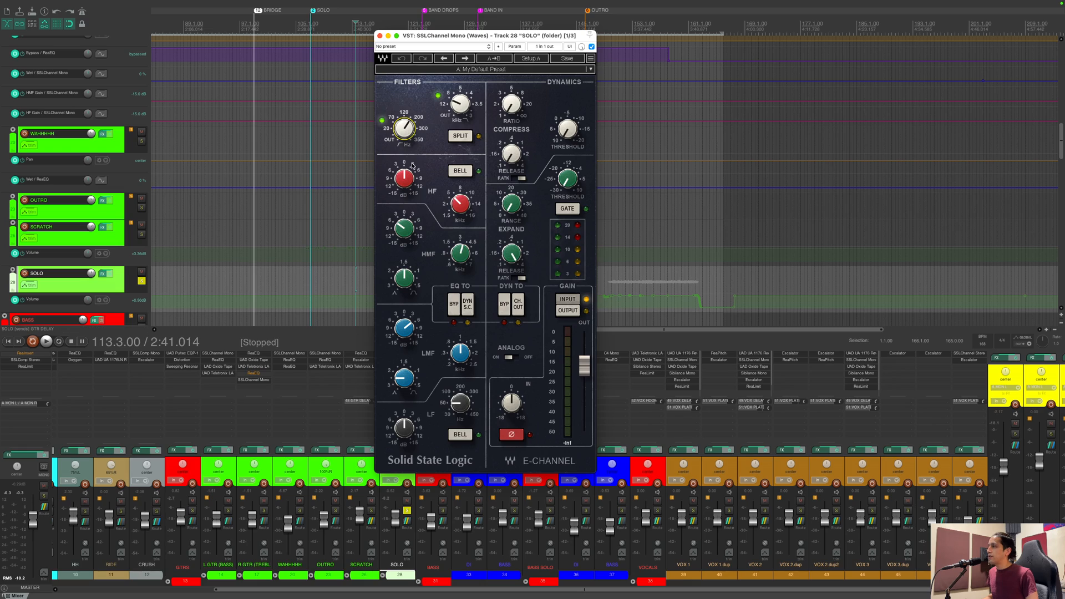
{"action": "left_click", "coordinate": [459, 253]}
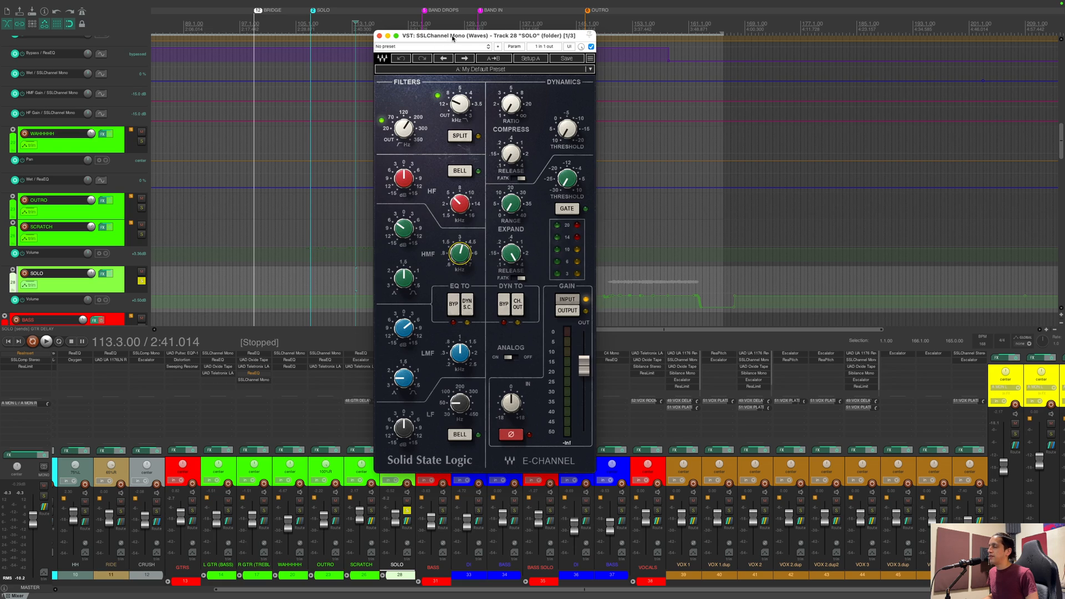
{"action": "left_click_drag", "start_coordinate": [452, 38], "coordinate": [365, 32]}
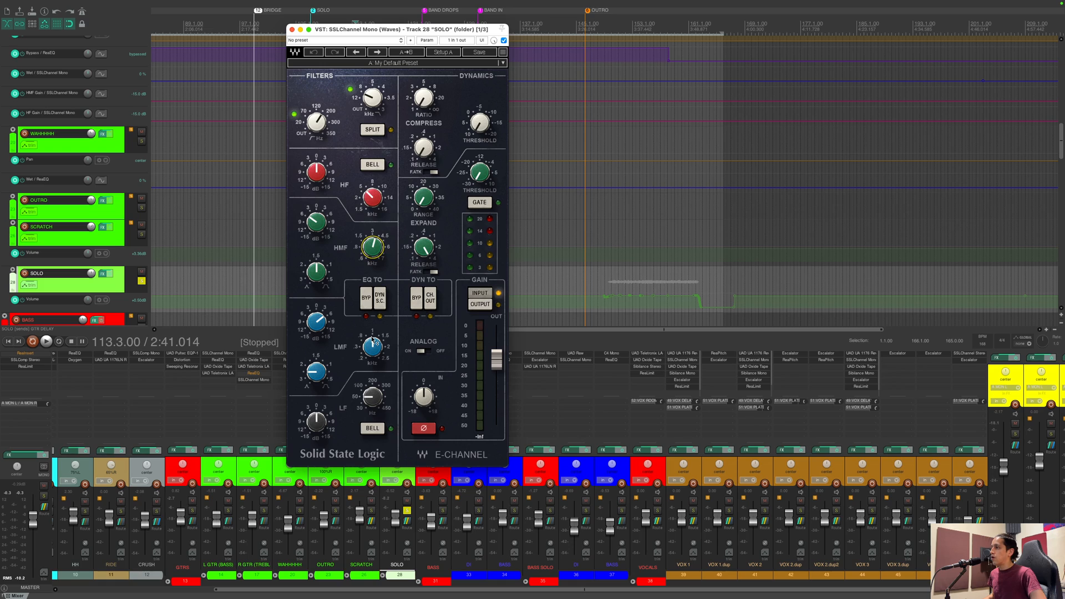
{"action": "left_click", "coordinate": [290, 30]}
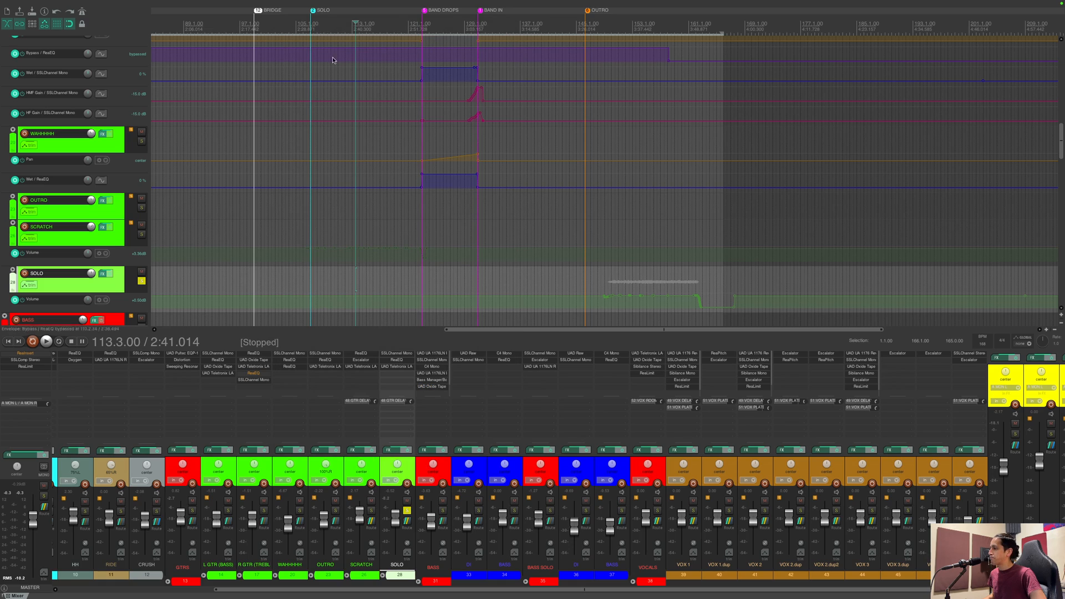
Step: Review the ReaEQ bands and the UAD Teletronix LA-3A settings on the SOLO track, closing each plugin window
{"action": "left_click", "coordinate": [397, 359]}
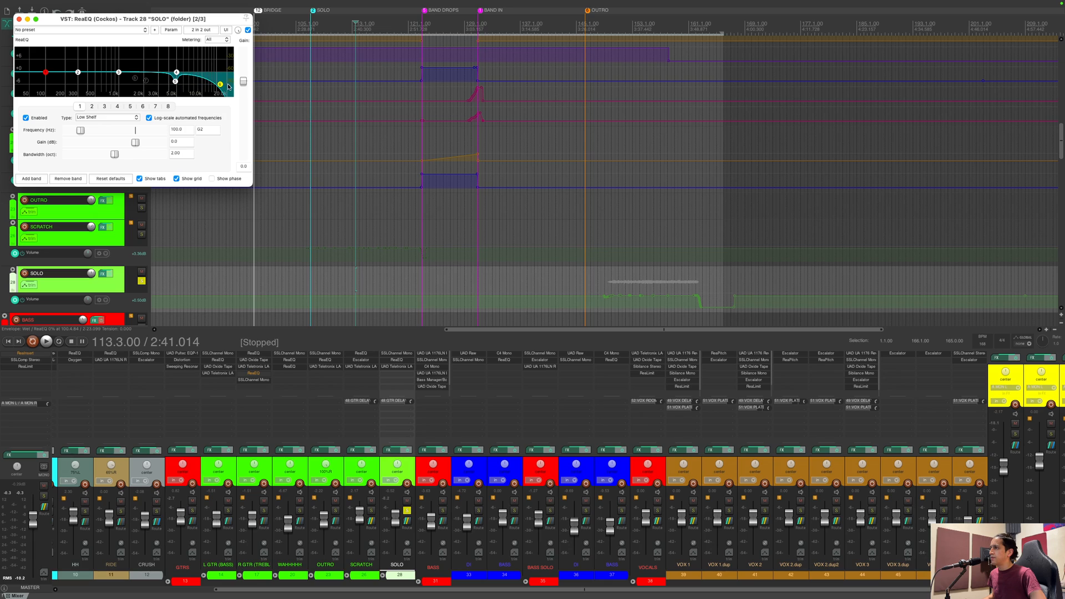
{"action": "mouse_move", "coordinate": [221, 84]}
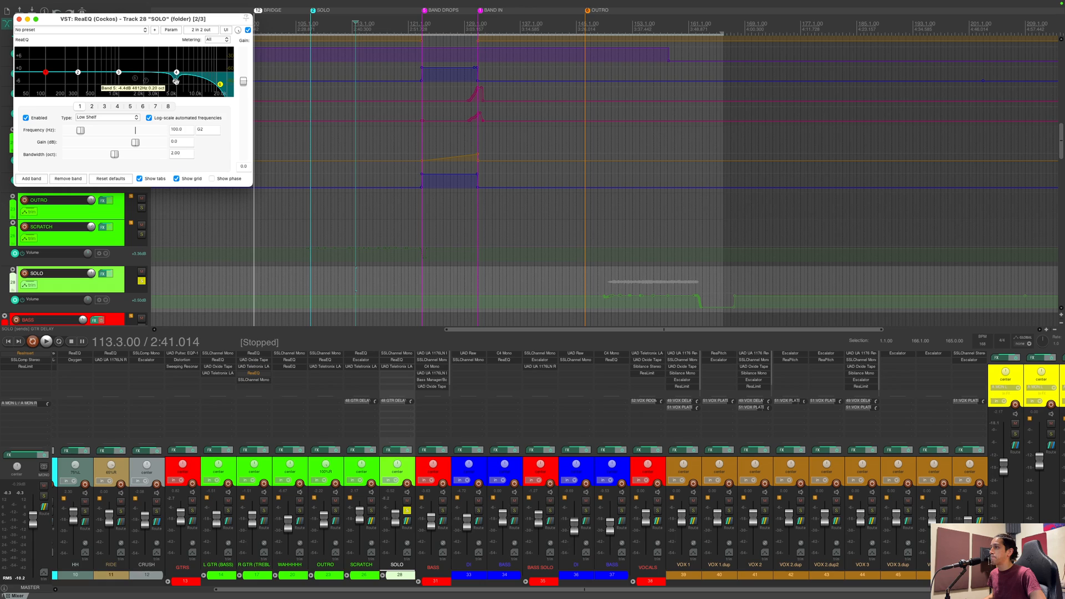
{"action": "left_click", "coordinate": [19, 20]}
{"action": "left_click", "coordinate": [405, 366]}
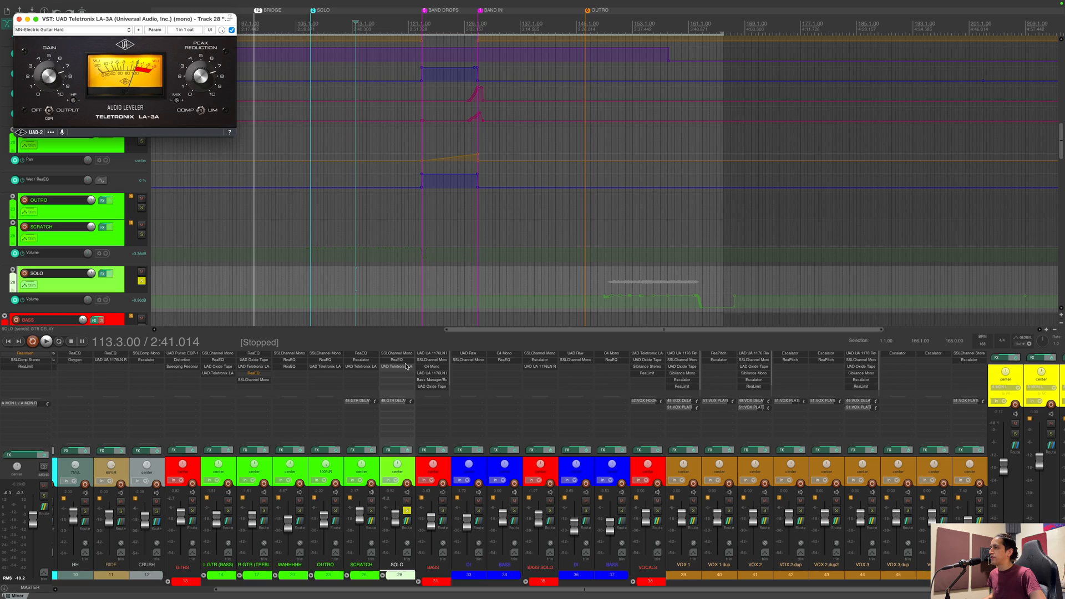
{"action": "left_click_drag", "start_coordinate": [175, 21], "coordinate": [539, 115]}
{"action": "left_click", "coordinate": [387, 117]}
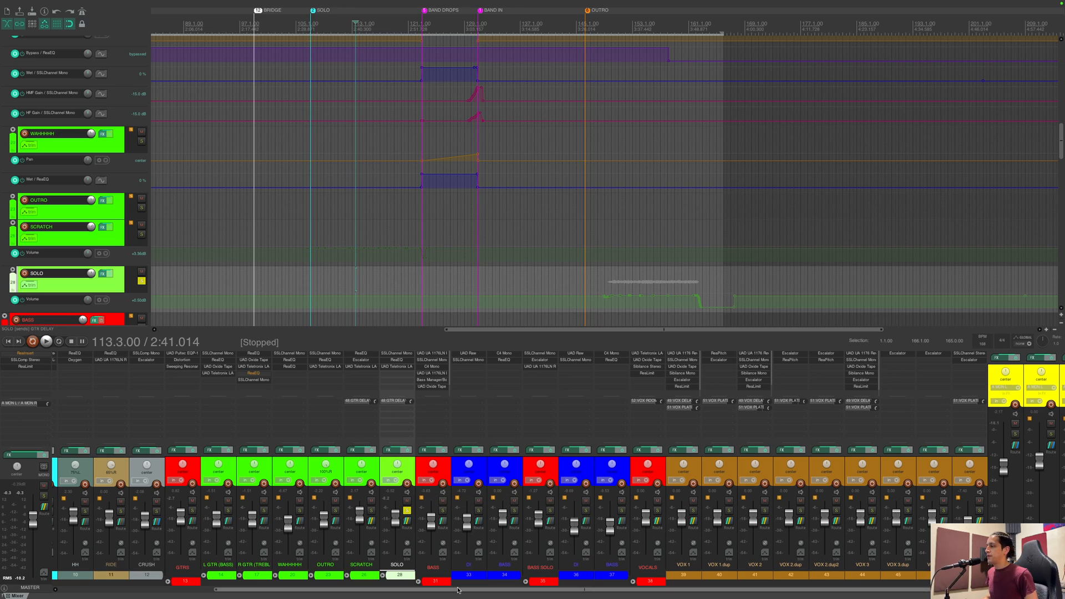
Step: Review the UAD Galaxy Tape Echo and ReaEQ settings in the GTR DELAY track's effects chain and close it
{"action": "scroll", "coordinate": [459, 590], "scroll_direction": "right", "scroll_amount": 4}
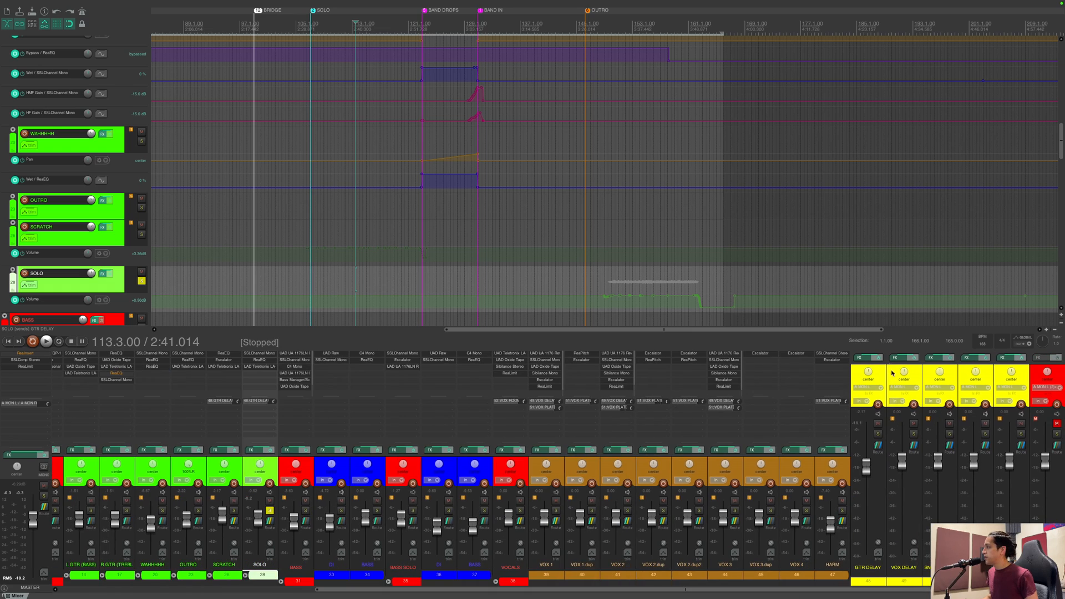
{"action": "left_click", "coordinate": [859, 358]}
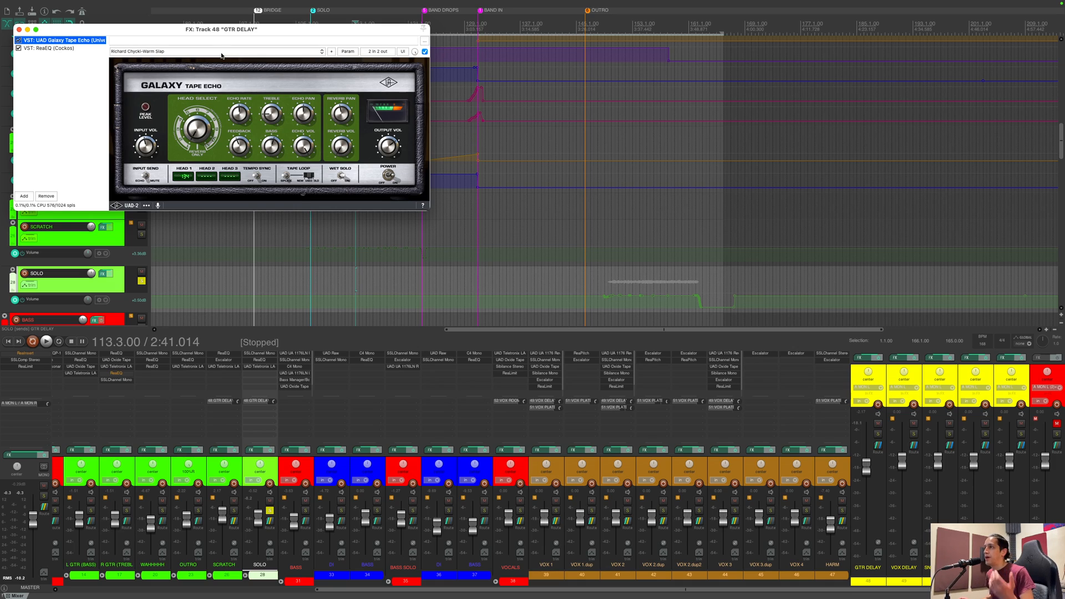
{"action": "left_click", "coordinate": [44, 48]}
{"action": "left_click_drag", "start_coordinate": [139, 29], "coordinate": [319, 54]}
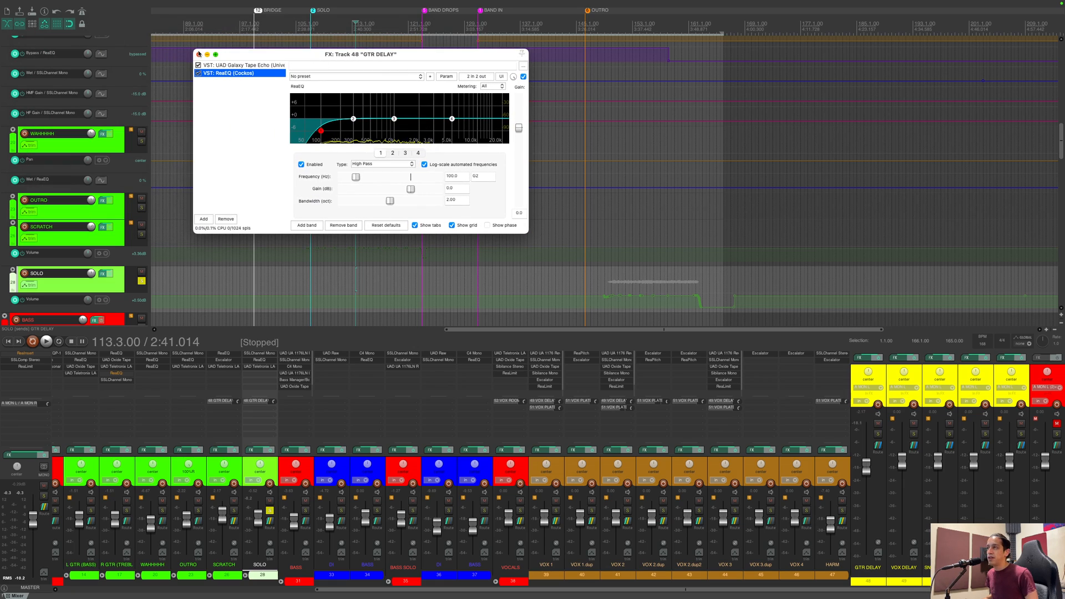
{"action": "left_click", "coordinate": [229, 66]}
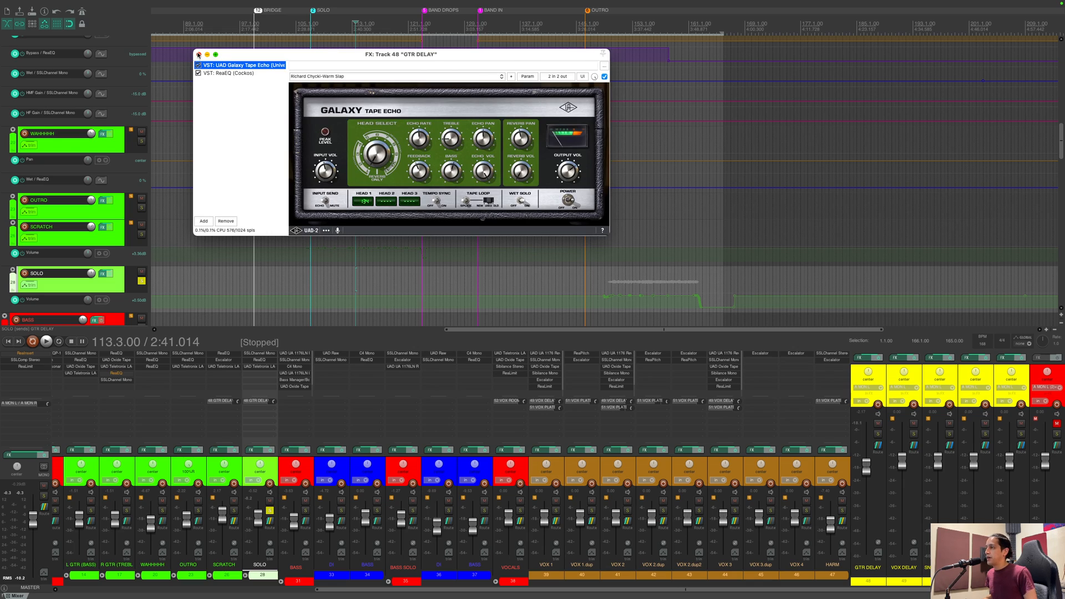
{"action": "left_click", "coordinate": [198, 55]}
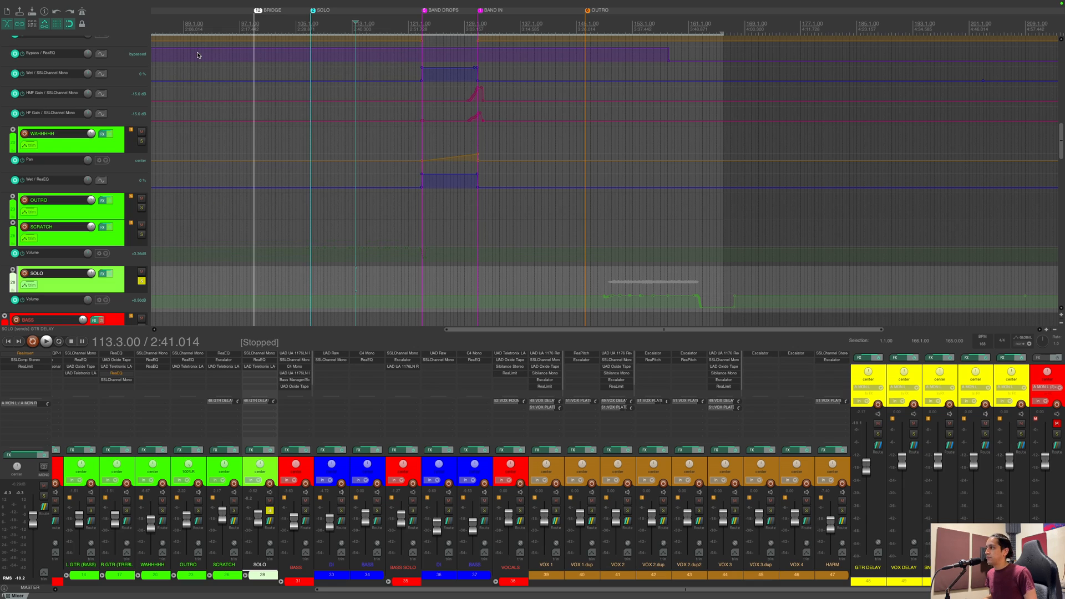
Step: Clear the solo on the SOLO guitar track and return to the guitar tracks in the full-song arrangement
{"action": "left_click", "coordinate": [270, 510]}
{"action": "scroll", "coordinate": [301, 593], "scroll_direction": "up", "scroll_amount": 5}
{"action": "scroll", "coordinate": [347, 237], "scroll_direction": "down", "scroll_amount": 3}
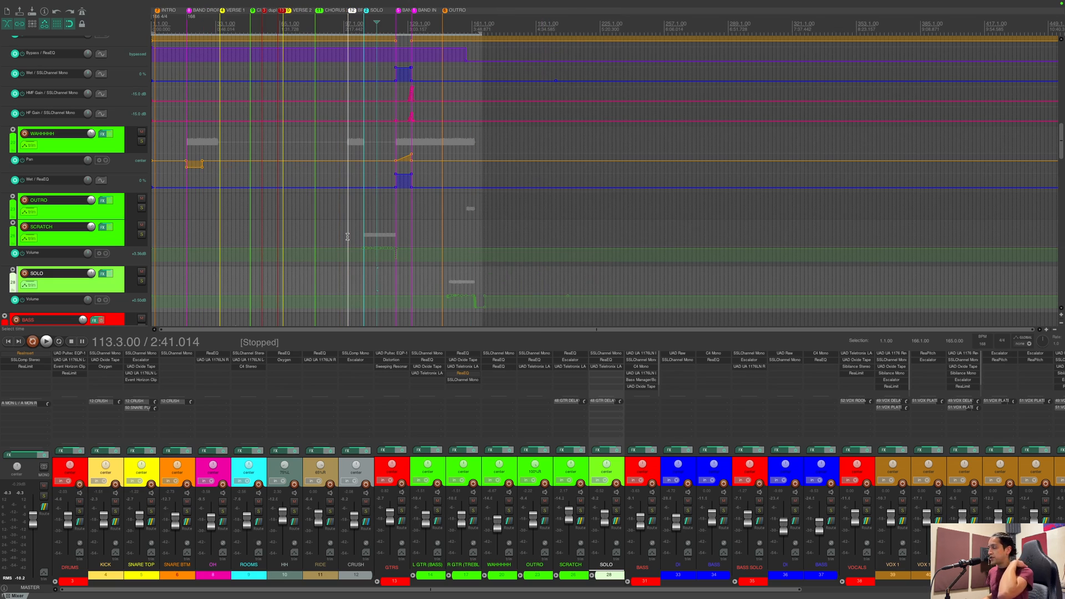
{"action": "scroll", "coordinate": [113, 149], "scroll_direction": "up", "scroll_amount": 3}
{"action": "scroll", "coordinate": [113, 148], "scroll_direction": "up", "scroll_amount": 3}
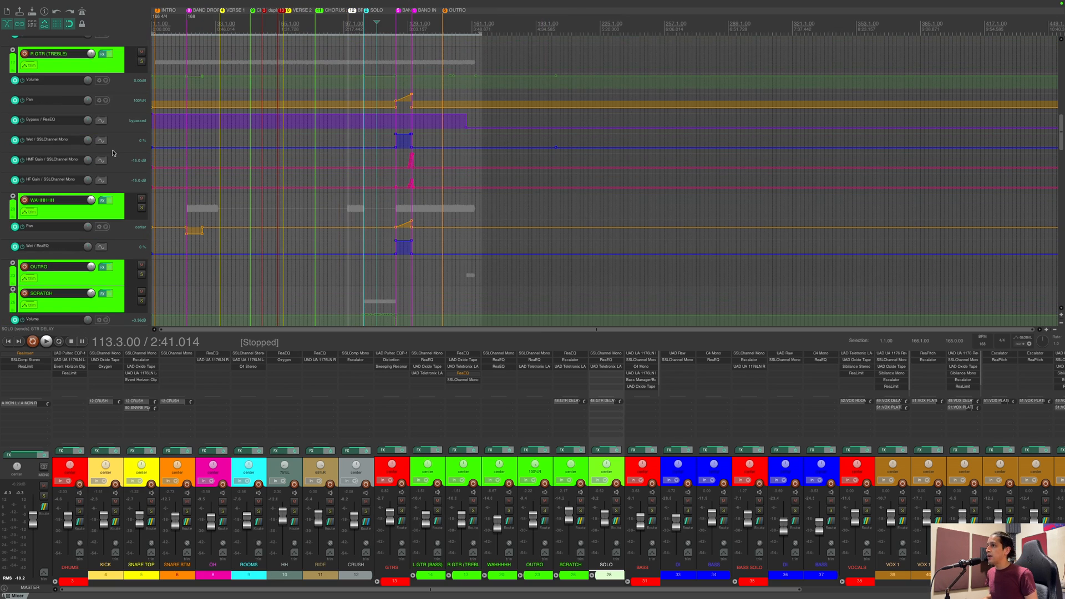
Step: Select the GTRS folder track and examine its Wet / Distortion and other automation envelopes around the BAND DROPS section
{"action": "left_click", "coordinate": [400, 553]}
{"action": "scroll", "coordinate": [301, 91], "scroll_direction": "up", "scroll_amount": 4}
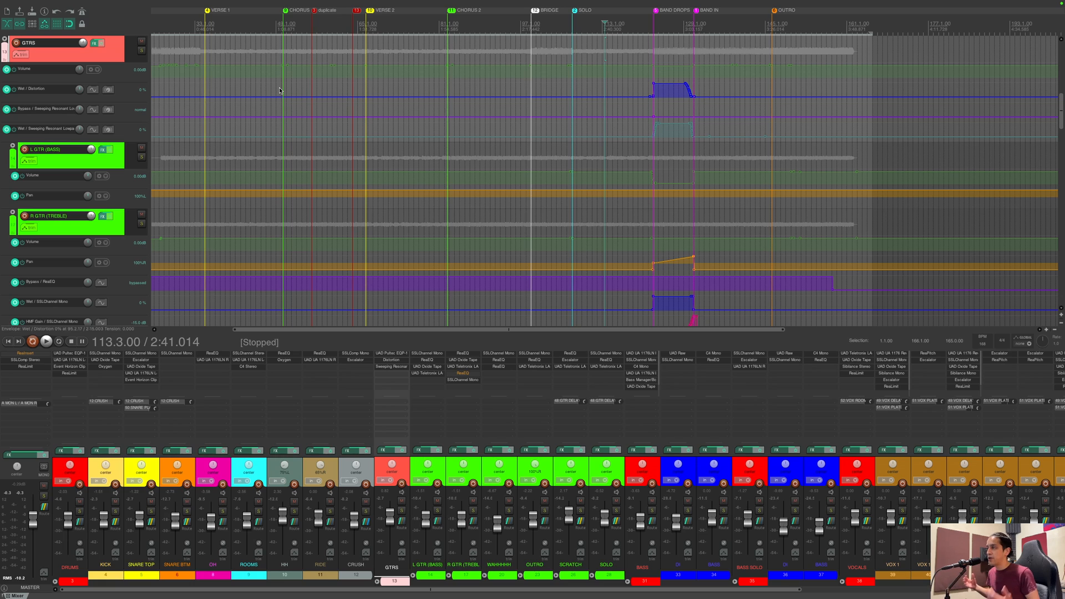
{"action": "scroll", "coordinate": [280, 90], "scroll_direction": "down", "scroll_amount": 4}
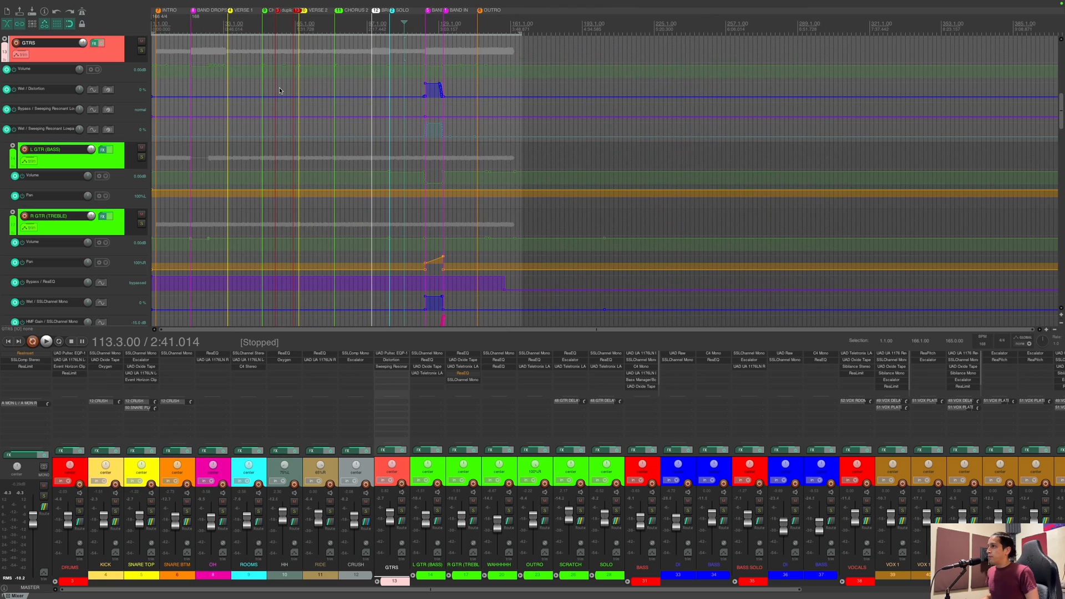
{"action": "scroll", "coordinate": [279, 90], "scroll_direction": "up", "scroll_amount": 3}
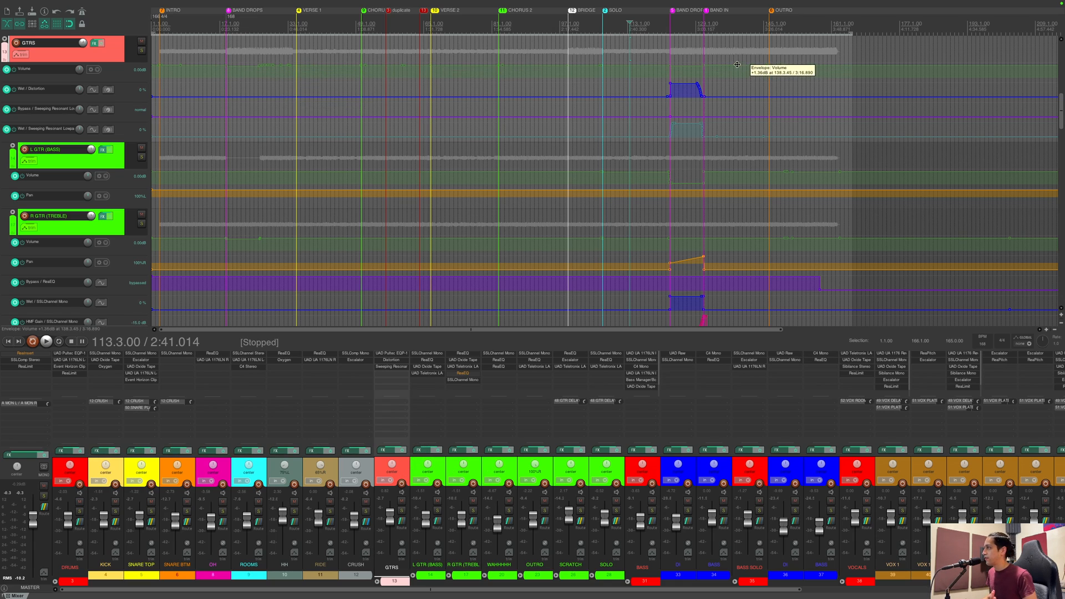
{"action": "left_click", "coordinate": [665, 91]}
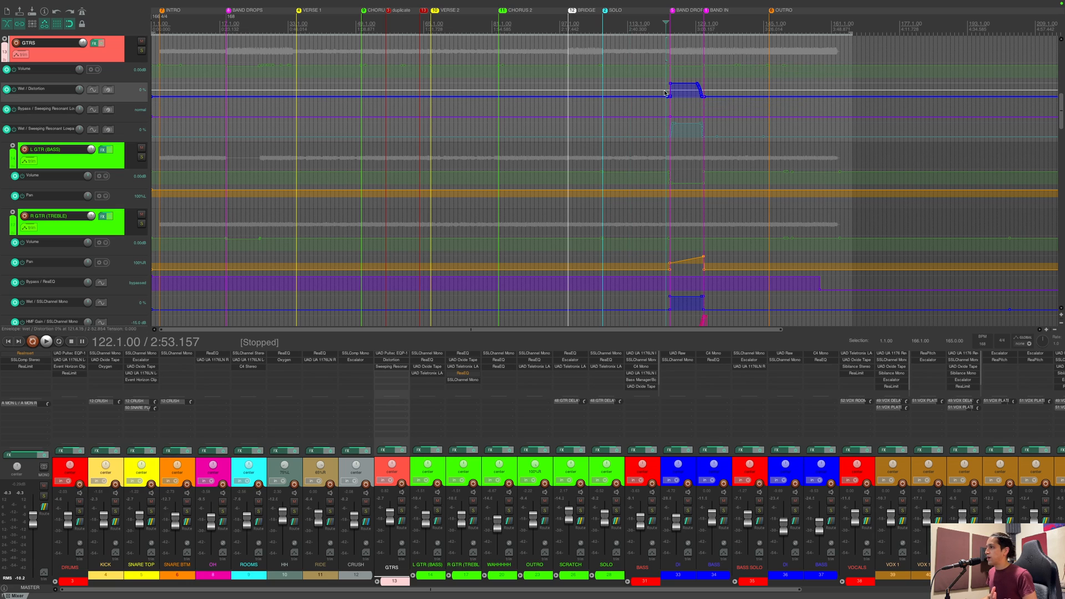
{"action": "scroll", "coordinate": [631, 223], "scroll_direction": "up", "scroll_amount": 10}
{"action": "scroll", "coordinate": [631, 223], "scroll_direction": "down", "scroll_amount": 1}
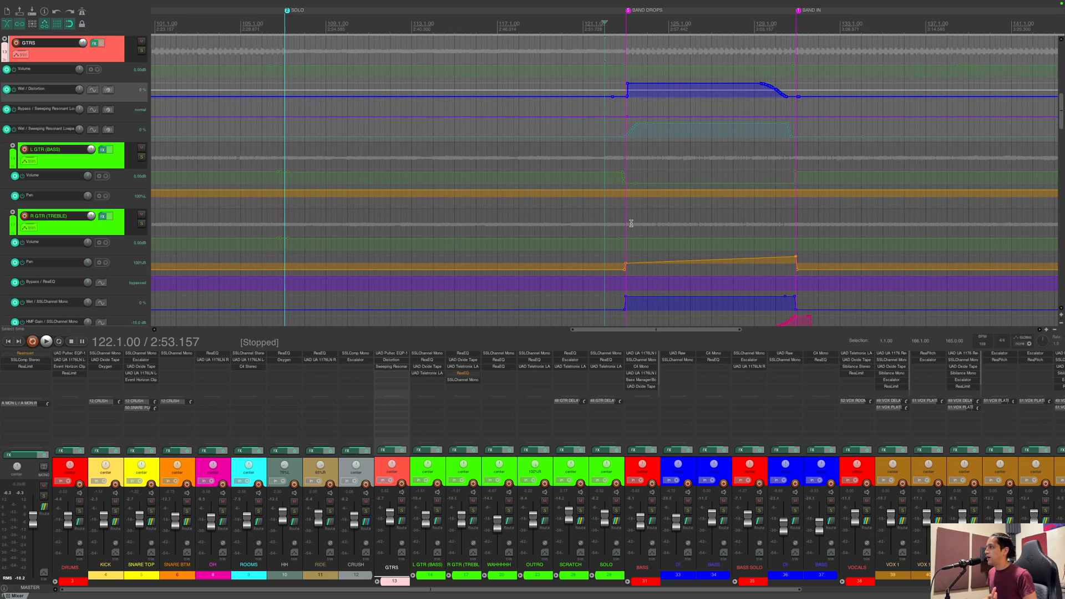
{"action": "scroll", "coordinate": [631, 223], "scroll_direction": "down", "scroll_amount": 4}
Step: Solo the GTRS folder and play it from the BAND DROPS marker at bar 123, following the guitar tracks' automation
{"action": "left_click", "coordinate": [617, 22]}
{"action": "left_click", "coordinate": [401, 511]}
{"action": "key", "text": "space"}
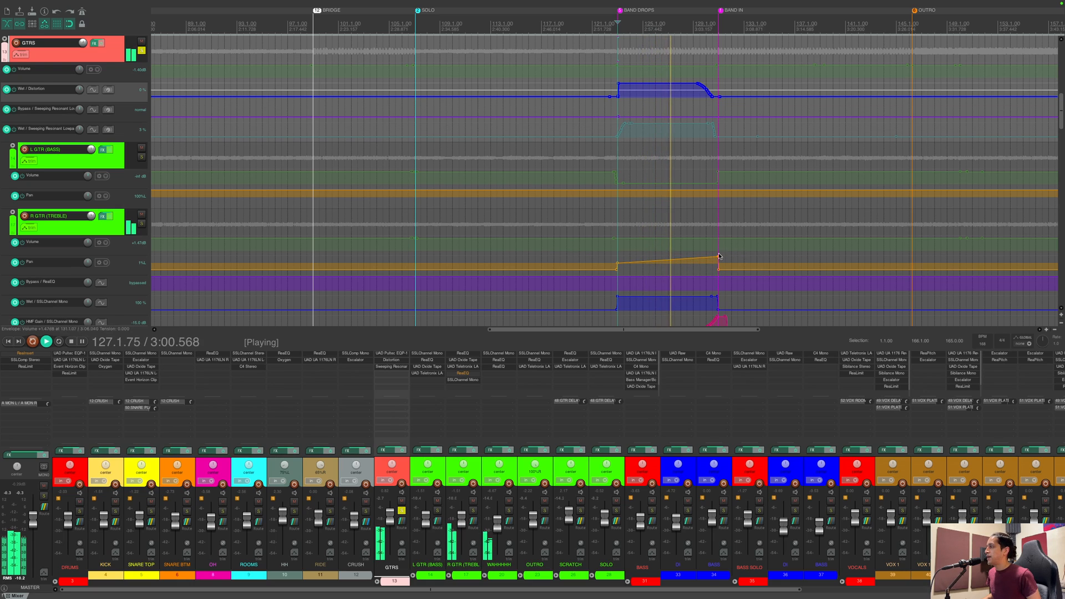
{"action": "scroll", "coordinate": [126, 209], "scroll_direction": "down", "scroll_amount": 3}
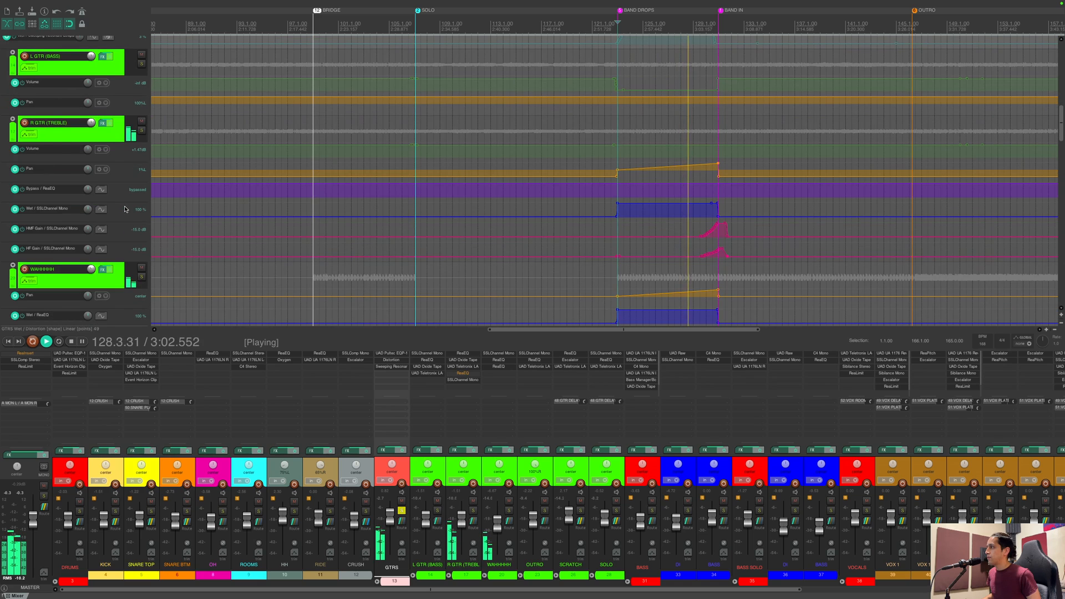
{"action": "scroll", "coordinate": [125, 209], "scroll_direction": "down", "scroll_amount": 3}
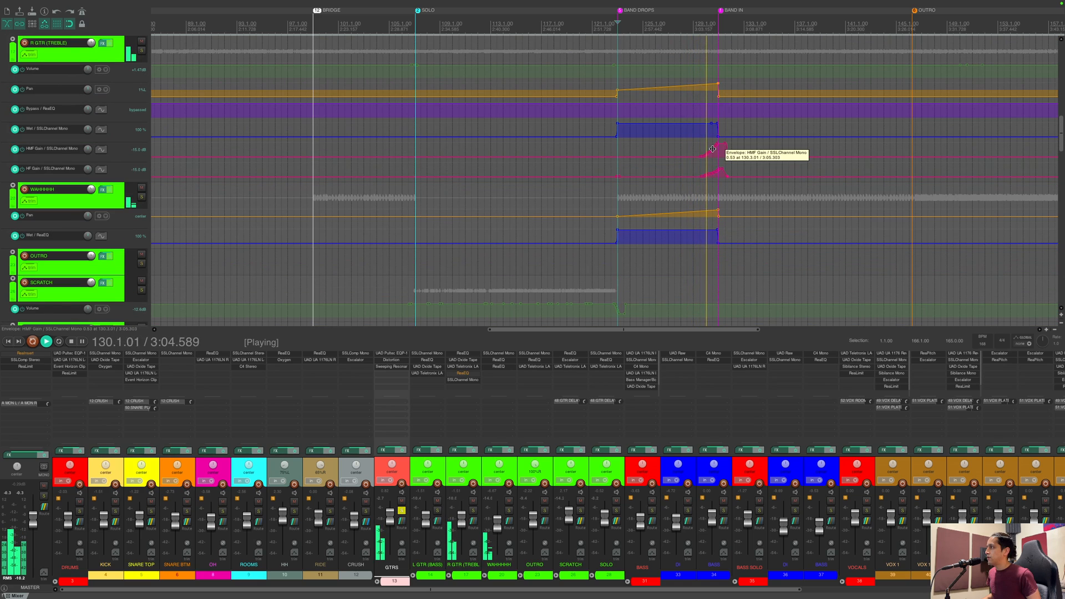
{"action": "key", "text": "space"}
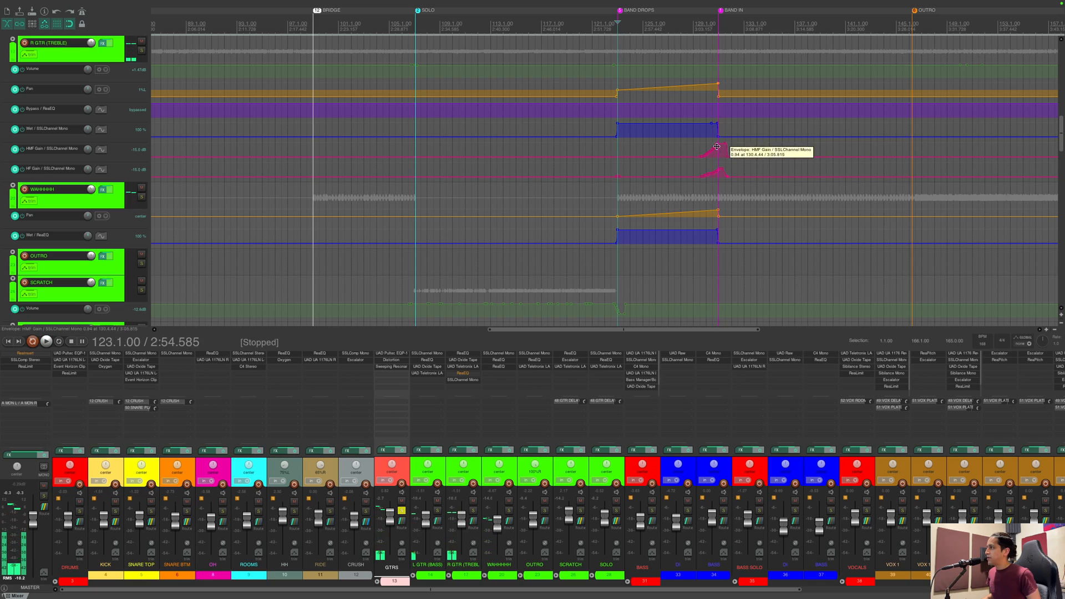
Step: Review the UAD Pultec EQP-1A Legacy settings on the GTRS folder and return the edit cursor to bar 123
{"action": "left_click", "coordinate": [720, 143]}
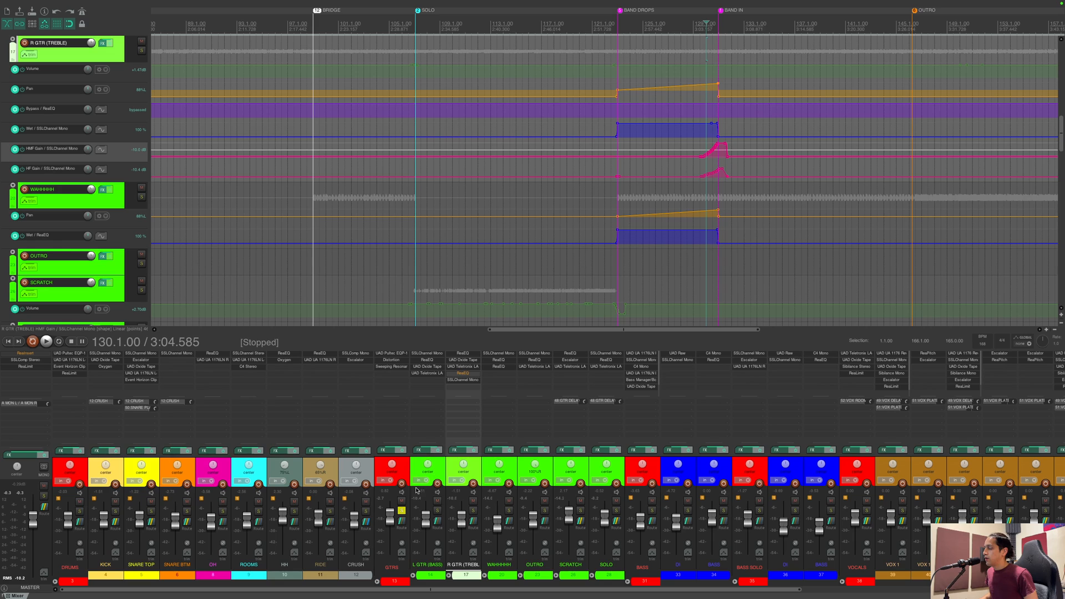
{"action": "left_click", "coordinate": [401, 354]}
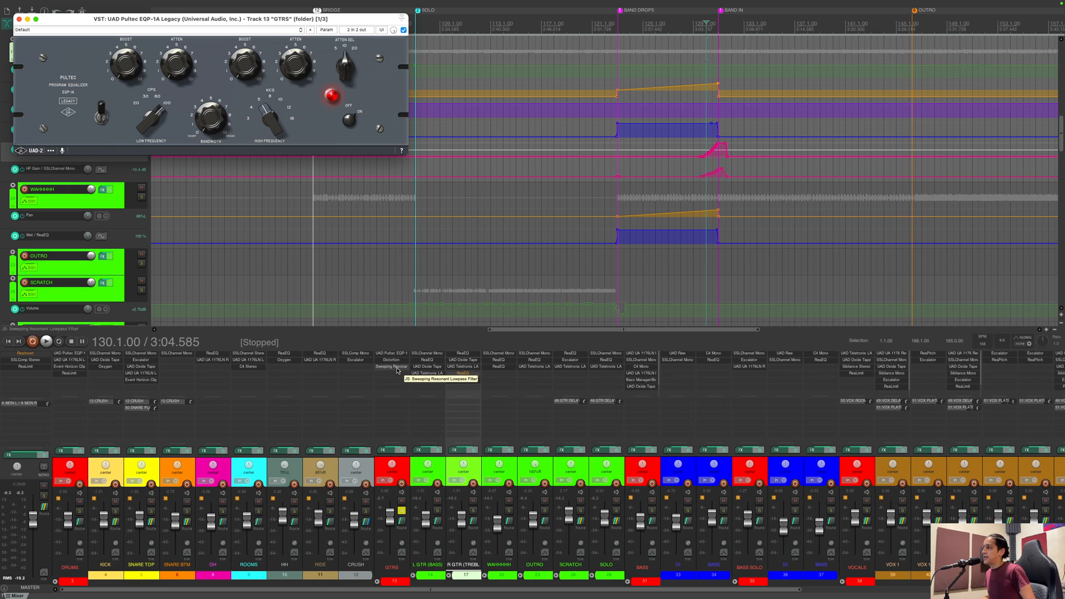
{"action": "left_click", "coordinate": [19, 19]}
{"action": "left_click", "coordinate": [617, 22]}
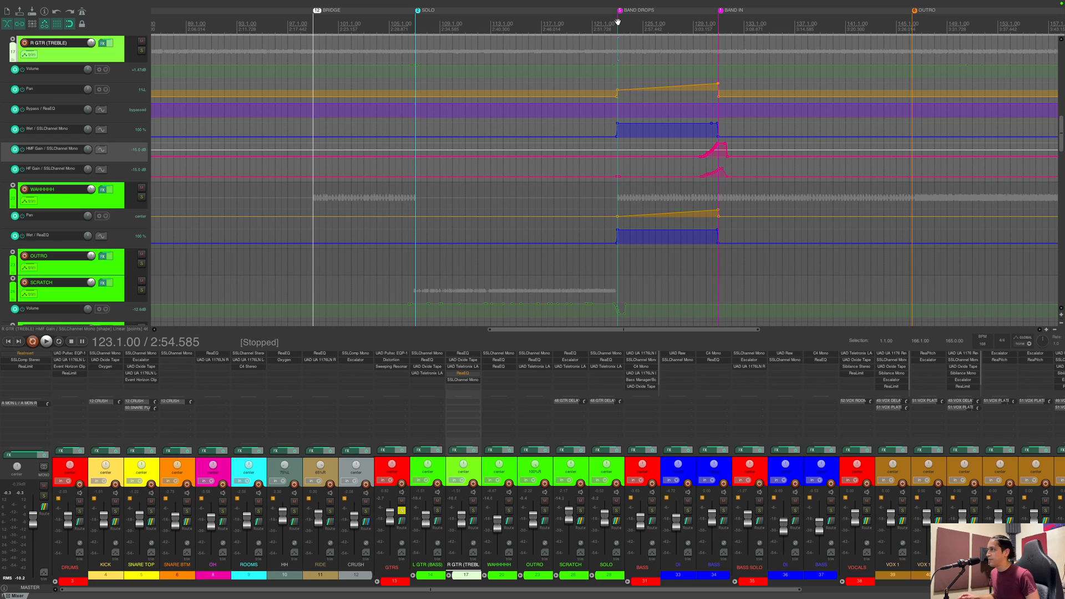
{"action": "left_click", "coordinate": [403, 355]}
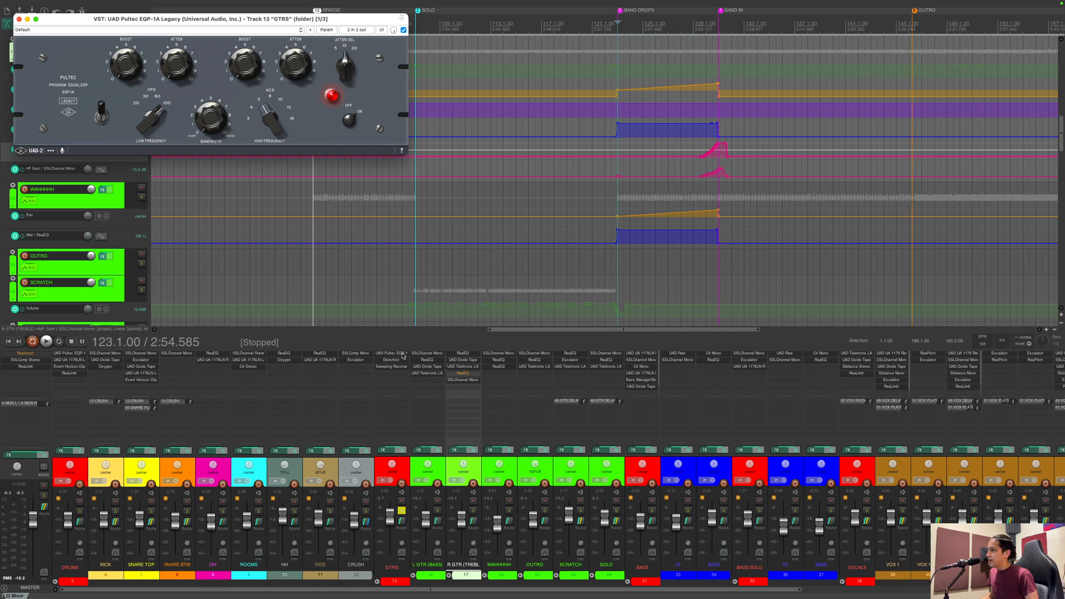
{"action": "left_click_drag", "start_coordinate": [284, 20], "coordinate": [525, 101]}
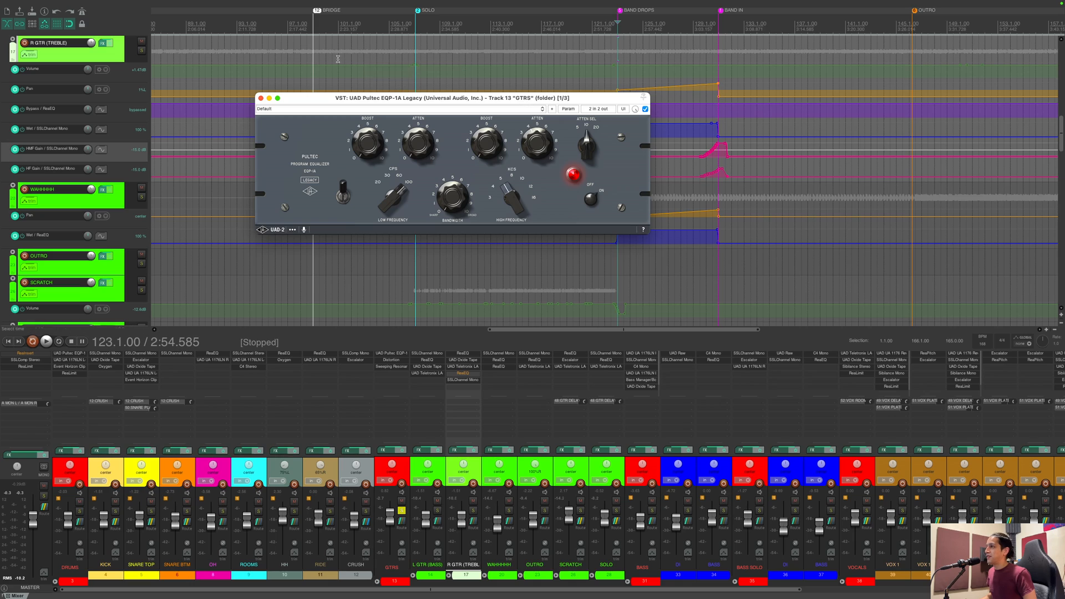
{"action": "left_click", "coordinate": [261, 99]}
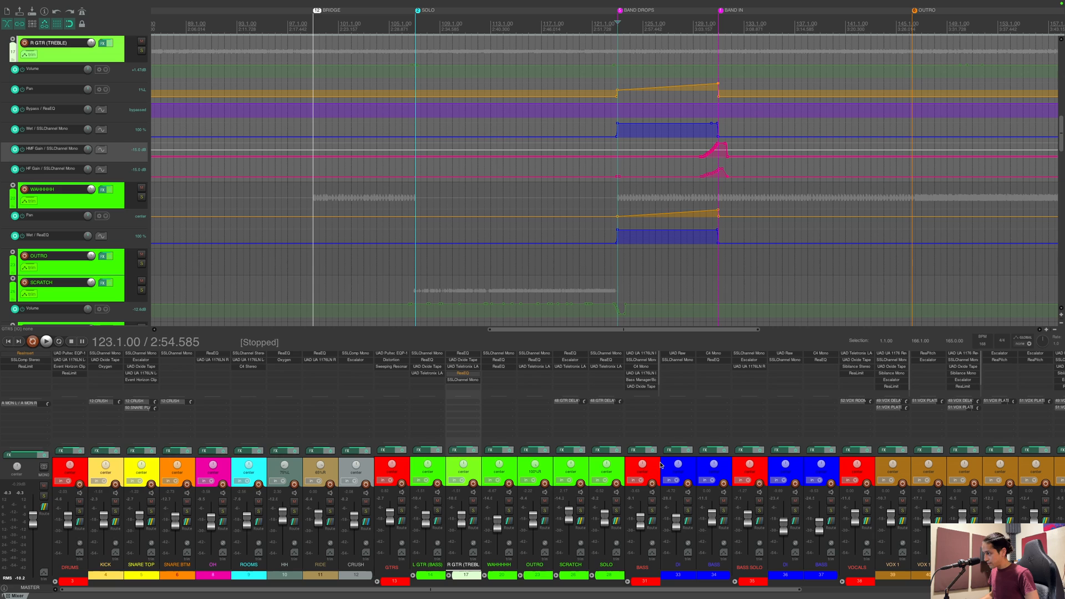
Step: Select the BASS folder track and examine the bass tracks with their clips, envelopes and mixer channels
{"action": "scroll", "coordinate": [556, 256], "scroll_direction": "down", "scroll_amount": 3}
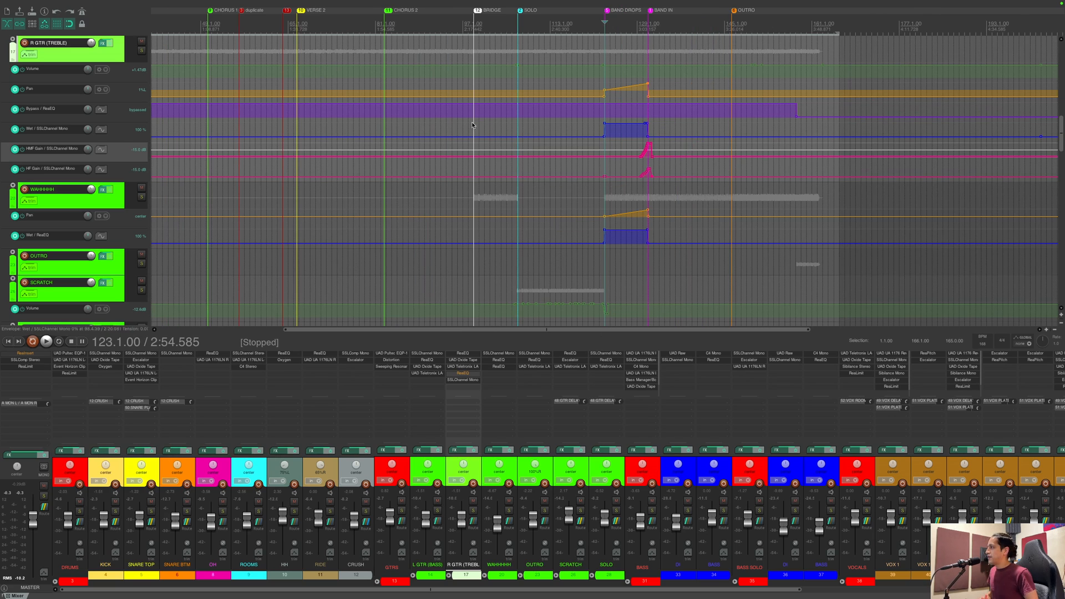
{"action": "scroll", "coordinate": [109, 215], "scroll_direction": "down", "scroll_amount": 4}
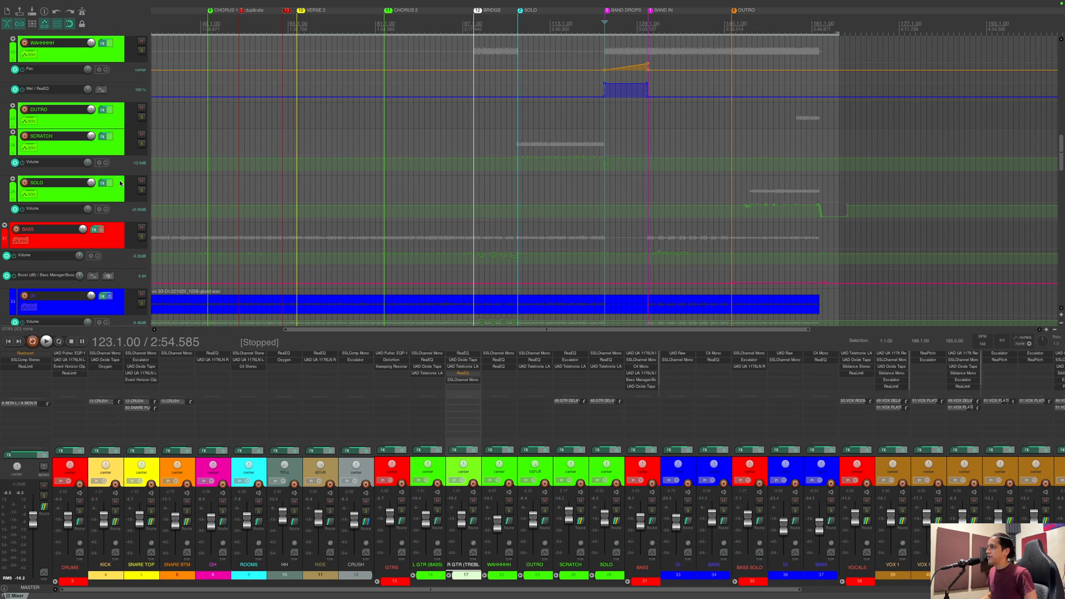
{"action": "scroll", "coordinate": [121, 182], "scroll_direction": "up", "scroll_amount": 1}
{"action": "scroll", "coordinate": [121, 182], "scroll_direction": "up", "scroll_amount": 10}
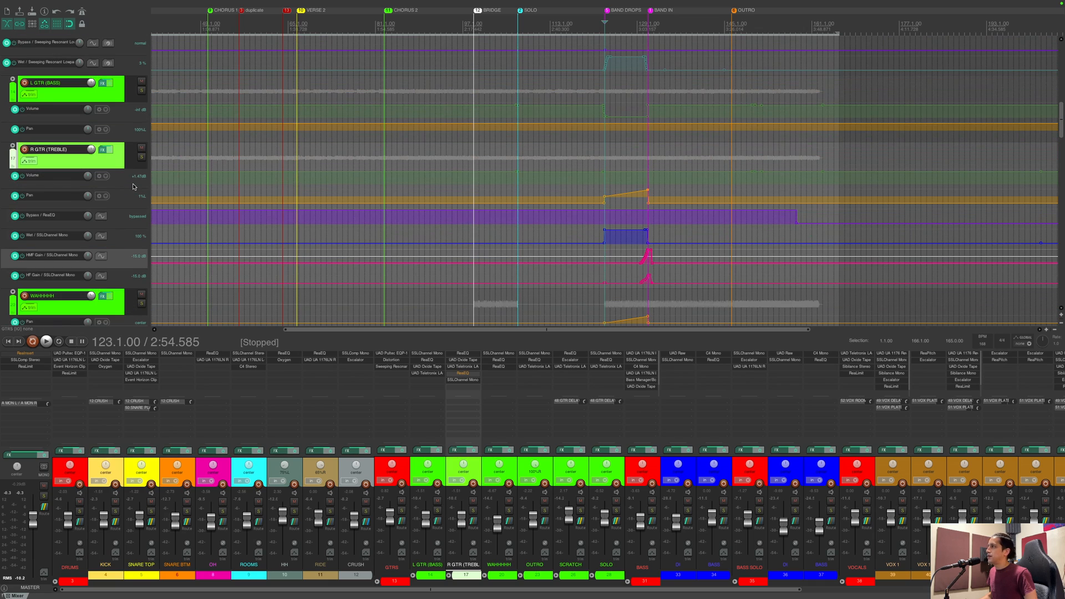
{"action": "scroll", "coordinate": [133, 187], "scroll_direction": "down", "scroll_amount": 1}
{"action": "left_click", "coordinate": [656, 463]}
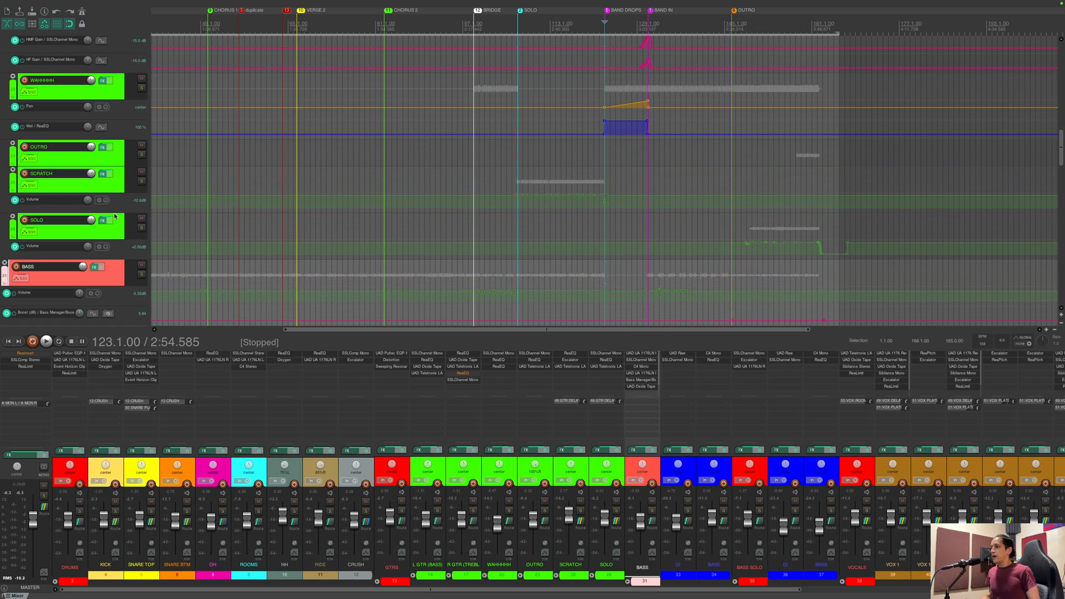
{"action": "scroll", "coordinate": [115, 216], "scroll_direction": "down", "scroll_amount": 2}
{"action": "scroll", "coordinate": [115, 216], "scroll_direction": "down", "scroll_amount": 6}
{"action": "scroll", "coordinate": [115, 217], "scroll_direction": "up", "scroll_amount": 3}
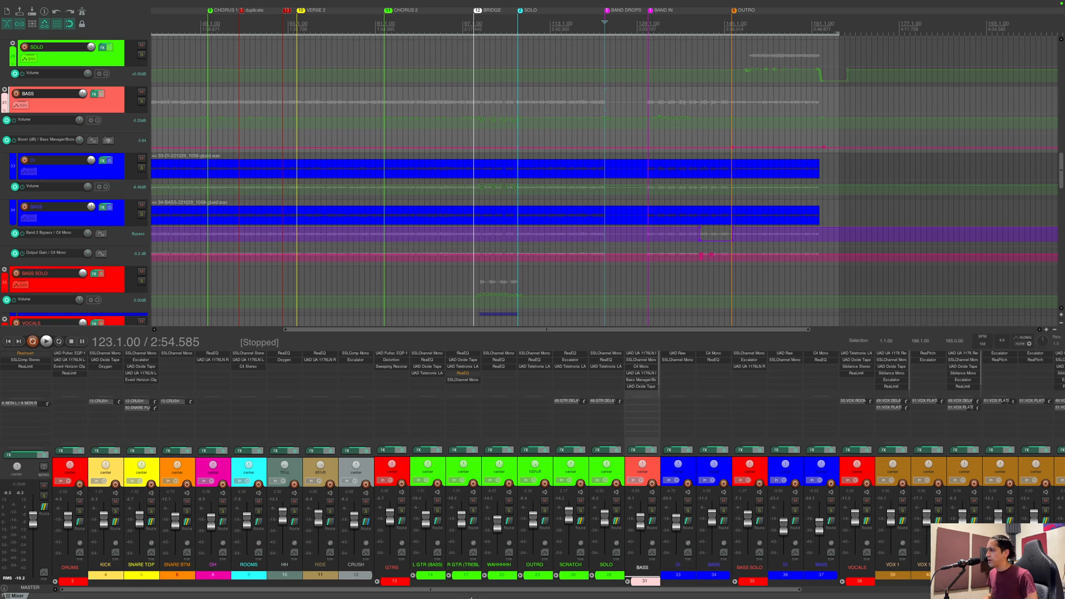
{"action": "scroll", "coordinate": [719, 575], "scroll_direction": "right", "scroll_amount": 5}
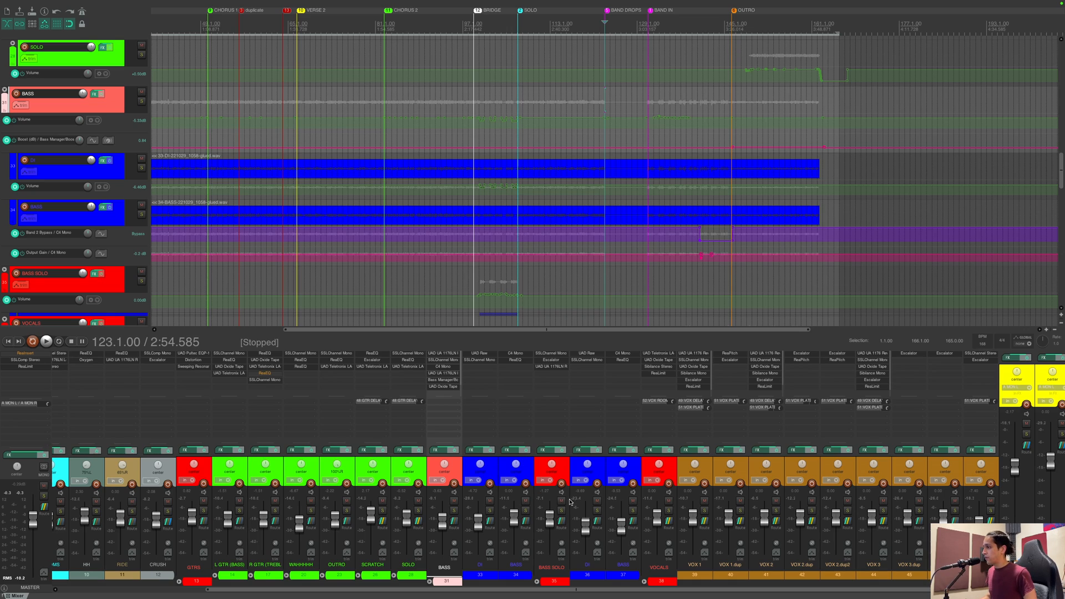
Step: Select the DI track in the BASS folder and review its UAD Raw distortion settings
{"action": "left_click", "coordinate": [560, 467]}
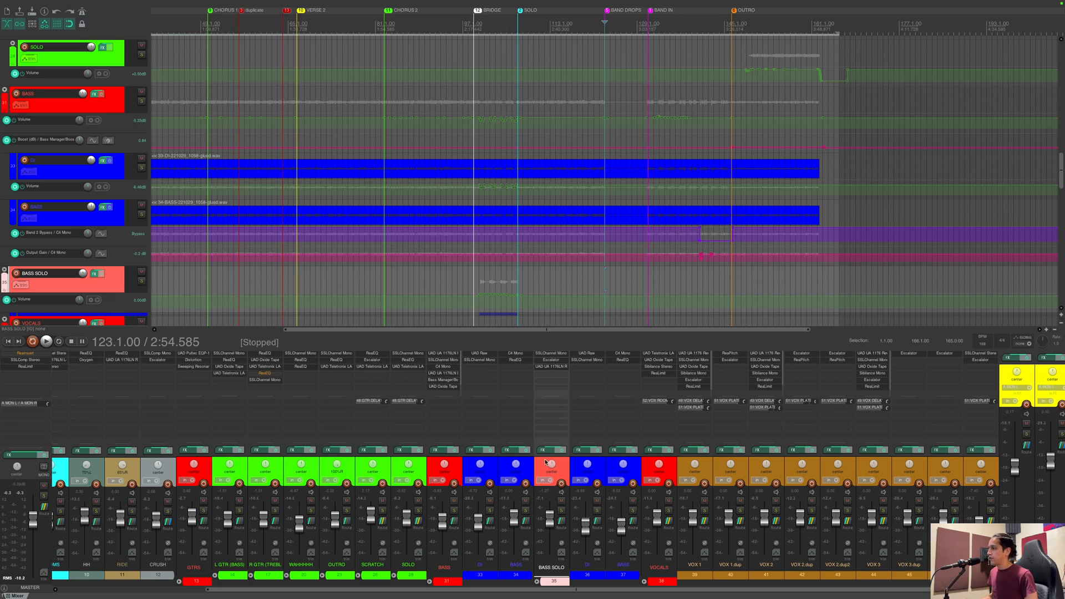
{"action": "left_click", "coordinate": [461, 465]}
{"action": "left_click", "coordinate": [495, 467]}
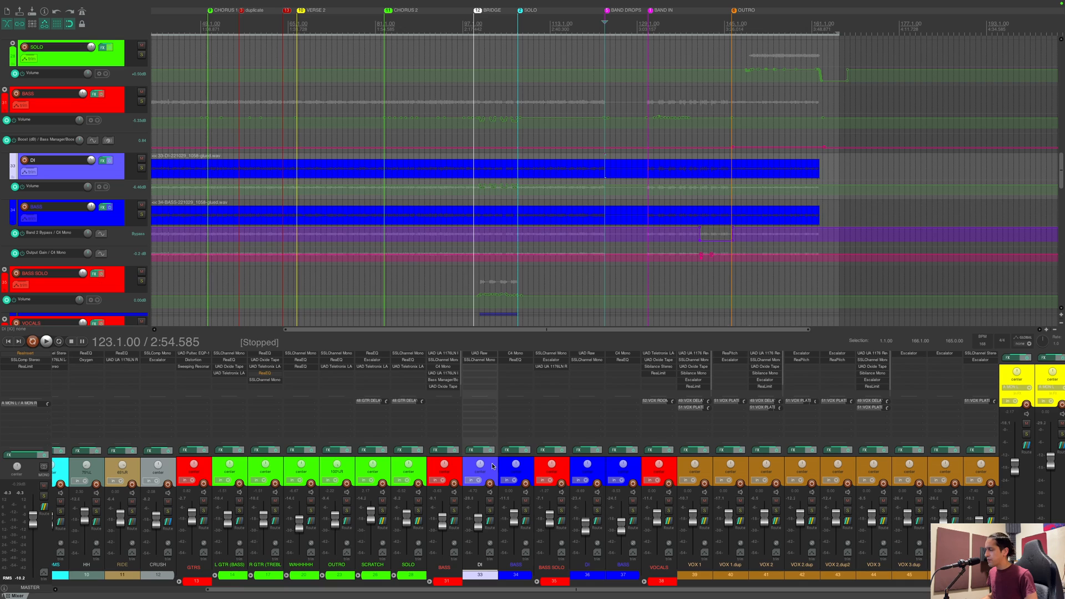
{"action": "left_click", "coordinate": [480, 353]}
{"action": "left_click_drag", "start_coordinate": [141, 19], "coordinate": [365, 102]}
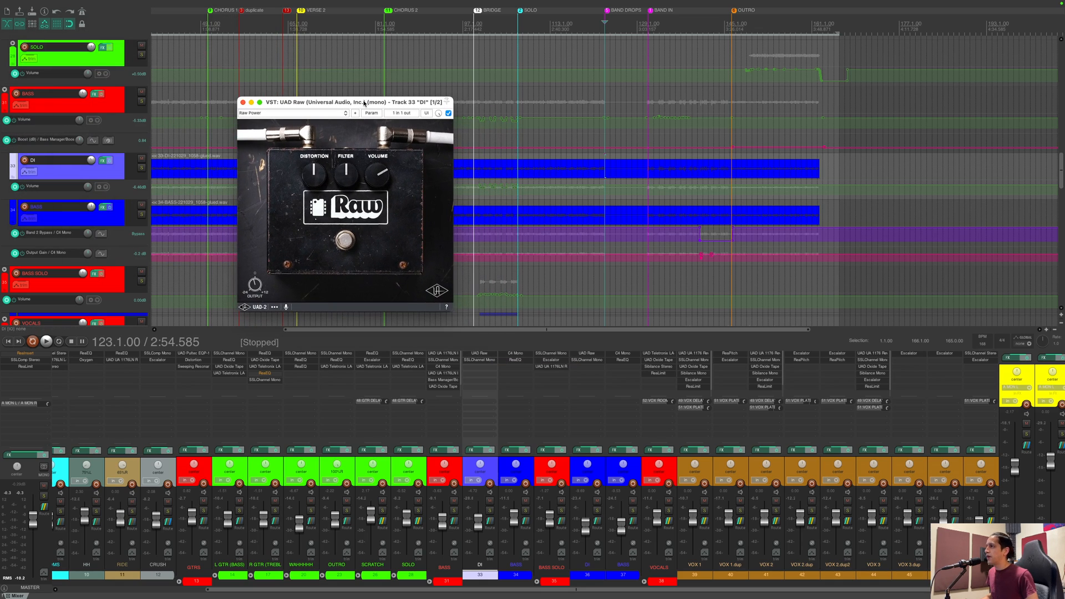
{"action": "left_click", "coordinate": [242, 102]}
Step: Audition the DI track in solo from bar 78 and review its SSLChannel Mono settings, ending with the solo off
{"action": "left_click", "coordinate": [489, 511]}
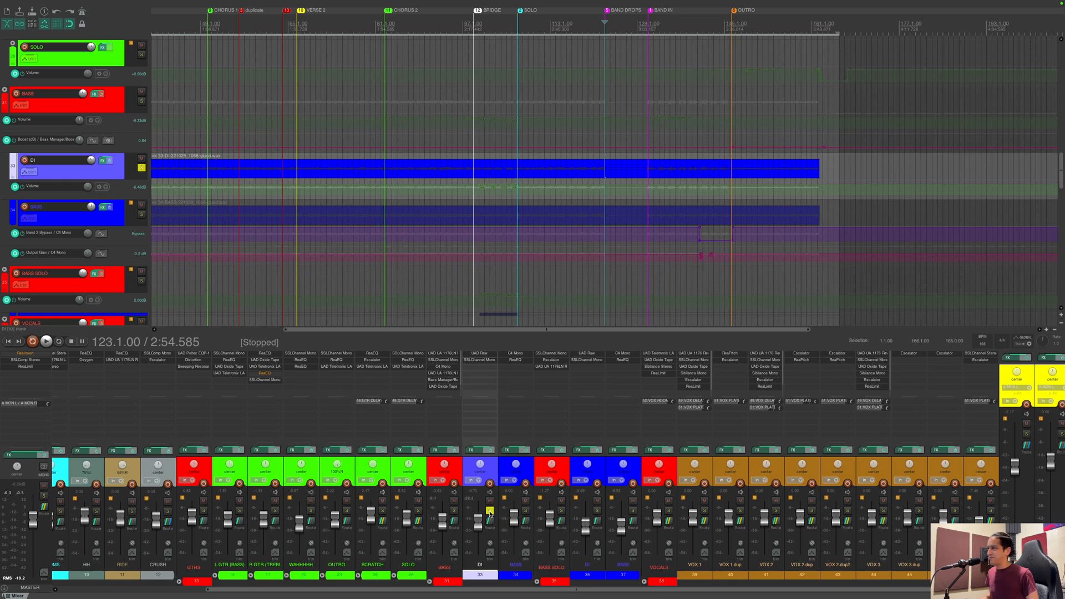
{"action": "left_click", "coordinate": [360, 21]}
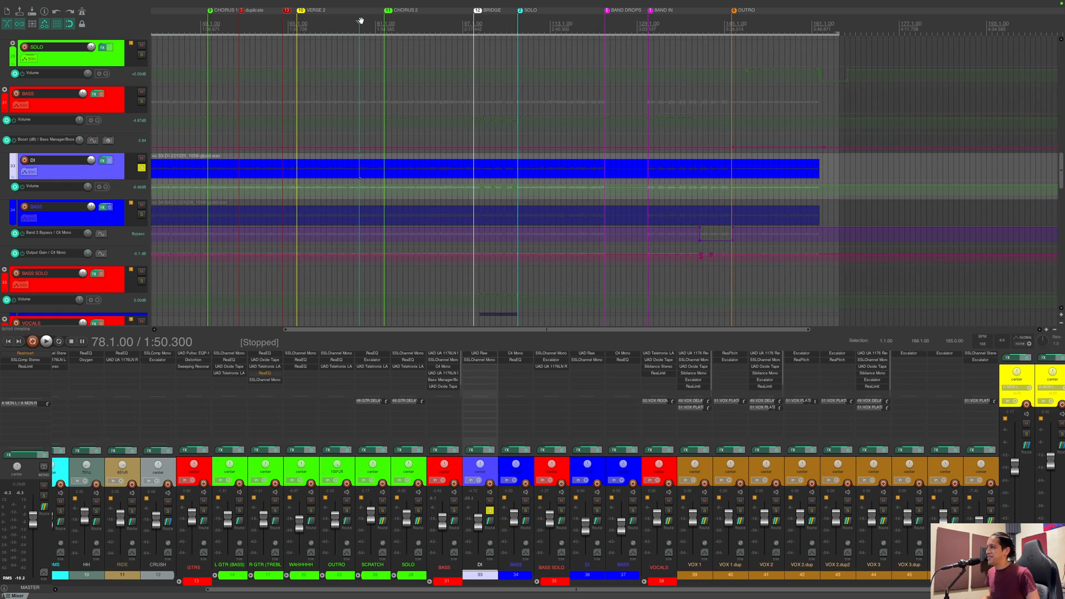
{"action": "left_click", "coordinate": [480, 359]}
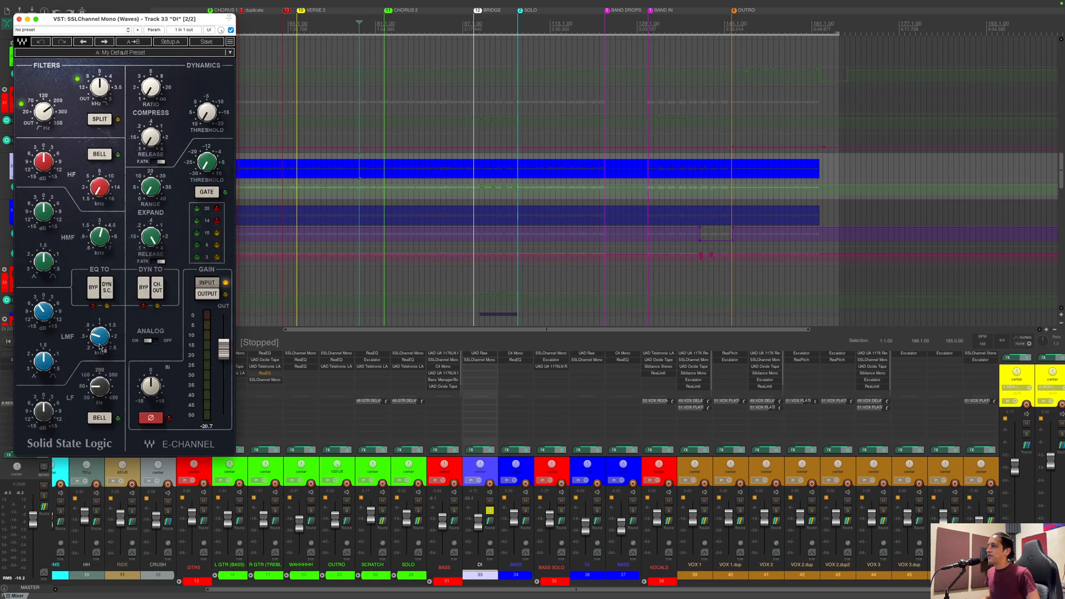
{"action": "left_click", "coordinate": [19, 19]}
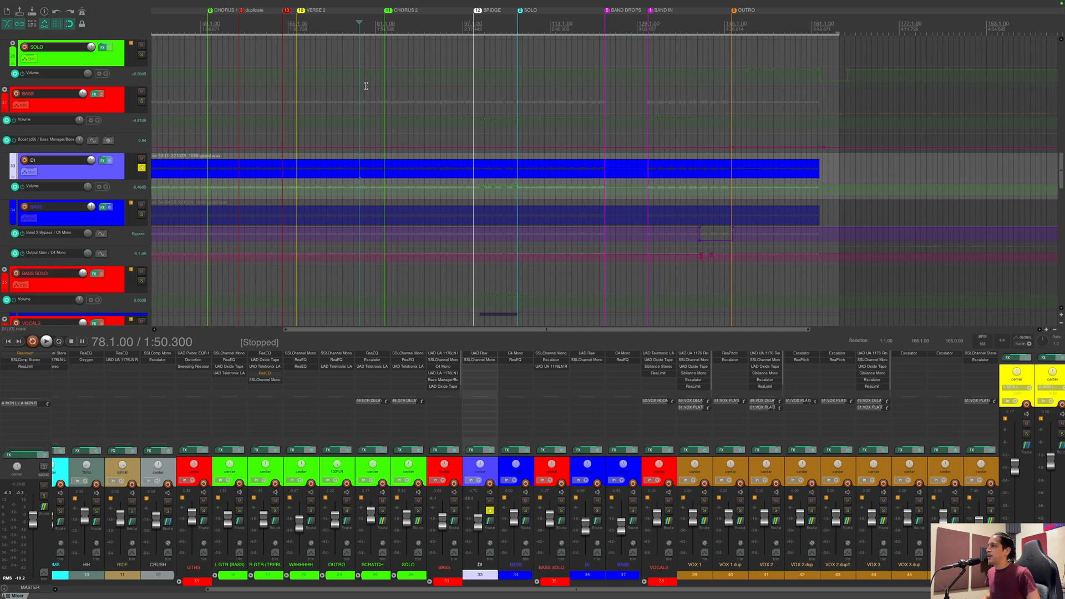
{"action": "key", "text": "space"}
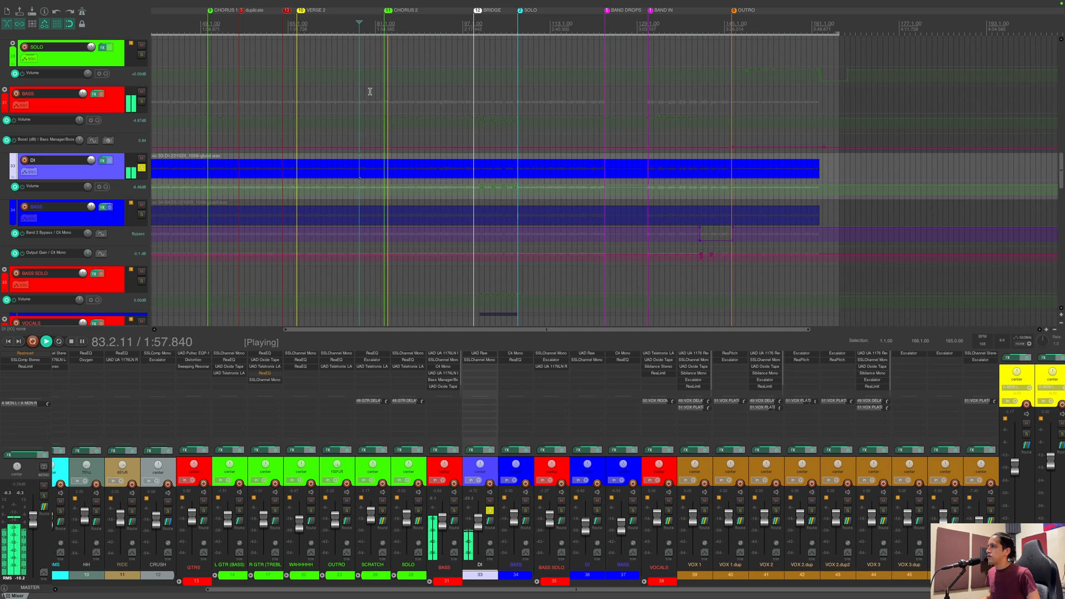
{"action": "key", "text": "space"}
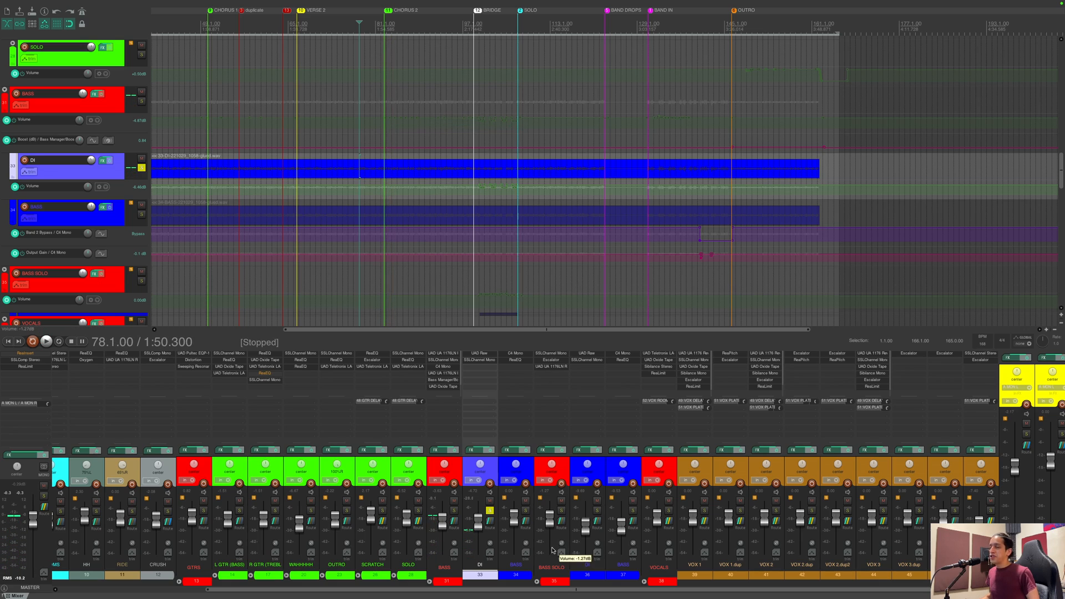
{"action": "left_click", "coordinate": [489, 510]}
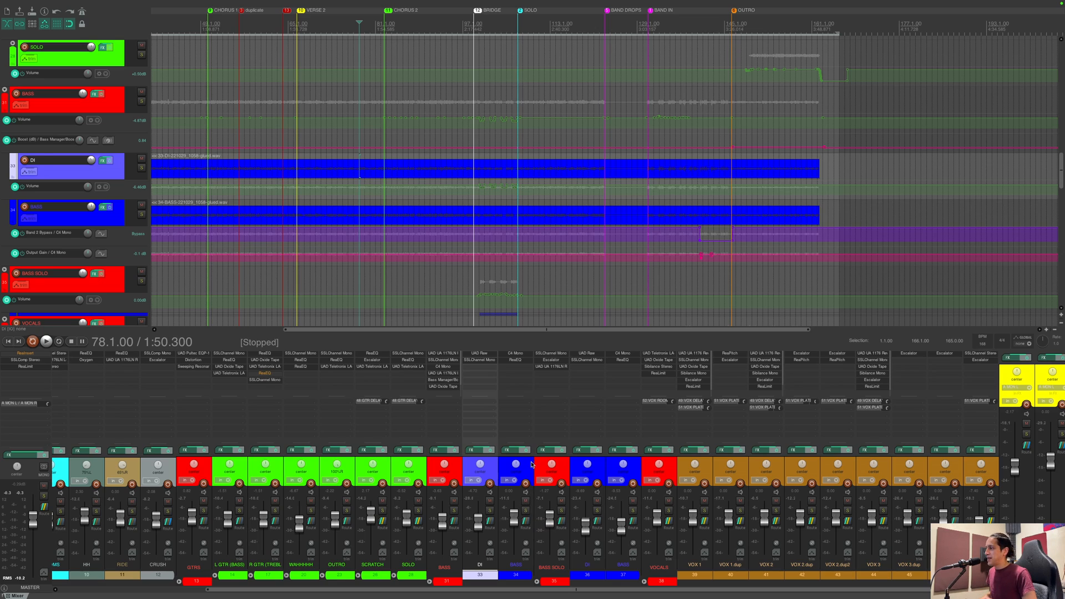
Step: Select the BASS track inside the BASS folder and review its C4 Mono multiband settings
{"action": "left_click", "coordinate": [532, 463]}
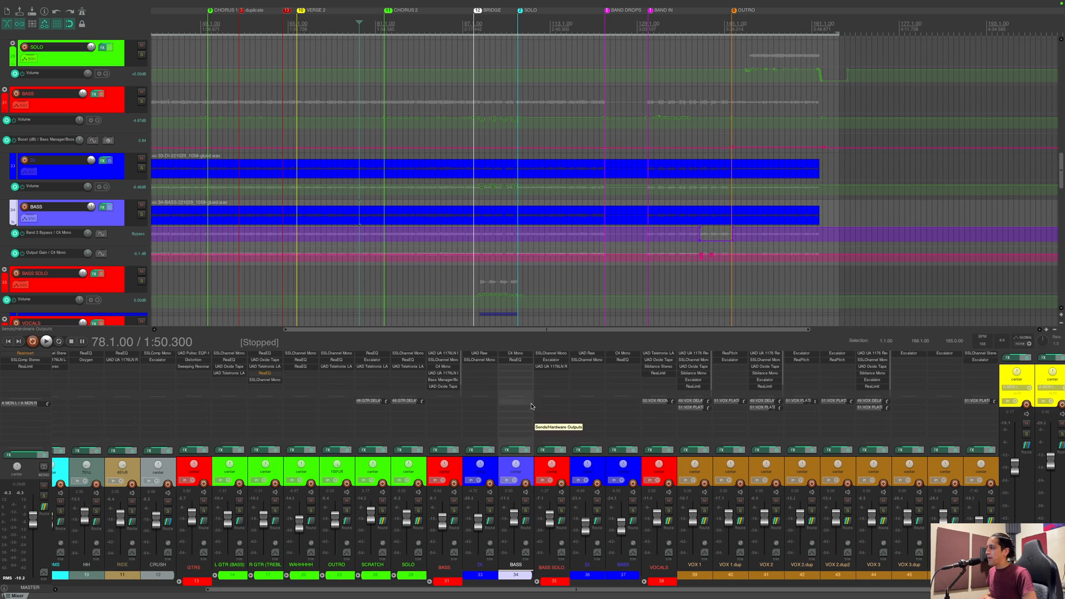
{"action": "left_click", "coordinate": [515, 353]}
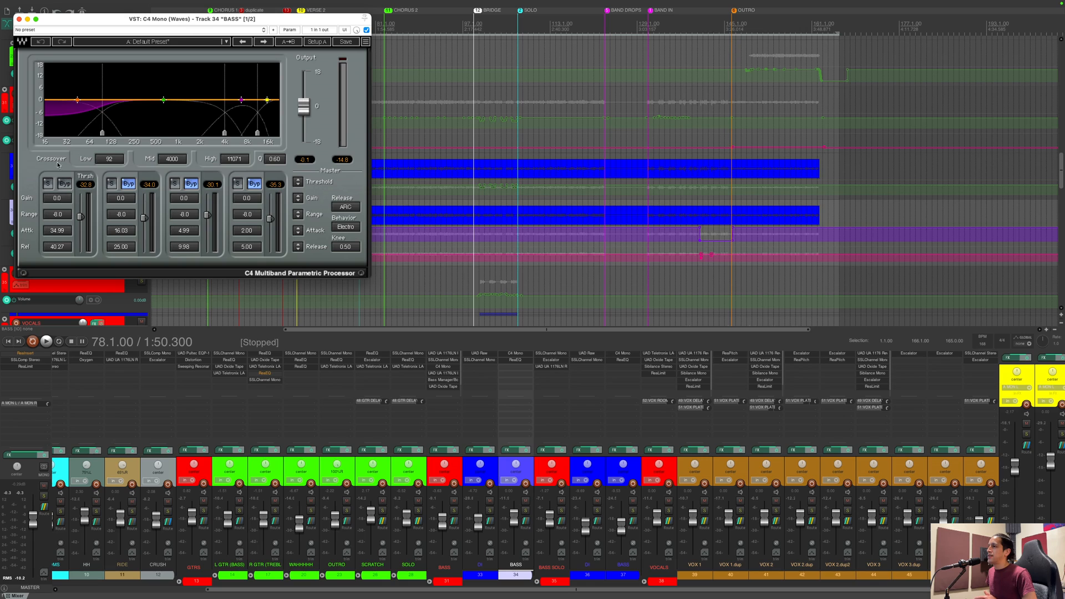
{"action": "left_click", "coordinate": [19, 20]}
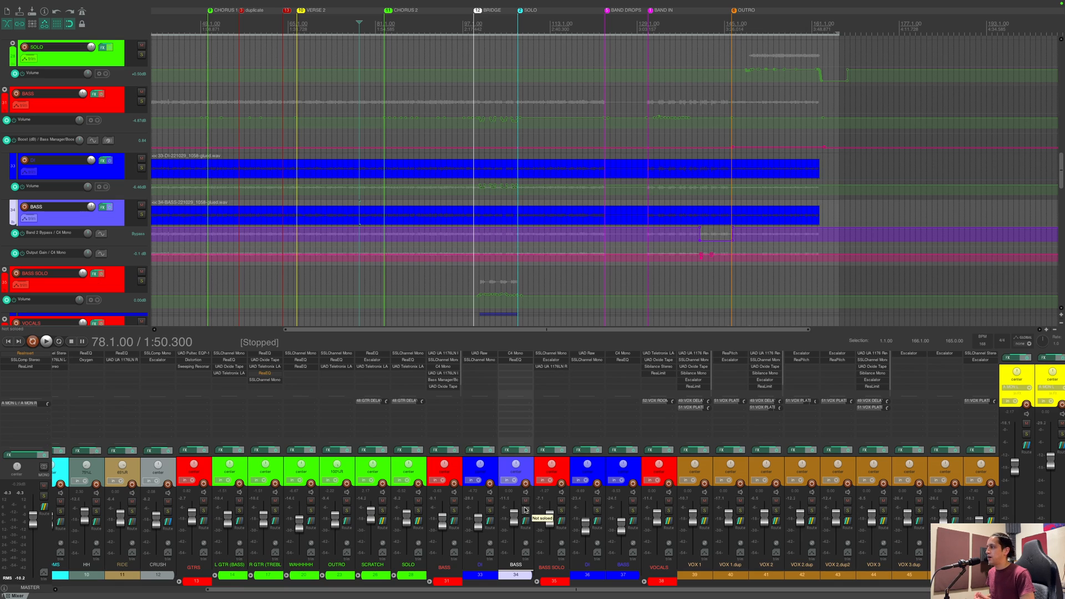
Step: Review the ReaEQ curve on the BASS track, including the band 5 cut, and dismiss the add-effect window
{"action": "left_click", "coordinate": [521, 366]}
{"action": "left_click", "coordinate": [519, 361]}
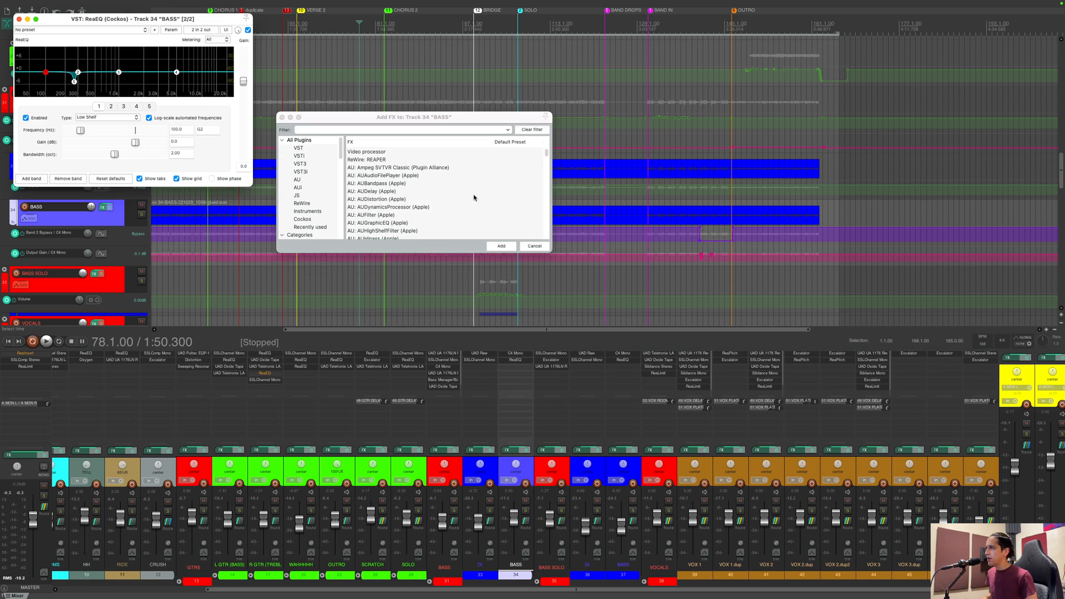
{"action": "left_click", "coordinate": [501, 246]}
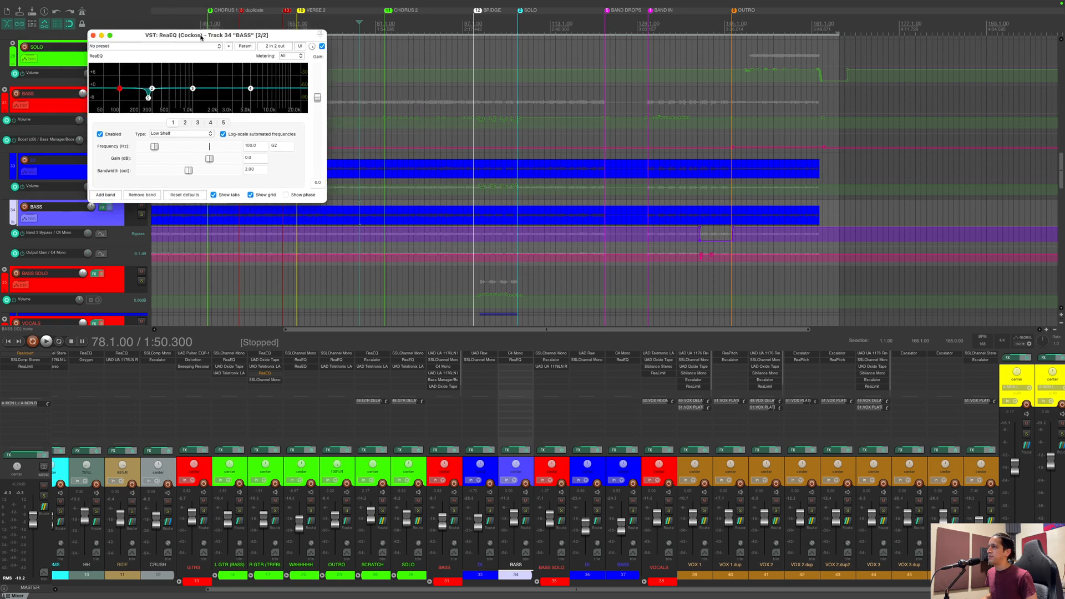
{"action": "mouse_move", "coordinate": [449, 193]}
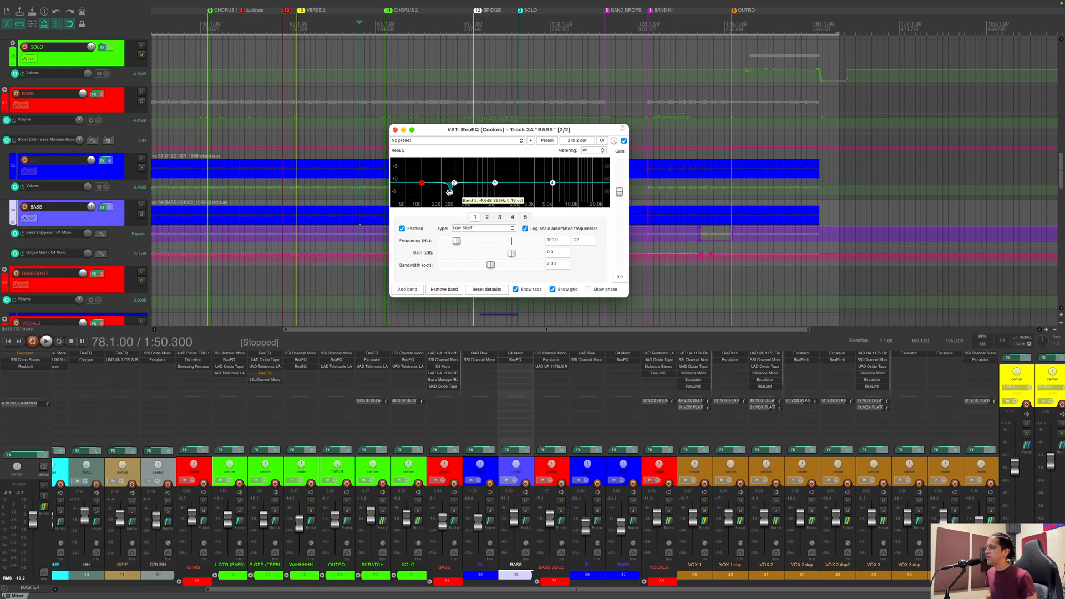
{"action": "left_click", "coordinate": [395, 129]}
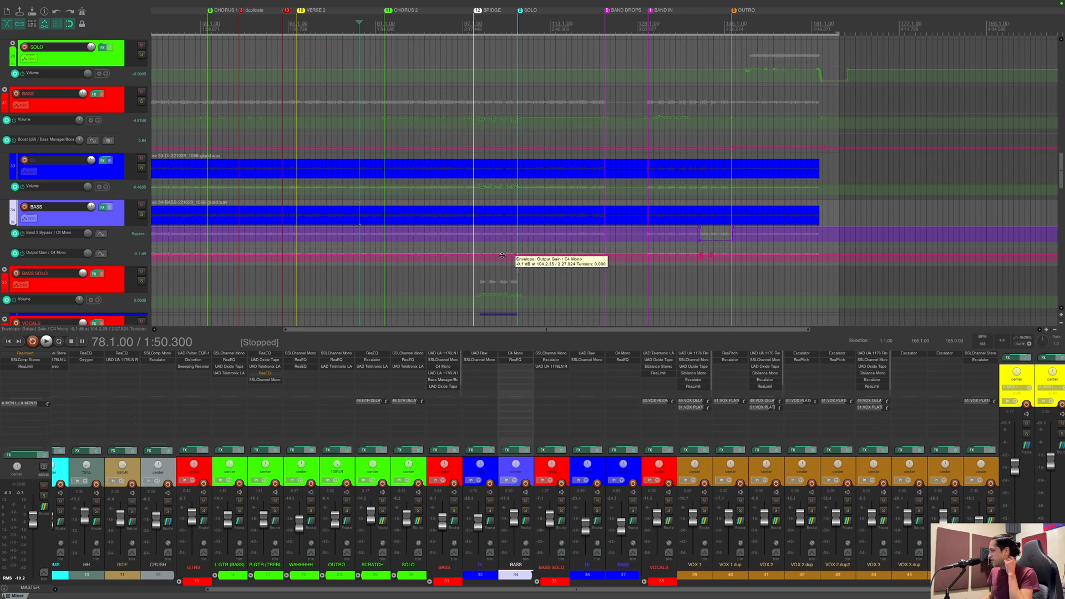
Step: Audition the BASS track in solo from bar 82, ending with its solo off
{"action": "left_click", "coordinate": [525, 510]}
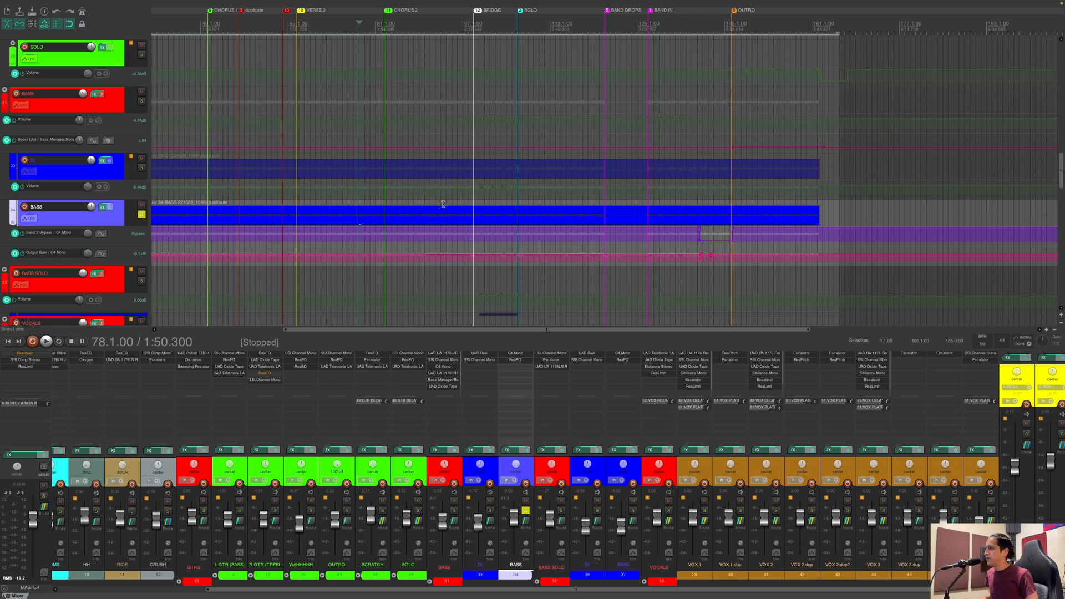
{"action": "left_click", "coordinate": [386, 144]}
{"action": "key", "text": "space"}
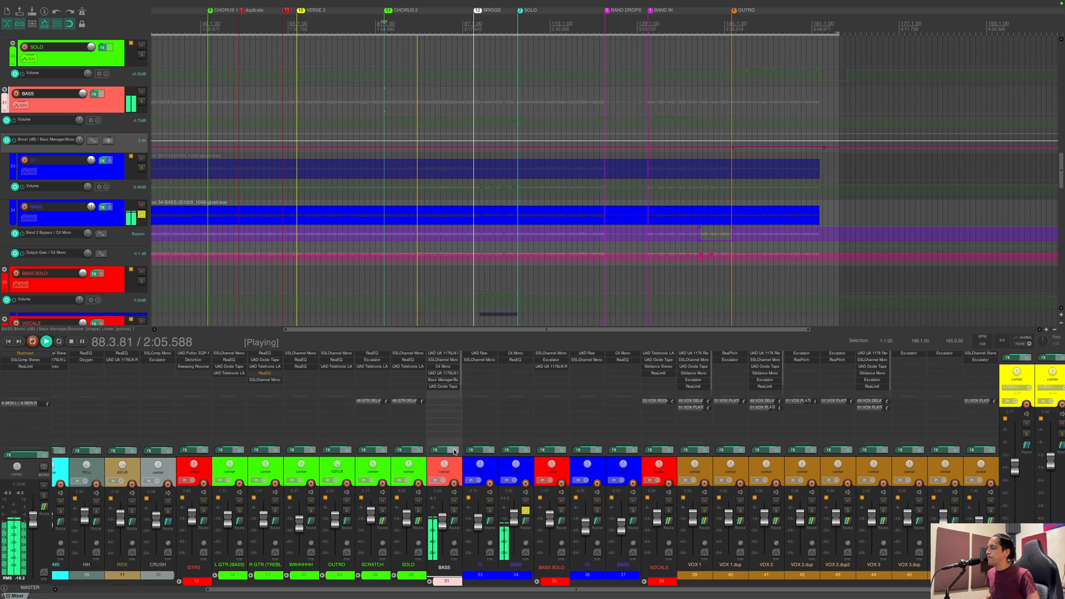
{"action": "key", "text": "space"}
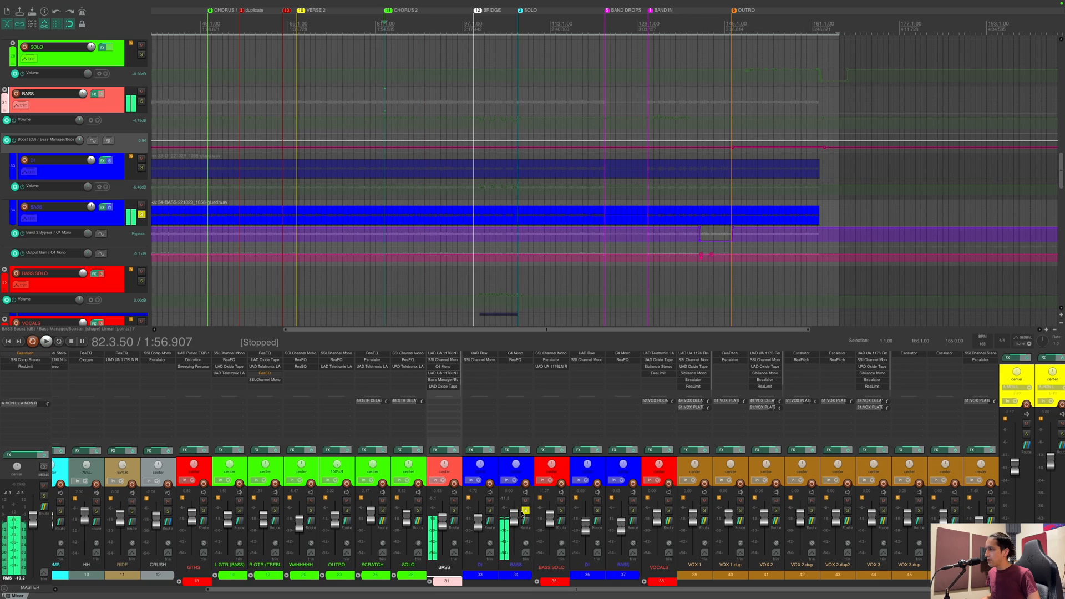
{"action": "left_click", "coordinate": [525, 510]}
Step: Audition the BASS folder in solo from bar 82, toggle its solo off and on, and leave it soloed
{"action": "left_click", "coordinate": [453, 510]}
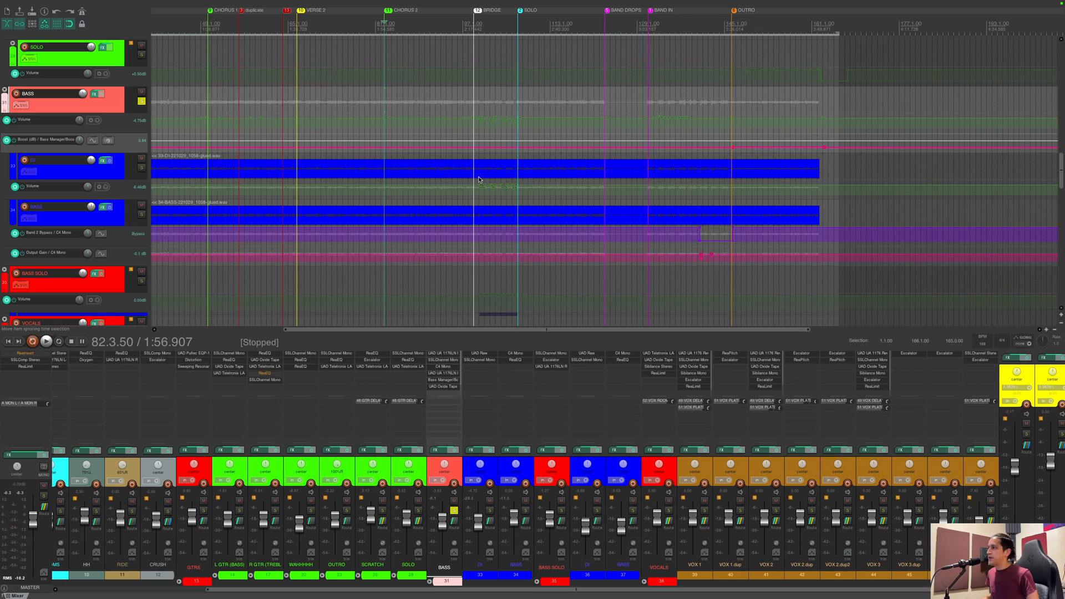
{"action": "key", "text": "space"}
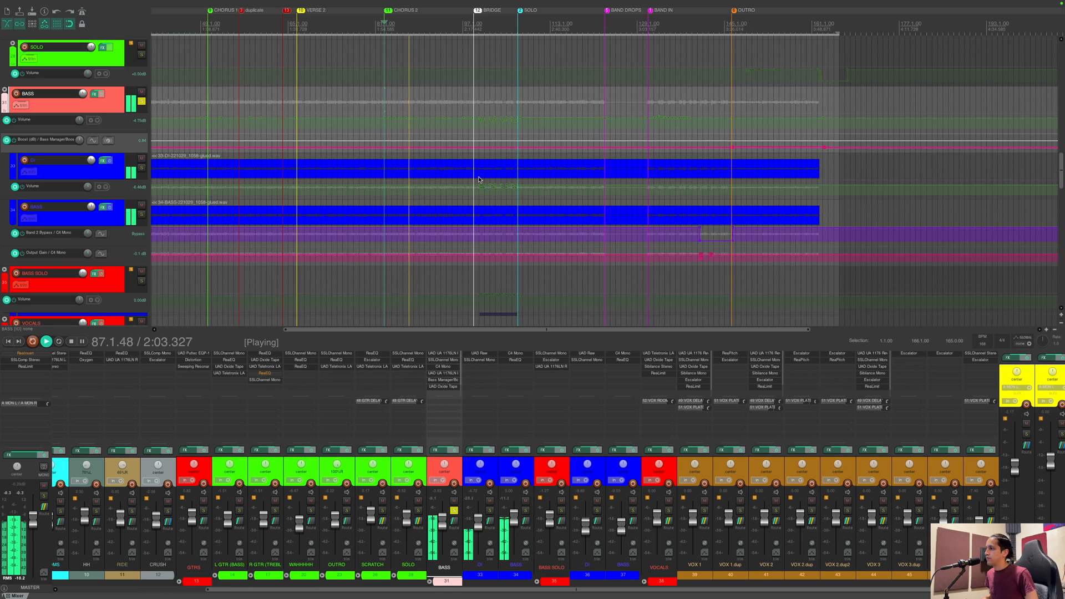
{"action": "key", "text": "space"}
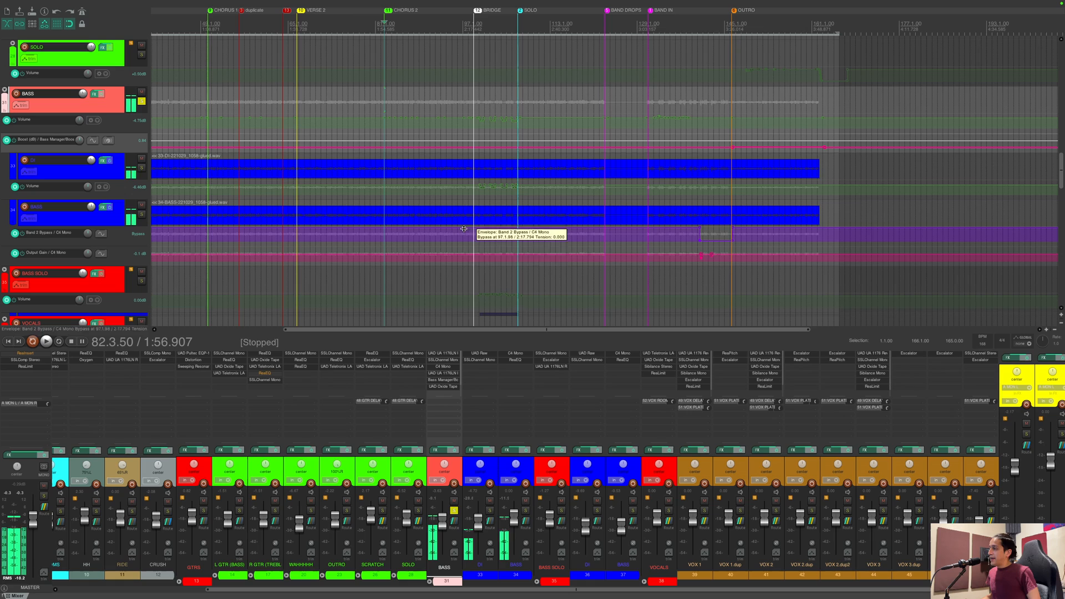
{"action": "left_click", "coordinate": [454, 510]}
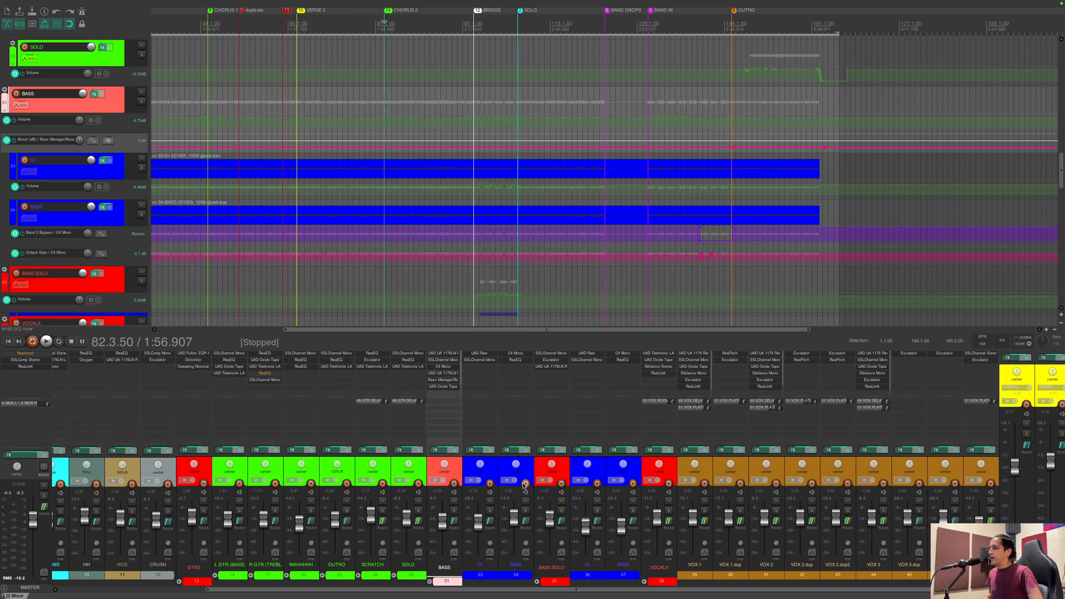
{"action": "left_click", "coordinate": [454, 511]}
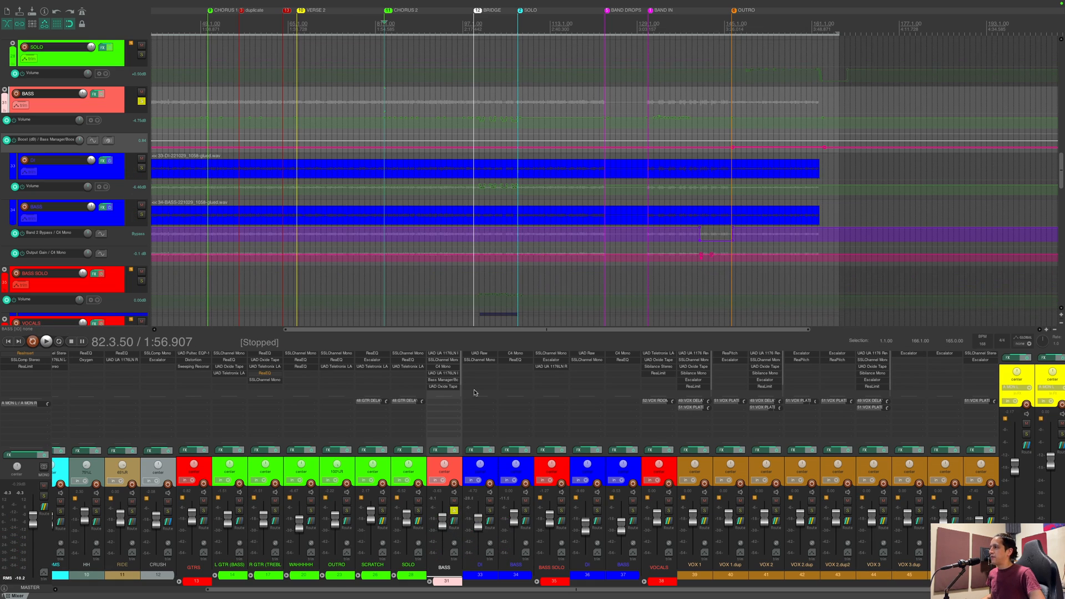
Step: Review the UAD UA 1176LN Rev E settings and the SSLChannel Mono filters, EQ and dynamics on the BASS folder
{"action": "scroll", "coordinate": [117, 172], "scroll_direction": "up", "scroll_amount": 1}
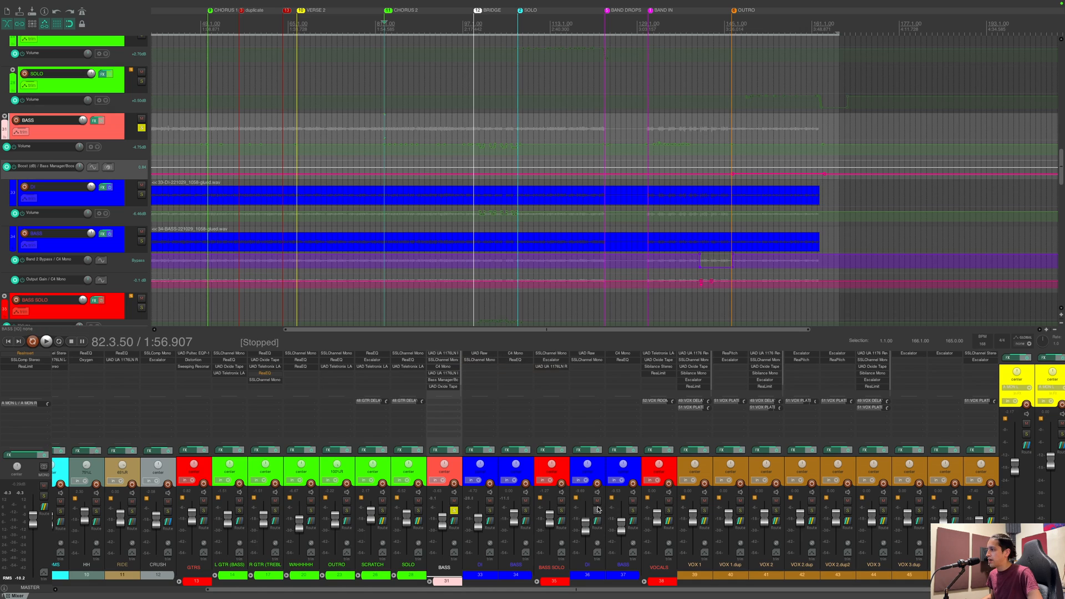
{"action": "left_click", "coordinate": [444, 353]}
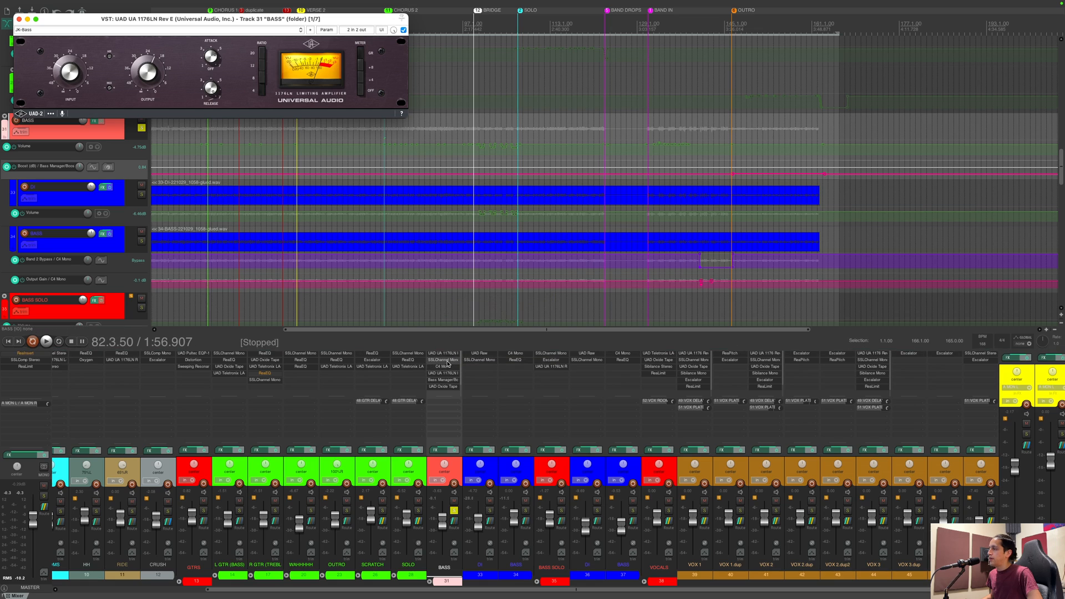
{"action": "left_click", "coordinate": [443, 360]}
{"action": "left_click_drag", "start_coordinate": [122, 32], "coordinate": [649, 112]}
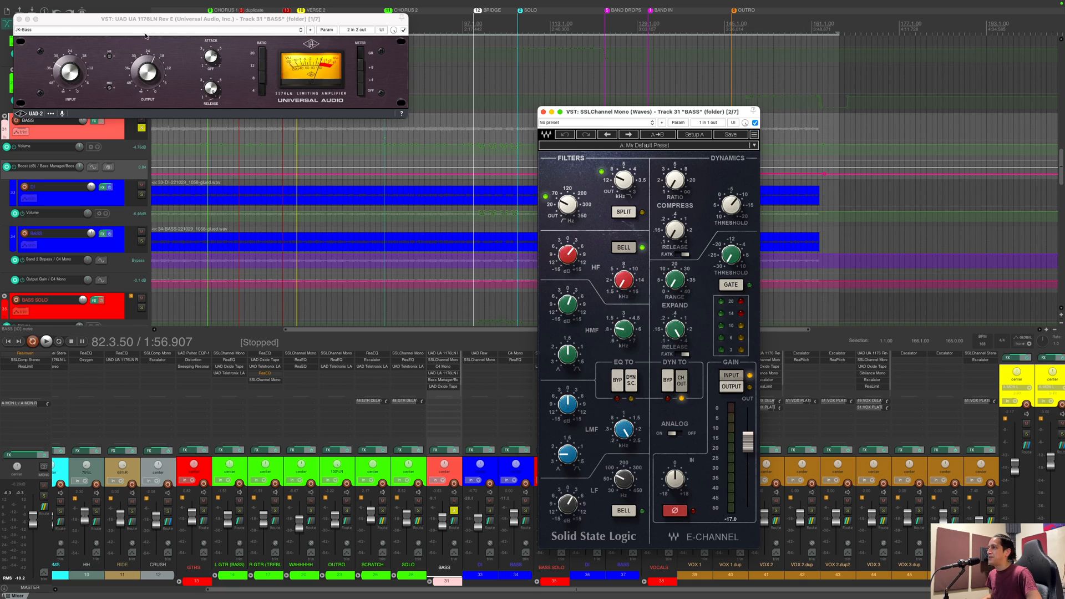
{"action": "left_click", "coordinate": [19, 19]}
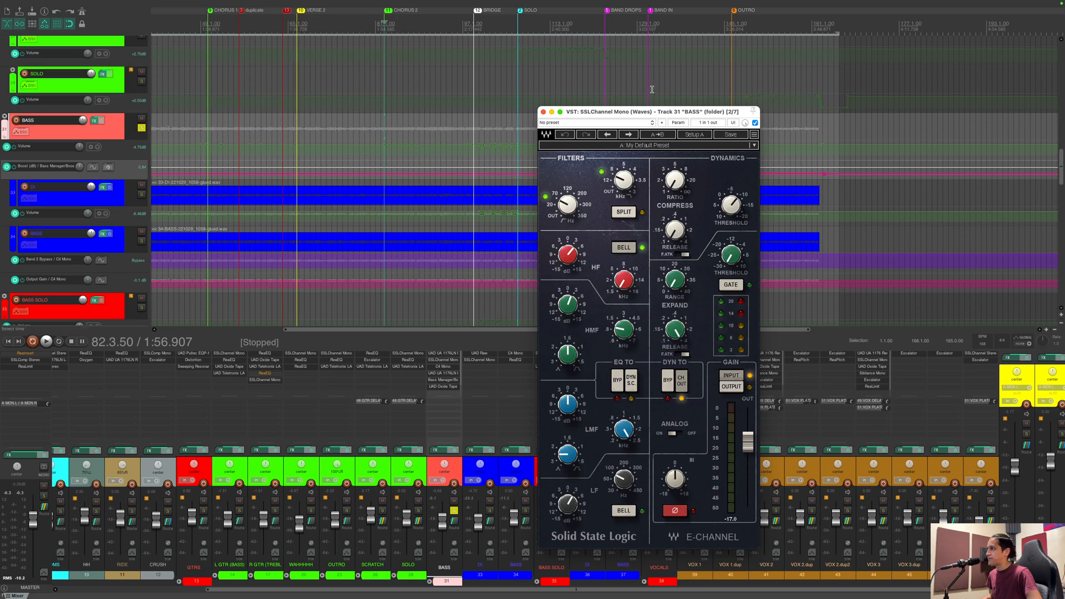
{"action": "left_click_drag", "start_coordinate": [644, 112], "coordinate": [546, 69]}
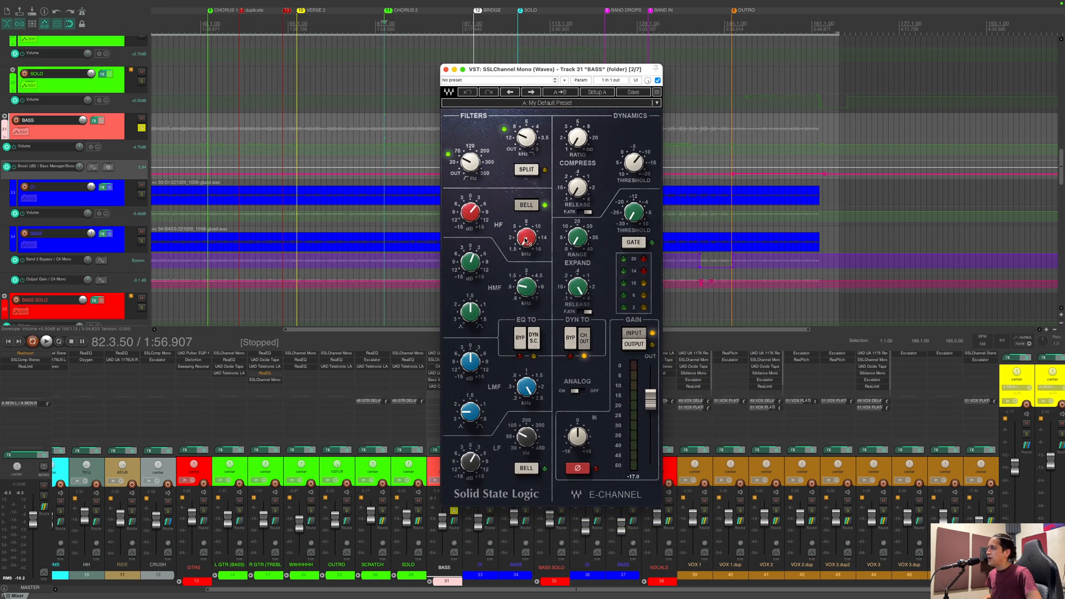
{"action": "left_click", "coordinate": [524, 282]}
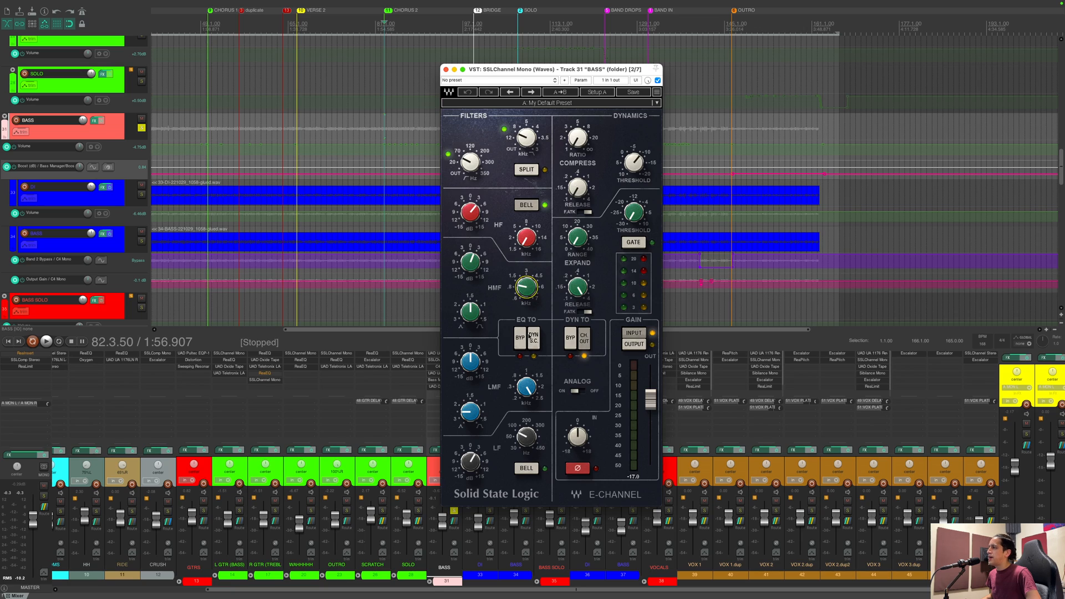
{"action": "left_click", "coordinate": [526, 437]}
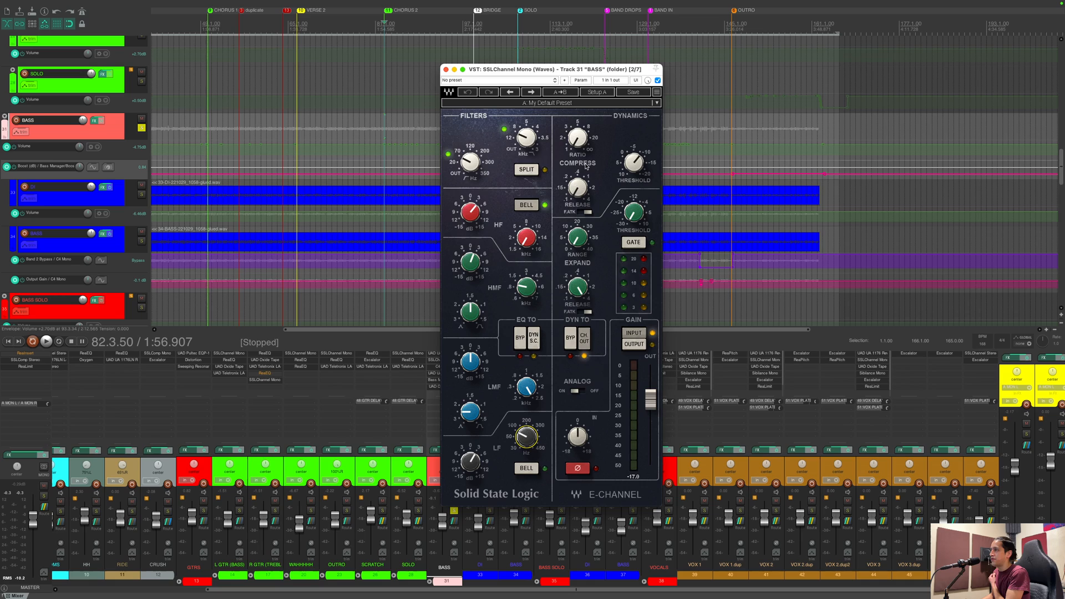
{"action": "left_click", "coordinate": [445, 69]}
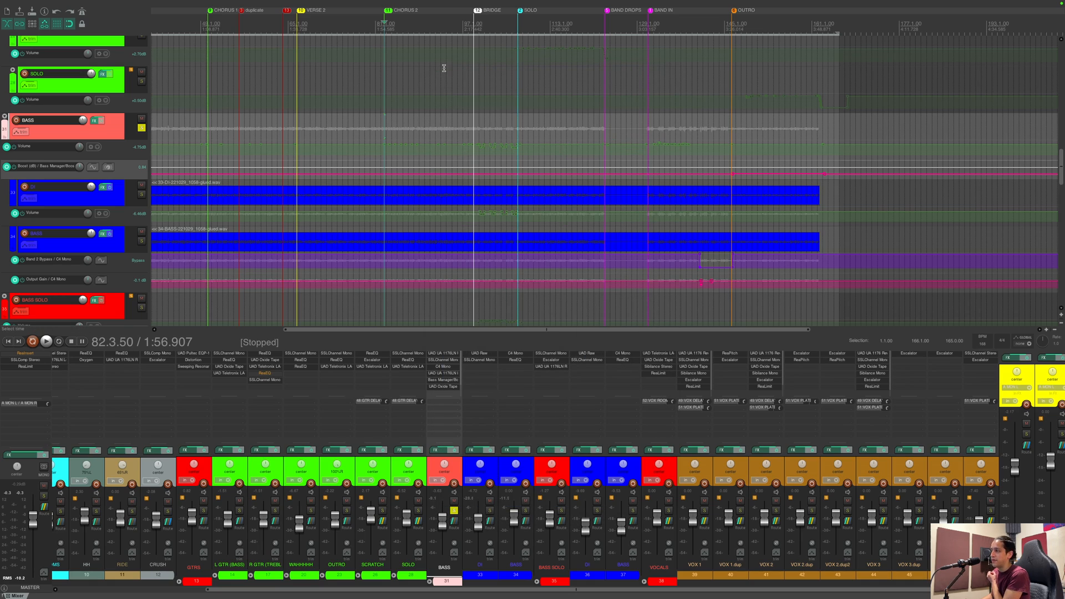
Step: Review the C4 Mono low-band settings and the UAD UA 1176LN Legacy settings on the BASS folder
{"action": "left_click", "coordinate": [453, 368]}
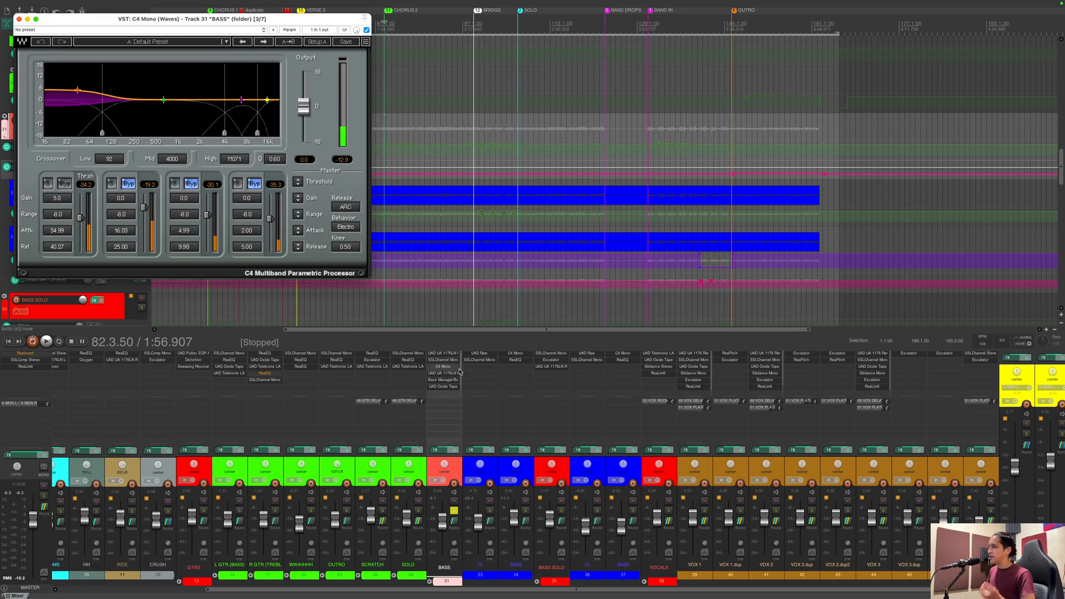
{"action": "left_click_drag", "start_coordinate": [180, 20], "coordinate": [335, 53]}
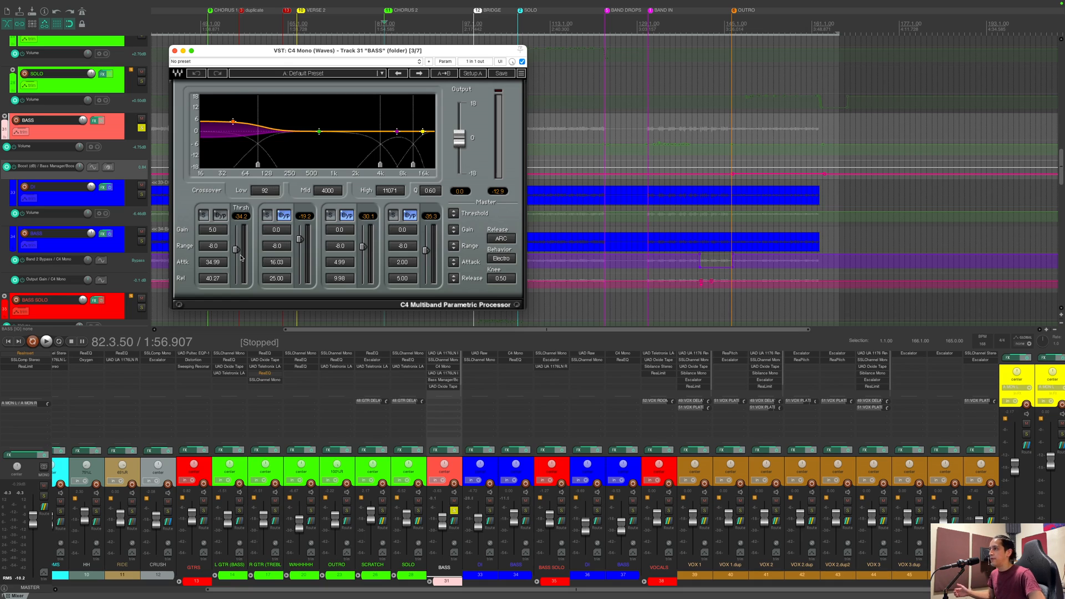
{"action": "left_click", "coordinate": [174, 51]}
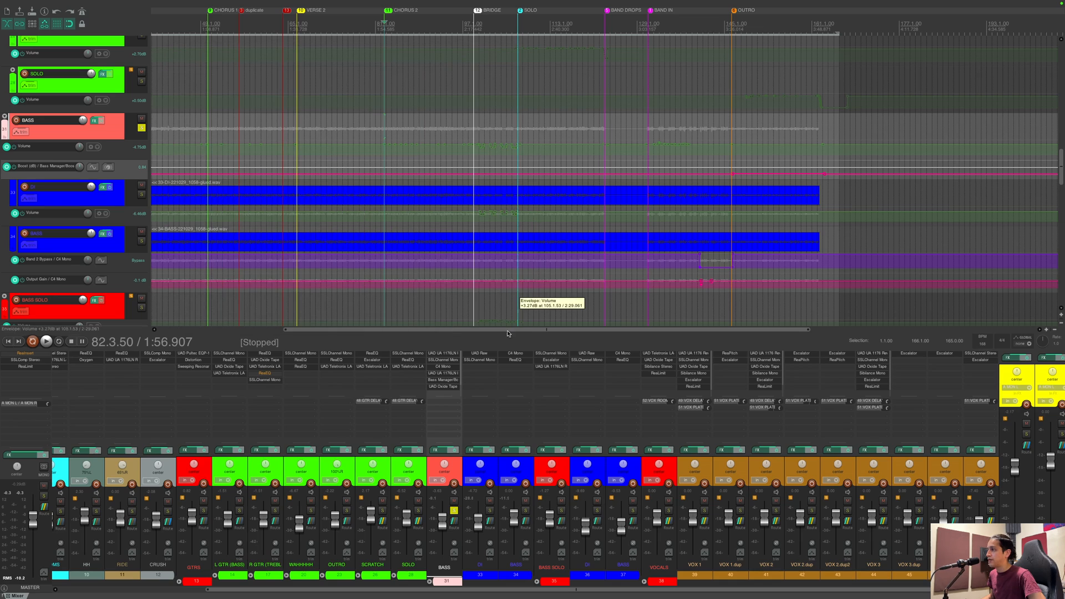
{"action": "left_click", "coordinate": [447, 373]}
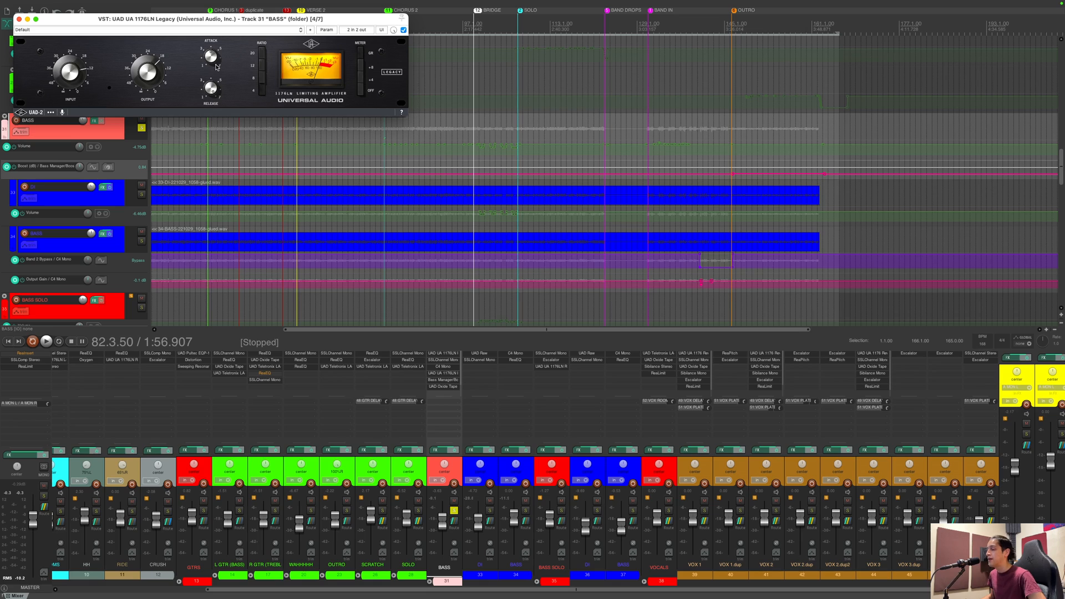
{"action": "left_click", "coordinate": [19, 19]}
Step: Review the Bass Manager/Booster and UAD Oxide Tape settings on the BASS folder
{"action": "left_click", "coordinate": [444, 379]}
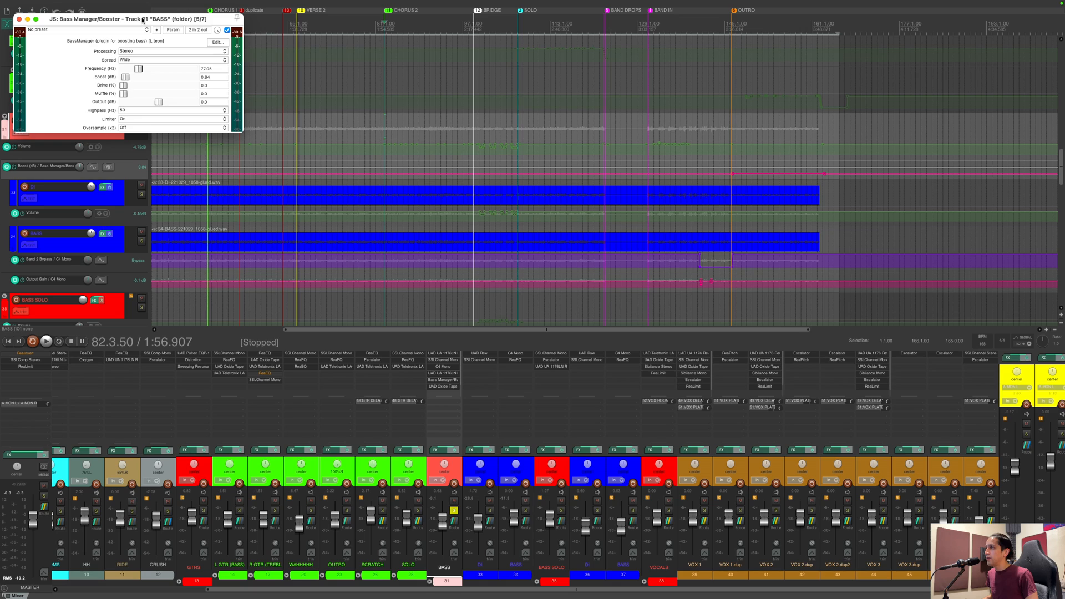
{"action": "left_click_drag", "start_coordinate": [142, 20], "coordinate": [376, 86]}
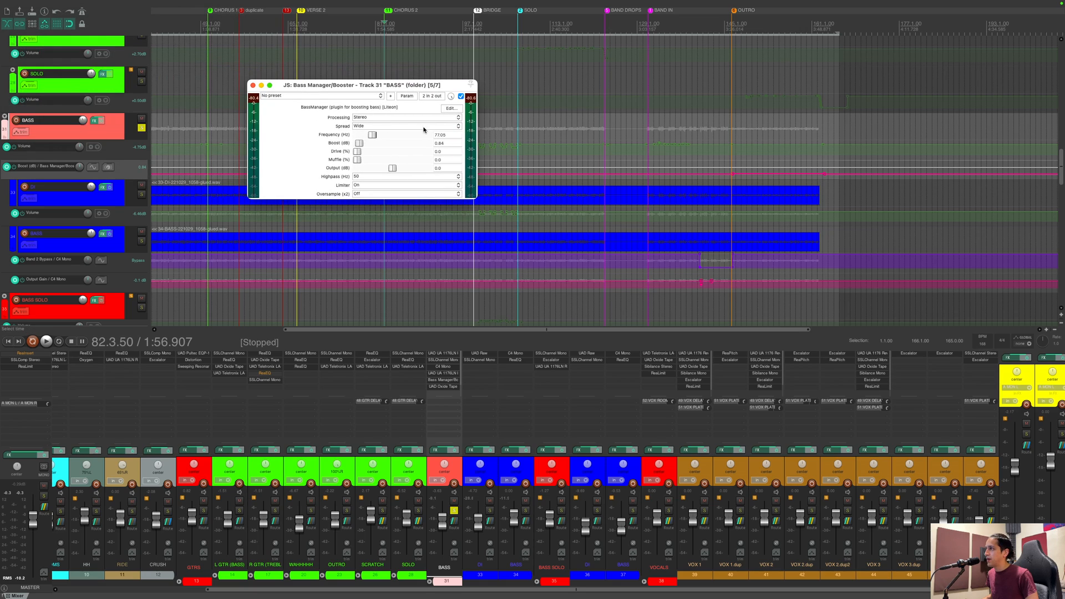
{"action": "left_click", "coordinate": [251, 85]}
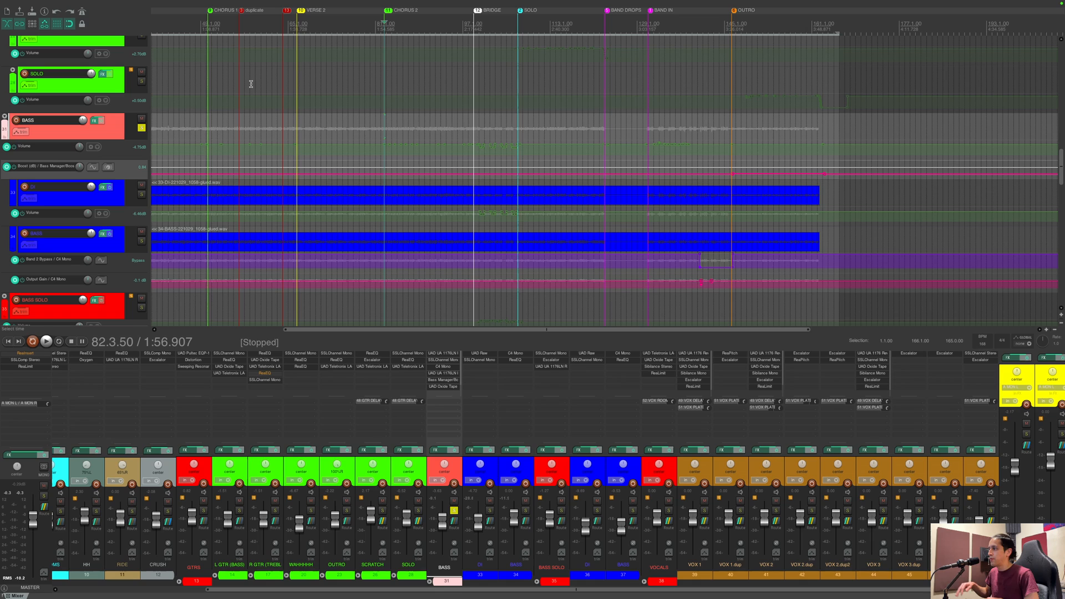
{"action": "left_click", "coordinate": [442, 386]}
{"action": "left_click_drag", "start_coordinate": [155, 20], "coordinate": [369, 64]}
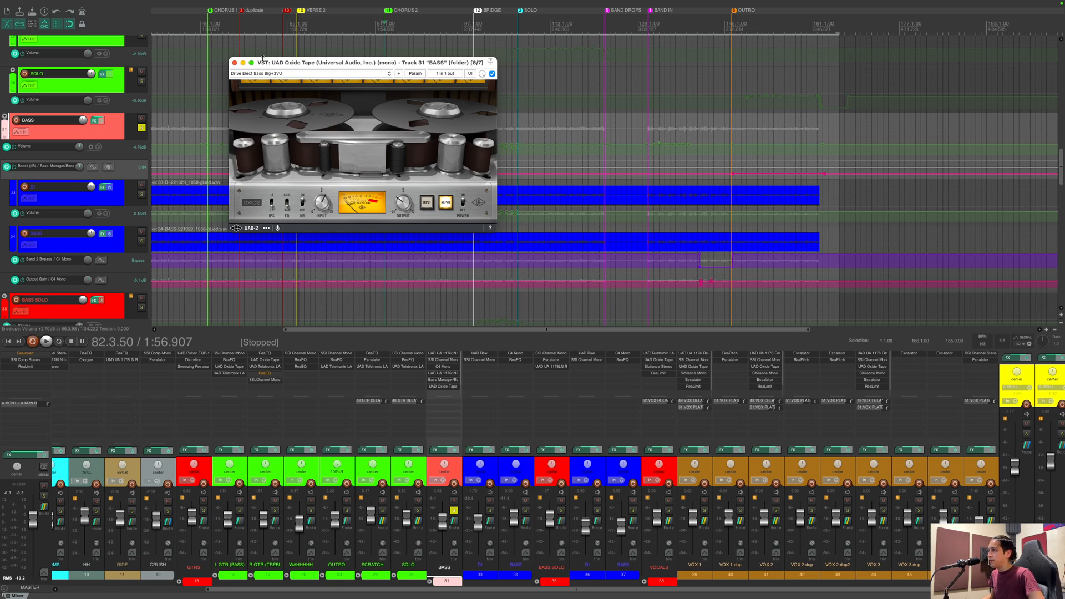
{"action": "left_click", "coordinate": [234, 63]}
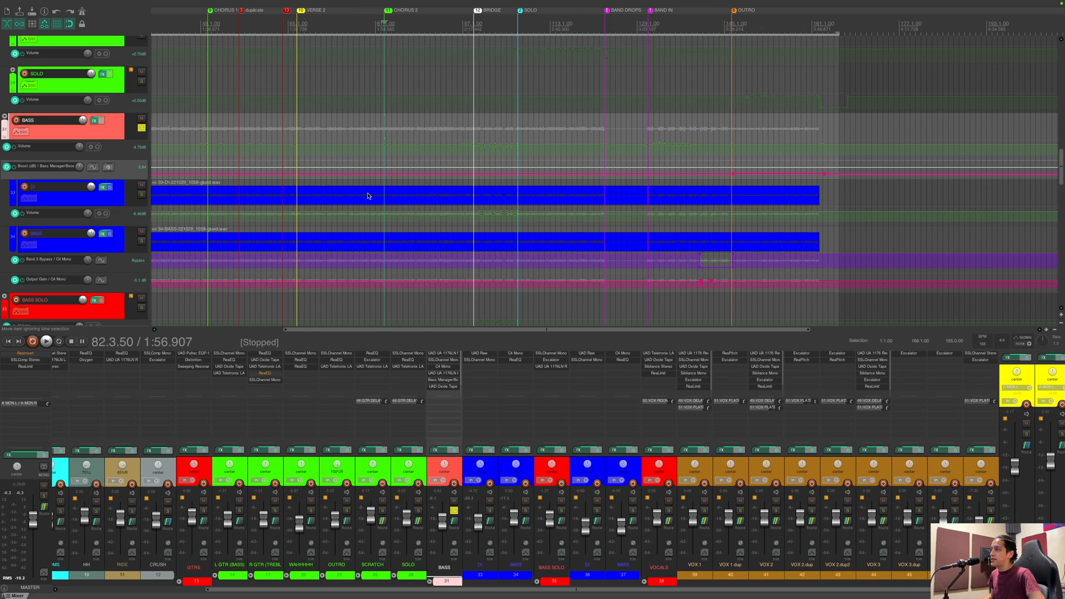
Step: Turn off the BASS folder's solo and solo the BASS SOLO folder instead
{"action": "scroll", "coordinate": [368, 195], "scroll_direction": "down", "scroll_amount": 2}
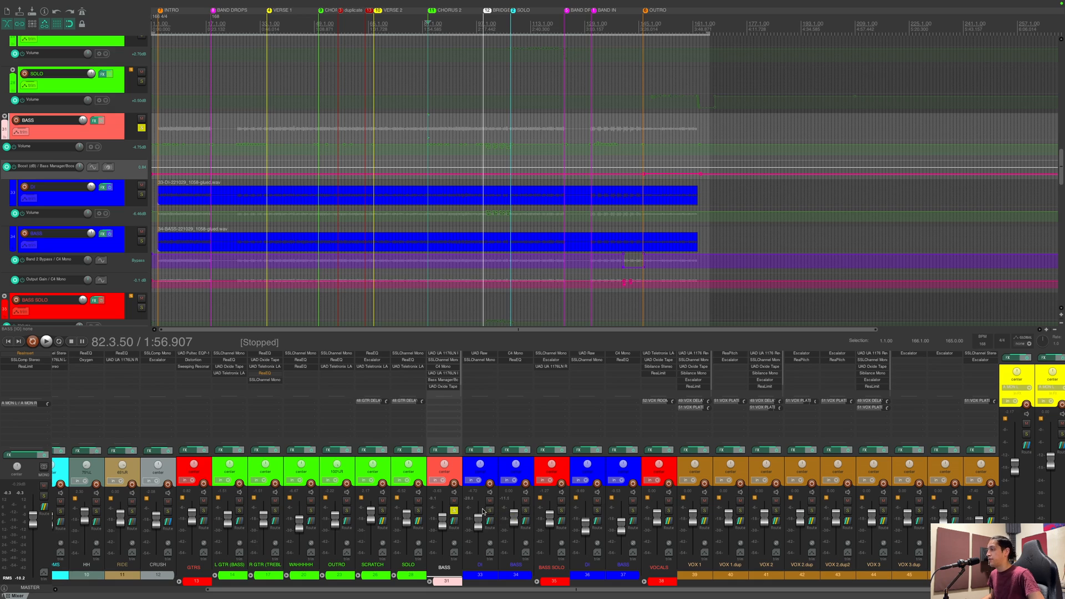
{"action": "left_click", "coordinate": [453, 510]}
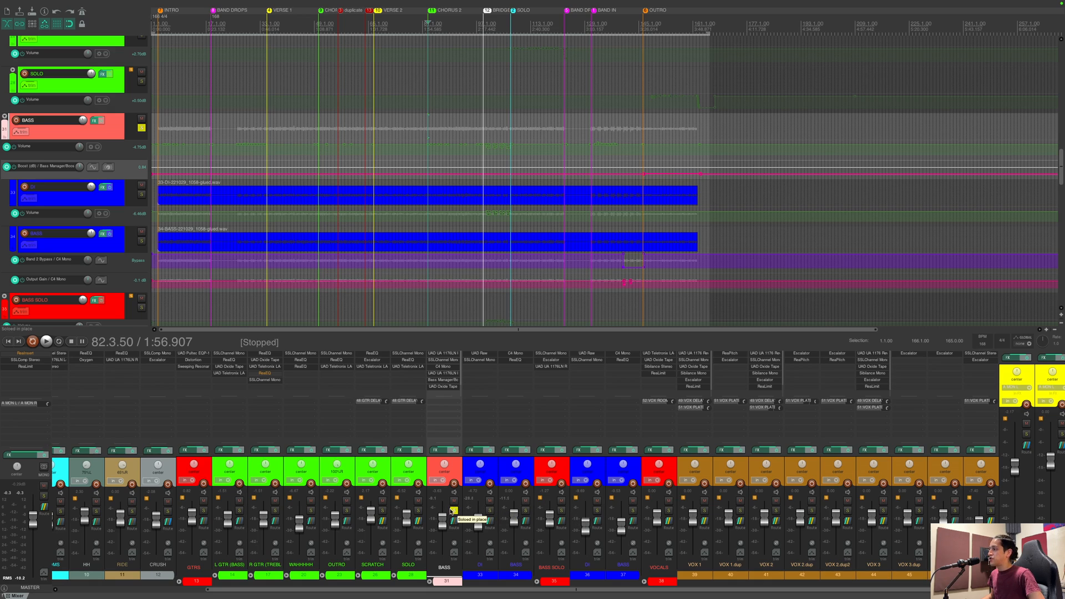
{"action": "left_click", "coordinate": [561, 510]}
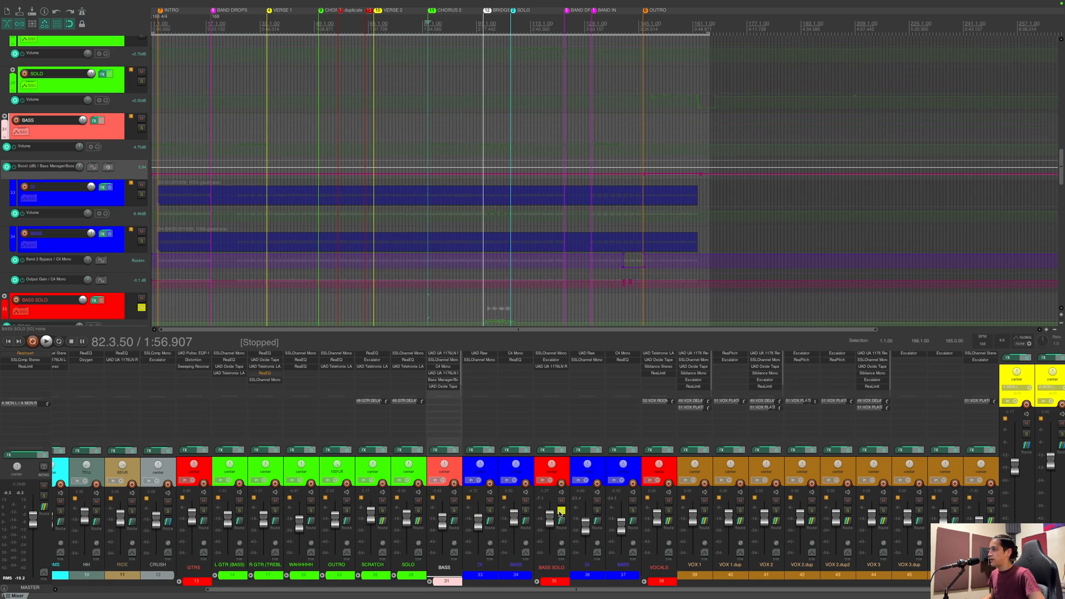
Step: Review the SSLChannel Mono filters and the HF and HMF EQ settings on the BASS SOLO folder
{"action": "left_click", "coordinate": [550, 353]}
{"action": "left_click_drag", "start_coordinate": [141, 19], "coordinate": [351, 40]}
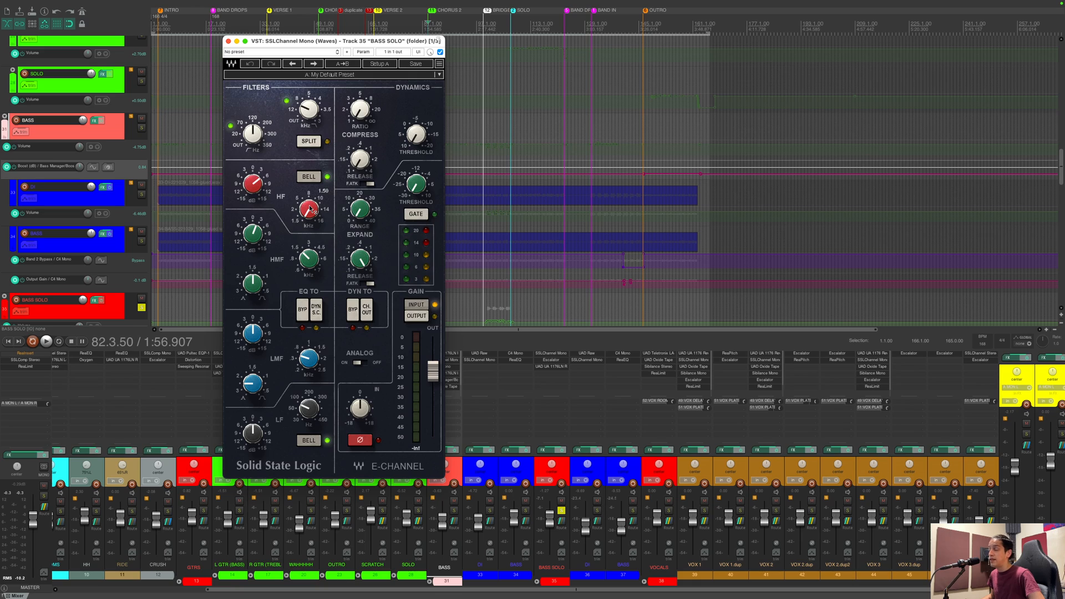
{"action": "mouse_move", "coordinate": [253, 185]}
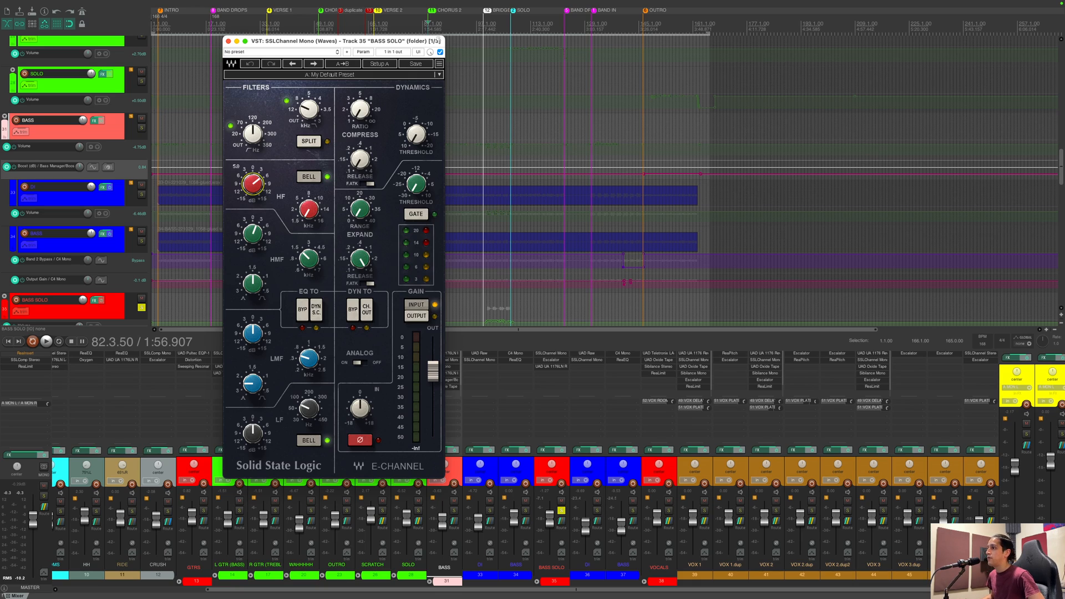
{"action": "mouse_move", "coordinate": [252, 233]}
{"action": "left_click", "coordinate": [308, 253]}
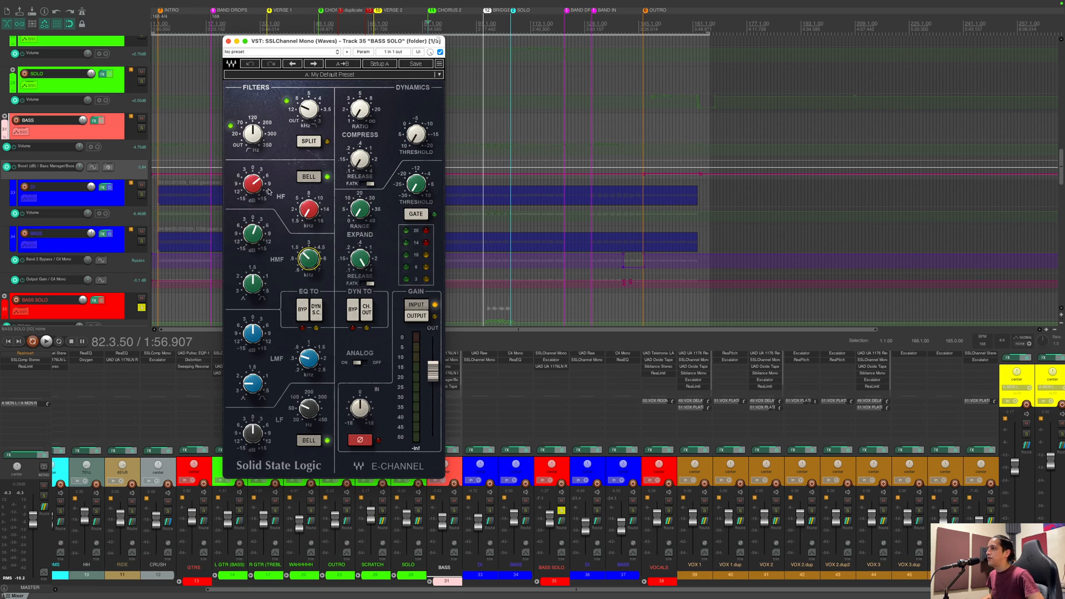
{"action": "left_click", "coordinate": [310, 215]}
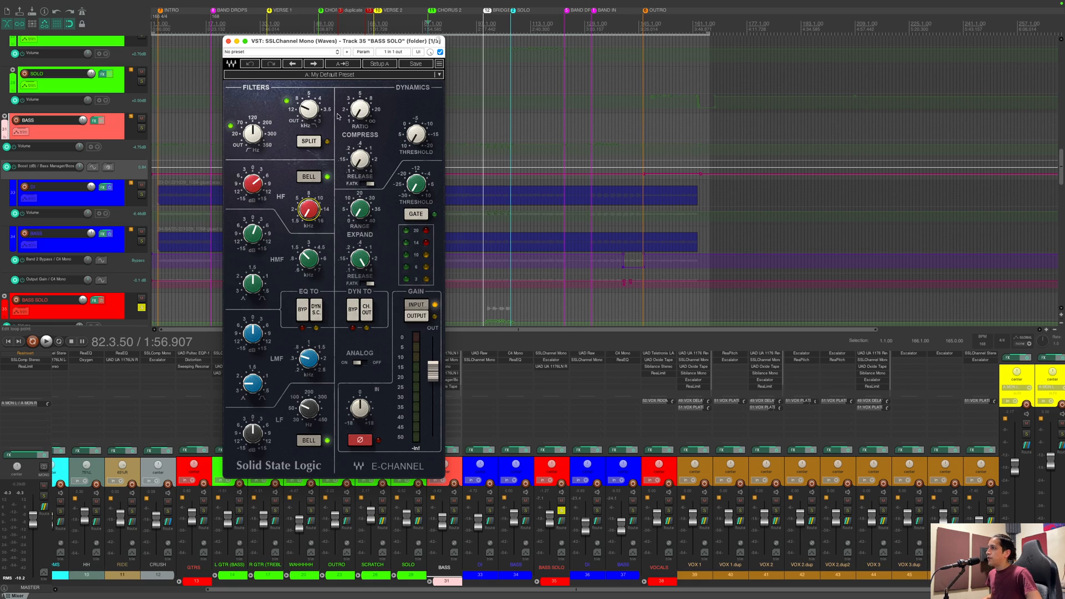
{"action": "left_click", "coordinate": [228, 41]}
Step: Review the Escalator and UAD UA 1176LN Rev E settings on the BASS SOLO folder
{"action": "left_click", "coordinate": [550, 360]}
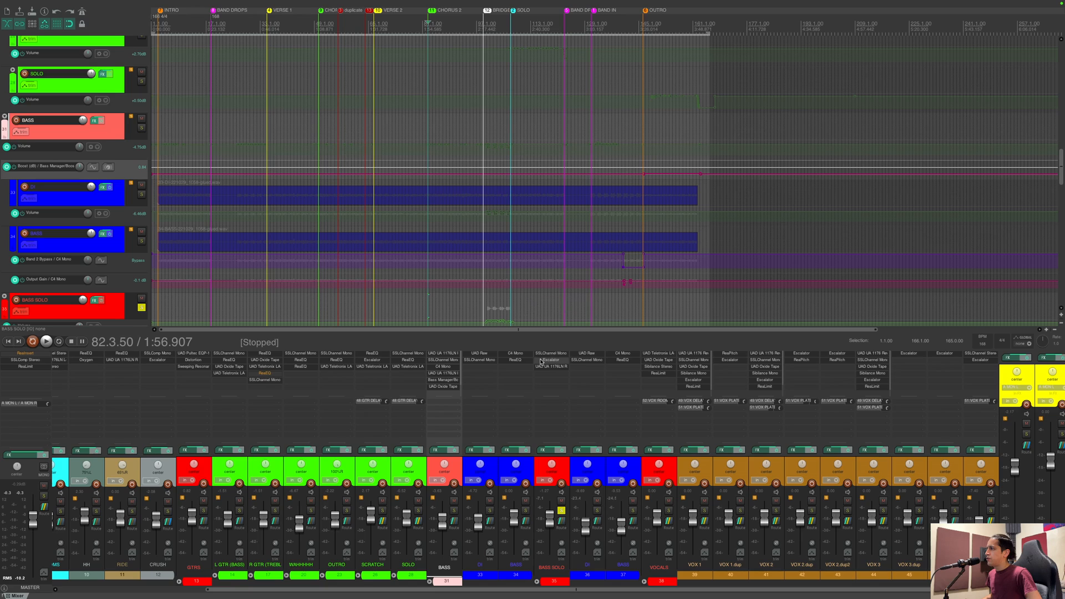
{"action": "left_click", "coordinate": [19, 19]}
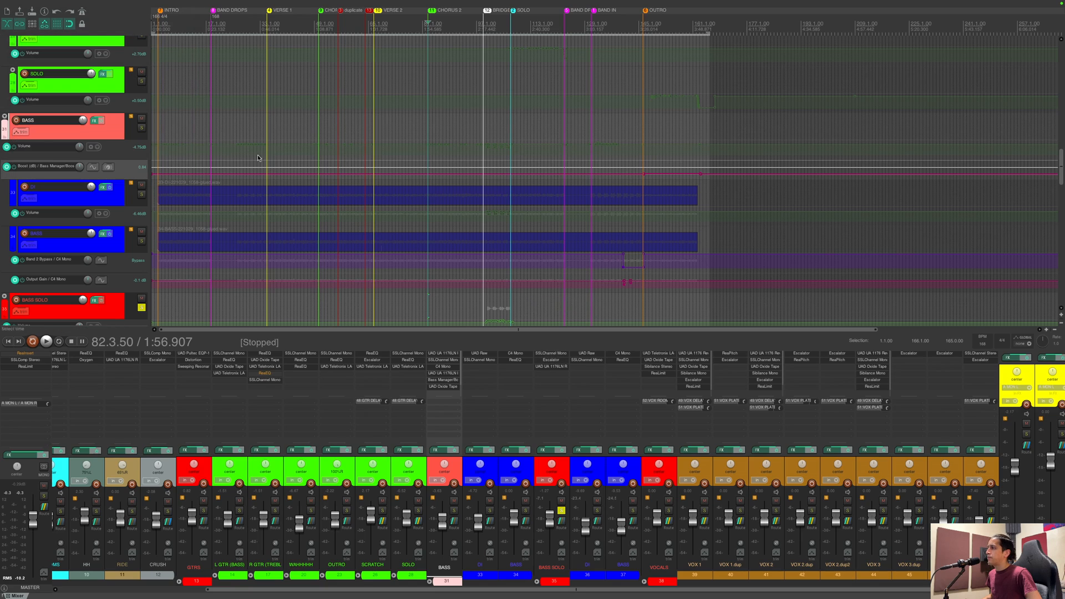
{"action": "left_click", "coordinate": [564, 367]}
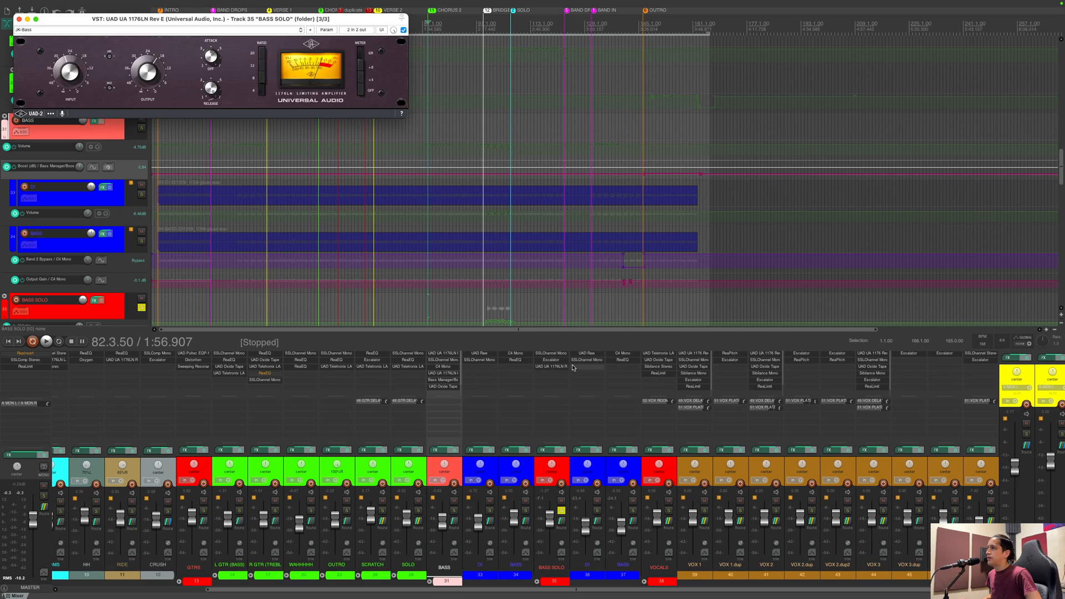
{"action": "left_click", "coordinate": [19, 19]}
Step: Play the soloed BASS SOLO folder from bar 101 in the bridge, stop playback and turn off its solo
{"action": "scroll", "coordinate": [499, 289], "scroll_direction": "down", "scroll_amount": 1}
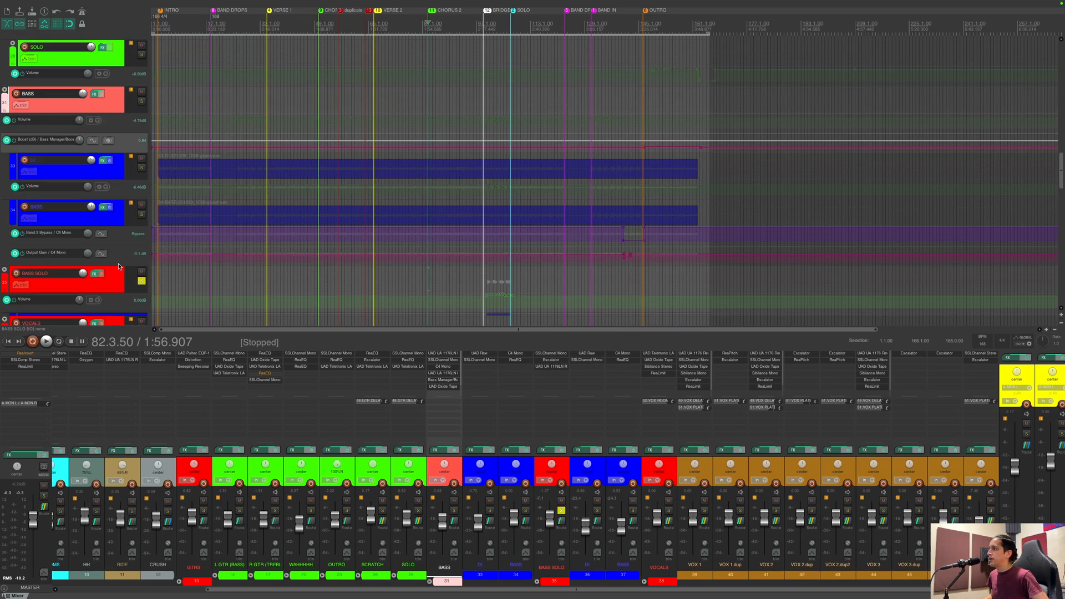
{"action": "left_click", "coordinate": [499, 289]}
{"action": "key", "text": "space"}
{"action": "scroll", "coordinate": [494, 288], "scroll_direction": "up", "scroll_amount": 4}
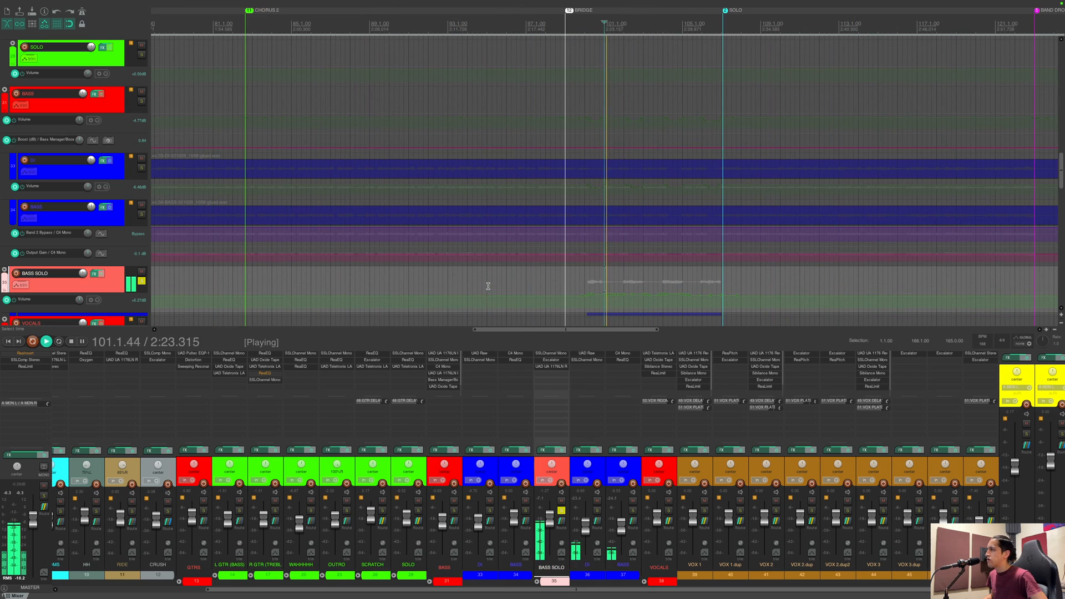
{"action": "scroll", "coordinate": [126, 242], "scroll_direction": "up", "scroll_amount": 3}
{"action": "scroll", "coordinate": [125, 242], "scroll_direction": "down", "scroll_amount": 3}
{"action": "scroll", "coordinate": [126, 242], "scroll_direction": "down", "scroll_amount": 2}
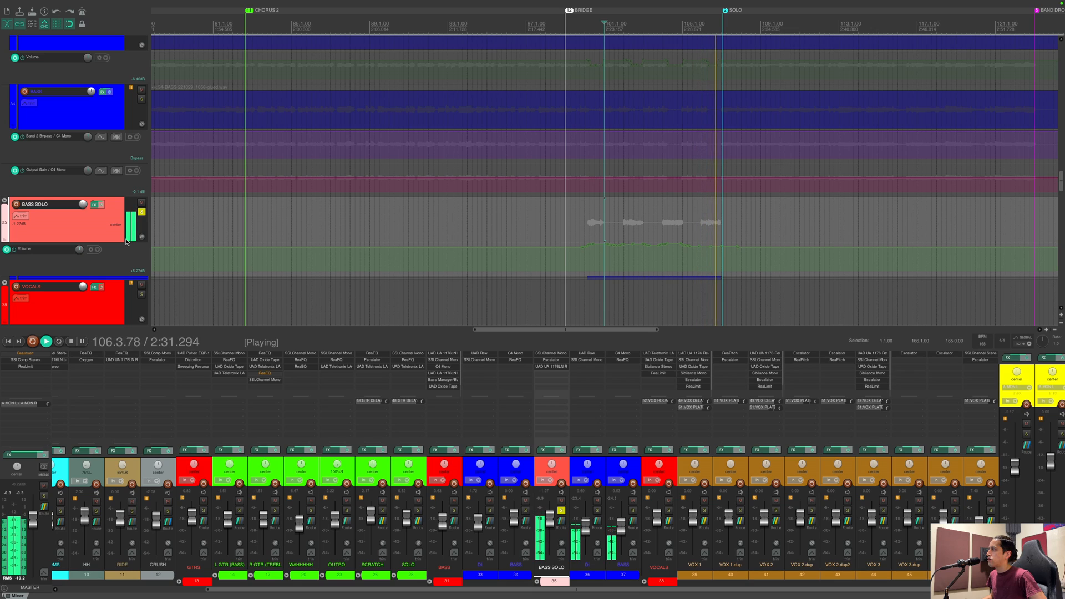
{"action": "key", "text": "space"}
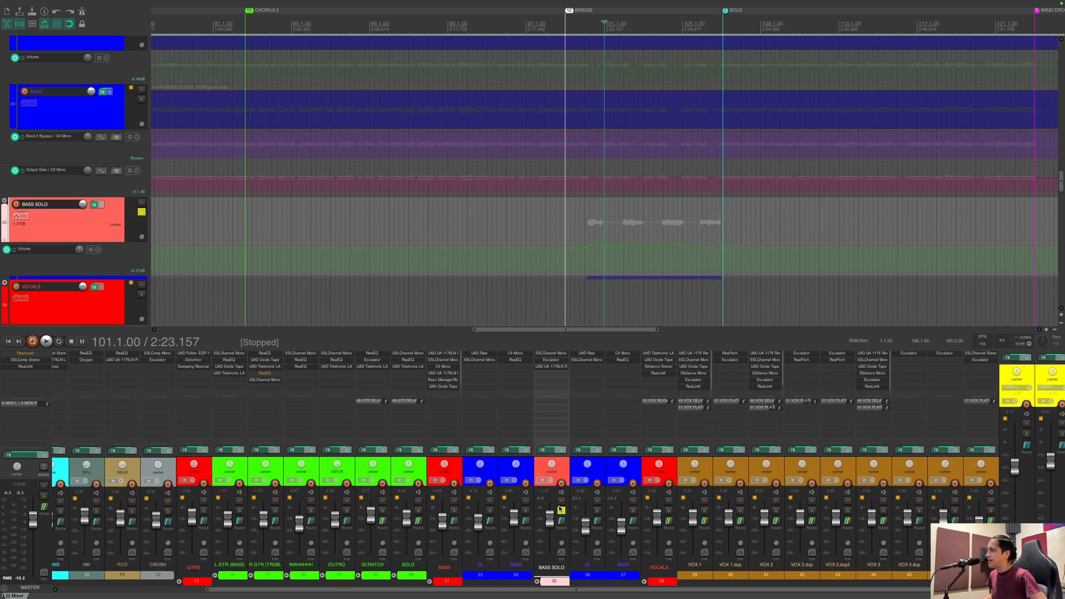
{"action": "left_click", "coordinate": [560, 508]}
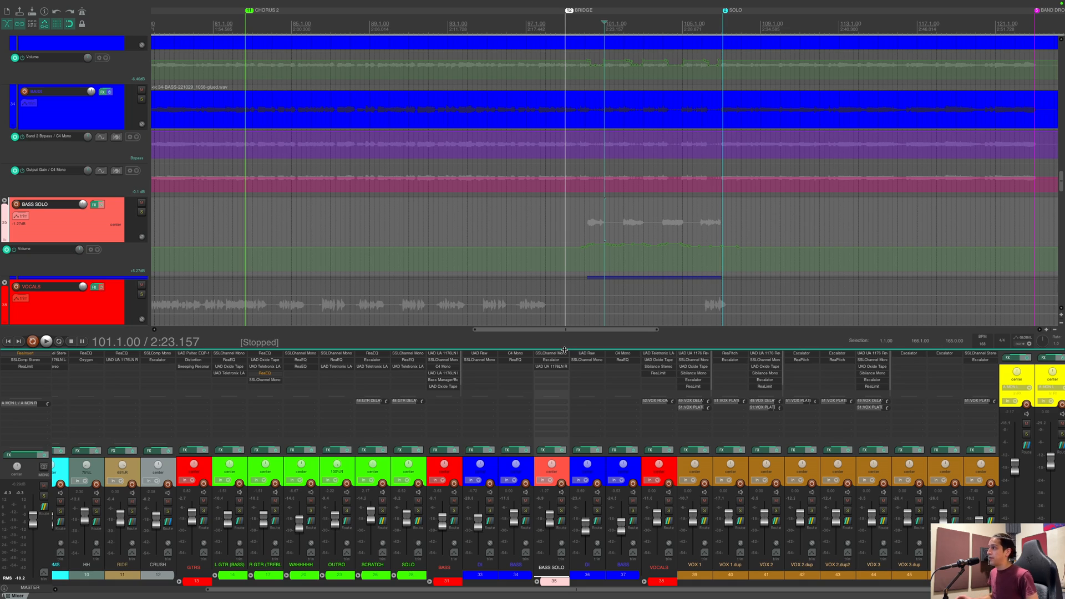
Step: Place the edit cursor at bar 100.2 in the bridge and examine the BASS folder's volume automation there
{"action": "scroll", "coordinate": [123, 121], "scroll_direction": "up", "scroll_amount": 1}
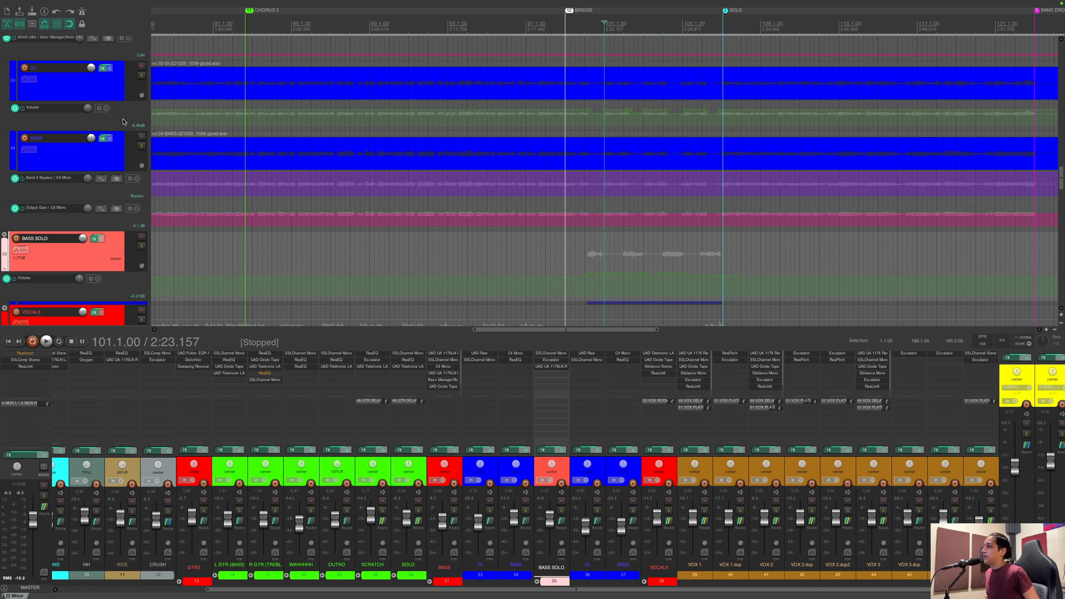
{"action": "left_click", "coordinate": [587, 57]}
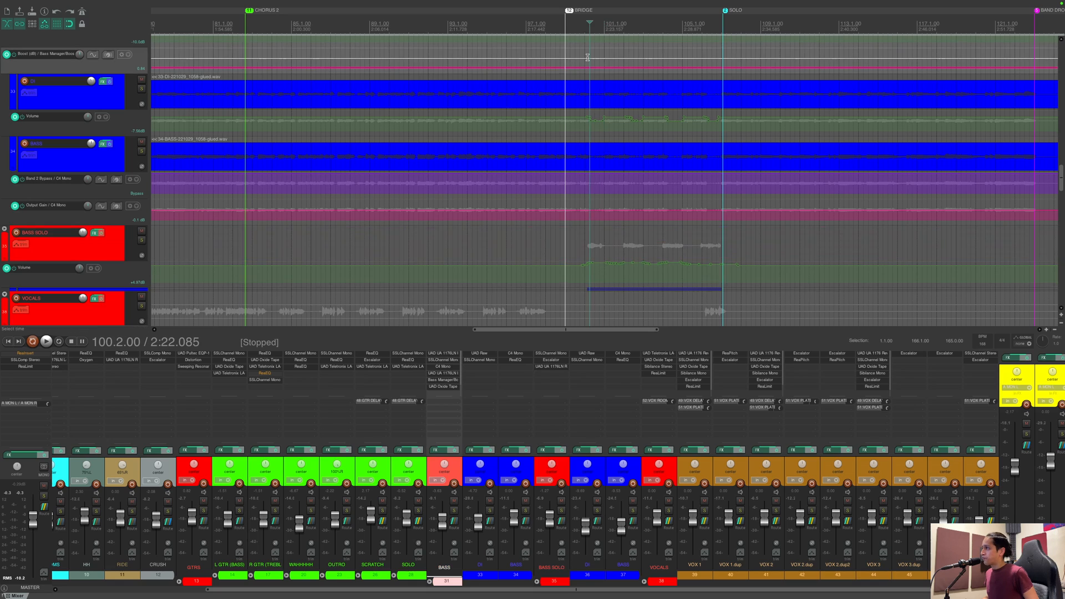
{"action": "scroll", "coordinate": [587, 57], "scroll_direction": "up", "scroll_amount": 3}
{"action": "scroll", "coordinate": [134, 107], "scroll_direction": "down", "scroll_amount": 1}
{"action": "scroll", "coordinate": [129, 104], "scroll_direction": "up", "scroll_amount": 1}
{"action": "scroll", "coordinate": [124, 102], "scroll_direction": "up", "scroll_amount": 1}
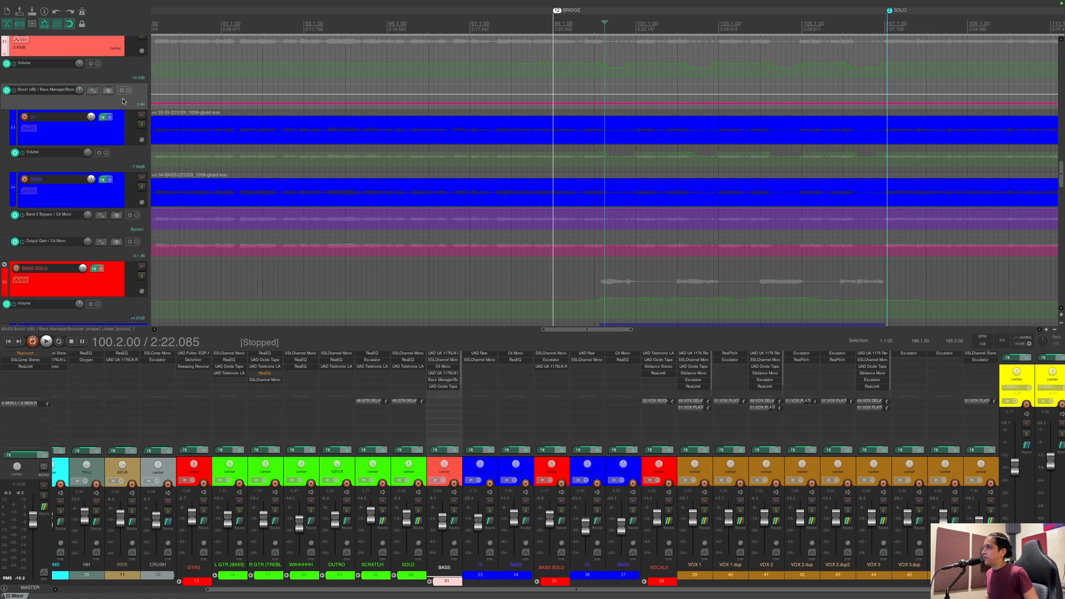
{"action": "scroll", "coordinate": [131, 108], "scroll_direction": "up", "scroll_amount": 1}
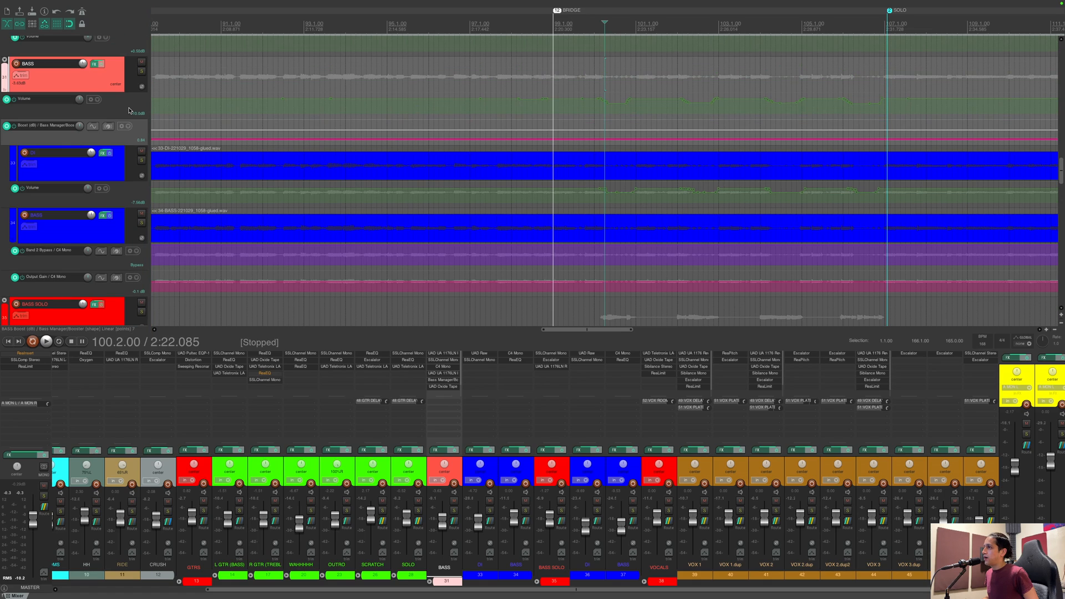
Step: Solo the BASS folder and audition it from bar 100.2 in the bridge
{"action": "left_click", "coordinate": [141, 71]}
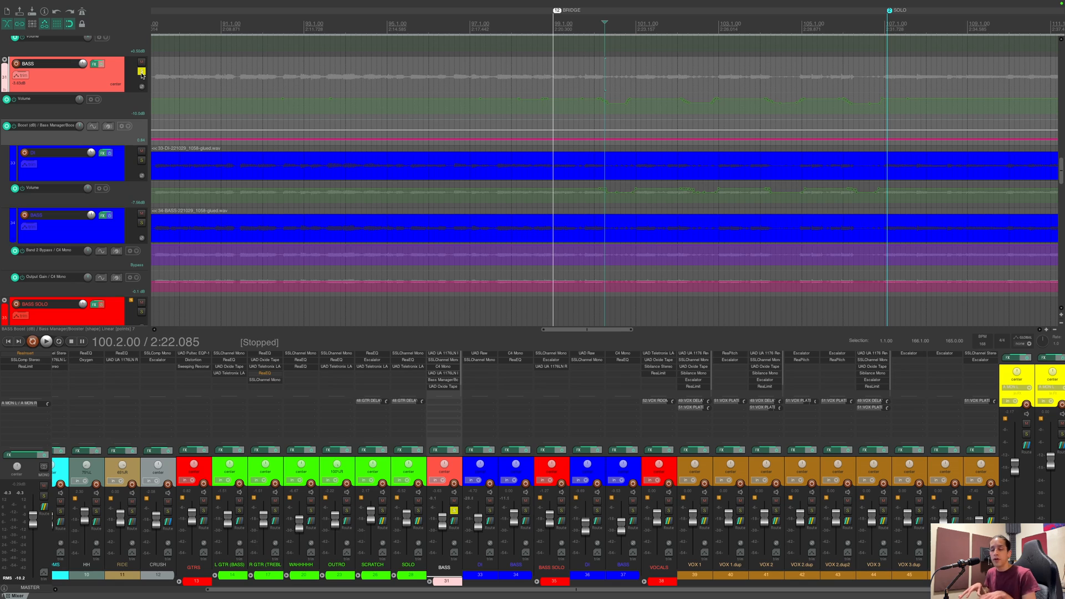
{"action": "scroll", "coordinate": [288, 233], "scroll_direction": "down", "scroll_amount": 2}
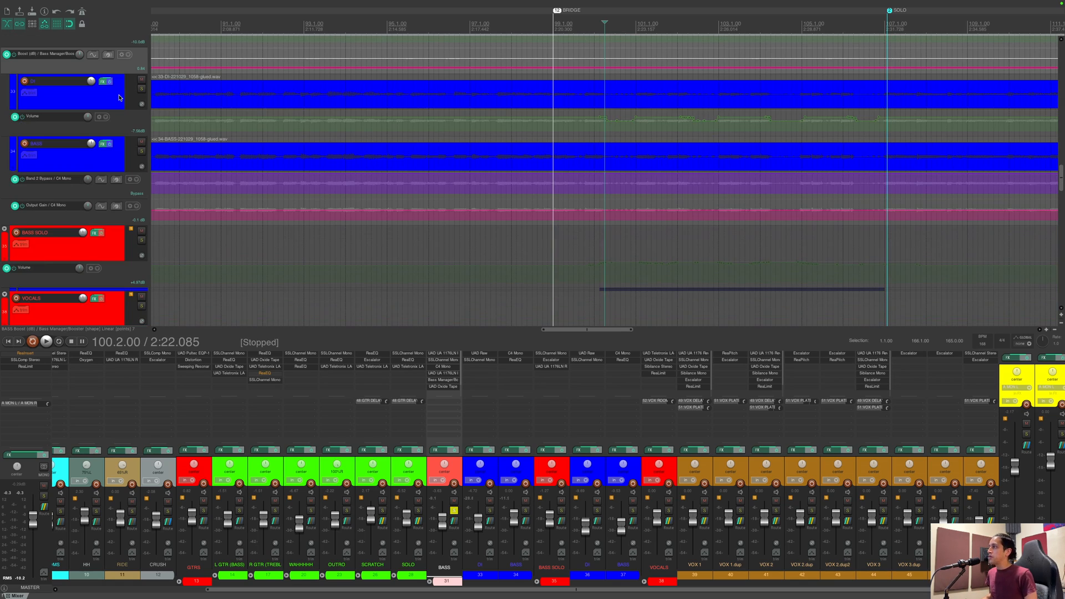
{"action": "key", "text": "space"}
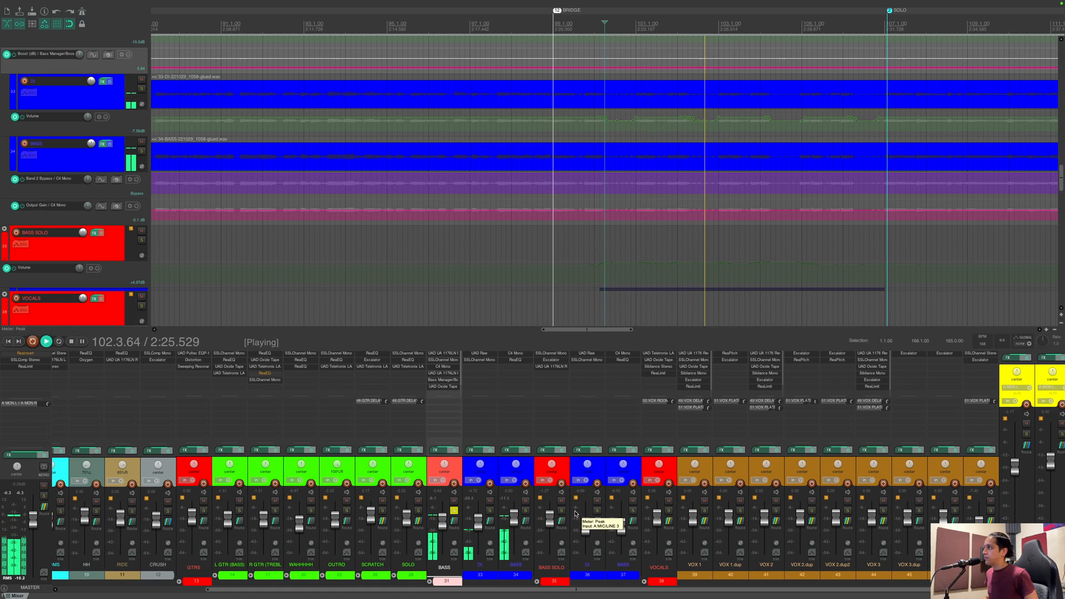
{"action": "key", "text": "space"}
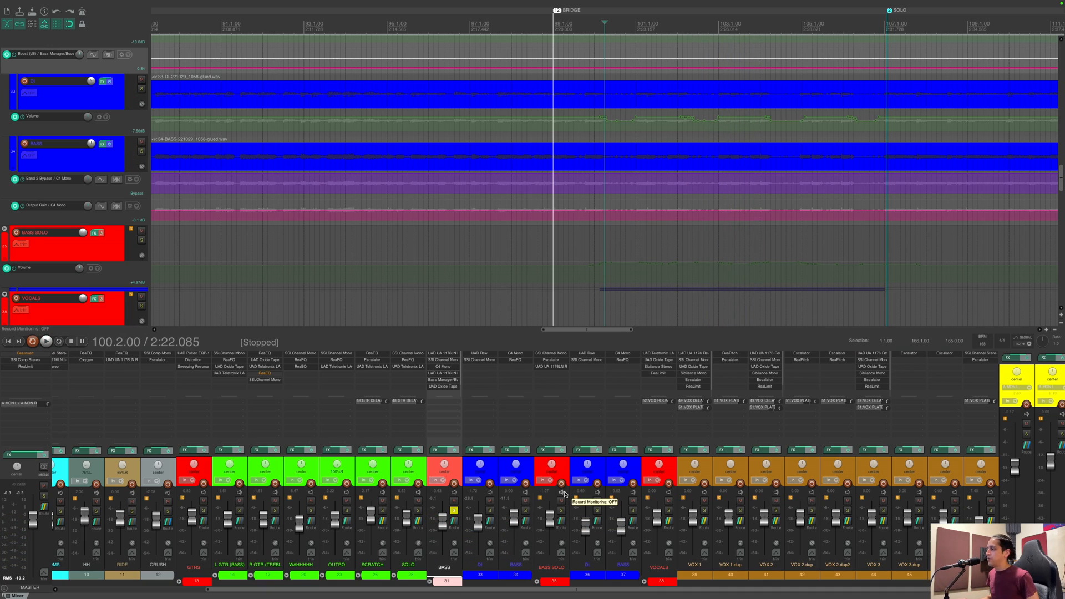
Step: Solo the BASS SOLO folder as well and audition both bass folders together through the bridge into the solo section
{"action": "left_click", "coordinate": [560, 510]}
{"action": "key", "text": "space"}
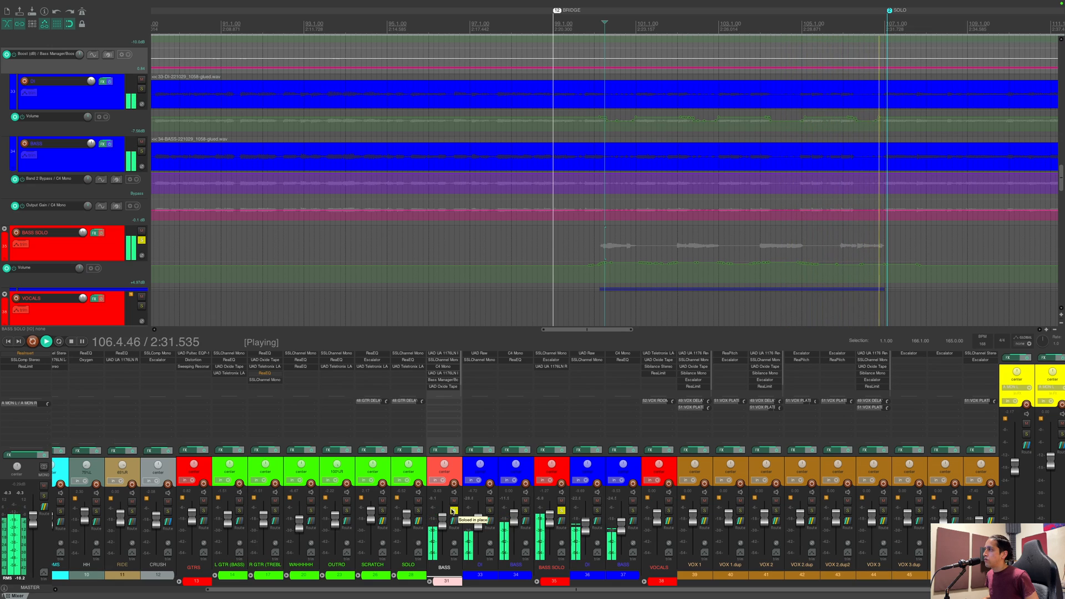
{"action": "scroll", "coordinate": [449, 275], "scroll_direction": "down", "scroll_amount": 3}
{"action": "scroll", "coordinate": [450, 274], "scroll_direction": "down", "scroll_amount": 1}
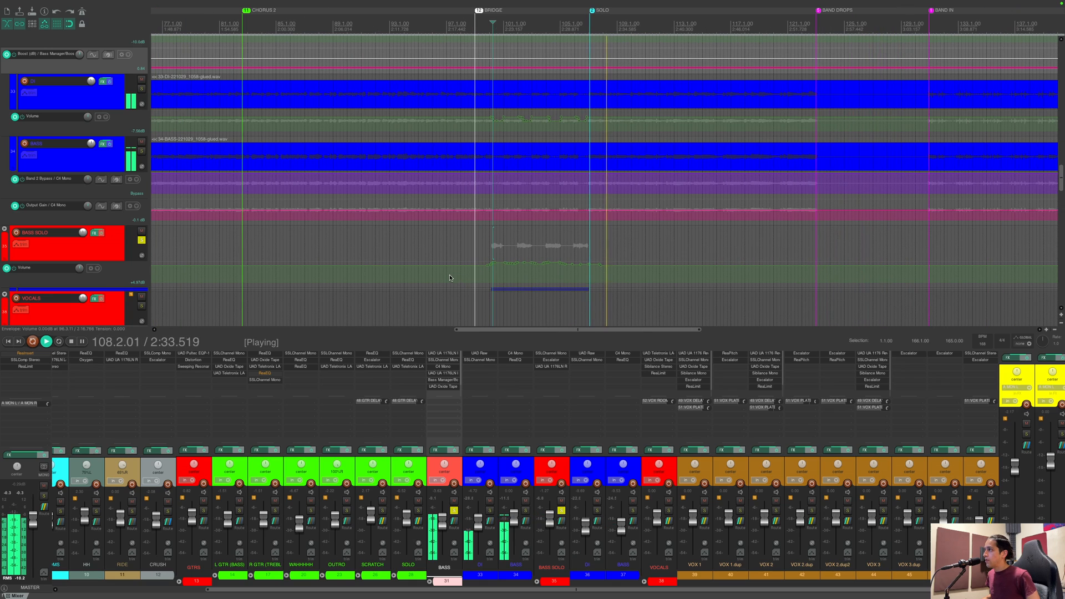
{"action": "key", "text": "space"}
Step: Examine the C4 Mono Band 2 Bypass and Output Gain automation on the BASS track just before the outro
{"action": "scroll", "coordinate": [449, 274], "scroll_direction": "down", "scroll_amount": 4}
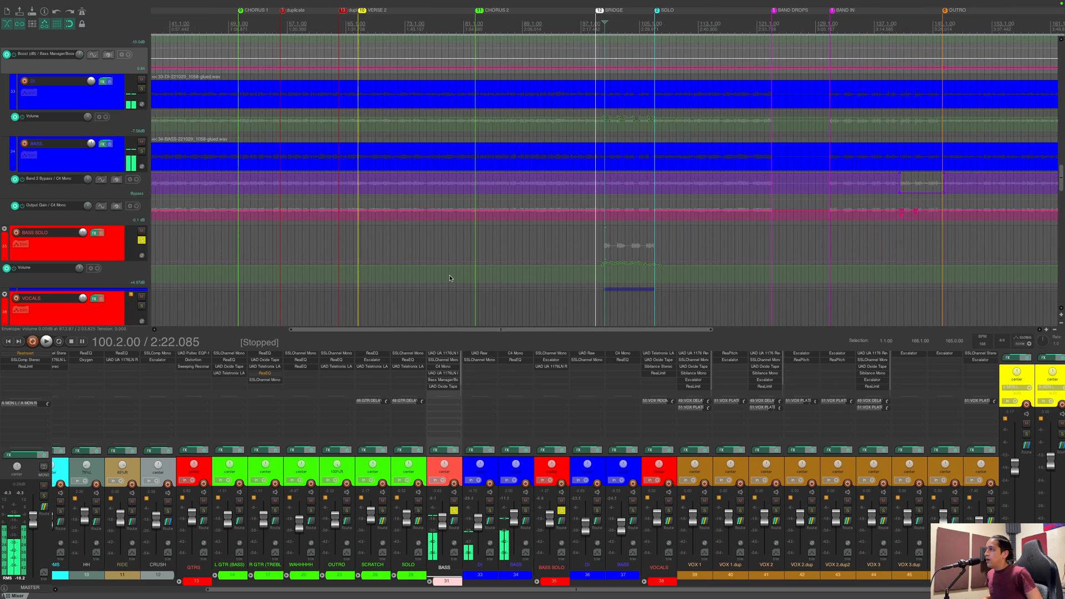
{"action": "left_click", "coordinate": [719, 150]}
{"action": "scroll", "coordinate": [718, 149], "scroll_direction": "up", "scroll_amount": 7}
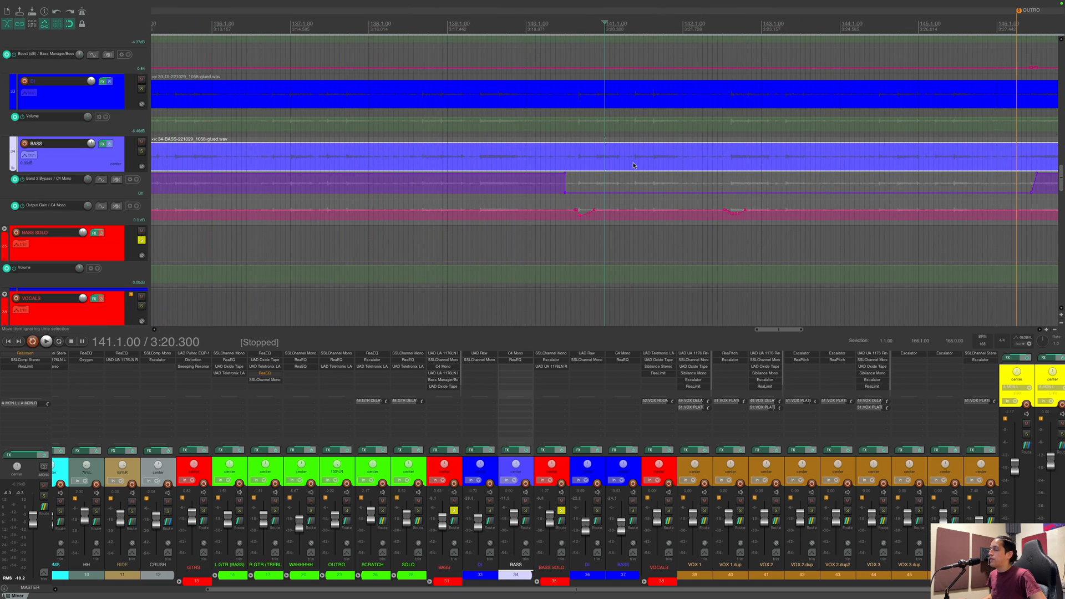
{"action": "left_click", "coordinate": [569, 150]}
{"action": "scroll", "coordinate": [568, 146], "scroll_direction": "down", "scroll_amount": 2}
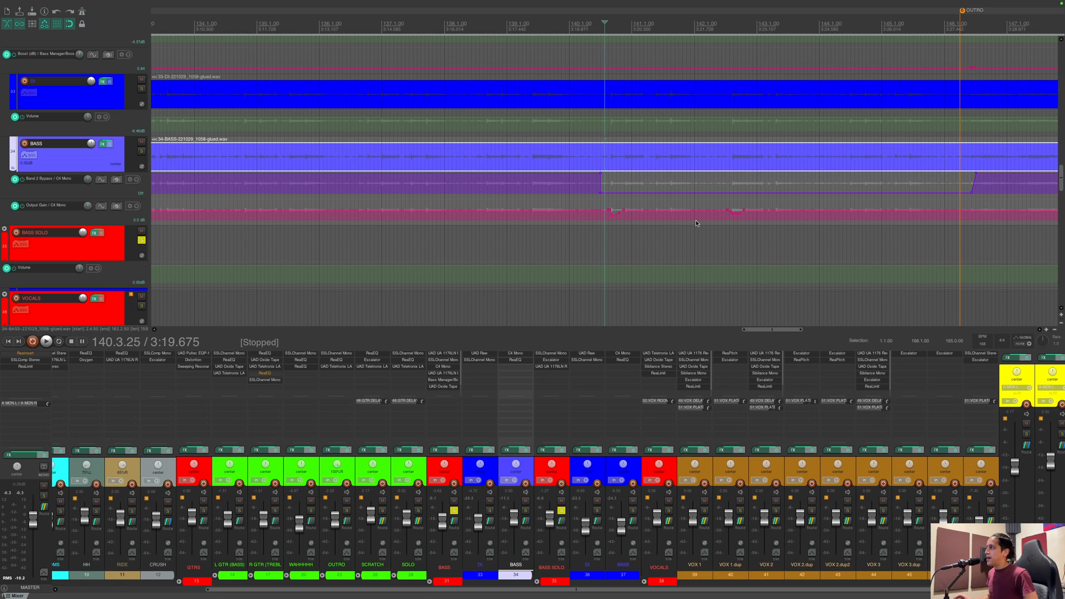
{"action": "mouse_move", "coordinate": [610, 212]}
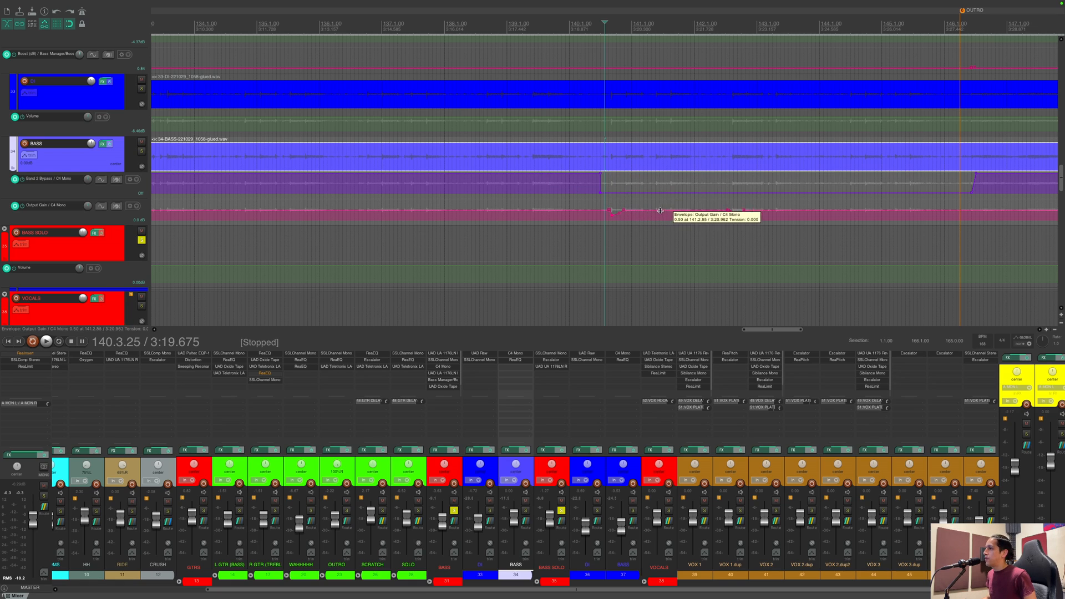
{"action": "scroll", "coordinate": [634, 192], "scroll_direction": "down", "scroll_amount": 4}
{"action": "scroll", "coordinate": [634, 192], "scroll_direction": "down", "scroll_amount": 6}
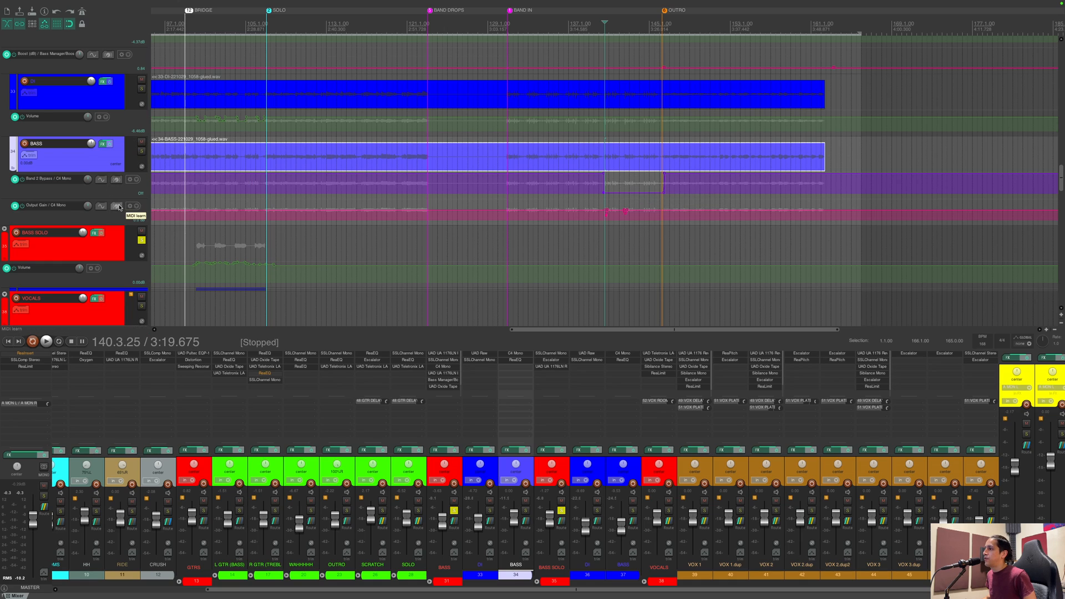
Step: Examine the BASS folder's volume automation across the song, starting from the intro around bar 6
{"action": "scroll", "coordinate": [121, 207], "scroll_direction": "up", "scroll_amount": 2}
{"action": "scroll", "coordinate": [119, 207], "scroll_direction": "up", "scroll_amount": 1}
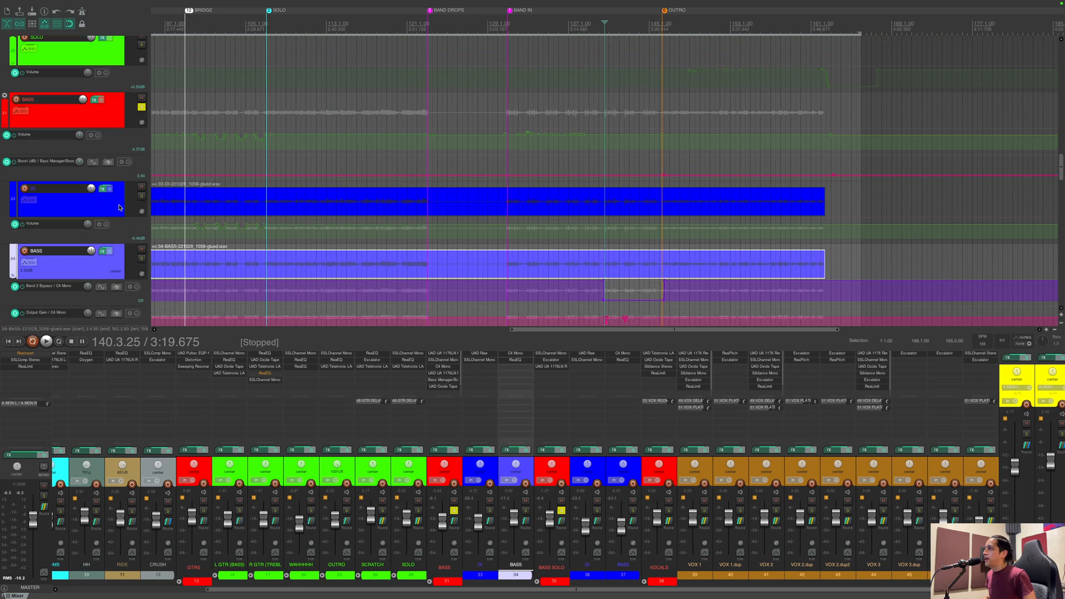
{"action": "left_click", "coordinate": [216, 113]}
{"action": "scroll", "coordinate": [216, 113], "scroll_direction": "down", "scroll_amount": 3}
{"action": "scroll", "coordinate": [216, 113], "scroll_direction": "down", "scroll_amount": 5}
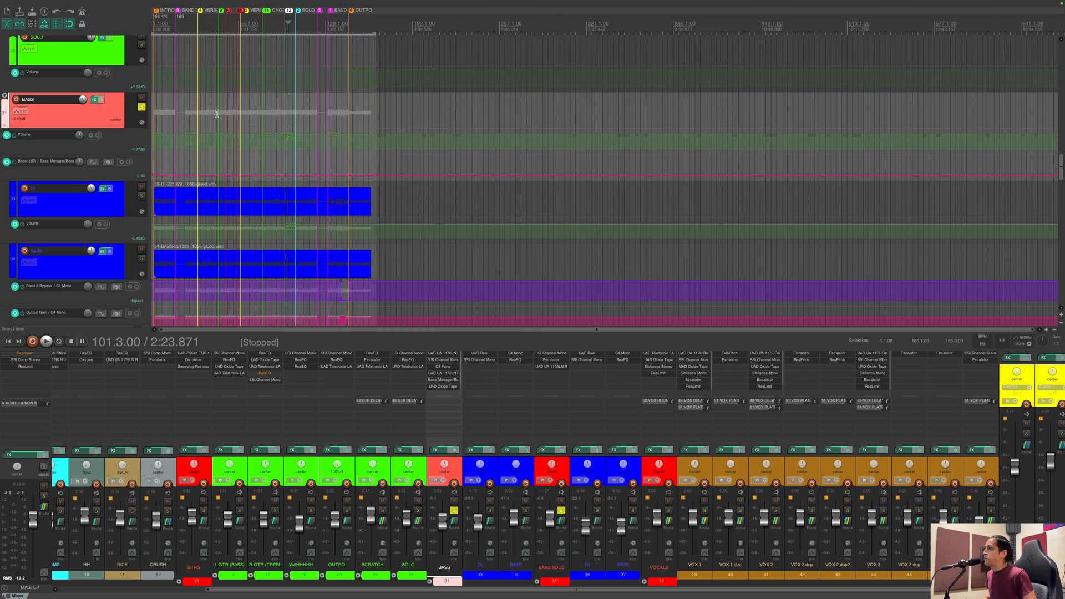
{"action": "scroll", "coordinate": [215, 116], "scroll_direction": "up", "scroll_amount": 3}
{"action": "left_click", "coordinate": [169, 118]}
{"action": "scroll", "coordinate": [170, 118], "scroll_direction": "up", "scroll_amount": 5}
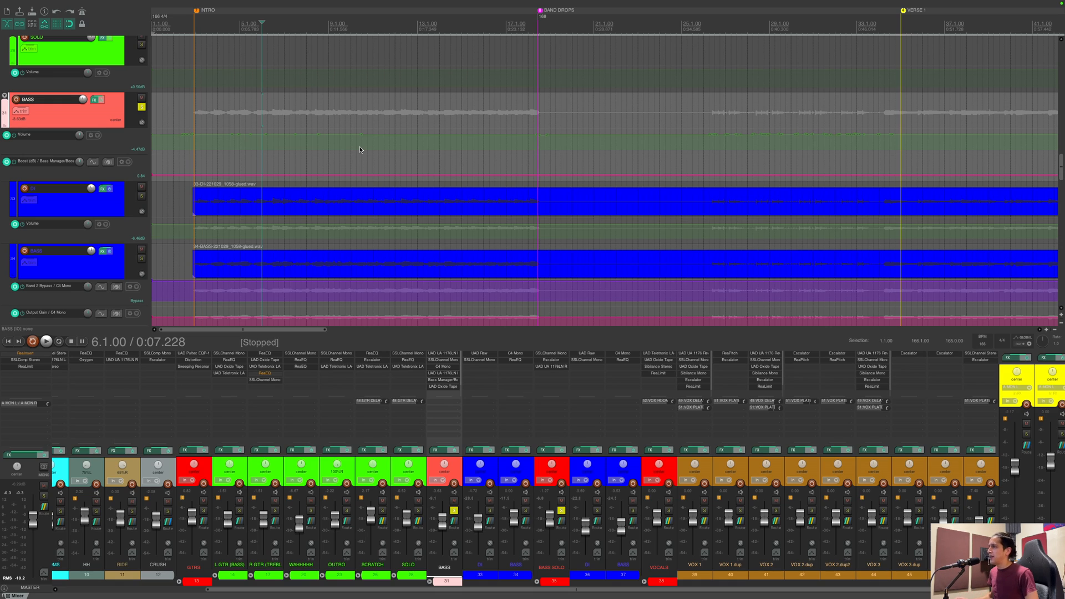
{"action": "scroll", "coordinate": [359, 149], "scroll_direction": "down", "scroll_amount": 2}
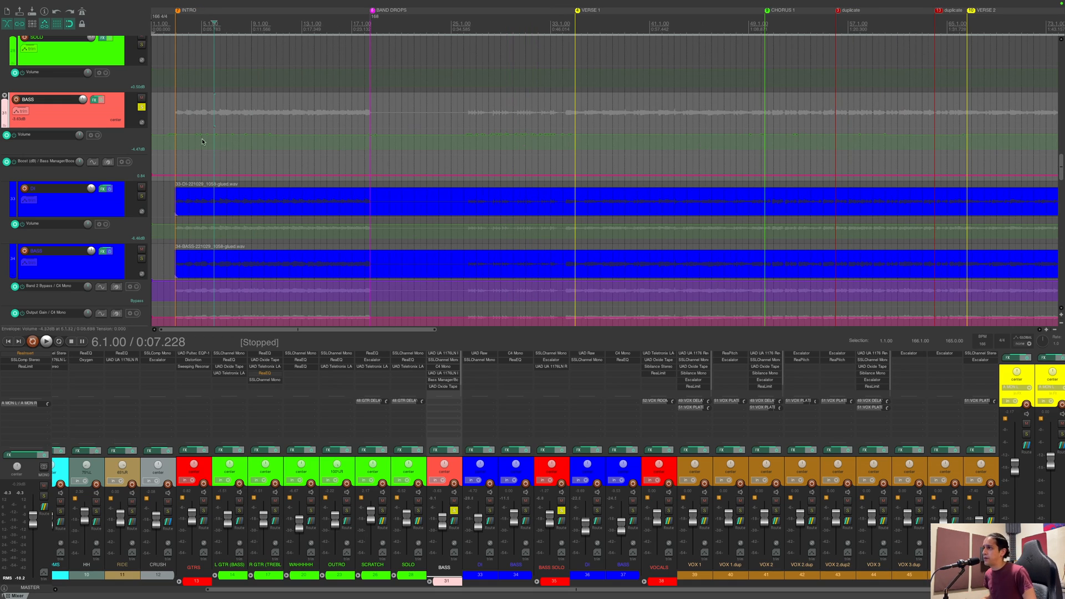
Step: Select the BASS SOLO folder at bar 103 and turn off the solo on both the BASS SOLO and BASS folders
{"action": "scroll", "coordinate": [113, 143], "scroll_direction": "down", "scroll_amount": 3}
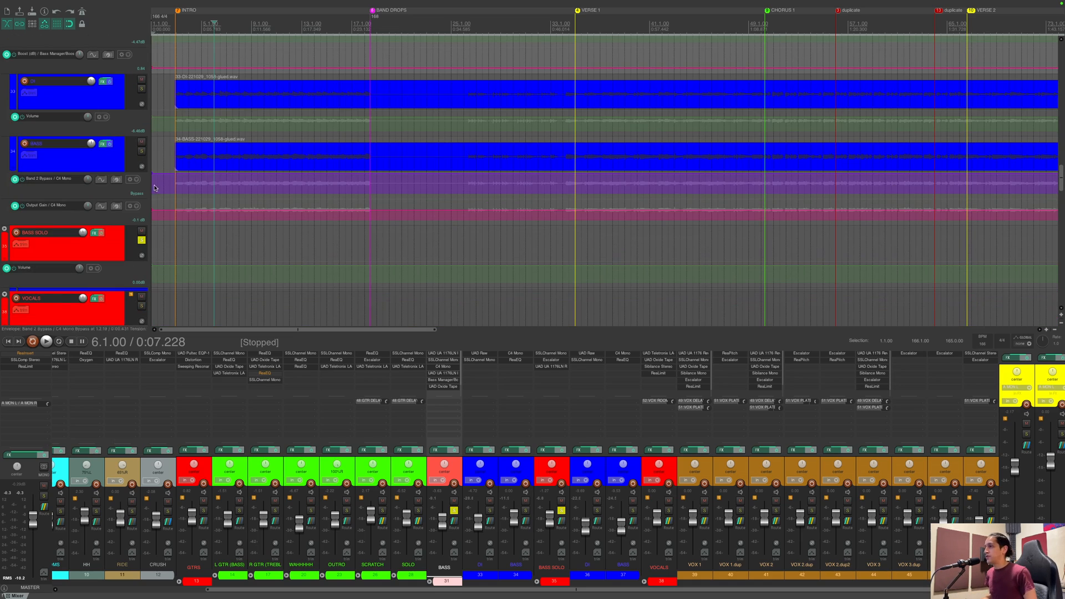
{"action": "scroll", "coordinate": [319, 225], "scroll_direction": "down", "scroll_amount": 5}
{"action": "left_click", "coordinate": [371, 248]}
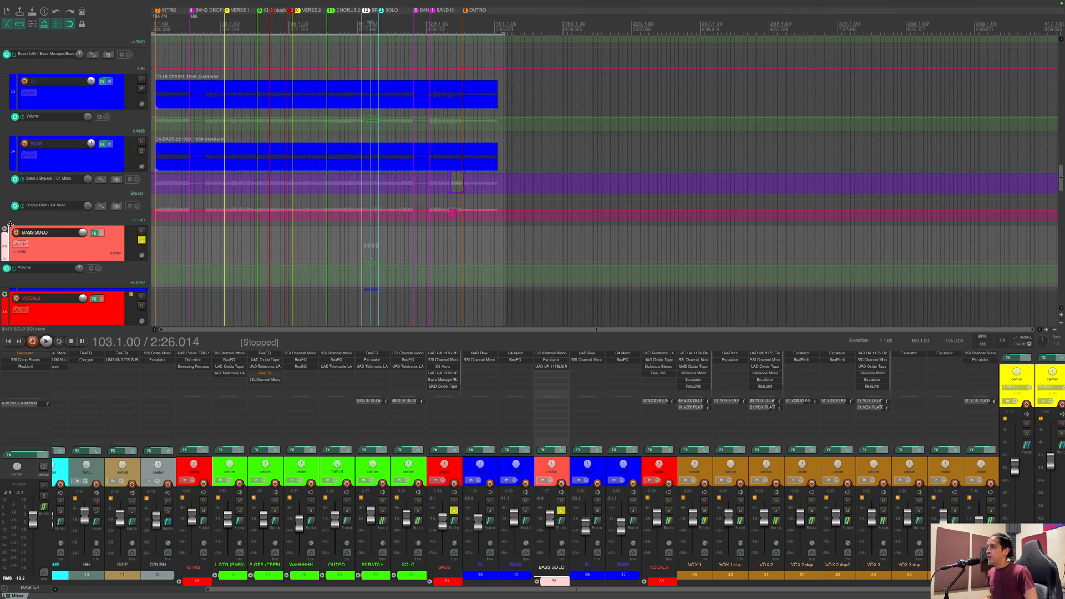
{"action": "left_click", "coordinate": [141, 240]}
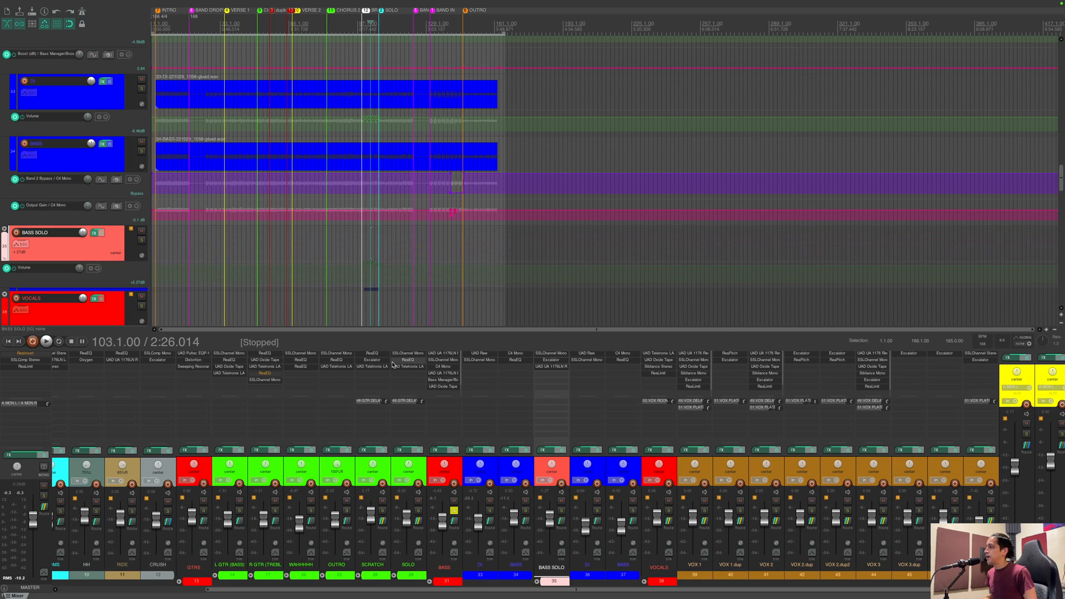
{"action": "left_click", "coordinate": [453, 511]}
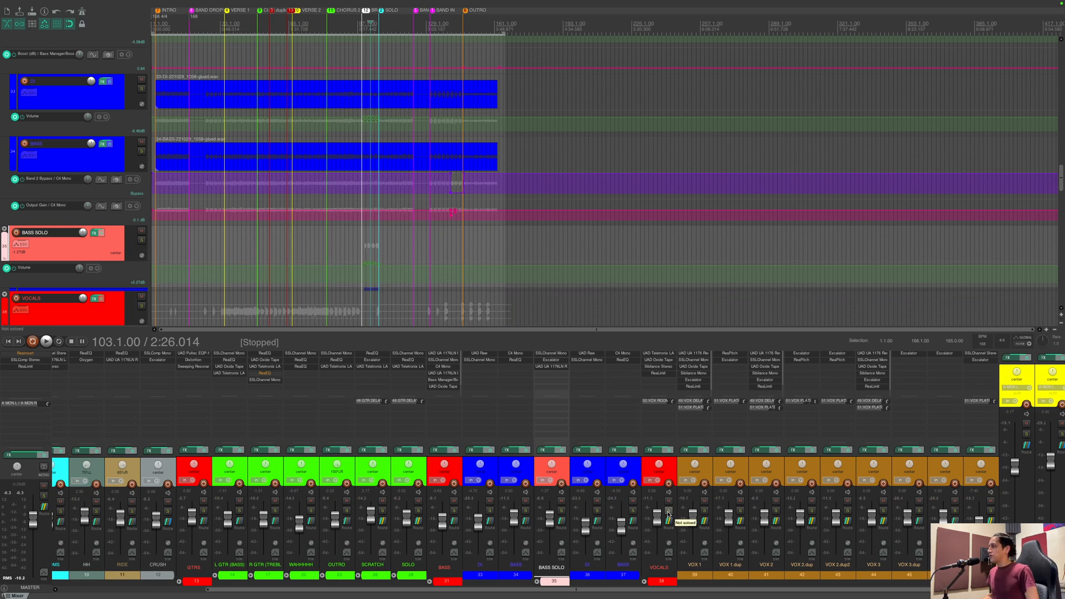
Step: Select the VOCALS folder and examine it together with the first VOX tracks on the timeline
{"action": "left_click", "coordinate": [667, 465]}
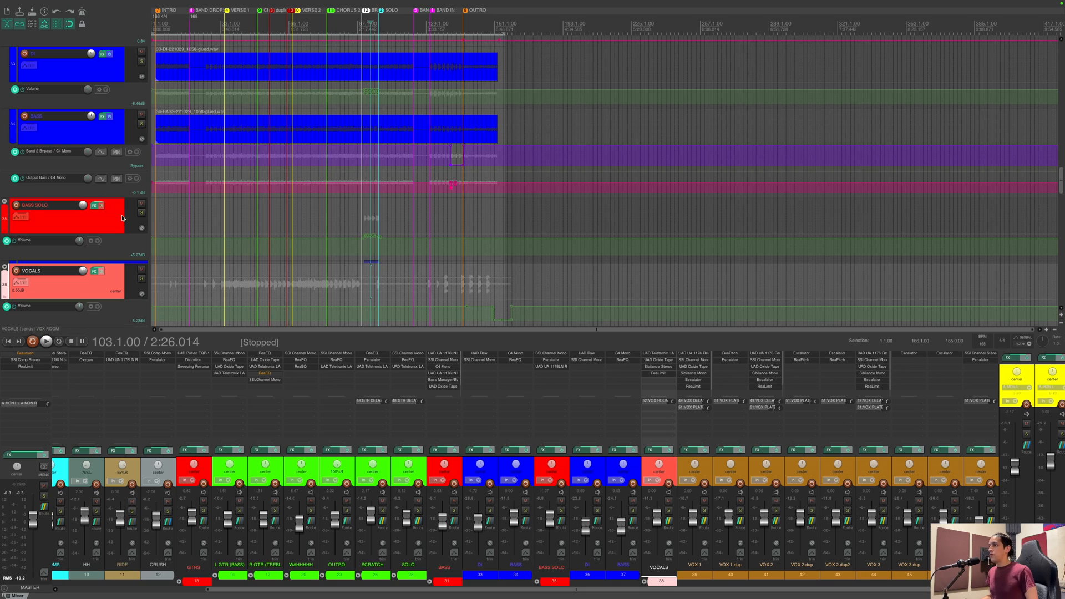
{"action": "scroll", "coordinate": [123, 218], "scroll_direction": "down", "scroll_amount": 3}
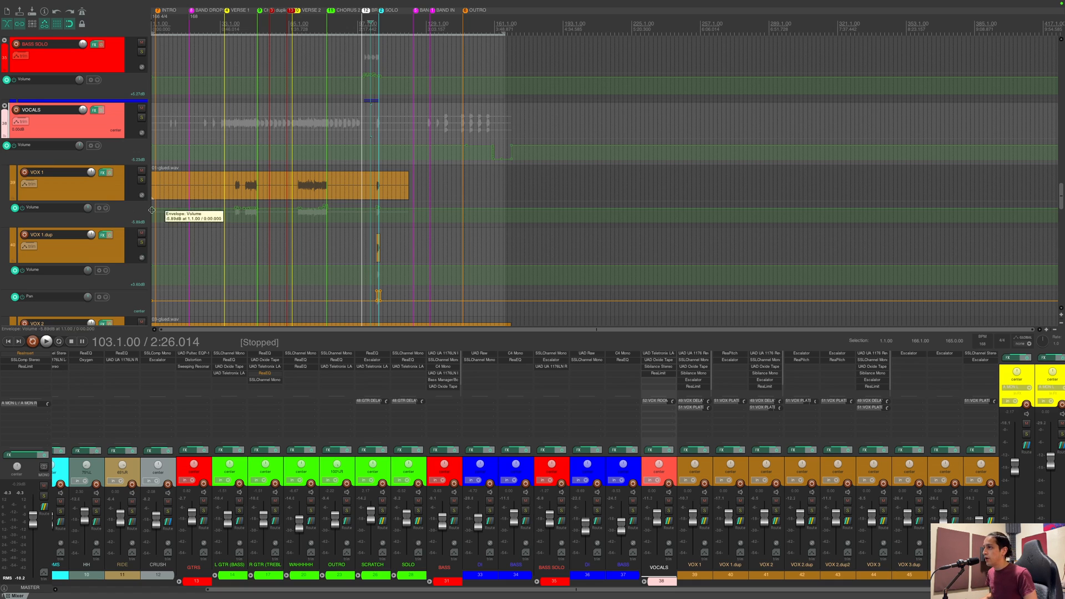
{"action": "scroll", "coordinate": [424, 169], "scroll_direction": "up", "scroll_amount": 4}
{"action": "scroll", "coordinate": [425, 169], "scroll_direction": "down", "scroll_amount": 1}
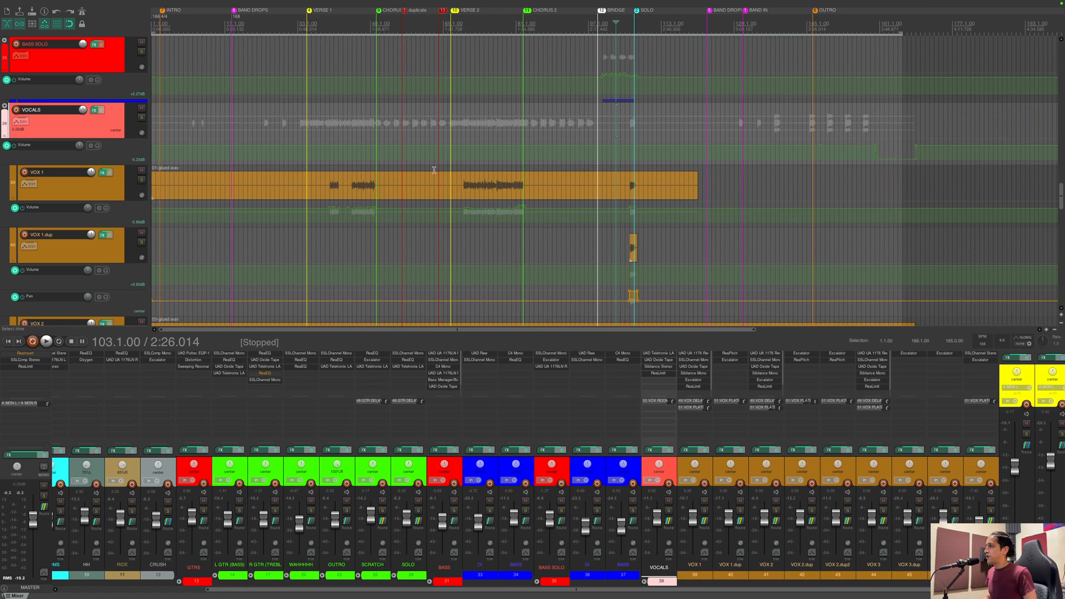
Step: Select the VOX 1 item and examine its waveform and volume automation across the verses and choruses
{"action": "left_click", "coordinate": [474, 187]}
{"action": "scroll", "coordinate": [547, 192], "scroll_direction": "up", "scroll_amount": 5}
{"action": "scroll", "coordinate": [118, 187], "scroll_direction": "up", "scroll_amount": 2}
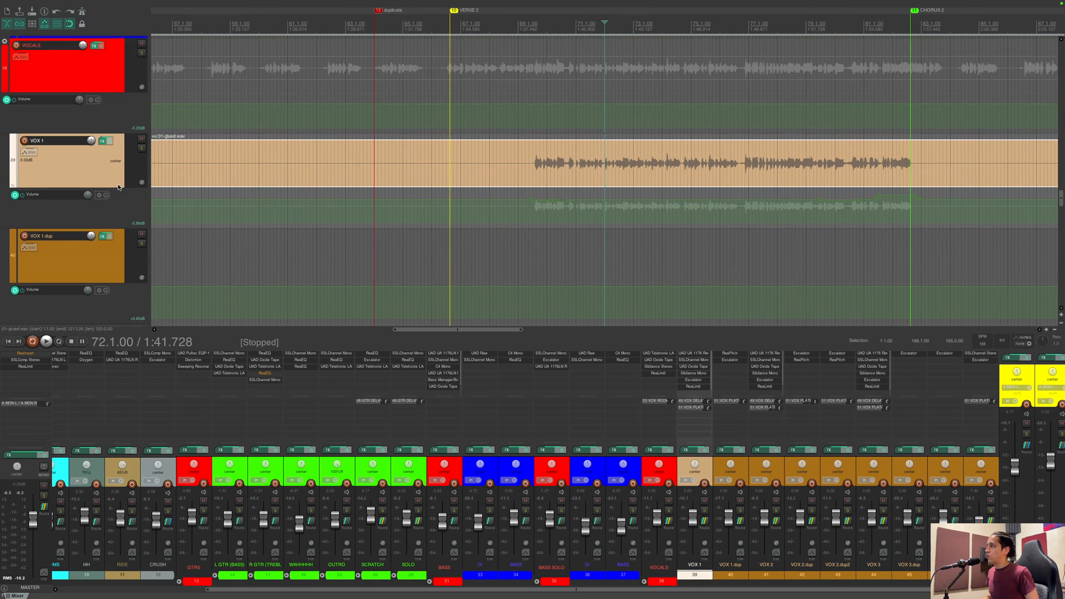
{"action": "scroll", "coordinate": [117, 187], "scroll_direction": "up", "scroll_amount": 2}
{"action": "scroll", "coordinate": [403, 192], "scroll_direction": "down", "scroll_amount": 5}
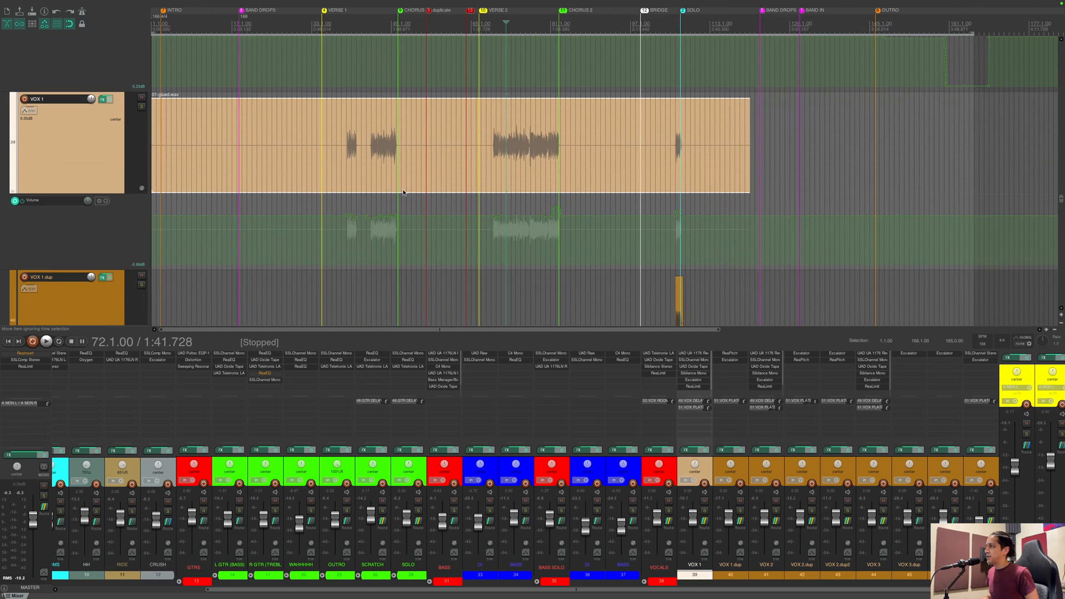
{"action": "left_click", "coordinate": [495, 135]}
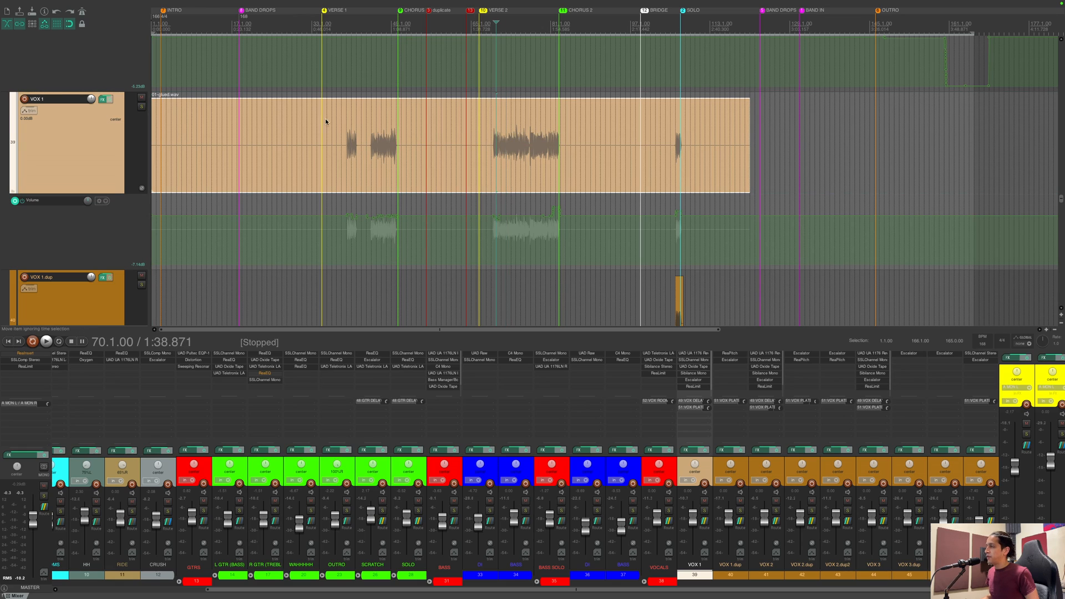
{"action": "scroll", "coordinate": [110, 123], "scroll_direction": "down", "scroll_amount": 3}
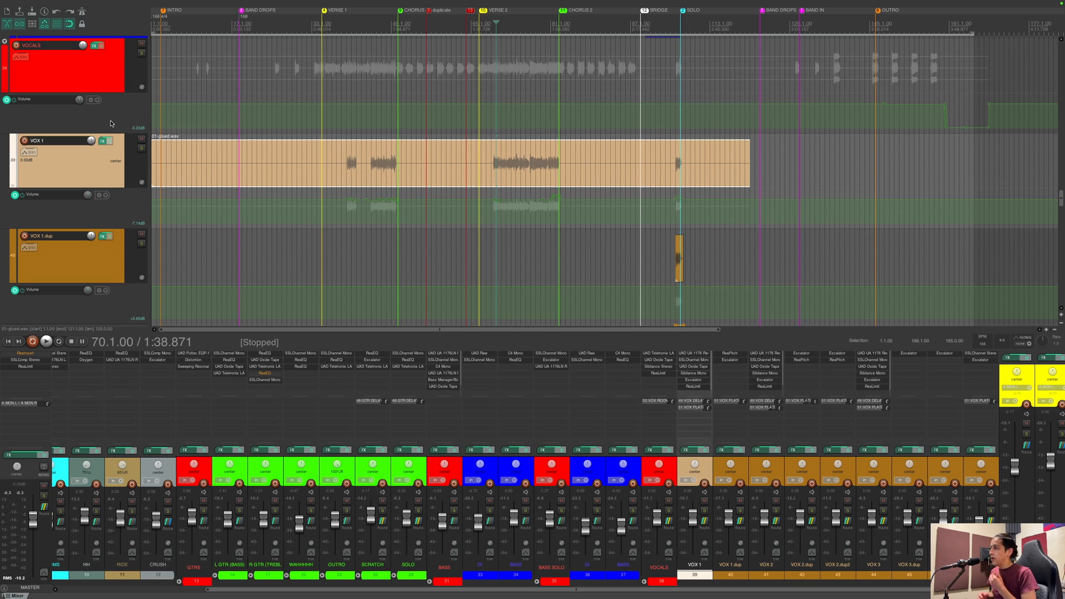
{"action": "scroll", "coordinate": [110, 123], "scroll_direction": "down", "scroll_amount": 2}
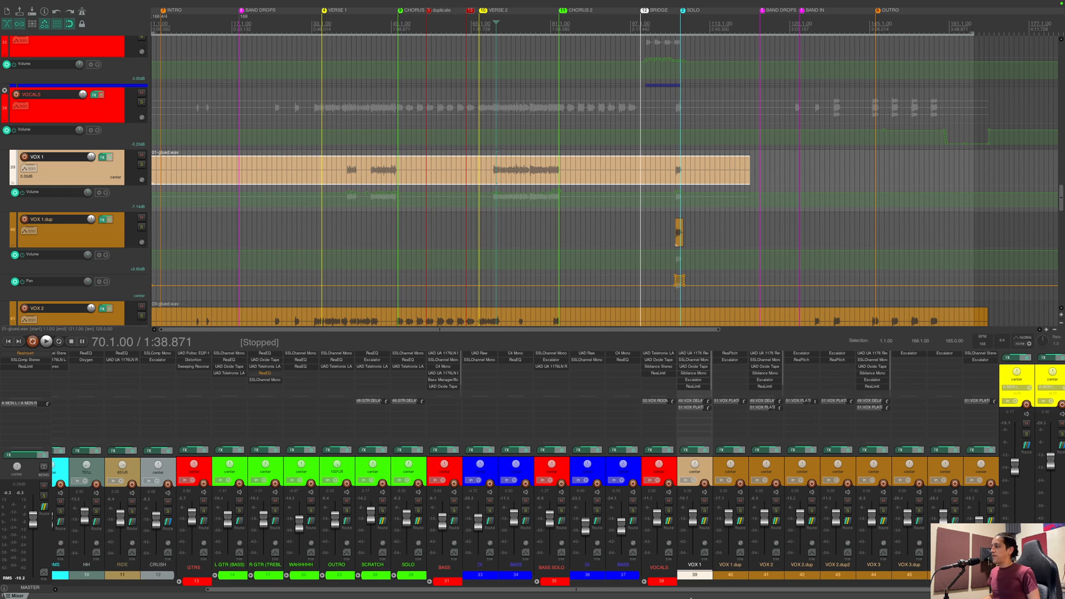
Step: Examine the plug-ins and sends of the vocal tracks in the mixer, selecting VOX 1.dup and the VOCALS folder
{"action": "left_click_drag", "start_coordinate": [691, 597], "coordinate": [785, 592]}
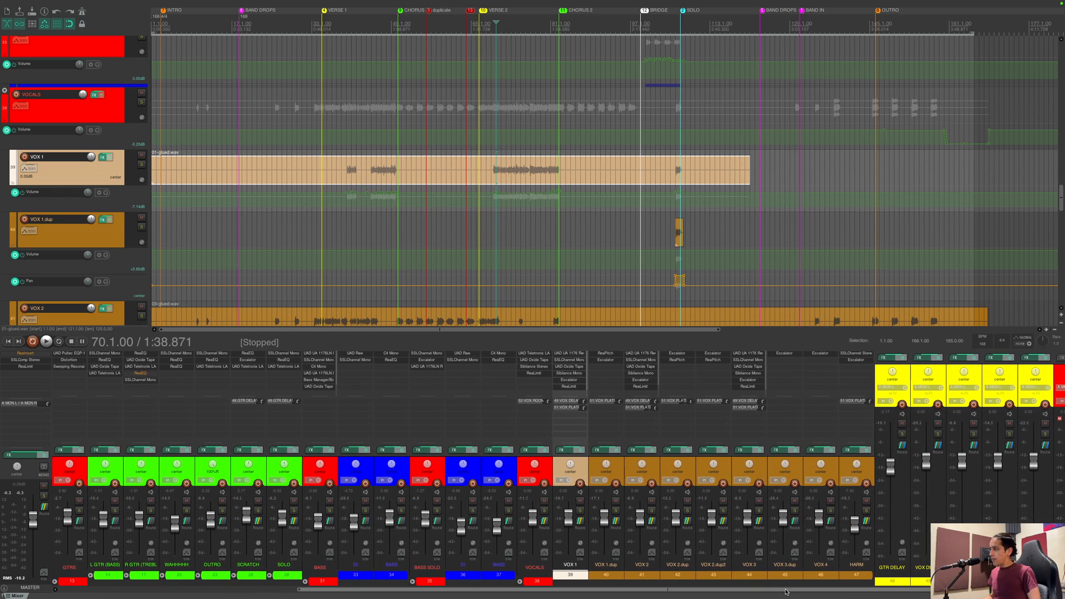
{"action": "left_click", "coordinate": [616, 467]}
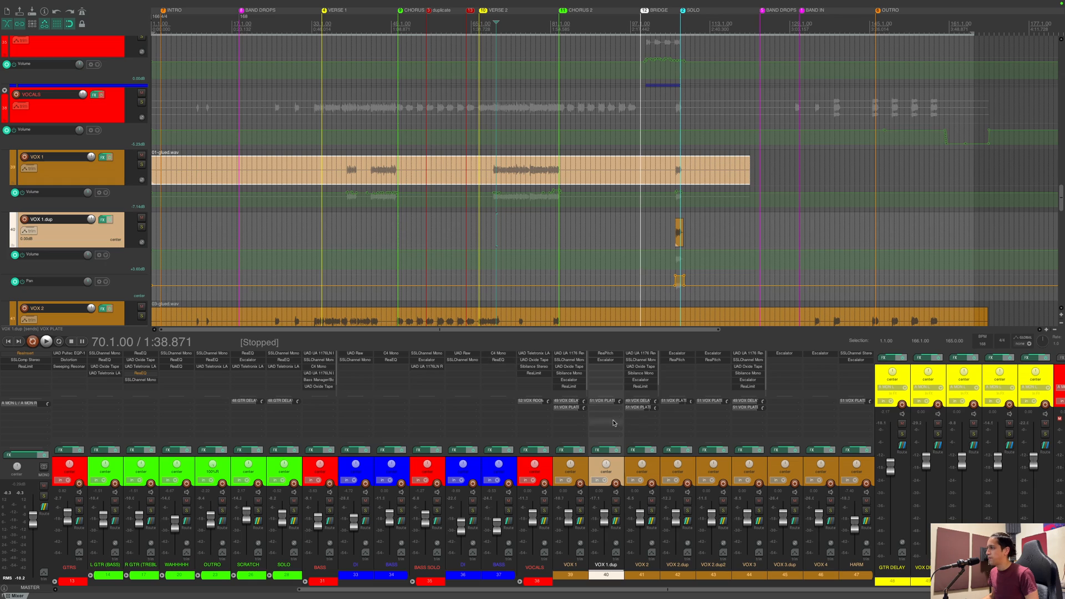
{"action": "left_click", "coordinate": [542, 472]}
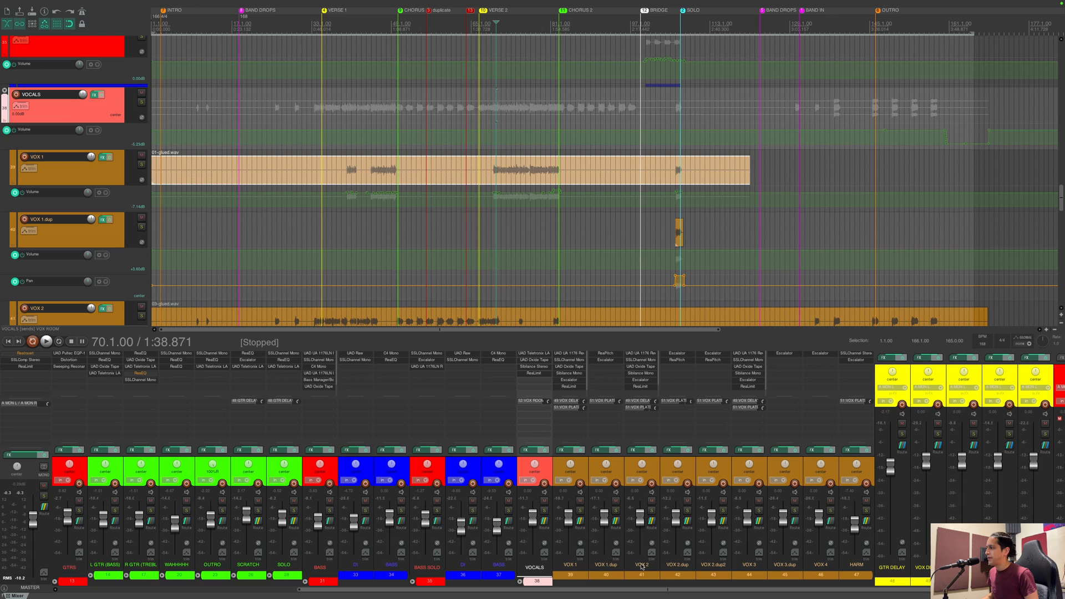
Step: Solo the VOCALS folder and audition it from bar 46.3 through chorus 1 while viewing the VOX tracks
{"action": "scroll", "coordinate": [308, 205], "scroll_direction": "down", "scroll_amount": 5}
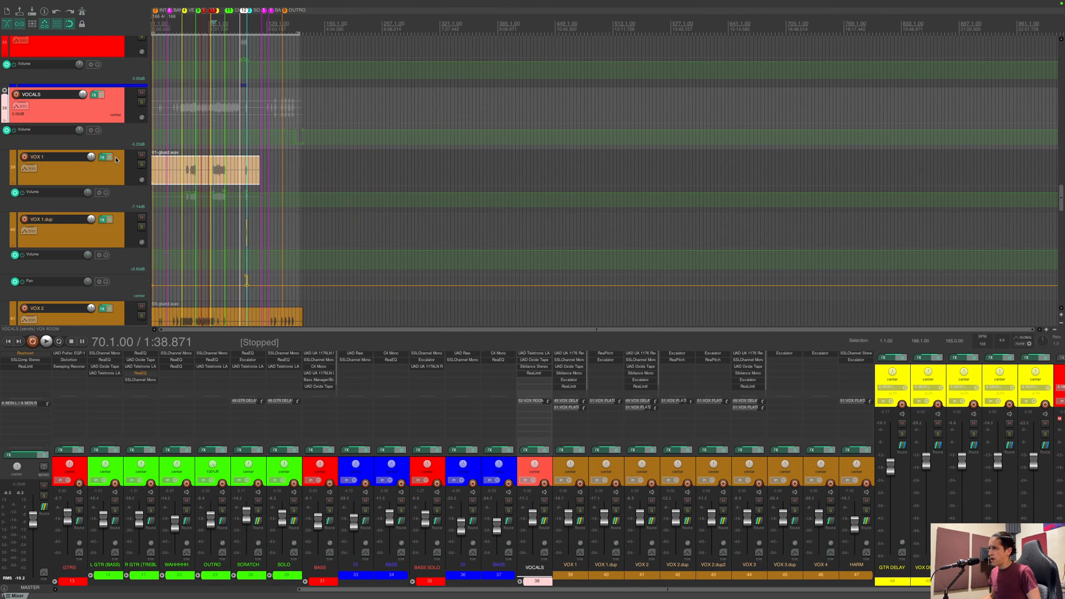
{"action": "scroll", "coordinate": [116, 160], "scroll_direction": "up", "scroll_amount": 2}
{"action": "scroll", "coordinate": [291, 198], "scroll_direction": "up", "scroll_amount": 6}
{"action": "scroll", "coordinate": [310, 214], "scroll_direction": "down", "scroll_amount": 3}
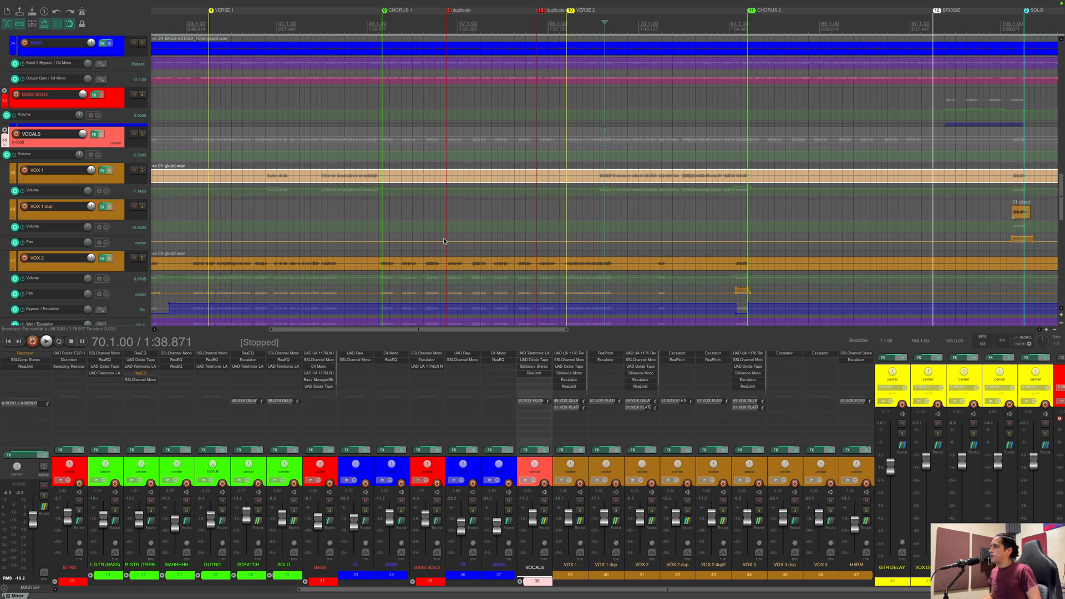
{"action": "left_click", "coordinate": [543, 510]}
{"action": "left_click", "coordinate": [436, 150]}
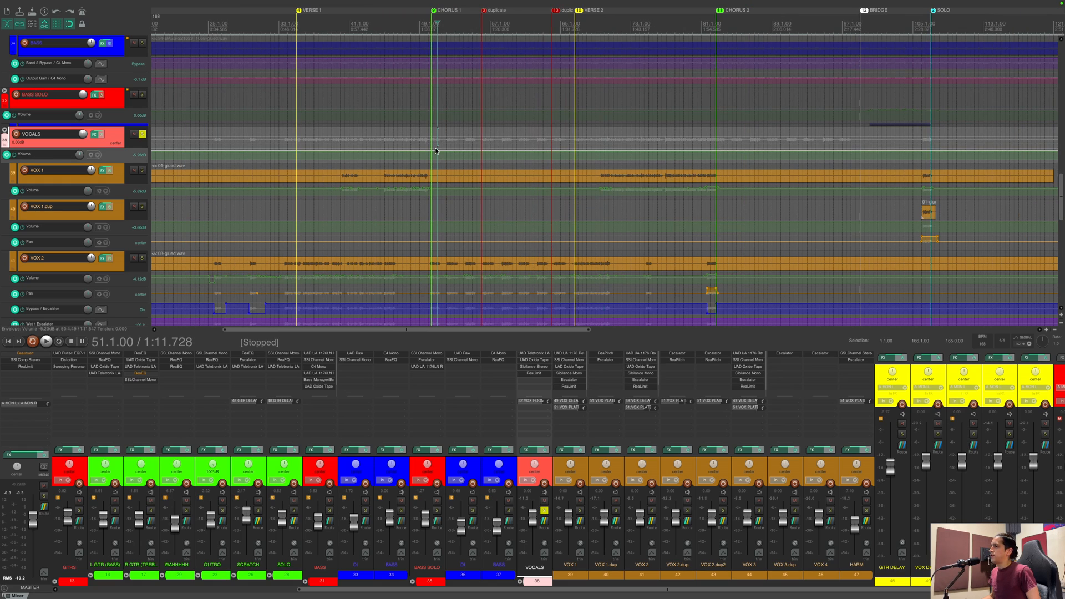
{"action": "left_click", "coordinate": [397, 135]}
{"action": "key", "text": "space"}
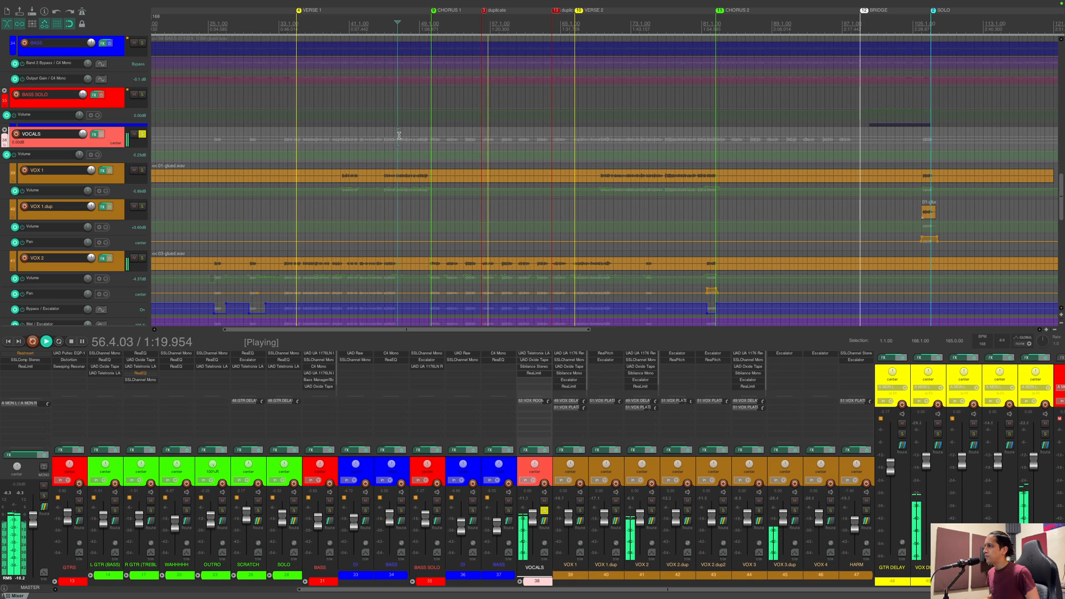
{"action": "scroll", "coordinate": [120, 222], "scroll_direction": "down", "scroll_amount": 4}
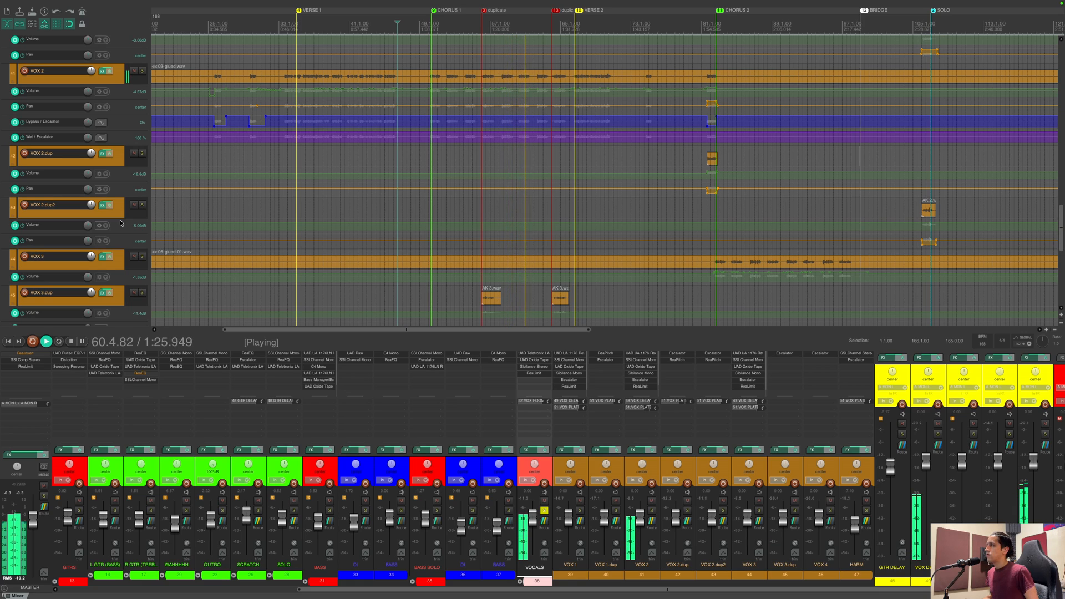
{"action": "key", "text": "space"}
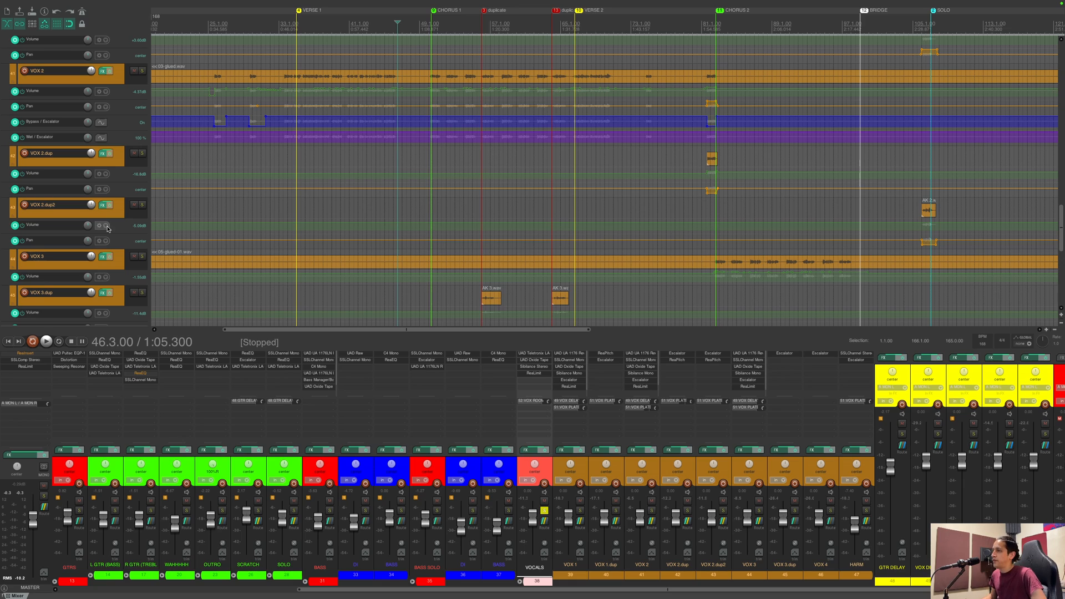
Step: Select the VOX 1 track and examine the settings of its UAD UA 1176 Rev A compressor
{"action": "scroll", "coordinate": [107, 228], "scroll_direction": "up", "scroll_amount": 5}
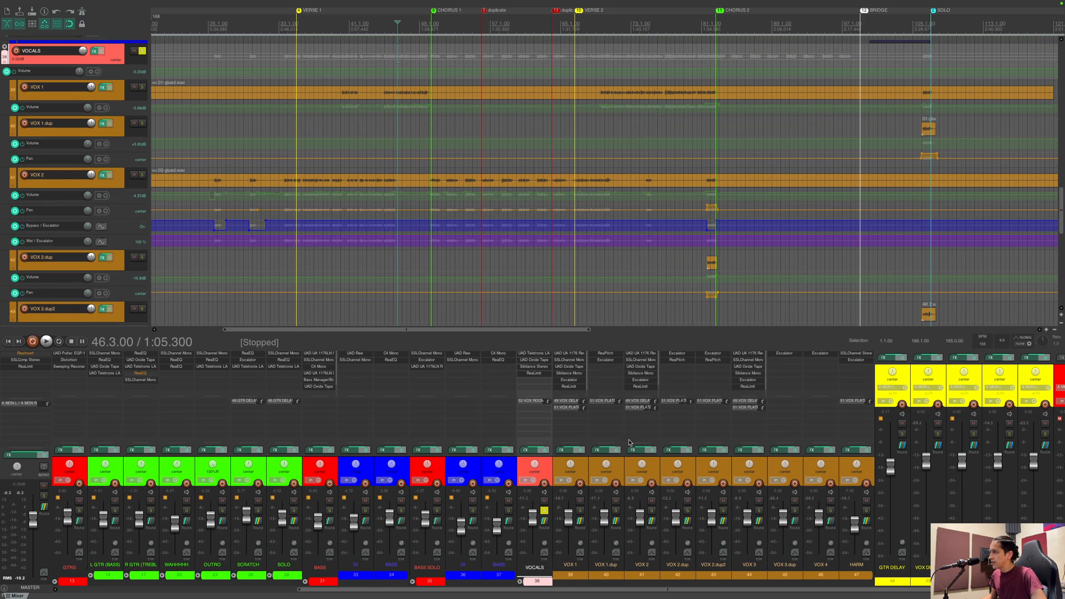
{"action": "left_click", "coordinate": [580, 469]}
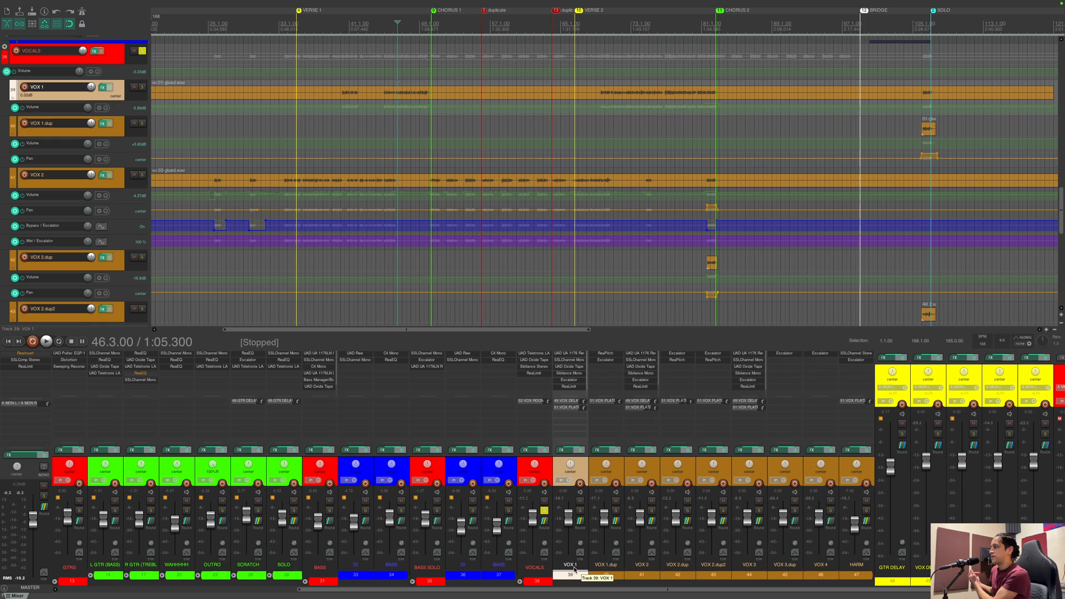
{"action": "scroll", "coordinate": [574, 570], "scroll_direction": "left", "scroll_amount": 3}
{"action": "left_click", "coordinate": [578, 355]}
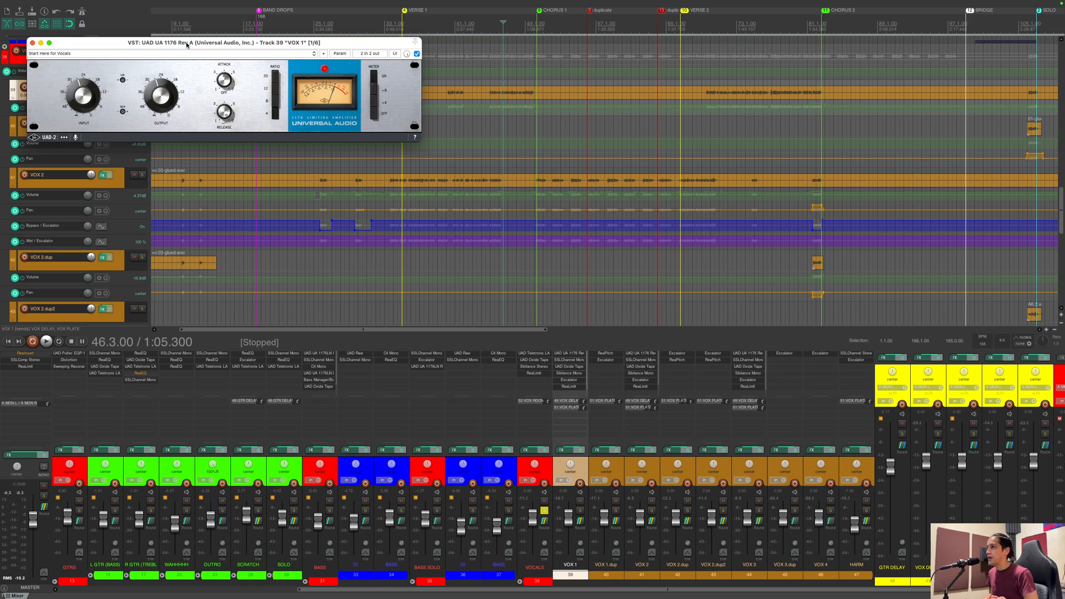
{"action": "left_click_drag", "start_coordinate": [187, 44], "coordinate": [341, 71]}
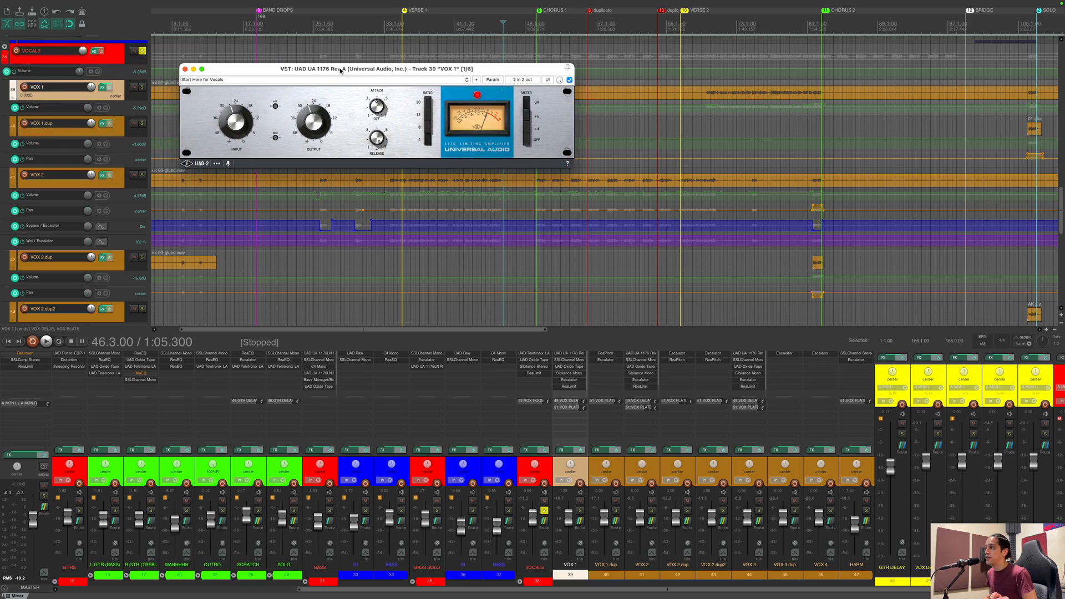
{"action": "left_click", "coordinate": [185, 69]}
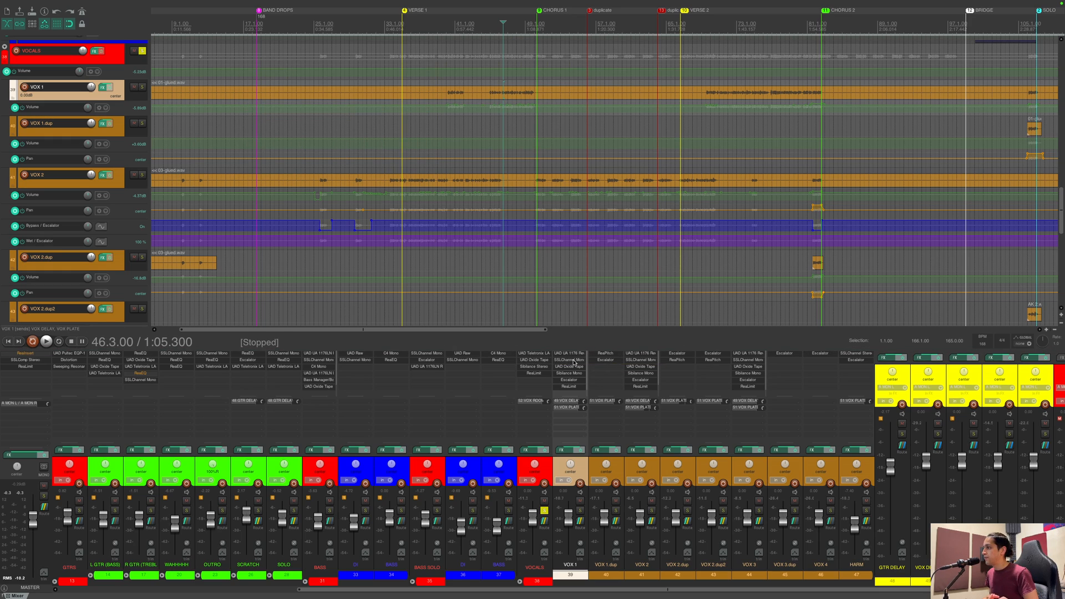
Step: Examine the filter and EQ settings of the SSLChannel Mono plug-in on VOX 1
{"action": "left_click", "coordinate": [573, 361]}
{"action": "left_click_drag", "start_coordinate": [135, 17], "coordinate": [451, 53]}
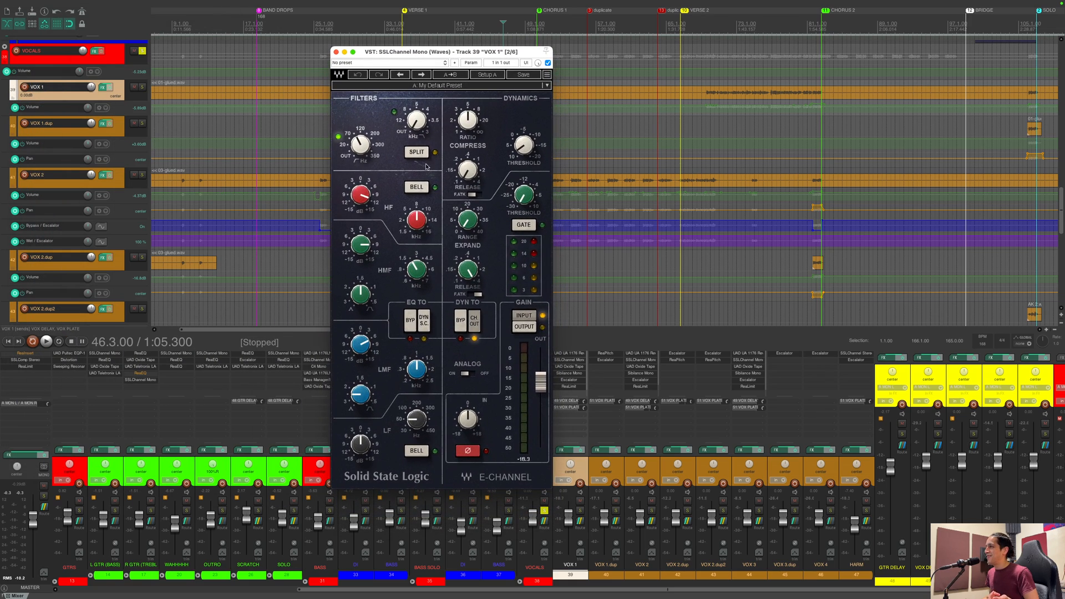
{"action": "mouse_move", "coordinate": [417, 270]}
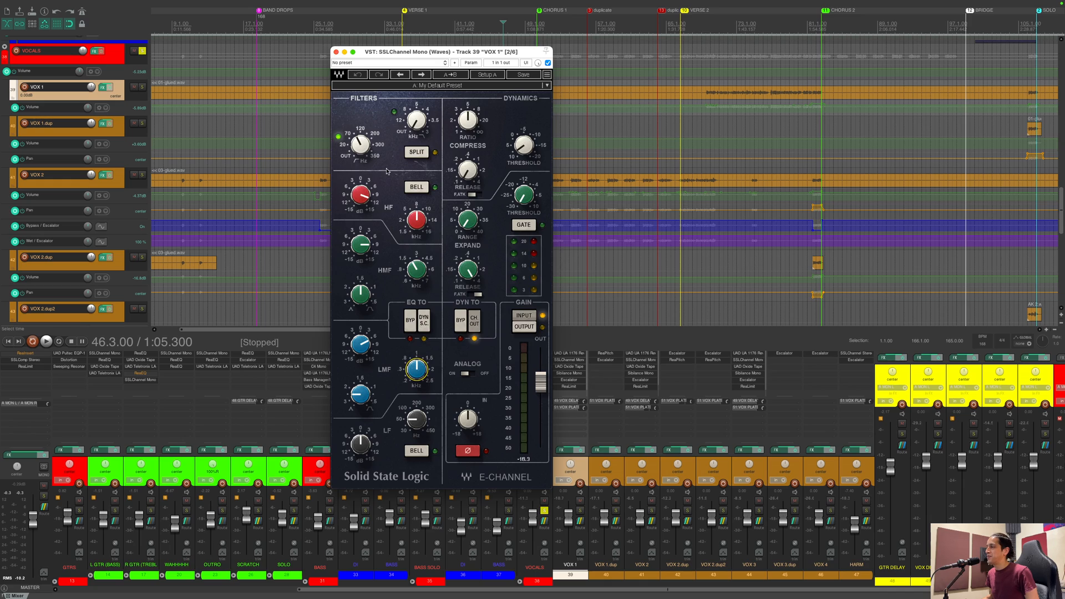
{"action": "mouse_move", "coordinate": [358, 193]}
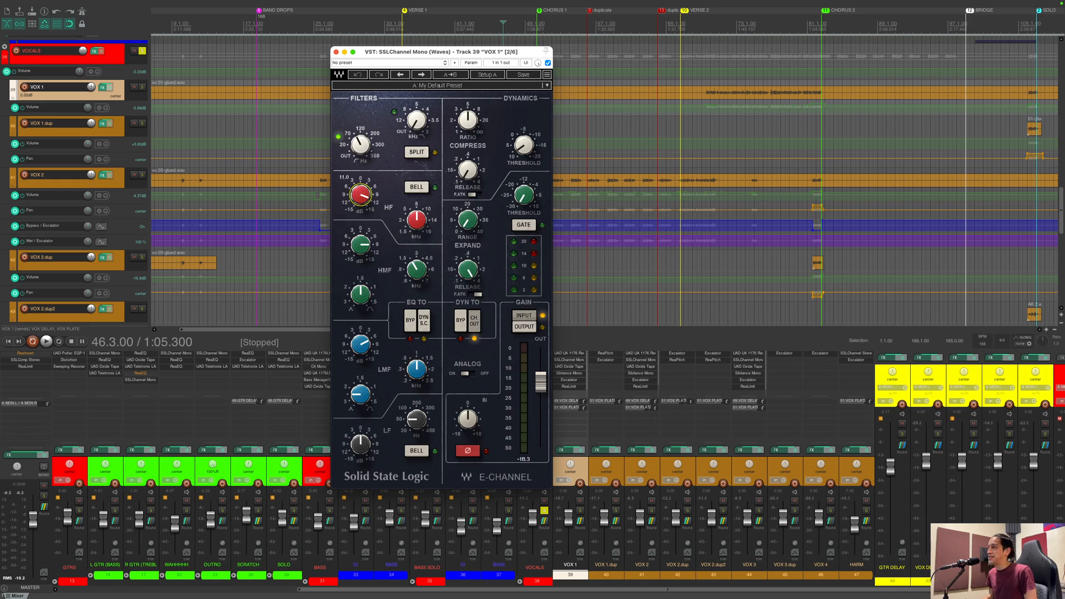
{"action": "left_click", "coordinate": [335, 51]}
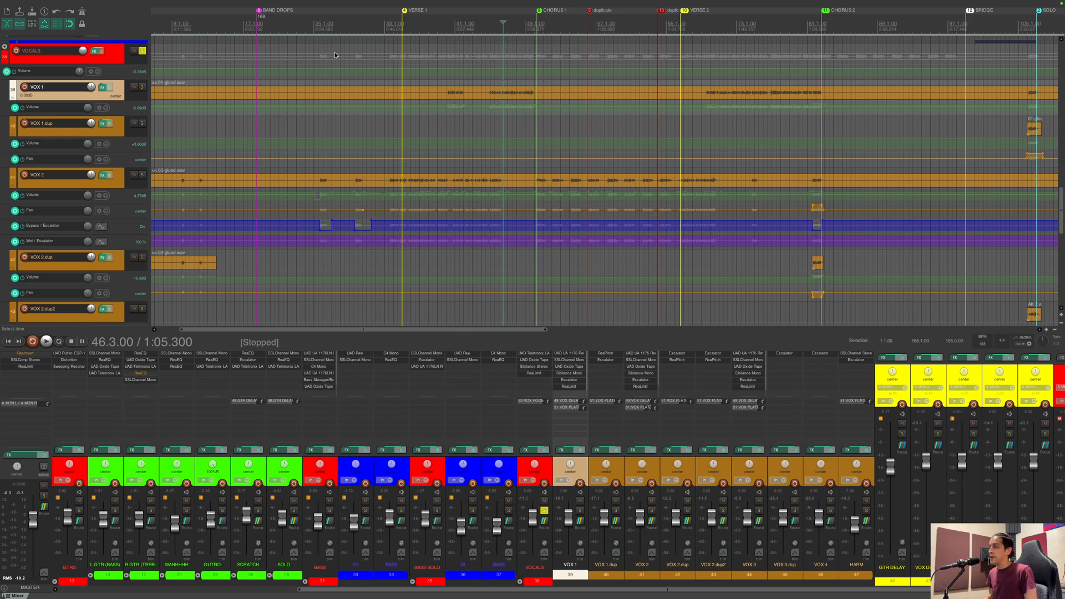
{"action": "left_click", "coordinate": [580, 511]}
{"action": "left_click", "coordinate": [579, 510]}
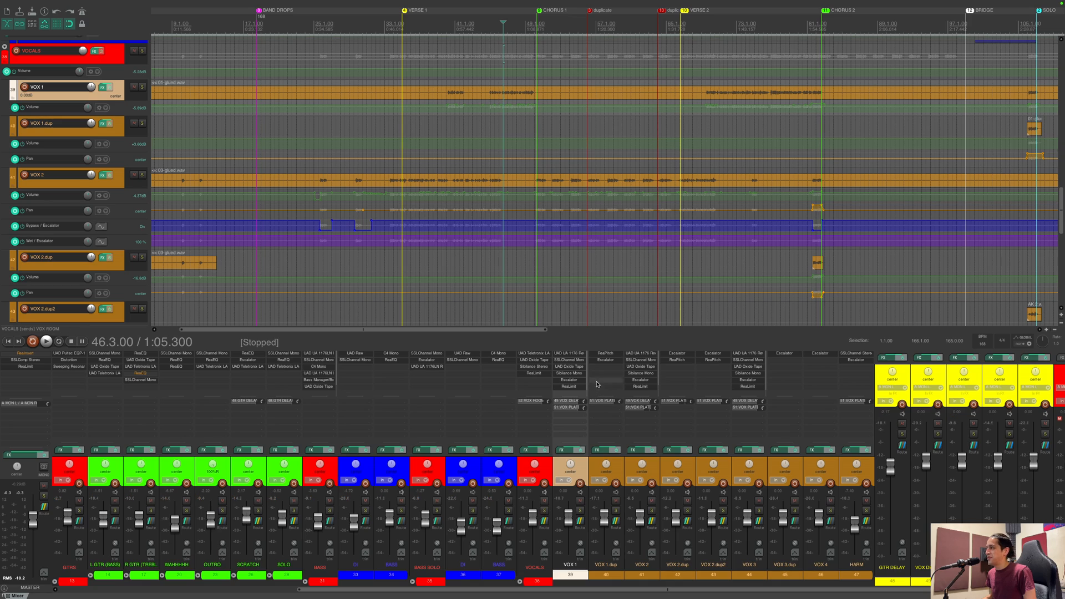
{"action": "left_click", "coordinate": [544, 510]}
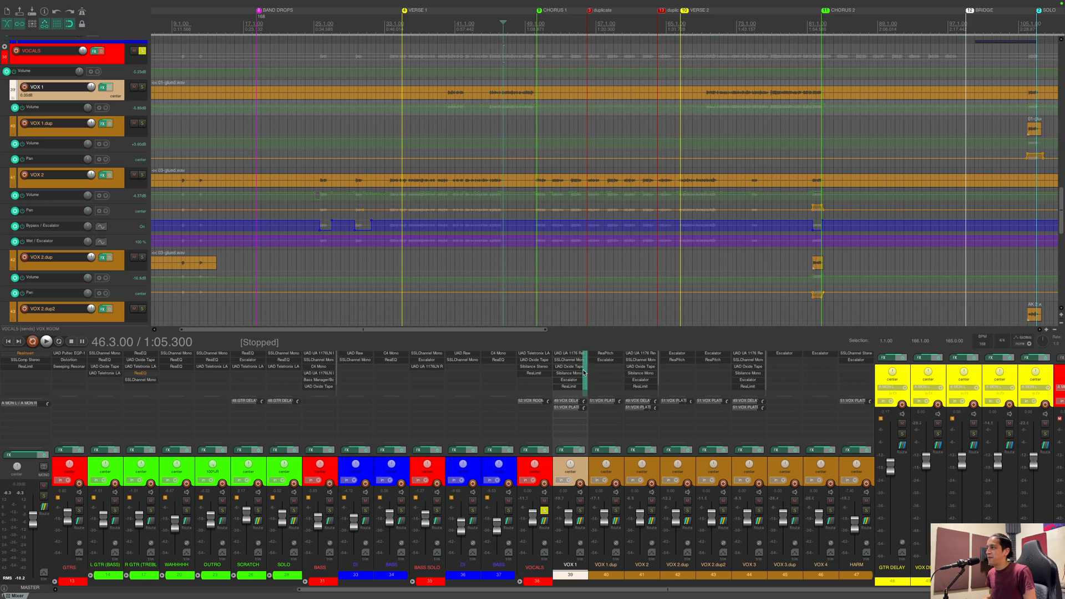
Step: Examine the UAD Oxide Tape plug-in on VOX 1 and close its window
{"action": "left_click", "coordinate": [575, 370]}
{"action": "left_click_drag", "start_coordinate": [118, 31], "coordinate": [409, 89]}
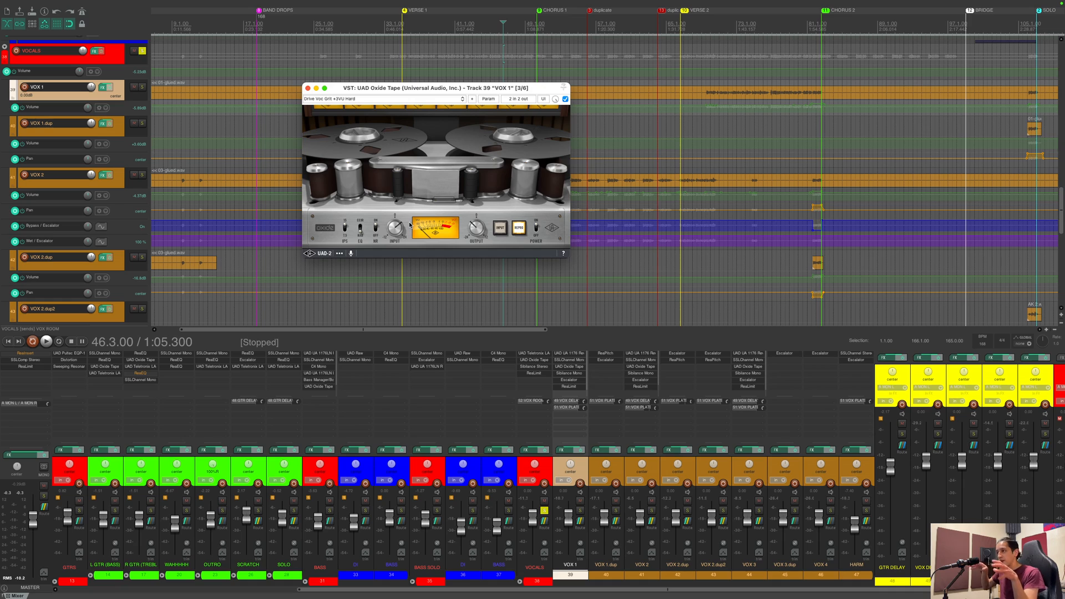
{"action": "left_click", "coordinate": [308, 88]}
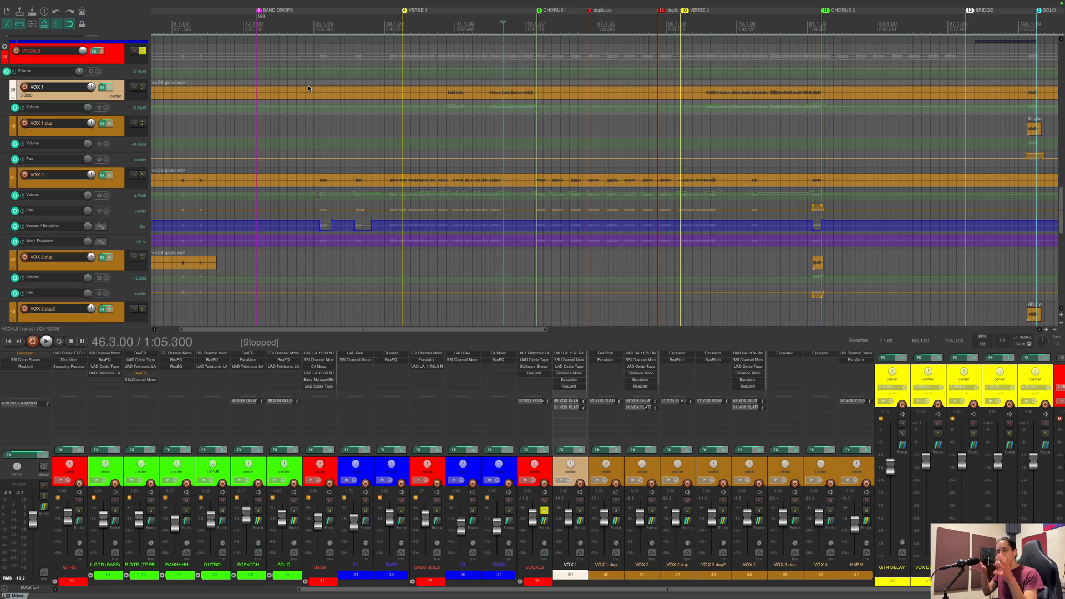
Step: Examine the threshold, range and detection settings of the Sibilance Mono de-esser on VOX 1
{"action": "left_click", "coordinate": [579, 374]}
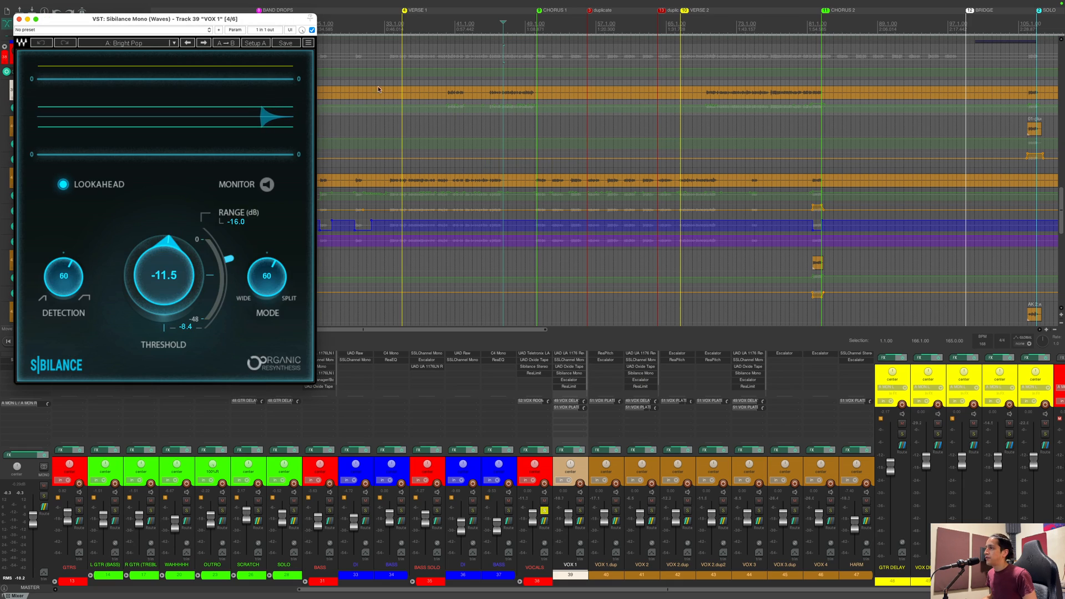
{"action": "left_click_drag", "start_coordinate": [191, 25], "coordinate": [506, 71]}
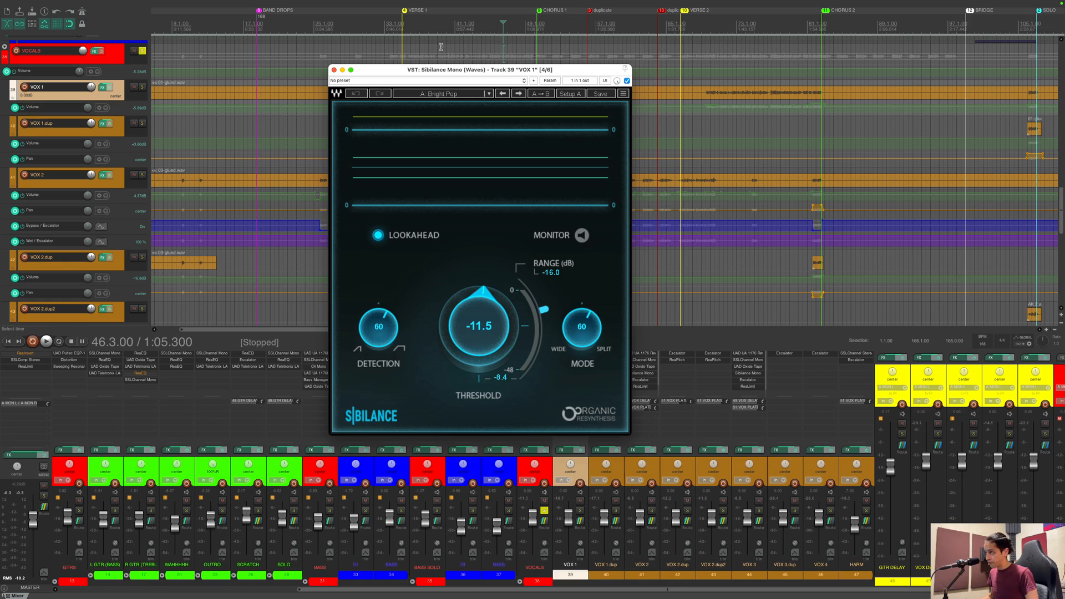
{"action": "left_click", "coordinate": [335, 71]}
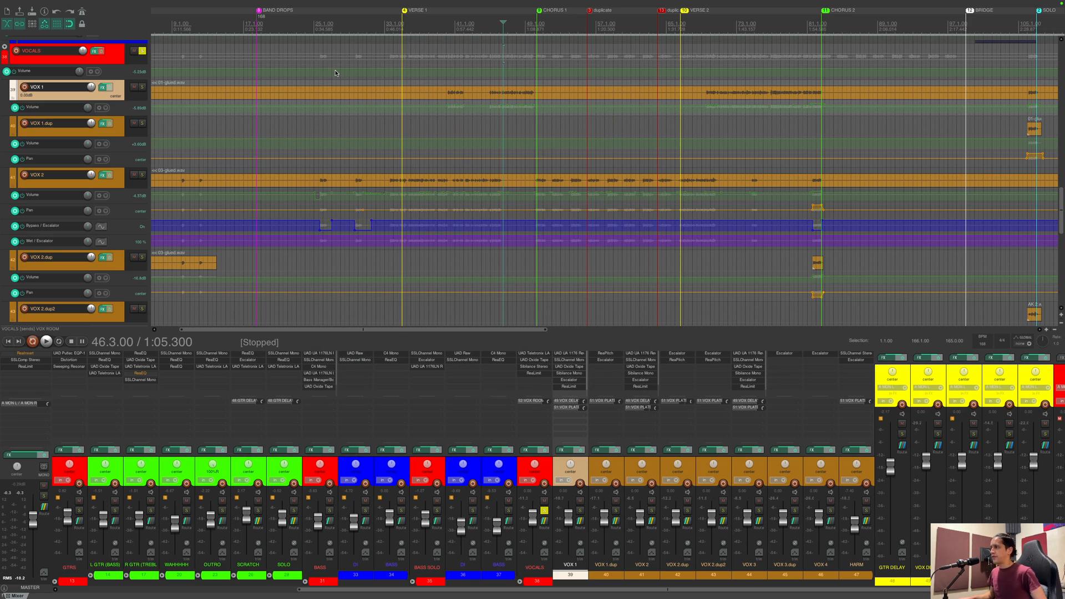
Step: Examine the Escalator and ReaLimit plug-ins on the VOX 1 track, closing each plug-in window
{"action": "left_click", "coordinate": [574, 380]}
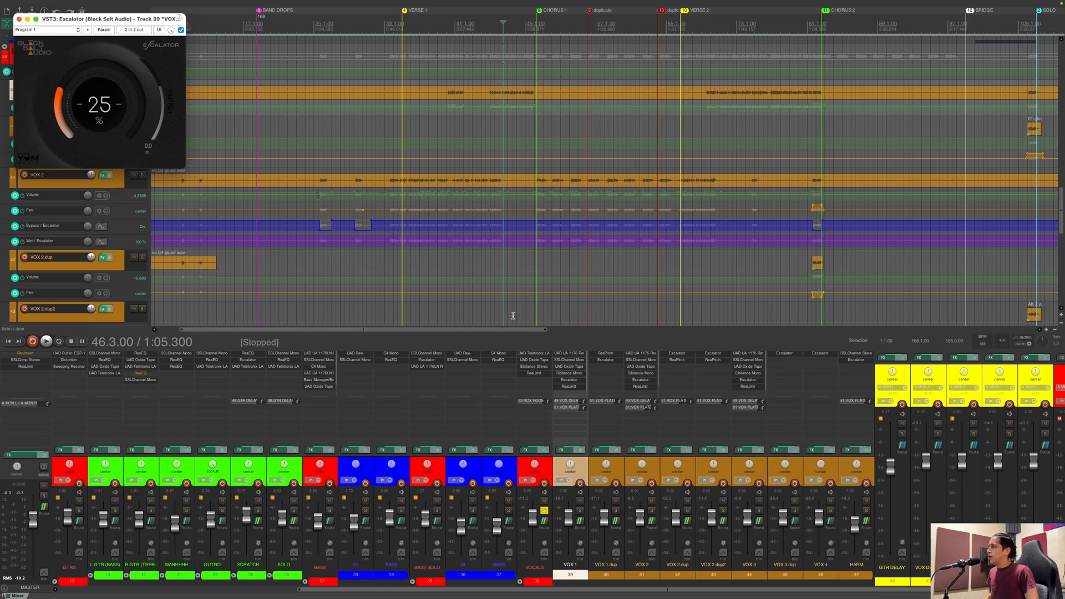
{"action": "scroll", "coordinate": [518, 228], "scroll_direction": "down", "scroll_amount": 2}
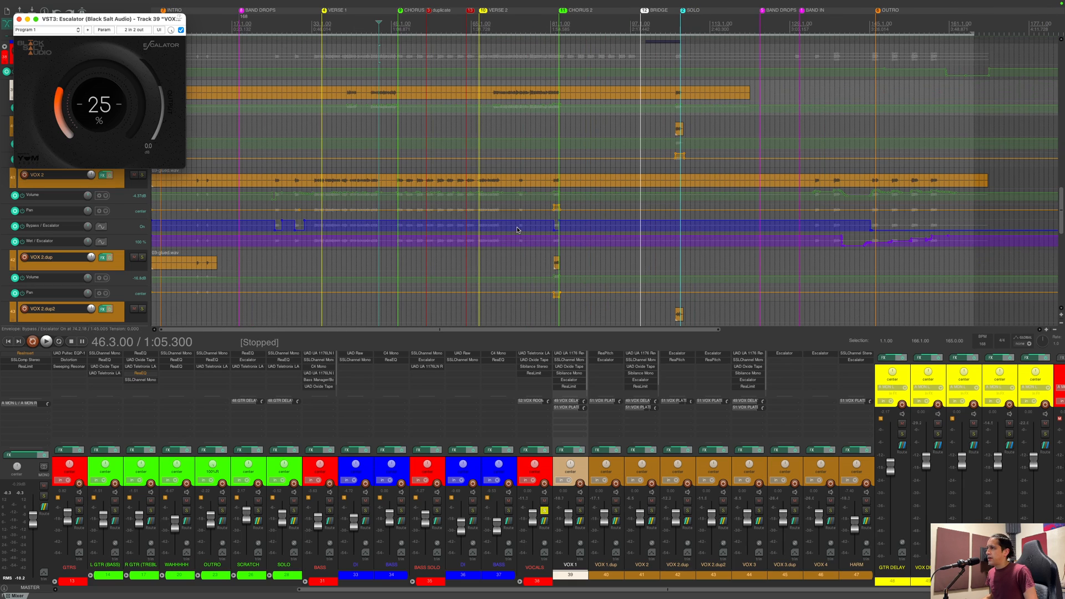
{"action": "left_click_drag", "start_coordinate": [99, 19], "coordinate": [491, 80]}
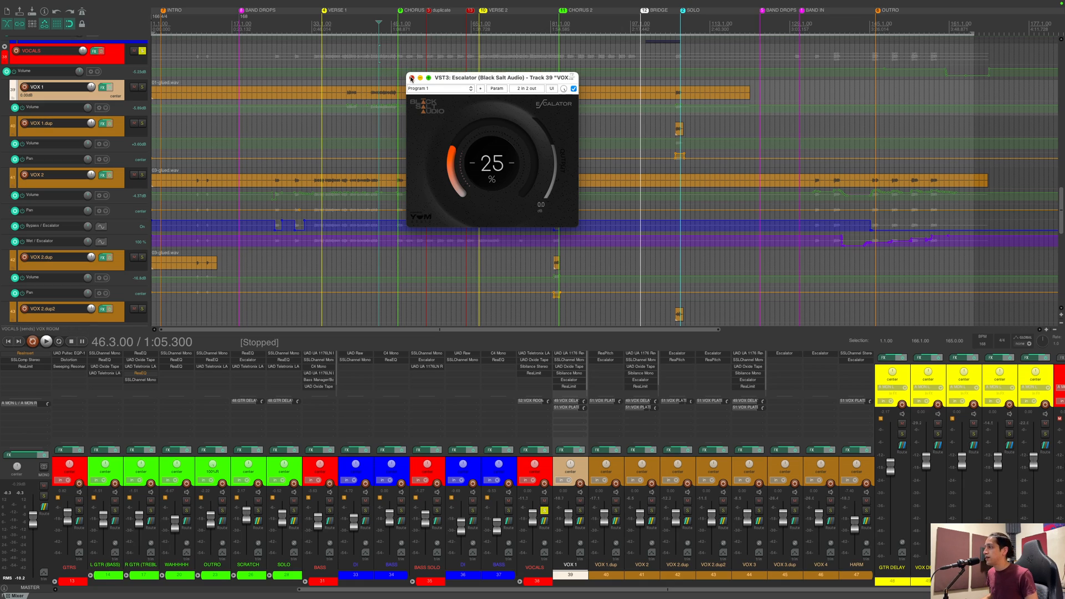
{"action": "left_click", "coordinate": [412, 78]}
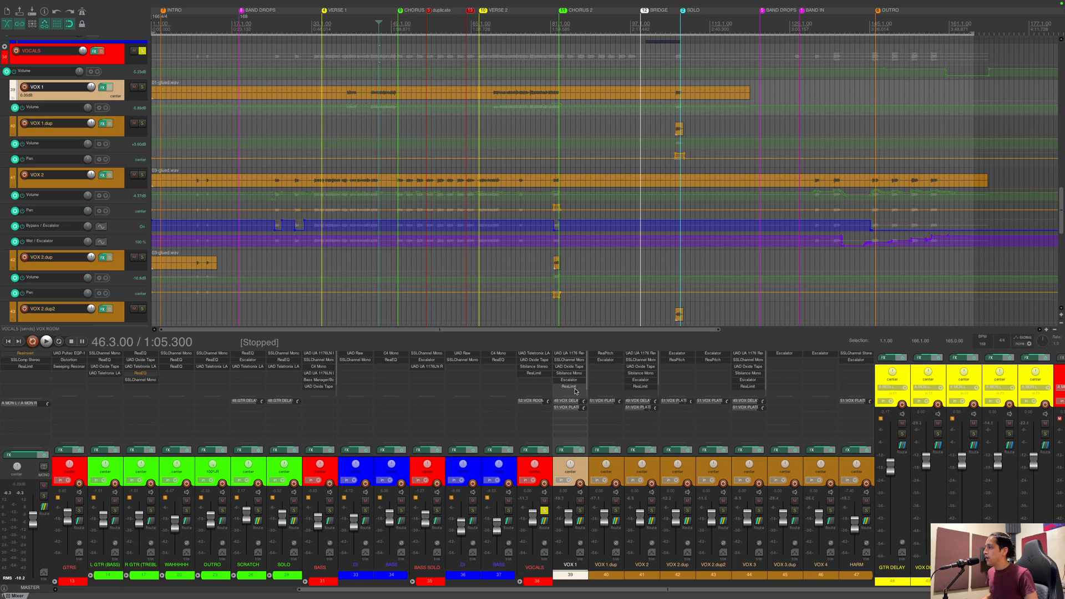
{"action": "left_click", "coordinate": [574, 389]}
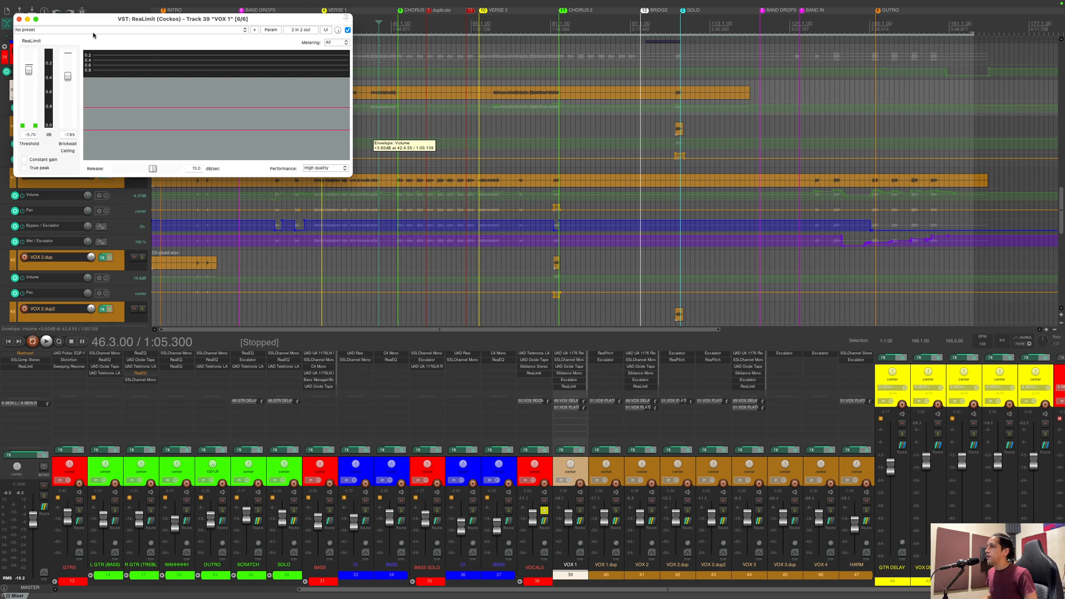
{"action": "left_click", "coordinate": [19, 19]}
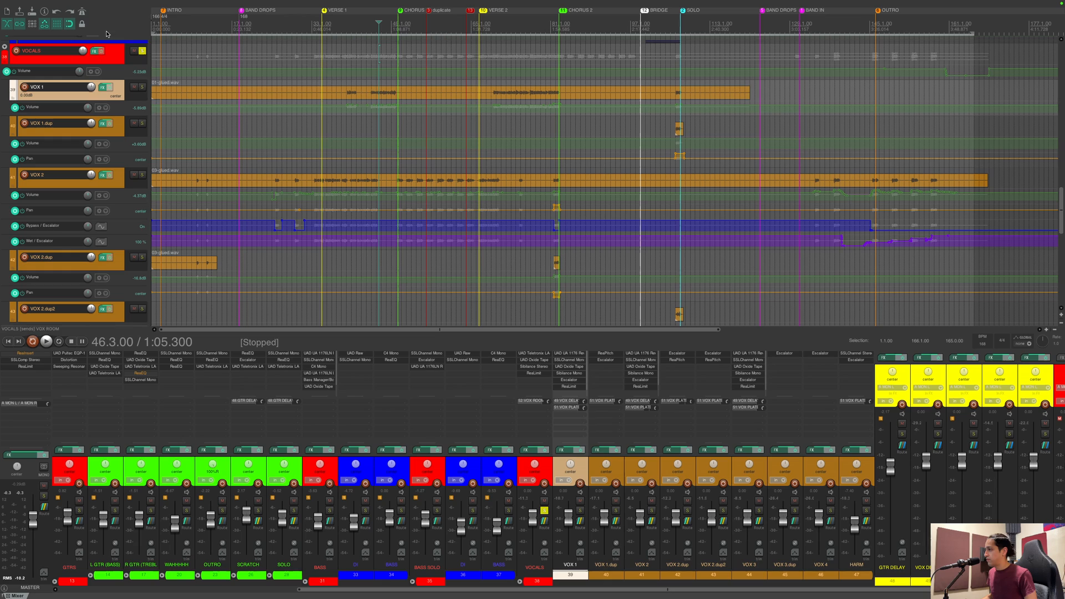
Step: Examine the VOX DELAY track's routing and UAD Galaxy Tape Echo plug-in, and show the VOX PLATE track in the arrangement
{"action": "left_click_drag", "start_coordinate": [563, 592], "coordinate": [580, 591]}
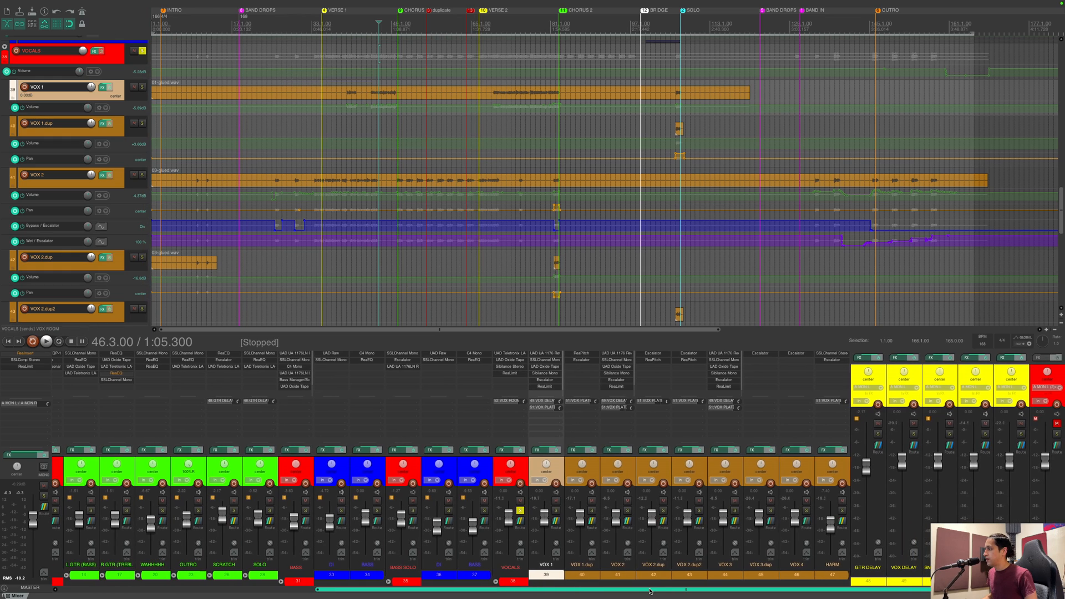
{"action": "scroll", "coordinate": [551, 395], "scroll_direction": "down", "scroll_amount": 1}
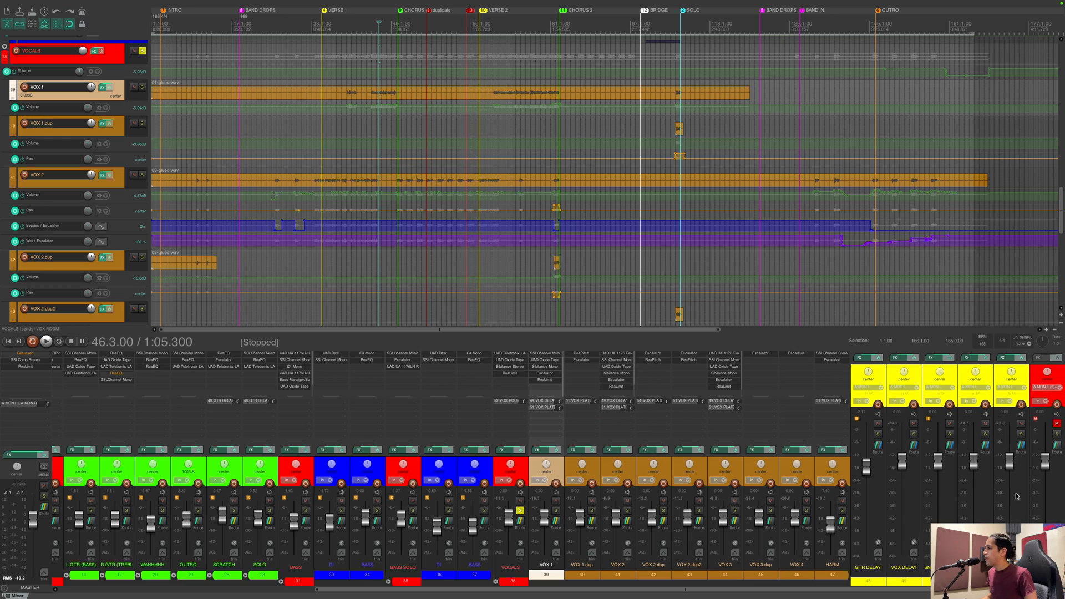
{"action": "left_click", "coordinate": [913, 445]}
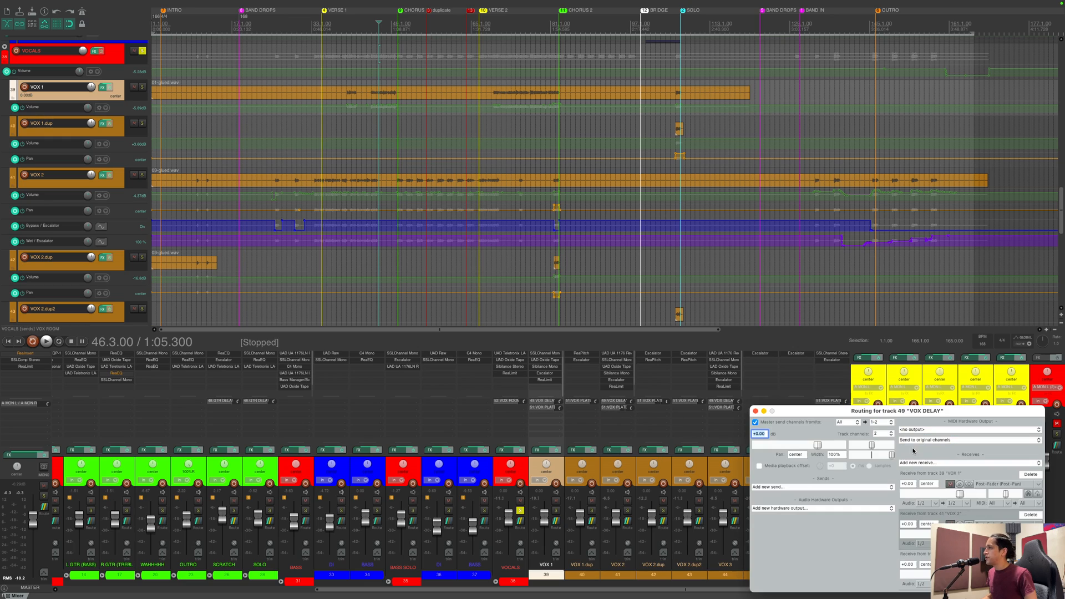
{"action": "left_click", "coordinate": [755, 412]}
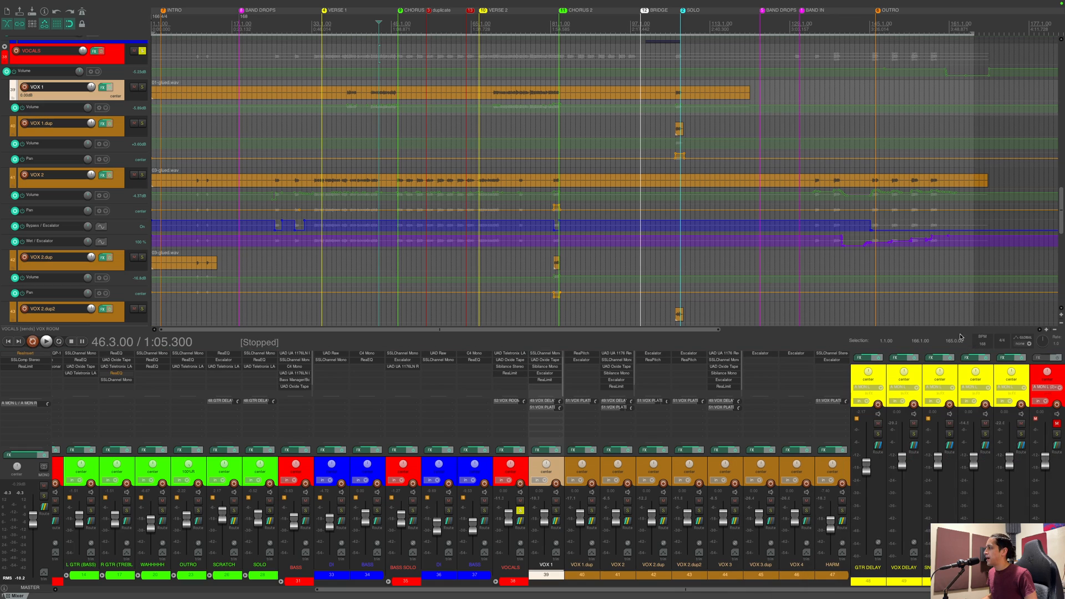
{"action": "left_click", "coordinate": [899, 359]}
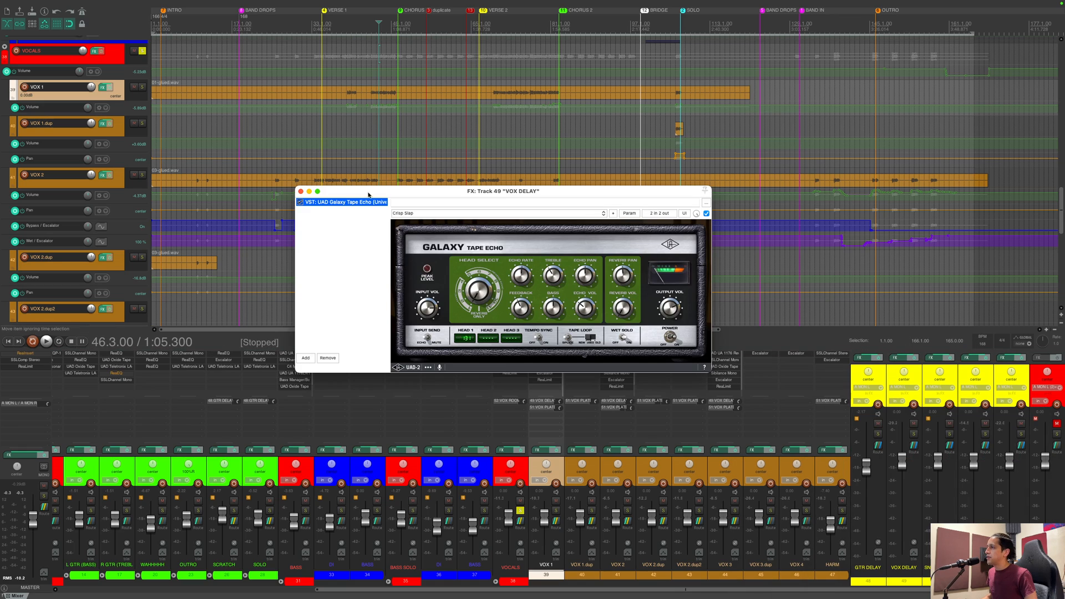
{"action": "left_click", "coordinate": [303, 192]}
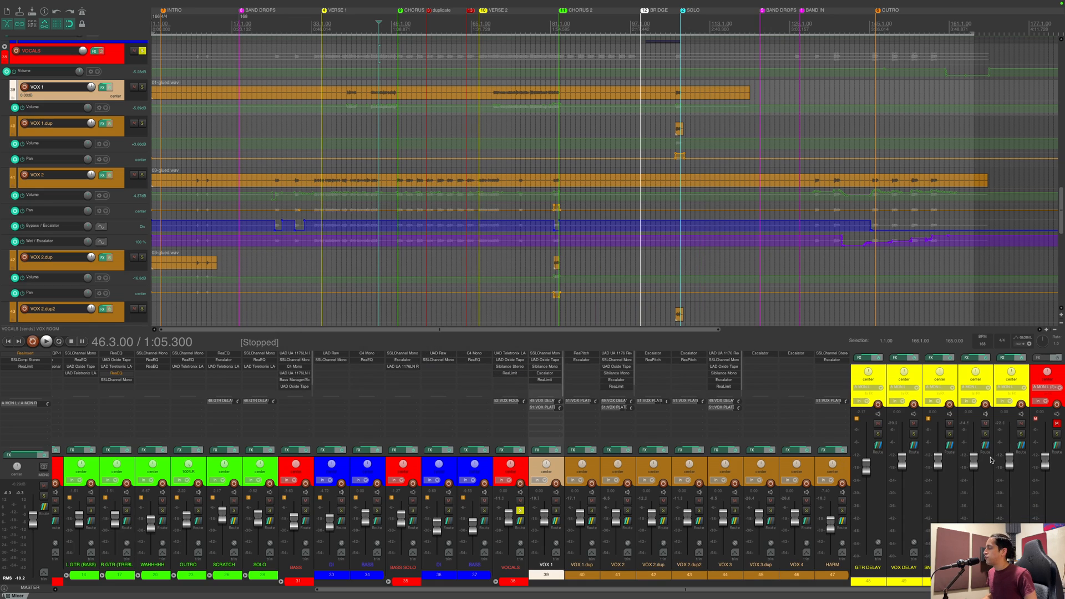
{"action": "left_click", "coordinate": [980, 379]}
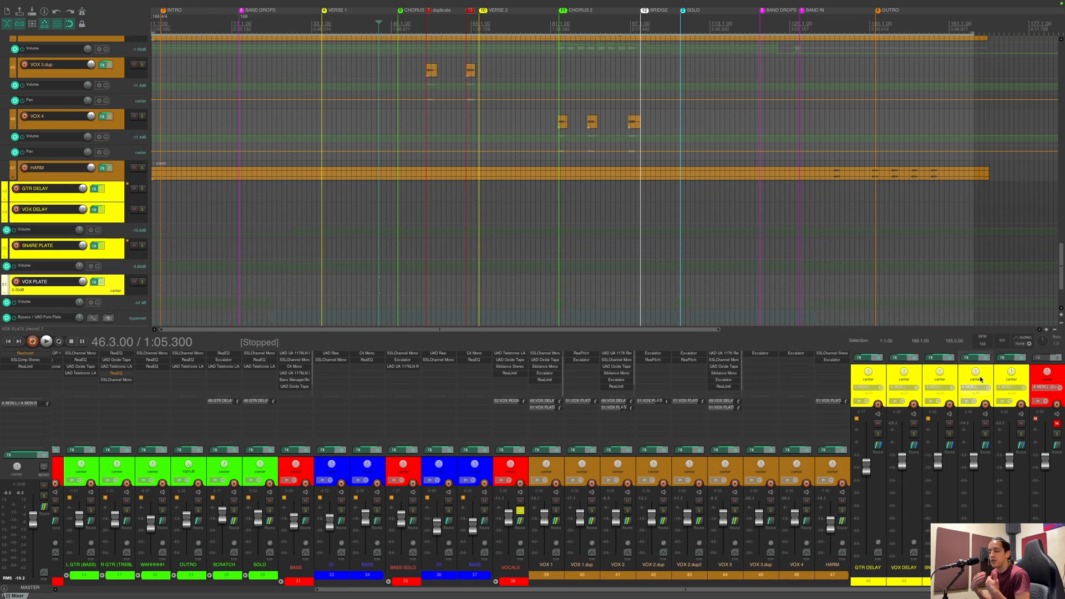
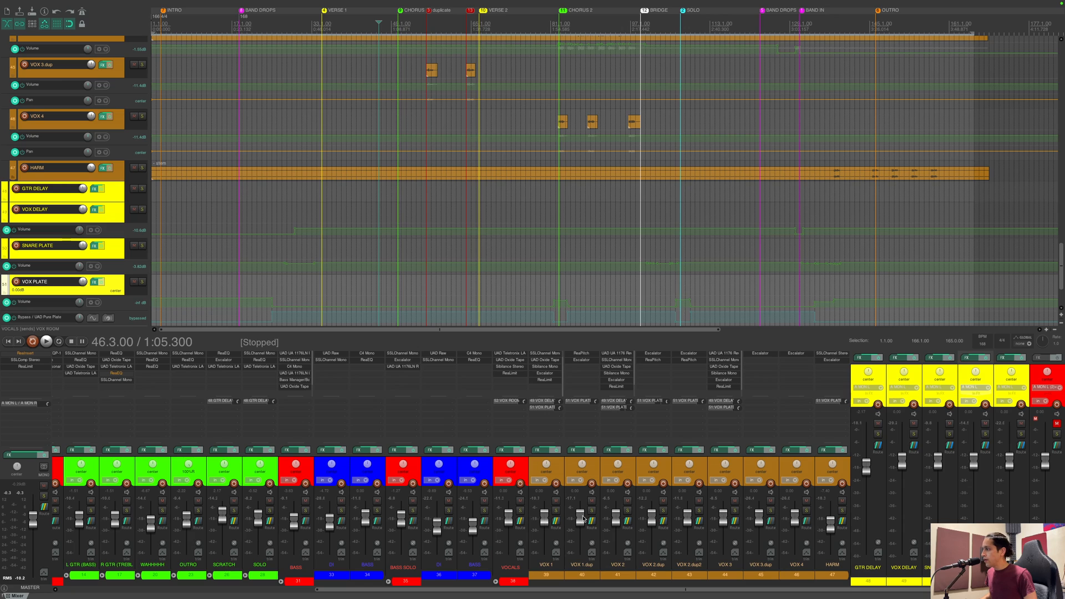
Step: Locate the intro phrases on VOX 2 and VOX 2.dup and play both tracks together from just before bar 10
{"action": "left_click", "coordinate": [631, 471]}
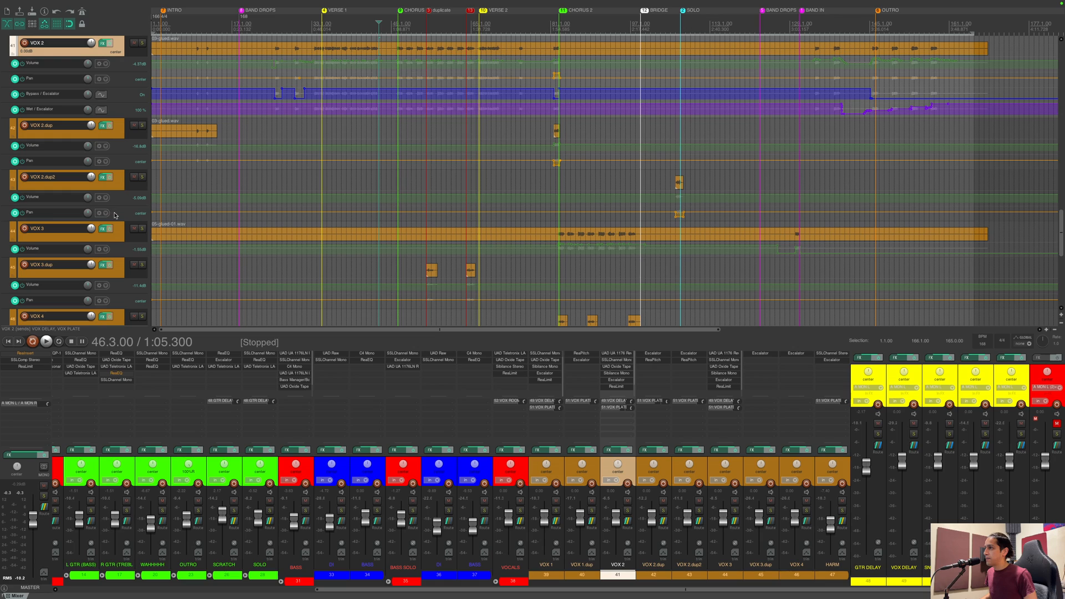
{"action": "left_click", "coordinate": [194, 122]}
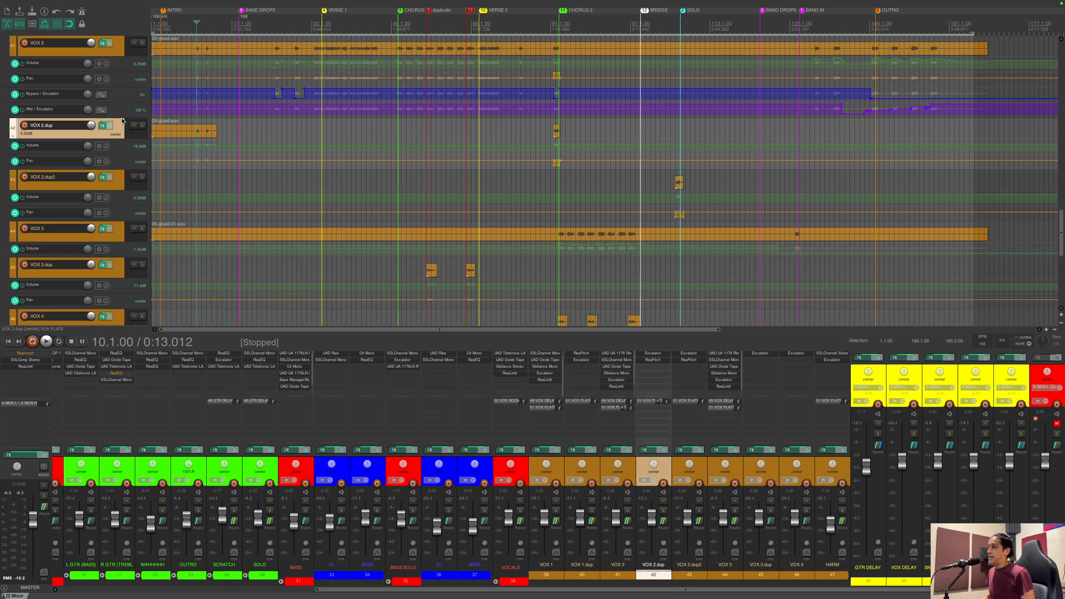
{"action": "scroll", "coordinate": [123, 120], "scroll_direction": "up", "scroll_amount": 3}
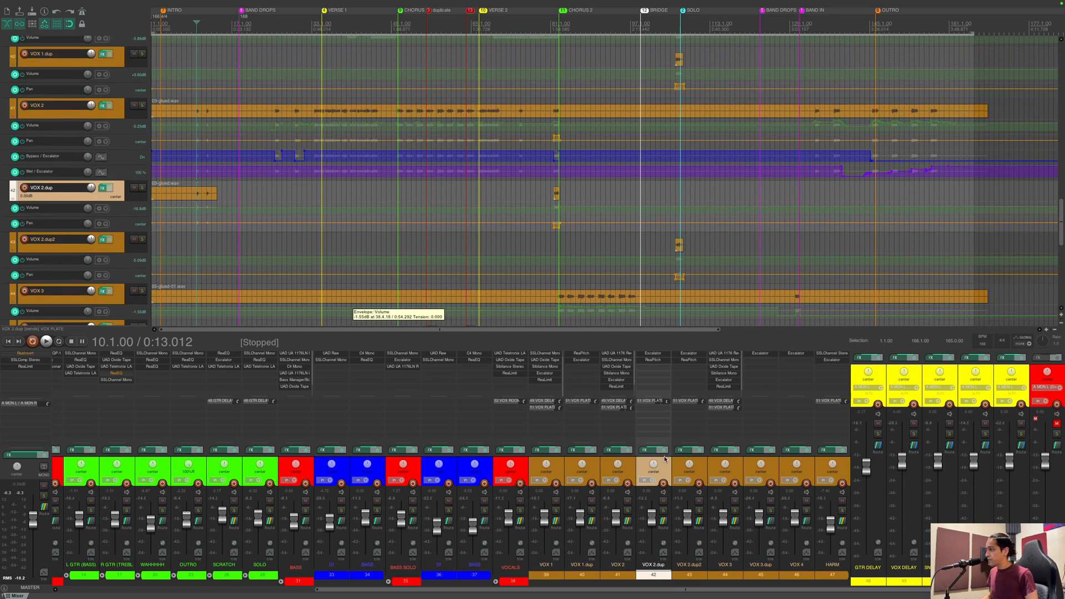
{"action": "scroll", "coordinate": [319, 241], "scroll_direction": "up", "scroll_amount": 1}
{"action": "scroll", "coordinate": [319, 241], "scroll_direction": "up", "scroll_amount": 5}
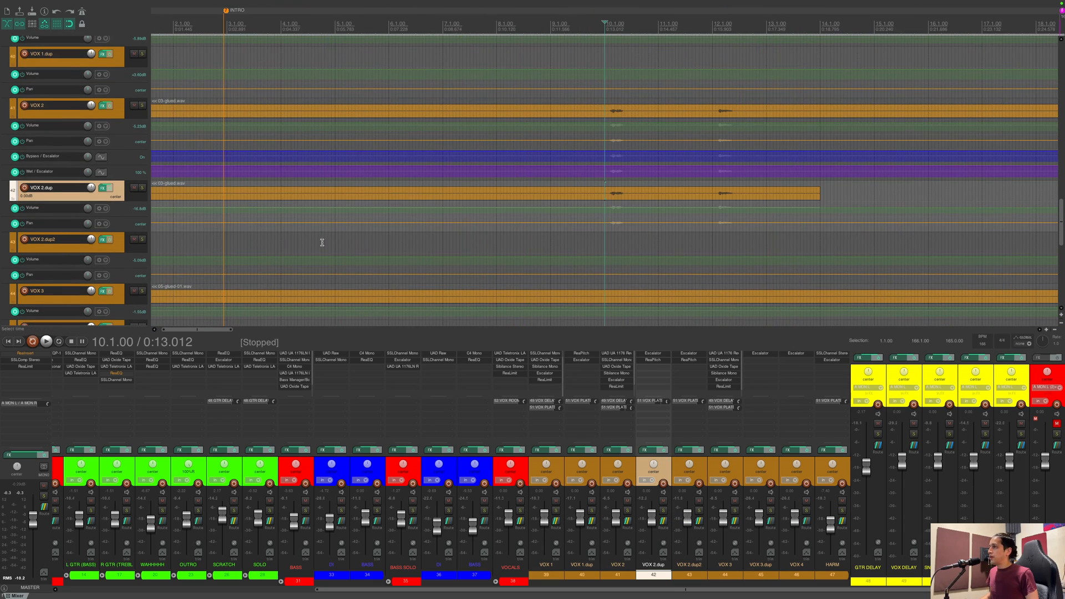
{"action": "left_click", "coordinate": [601, 29]}
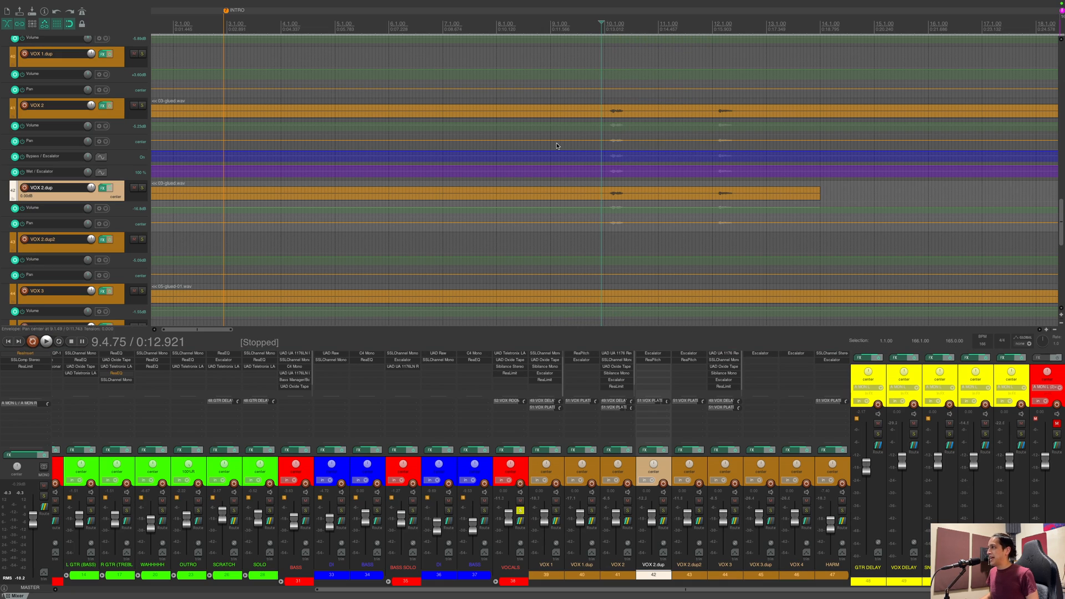
{"action": "key", "text": "space"}
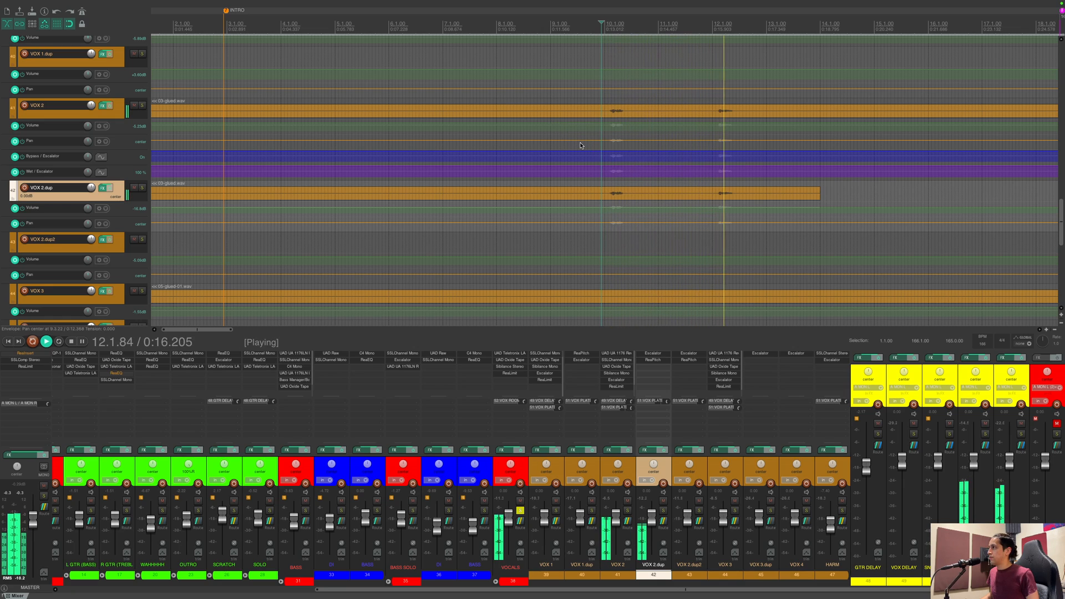
{"action": "key", "text": "space"}
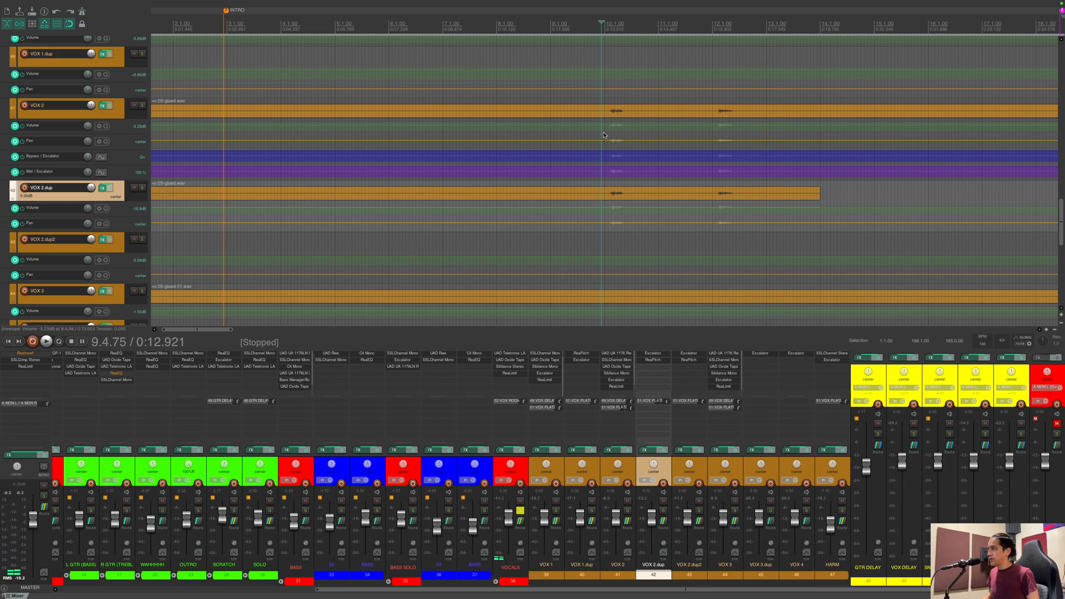
Step: Mute VOX 2.dup and audition the two intro phrases on VOX 2 without the duplicate
{"action": "left_click", "coordinate": [663, 502]}
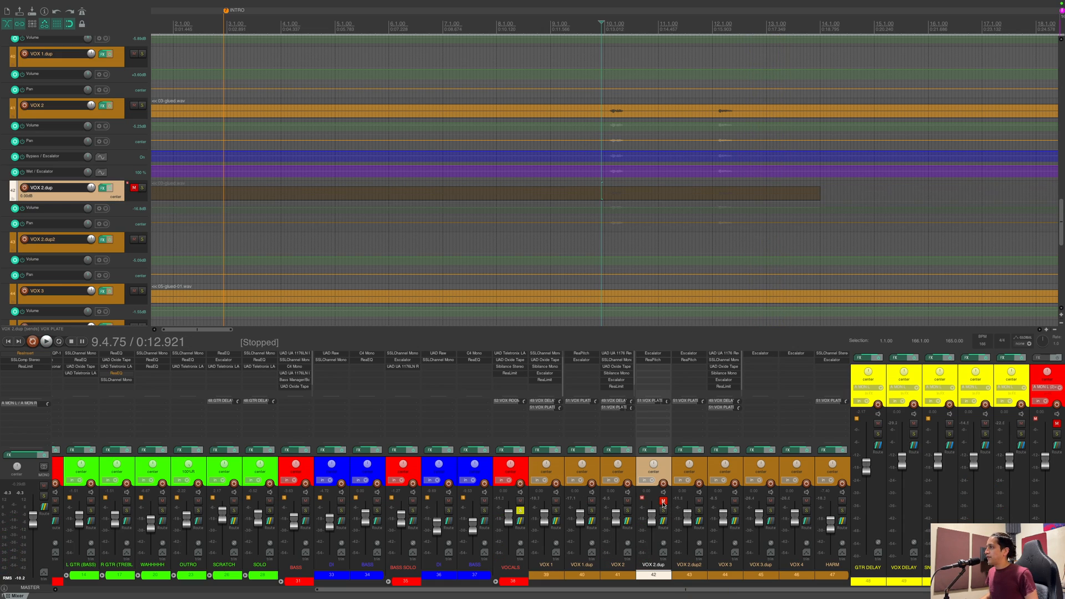
{"action": "key", "text": "space"}
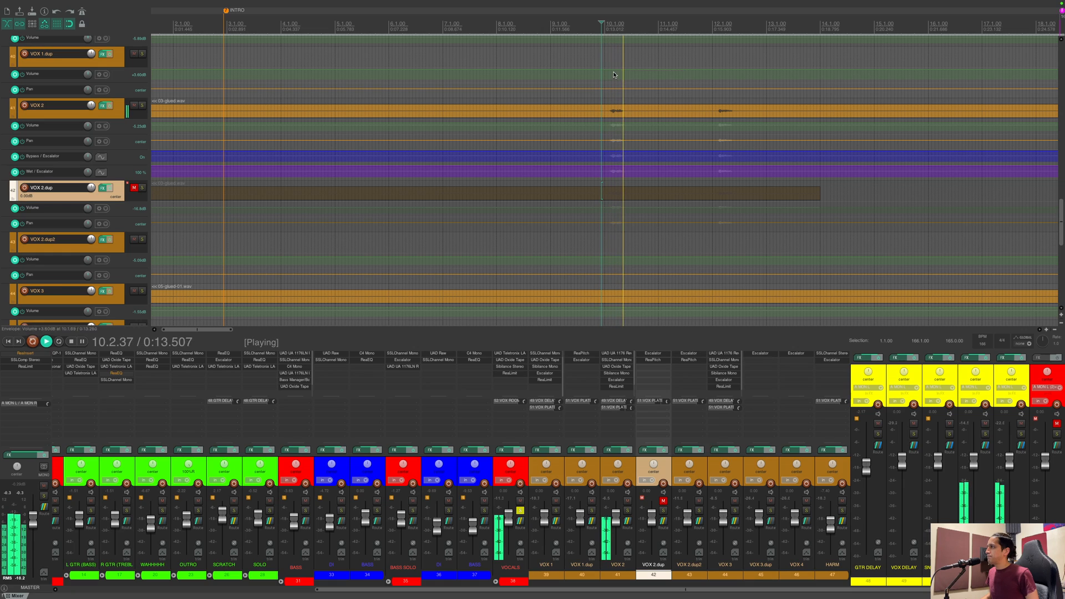
{"action": "left_click", "coordinate": [712, 29]}
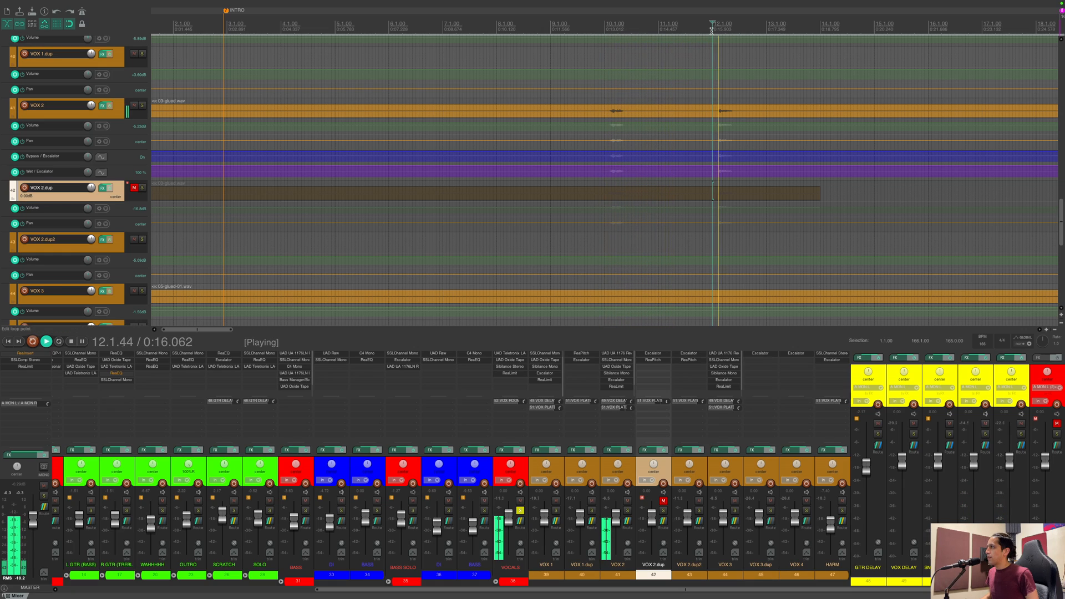
{"action": "key", "text": "space"}
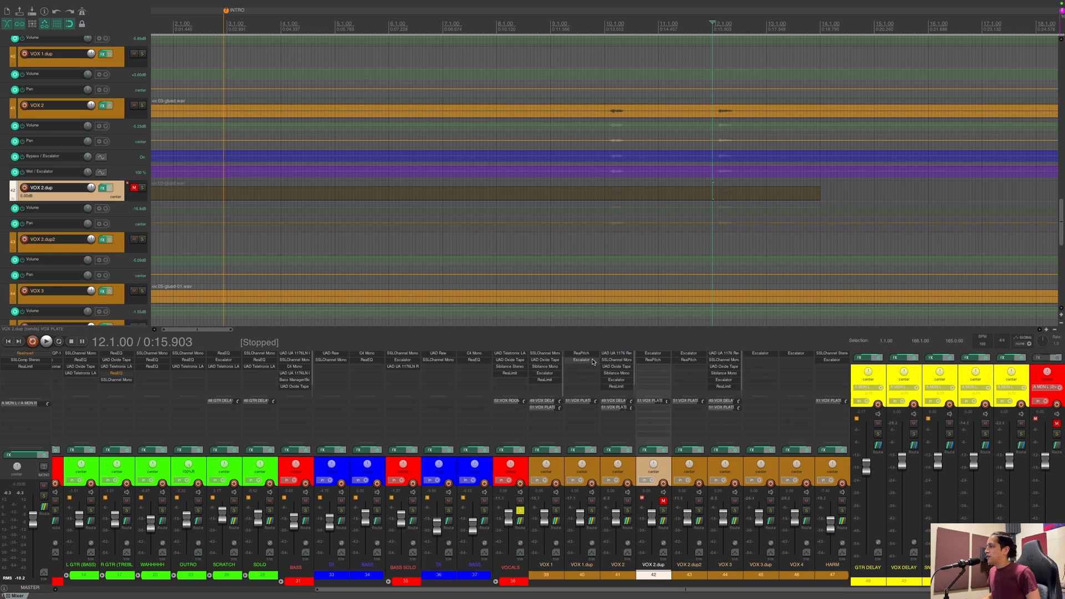
Step: Examine the Escalator and ReaPitch plug-ins on VOX 2.dup, placing their windows next to each other before closing both
{"action": "left_click", "coordinate": [652, 355]}
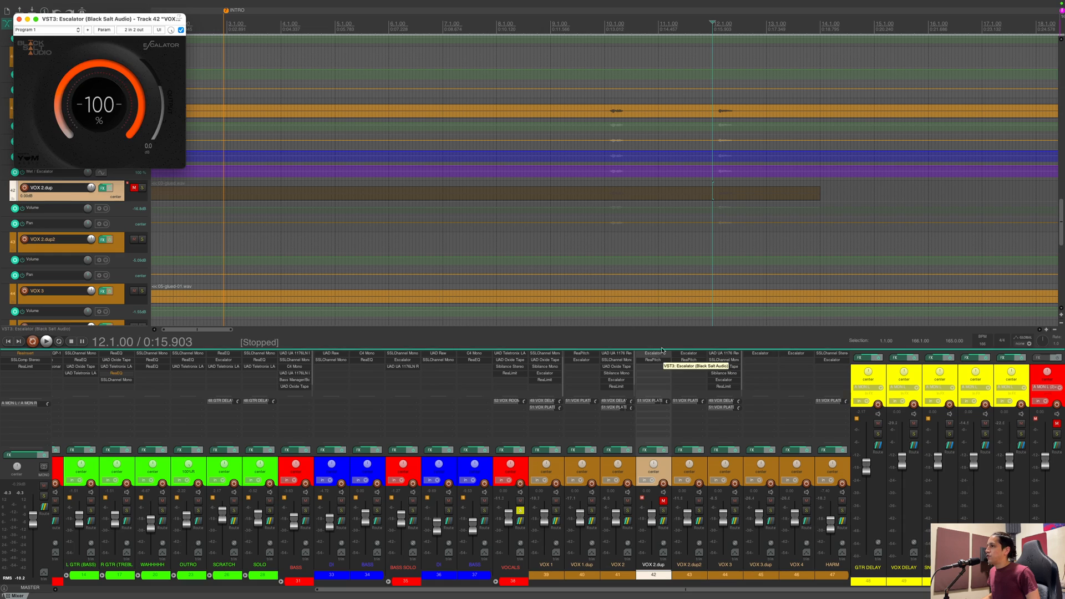
{"action": "left_click", "coordinate": [660, 360]}
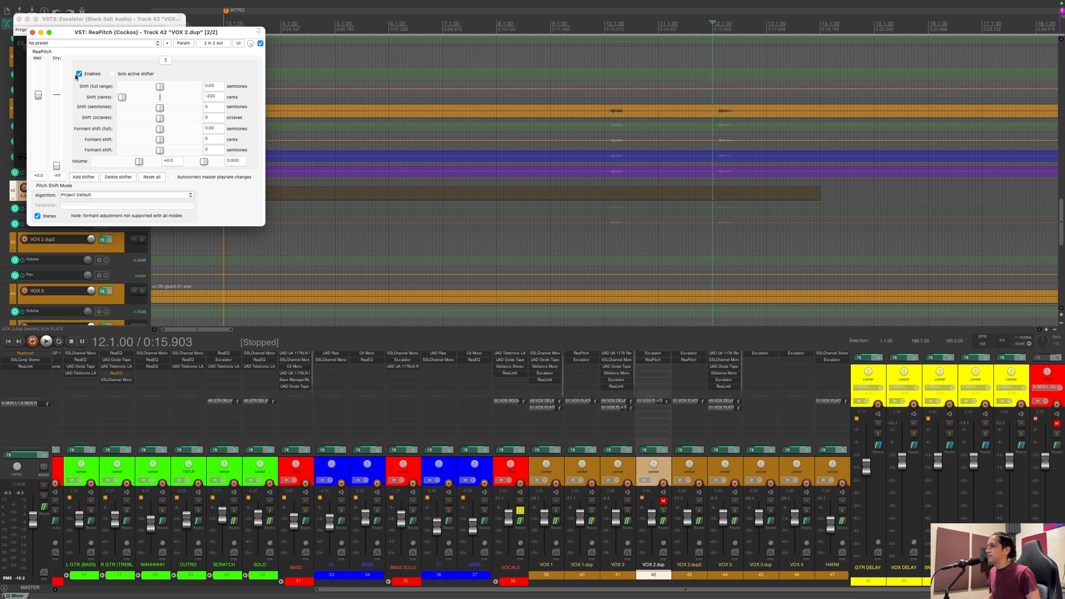
{"action": "left_click_drag", "start_coordinate": [76, 32], "coordinate": [476, 57]}
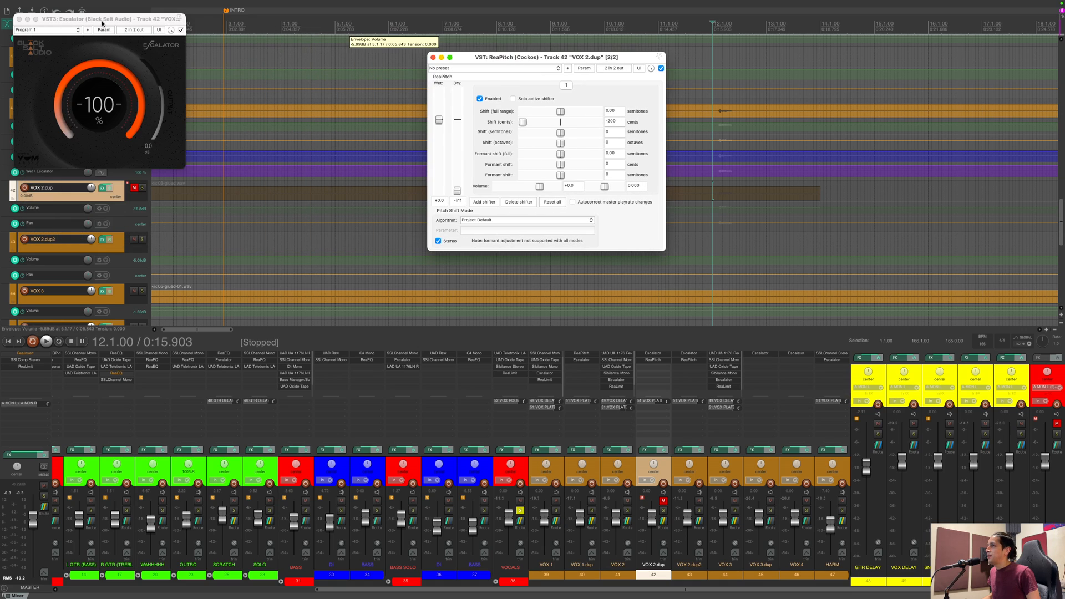
{"action": "left_click_drag", "start_coordinate": [86, 19], "coordinate": [277, 70]}
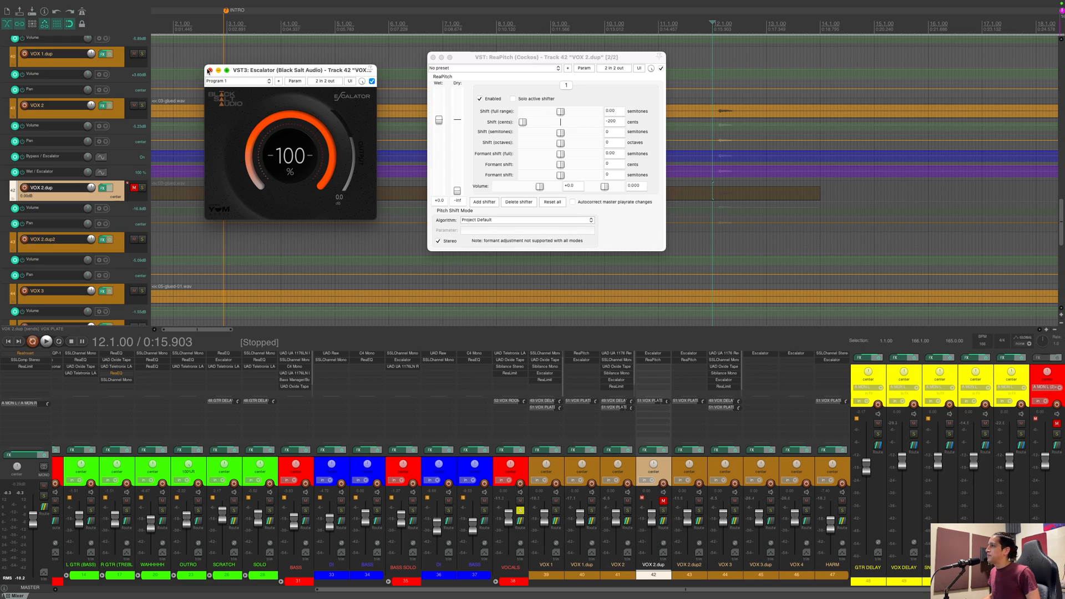
{"action": "left_click", "coordinate": [433, 57]}
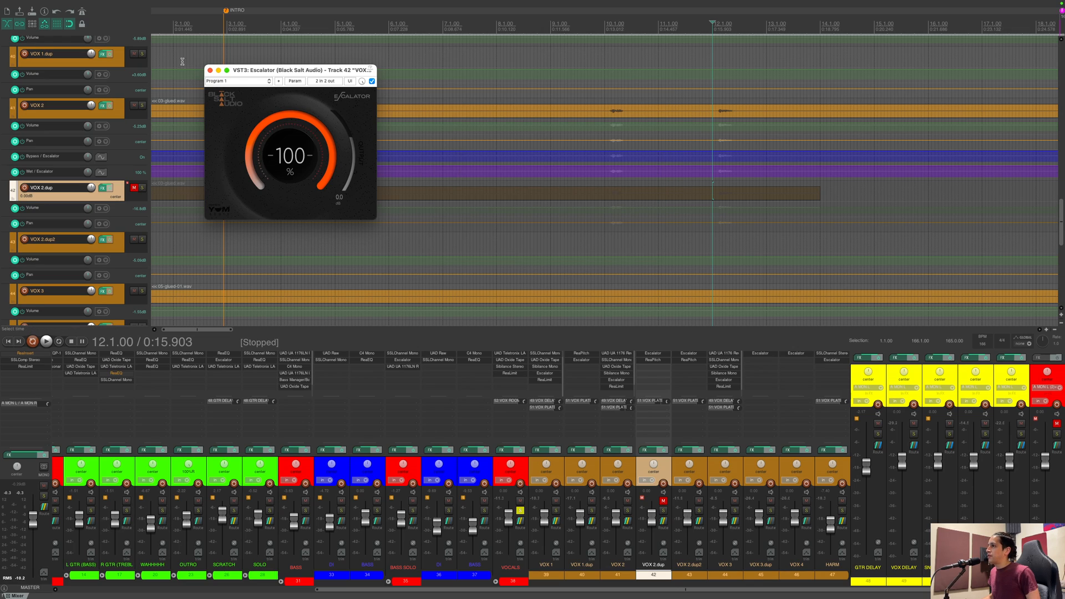
{"action": "left_click", "coordinate": [210, 70]}
Step: Unmute and solo VOX 2.dup, and audition its pitch-shifted intro phrase from bar 10
{"action": "left_click", "coordinate": [133, 188]}
{"action": "left_click", "coordinate": [142, 187]}
{"action": "key", "text": "space"}
{"action": "key", "text": "space"}
{"action": "left_click", "coordinate": [606, 195]}
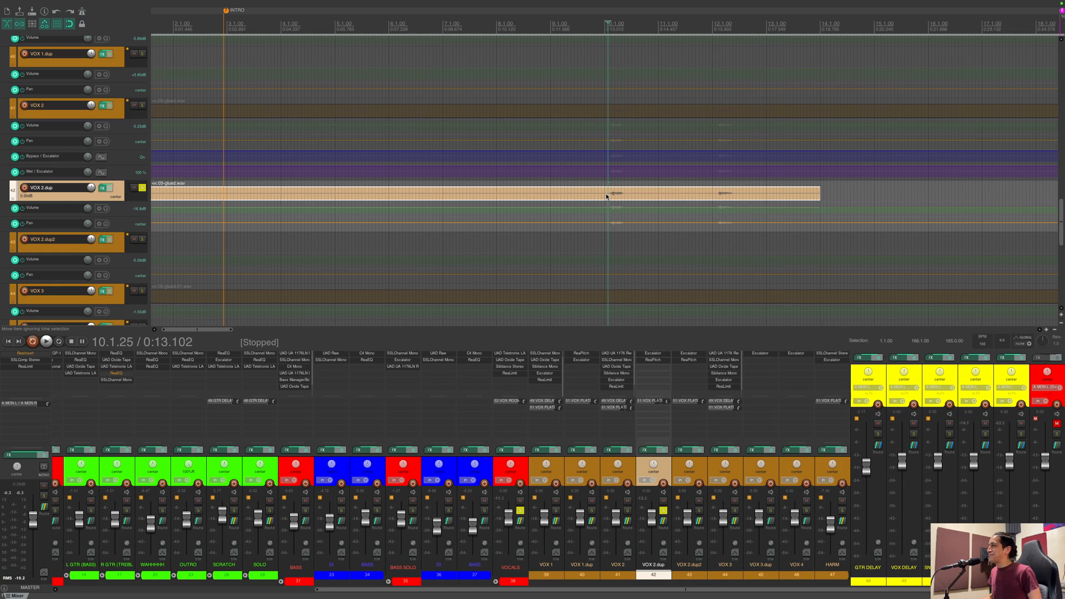
{"action": "key", "text": "space"}
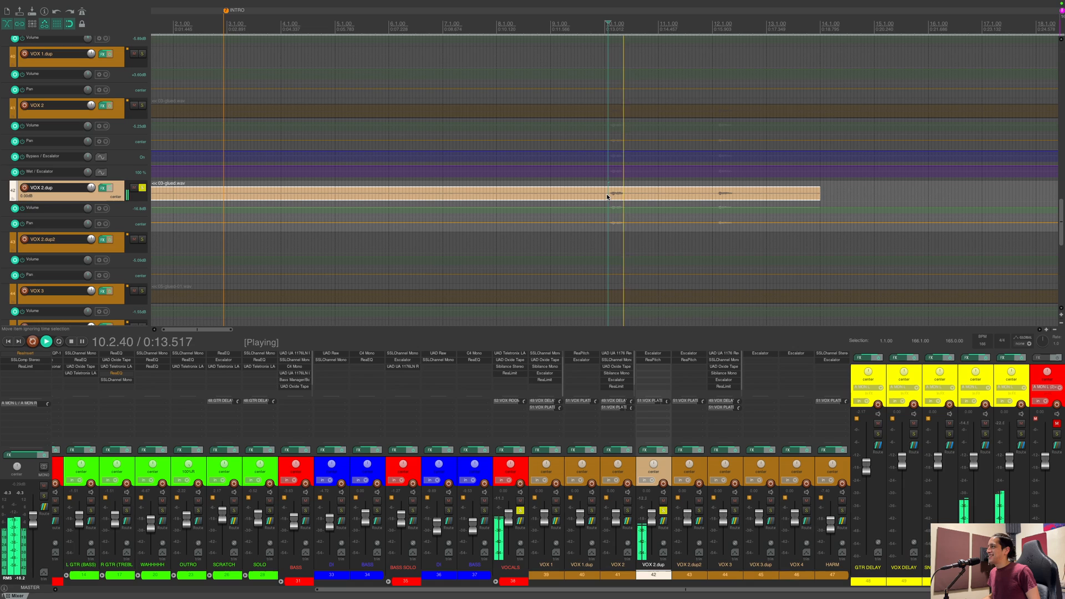
{"action": "key", "text": "space"}
Step: Unsolo VOX 2.dup and play the intro phrases with VOX 2 and its duplicate blended
{"action": "left_click", "coordinate": [663, 511]}
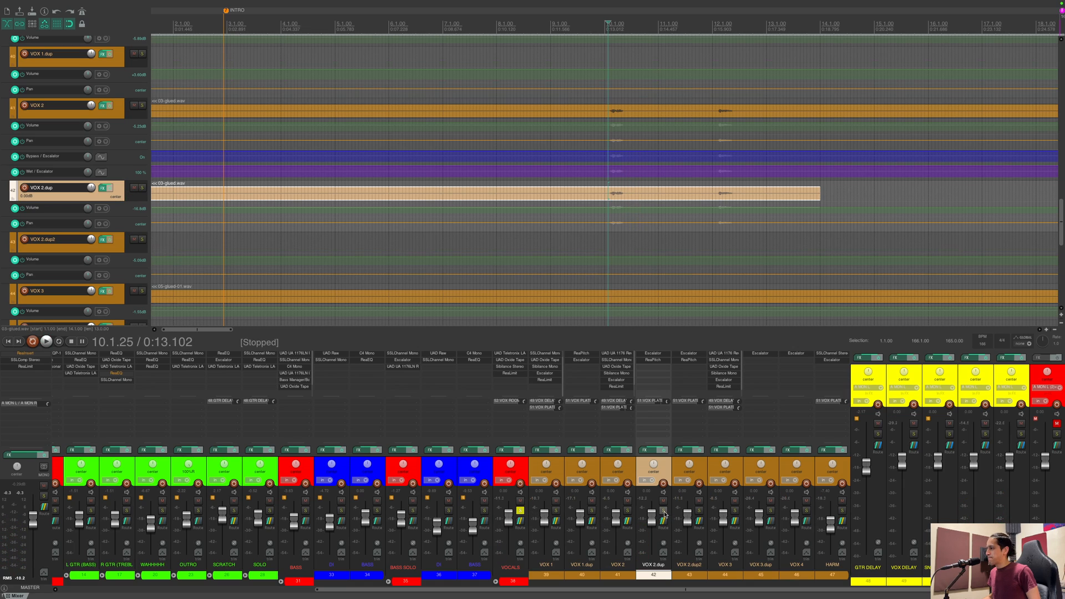
{"action": "key", "text": "space"}
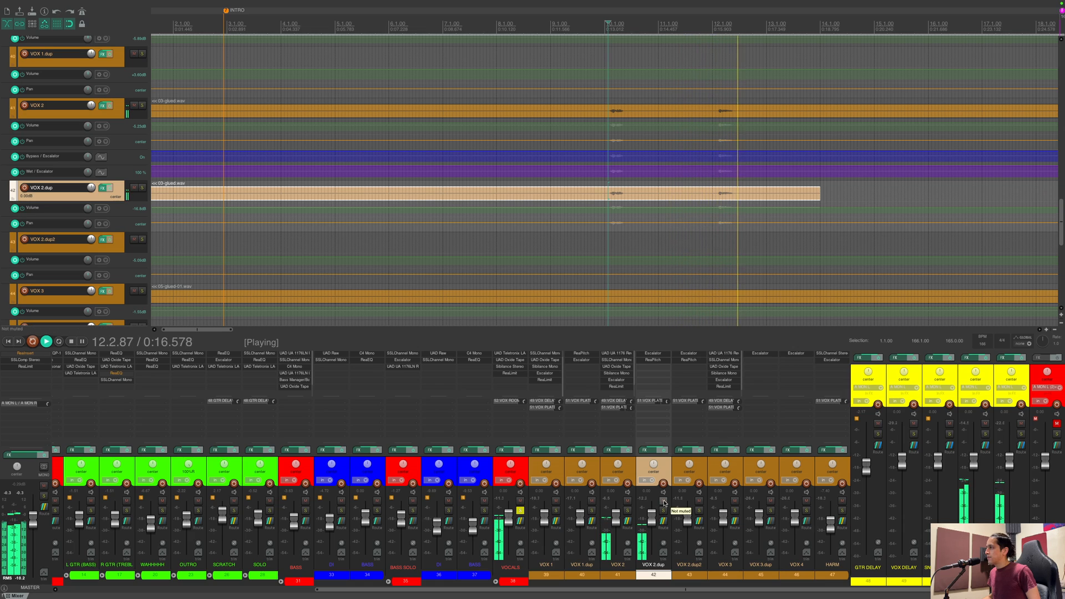
{"action": "key", "text": "space"}
{"action": "scroll", "coordinate": [686, 224], "scroll_direction": "down", "scroll_amount": 6}
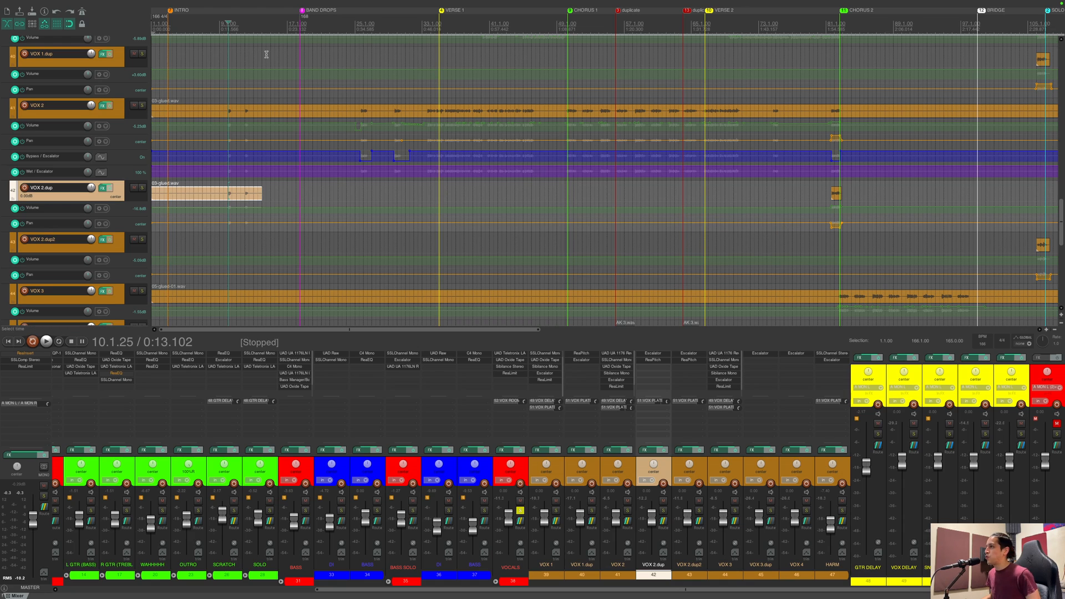
Step: Audition the vocals over both VOX 3.dup clips, playing from bar 56 and from bar 63.3
{"action": "scroll", "coordinate": [555, 167], "scroll_direction": "down", "scroll_amount": 3}
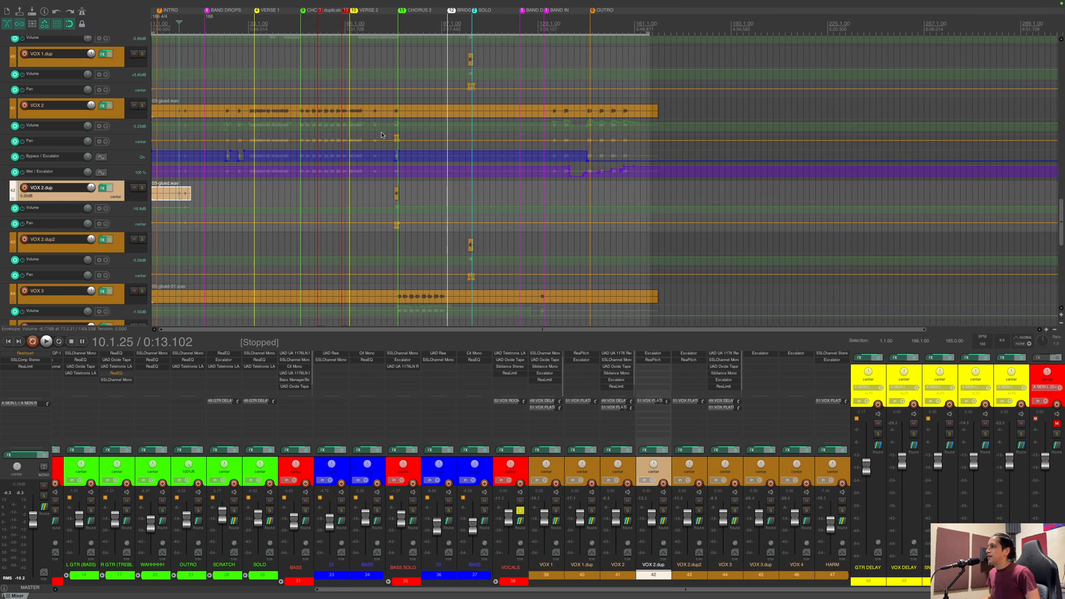
{"action": "scroll", "coordinate": [371, 190], "scroll_direction": "down", "scroll_amount": 2}
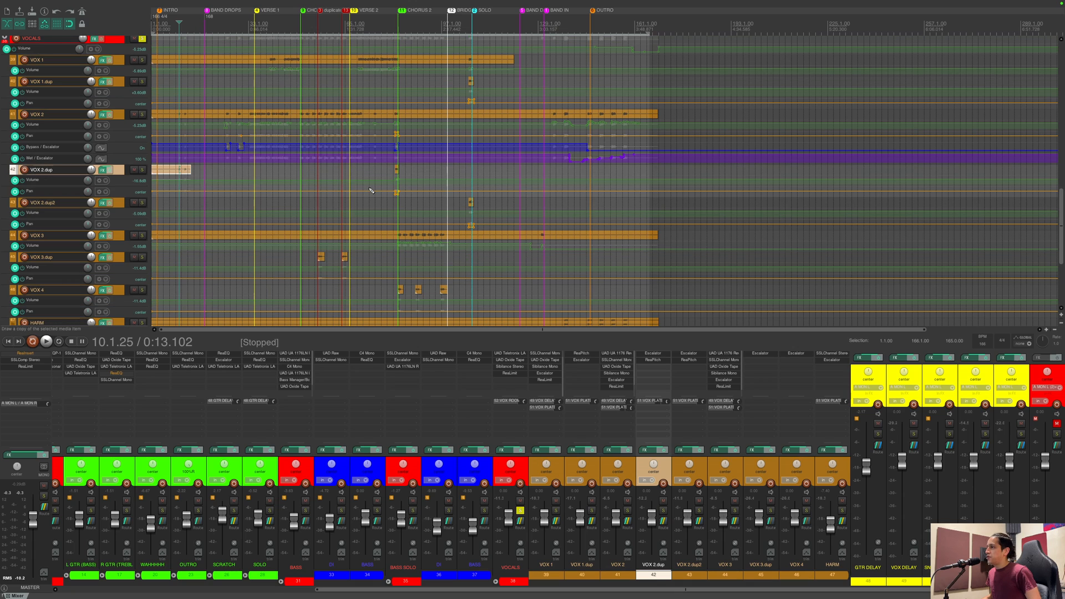
{"action": "scroll", "coordinate": [316, 193], "scroll_direction": "up", "scroll_amount": 2}
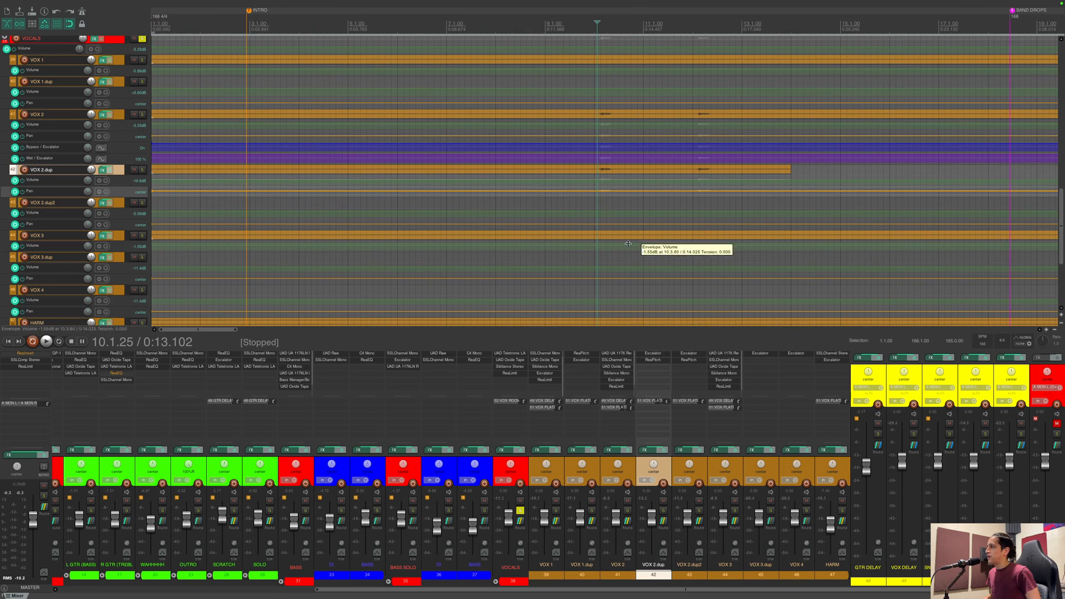
{"action": "left_click", "coordinate": [346, 265]}
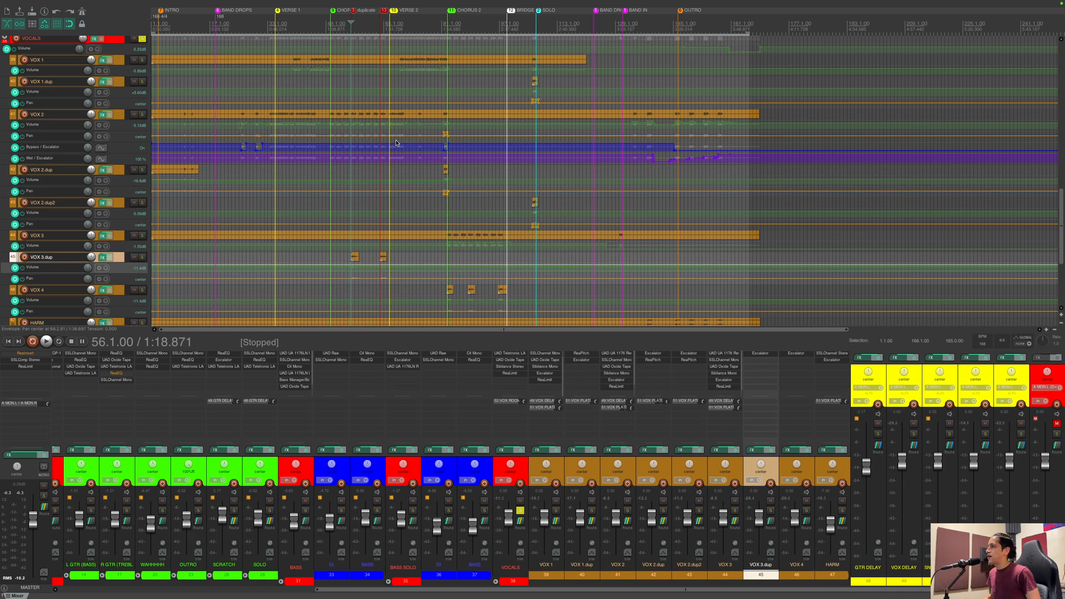
{"action": "scroll", "coordinate": [752, 230], "scroll_direction": "up", "scroll_amount": 4}
{"action": "scroll", "coordinate": [444, 101], "scroll_direction": "down", "scroll_amount": 4}
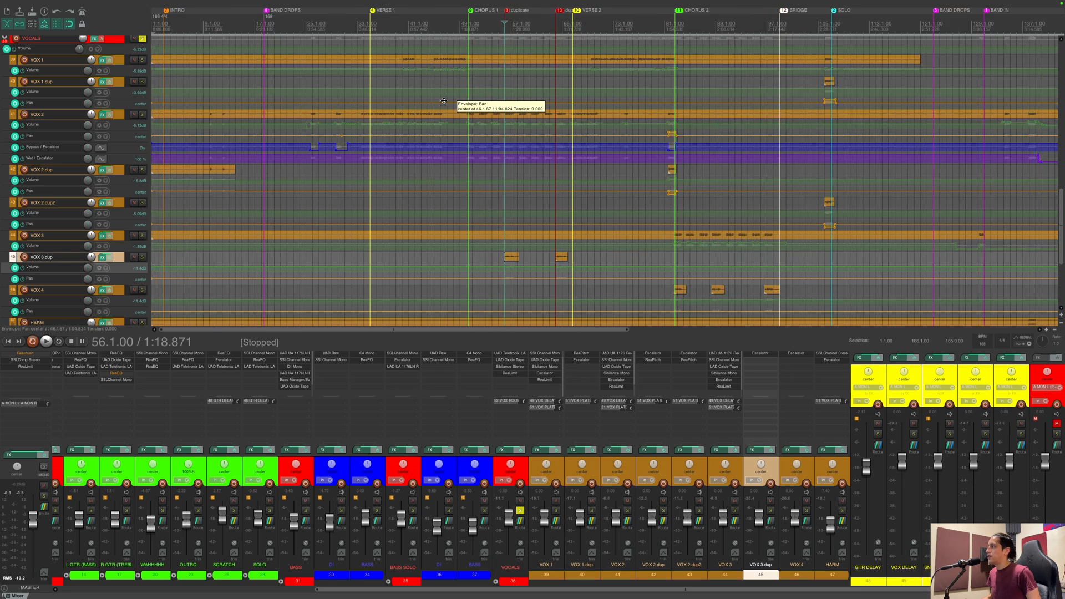
{"action": "scroll", "coordinate": [444, 100], "scroll_direction": "up", "scroll_amount": 2}
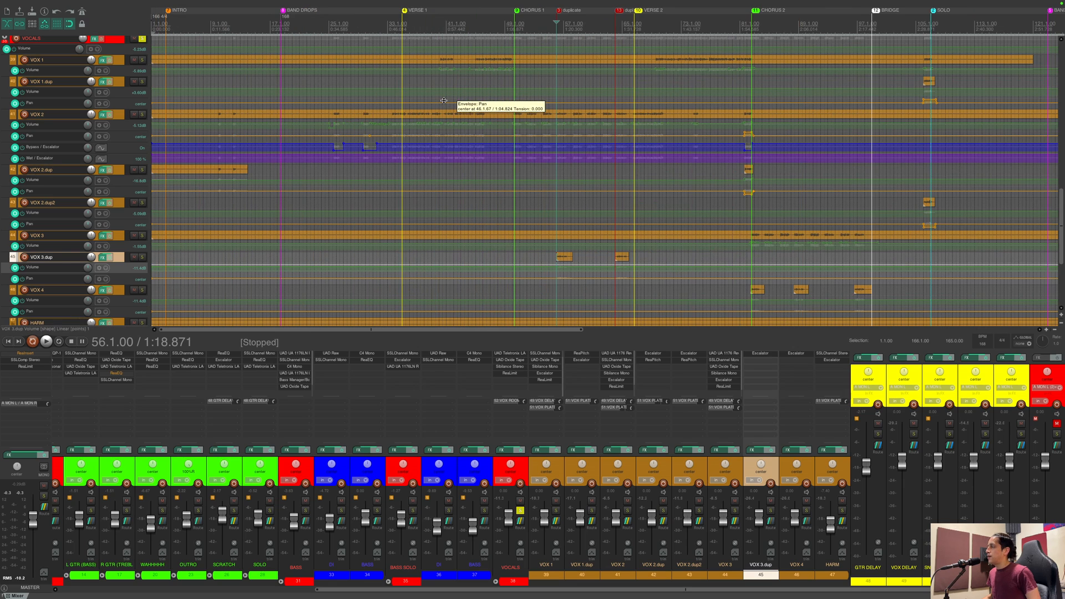
{"action": "scroll", "coordinate": [444, 100], "scroll_direction": "up", "scroll_amount": 1}
{"action": "scroll", "coordinate": [443, 100], "scroll_direction": "up", "scroll_amount": 1}
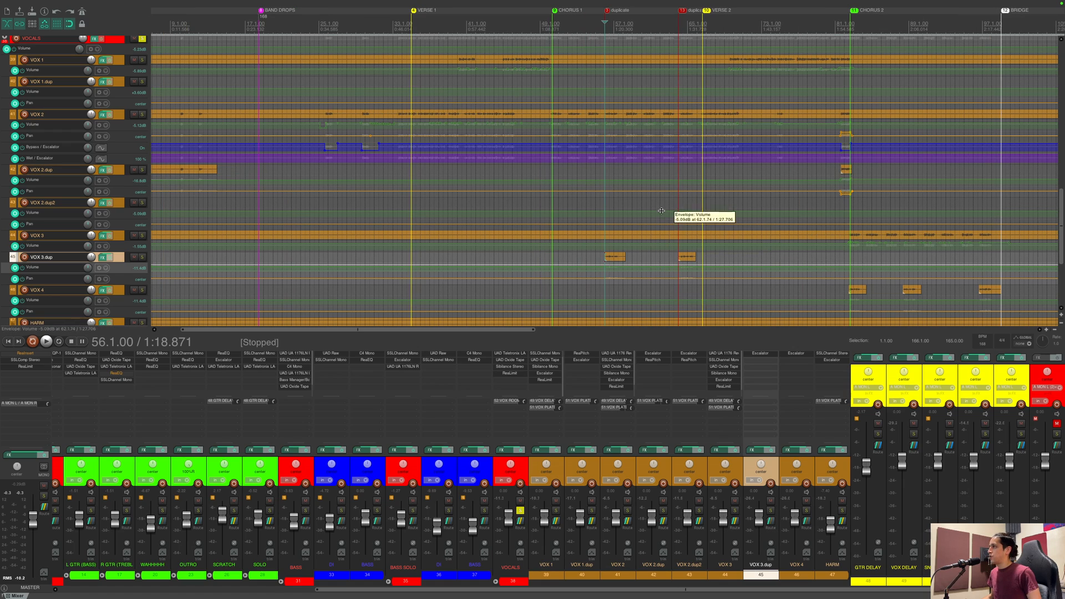
{"action": "key", "text": "space"}
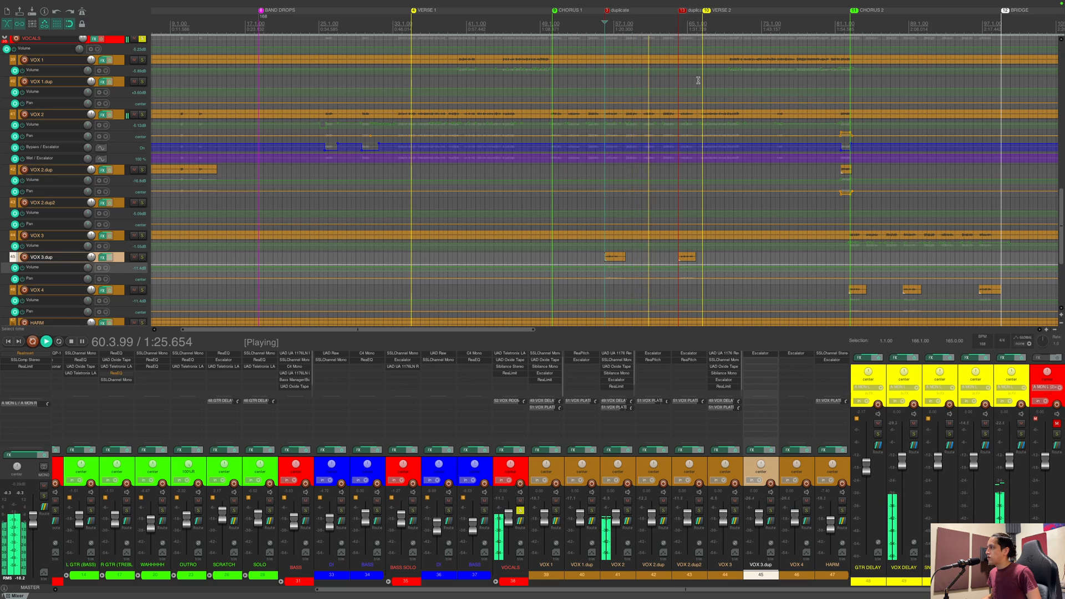
{"action": "left_click", "coordinate": [674, 28]}
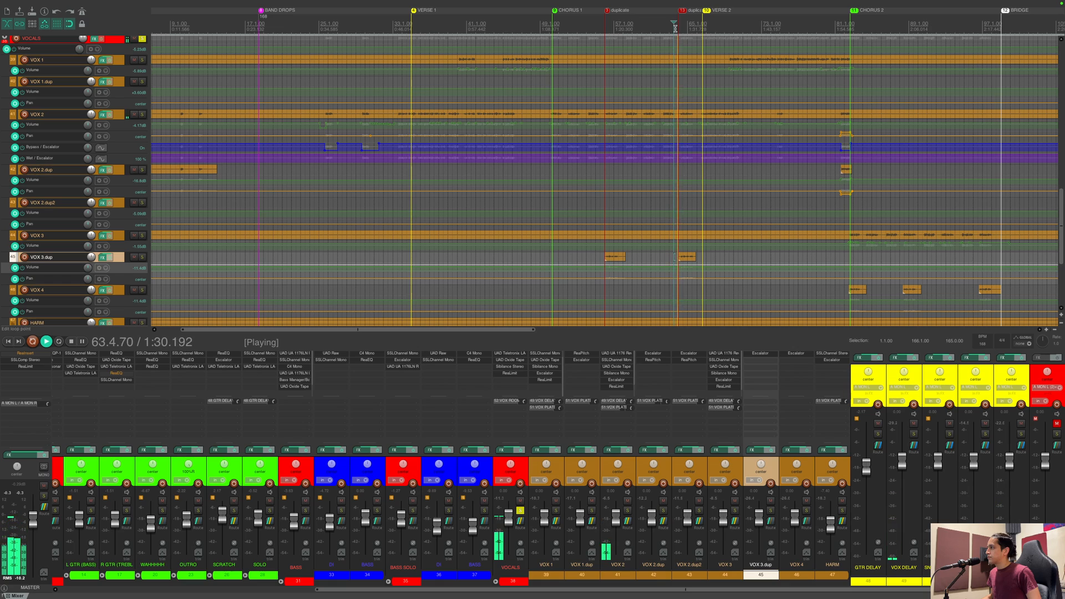
{"action": "key", "text": "space"}
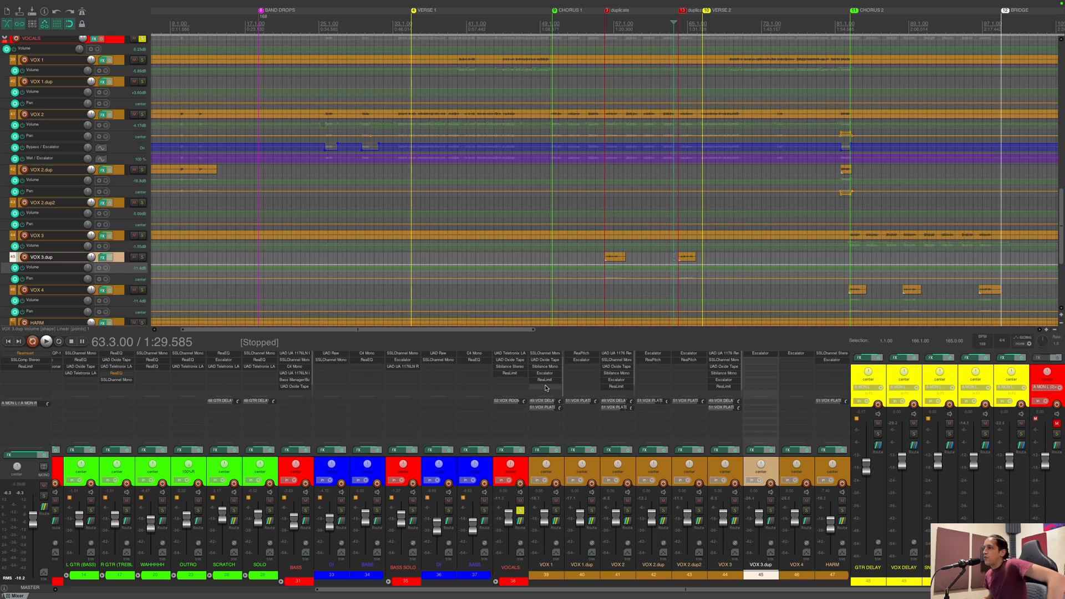
Step: Return to bar 56, solo VOX 3.dup and examine its Escalator plug-in before closing the window
{"action": "left_click", "coordinate": [605, 235]}
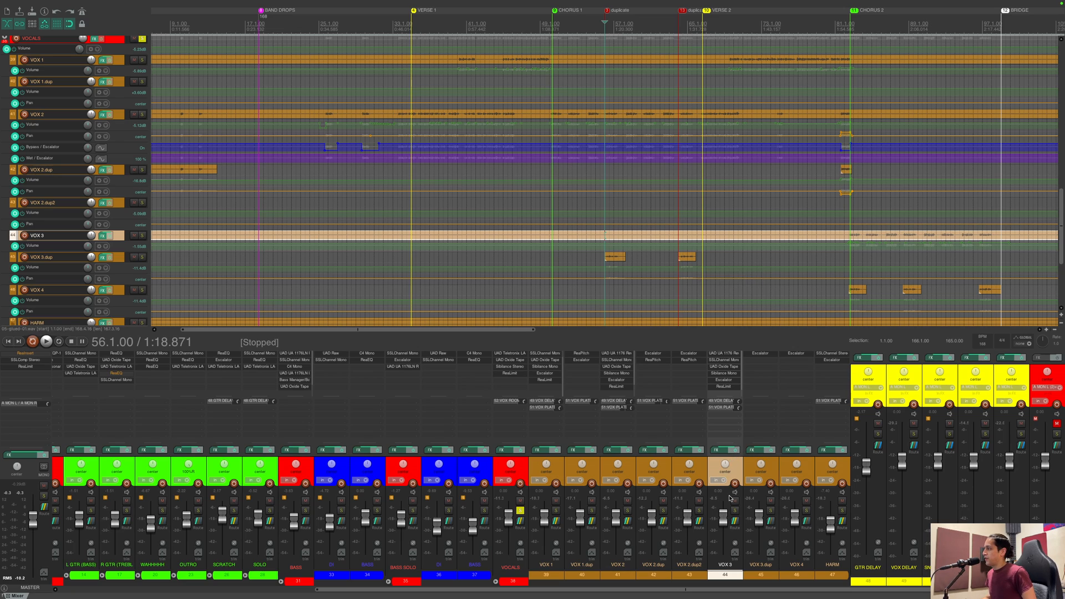
{"action": "left_click", "coordinate": [773, 472]}
{"action": "left_click", "coordinate": [770, 510]}
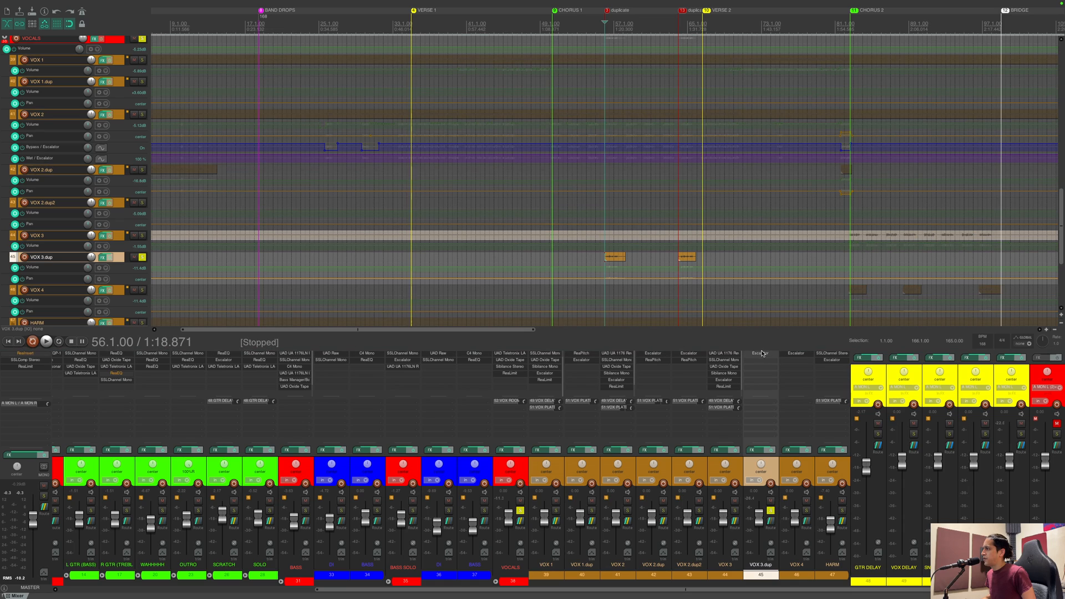
{"action": "left_click", "coordinate": [760, 353]}
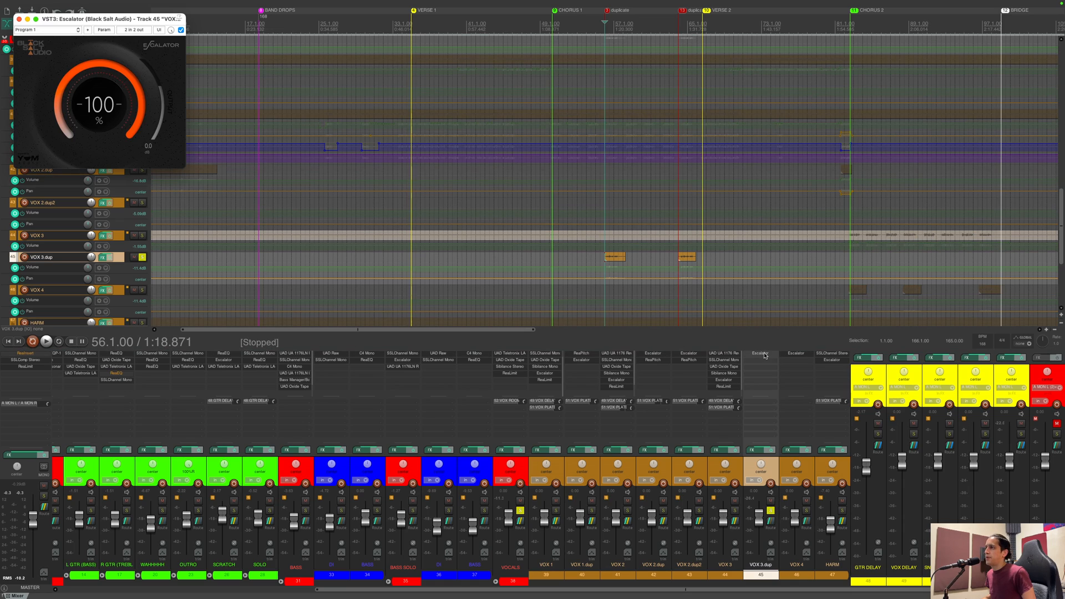
{"action": "left_click", "coordinate": [19, 20]}
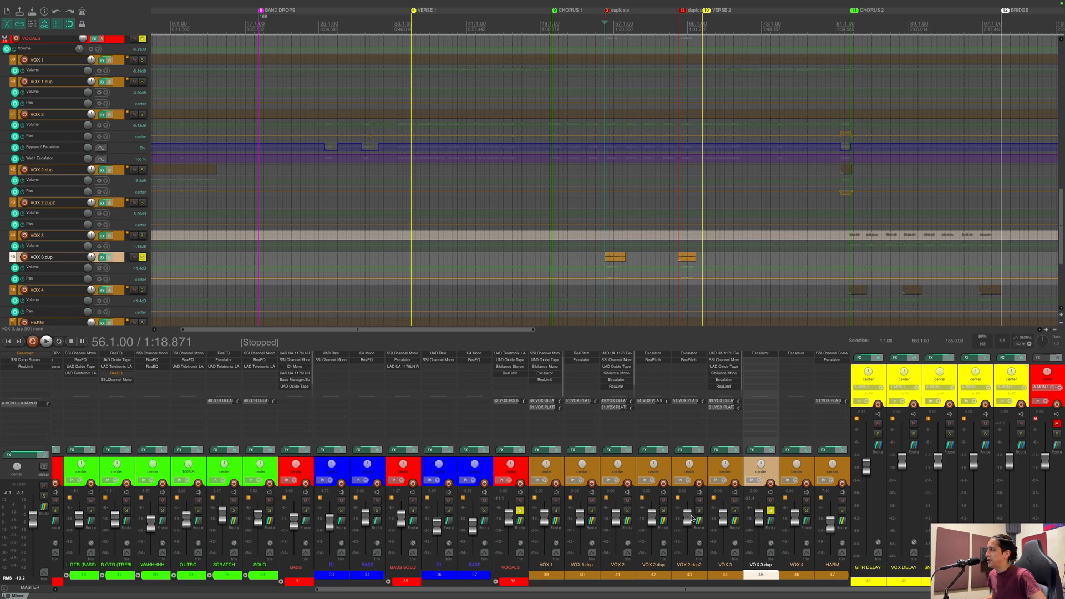
Step: Audition the VOX 3.dup phrase at bar 56 in solo, and replay it unsoloed with the other vocals
{"action": "key", "text": "space"}
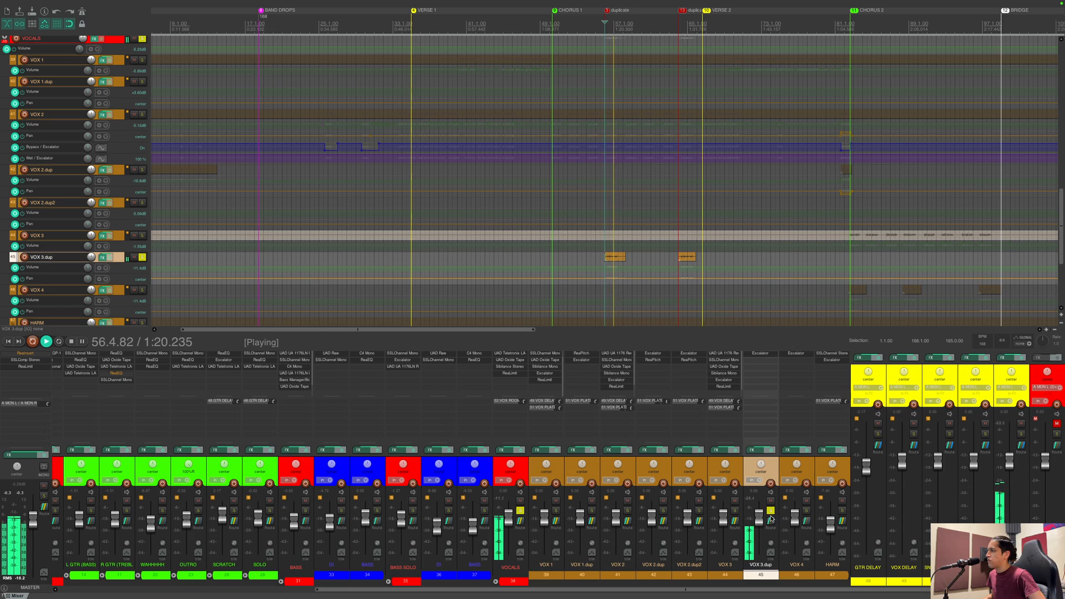
{"action": "key", "text": "space"}
{"action": "left_click", "coordinate": [770, 511]}
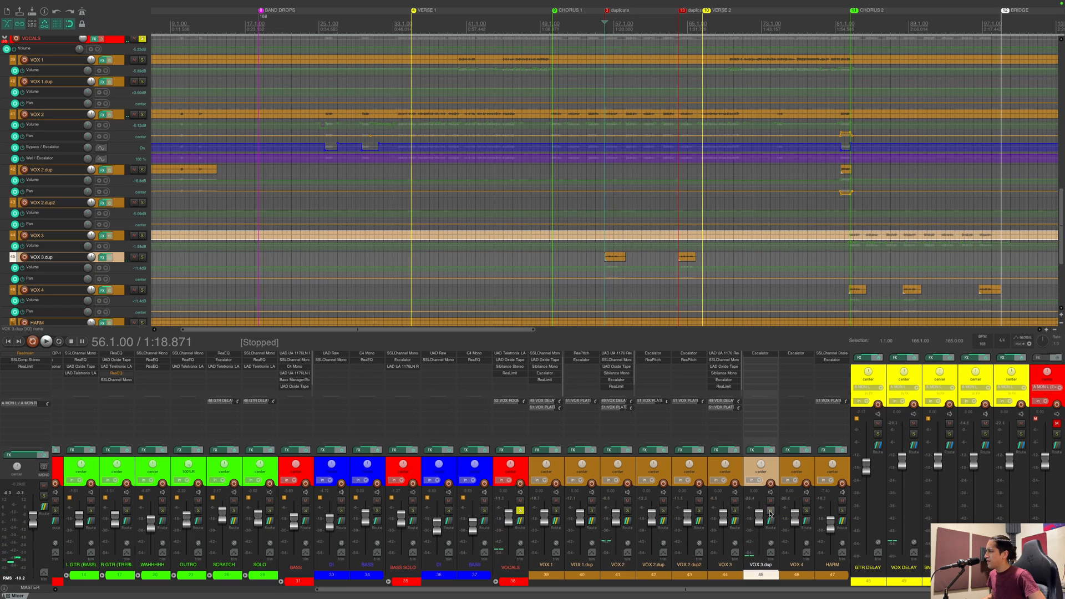
{"action": "key", "text": "space"}
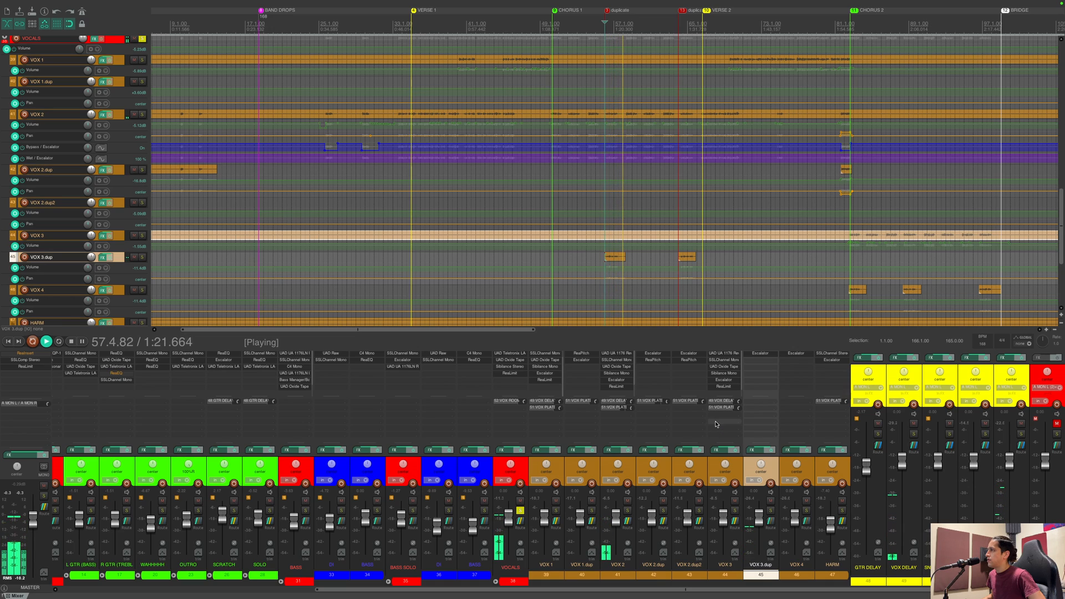
{"action": "key", "text": "space"}
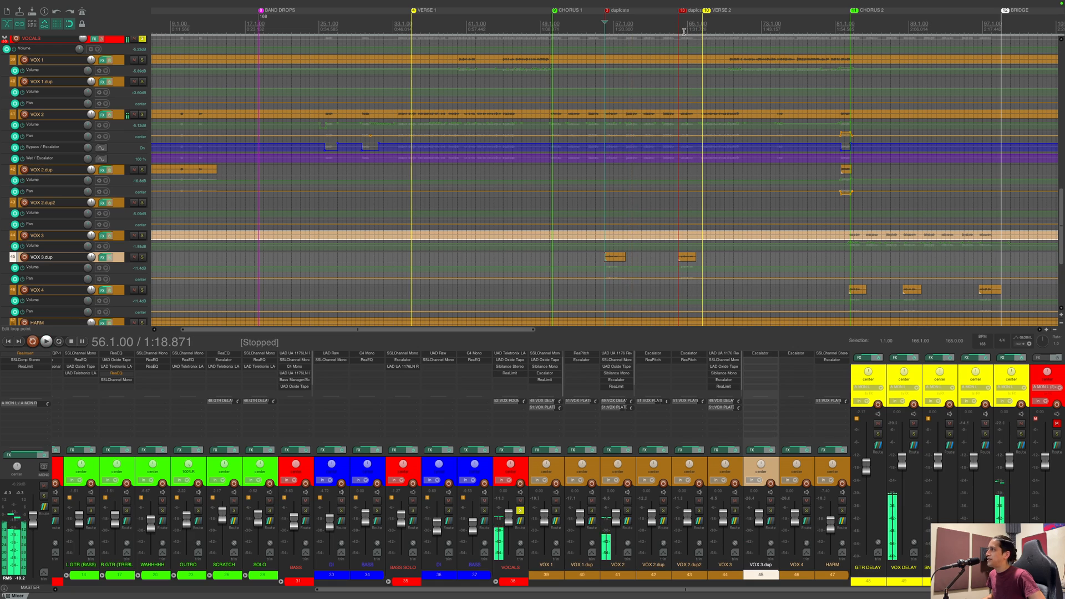
Step: Audition VOX 3 with the VOX 4 doubles in Chorus 2, from its start and from bar 88.3
{"action": "scroll", "coordinate": [743, 67], "scroll_direction": "down", "scroll_amount": 5}
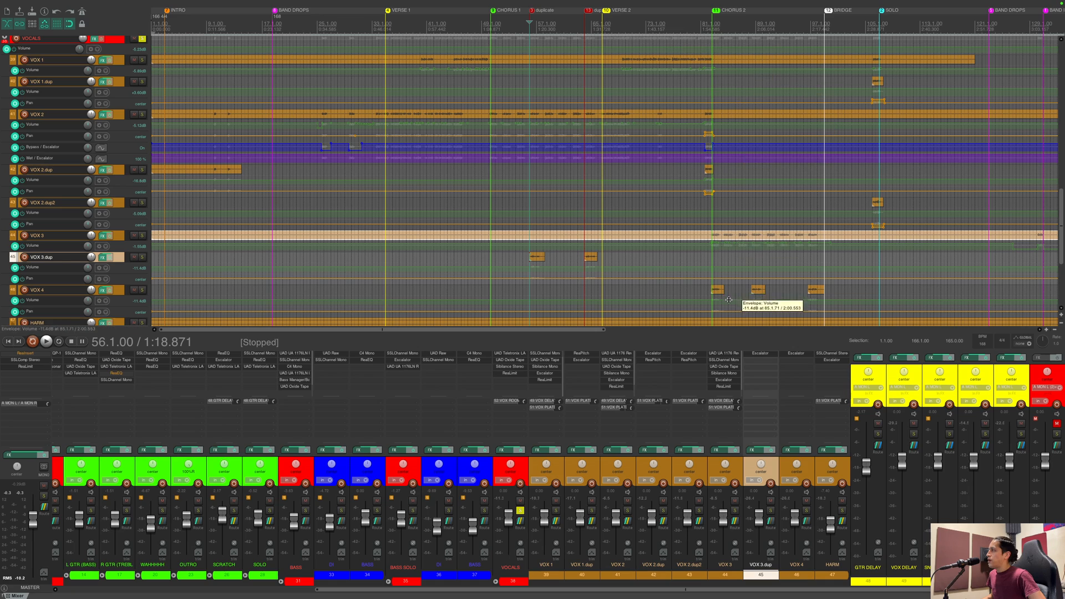
{"action": "left_click", "coordinate": [709, 286]}
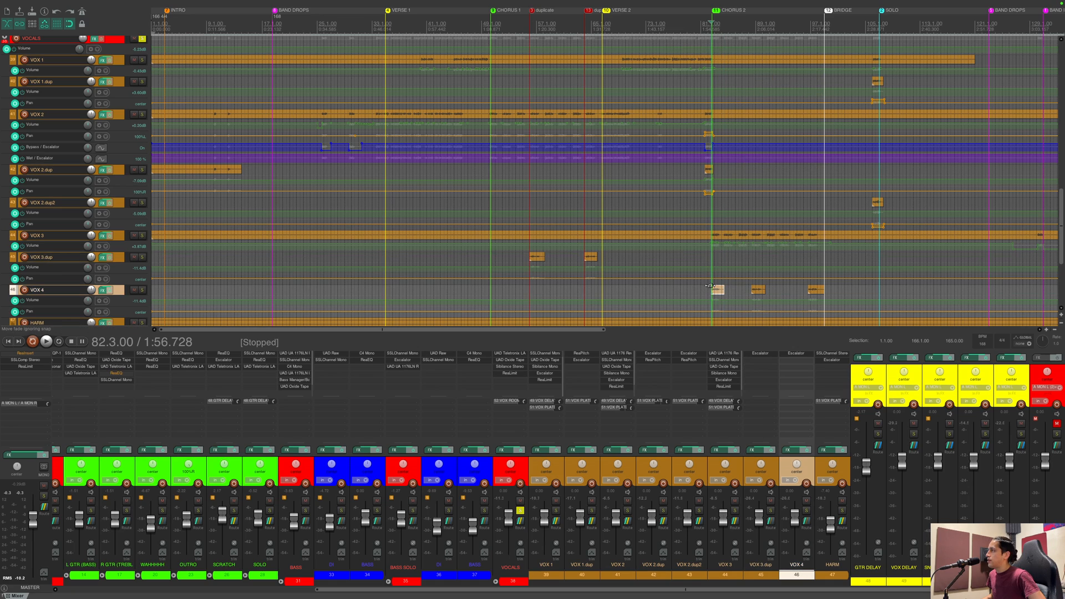
{"action": "scroll", "coordinate": [600, 203], "scroll_direction": "down", "scroll_amount": 3}
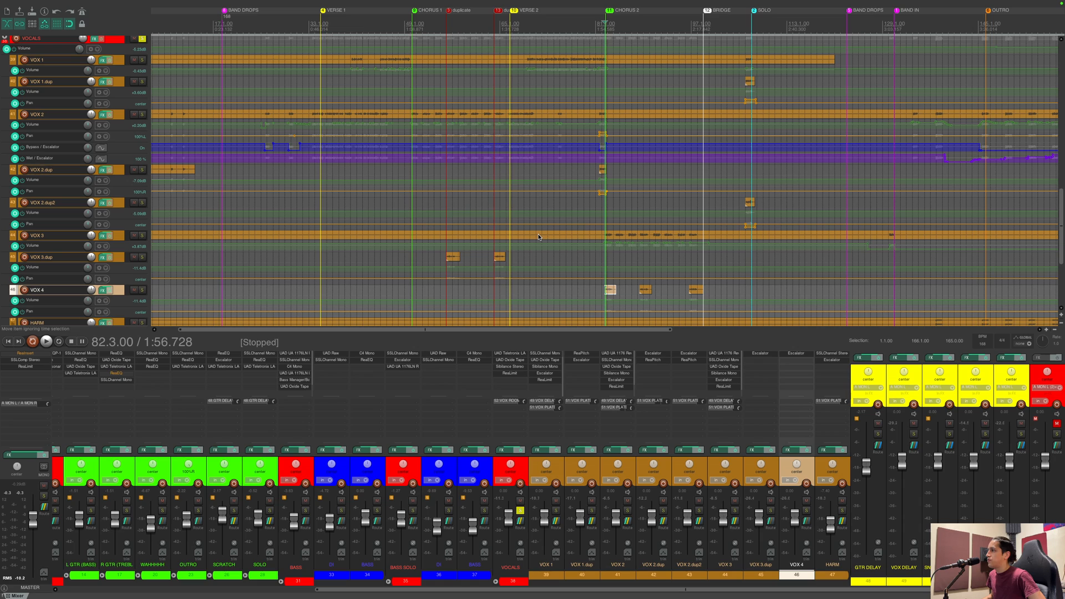
{"action": "scroll", "coordinate": [538, 237], "scroll_direction": "down", "scroll_amount": 1}
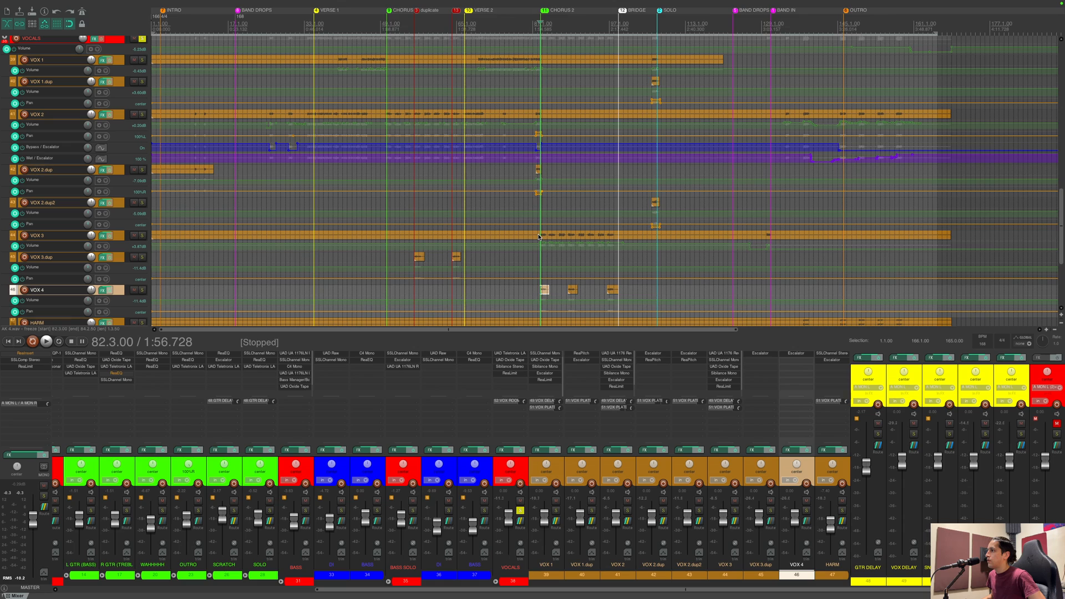
{"action": "scroll", "coordinate": [538, 237], "scroll_direction": "up", "scroll_amount": 1}
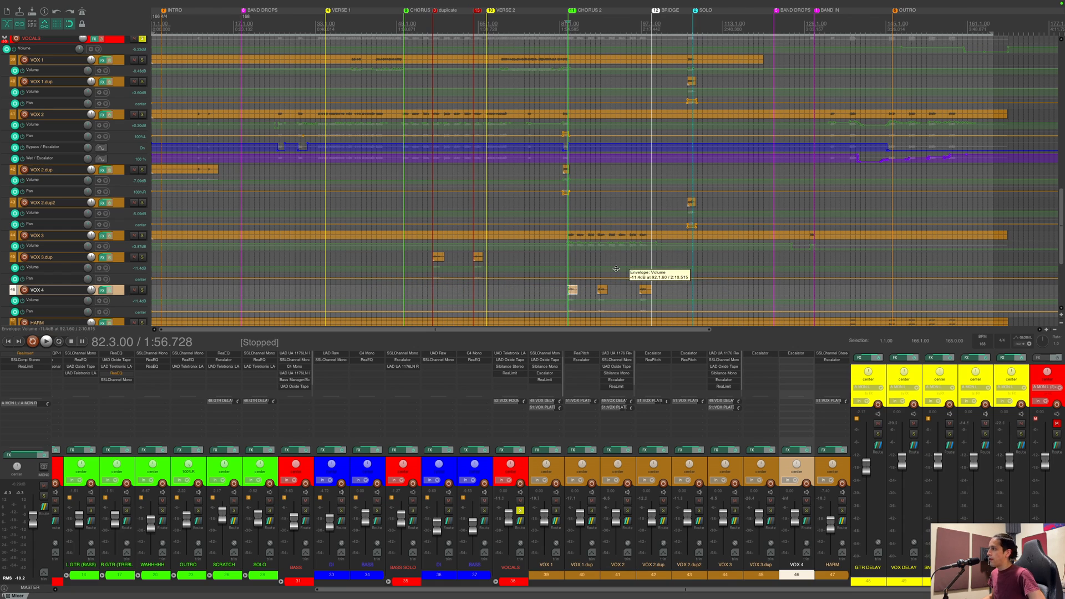
{"action": "scroll", "coordinate": [615, 268], "scroll_direction": "up", "scroll_amount": 1}
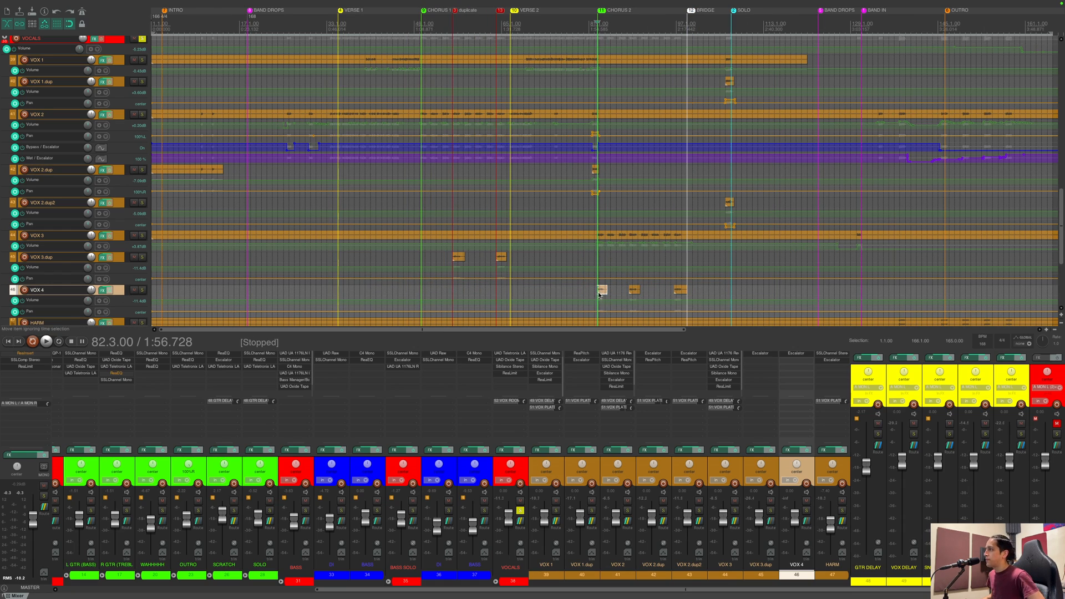
{"action": "scroll", "coordinate": [607, 286], "scroll_direction": "up", "scroll_amount": 2}
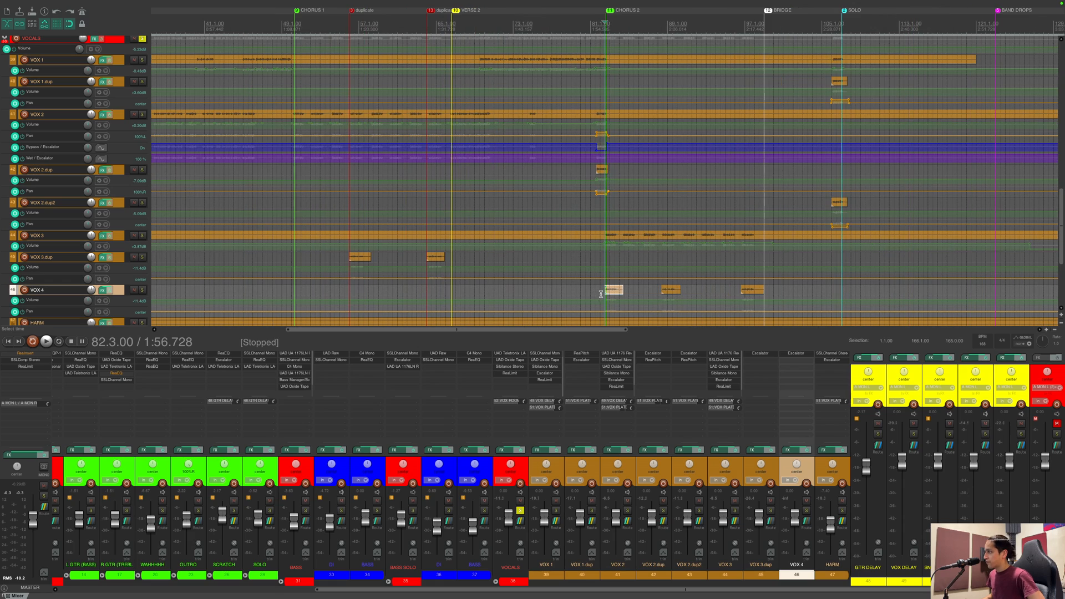
{"action": "left_click", "coordinate": [607, 238]}
{"action": "key", "text": "space"}
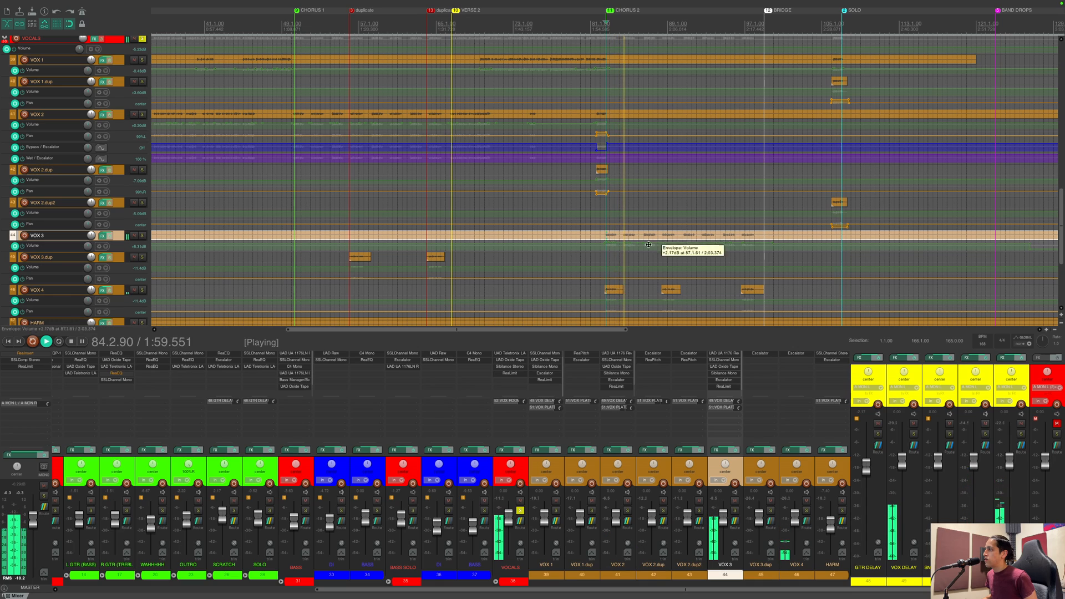
{"action": "left_click", "coordinate": [660, 35]}
{"action": "key", "text": "space"}
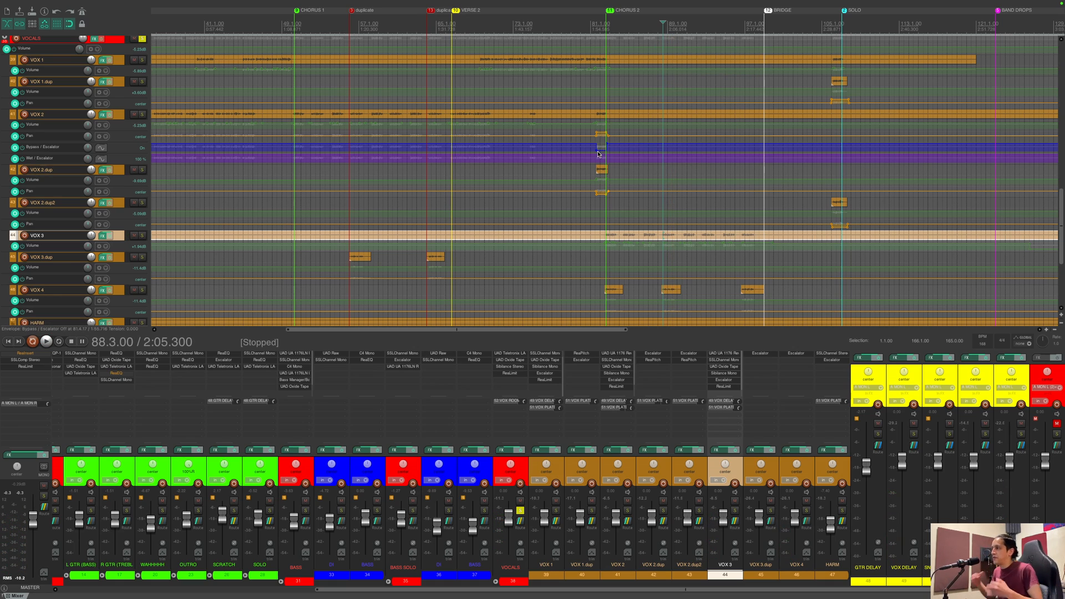
Step: Move to bar 81.3 and examine the VOX 2 and VOX 2.dup pan and Escalator bypass automation just before Chorus 2
{"action": "scroll", "coordinate": [597, 154], "scroll_direction": "down", "scroll_amount": 1}
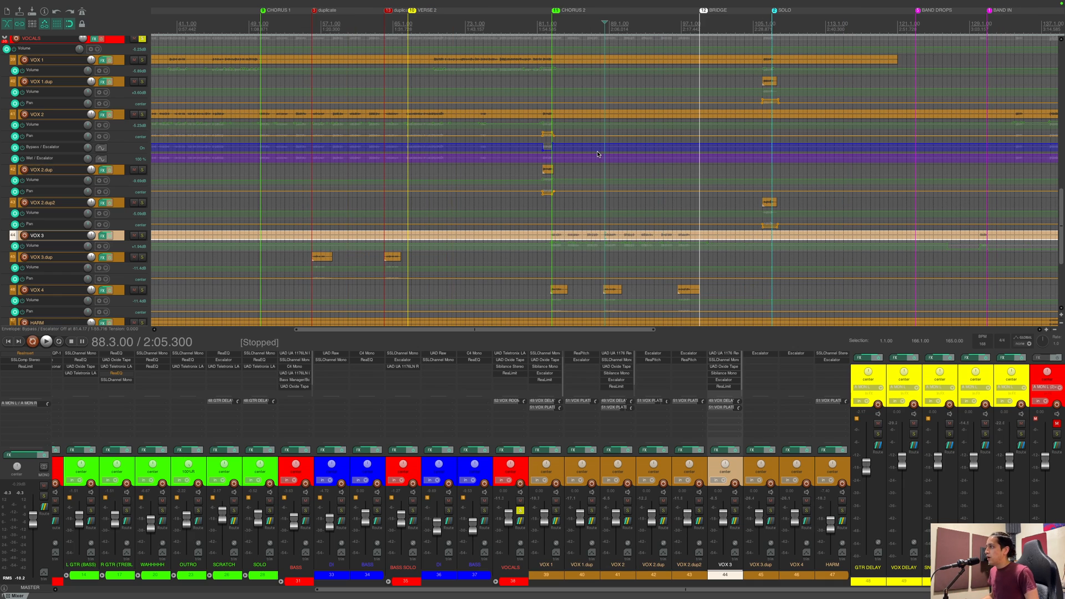
{"action": "left_click", "coordinate": [541, 26]}
{"action": "scroll", "coordinate": [554, 53], "scroll_direction": "up", "scroll_amount": 5}
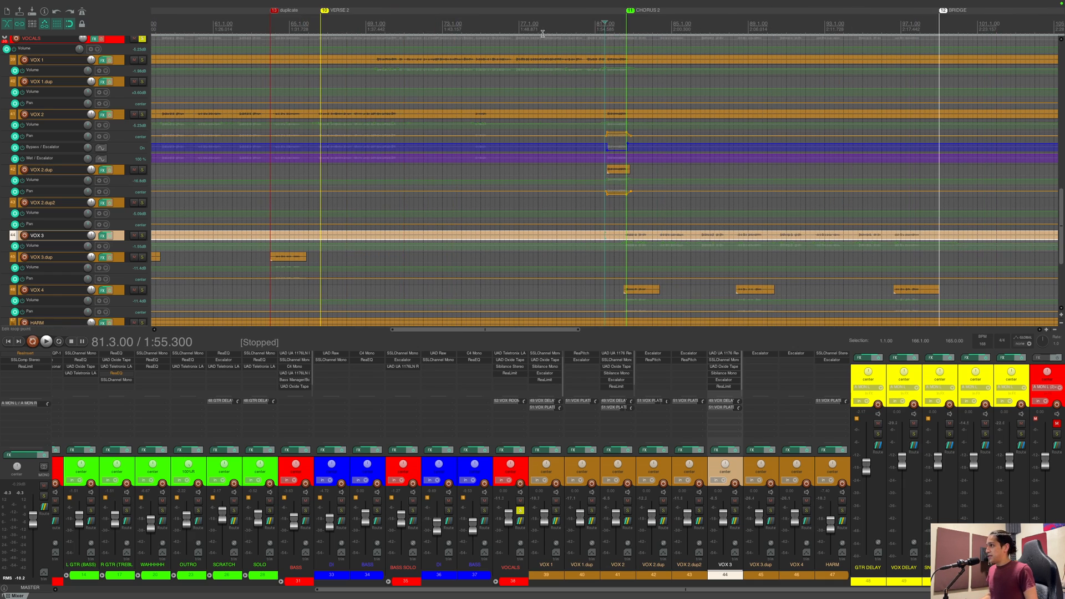
{"action": "scroll", "coordinate": [555, 64], "scroll_direction": "down", "scroll_amount": 3}
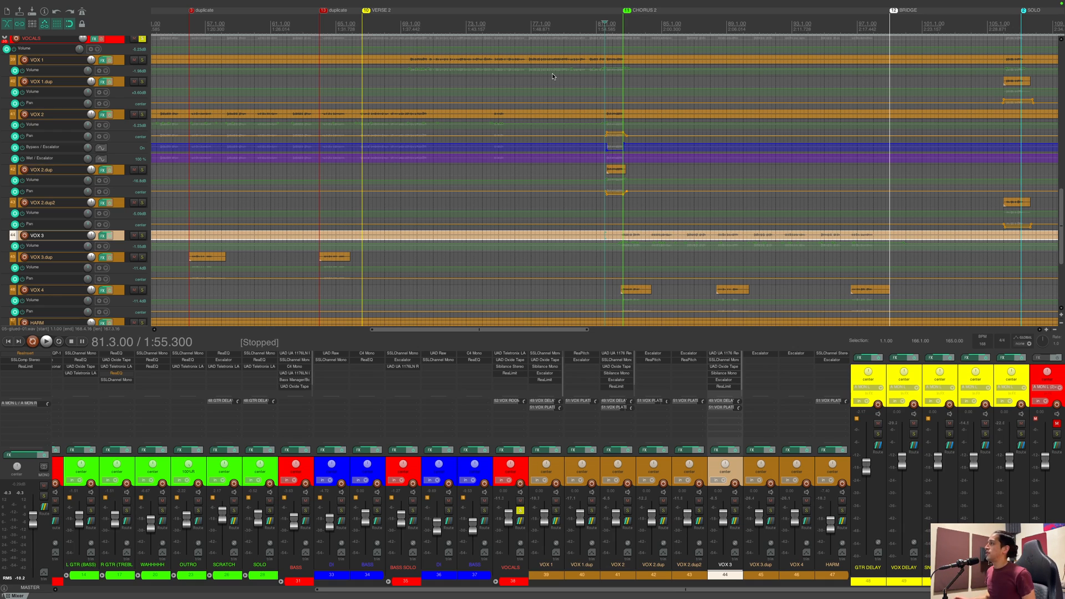
{"action": "scroll", "coordinate": [553, 77], "scroll_direction": "up", "scroll_amount": 6}
{"action": "scroll", "coordinate": [140, 132], "scroll_direction": "up", "scroll_amount": 5}
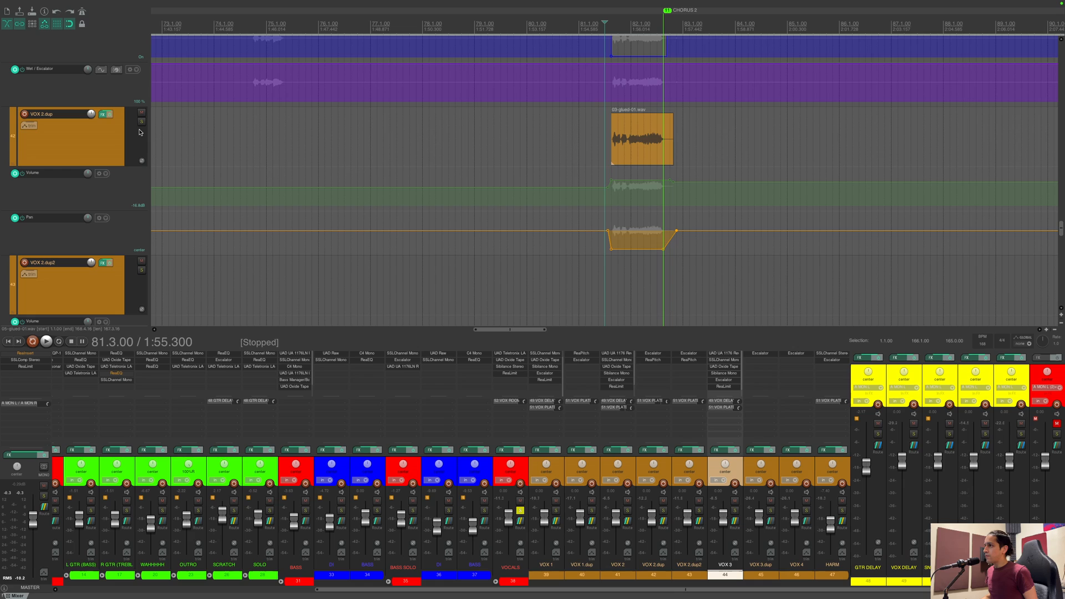
{"action": "scroll", "coordinate": [136, 136], "scroll_direction": "up", "scroll_amount": 2}
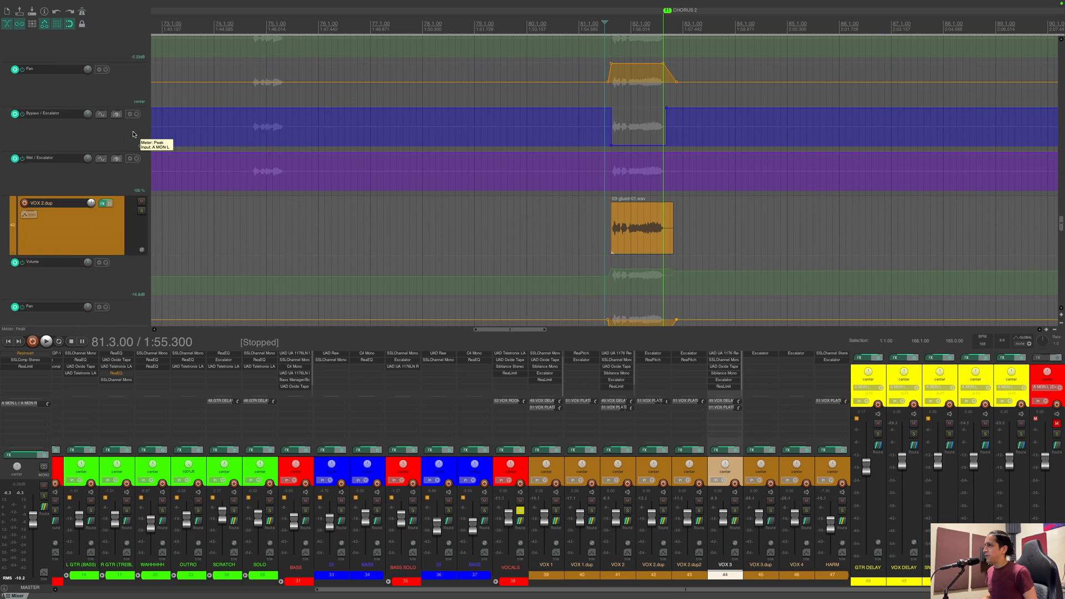
Step: Select VOX 2 and solo it together with VOX 2.dup for the phrase before Chorus 2
{"action": "left_click", "coordinate": [632, 472]}
{"action": "scroll", "coordinate": [115, 119], "scroll_direction": "down", "scroll_amount": 3}
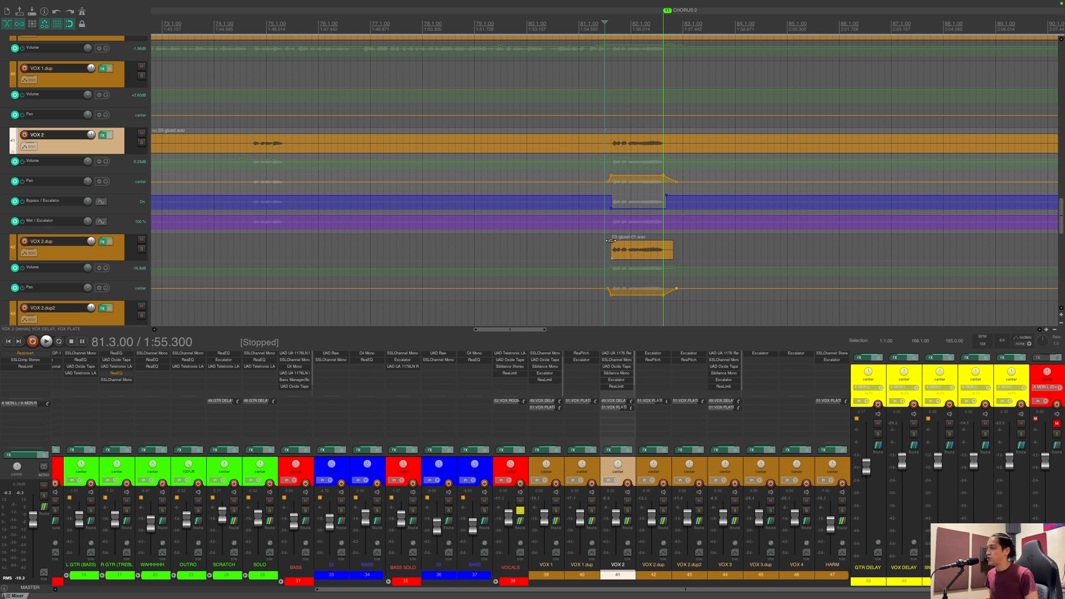
{"action": "left_click", "coordinate": [662, 512]}
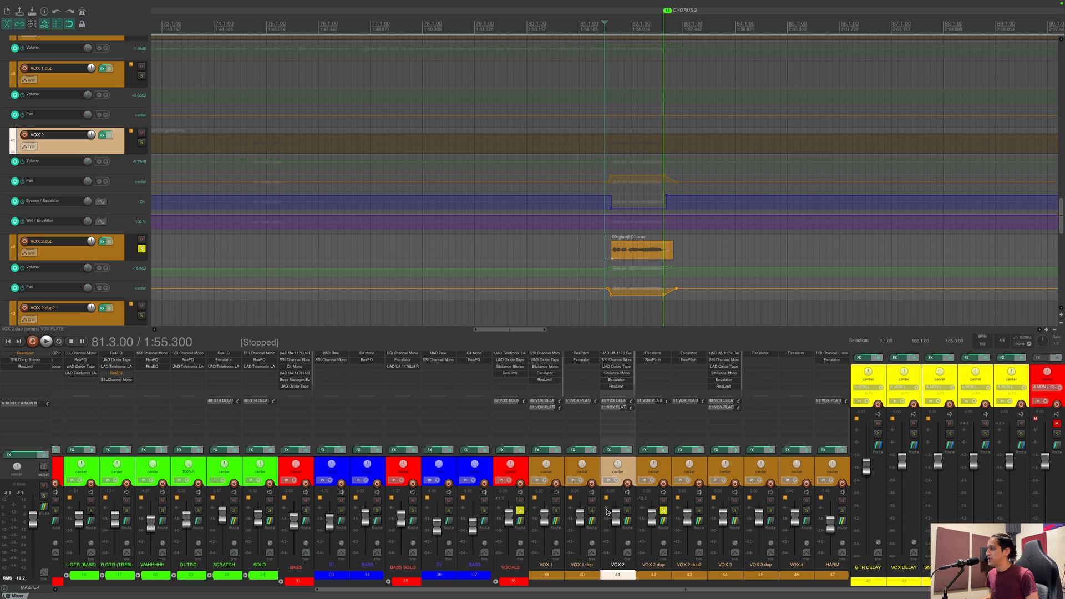
{"action": "left_click", "coordinate": [626, 511]}
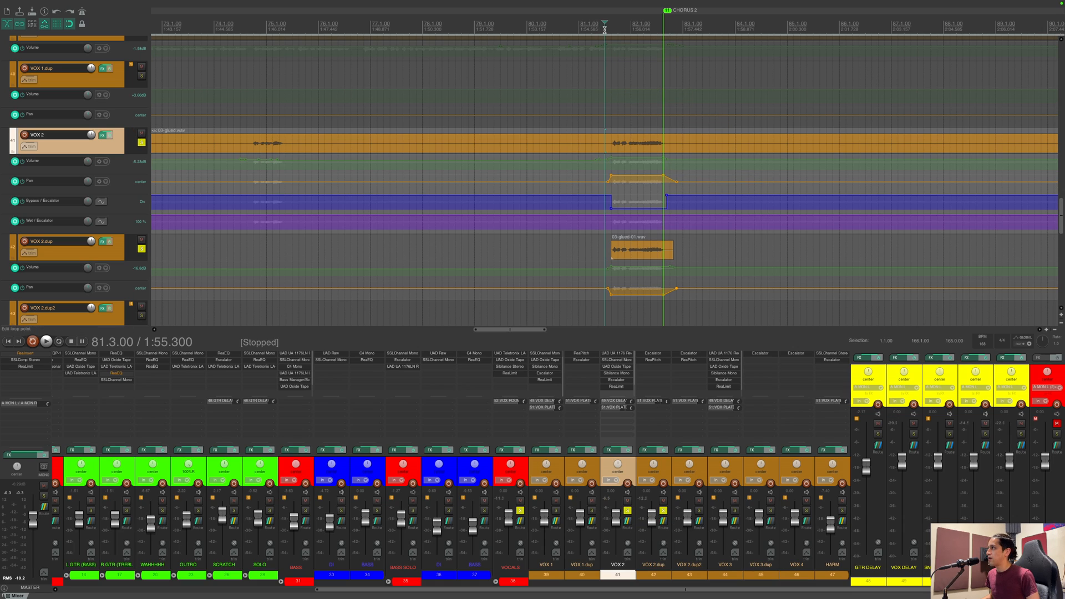
Step: Audition the soloed VOX 2 and VOX 2.dup phrase from bar 81.3 and replay it
{"action": "key", "text": "space"}
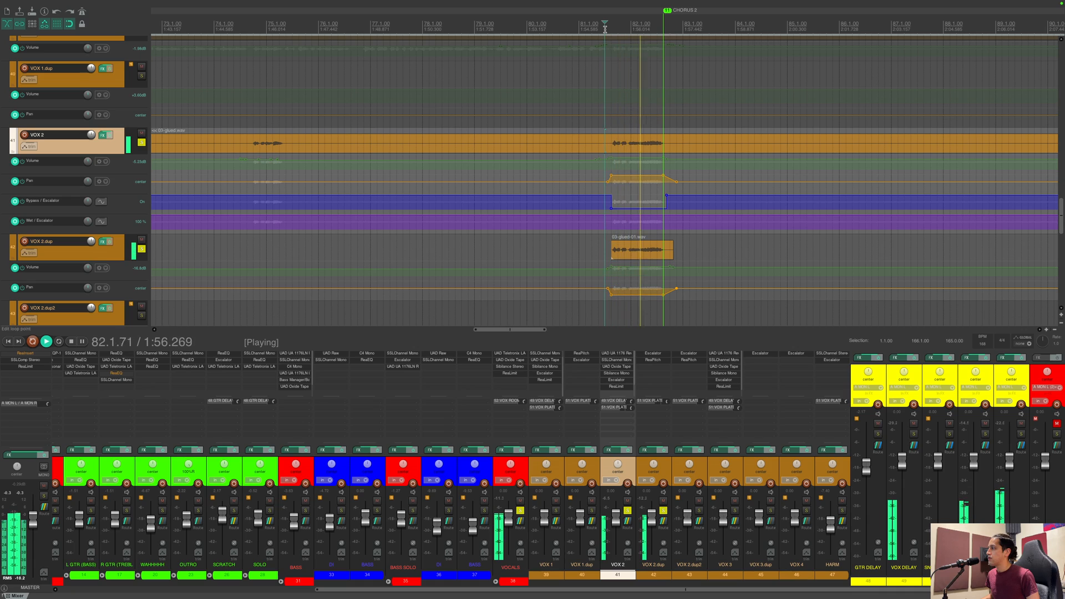
{"action": "key", "text": "space"}
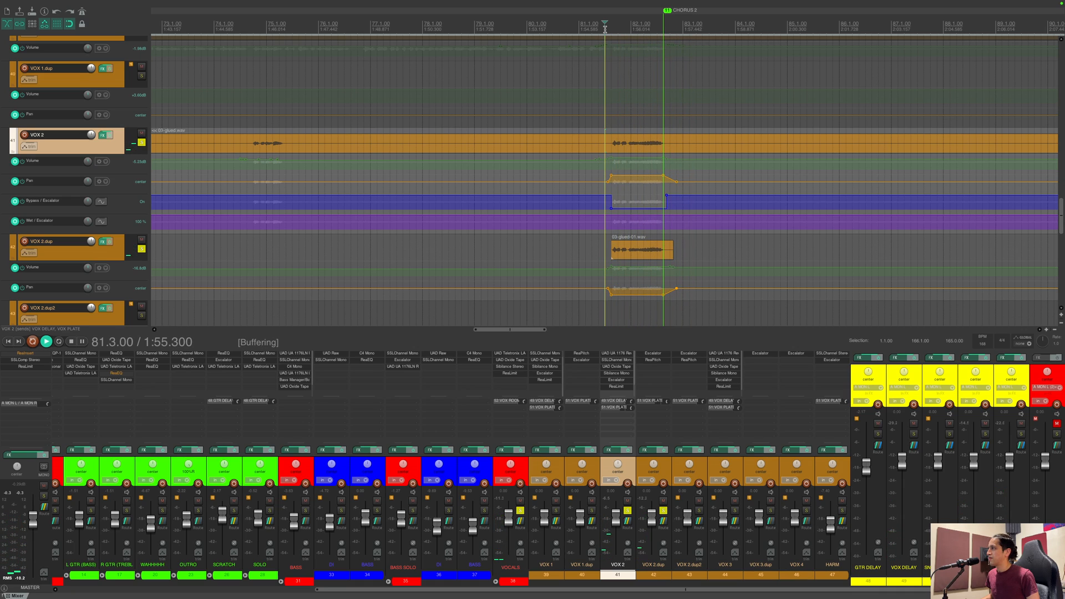
{"action": "key", "text": "space"}
{"action": "key", "text": "space"}
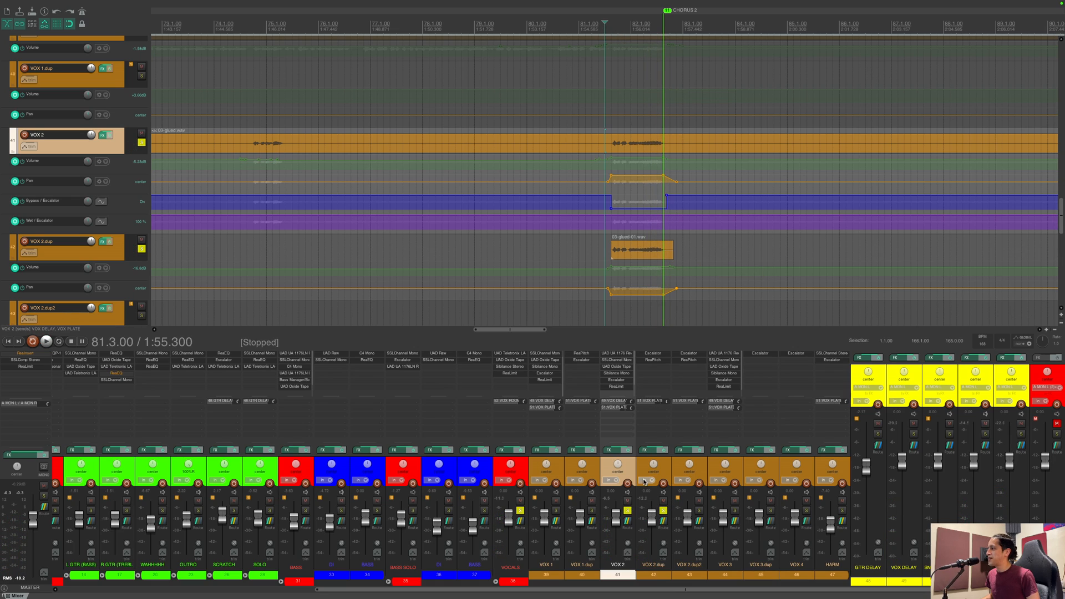
Step: Compare VOX 2.dup soloed alone with VOX 2 and VOX 2.dup soloed together from bar 81.3
{"action": "left_click", "coordinate": [626, 511]}
{"action": "key", "text": "space"}
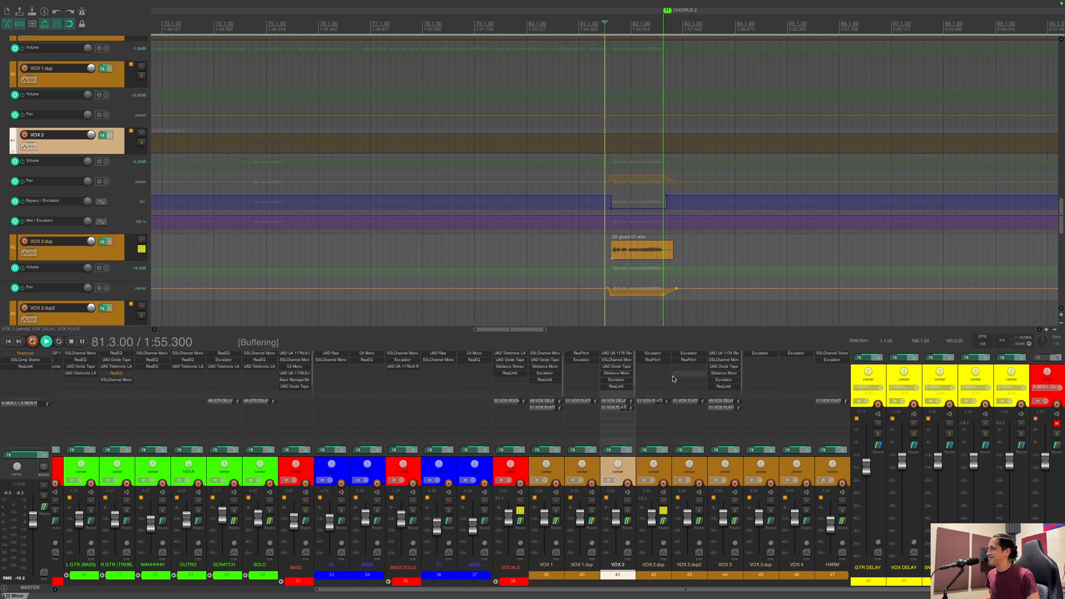
{"action": "key", "text": "space"}
{"action": "left_click", "coordinate": [628, 511]}
{"action": "key", "text": "space"}
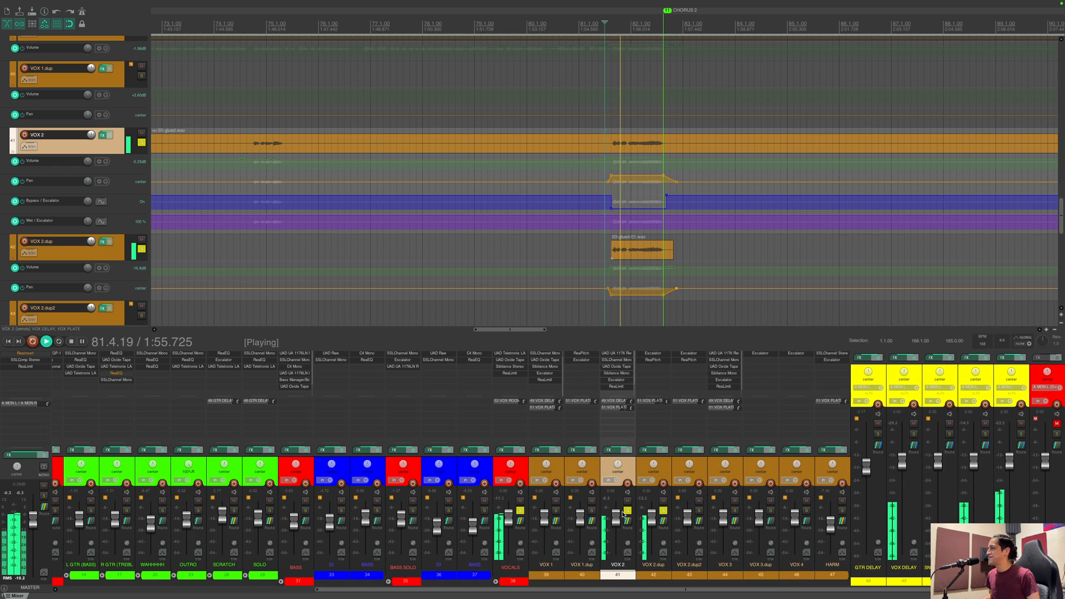
{"action": "key", "text": "space"}
Step: Unsolo VOX 2 and VOX 2.dup and play the phrase with all the vocals into Chorus 2
{"action": "left_click", "coordinate": [626, 510]}
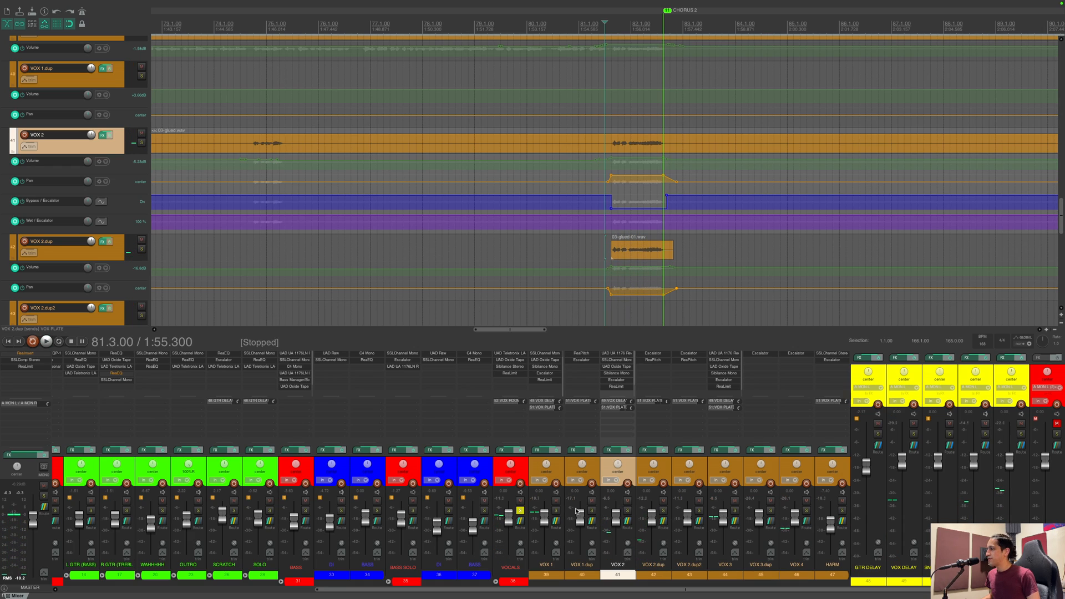
{"action": "key", "text": "space"}
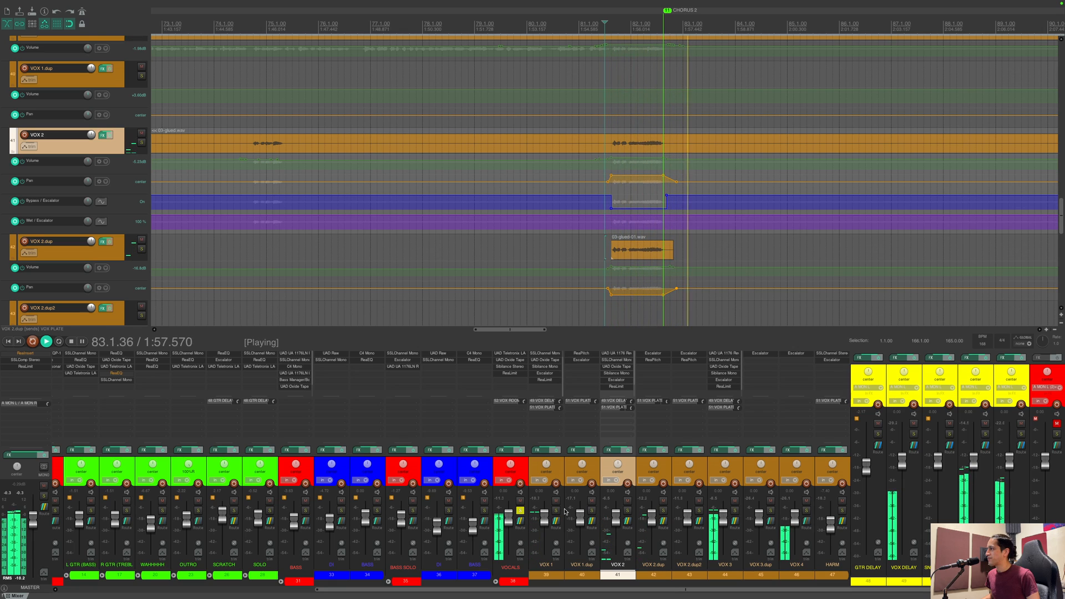
{"action": "scroll", "coordinate": [806, 229], "scroll_direction": "down", "scroll_amount": 2}
{"action": "key", "text": "space"}
Step: Move to bar 105.4 and audition the VOX 1.dup and VOX 2.dup2 phrase with the other vocals just before the Solo
{"action": "scroll", "coordinate": [806, 229], "scroll_direction": "down", "scroll_amount": 4}
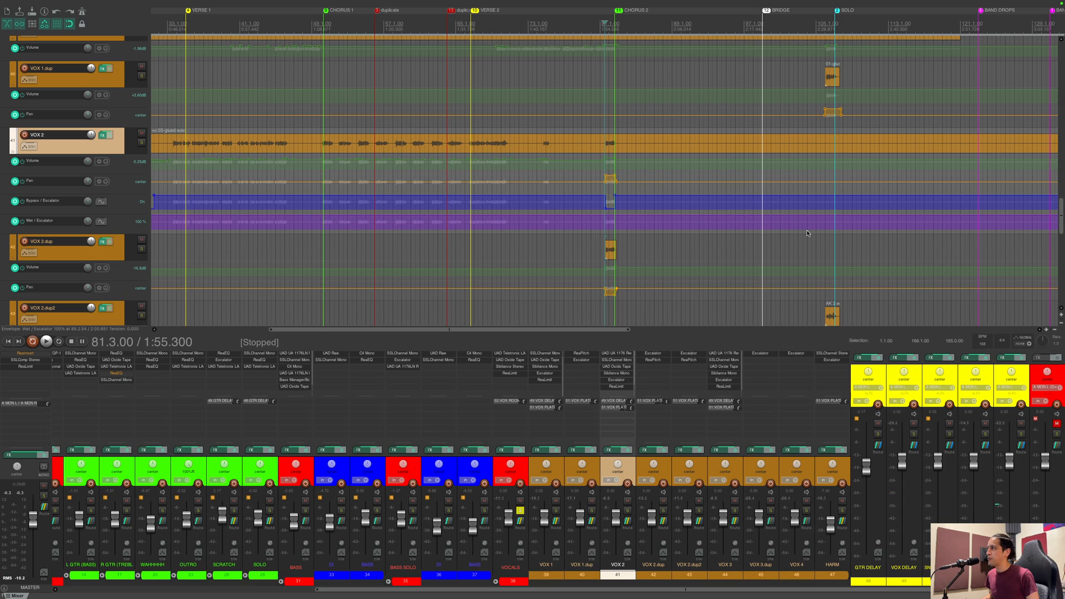
{"action": "left_click", "coordinate": [791, 181]}
{"action": "scroll", "coordinate": [791, 200], "scroll_direction": "up", "scroll_amount": 4}
{"action": "scroll", "coordinate": [133, 211], "scroll_direction": "down", "scroll_amount": 2}
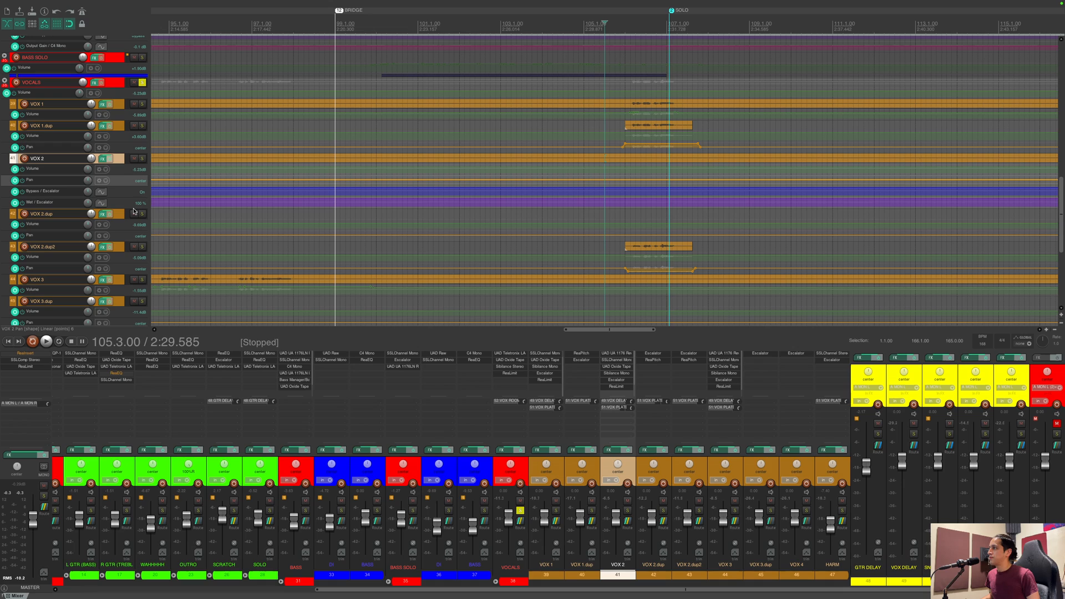
{"action": "left_click", "coordinate": [615, 30]}
{"action": "key", "text": "space"}
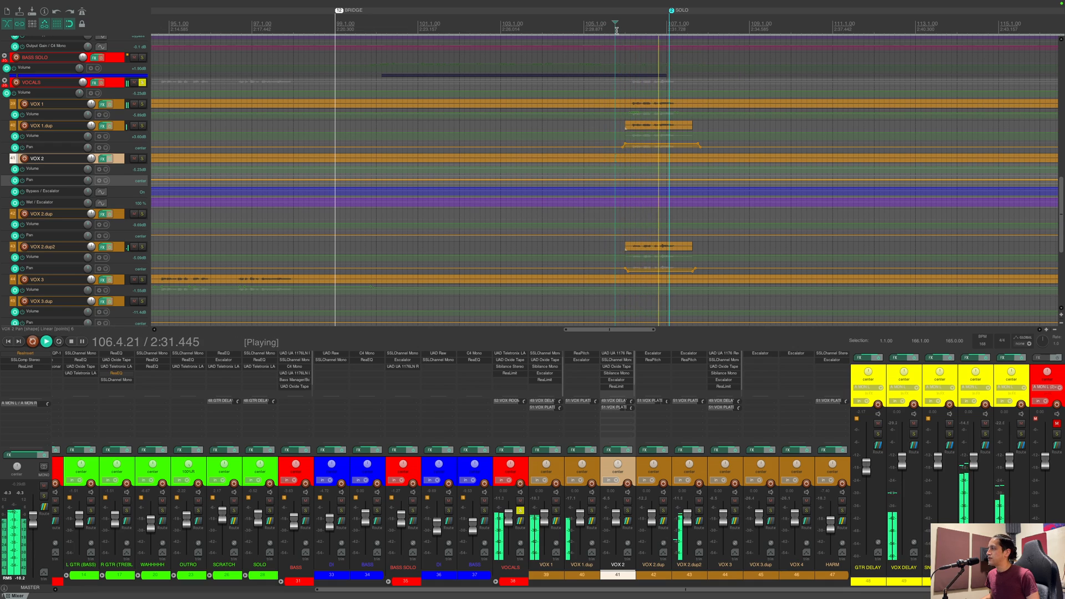
Step: Solo VOX 2.dup2 during its phrase before the Solo section, and replay the phrase unsoloed from bar 105.4
{"action": "left_click", "coordinate": [699, 511]}
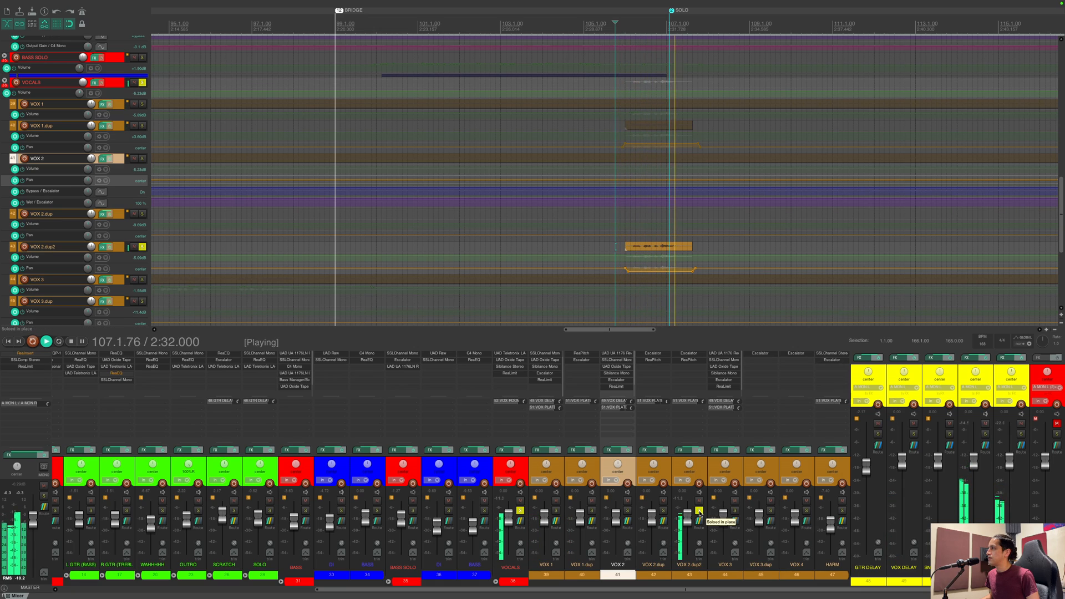
{"action": "key", "text": "space"}
{"action": "left_click", "coordinate": [698, 510]}
{"action": "key", "text": "space"}
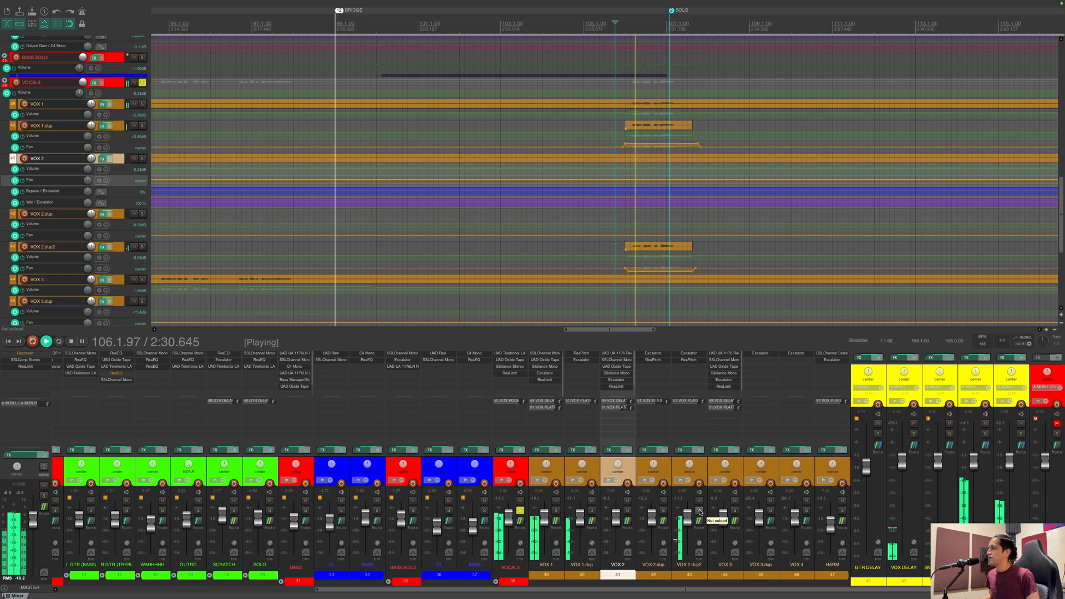
{"action": "key", "text": "space"}
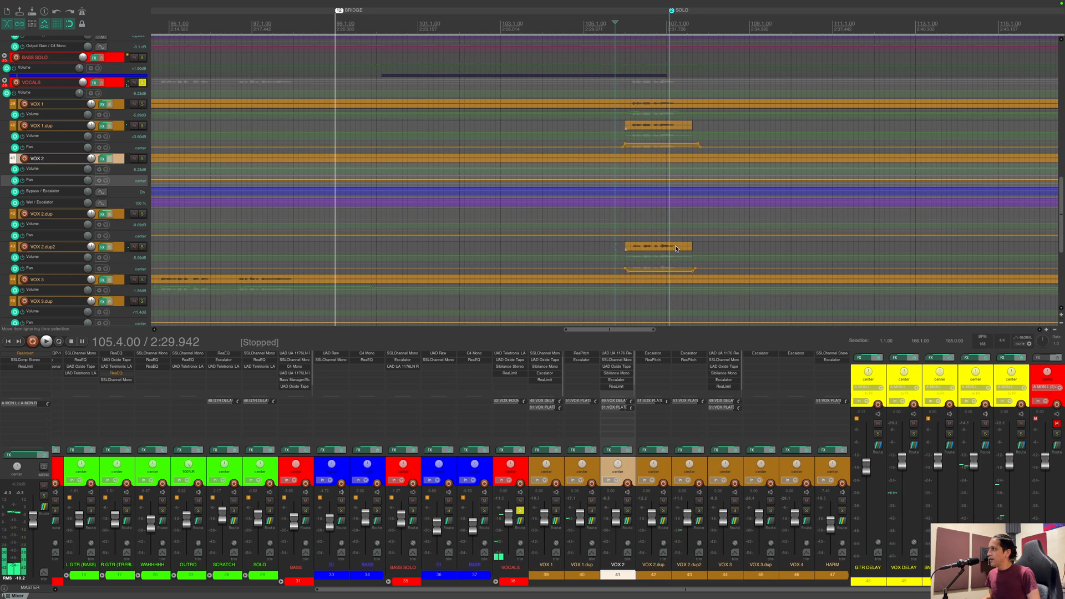
Step: Examine the vocal tracks from the Solo to the Outro, including the VOX 2 Escalator bypass and wet automation around bar 145
{"action": "scroll", "coordinate": [676, 249], "scroll_direction": "down", "scroll_amount": 5}
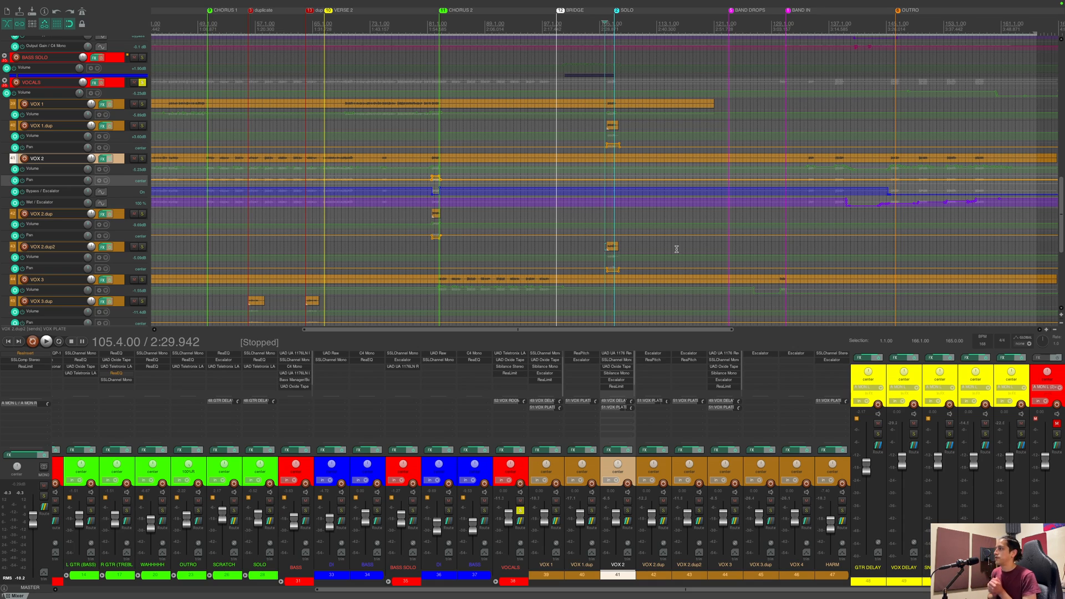
{"action": "left_click", "coordinate": [781, 257]}
{"action": "scroll", "coordinate": [724, 282], "scroll_direction": "down", "scroll_amount": 3}
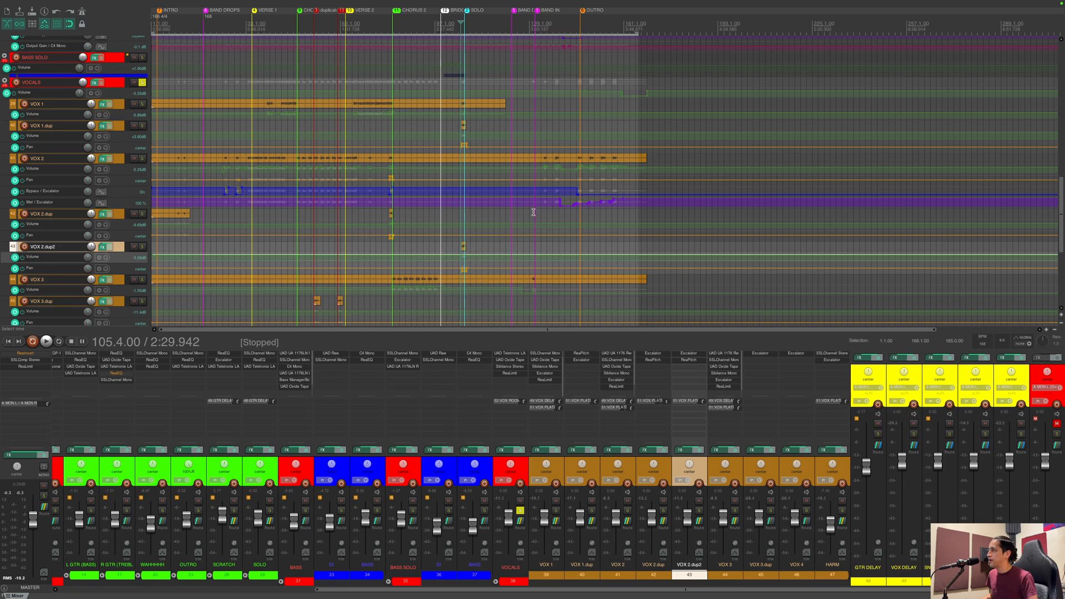
{"action": "left_click", "coordinate": [530, 244]}
{"action": "scroll", "coordinate": [531, 245], "scroll_direction": "up", "scroll_amount": 5}
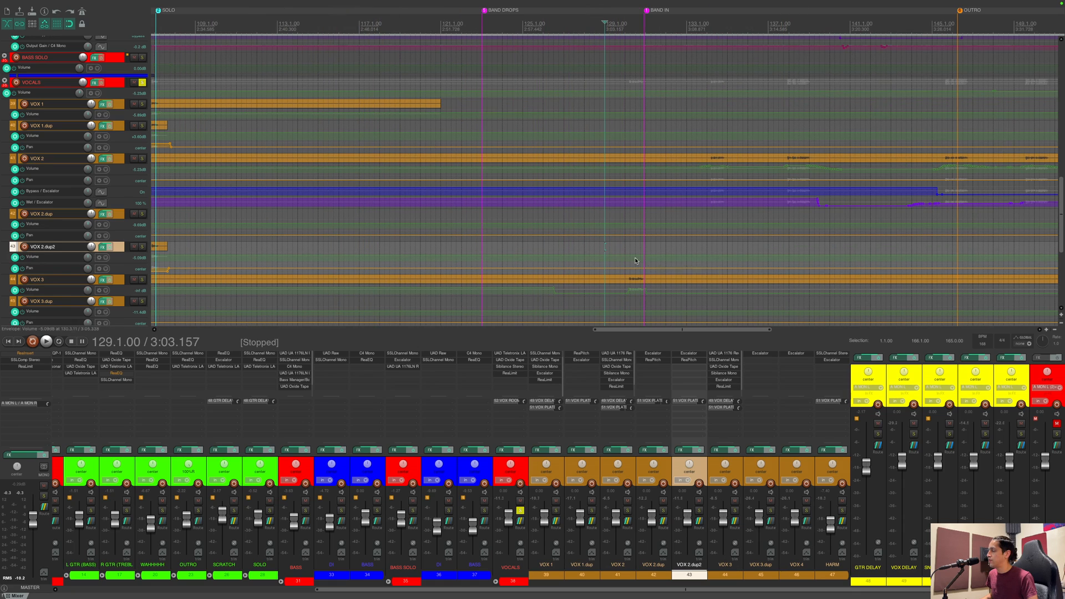
{"action": "left_click", "coordinate": [624, 252]}
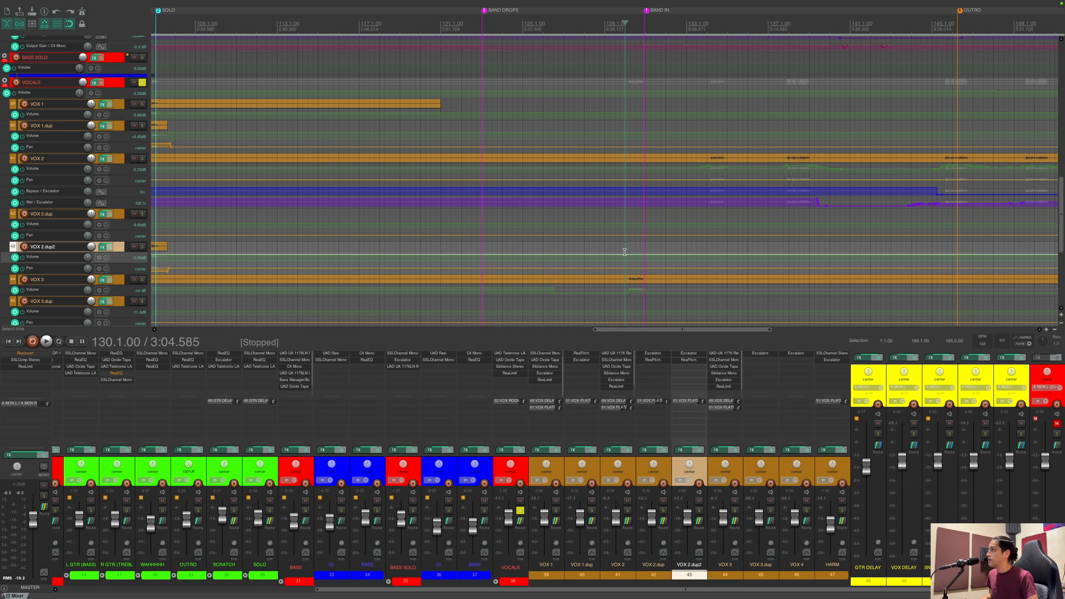
{"action": "scroll", "coordinate": [644, 250], "scroll_direction": "down", "scroll_amount": 3}
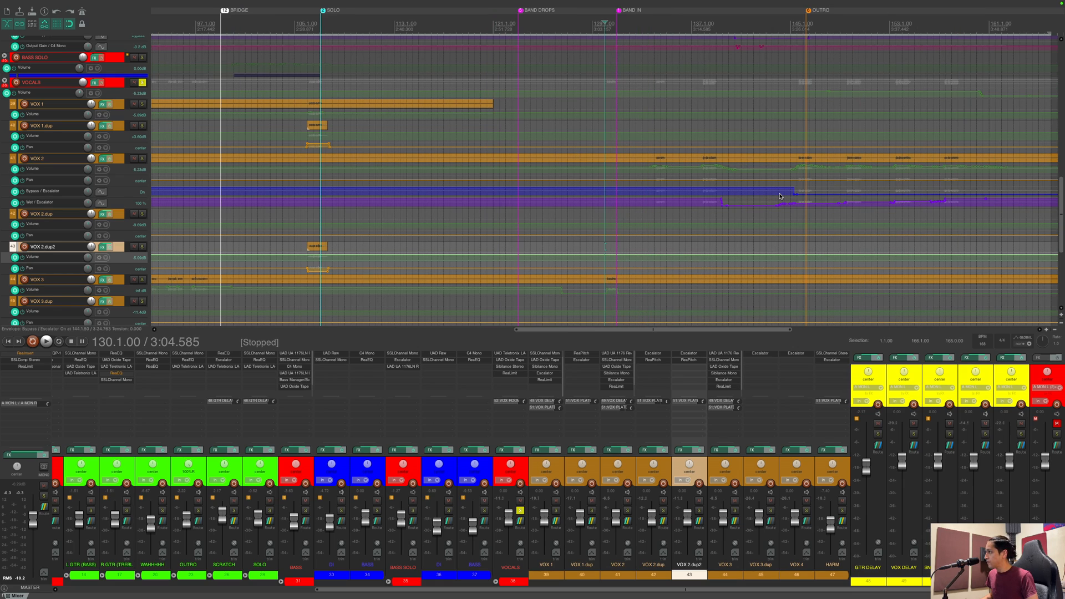
{"action": "scroll", "coordinate": [780, 196], "scroll_direction": "down", "scroll_amount": 2}
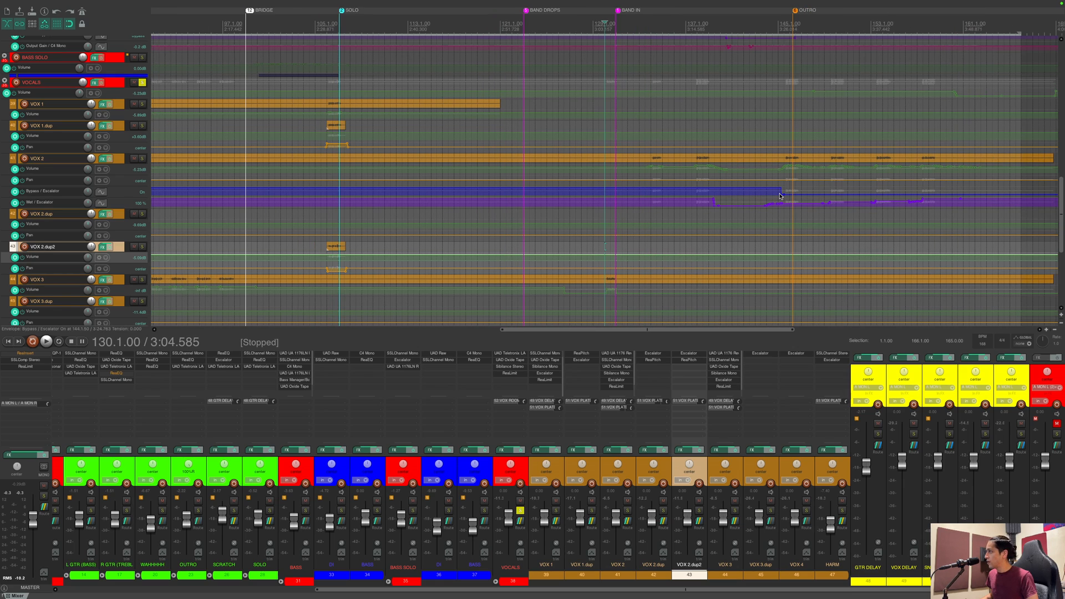
{"action": "left_click", "coordinate": [767, 125]}
Step: Find and select the HARM track, and inspect its SSLChannel Stereo and Escalator plug-ins
{"action": "scroll", "coordinate": [124, 196], "scroll_direction": "down", "scroll_amount": 5}
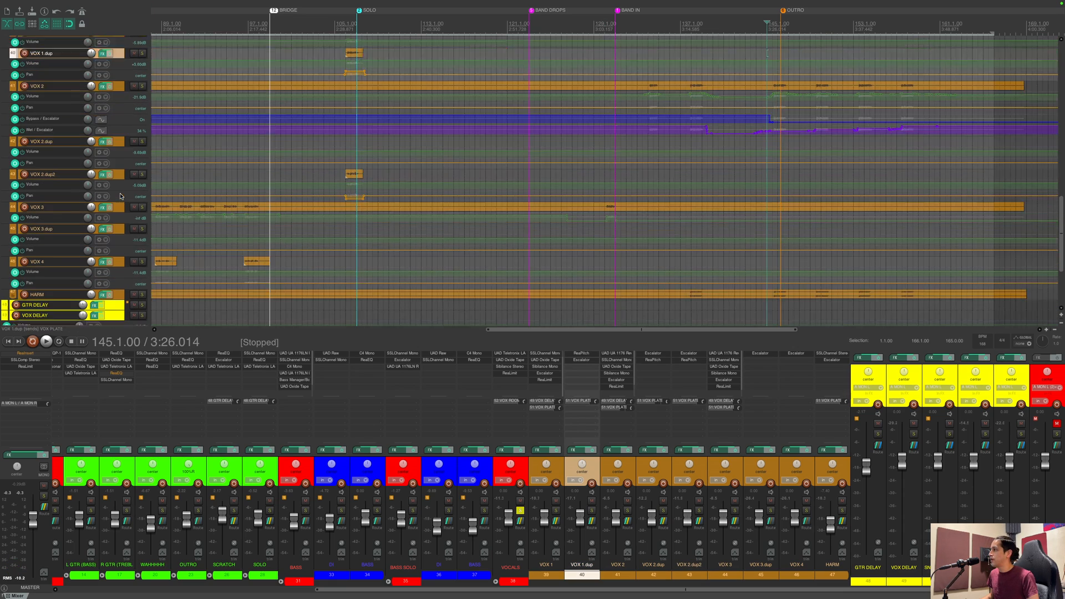
{"action": "scroll", "coordinate": [120, 196], "scroll_direction": "up", "scroll_amount": 3}
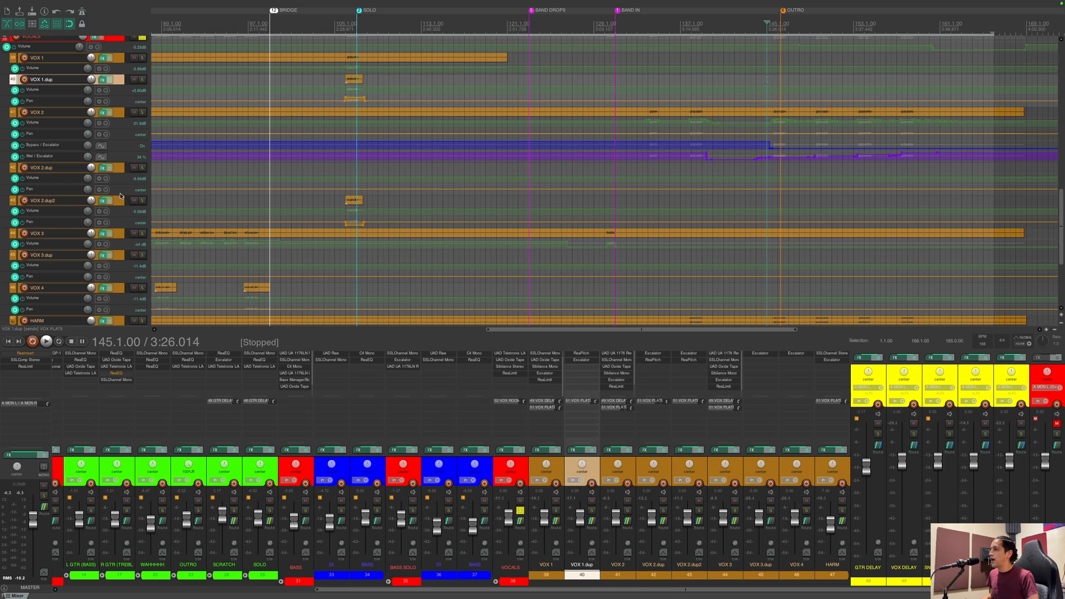
{"action": "scroll", "coordinate": [121, 195], "scroll_direction": "up", "scroll_amount": 5}
{"action": "scroll", "coordinate": [120, 192], "scroll_direction": "down", "scroll_amount": 10}
{"action": "scroll", "coordinate": [121, 191], "scroll_direction": "up", "scroll_amount": 2}
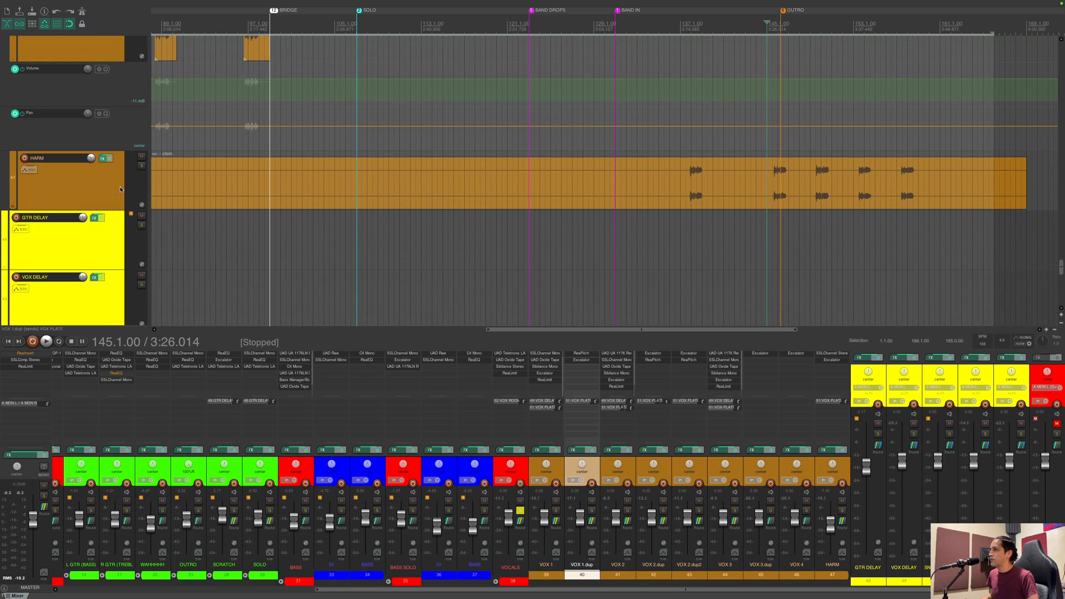
{"action": "left_click", "coordinate": [121, 188]}
{"action": "left_click", "coordinate": [831, 353]}
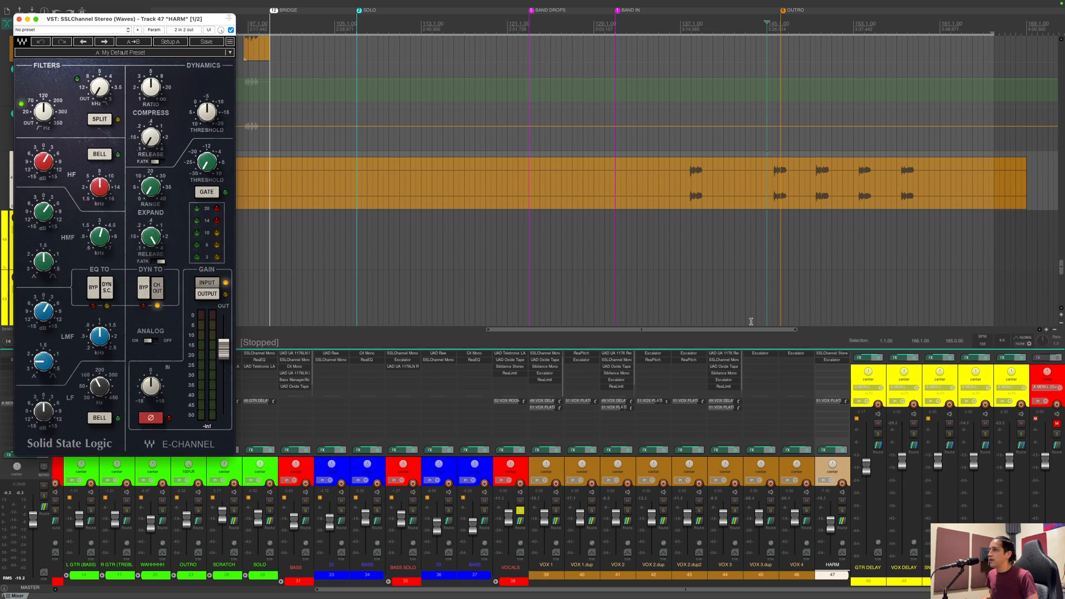
{"action": "left_click", "coordinate": [18, 19]}
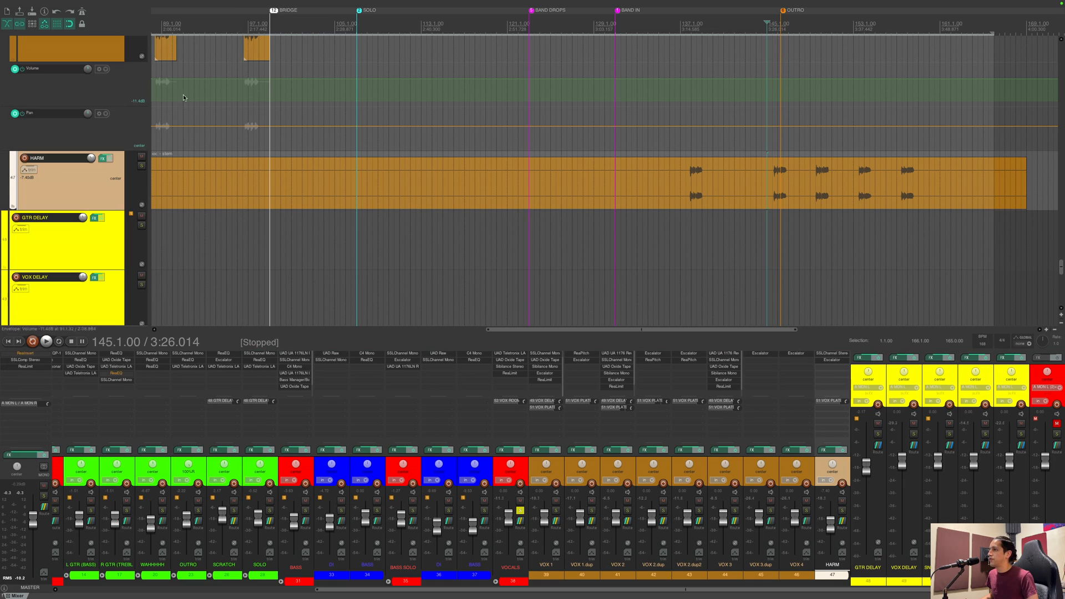
{"action": "left_click", "coordinate": [835, 360]}
{"action": "left_click", "coordinate": [20, 19]}
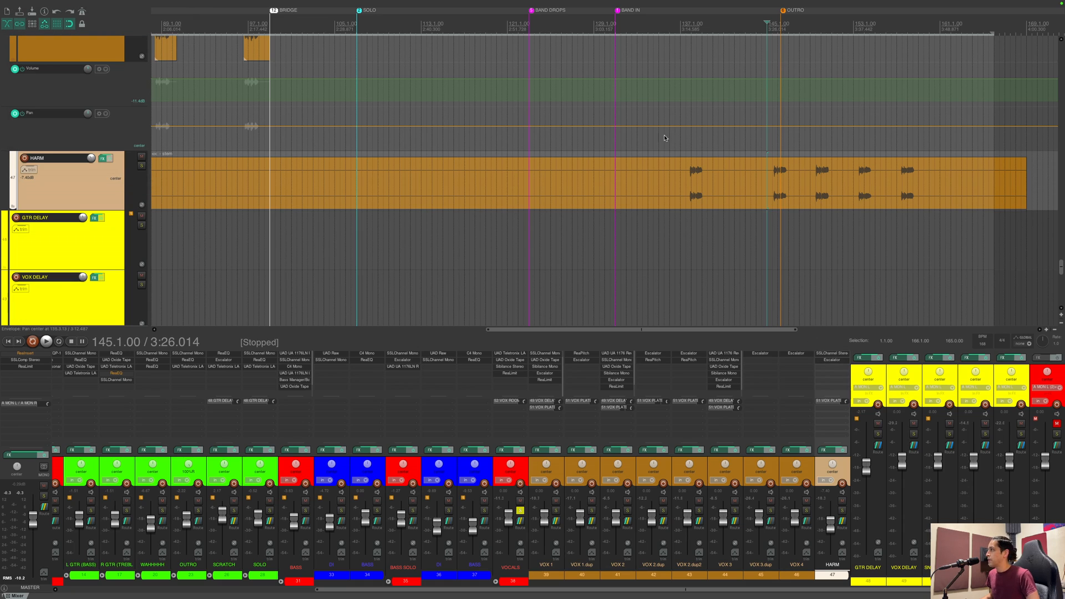
Step: Audition the HARM phrases with the vocals from bar 137.3, from just before the Outro, and from bar 149.1
{"action": "left_click", "coordinate": [685, 37]}
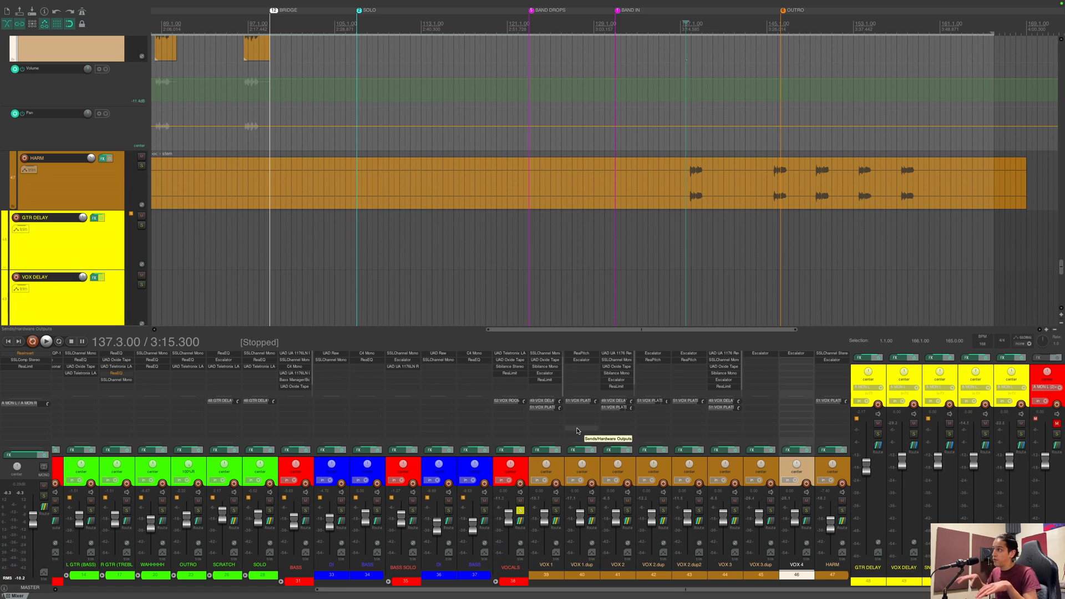
{"action": "key", "text": "space"}
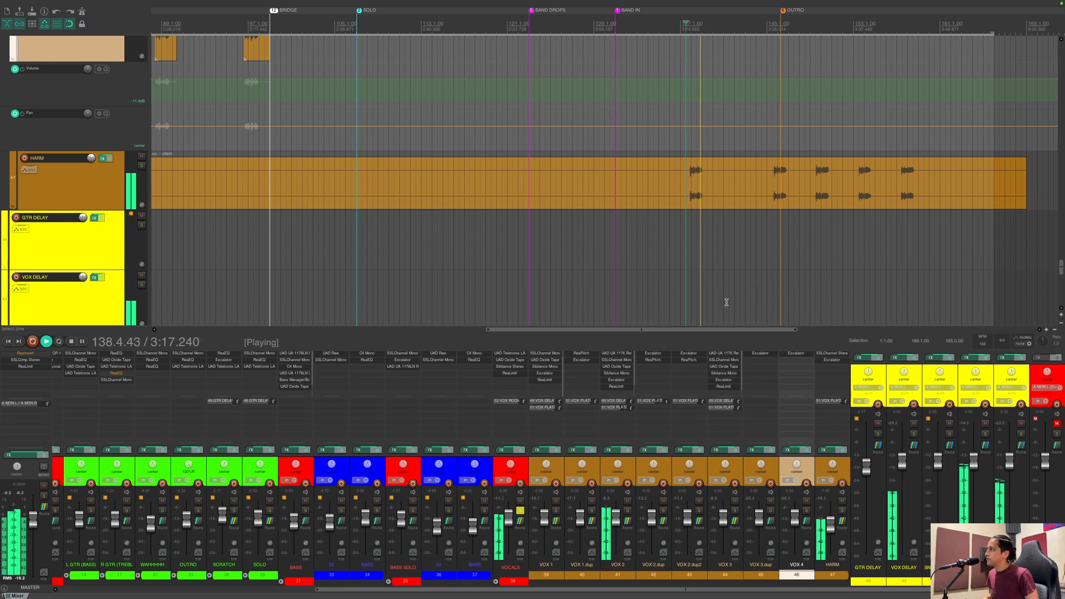
{"action": "left_click", "coordinate": [771, 23]}
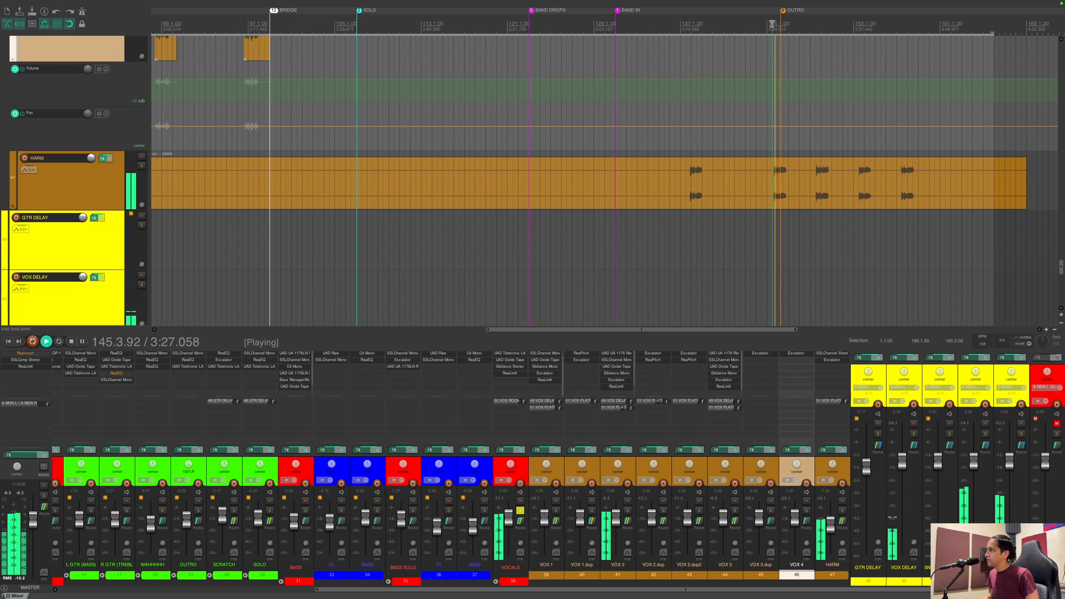
{"action": "left_click", "coordinate": [810, 24]}
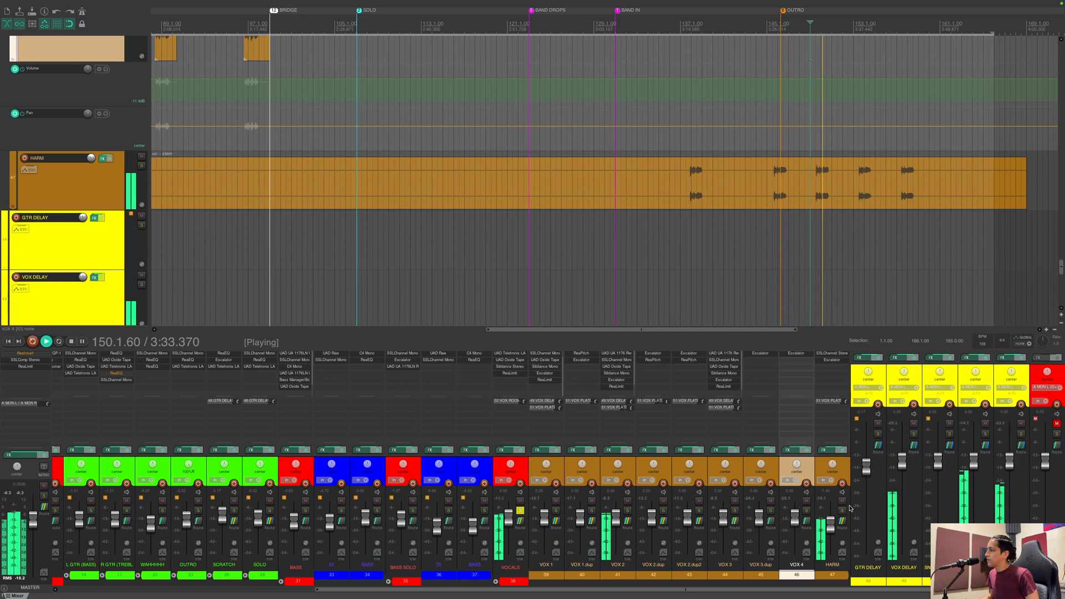
Step: Play the vocals from bar 149.1 with the HARM track muted, and unmute it
{"action": "key", "text": "space"}
{"action": "key", "text": "space"}
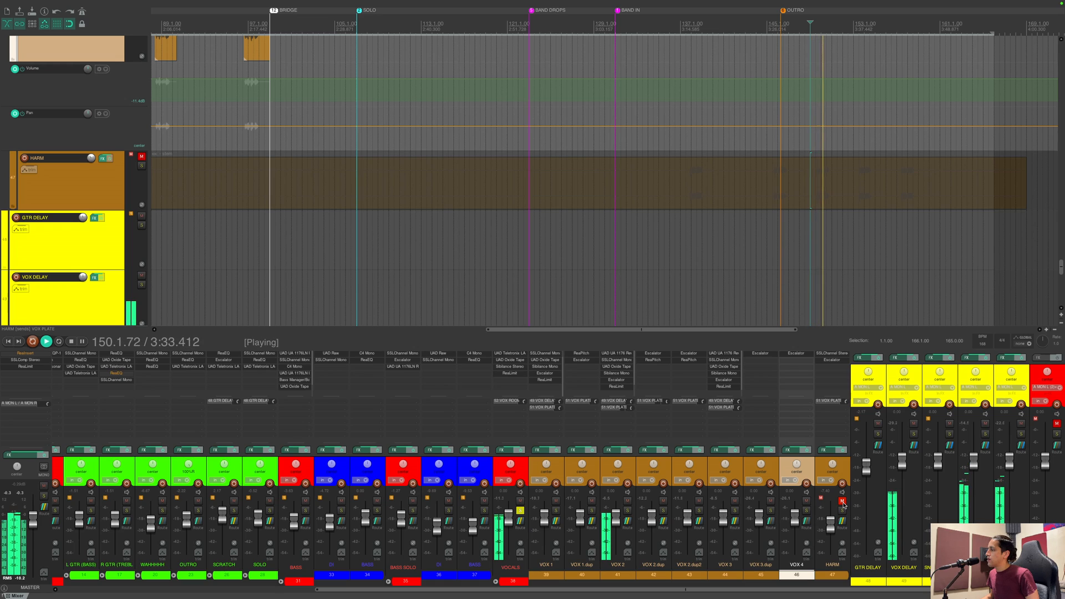
{"action": "key", "text": "space"}
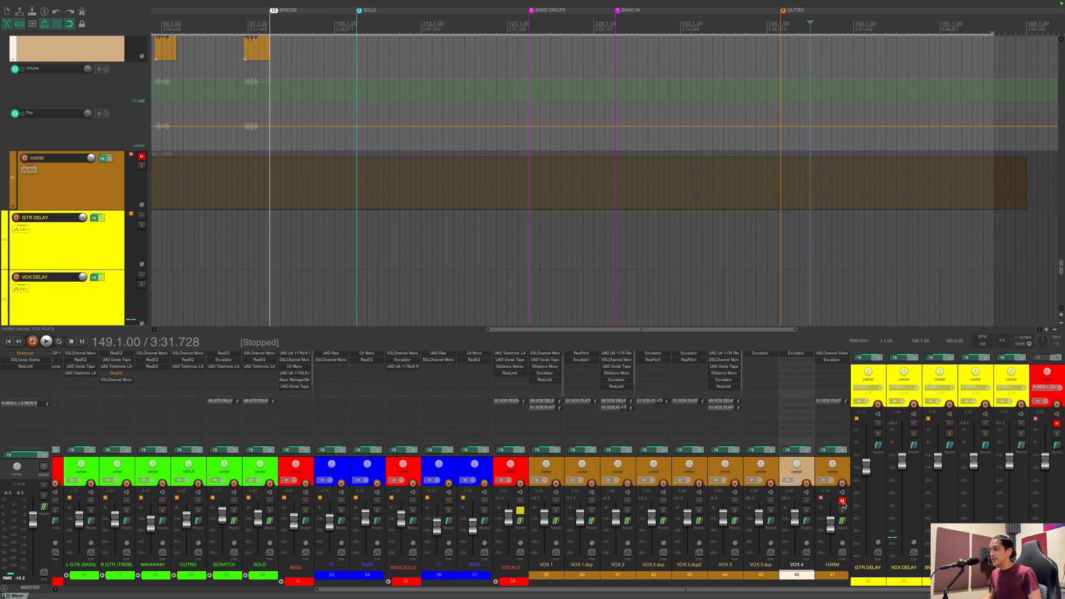
{"action": "left_click", "coordinate": [842, 501]}
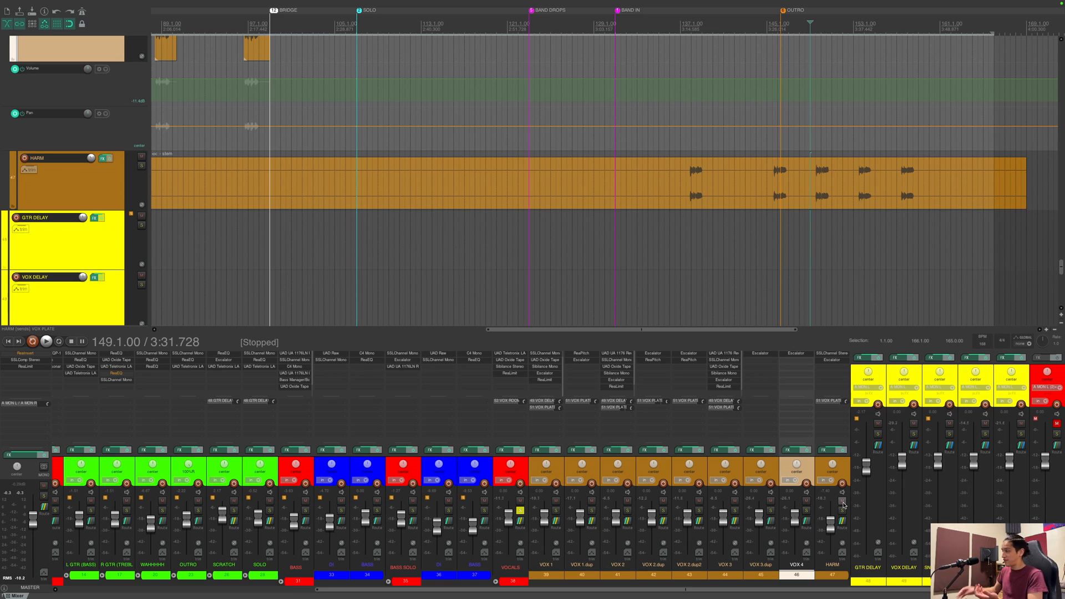
Step: Replay the Outro vocals from bar 149.3 with the HARM track included
{"action": "left_click", "coordinate": [814, 29]}
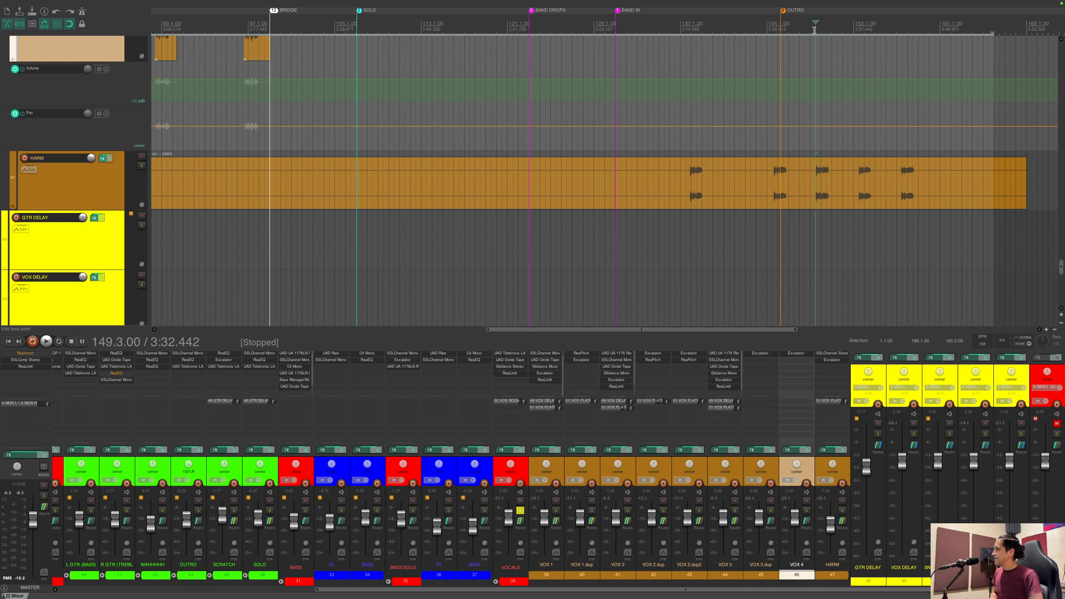
{"action": "key", "text": "space"}
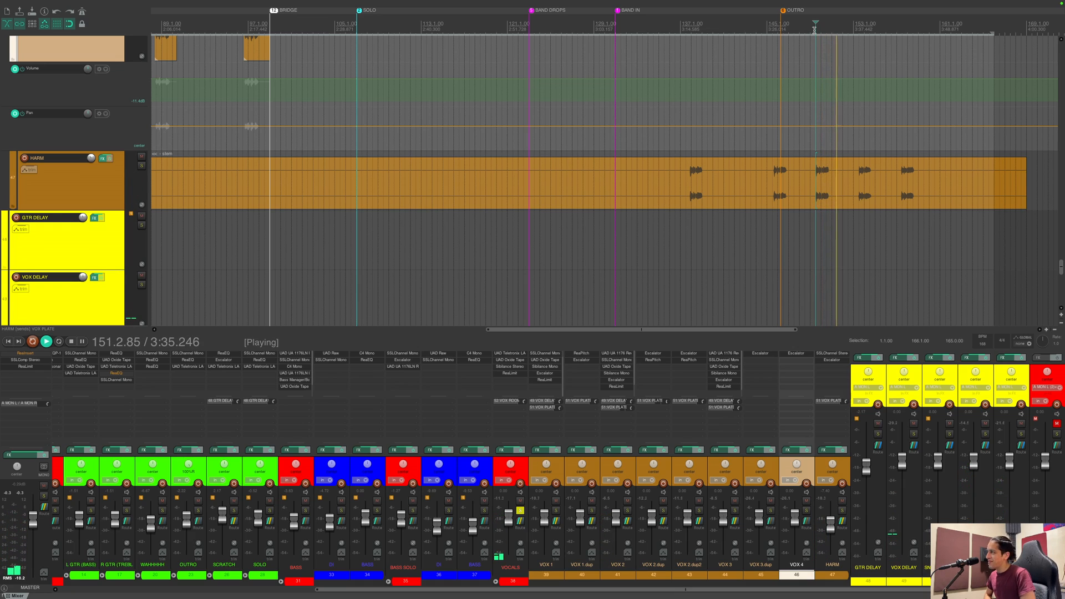
{"action": "key", "text": "space"}
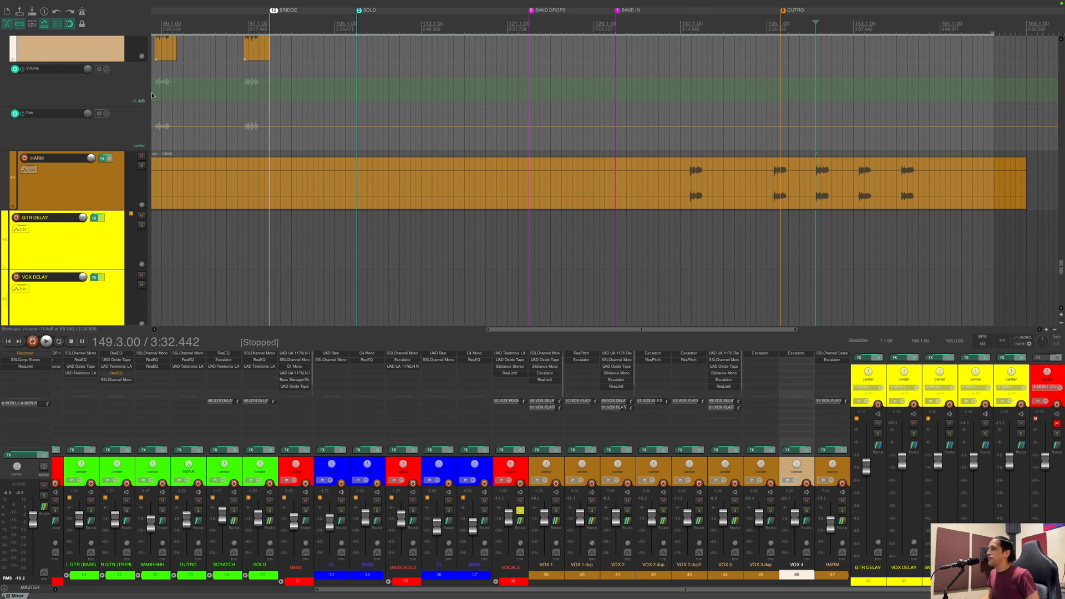
Step: Examine the VOX 2 track's volume, Escalator bypass and Escalator wet automation around the Outro, and compare it with the surrounding vocal tracks
{"action": "scroll", "coordinate": [122, 142], "scroll_direction": "down", "scroll_amount": 4}
{"action": "scroll", "coordinate": [122, 142], "scroll_direction": "up", "scroll_amount": 8}
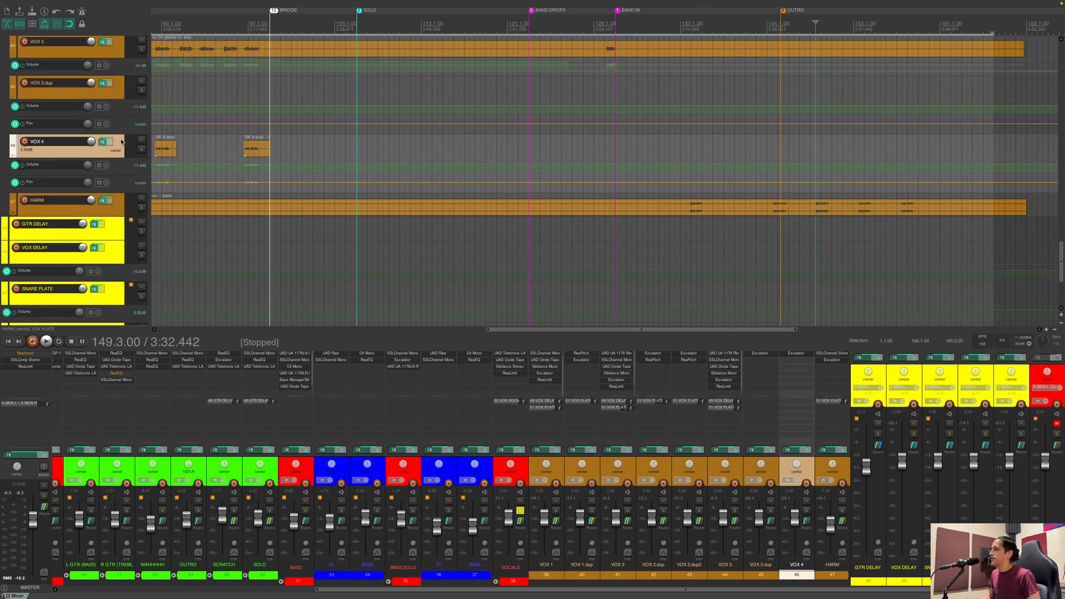
{"action": "scroll", "coordinate": [121, 142], "scroll_direction": "up", "scroll_amount": 5}
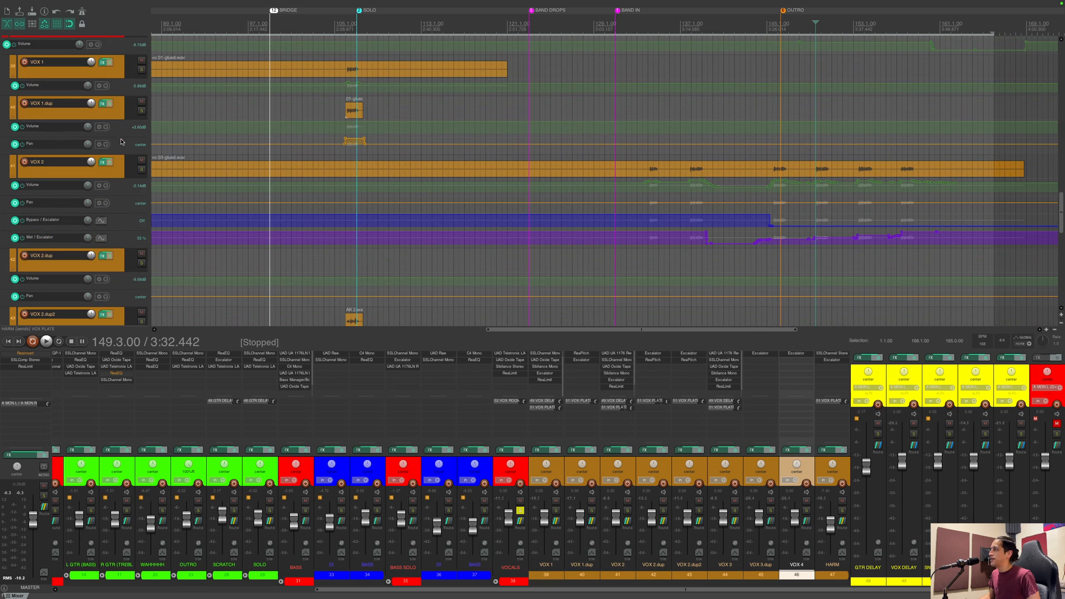
{"action": "scroll", "coordinate": [136, 184], "scroll_direction": "up", "scroll_amount": 5}
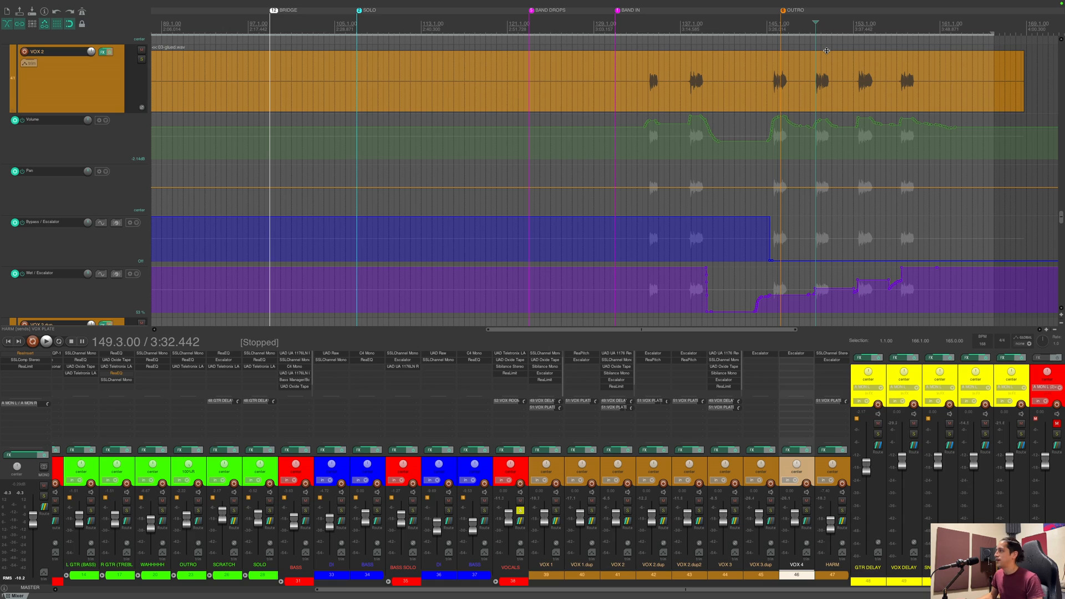
{"action": "scroll", "coordinate": [723, 112], "scroll_direction": "down", "scroll_amount": 3}
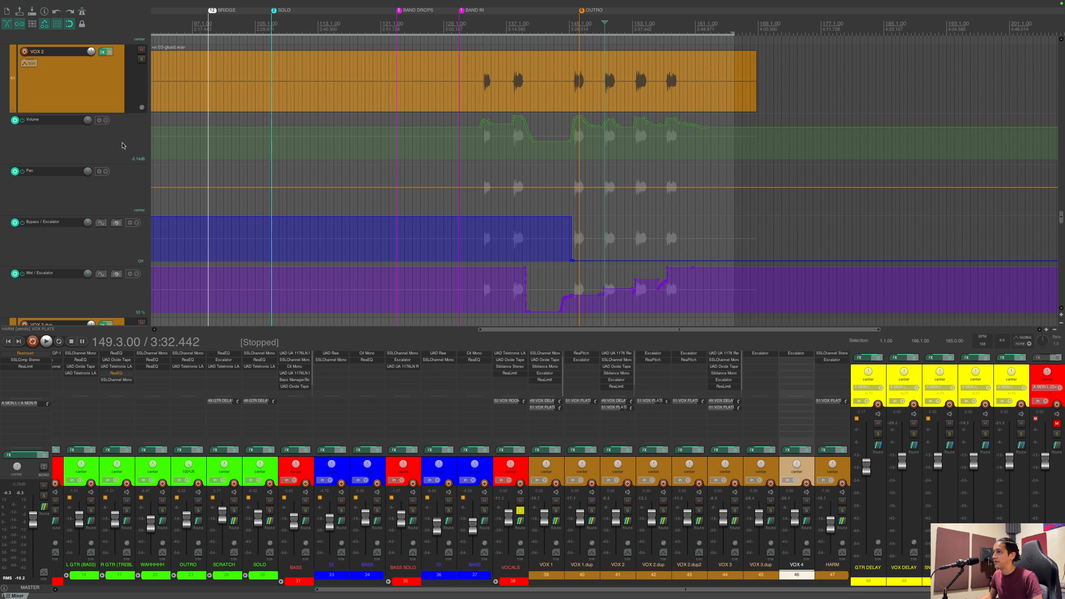
{"action": "scroll", "coordinate": [113, 153], "scroll_direction": "down", "scroll_amount": 2}
{"action": "scroll", "coordinate": [113, 152], "scroll_direction": "down", "scroll_amount": 4}
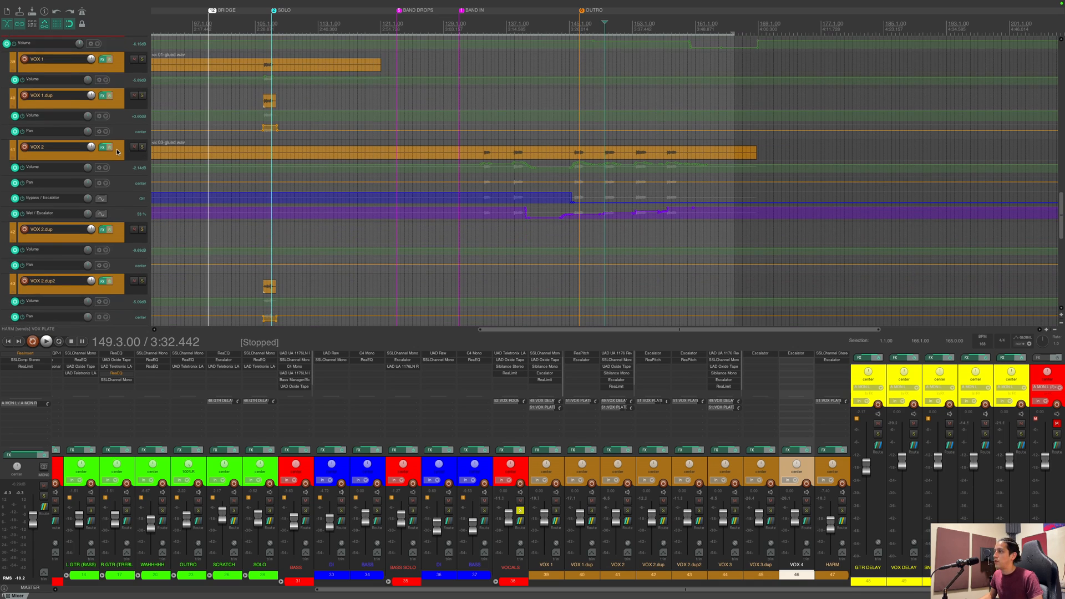
{"action": "scroll", "coordinate": [333, 175], "scroll_direction": "down", "scroll_amount": 3}
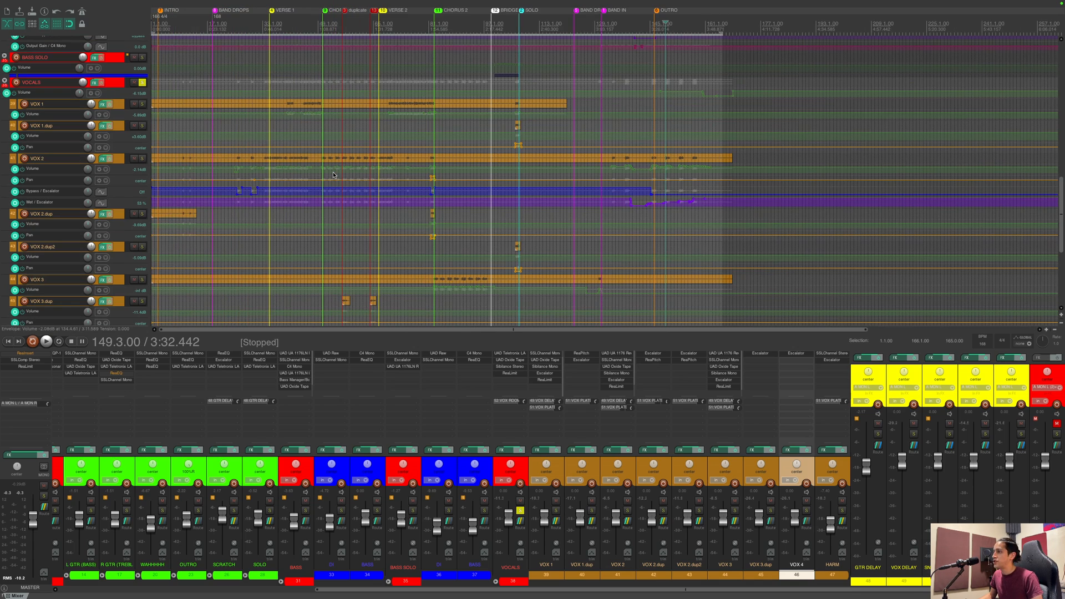
Step: Survey the phrases and automation on the vocal tracks from VOX 1 to HARM, along with the delay, plate and room returns
{"action": "left_click", "coordinate": [442, 208]}
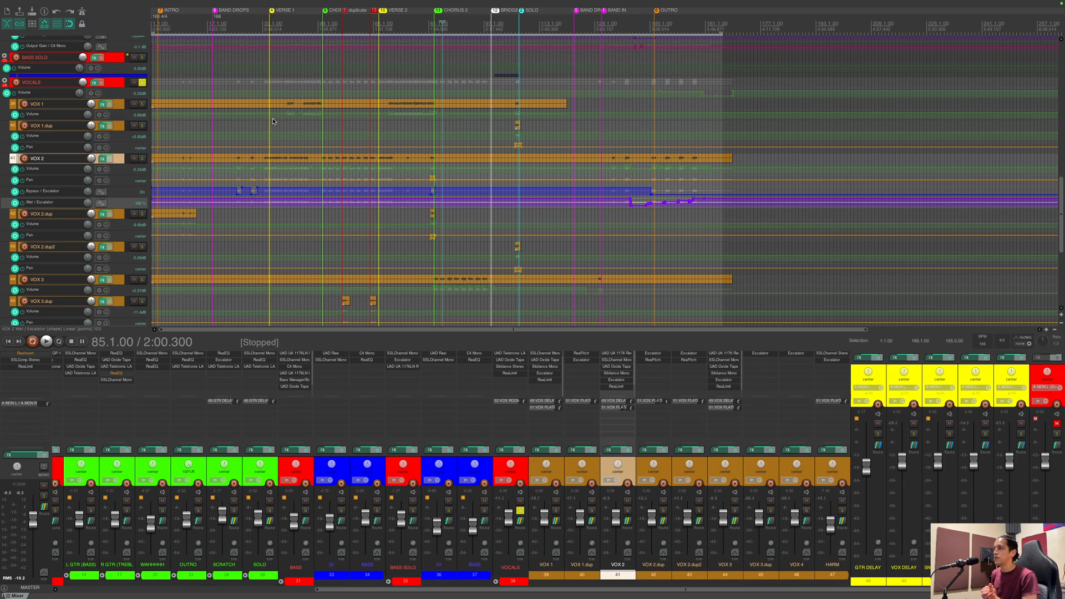
{"action": "left_click", "coordinate": [263, 147]}
{"action": "scroll", "coordinate": [203, 160], "scroll_direction": "up", "scroll_amount": 3}
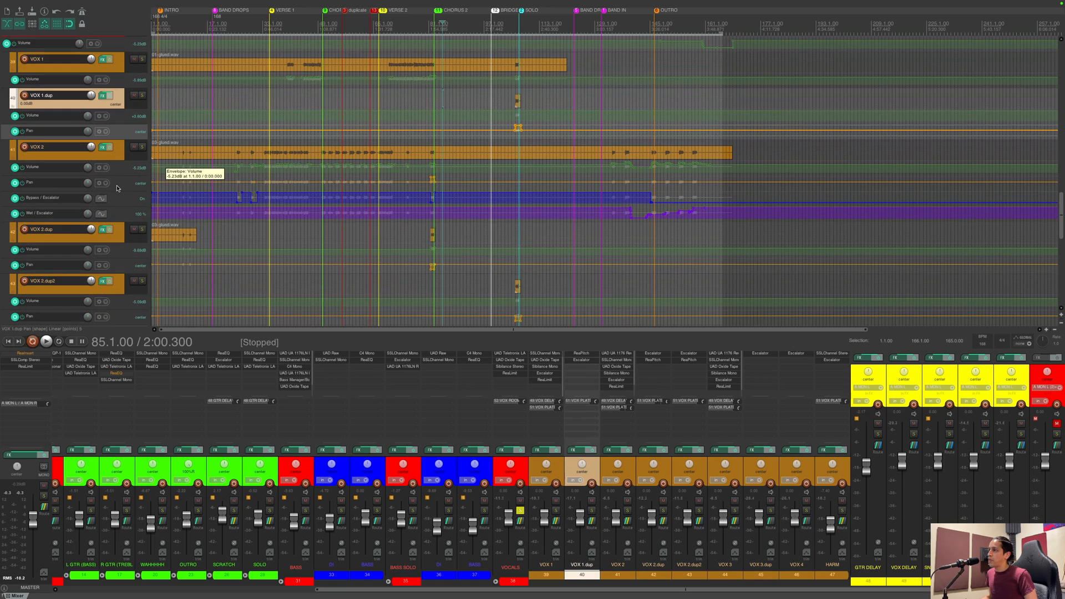
{"action": "left_click", "coordinate": [250, 106]}
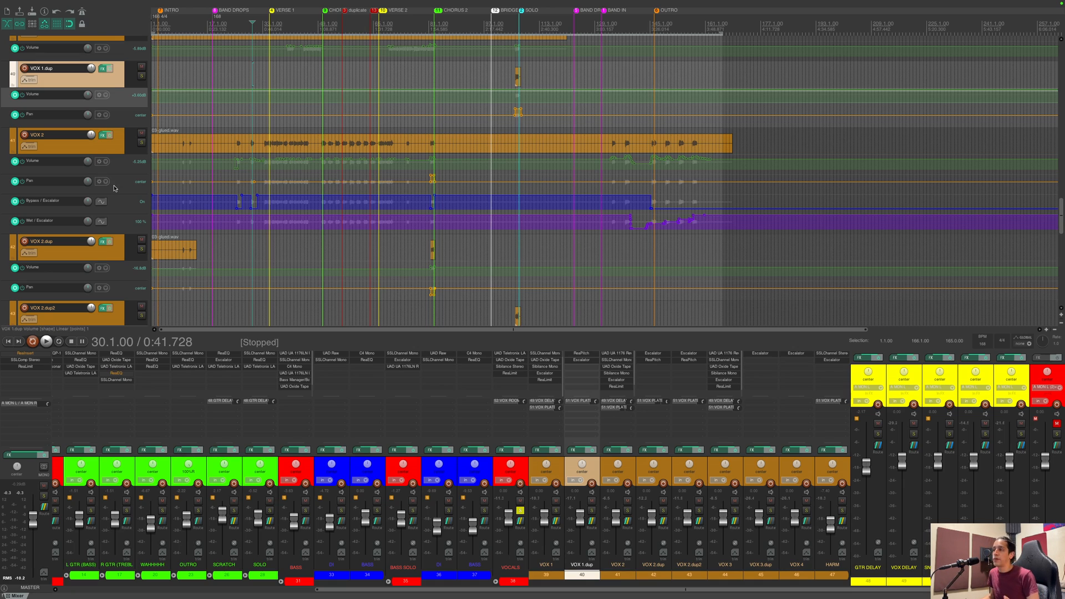
{"action": "scroll", "coordinate": [115, 188], "scroll_direction": "down", "scroll_amount": 3}
{"action": "scroll", "coordinate": [114, 188], "scroll_direction": "down", "scroll_amount": 5}
{"action": "scroll", "coordinate": [114, 188], "scroll_direction": "up", "scroll_amount": 3}
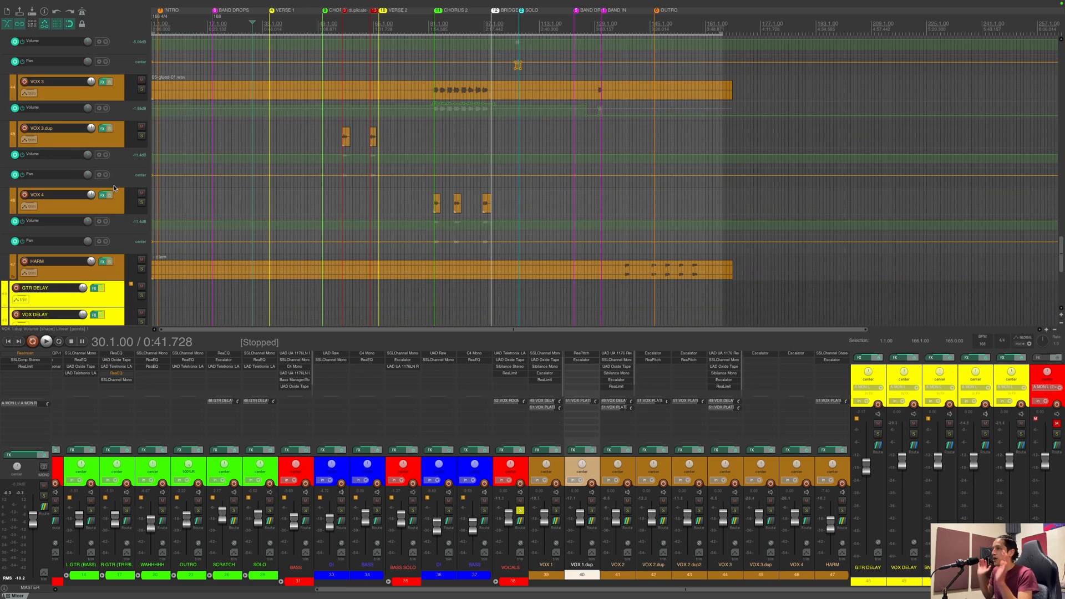
{"action": "scroll", "coordinate": [114, 189], "scroll_direction": "down", "scroll_amount": 5}
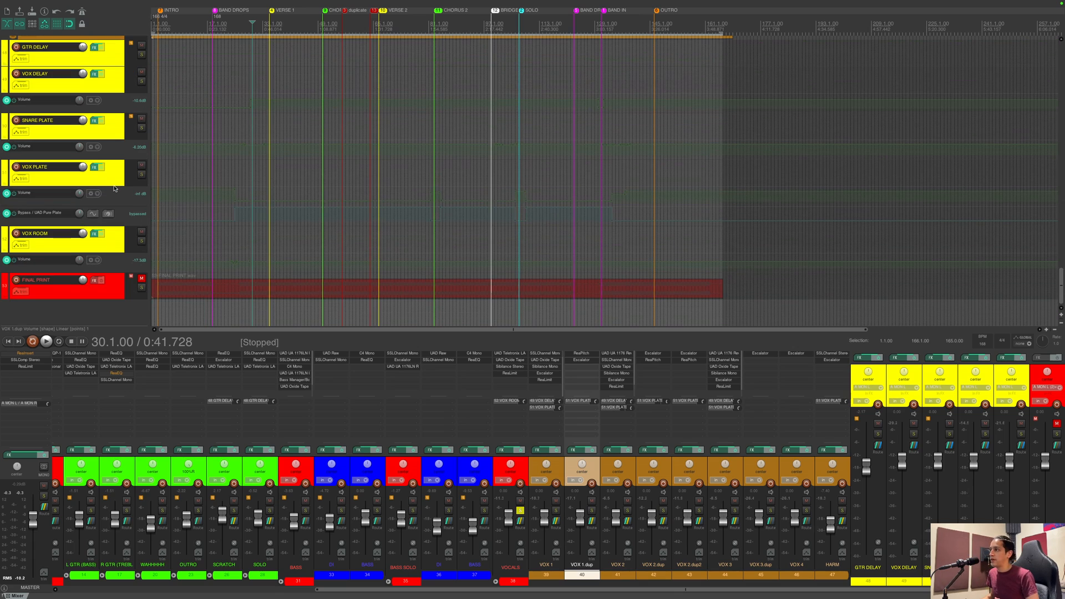
{"action": "scroll", "coordinate": [124, 176], "scroll_direction": "up", "scroll_amount": 8}
{"action": "scroll", "coordinate": [124, 176], "scroll_direction": "up", "scroll_amount": 4}
{"action": "scroll", "coordinate": [124, 175], "scroll_direction": "up", "scroll_amount": 1}
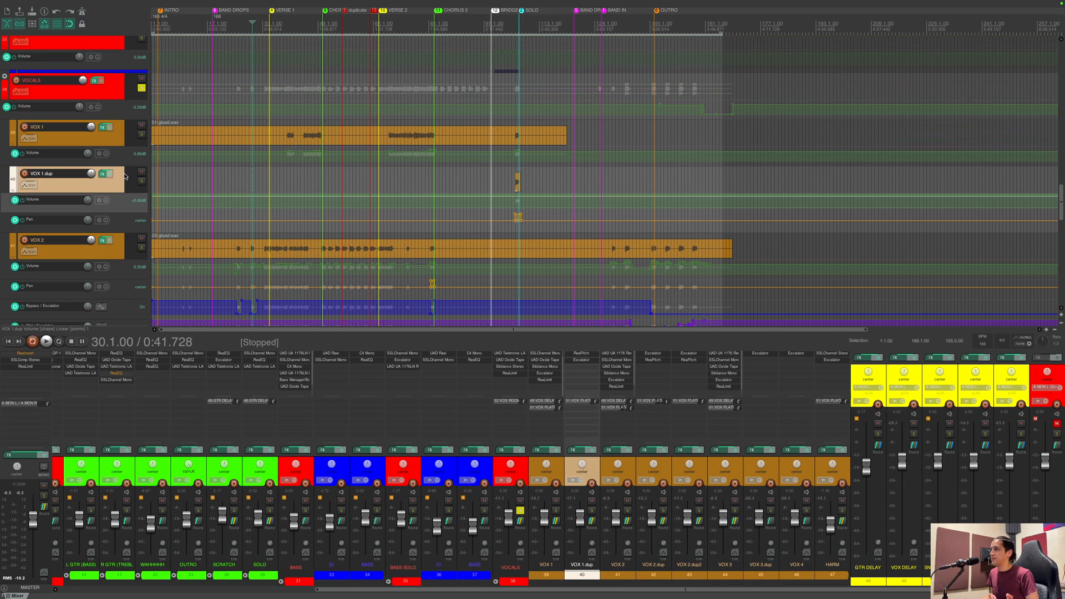
Step: Inspect the UAD Teletronix LA-2A Silver and UAD Oxide Tape plug-ins on the VOCALS folder track
{"action": "left_click", "coordinate": [516, 353]}
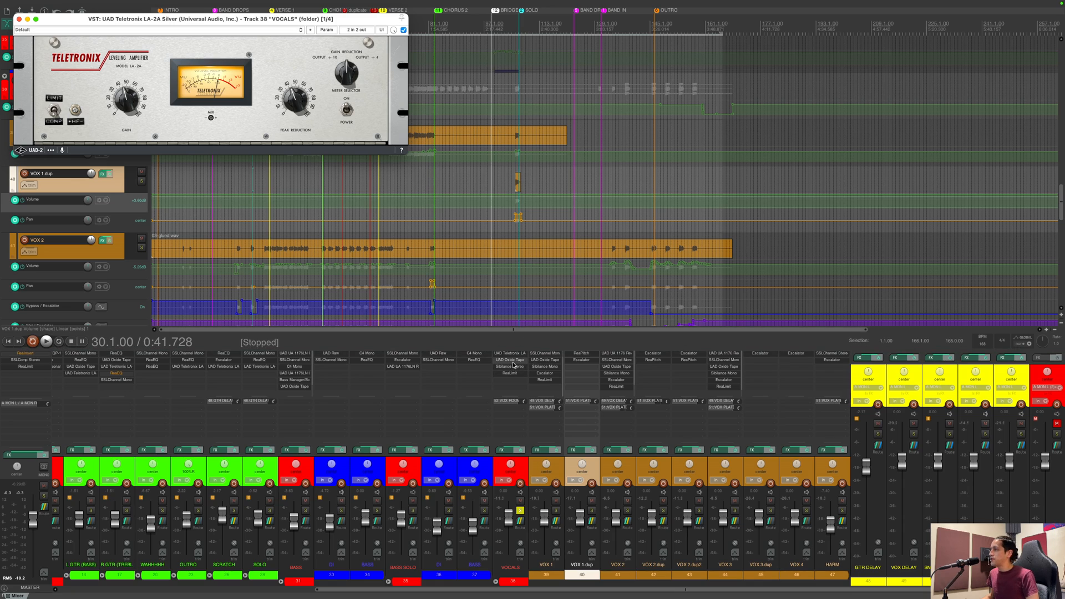
{"action": "left_click", "coordinate": [509, 359]}
{"action": "left_click_drag", "start_coordinate": [144, 20], "coordinate": [625, 111]}
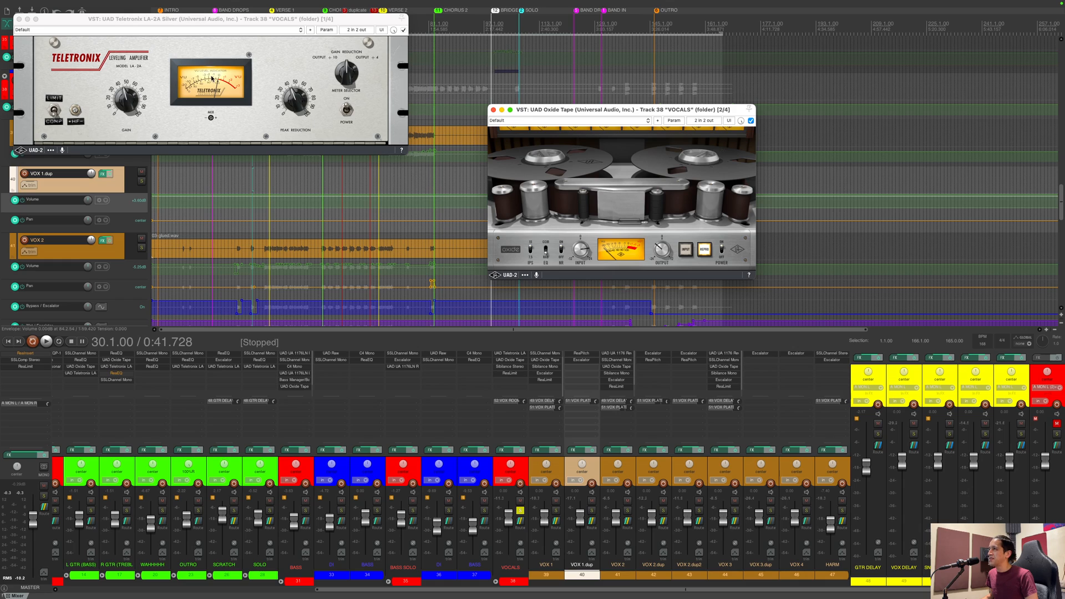
{"action": "left_click", "coordinate": [19, 19]}
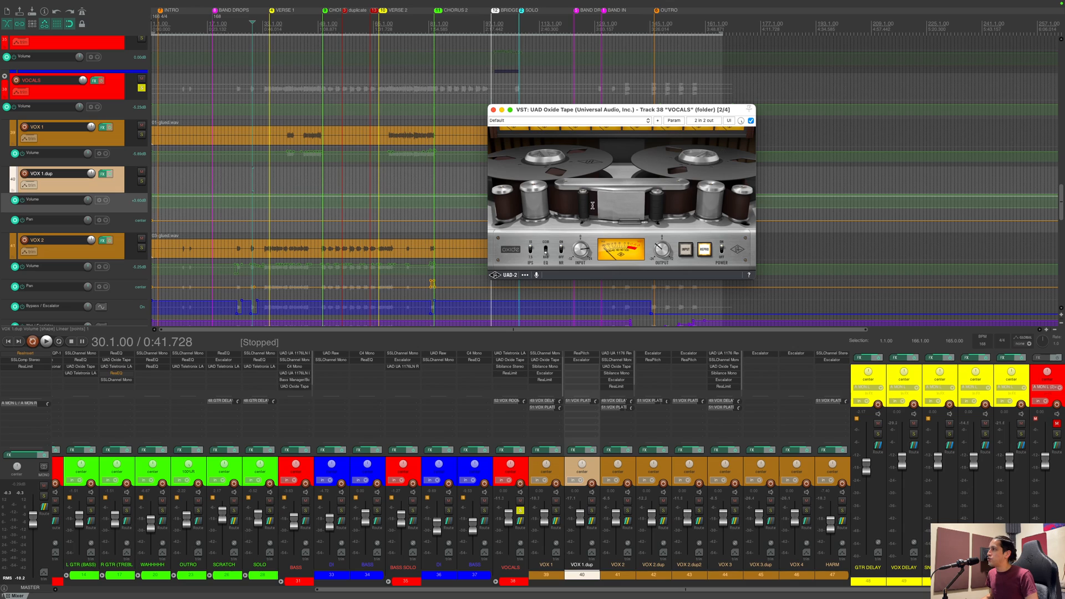
Step: Inspect the Sibilance Stereo and ReaLimit plug-ins on the VOCALS folder track, and close all plug-in windows
{"action": "left_click", "coordinate": [521, 367]}
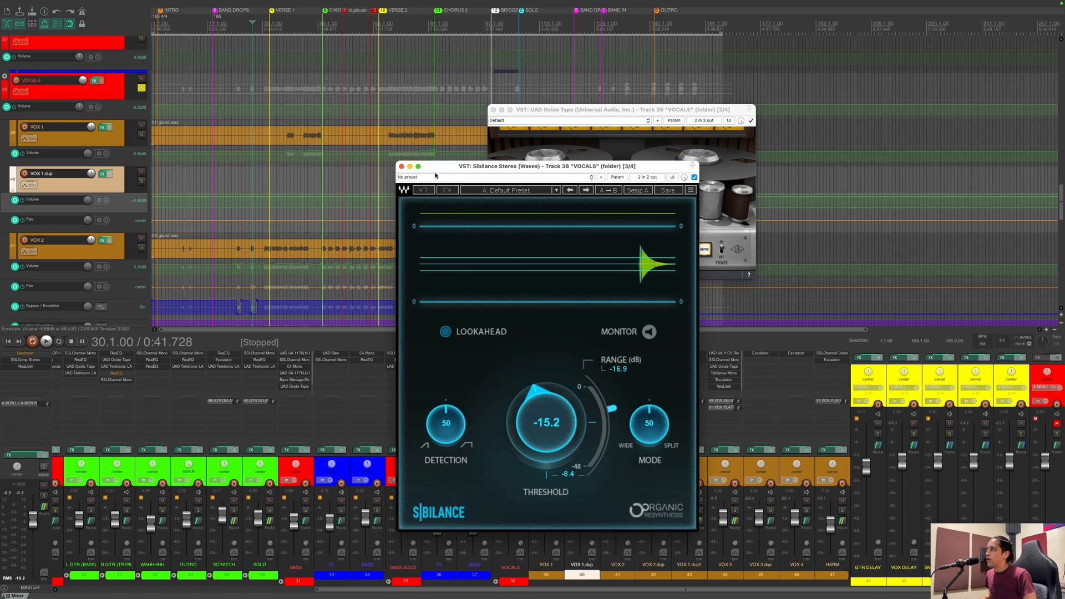
{"action": "left_click", "coordinate": [400, 166]}
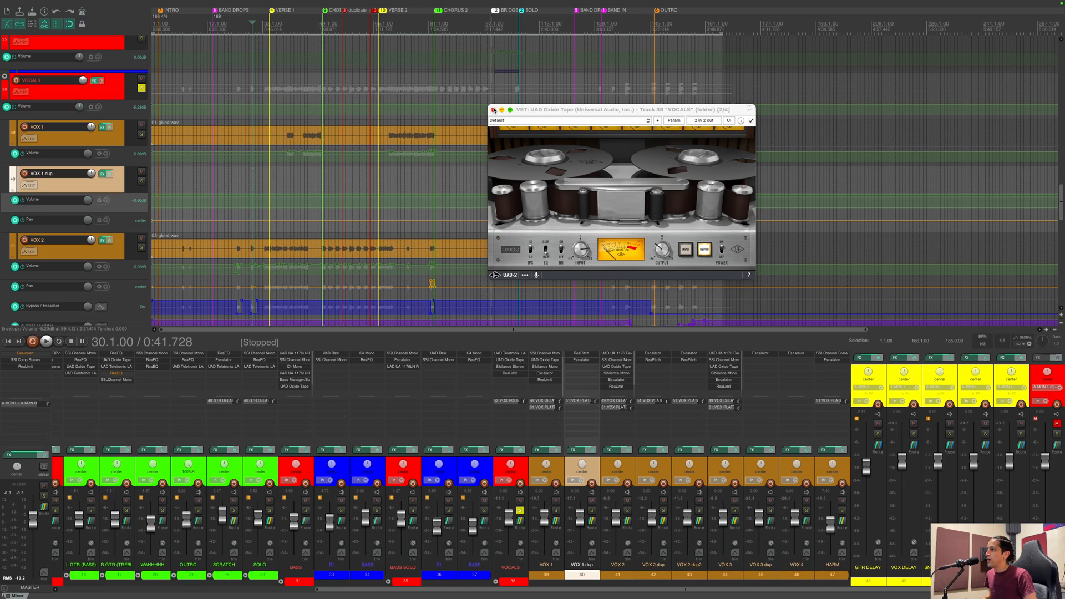
{"action": "left_click", "coordinate": [493, 110]}
{"action": "left_click", "coordinate": [509, 373]}
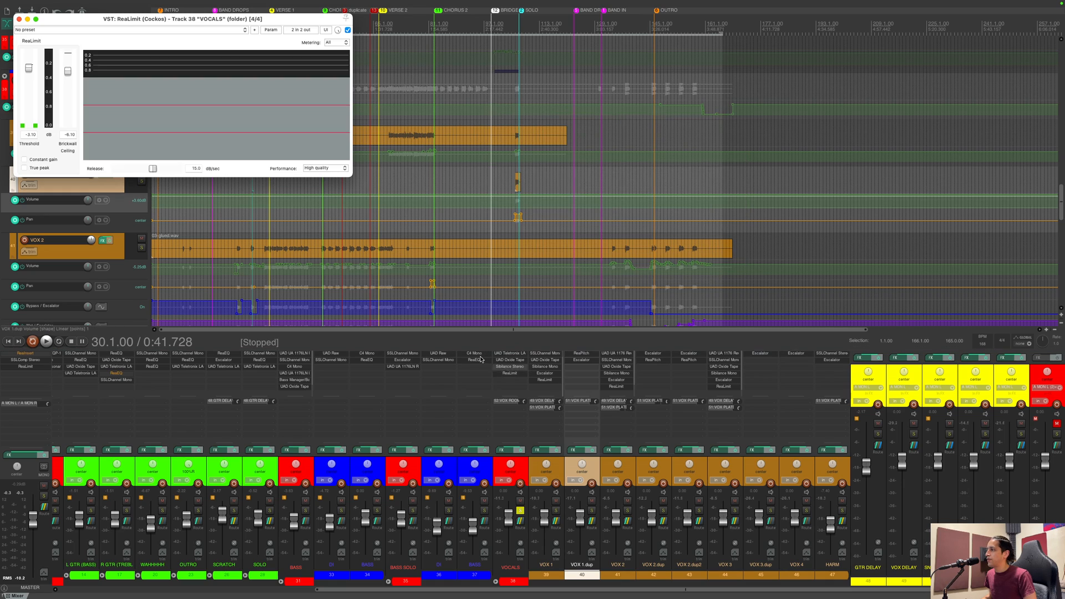
{"action": "left_click", "coordinate": [19, 19]}
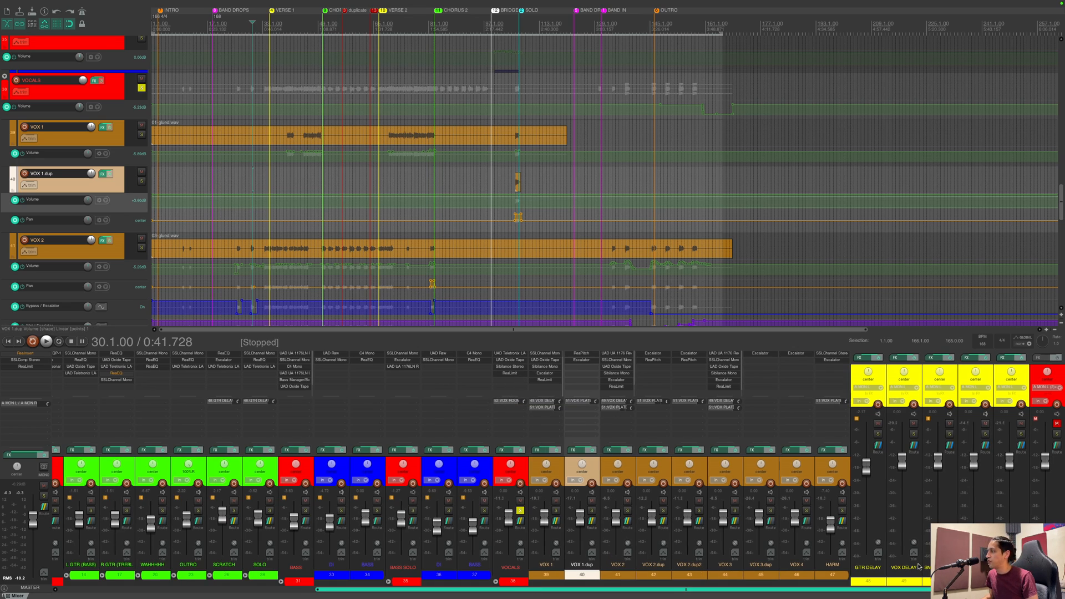
Step: Take the VOCALS folder track out of solo and place the edit cursor at bar 42
{"action": "left_click", "coordinate": [519, 510]}
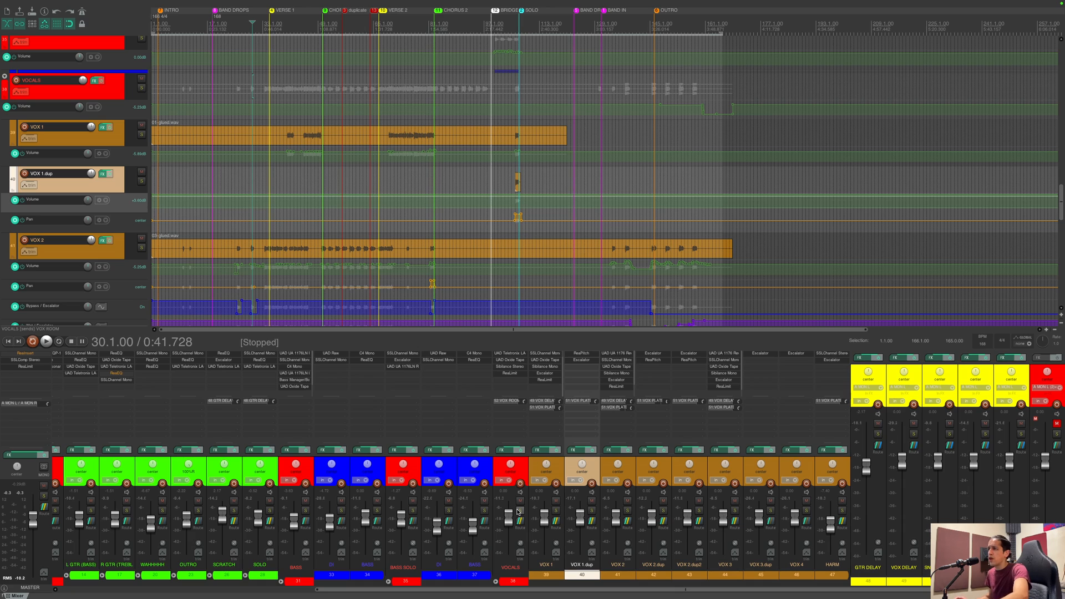
{"action": "left_click", "coordinate": [293, 29]}
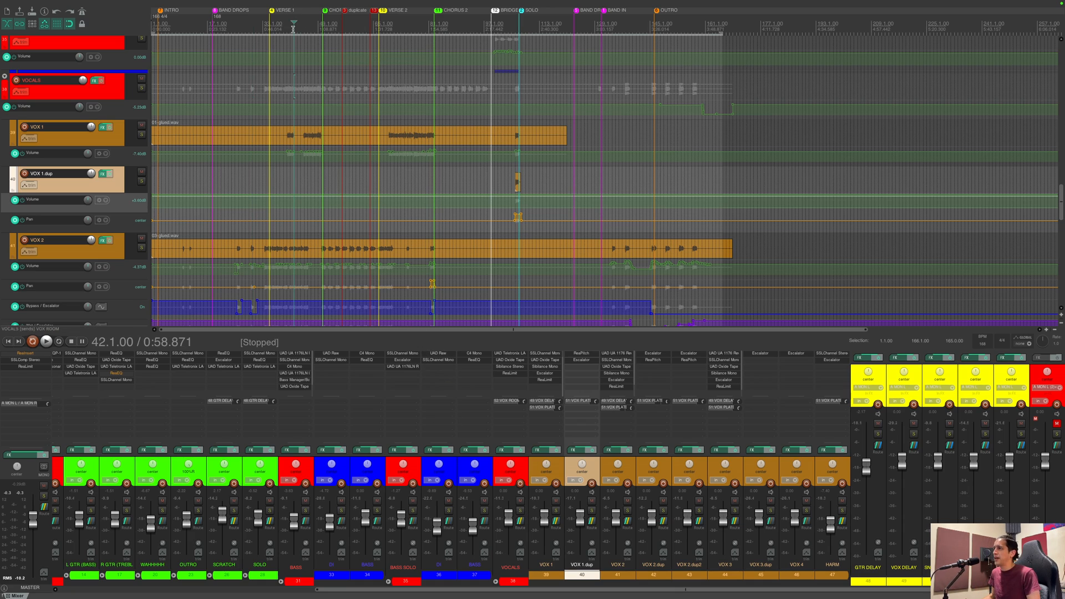
Step: Look over the bass, guitar and drum tracks and their automation across the whole song
{"action": "scroll", "coordinate": [116, 44], "scroll_direction": "up", "scroll_amount": 15}
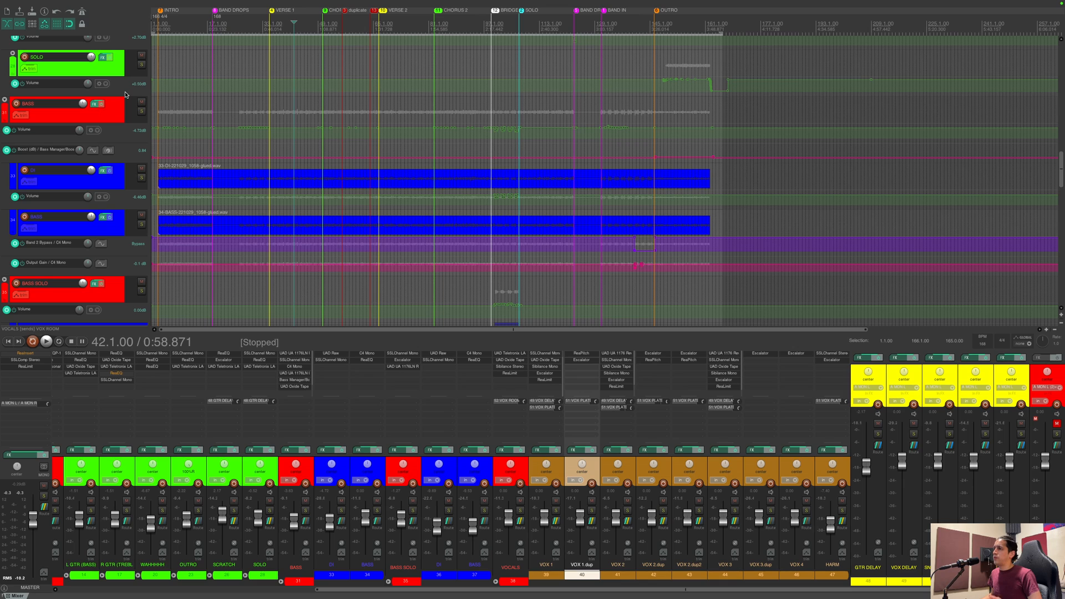
{"action": "scroll", "coordinate": [126, 95], "scroll_direction": "up", "scroll_amount": 5}
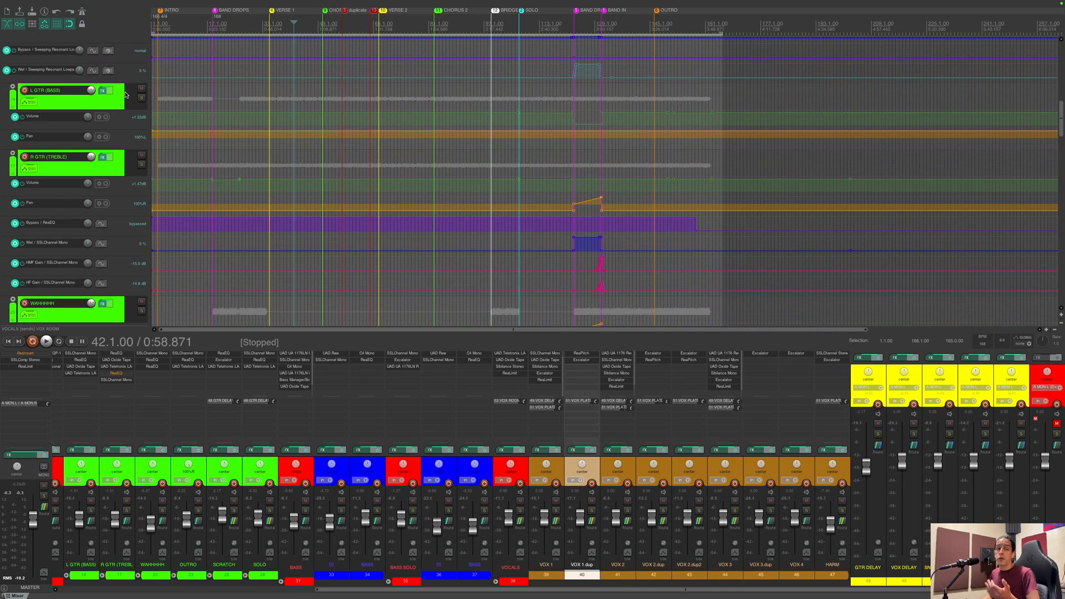
{"action": "scroll", "coordinate": [125, 94], "scroll_direction": "down", "scroll_amount": 5}
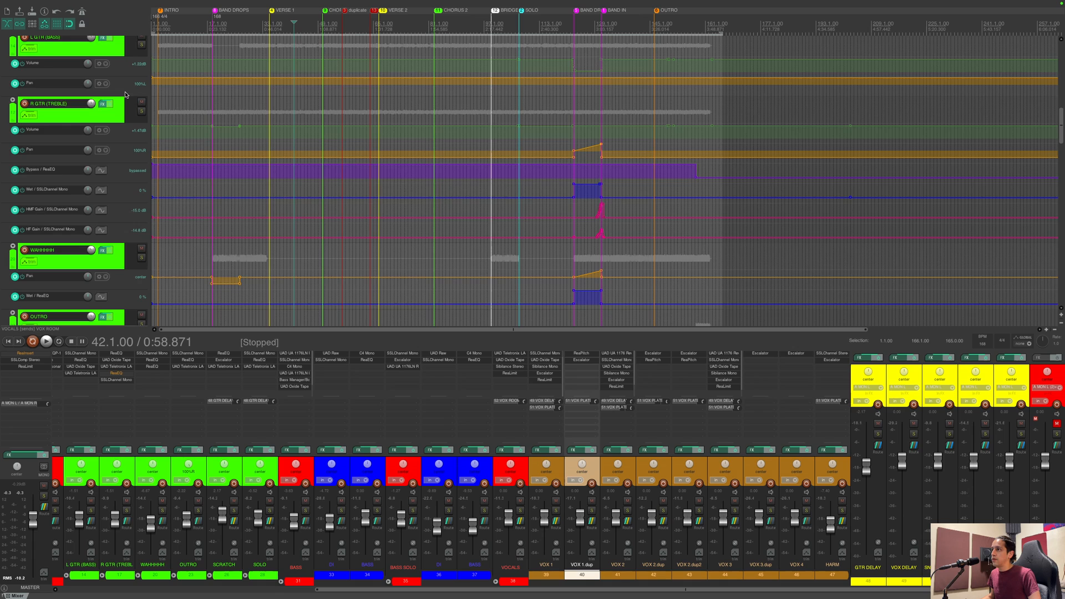
{"action": "scroll", "coordinate": [126, 95], "scroll_direction": "up", "scroll_amount": 6}
{"action": "scroll", "coordinate": [125, 95], "scroll_direction": "up", "scroll_amount": 15}
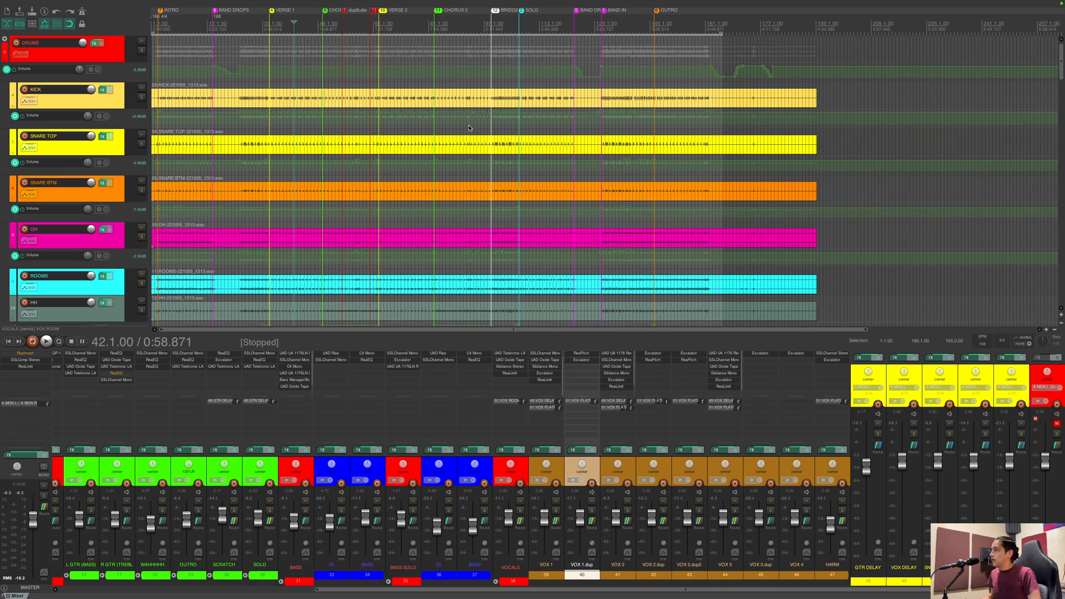
{"action": "key", "text": "minus"}
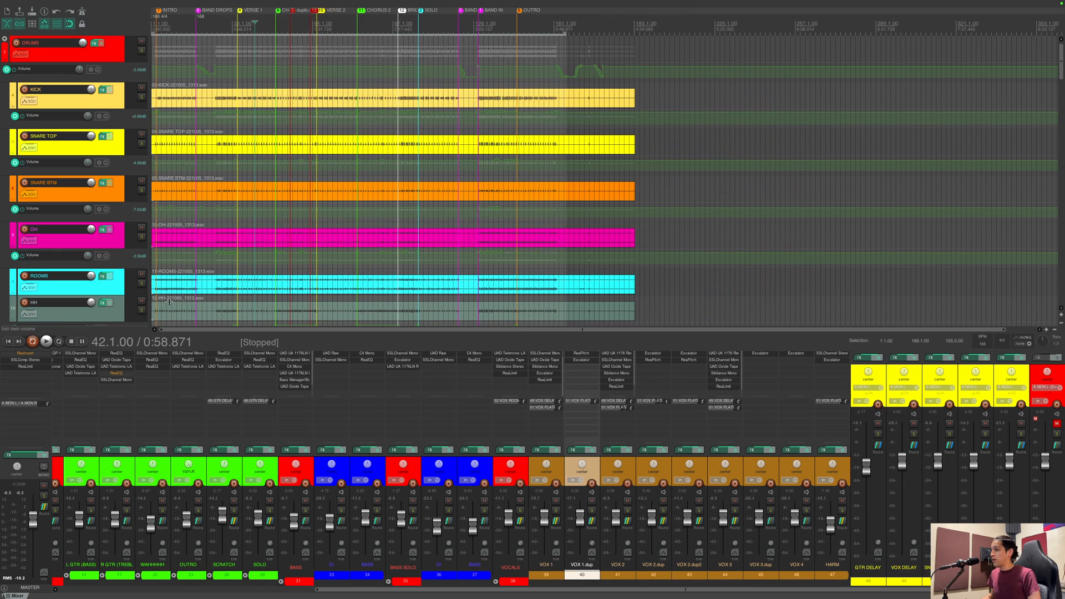
{"action": "scroll", "coordinate": [120, 222], "scroll_direction": "down", "scroll_amount": 15}
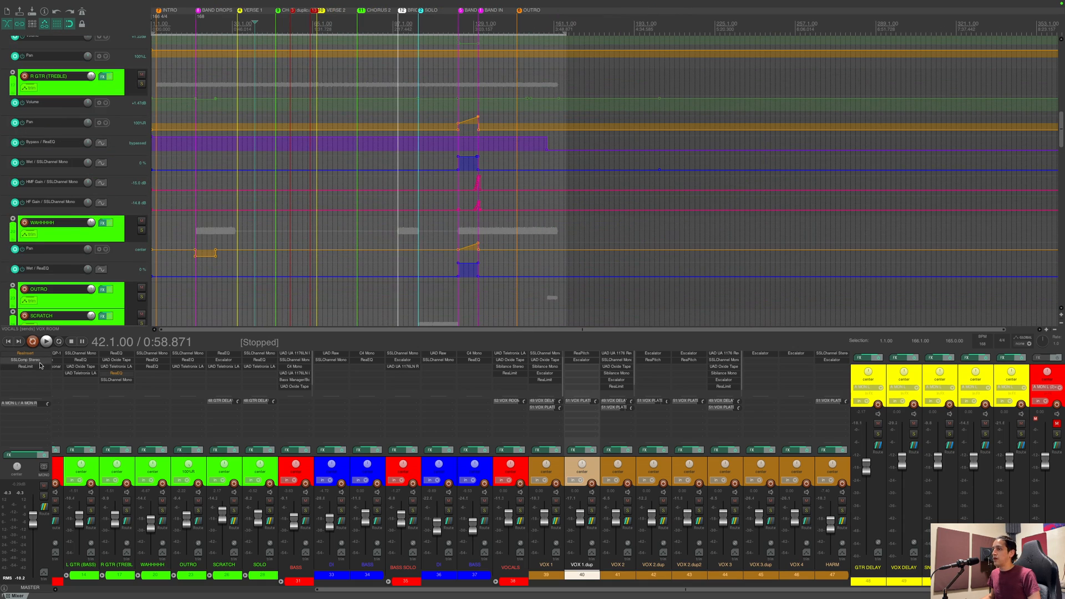
Step: Inspect the SSLComp Stereo and ReaLimit plug-ins on the master track
{"action": "left_click", "coordinate": [12, 360]}
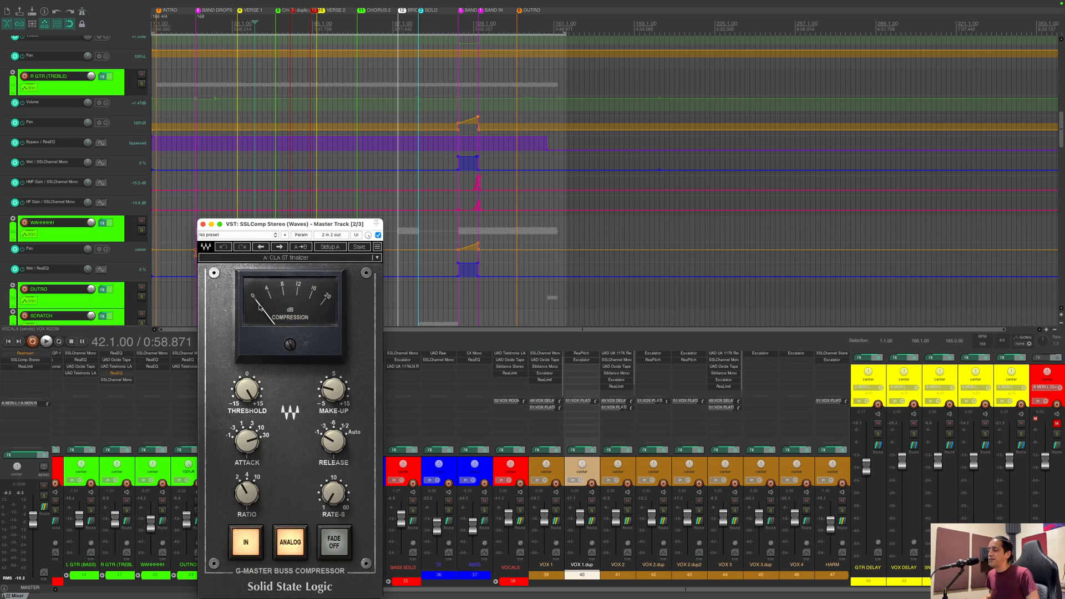
{"action": "left_click", "coordinate": [203, 224]}
{"action": "left_click", "coordinate": [25, 366]}
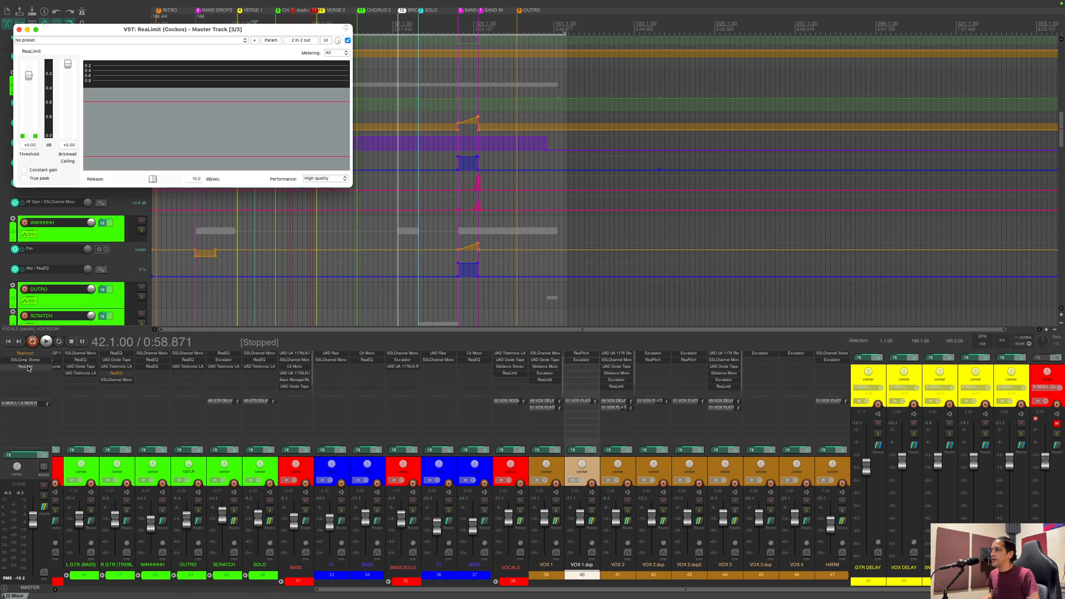
{"action": "left_click", "coordinate": [20, 30]}
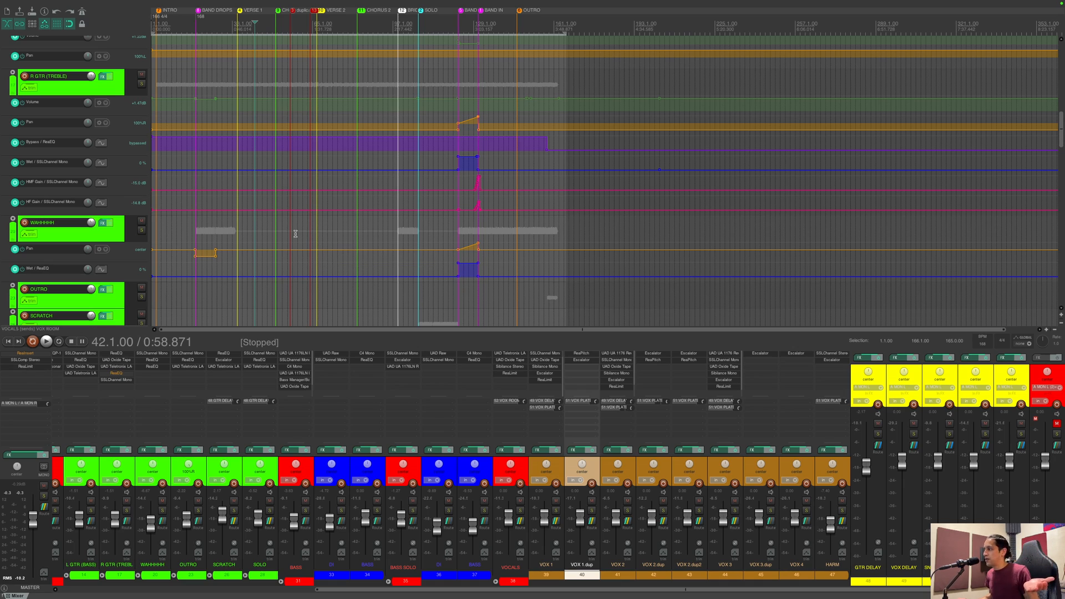
Step: Select and unmute the FINAL PRINT track, and place the edit cursor at bar 27
{"action": "left_click", "coordinate": [1043, 383]}
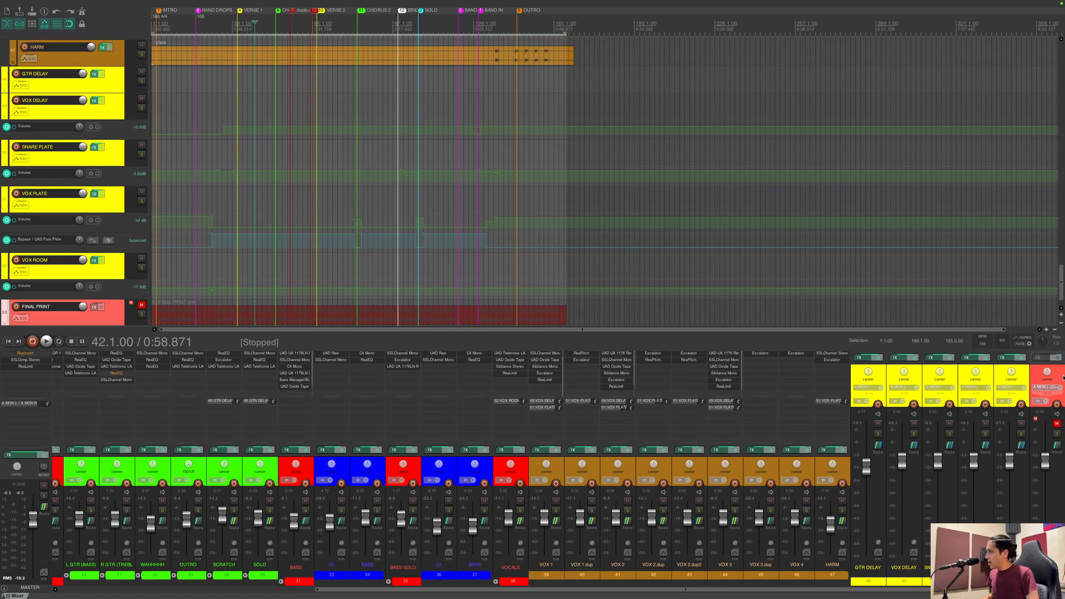
{"action": "scroll", "coordinate": [107, 259], "scroll_direction": "up", "scroll_amount": 3}
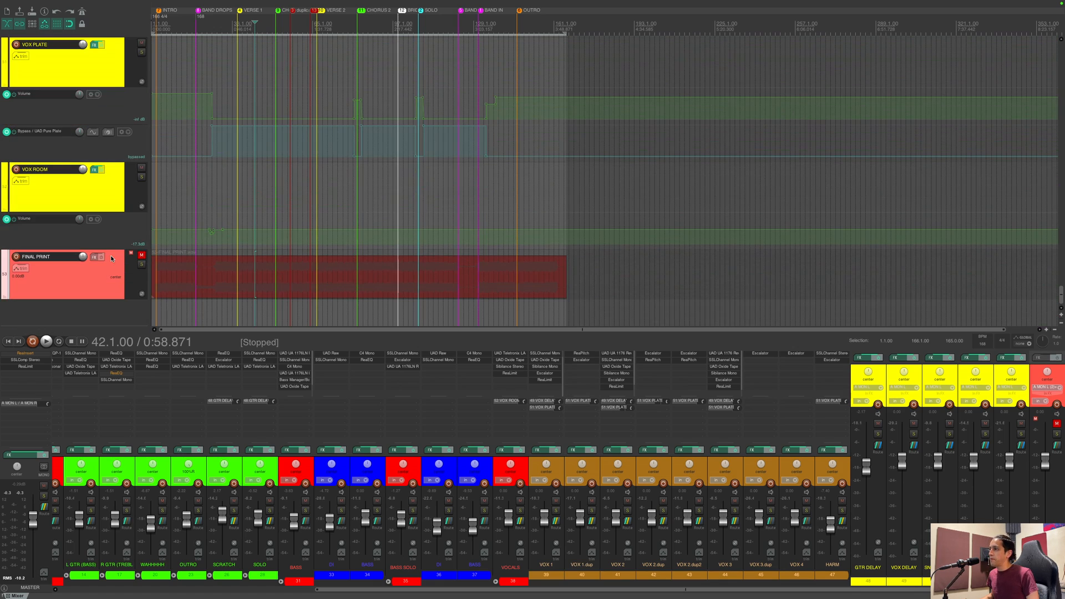
{"action": "left_click", "coordinate": [141, 254]}
{"action": "left_click", "coordinate": [216, 253]}
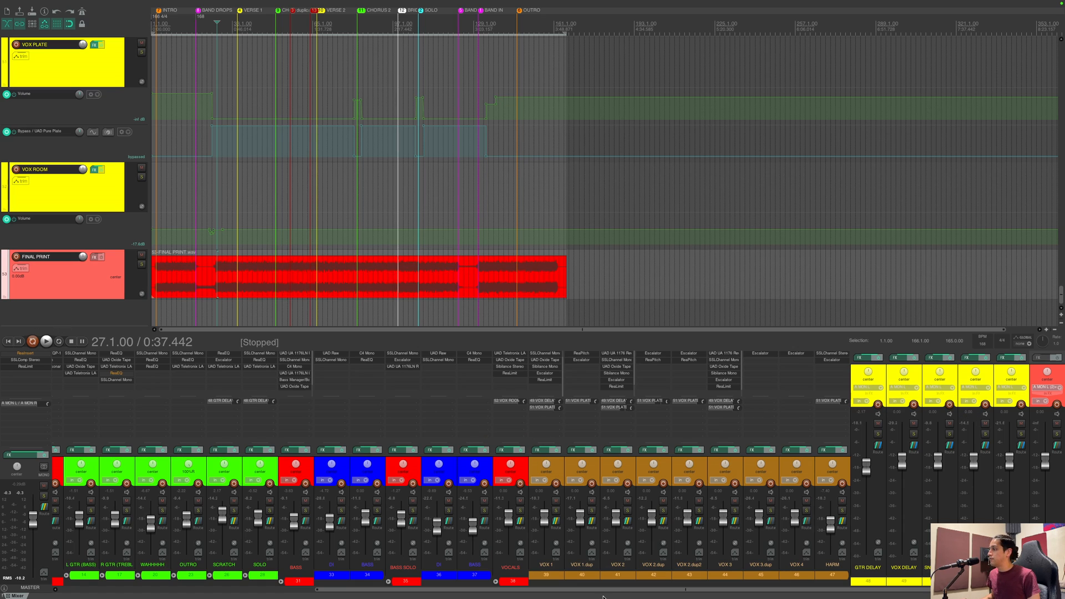
Step: Review the session's tracks from FINAL PRINT back up to DRUMS, along with the mixer channels from the drums to the effect returns
{"action": "left_click_drag", "start_coordinate": [603, 590], "coordinate": [327, 588]}
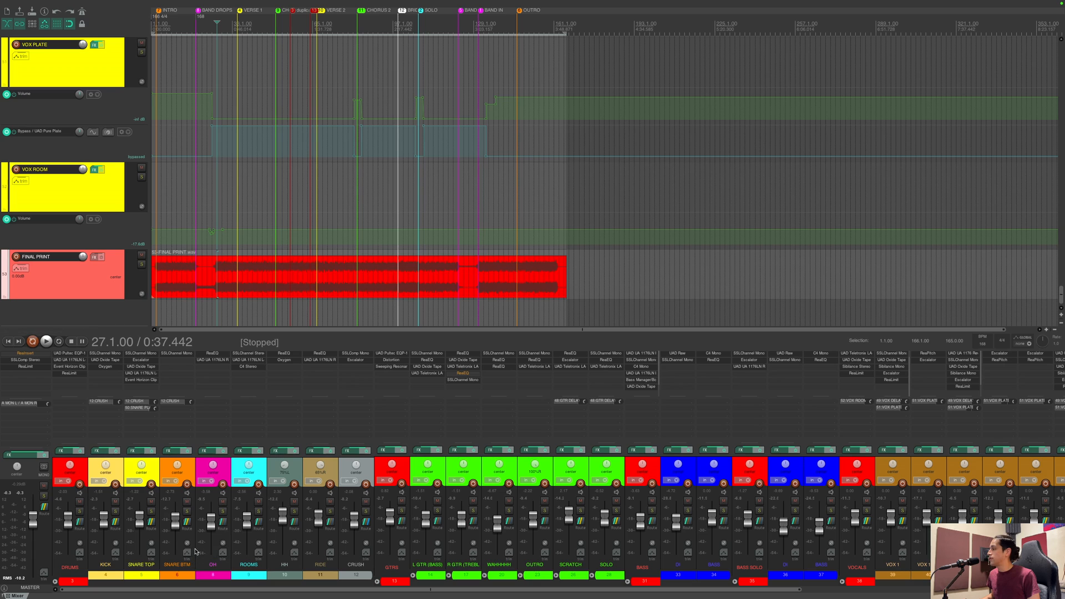
{"action": "scroll", "coordinate": [112, 205], "scroll_direction": "down", "scroll_amount": 5}
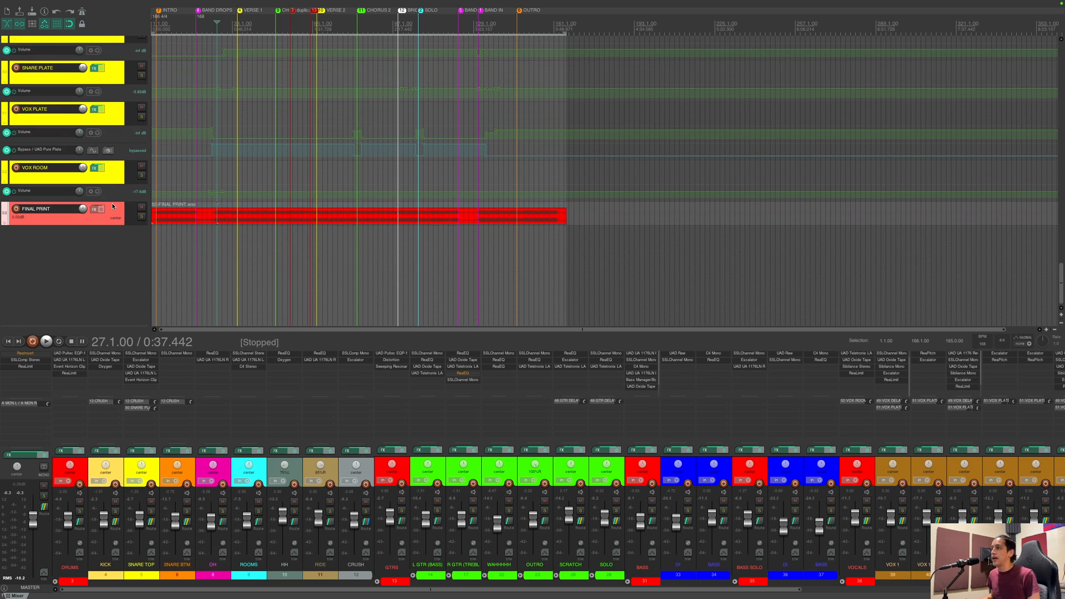
{"action": "scroll", "coordinate": [113, 206], "scroll_direction": "up", "scroll_amount": 8}
{"action": "scroll", "coordinate": [117, 206], "scroll_direction": "up", "scroll_amount": 7}
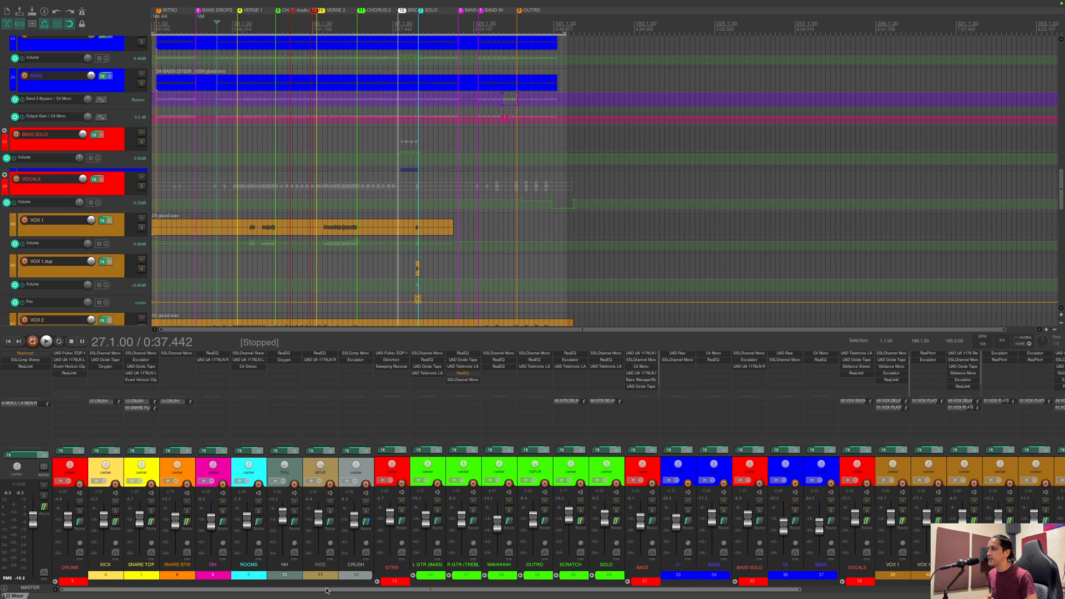
{"action": "scroll", "coordinate": [119, 189], "scroll_direction": "down", "scroll_amount": 3}
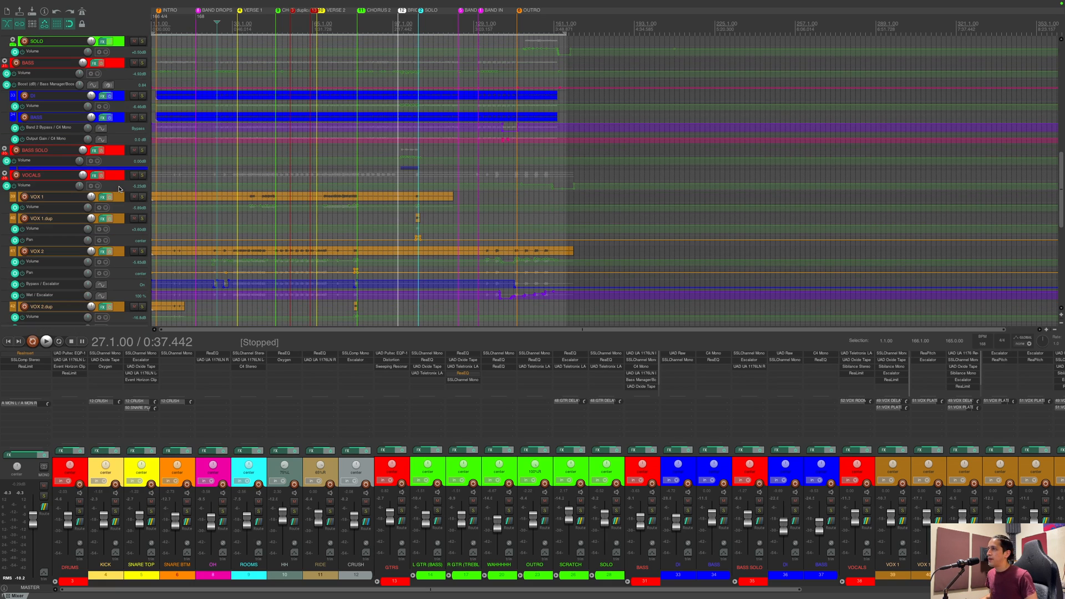
{"action": "scroll", "coordinate": [119, 189], "scroll_direction": "up", "scroll_amount": 5}
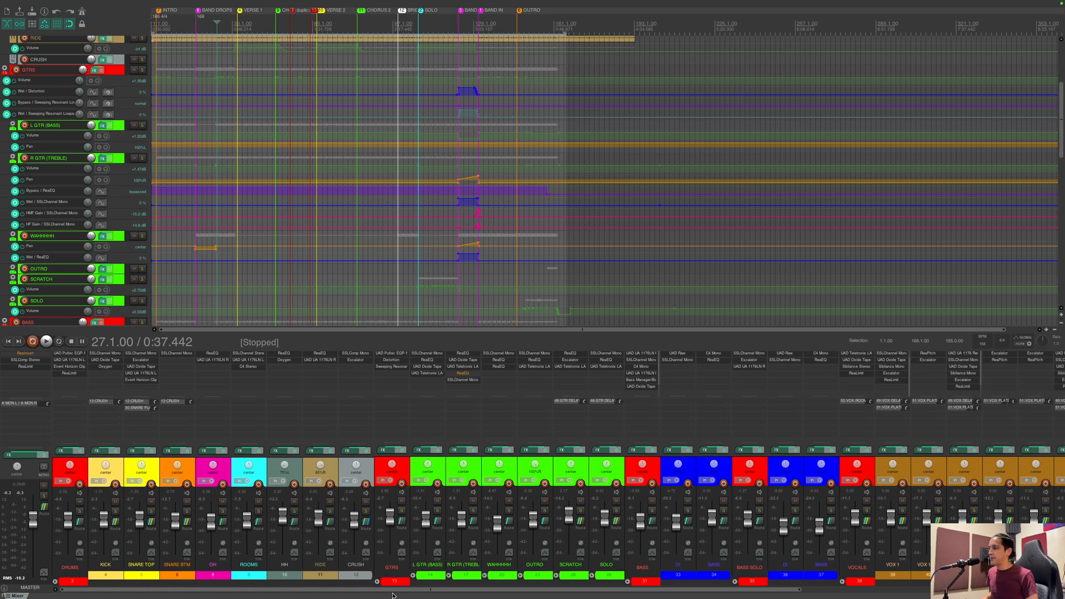
{"action": "left_click_drag", "start_coordinate": [394, 591], "coordinate": [660, 591]}
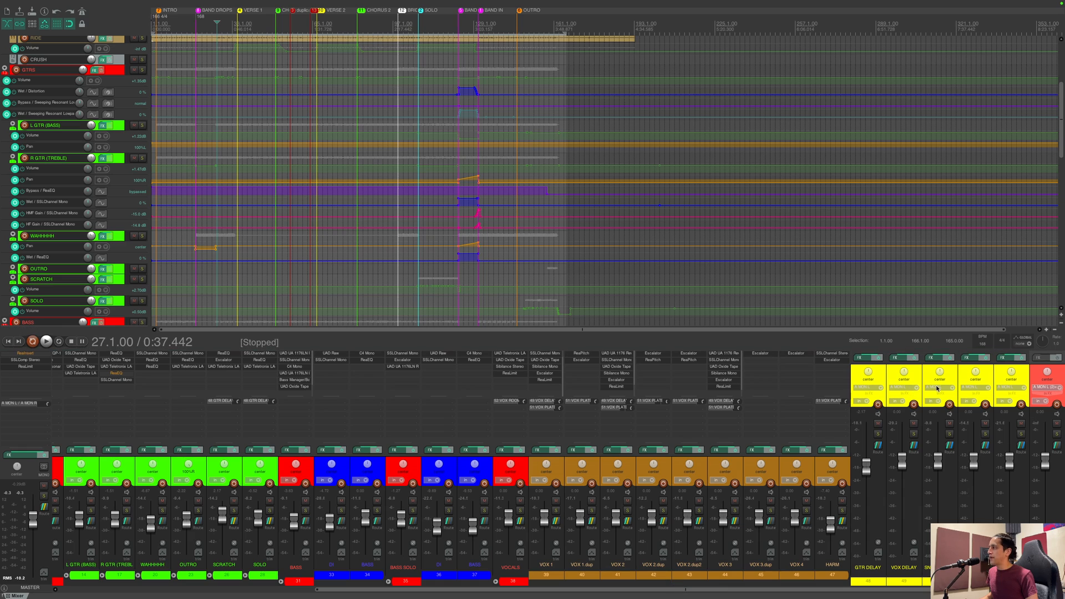
{"action": "left_click_drag", "start_coordinate": [642, 590], "coordinate": [316, 562]}
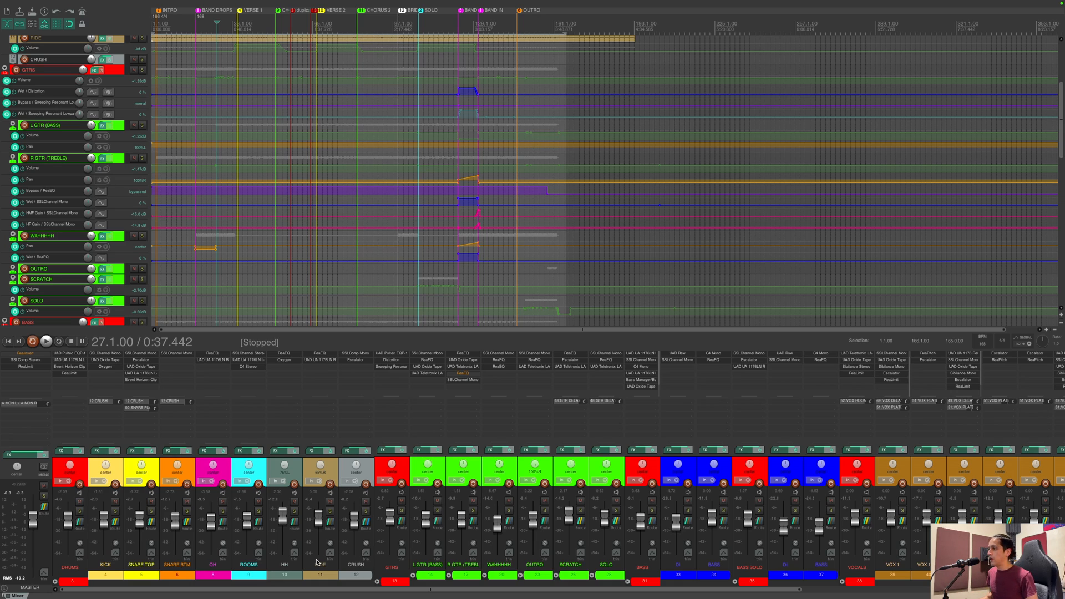
{"action": "mouse_move", "coordinate": [421, 589]}
{"action": "left_mouse_down"}
{"action": "mouse_move", "coordinate": [685, 590]}
{"action": "mouse_move", "coordinate": [424, 589]}
{"action": "left_mouse_up"}
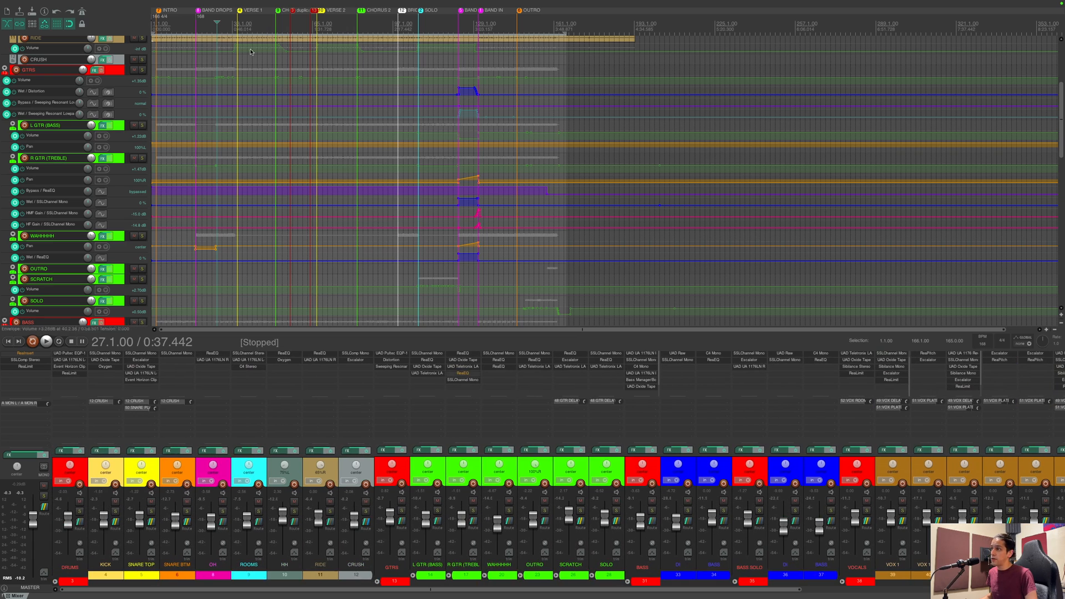
{"action": "scroll", "coordinate": [122, 119], "scroll_direction": "up", "scroll_amount": 3}
{"action": "scroll", "coordinate": [122, 119], "scroll_direction": "up", "scroll_amount": 3}
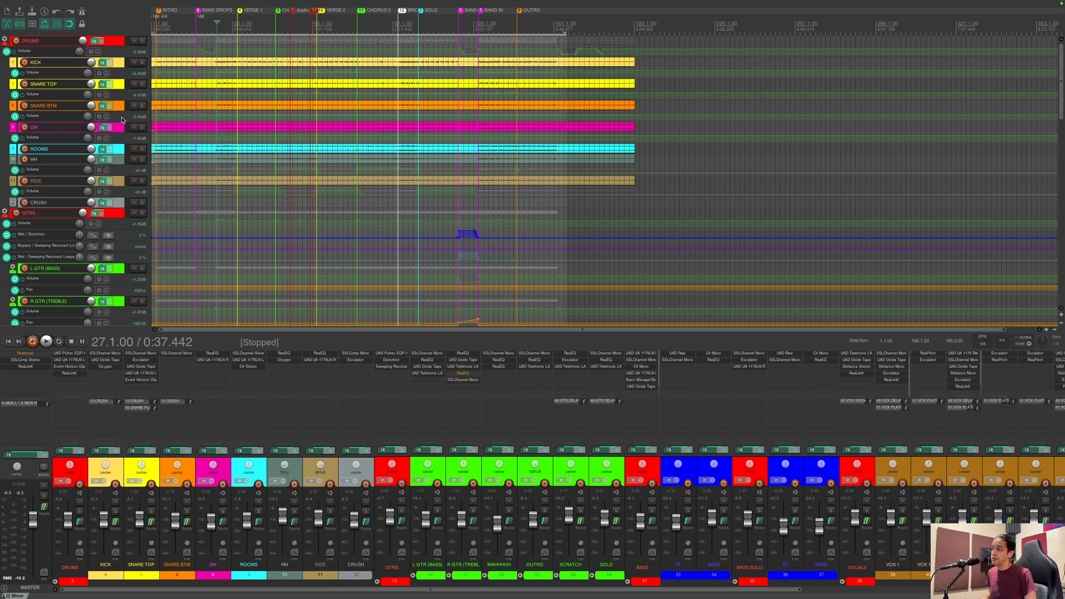